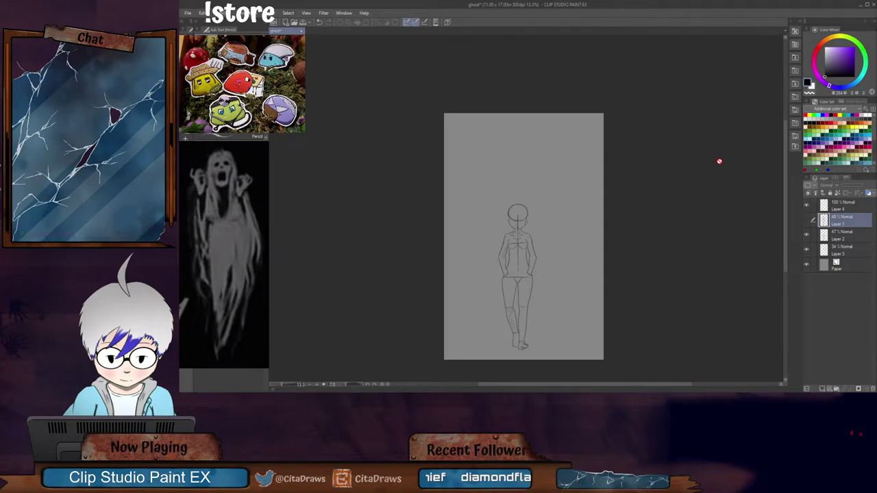
# Step: Switch to the browser and look through the product photos of the Hyde art print listing on Etsy
pyautogui.scroll(1, 786, 218)
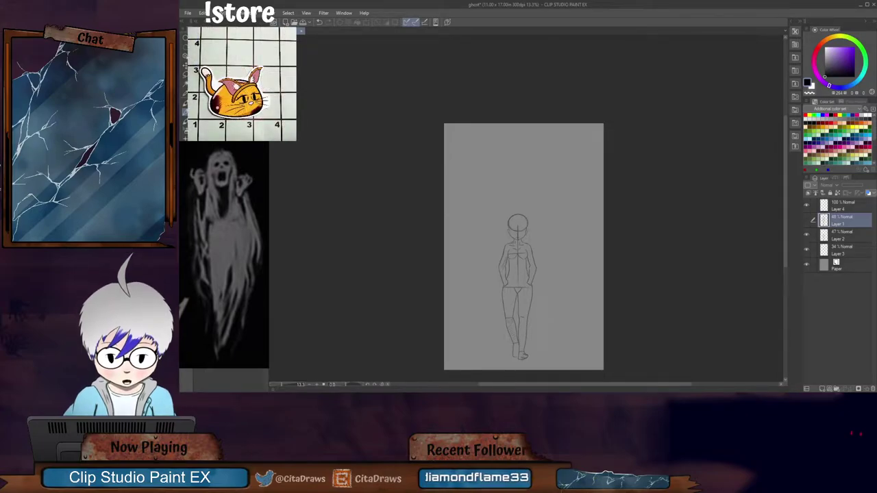
pyautogui.hotkey('alt', 'Tab')
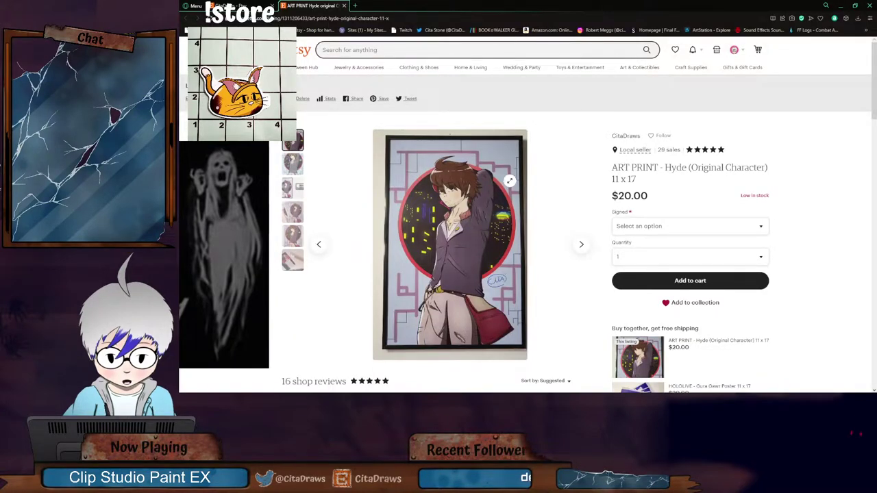
pyautogui.scroll(-2, 511, 195)
pyautogui.scroll(2, 480, 261)
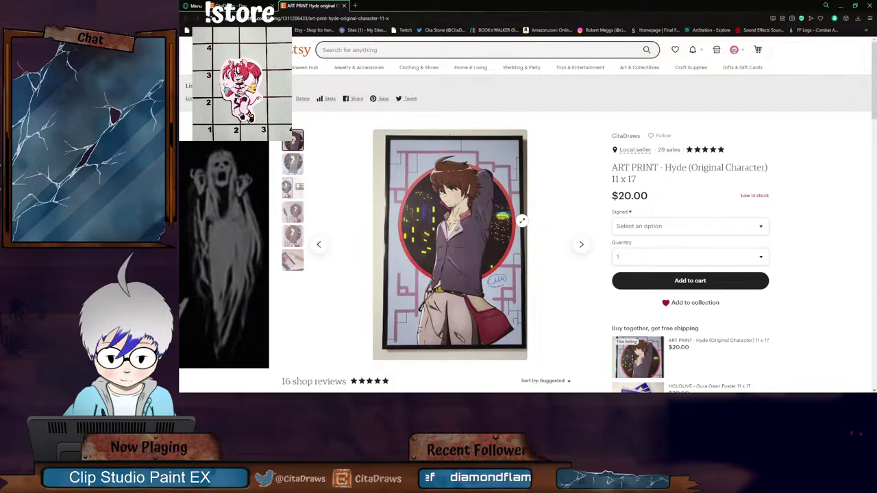
pyautogui.click(293, 163)
pyautogui.click(292, 213)
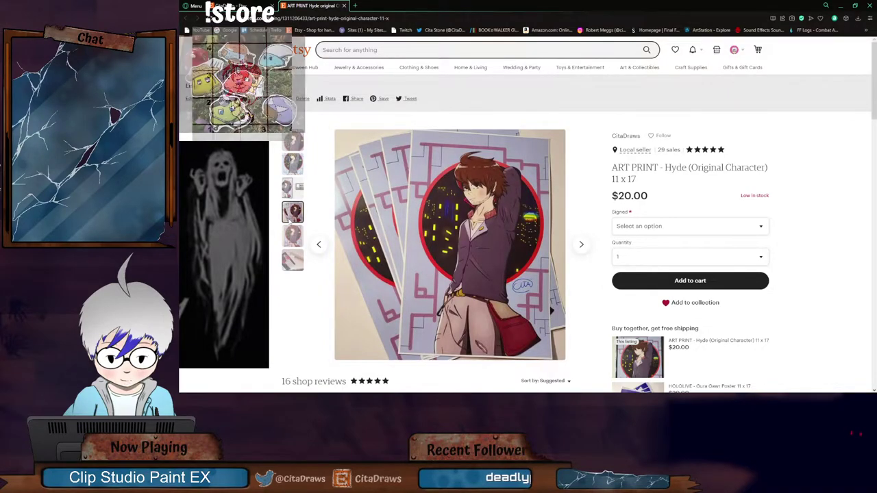
pyautogui.click(288, 236)
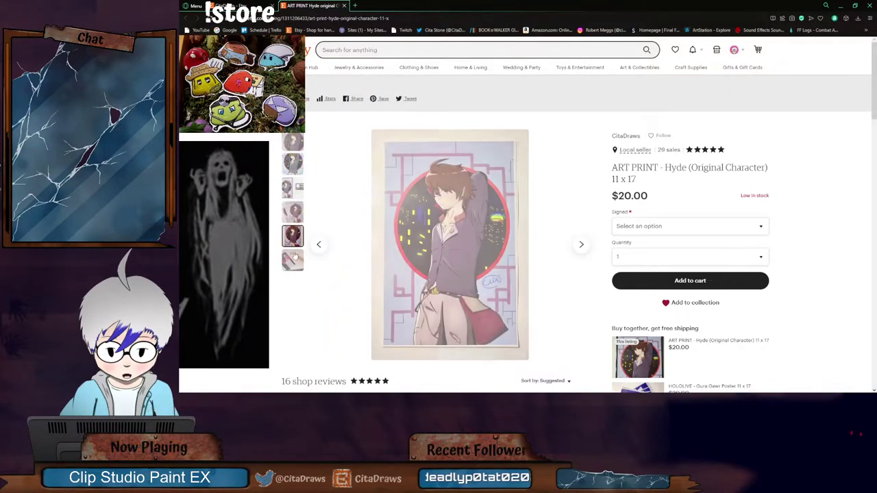
pyautogui.click(292, 259)
pyautogui.scroll(-3, 524, 240)
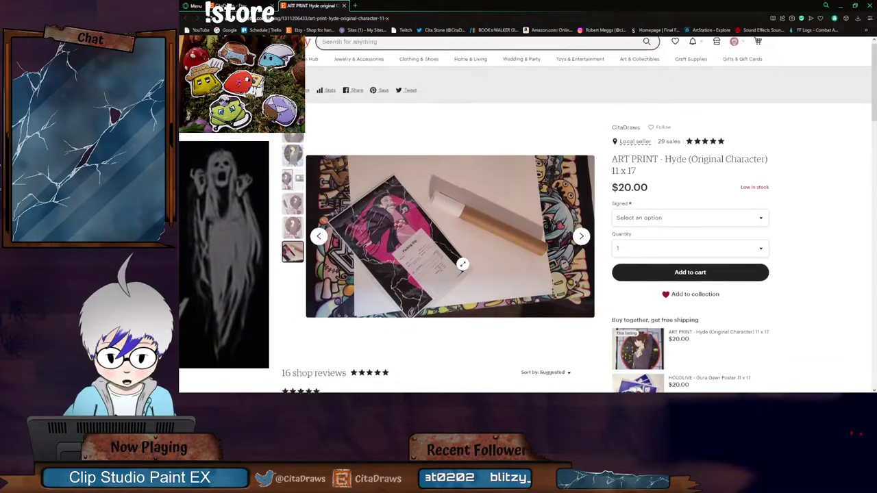
pyautogui.scroll(3, 524, 239)
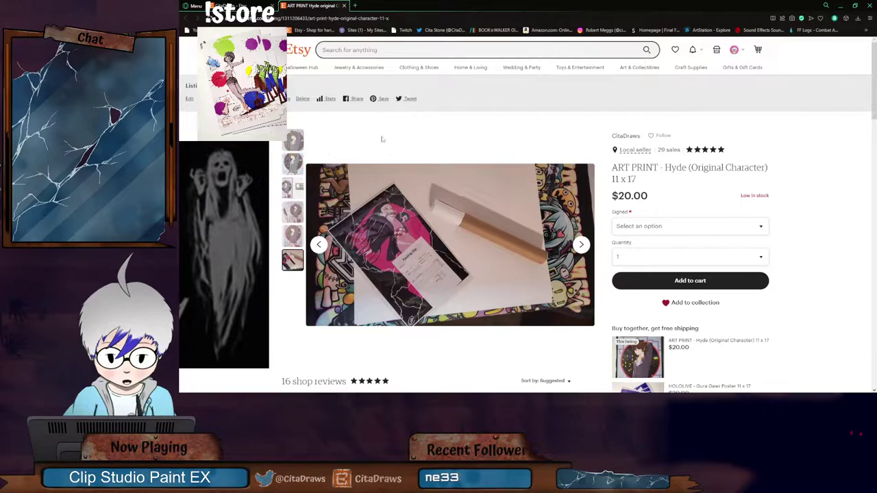
# Step: Browse the items in the CitaDraws Etsy shop and return to the drawing in Clip Studio Paint
pyautogui.click(241, 6)
pyautogui.scroll(-3, 565, 192)
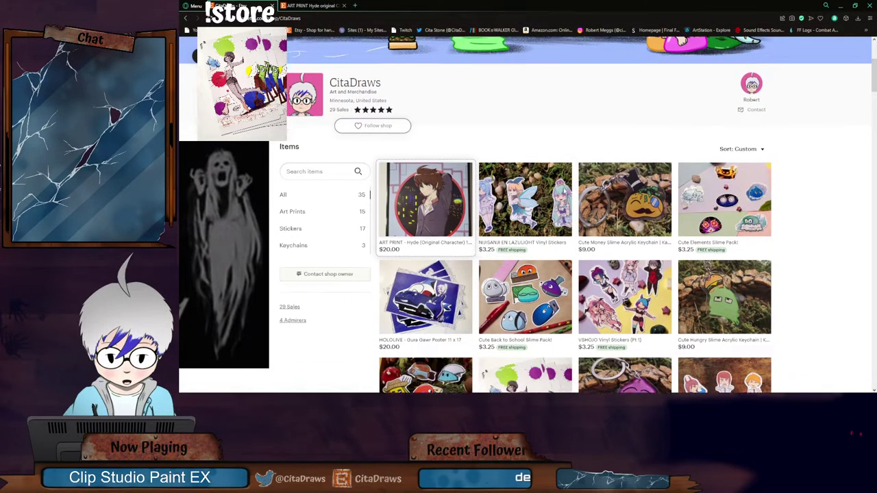
pyautogui.scroll(-4, 565, 192)
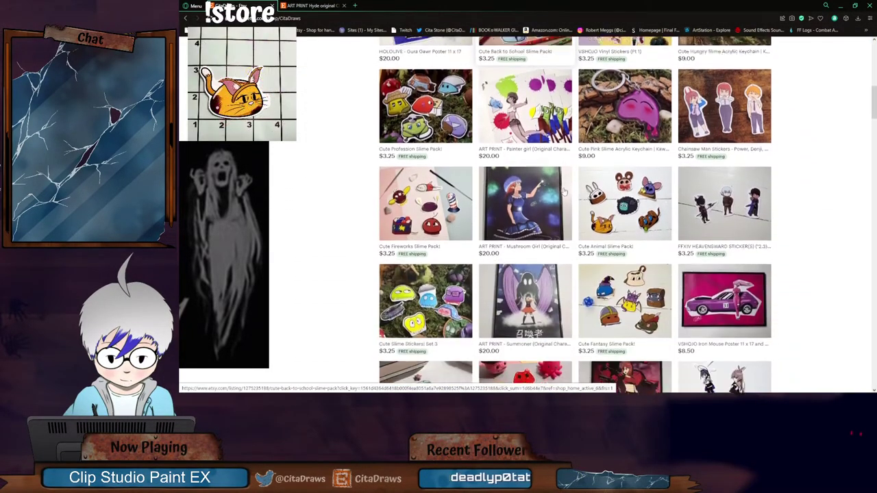
pyautogui.scroll(-3, 565, 192)
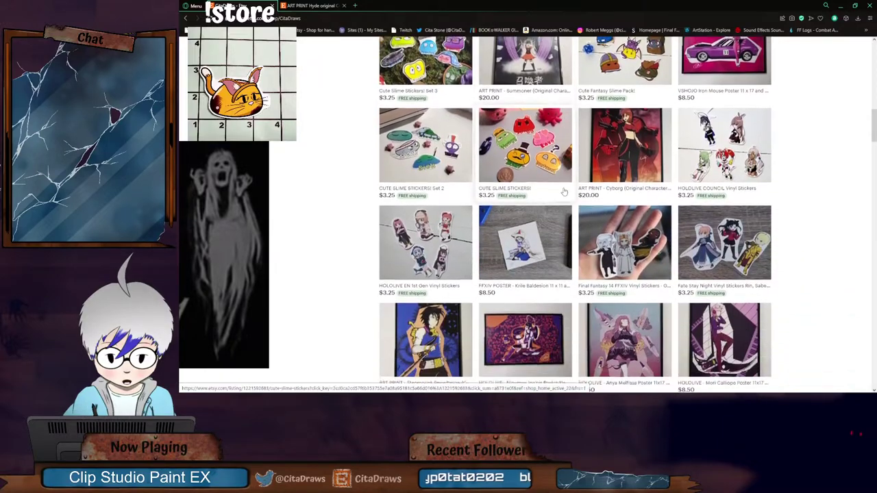
pyautogui.scroll(2, 565, 193)
pyautogui.scroll(8, 565, 192)
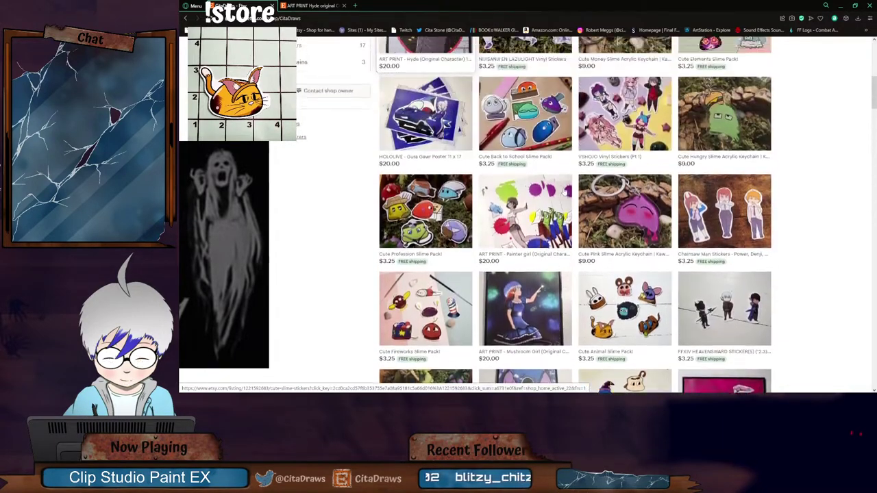
pyautogui.scroll(2, 564, 192)
pyautogui.scroll(-4, 565, 192)
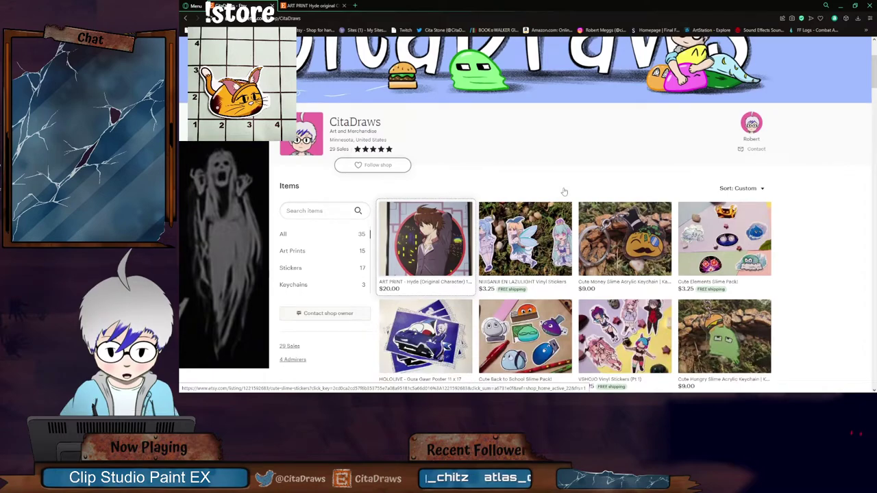
pyautogui.click(841, 6)
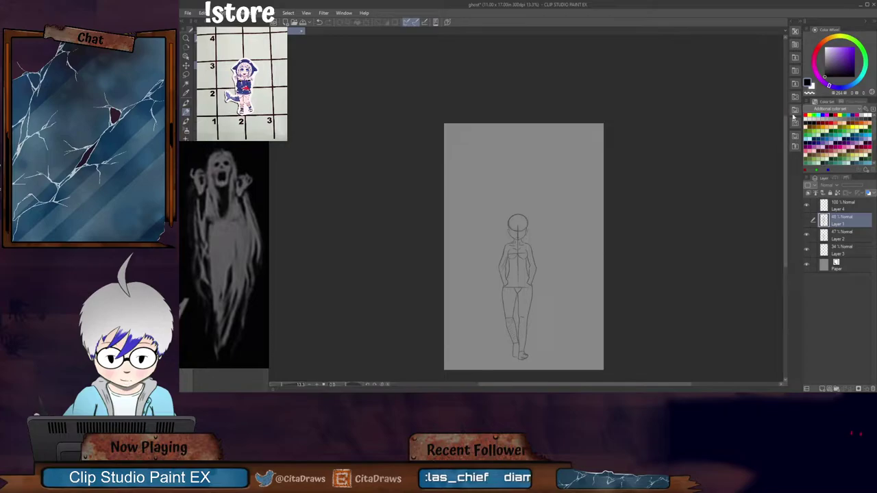
pyautogui.scroll(-2, 781, 138)
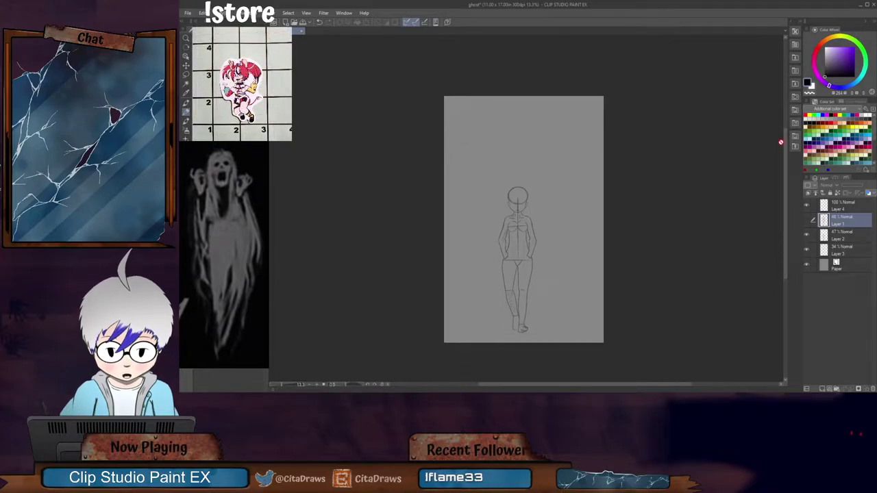
pyautogui.click(839, 209)
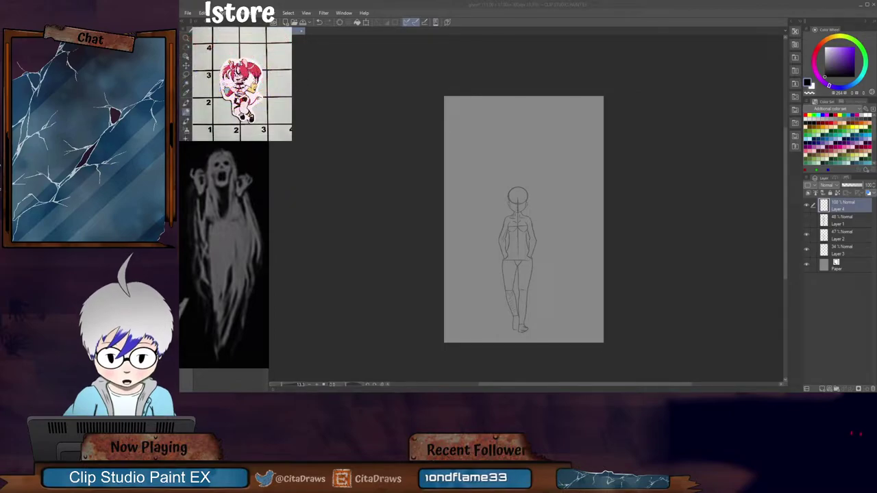
pyautogui.moveTo(787, 164); pyautogui.dragTo(785, 171)
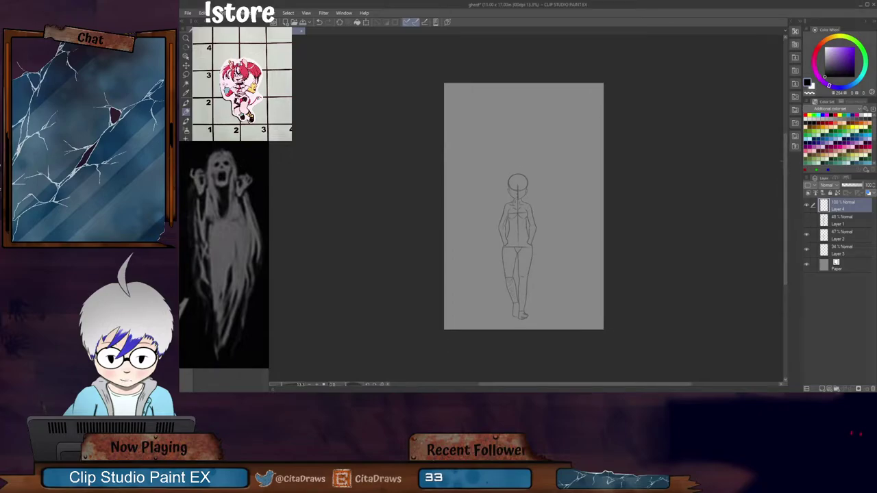
pyautogui.moveTo(597, 387); pyautogui.dragTo(598, 386)
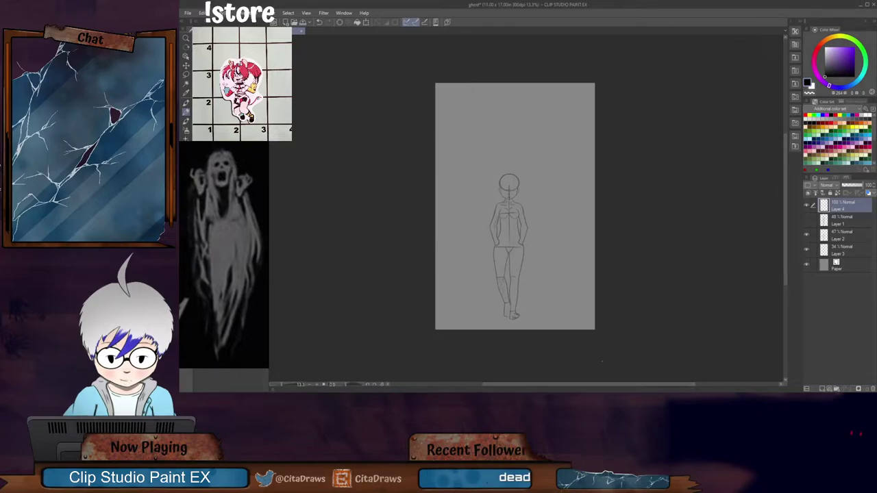
pyautogui.moveTo(785, 177); pyautogui.dragTo(786, 186)
pyautogui.scroll(3, 519, 221)
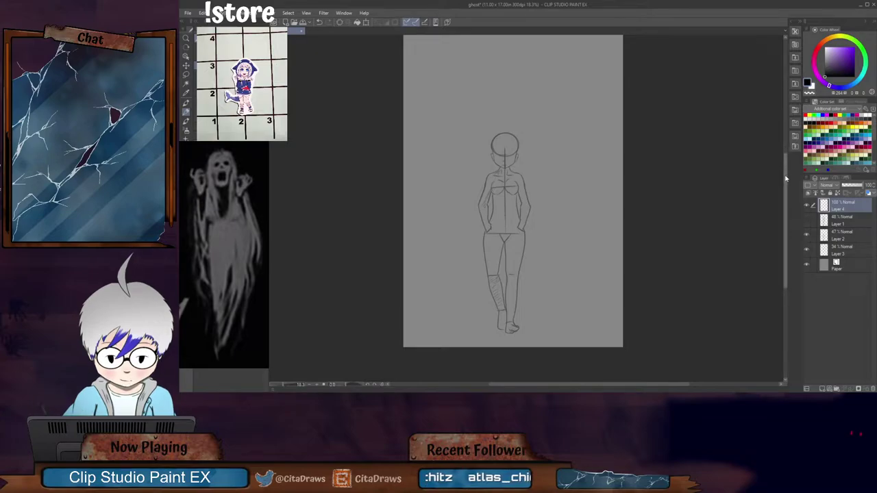
pyautogui.moveTo(786, 178)
pyautogui.mouseDown()
pyautogui.moveTo(787, 157)
pyautogui.moveTo(787, 187)
pyautogui.mouseUp()
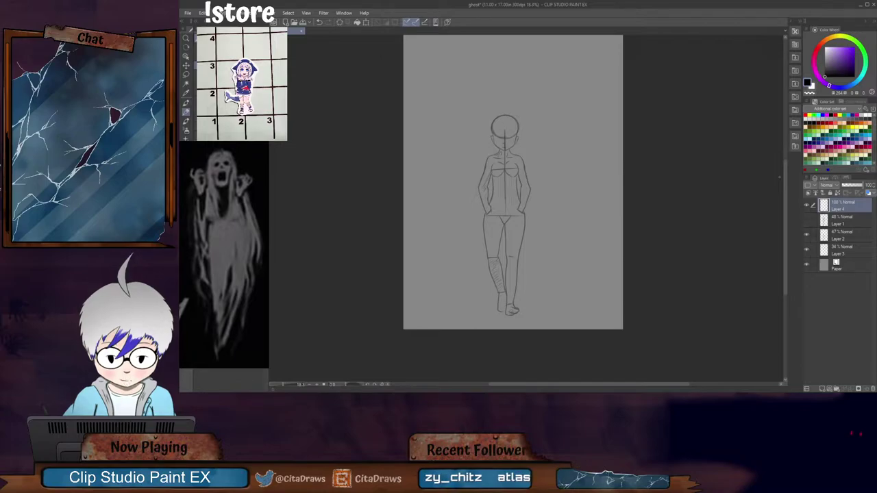
pyautogui.moveTo(785, 194); pyautogui.dragTo(786, 197)
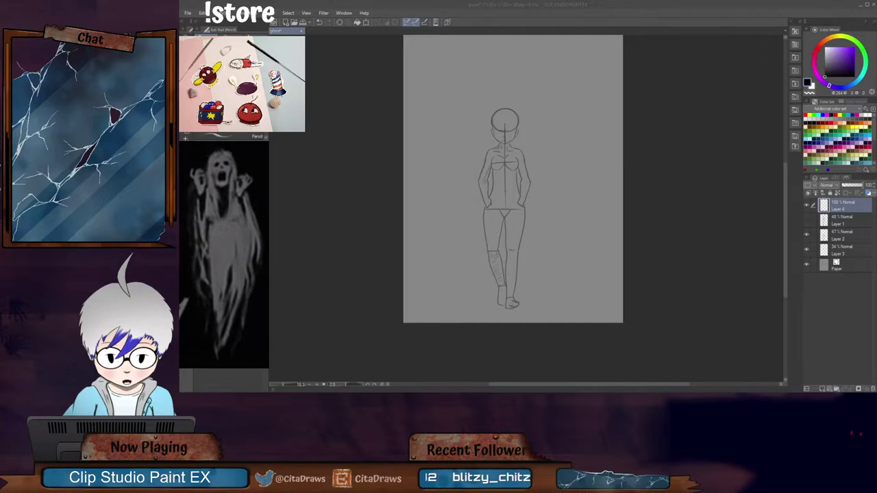
pyautogui.moveTo(786, 204); pyautogui.dragTo(785, 206)
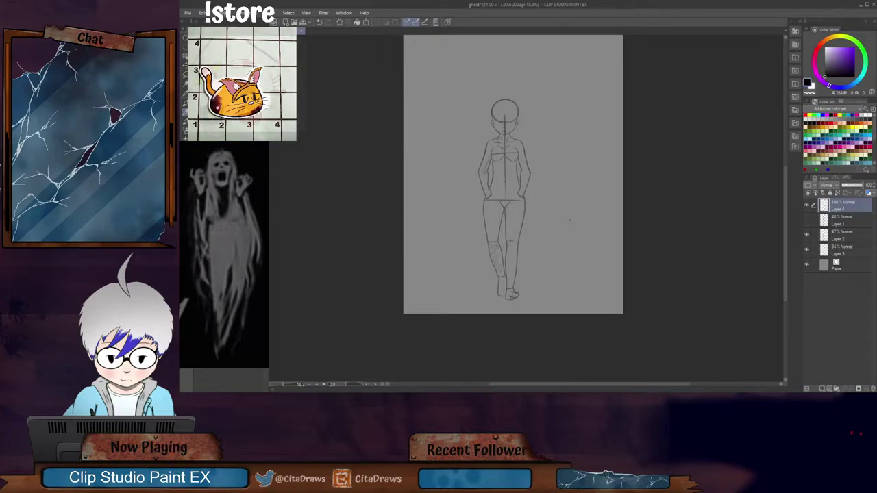
# Step: Merge Layer 2 of the figure sketch into Layer 3 below it and hide the merged layer
pyautogui.click(807, 235)
pyautogui.click(808, 235)
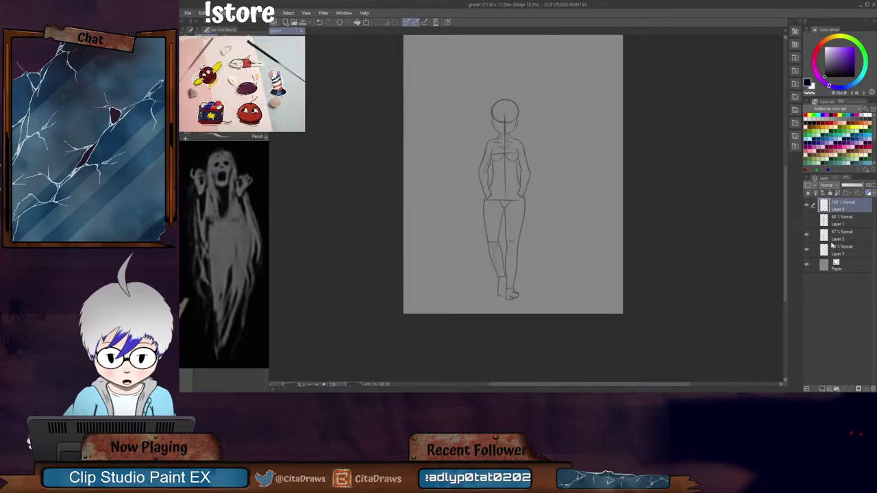
pyautogui.click(832, 240)
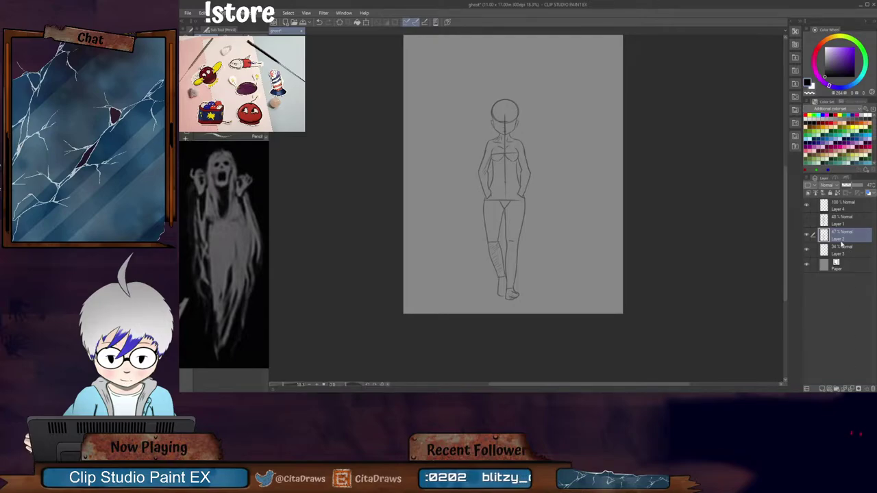
pyautogui.hotkey('ctrl', 'e')
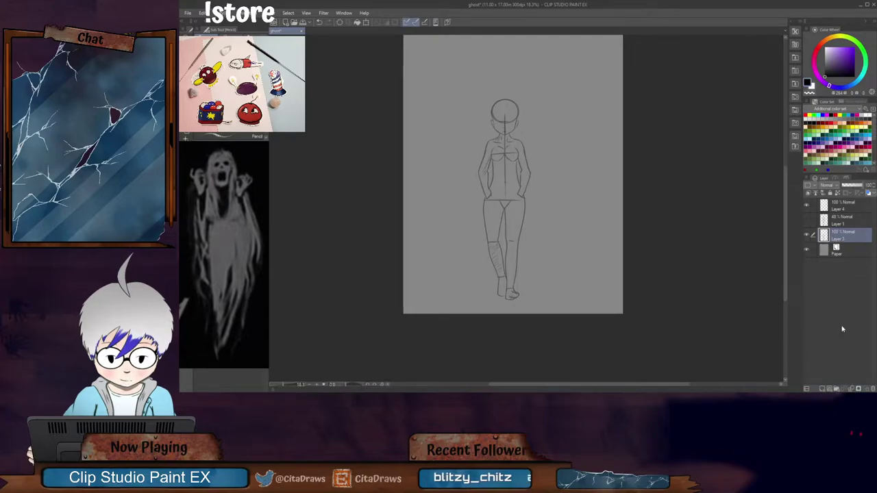
pyautogui.click(807, 235)
# Step: Add a raster layer directly above Paper and create a 1-point perspective ruler on its own new layer
pyautogui.click(837, 250)
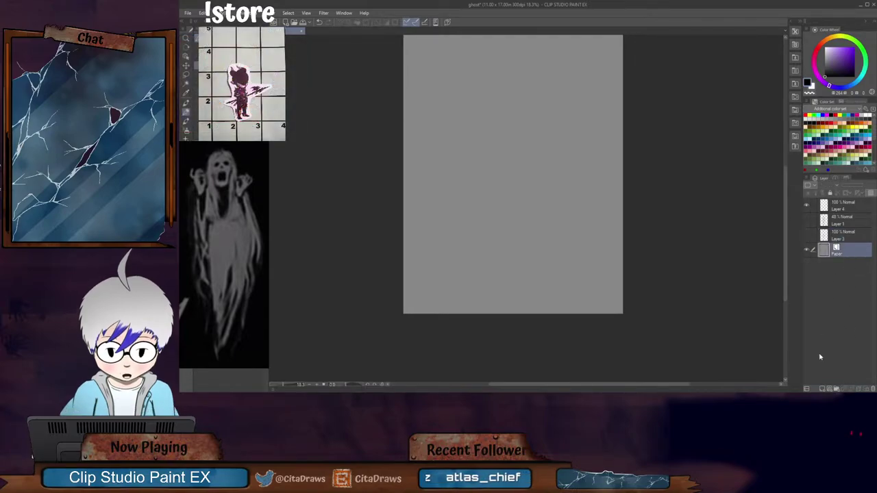
pyautogui.click(822, 388)
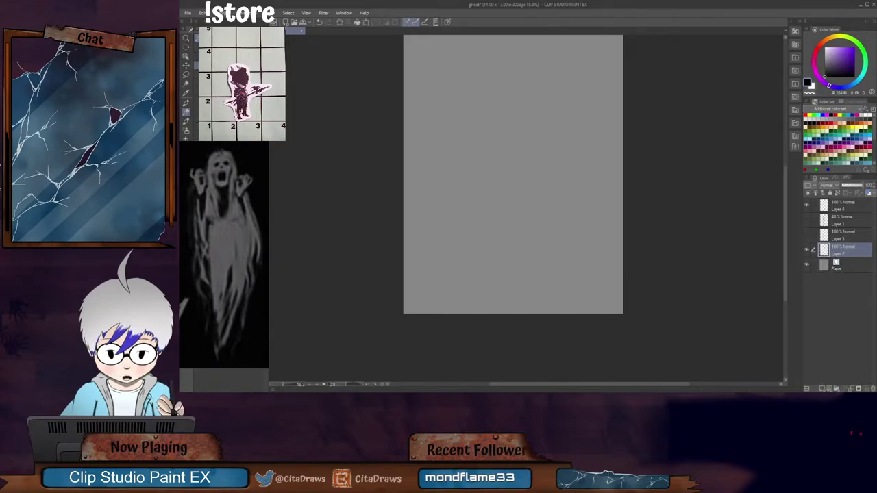
pyautogui.click(286, 13)
pyautogui.moveTo(277, 16)
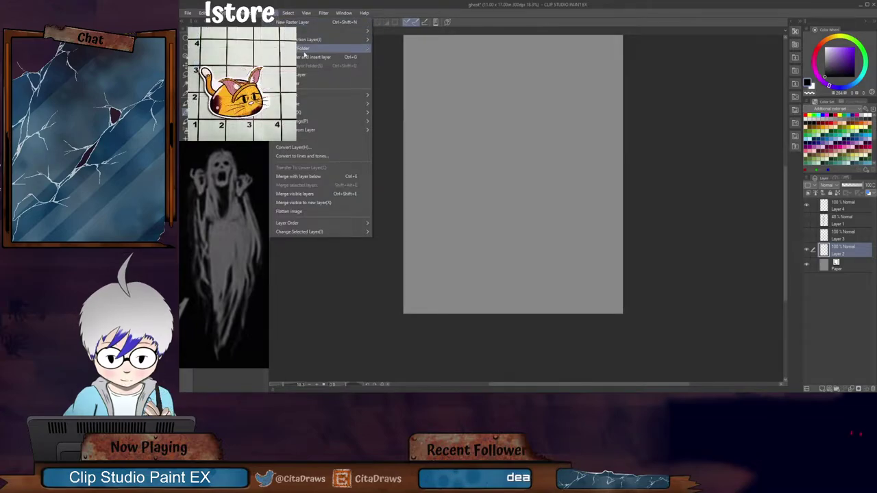
pyautogui.moveTo(357, 103)
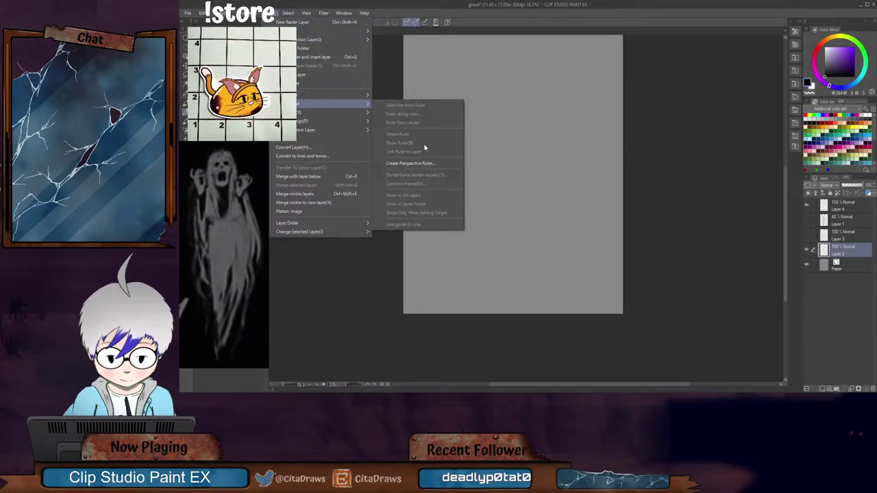
pyautogui.click(430, 164)
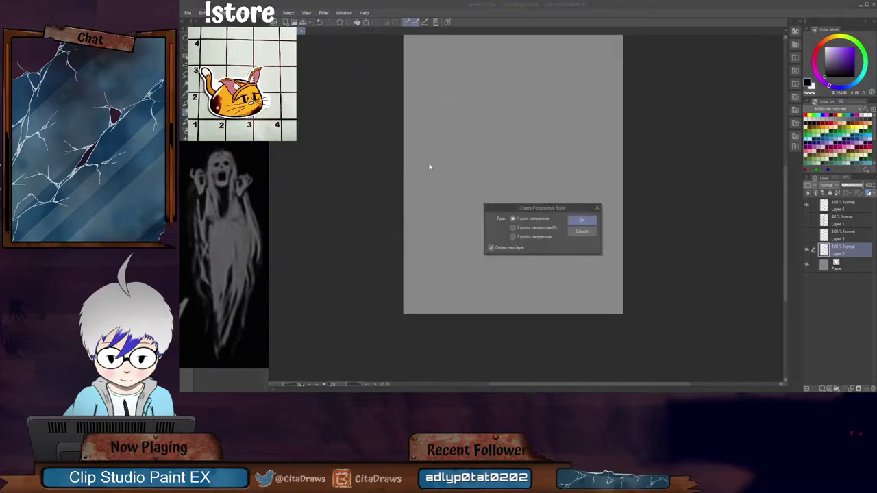
pyautogui.click(583, 222)
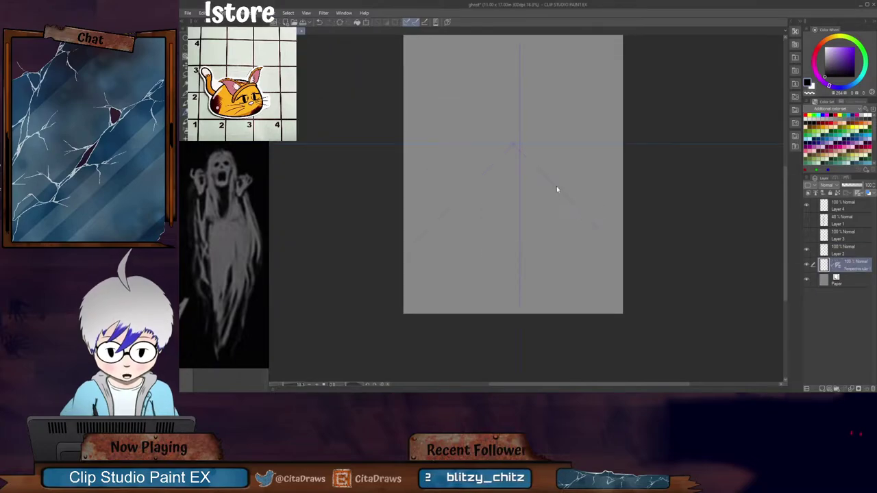
# Step: Move the perspective ruler's vanishing point down to the page's bottom edge, slightly right of its centre
pyautogui.click(512, 147)
pyautogui.moveTo(513, 146); pyautogui.dragTo(518, 305)
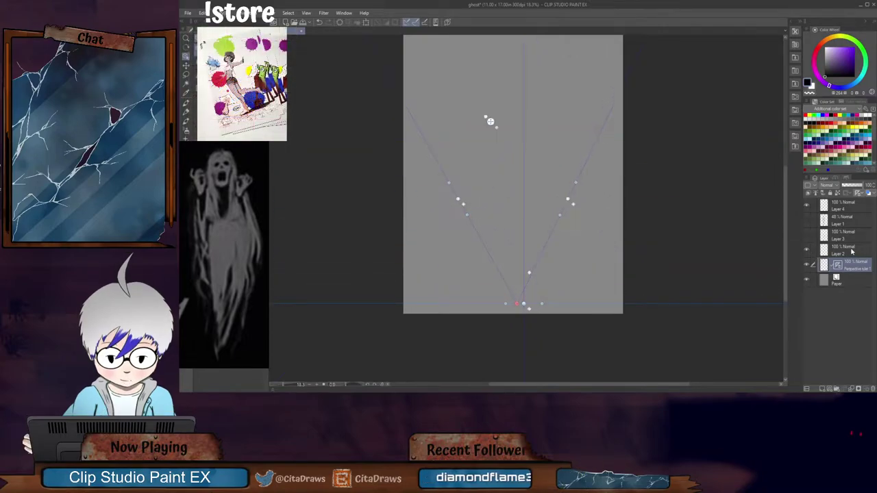
pyautogui.moveTo(517, 303); pyautogui.dragTo(519, 306)
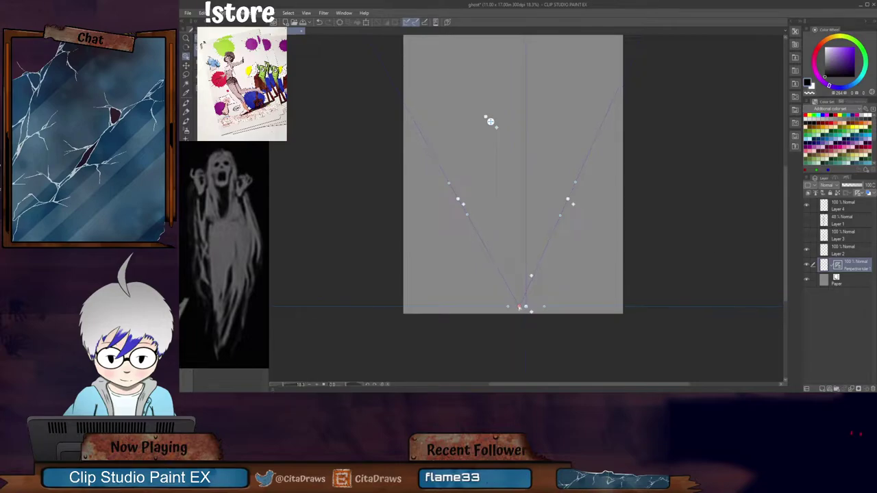
pyautogui.moveTo(784, 233); pyautogui.dragTo(782, 231)
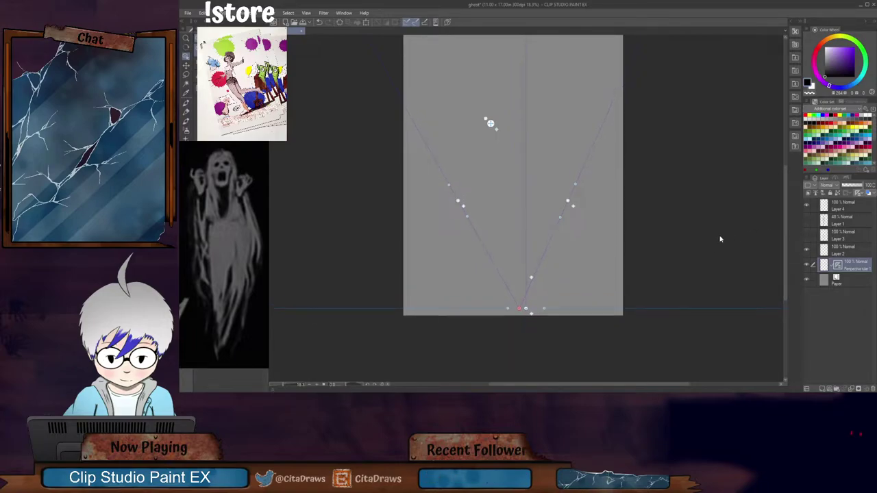
pyautogui.scroll(-2, 714, 236)
pyautogui.moveTo(551, 386); pyautogui.dragTo(563, 386)
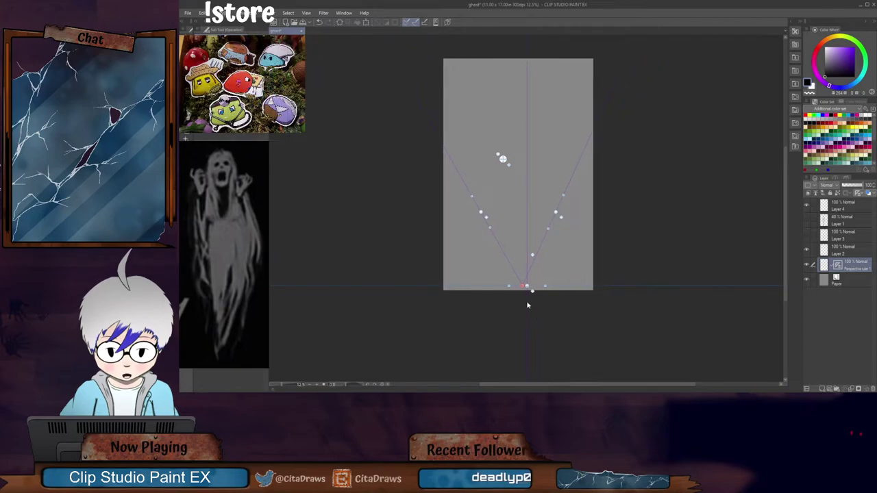
pyautogui.moveTo(529, 290); pyautogui.dragTo(530, 290)
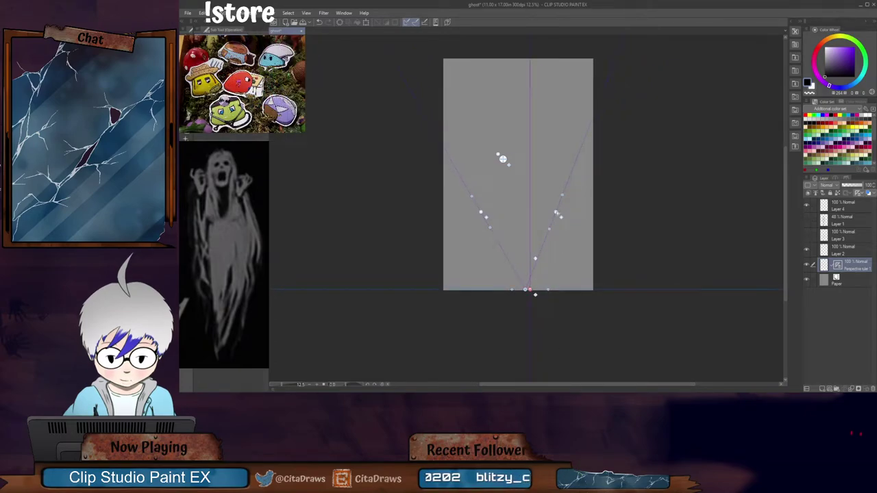
# Step: Widen the perspective ruler's side guide lines and raise its vanishing point to the page's lower quarter, slightly right of centre
pyautogui.moveTo(560, 213); pyautogui.dragTo(574, 223)
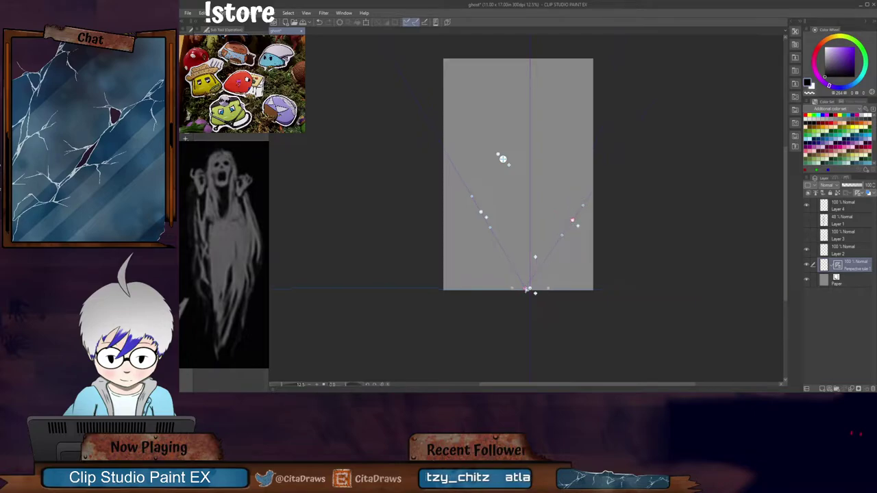
pyautogui.moveTo(528, 290); pyautogui.dragTo(527, 264)
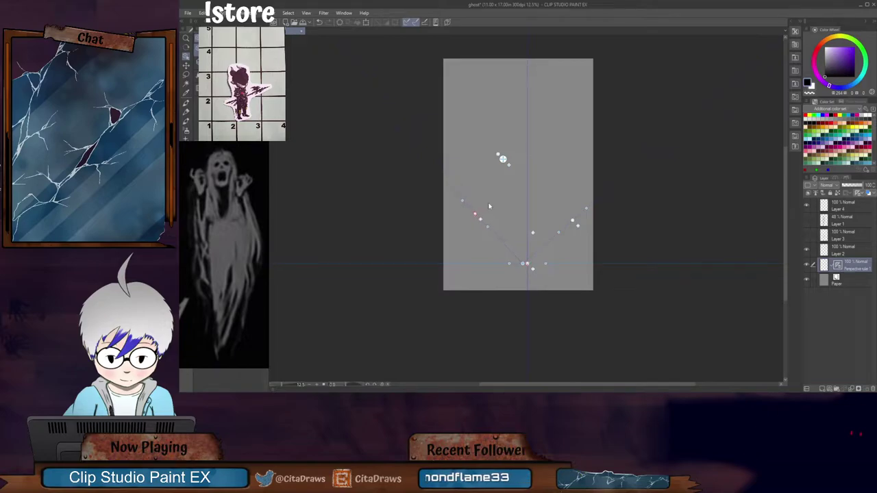
pyautogui.moveTo(503, 159); pyautogui.dragTo(501, 161)
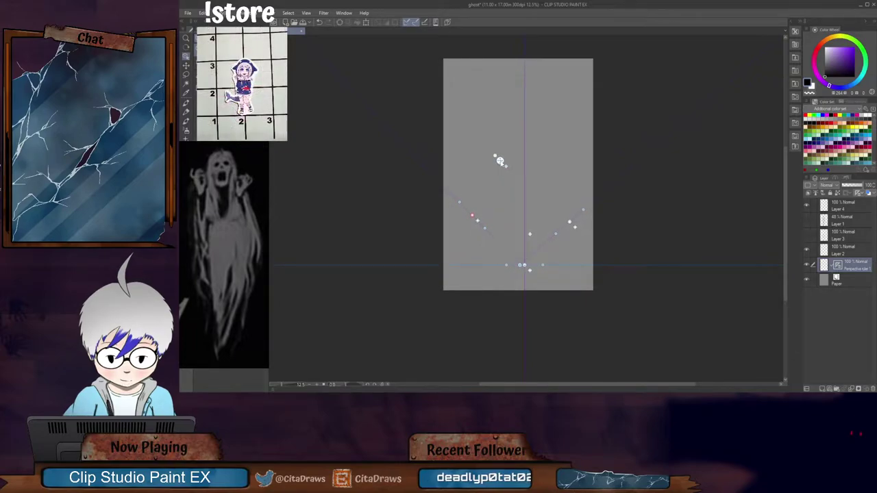
pyautogui.moveTo(570, 222); pyautogui.dragTo(567, 219)
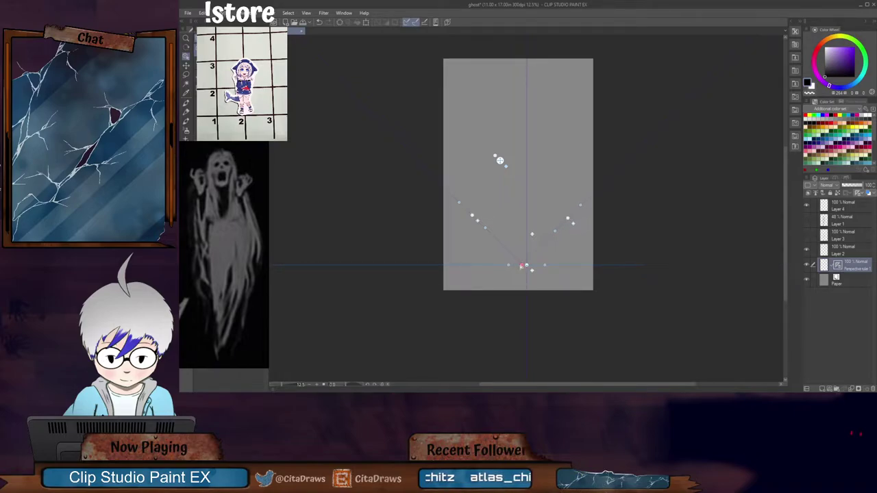
pyautogui.moveTo(525, 268); pyautogui.dragTo(525, 257)
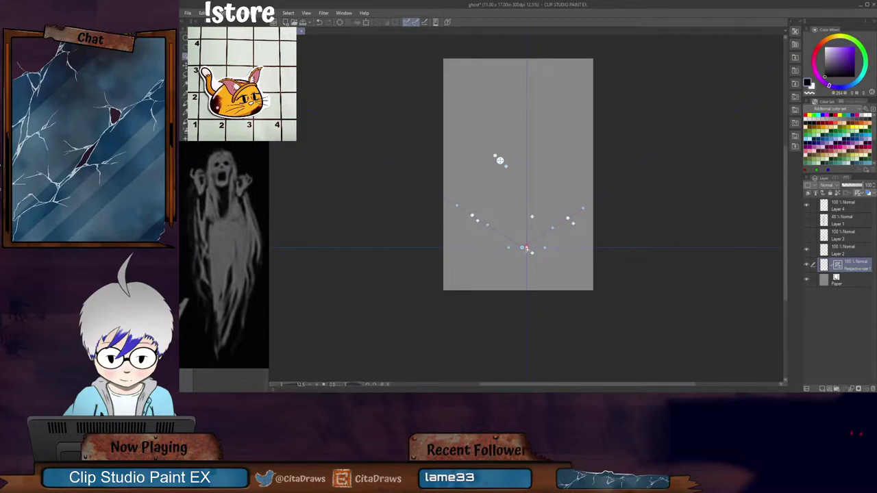
pyautogui.moveTo(500, 160)
pyautogui.mouseDown()
pyautogui.moveTo(500, 136)
pyautogui.moveTo(501, 148)
pyautogui.mouseUp()
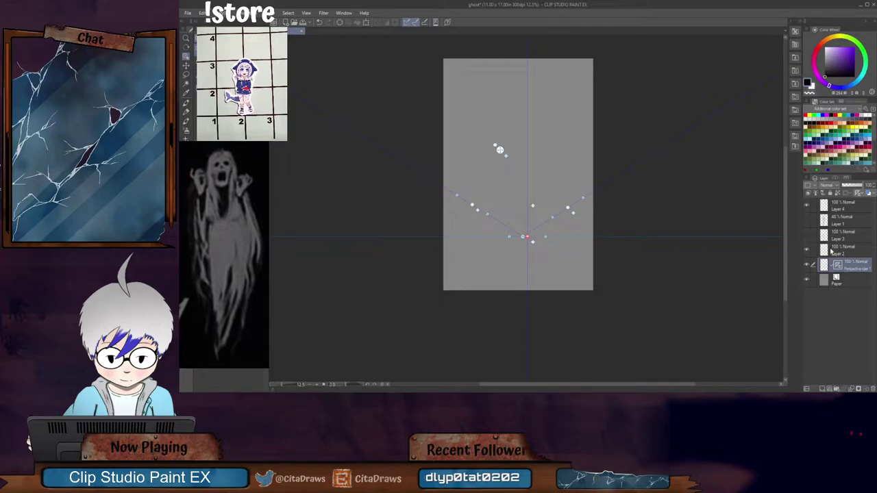
# Step: Show the figure sketch on Layer 3 and realign the perspective ruler to the figure, with a level horizon just below the hips
pyautogui.click(807, 235)
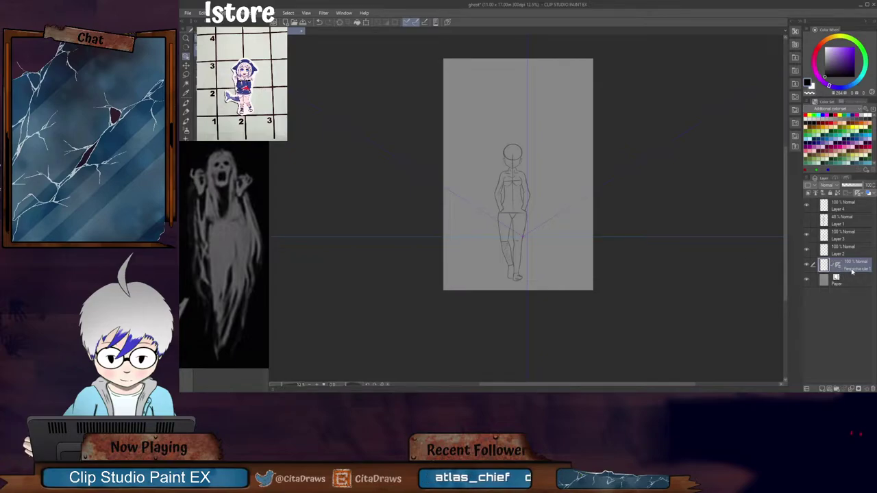
pyautogui.click(850, 267)
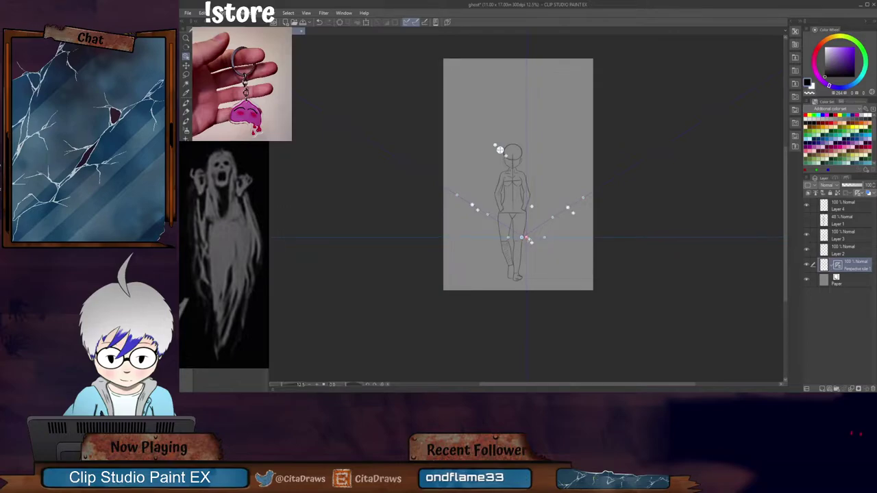
pyautogui.moveTo(500, 150); pyautogui.dragTo(492, 171)
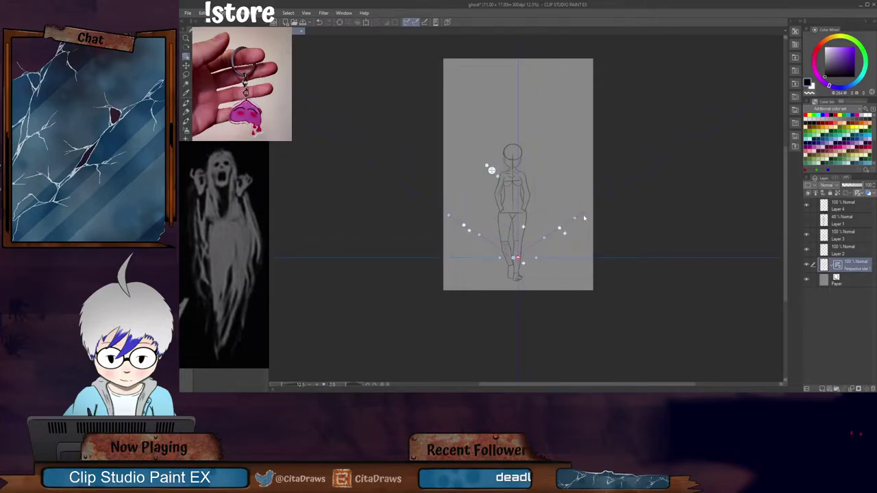
pyautogui.moveTo(560, 229); pyautogui.dragTo(555, 214)
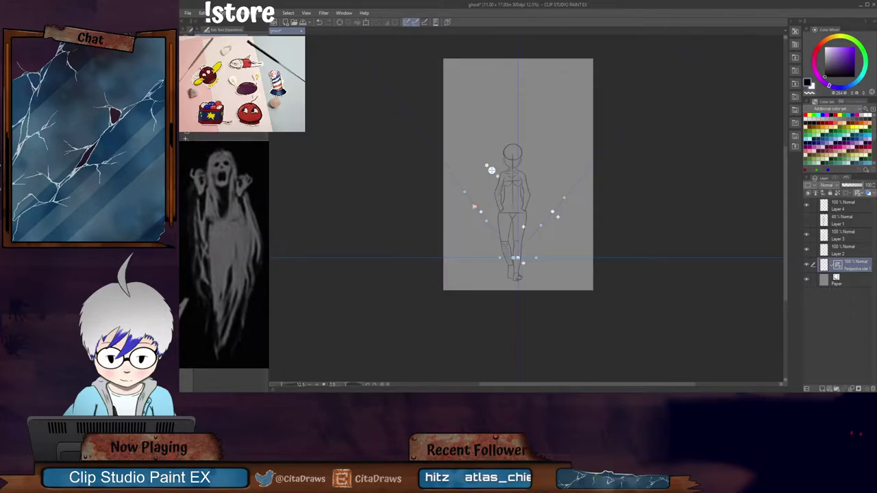
pyautogui.moveTo(492, 170); pyautogui.dragTo(490, 135)
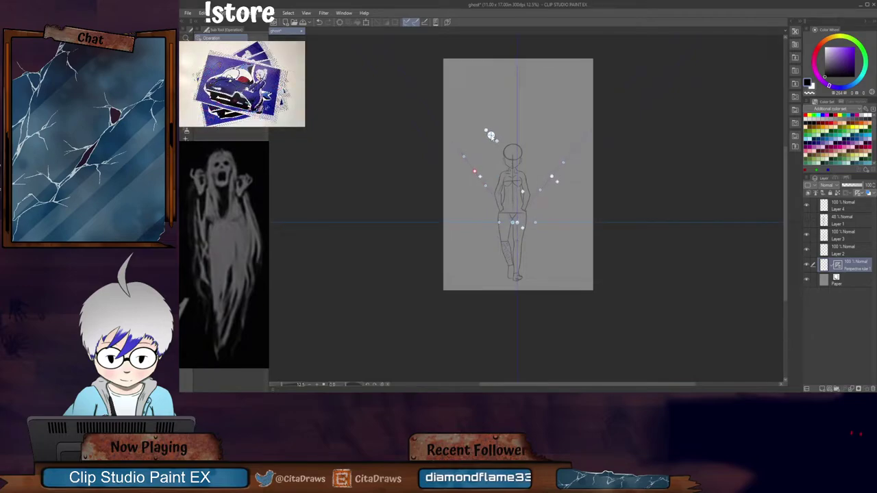
pyautogui.moveTo(536, 224); pyautogui.dragTo(535, 229)
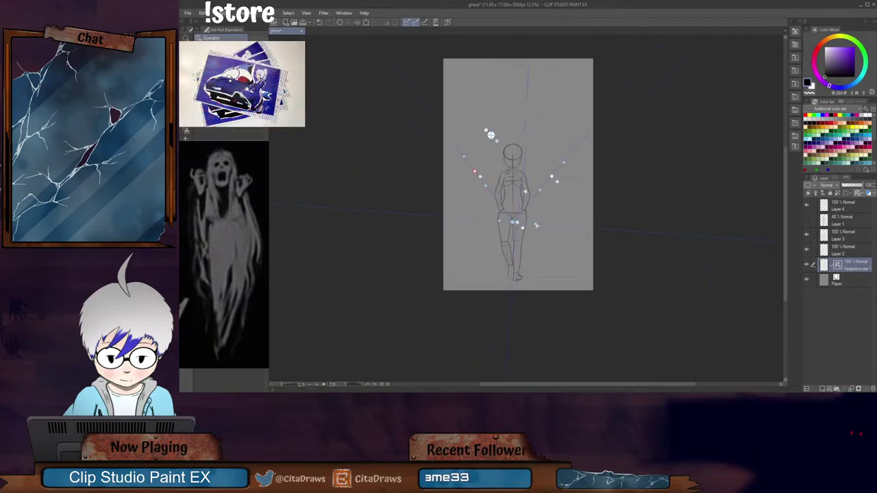
pyautogui.hotkey('ctrl', 'z')
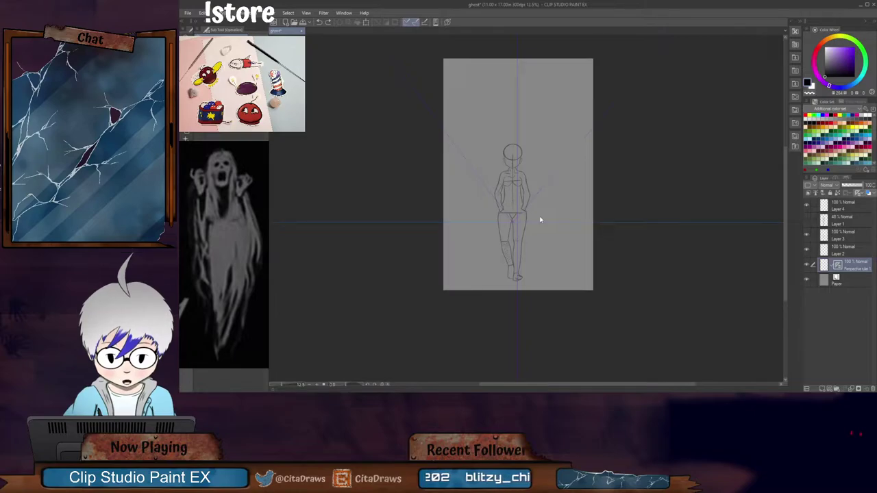
# Step: Delete the ruler from the Perspective ruler 1 layer
pyautogui.press('Delete')
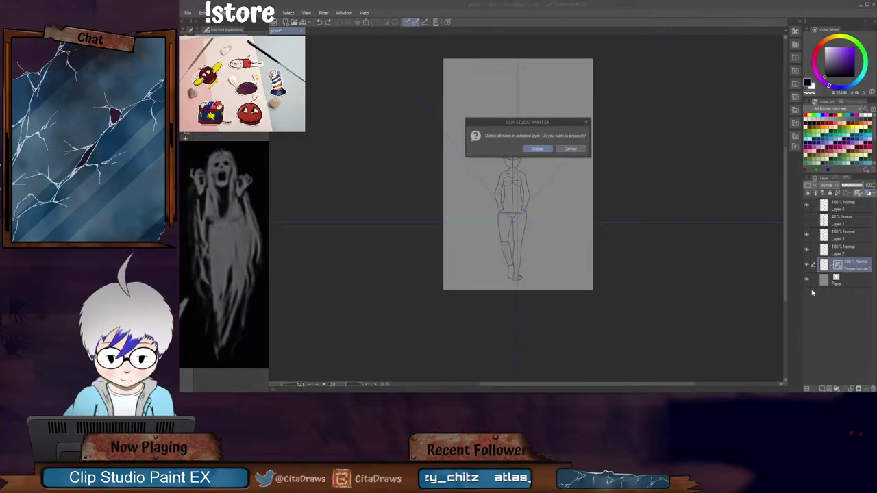
pyautogui.click(539, 151)
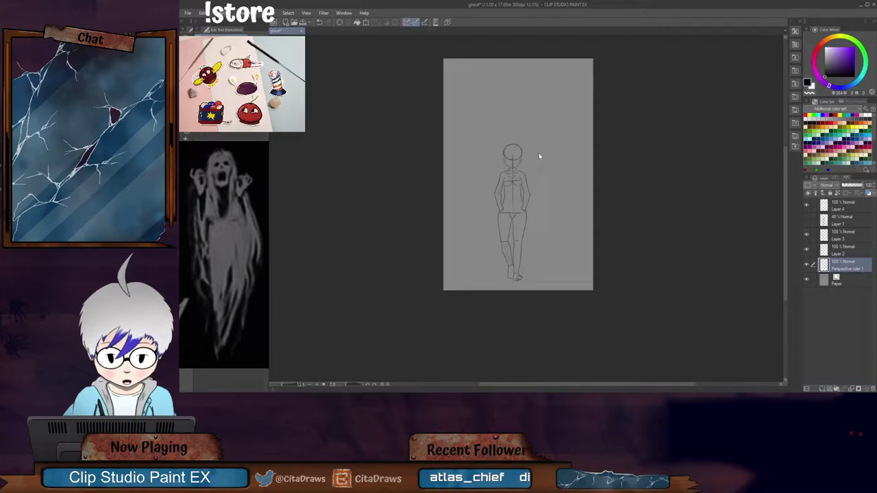
# Step: Create a 2-point perspective ruler on its own new layer above Paper
pyautogui.click(288, 12)
pyautogui.click(265, 13)
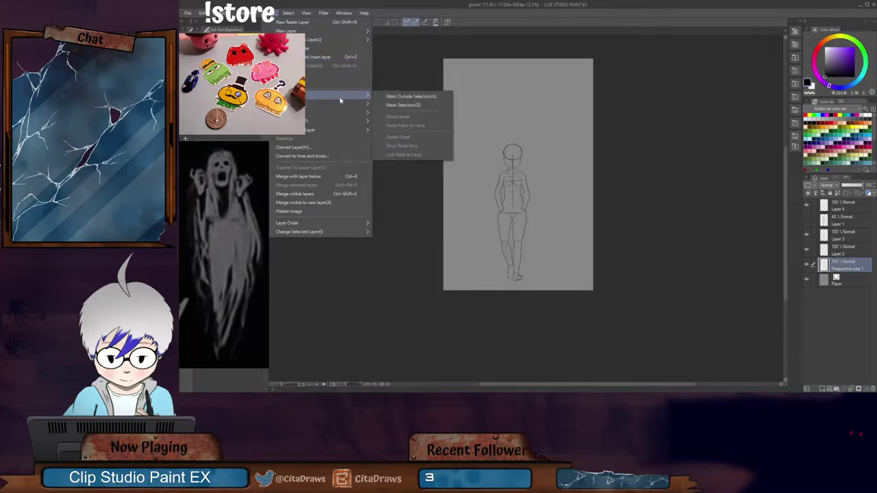
pyautogui.moveTo(342, 104)
pyautogui.click(430, 163)
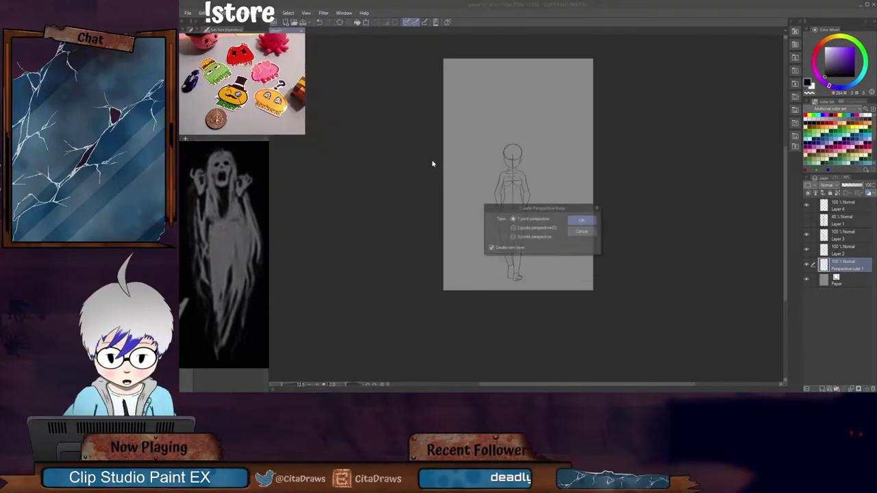
pyautogui.click(513, 228)
pyautogui.click(582, 220)
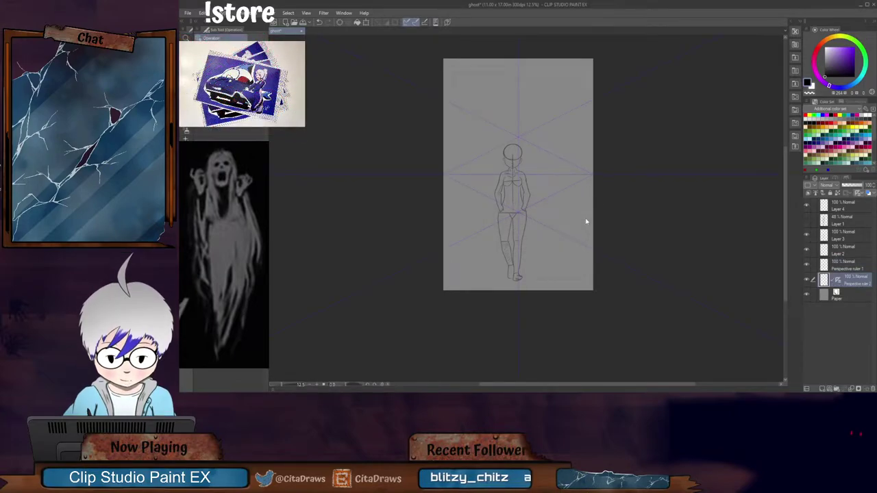
# Step: Try shifting the 2-point ruler down across the figure's torso, and undo the moves and the ruler itself
pyautogui.click(524, 215)
pyautogui.moveTo(503, 158)
pyautogui.mouseDown()
pyautogui.moveTo(502, 129)
pyautogui.moveTo(521, 274)
pyautogui.moveTo(523, 182)
pyautogui.mouseUp()
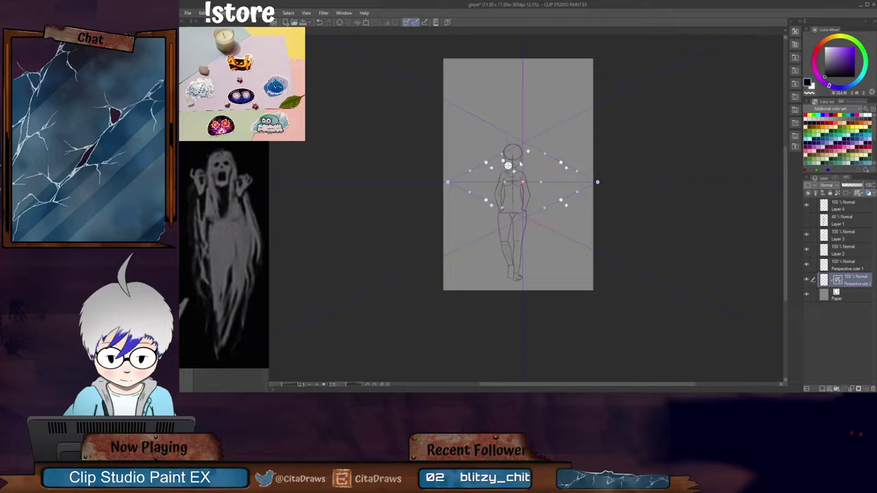
pyautogui.moveTo(508, 166); pyautogui.dragTo(499, 176)
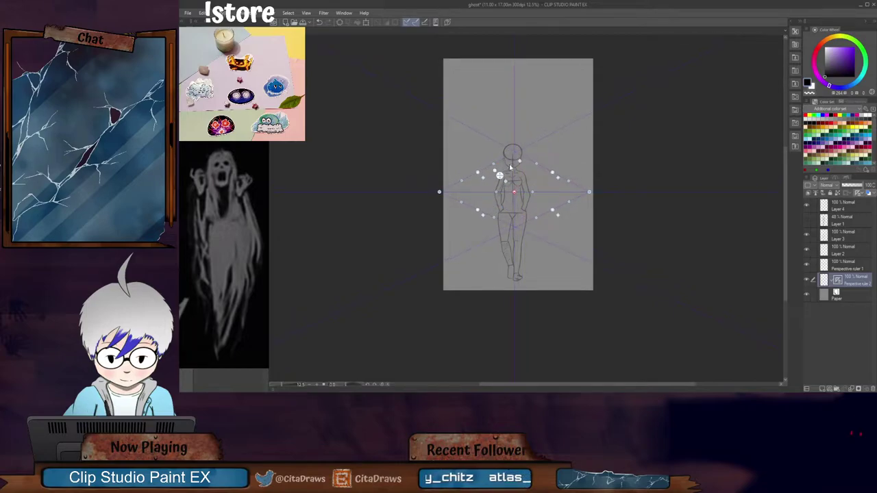
pyautogui.hotkey('ctrl', 'z')
pyautogui.hotkey('ctrl', 'z')
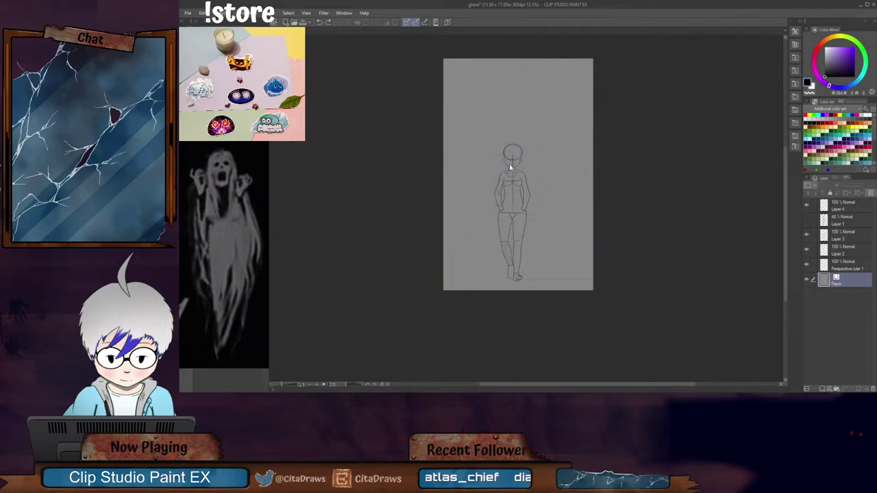
# Step: Try a 3-point perspective ruler on a new layer above Paper and undo it
pyautogui.click(267, 12)
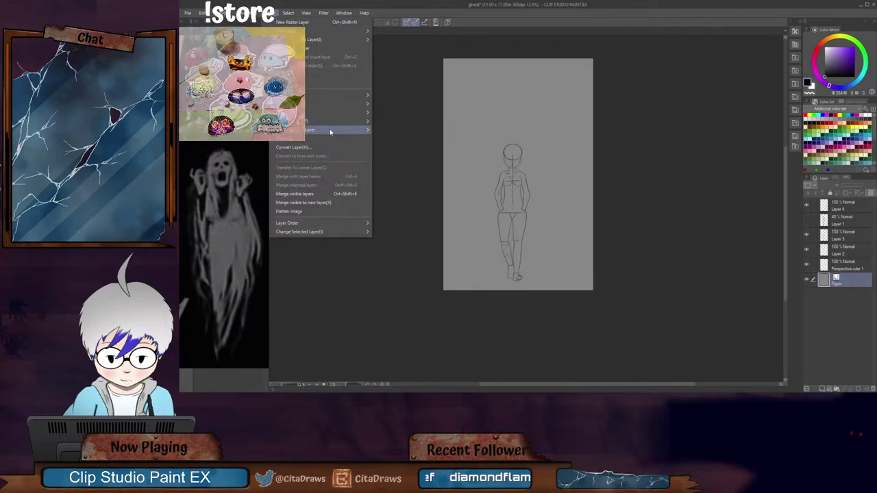
pyautogui.moveTo(336, 114)
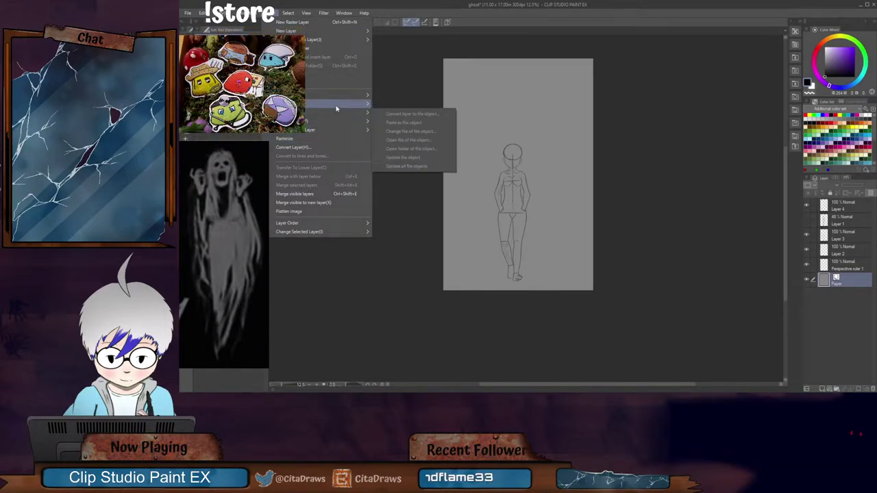
pyautogui.click(417, 163)
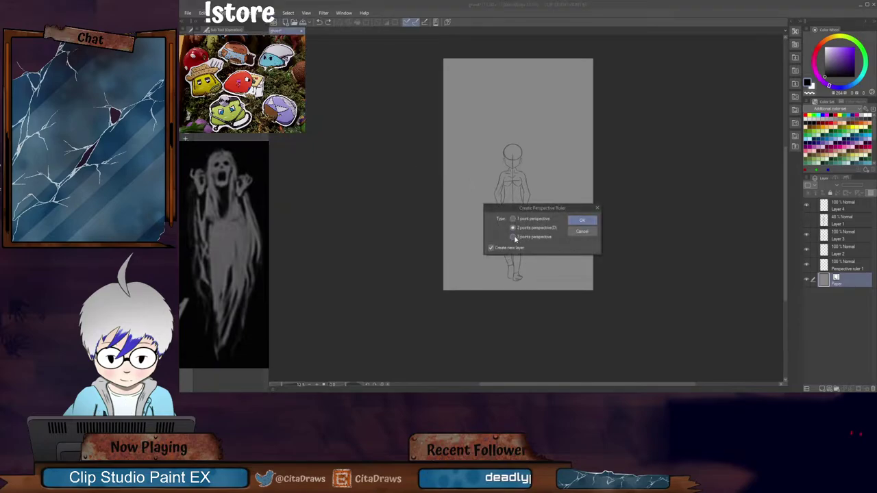
pyautogui.click(580, 221)
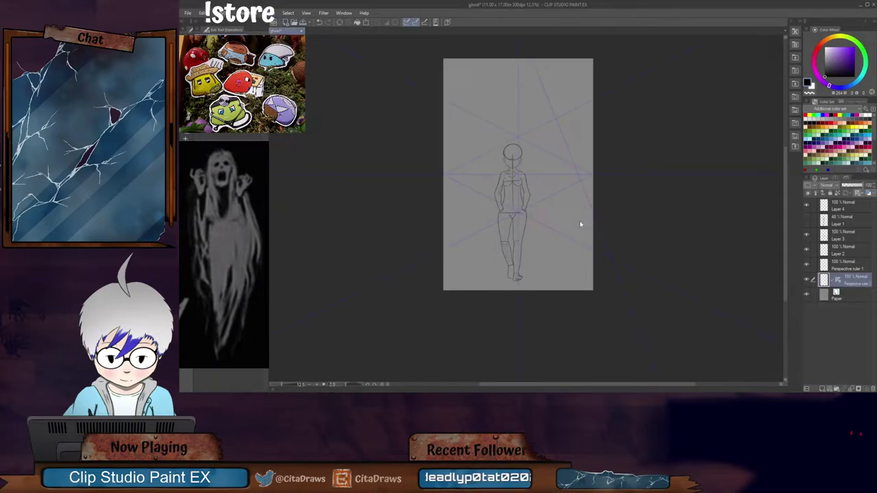
pyautogui.hotkey('ctrl', 'z')
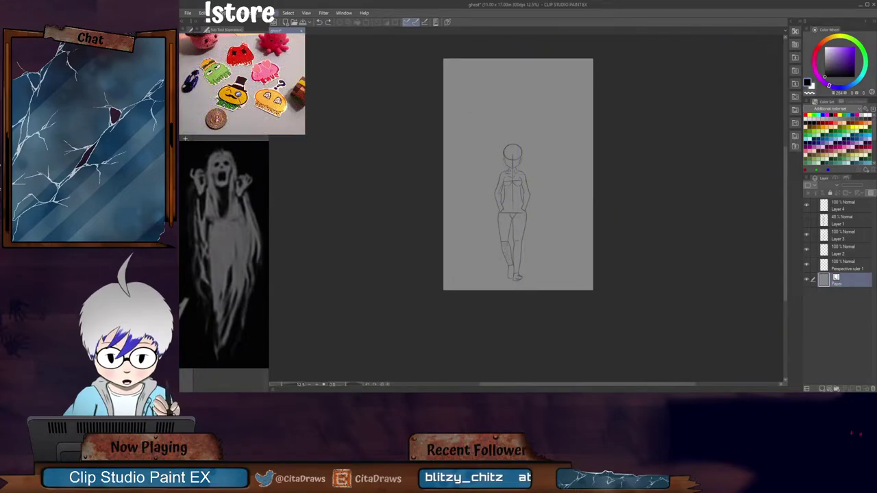
# Step: Create a 1-point perspective ruler on its own new layer directly above Paper
pyautogui.click(267, 12)
pyautogui.moveTo(335, 104)
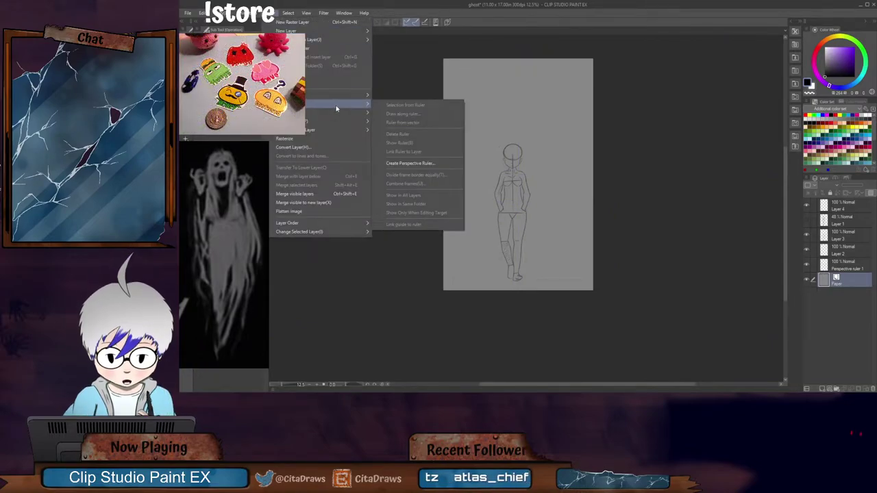
pyautogui.click(434, 165)
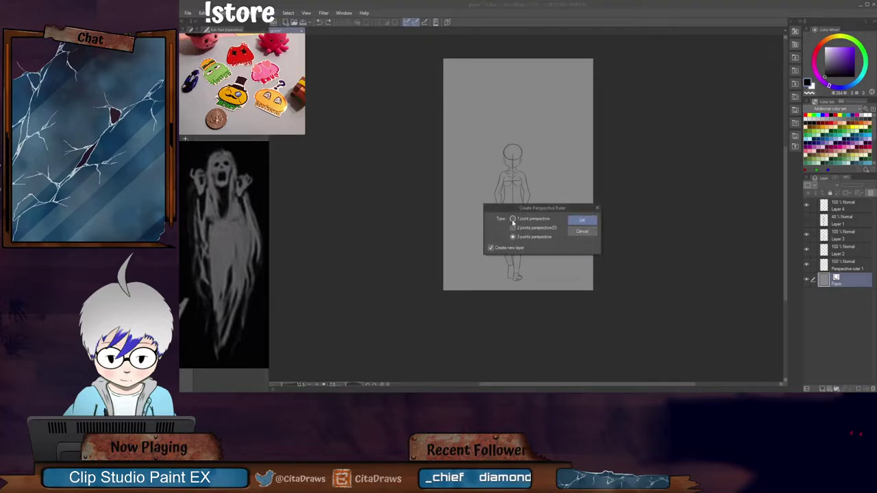
pyautogui.click(582, 221)
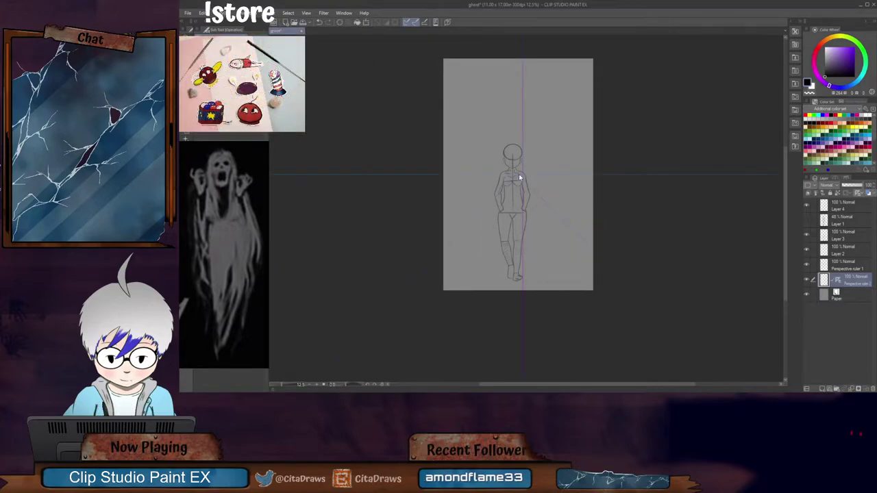
# Step: Position the new ruler's vanishing point on the figure's body, with the horizon just above the hips and the vertical near the page's centre
pyautogui.moveTo(520, 176); pyautogui.dragTo(528, 234)
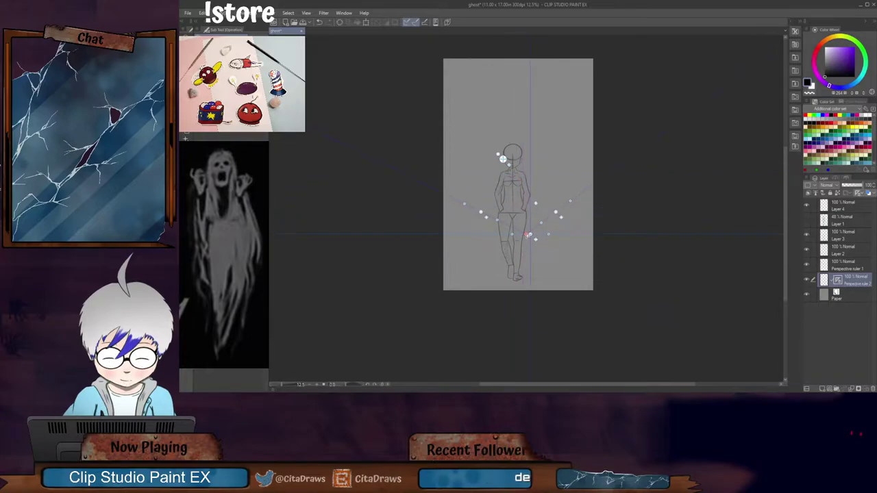
pyautogui.moveTo(503, 157); pyautogui.dragTo(502, 136)
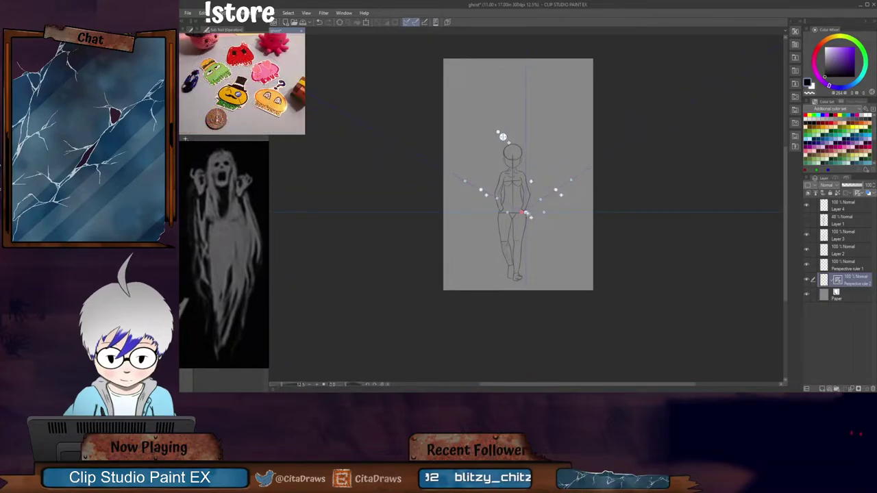
pyautogui.moveTo(524, 213); pyautogui.dragTo(521, 213)
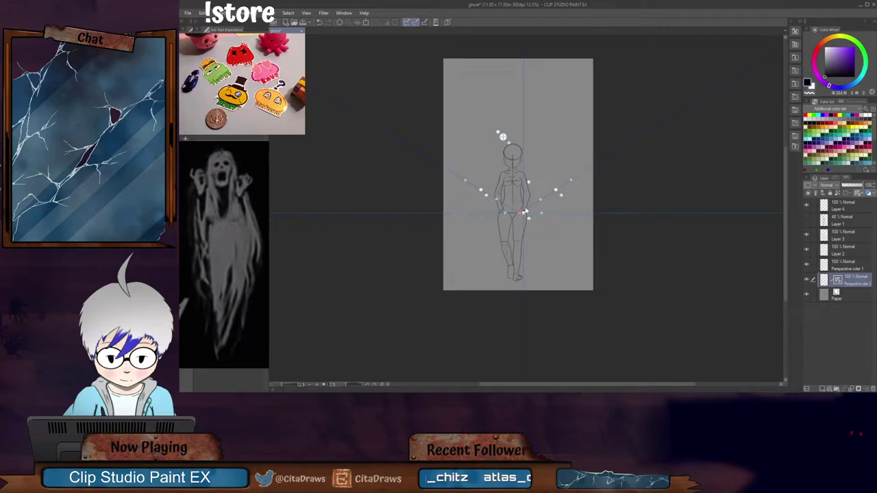
pyautogui.moveTo(503, 136); pyautogui.dragTo(497, 130)
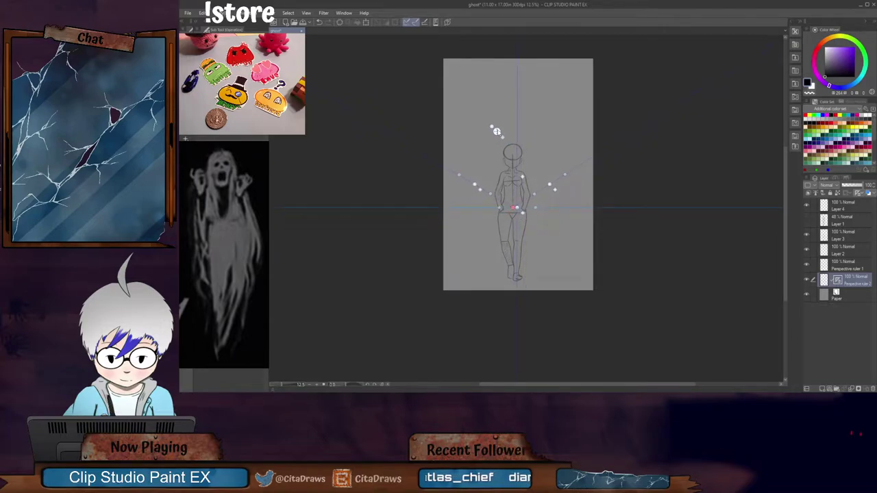
# Step: Add a new raster layer directly above Paper, below the perspective ruler layer
pyautogui.click(847, 294)
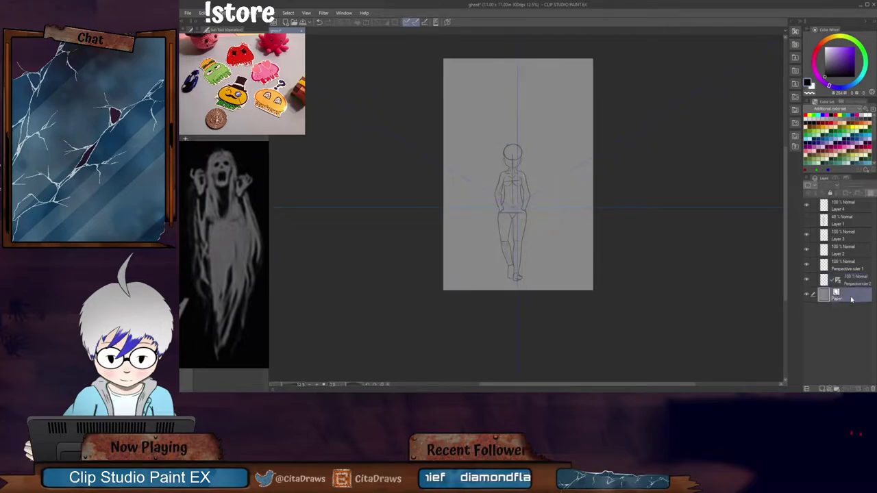
pyautogui.click(823, 389)
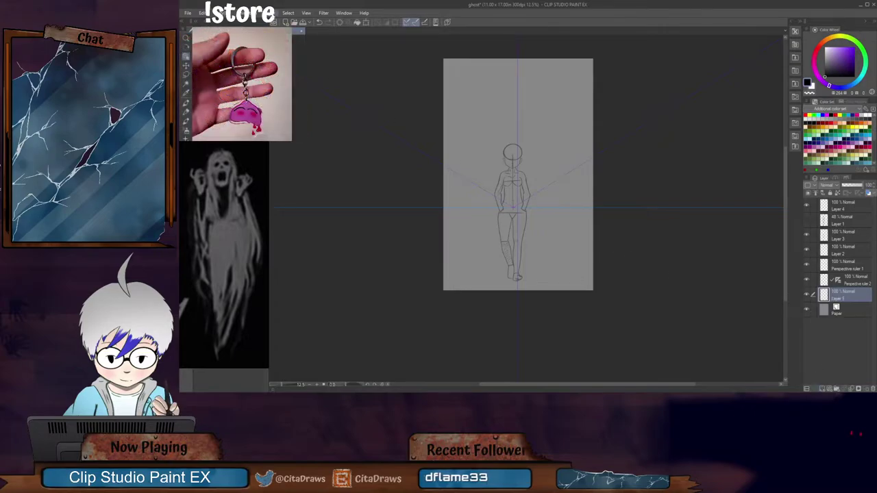
# Step: Create a second perspective ruler on its own layer above Paper and align its vanishing point and horizon with the first ruler
pyautogui.click(267, 13)
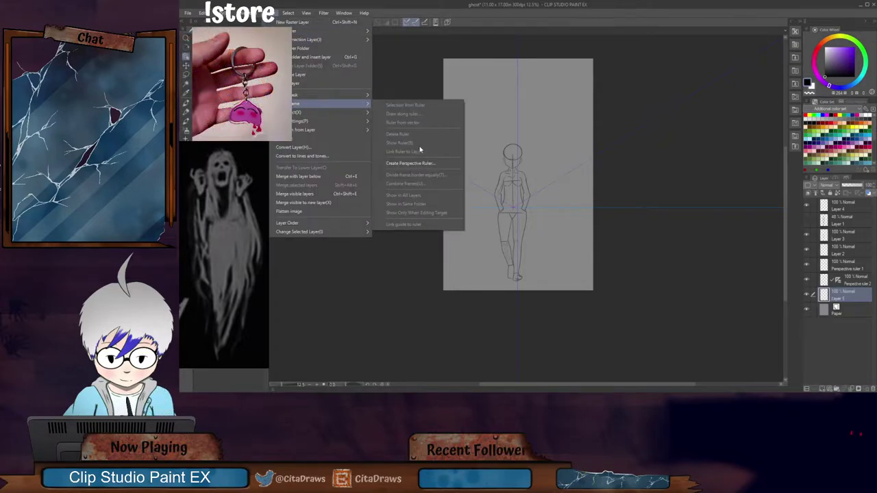
pyautogui.click(423, 164)
pyautogui.click(594, 218)
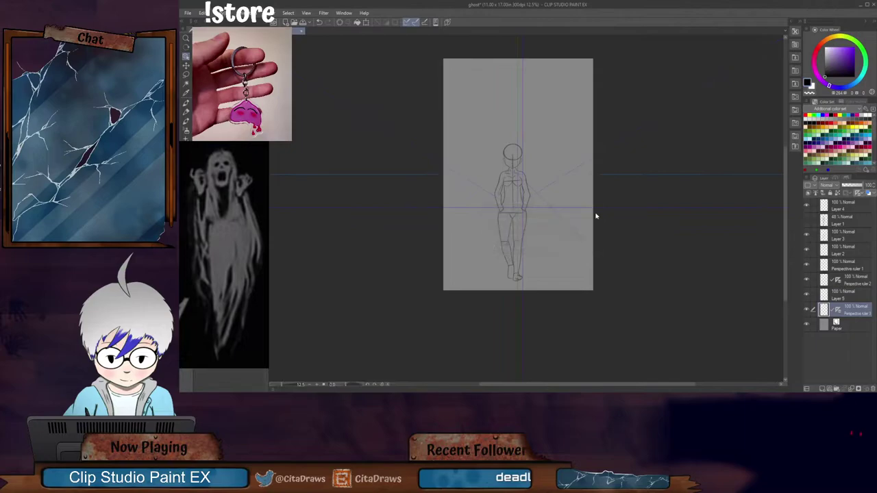
pyautogui.click(519, 175)
pyautogui.moveTo(520, 175); pyautogui.dragTo(498, 185)
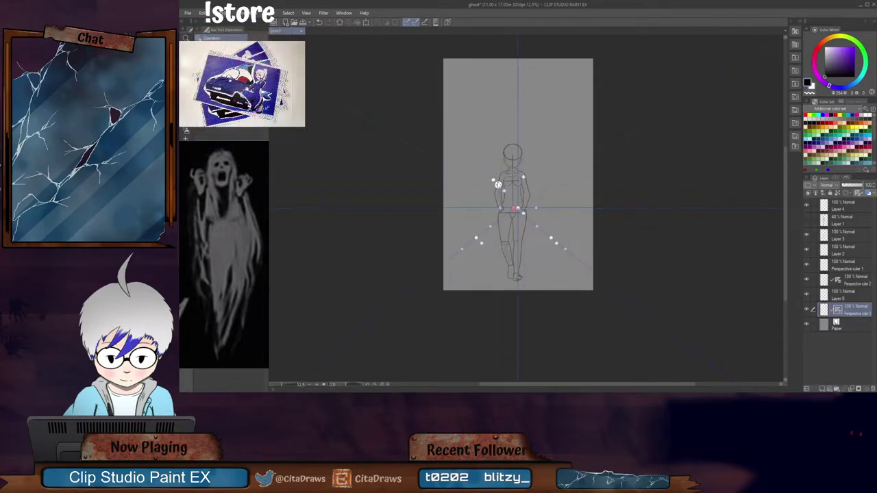
# Step: Delete the empty Layer 5 between the two perspective ruler layers
pyautogui.click(848, 297)
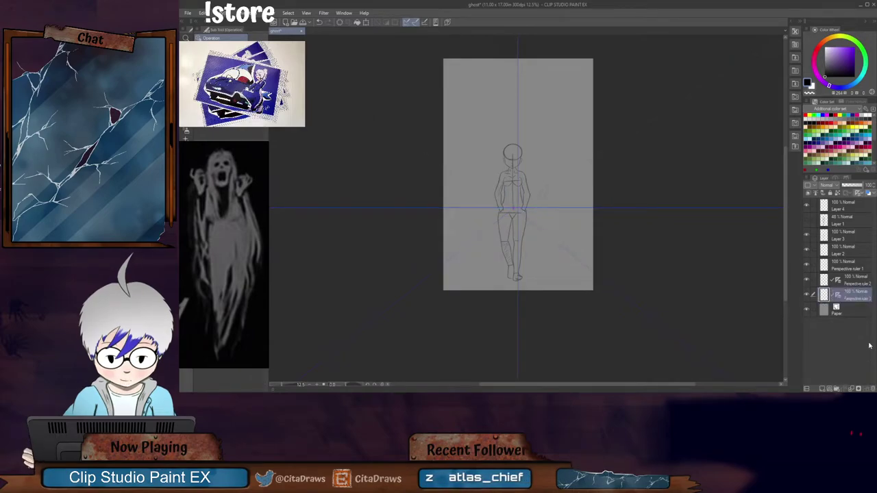
pyautogui.click(869, 389)
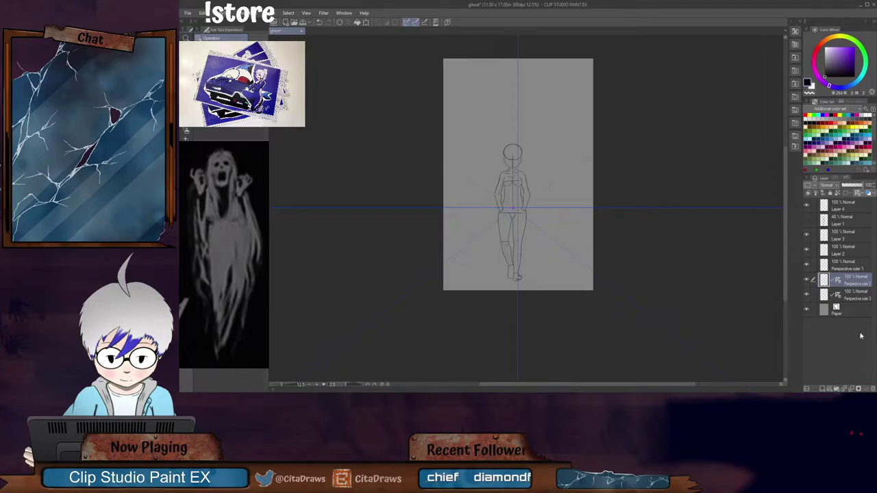
# Step: Sketch stepped building outlines on both sides of the figure and two converging ground lines on the Perspective ruler 1 layer
pyautogui.click(850, 268)
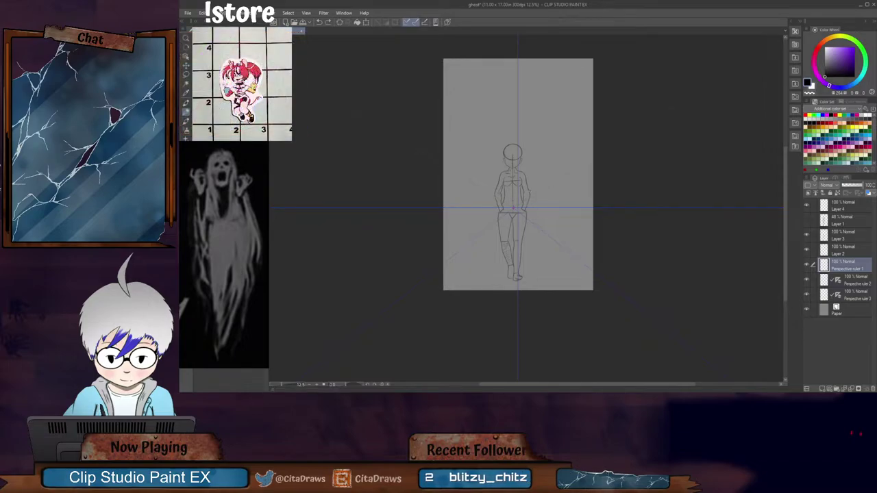
pyautogui.hotkey('ctrl', 'z')
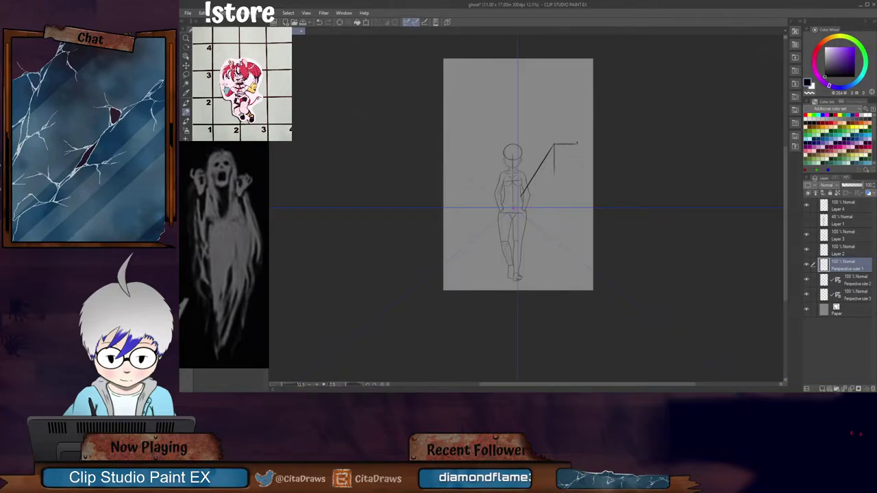
pyautogui.moveTo(494, 194); pyautogui.dragTo(469, 176)
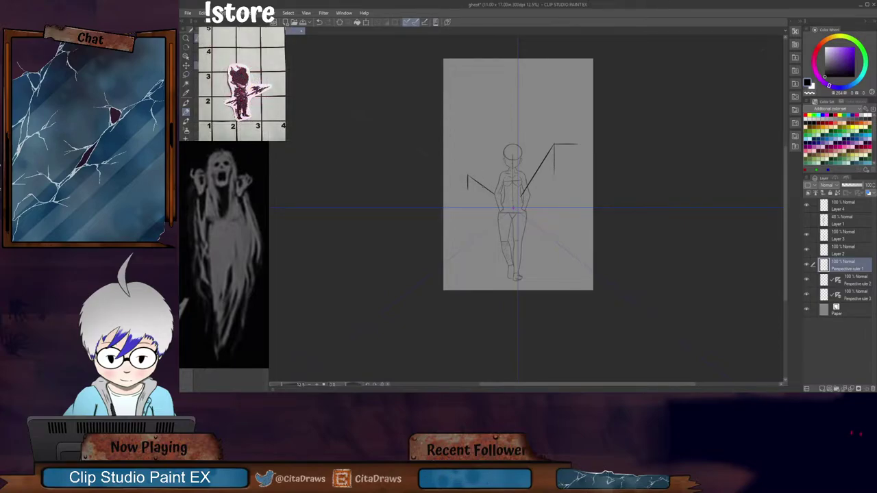
pyautogui.moveTo(483, 151)
pyautogui.mouseDown()
pyautogui.moveTo(470, 130)
pyautogui.moveTo(446, 128)
pyautogui.mouseUp()
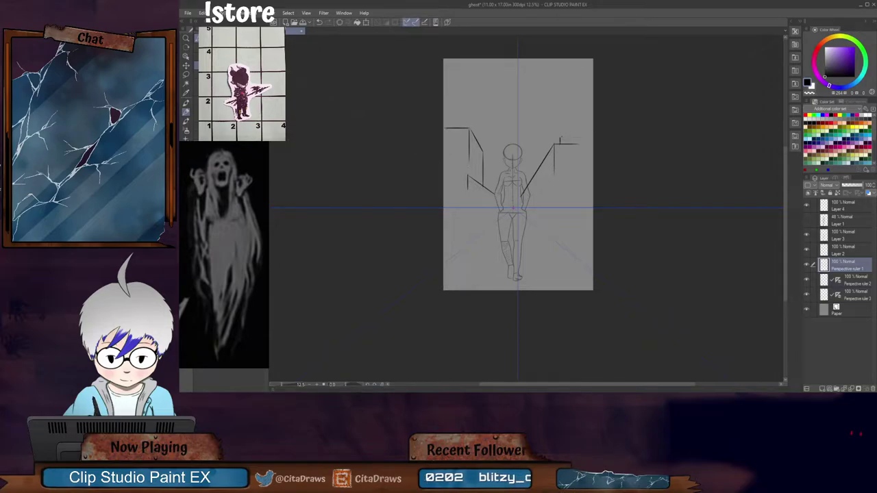
pyautogui.moveTo(561, 138); pyautogui.dragTo(586, 136)
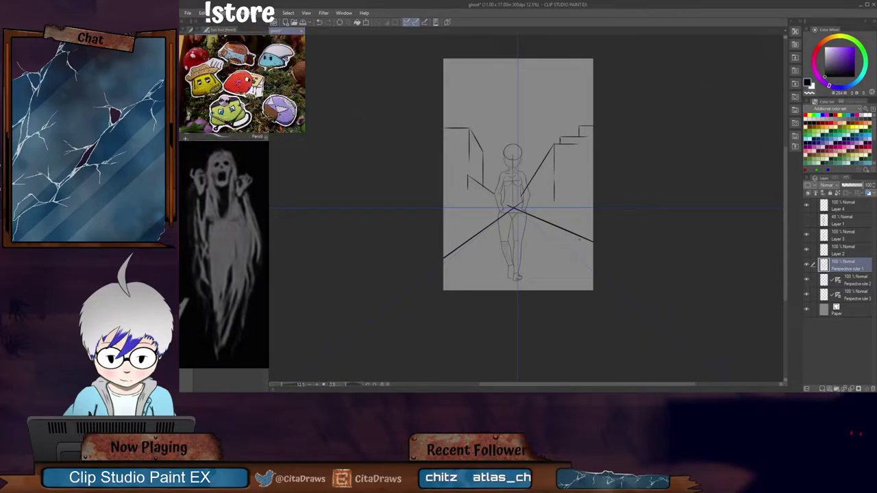
# Step: Delete the Perspective ruler 3 layer and clear the sketched lines from the Perspective ruler 1 layer
pyautogui.click(849, 301)
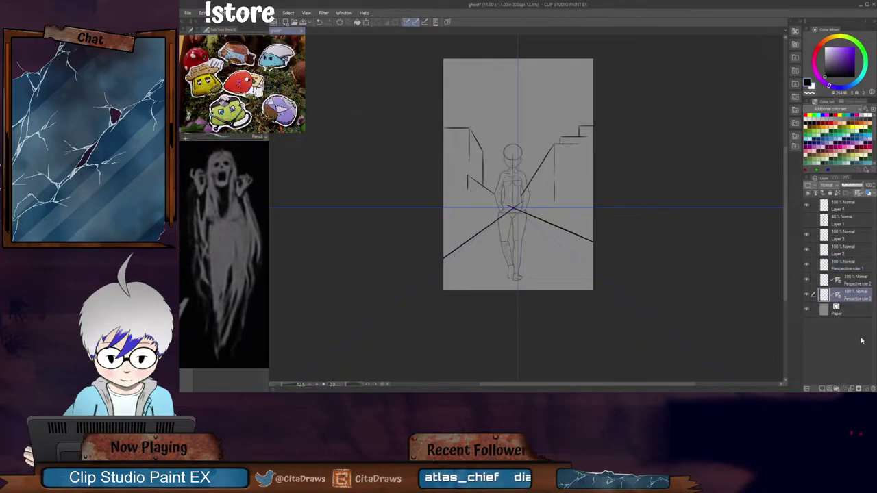
pyautogui.click(871, 390)
pyautogui.click(847, 265)
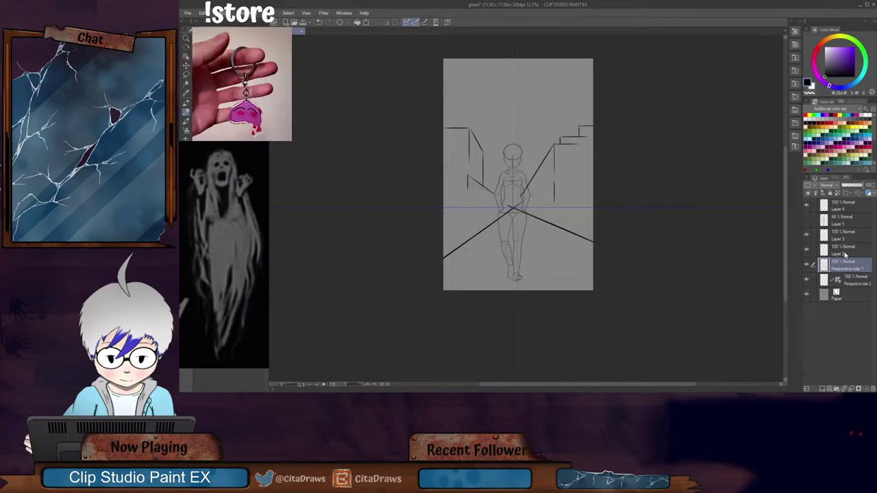
pyautogui.click(341, 24)
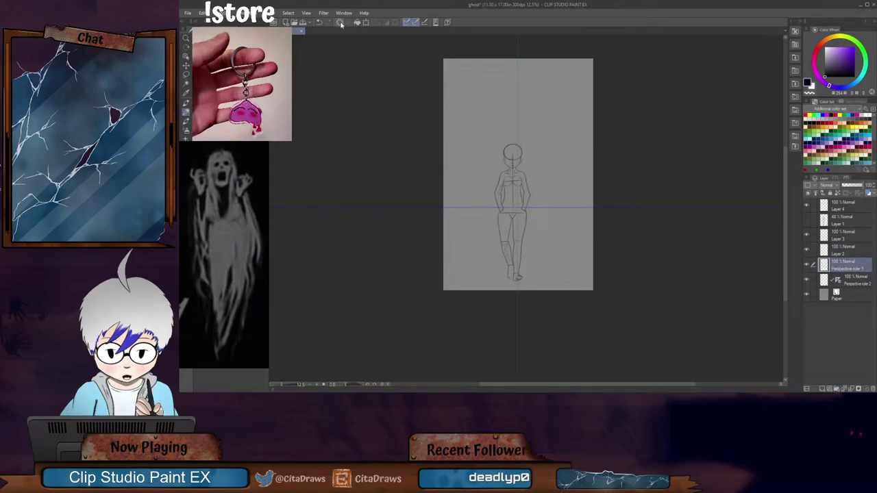
# Step: Draw four test diagonals from the vanishing point towards the page edges on the Perspective ruler 1 layer, undoing and redoing the lower ones
pyautogui.moveTo(513, 207); pyautogui.dragTo(607, 149)
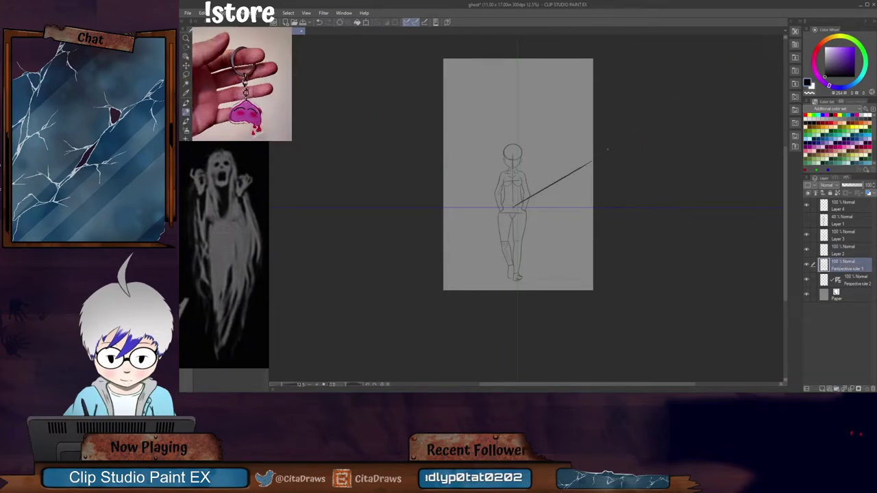
pyautogui.moveTo(513, 207); pyautogui.dragTo(444, 159)
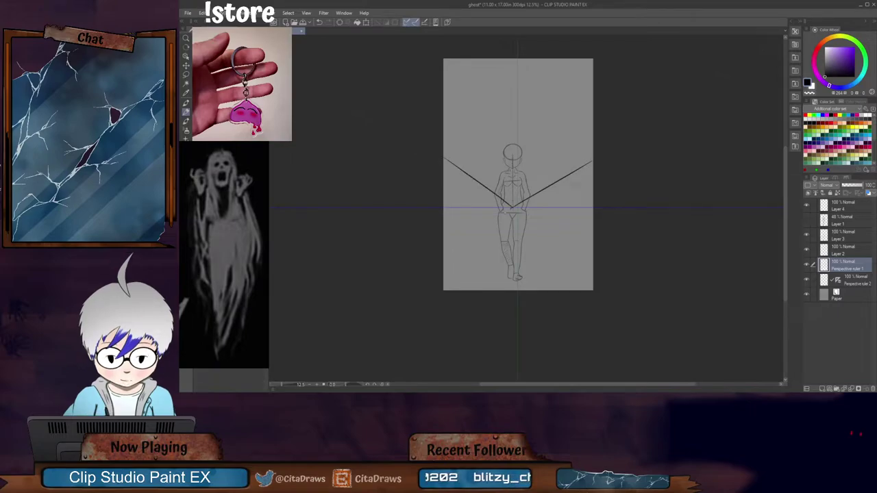
pyautogui.moveTo(513, 207)
pyautogui.mouseDown()
pyautogui.moveTo(447, 261)
pyautogui.moveTo(529, 221)
pyautogui.moveTo(581, 269)
pyautogui.mouseUp()
pyautogui.hotkey('ctrl', 'z')
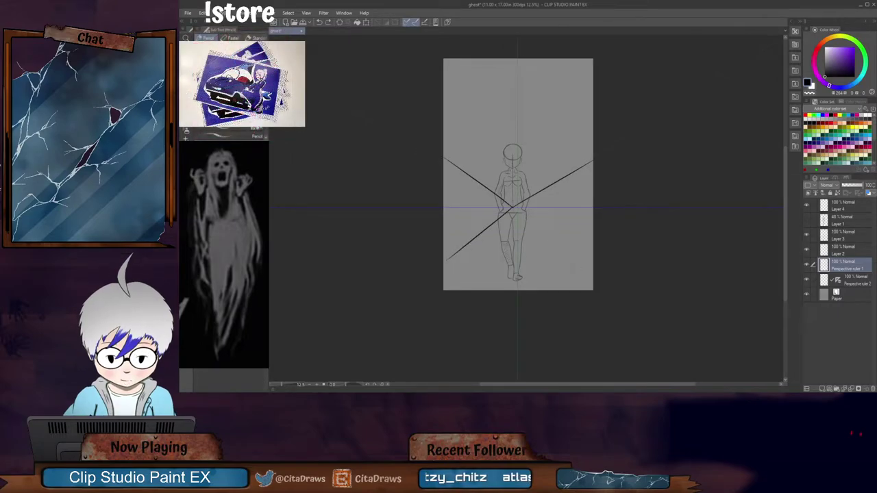
pyautogui.moveTo(512, 207); pyautogui.dragTo(593, 266)
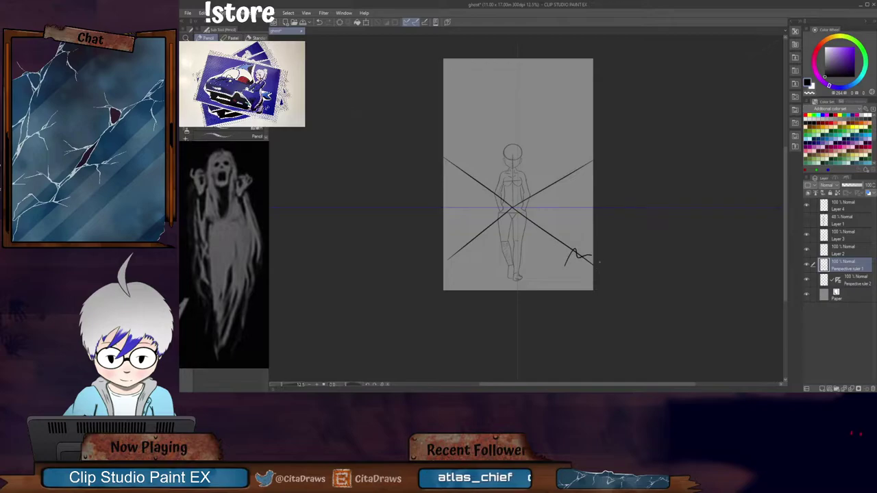
pyautogui.hotkey('ctrl', 'z')
pyautogui.hotkey('ctrl', 'z')
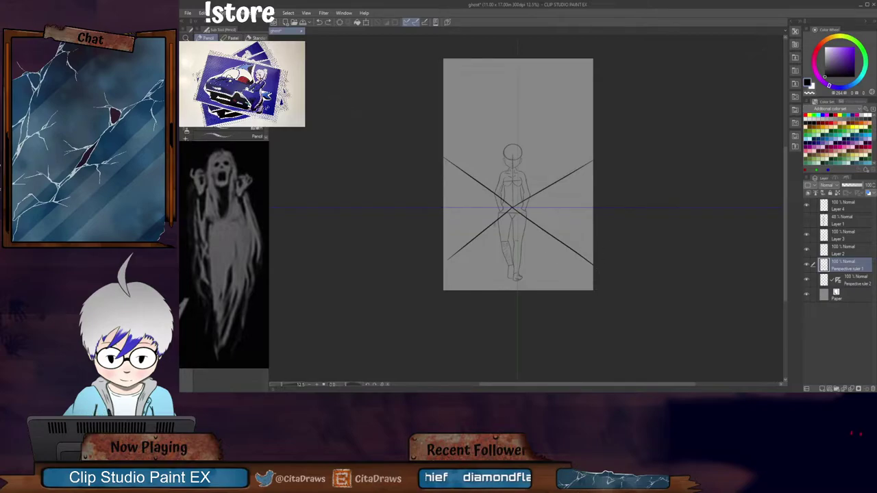
pyautogui.hotkey('ctrl', 'z')
pyautogui.hotkey('ctrl', 'z')
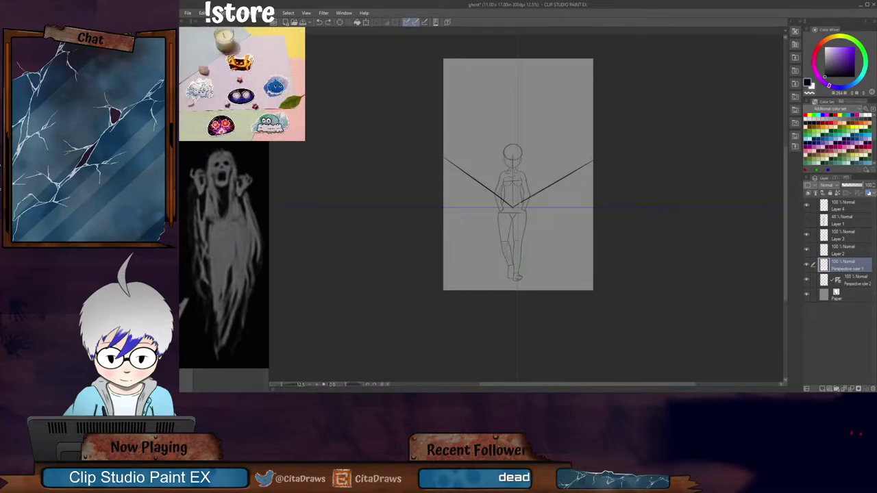
pyautogui.hotkey('ctrl', 'y')
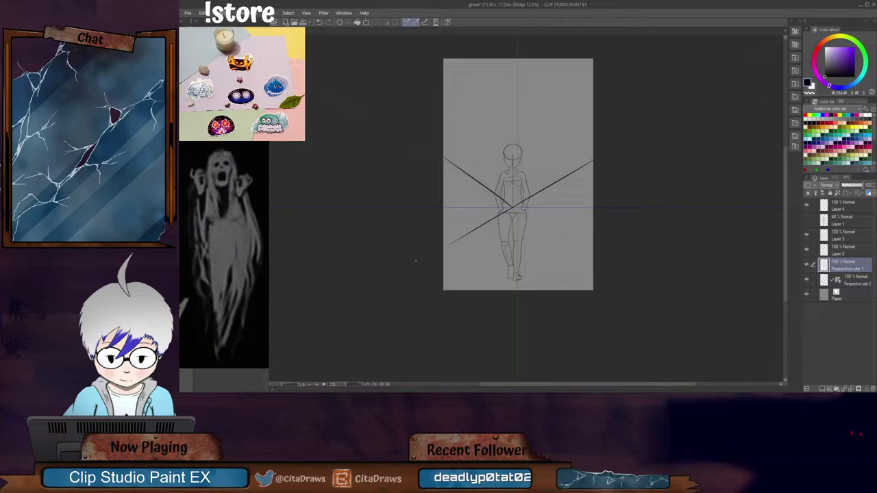
pyautogui.hotkey('ctrl', 'y')
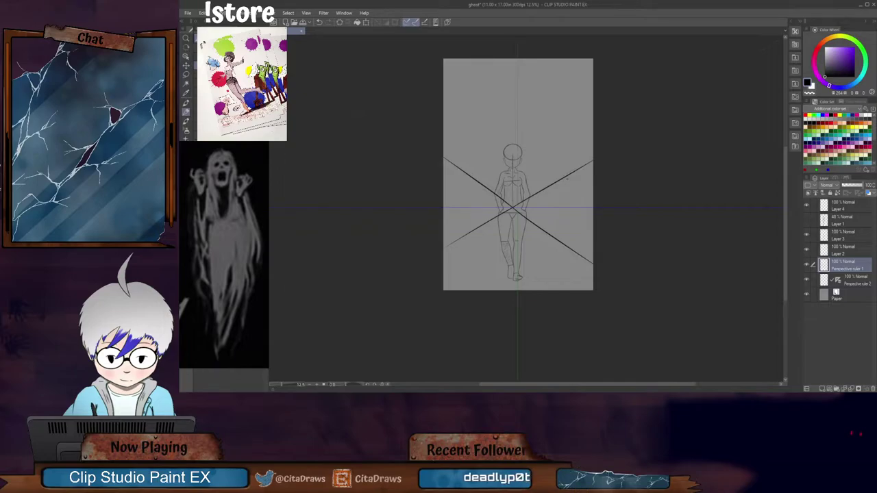
# Step: Select the Perspective ruler 2 layer and undo the four diagonal test lines
pyautogui.click(851, 283)
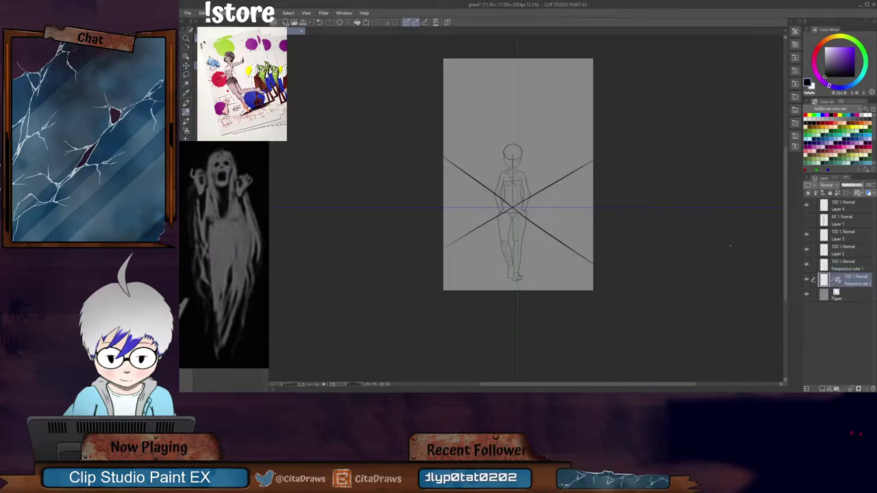
pyautogui.hotkey('ctrl', 'z')
pyautogui.hotkey('ctrl', 'z')
pyautogui.hotkey('ctrl', 'z')
pyautogui.hotkey('ctrl', 'z')
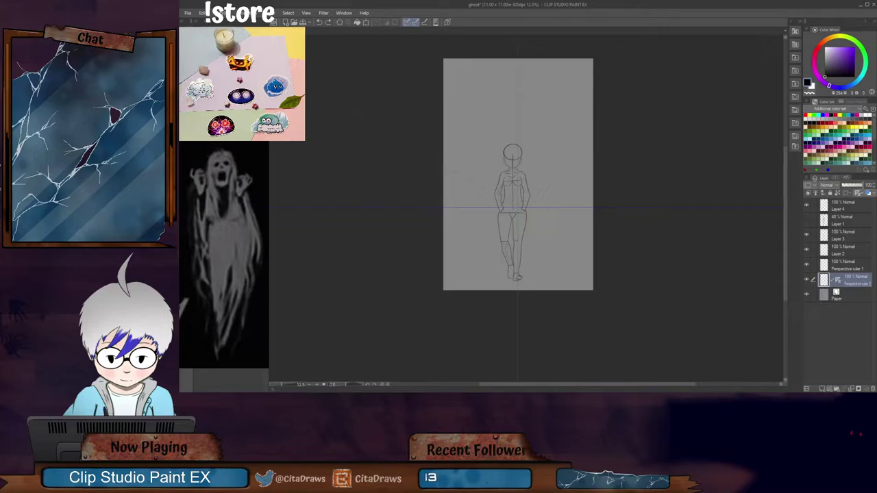
# Step: Try a tilted symmetrical ruler from the vanishing point, and delete the Perspective ruler 2 layer above Paper
pyautogui.moveTo(514, 207); pyautogui.dragTo(524, 233)
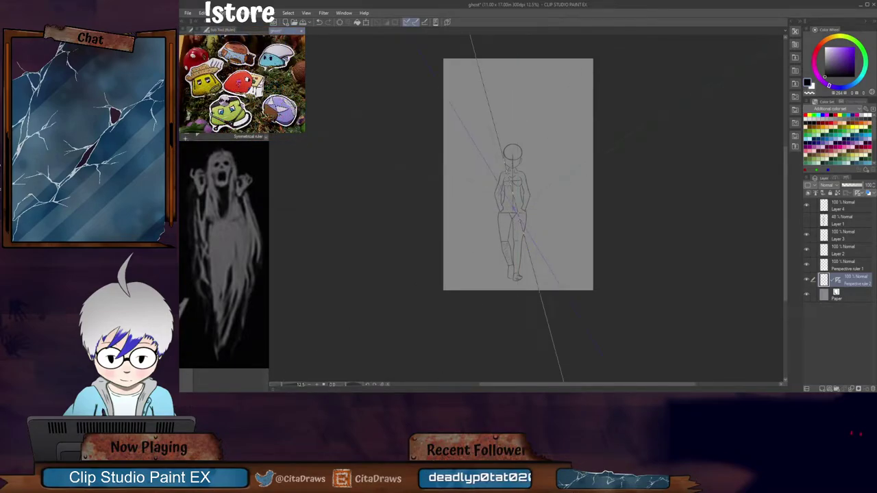
pyautogui.moveTo(524, 233); pyautogui.dragTo(454, 230)
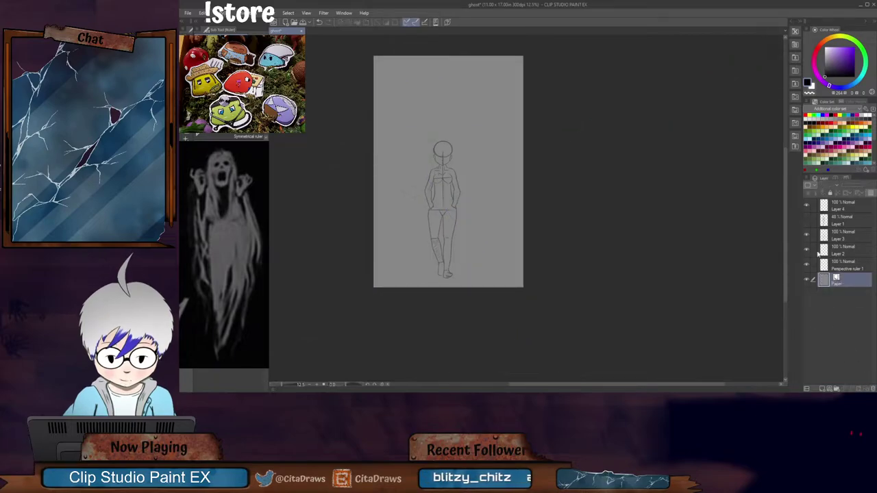
pyautogui.click(873, 388)
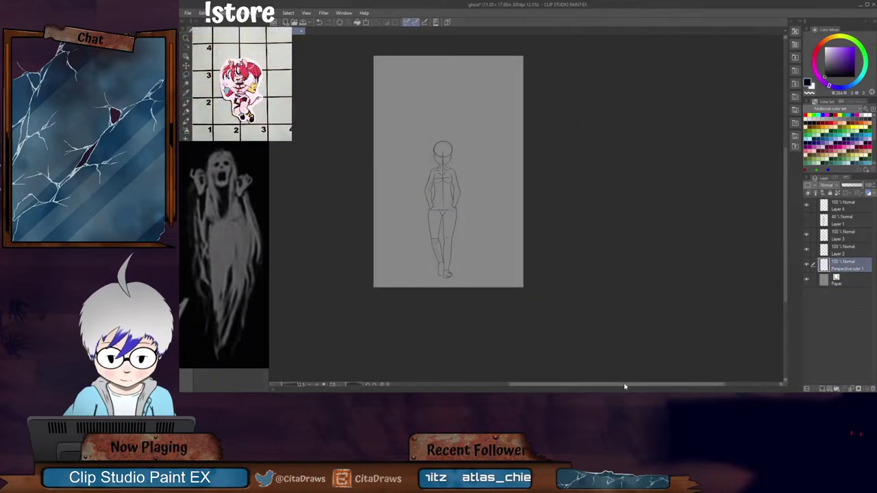
# Step: Create a fresh 1-point perspective ruler on a new layer directly above Paper
pyautogui.moveTo(625, 385); pyautogui.dragTo(604, 384)
pyautogui.click(843, 280)
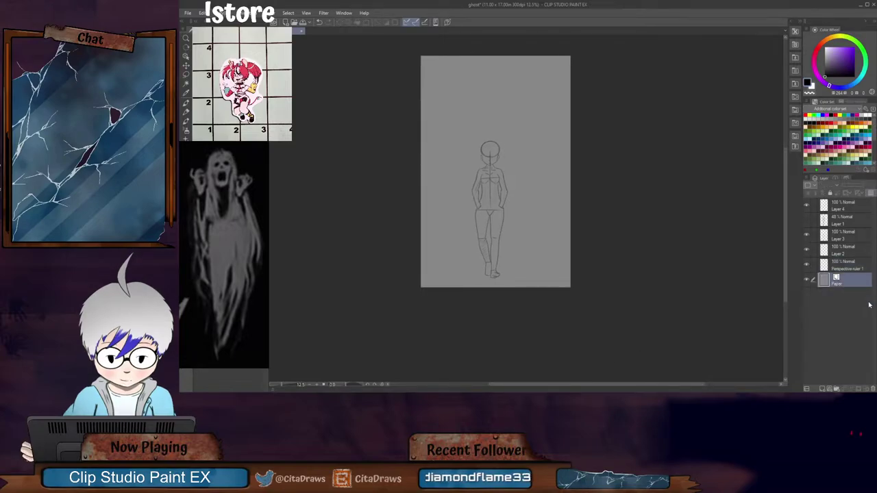
pyautogui.click(271, 12)
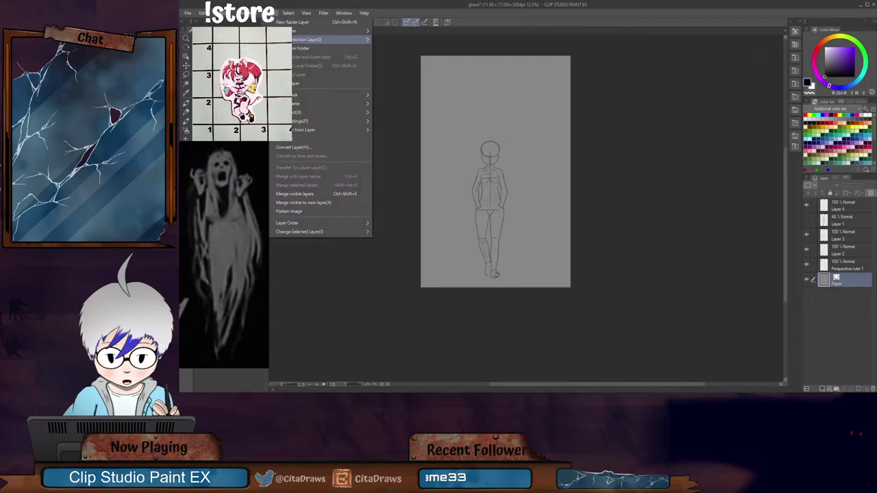
pyautogui.moveTo(351, 106)
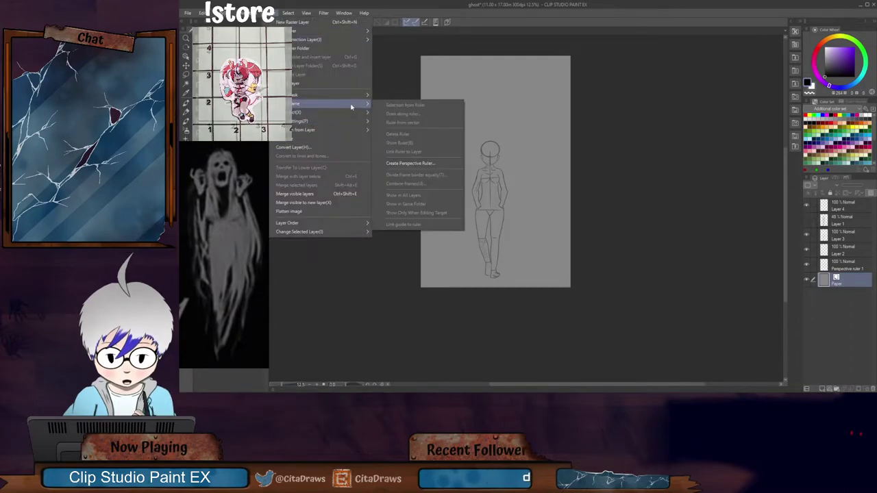
pyautogui.click(421, 164)
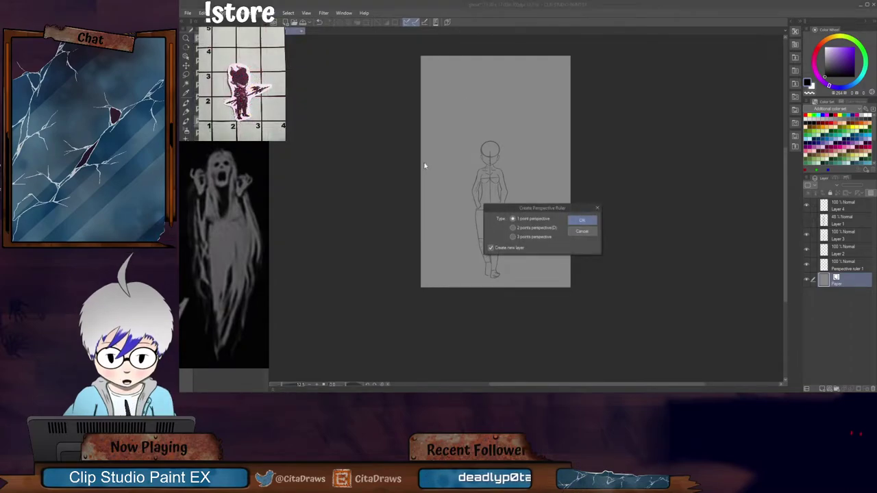
pyautogui.click(579, 222)
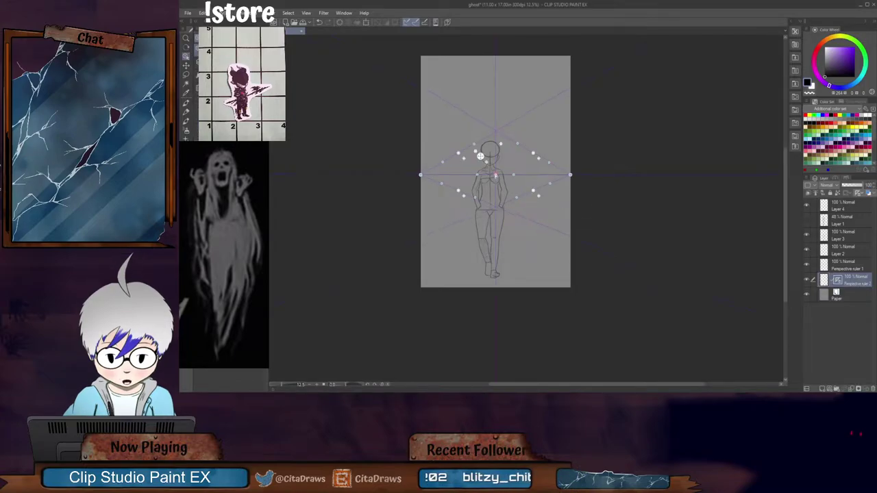
# Step: Move the perspective ruler's vanishing point down to the figure's waist and spread its guide lines into steeper diagonals on both sides
pyautogui.moveTo(481, 157); pyautogui.dragTo(479, 179)
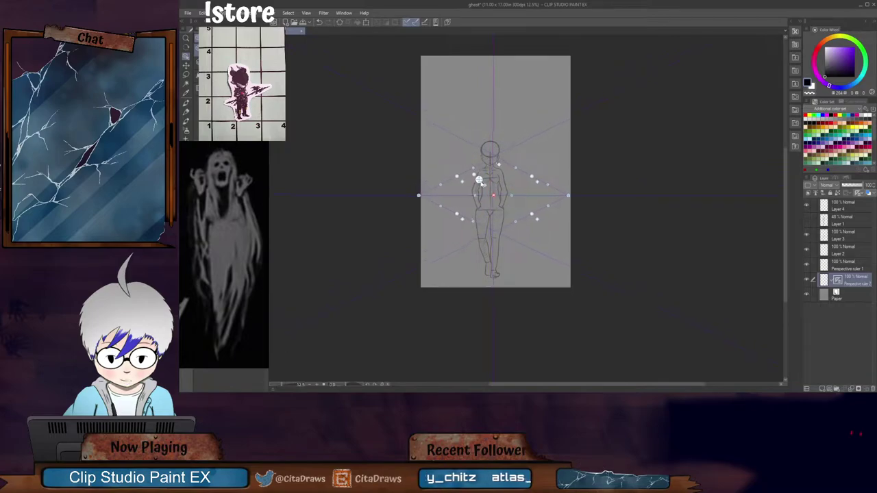
pyautogui.moveTo(569, 196); pyautogui.dragTo(505, 197)
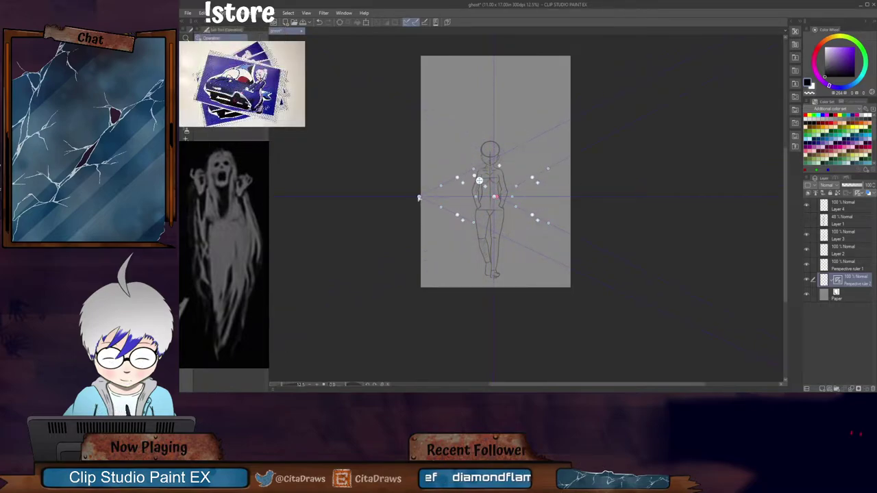
pyautogui.moveTo(419, 197); pyautogui.dragTo(479, 196)
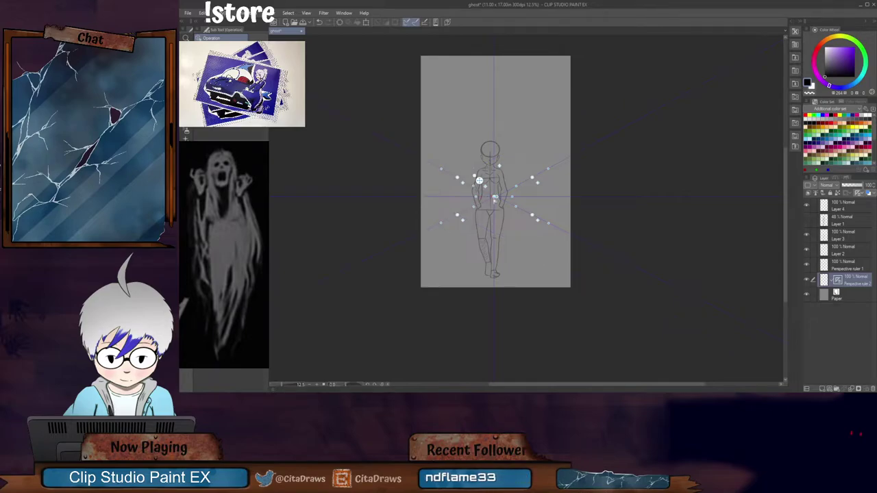
pyautogui.moveTo(534, 181); pyautogui.dragTo(527, 166)
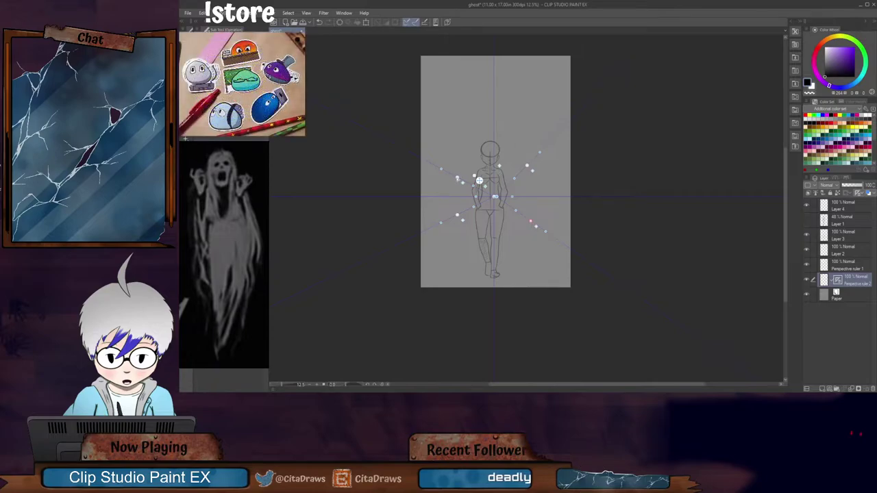
pyautogui.moveTo(460, 169); pyautogui.dragTo(461, 166)
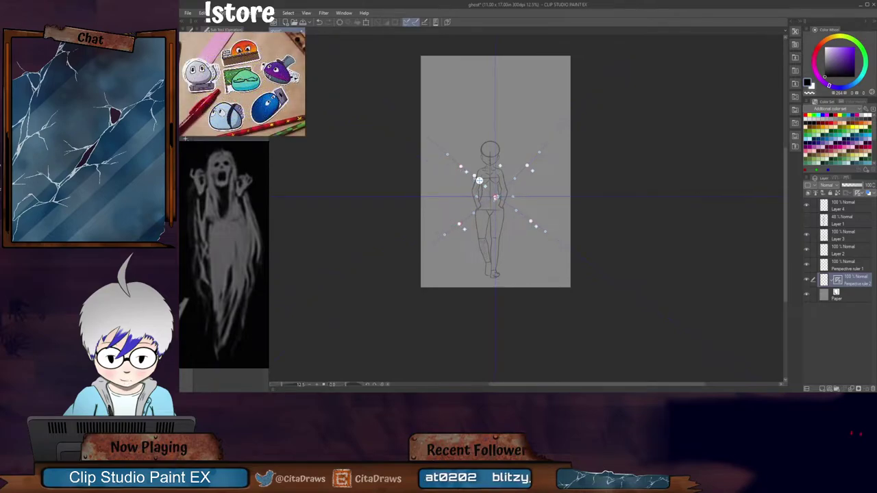
pyautogui.moveTo(479, 181); pyautogui.dragTo(476, 181)
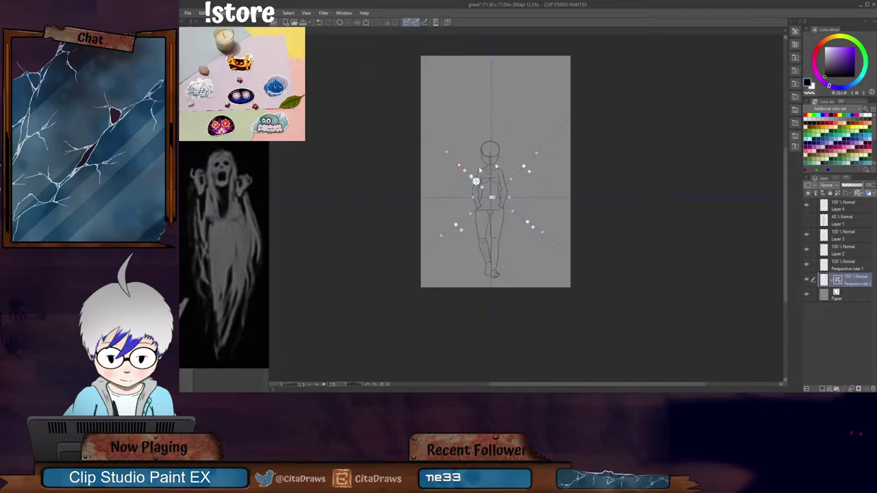
# Step: Try short pencil strokes from the vanishing point on the Perspective ruler 1 layer to test the ruler's snapping
pyautogui.click(850, 266)
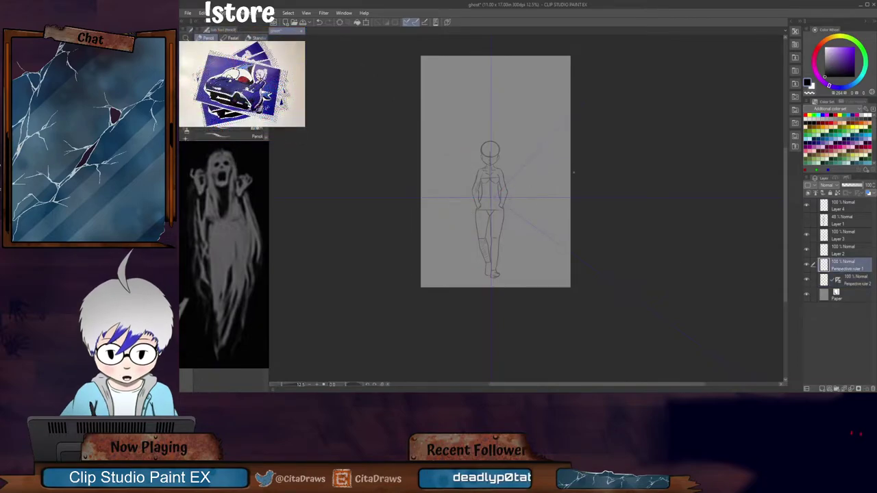
pyautogui.moveTo(492, 198); pyautogui.dragTo(537, 181)
pyautogui.hotkey('ctrl', 'z')
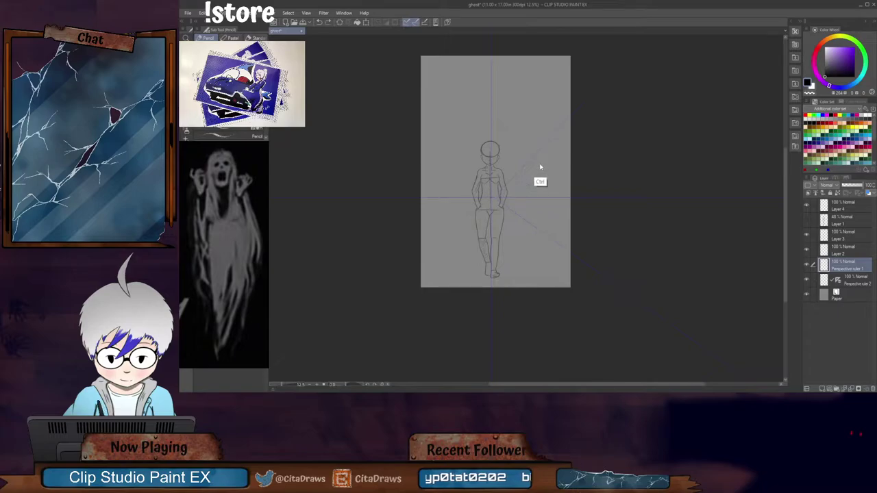
pyautogui.moveTo(491, 198); pyautogui.dragTo(491, 138)
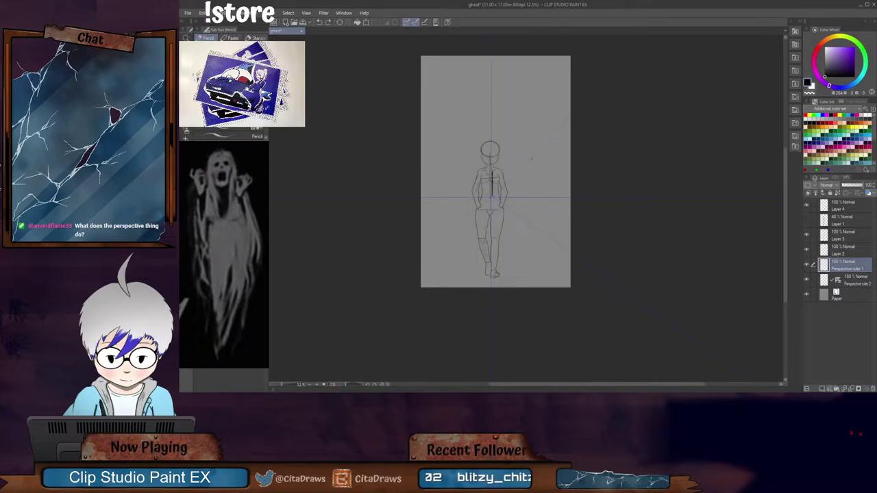
# Step: Try a tilted symmetrical ruler near the vanishing point on the Perspective ruler 2 layer, and undo it
pyautogui.click(850, 282)
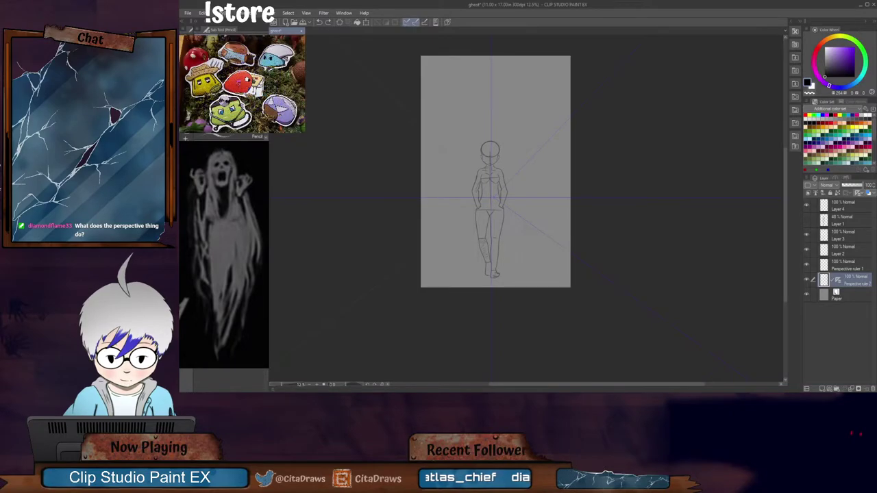
pyautogui.press('u')
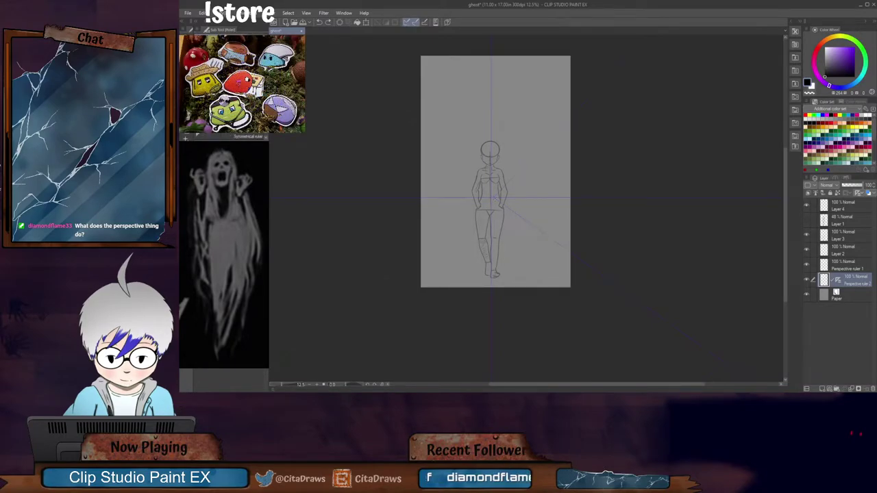
pyautogui.moveTo(495, 198); pyautogui.dragTo(497, 209)
pyautogui.moveTo(576, 171); pyautogui.dragTo(503, 319)
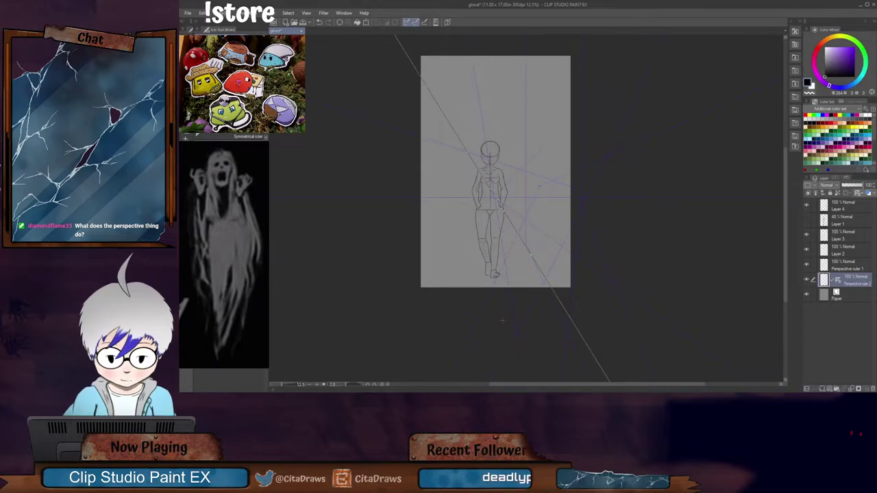
pyautogui.click(320, 22)
pyautogui.click(321, 23)
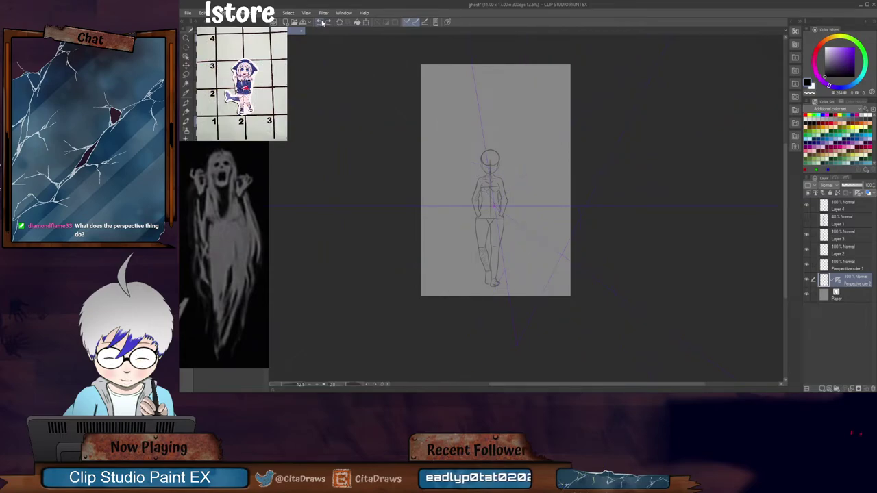
pyautogui.click(319, 25)
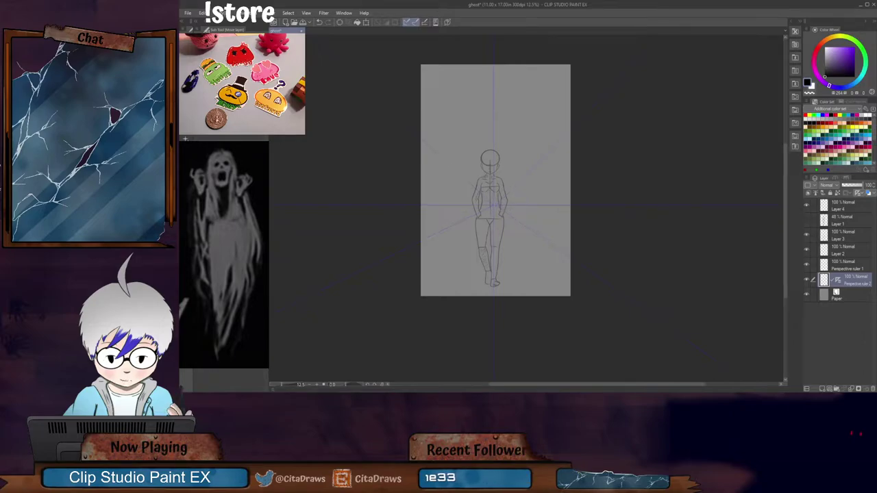
# Step: Nudge the perspective ruler slightly up to the figure's centre line and even out its lower guide lines
pyautogui.press('o')
pyautogui.click(495, 206)
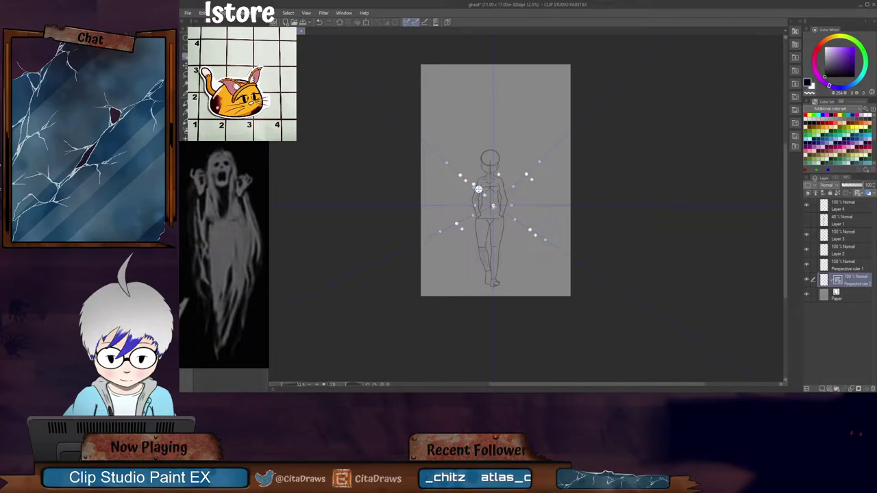
pyautogui.moveTo(478, 189); pyautogui.dragTo(477, 186)
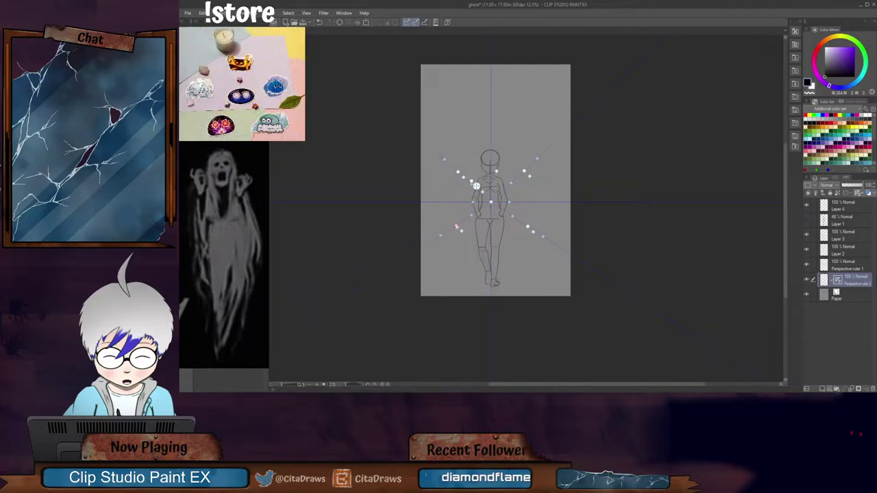
pyautogui.moveTo(457, 226); pyautogui.dragTo(458, 229)
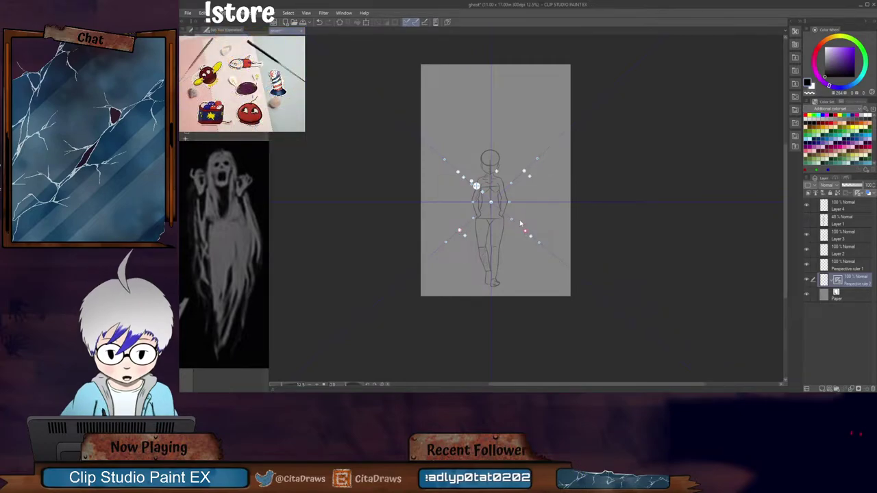
# Step: Try pen lines from beside the figure's torso towards the upper page edges on the Perspective ruler 1 layer, undoing them
pyautogui.click(840, 268)
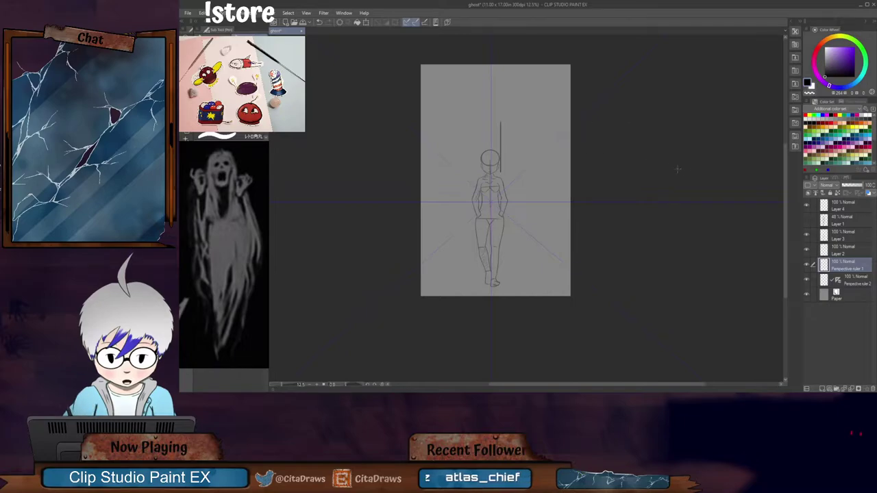
pyautogui.hotkey('ctrl', 'z')
pyautogui.moveTo(505, 184); pyautogui.dragTo(561, 106)
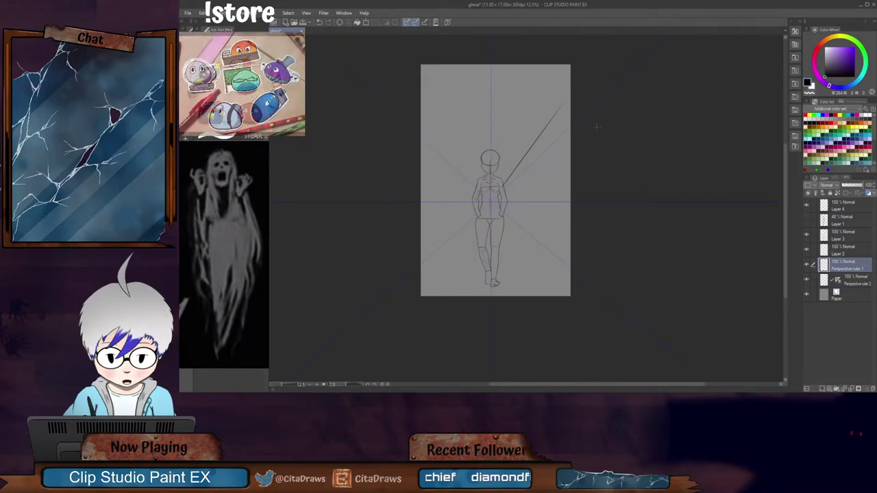
pyautogui.moveTo(484, 186); pyautogui.dragTo(408, 92)
pyautogui.hotkey('ctrl', 'z')
pyautogui.hotkey('ctrl', 'z')
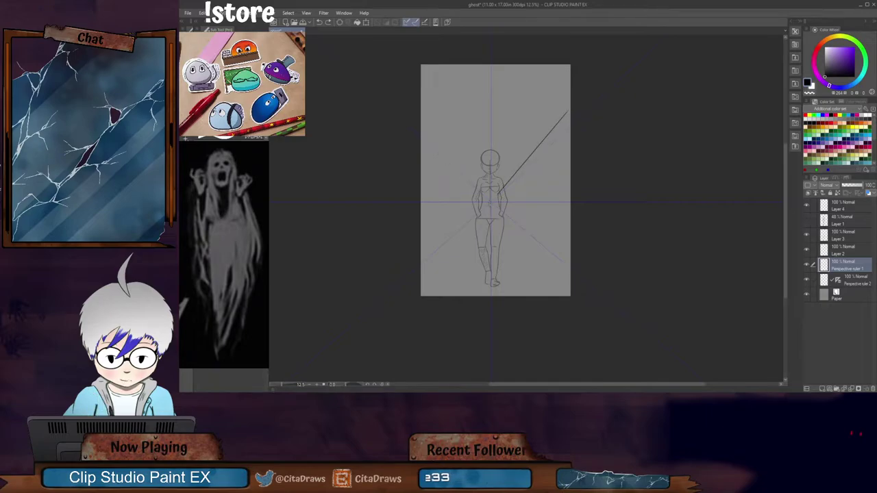
pyautogui.moveTo(500, 192); pyautogui.dragTo(487, 207)
pyautogui.hotkey('ctrl', 'z')
# Step: Draw two edge-to-edge diagonals crossing at the vanishing point, plus two shallower lines from it to the lower page sides
pyautogui.moveTo(569, 117); pyautogui.dragTo(542, 133)
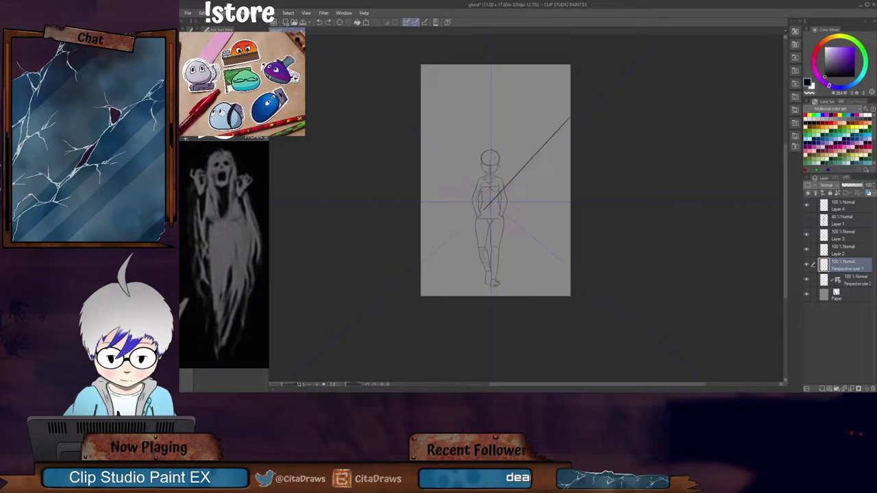
pyautogui.moveTo(483, 209); pyautogui.dragTo(421, 277)
pyautogui.moveTo(418, 122); pyautogui.dragTo(551, 264)
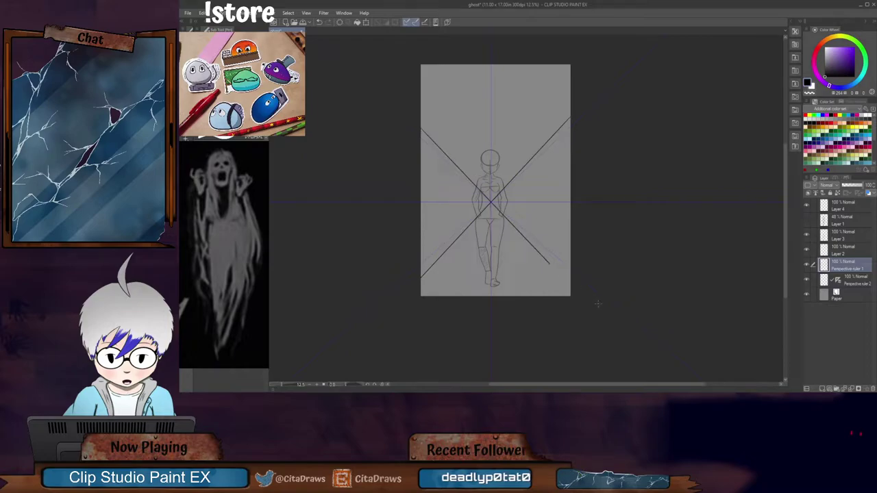
pyautogui.moveTo(597, 303); pyautogui.dragTo(603, 310)
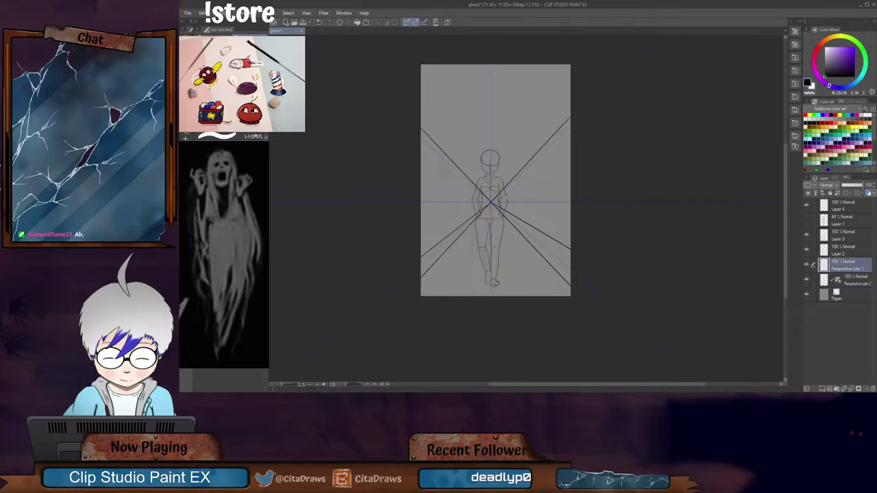
# Step: Draw three window-like panels receding to the vanishing point along the wall right of the figure, redoing the outermost panel's lower edge
pyautogui.scroll(3, 508, 196)
pyautogui.moveTo(486, 202)
pyautogui.mouseDown()
pyautogui.moveTo(519, 185)
pyautogui.moveTo(521, 223)
pyautogui.mouseUp()
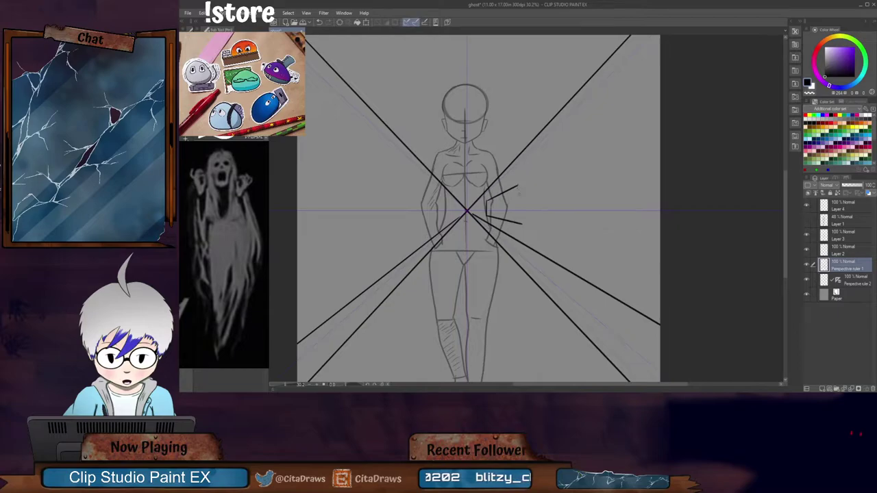
pyautogui.moveTo(519, 185)
pyautogui.mouseDown()
pyautogui.moveTo(519, 224)
pyautogui.moveTo(532, 183)
pyautogui.moveTo(597, 153)
pyautogui.mouseUp()
pyautogui.moveTo(532, 225); pyautogui.dragTo(607, 242)
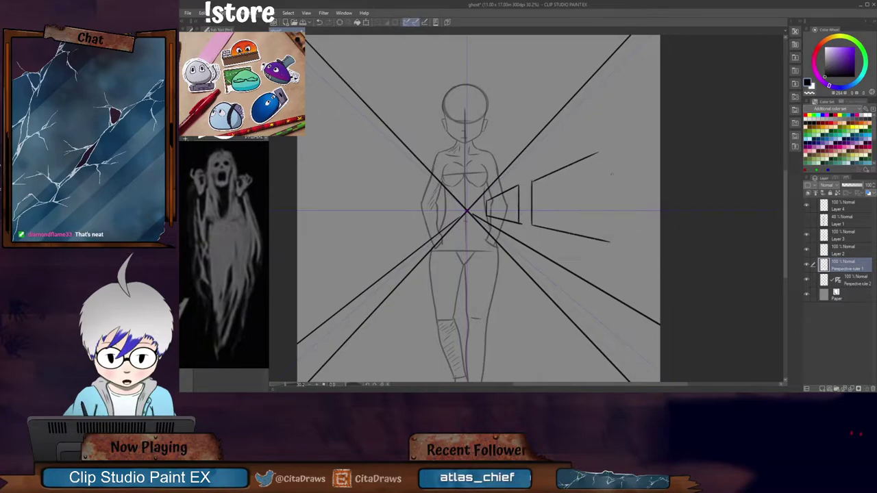
pyautogui.moveTo(598, 152)
pyautogui.mouseDown()
pyautogui.moveTo(600, 239)
pyautogui.moveTo(622, 150)
pyautogui.moveTo(660, 132)
pyautogui.mouseUp()
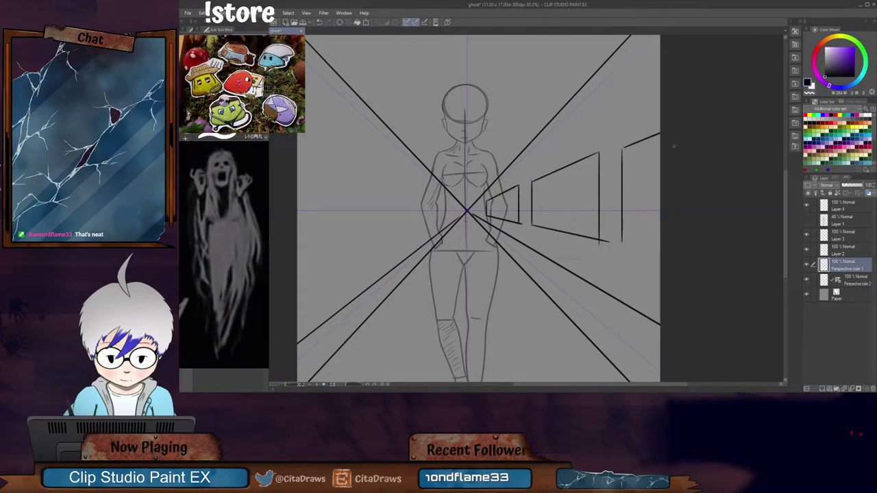
pyautogui.moveTo(621, 242); pyautogui.dragTo(668, 250)
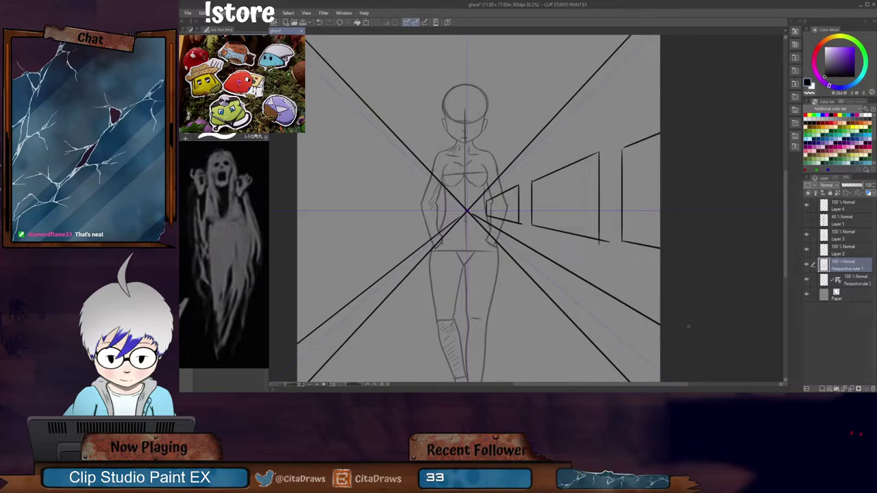
pyautogui.hotkey('ctrl', 'z')
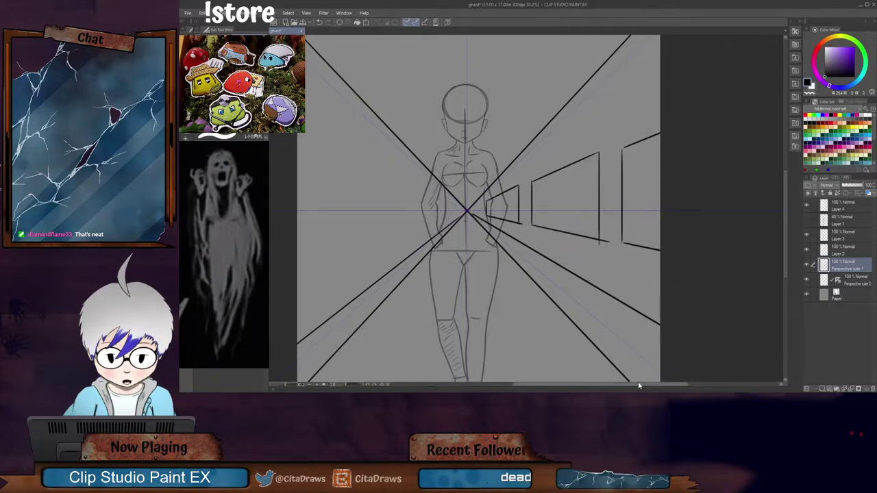
# Step: Draw two receding window-like panels along the wall left of the figure, and hide the Perspective ruler 2 layer
pyautogui.moveTo(638, 386); pyautogui.dragTo(589, 388)
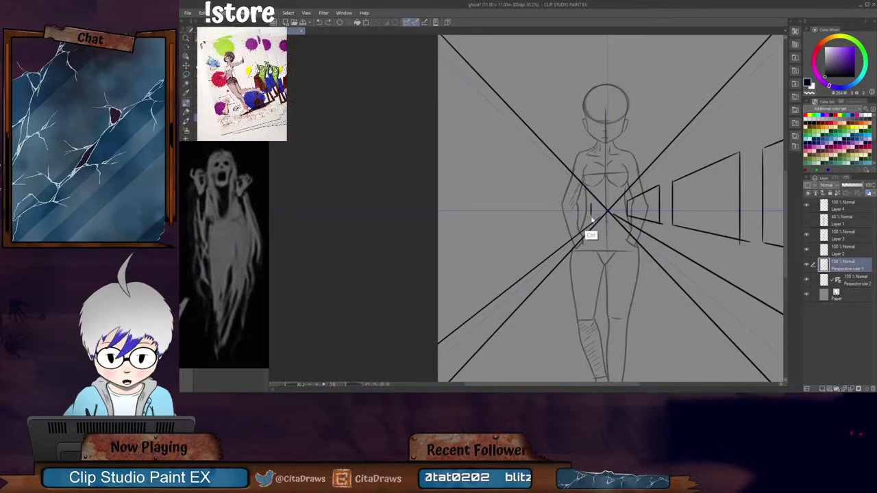
pyautogui.moveTo(592, 219); pyautogui.dragTo(549, 230)
pyautogui.moveTo(590, 203); pyautogui.dragTo(563, 191)
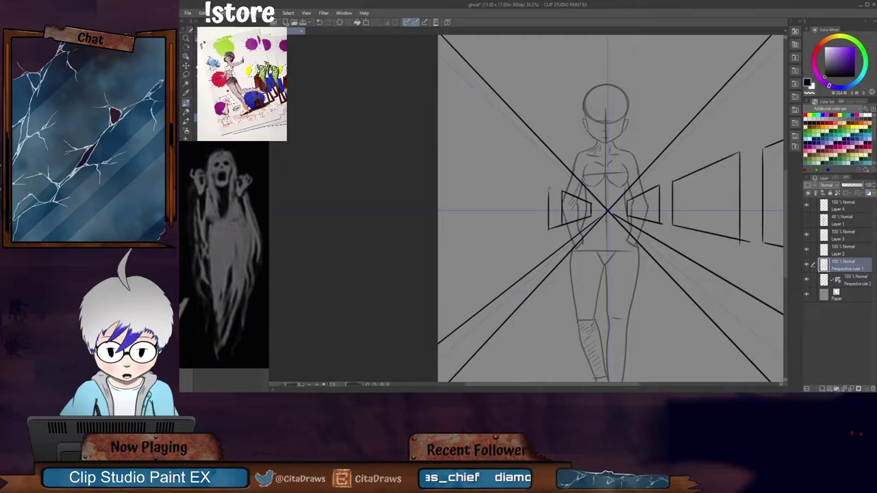
pyautogui.moveTo(548, 230)
pyautogui.mouseDown()
pyautogui.moveTo(548, 176)
pyautogui.moveTo(547, 186)
pyautogui.moveTo(482, 159)
pyautogui.mouseUp()
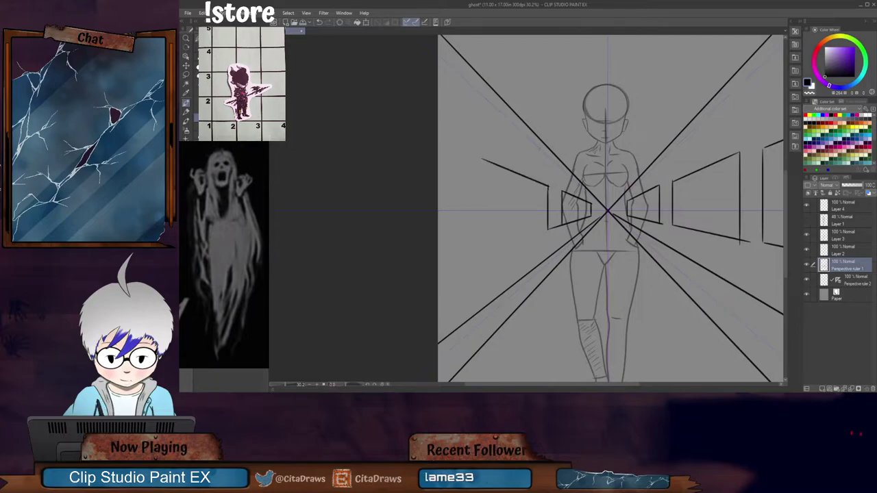
pyautogui.moveTo(548, 231); pyautogui.dragTo(476, 253)
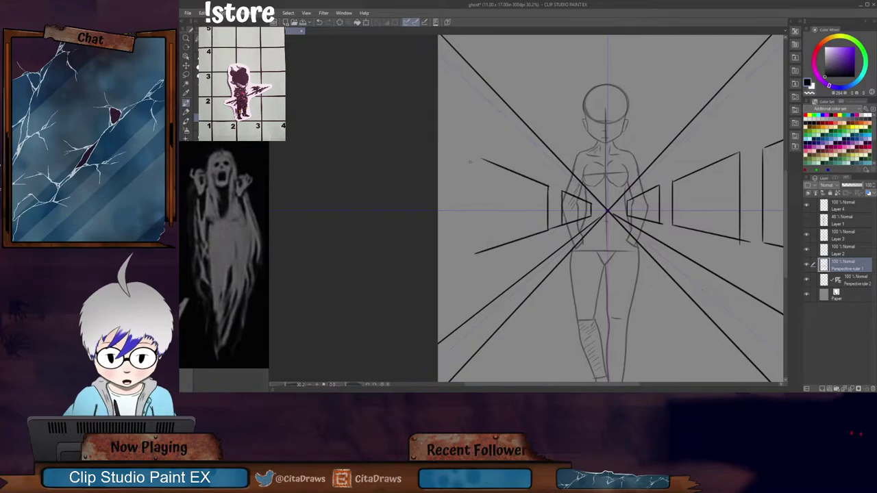
pyautogui.moveTo(471, 156); pyautogui.dragTo(472, 255)
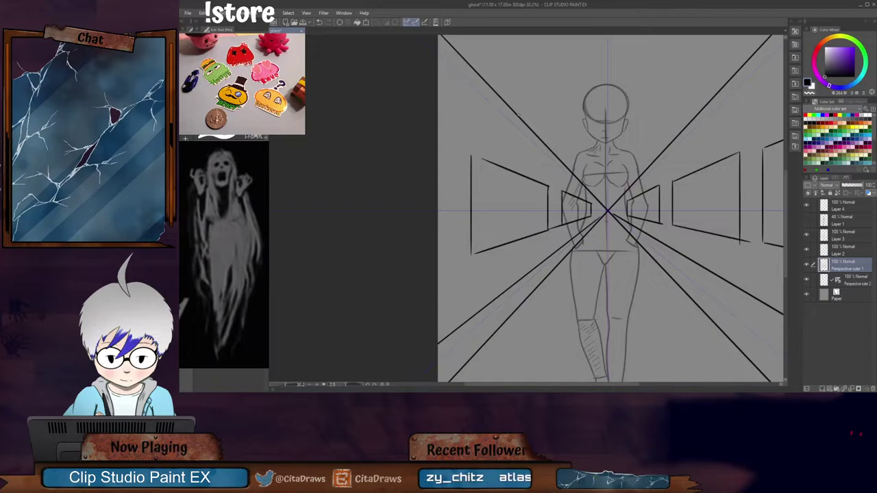
pyautogui.moveTo(622, 385); pyautogui.dragTo(647, 385)
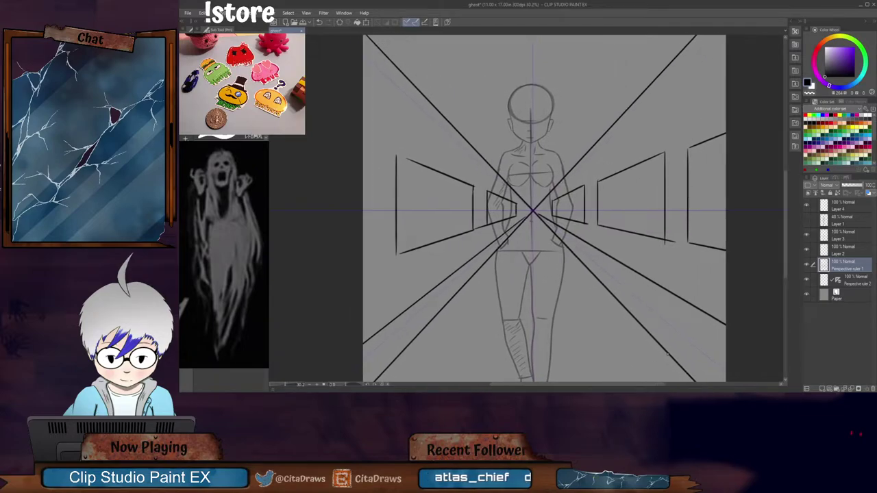
pyautogui.click(808, 281)
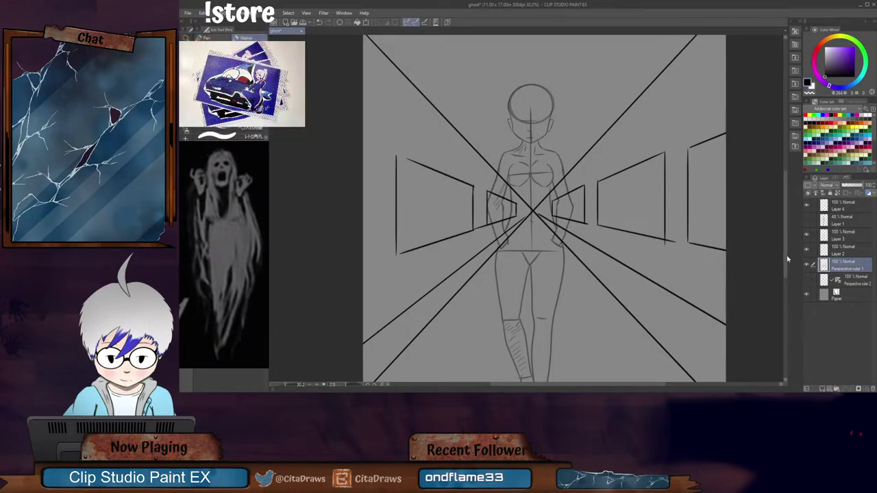
# Step: Show the Perspective ruler 2 layer
pyautogui.scroll(-3, 784, 274)
pyautogui.moveTo(783, 274); pyautogui.dragTo(783, 273)
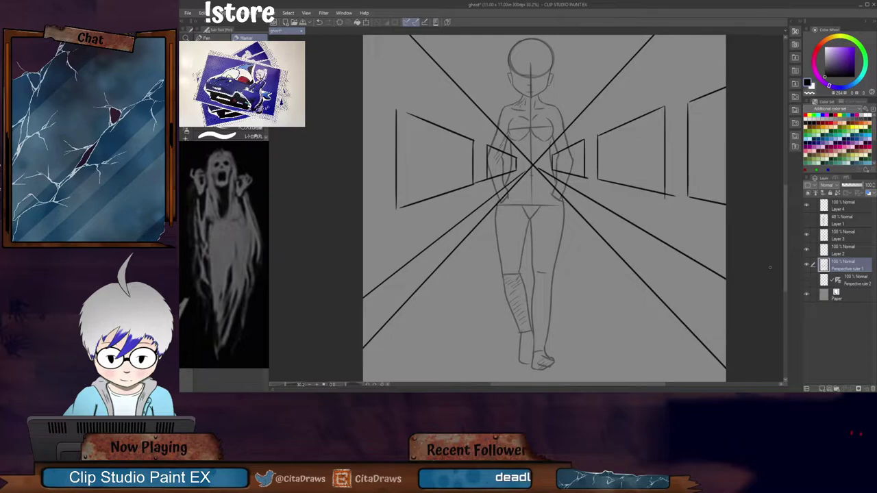
pyautogui.click(806, 280)
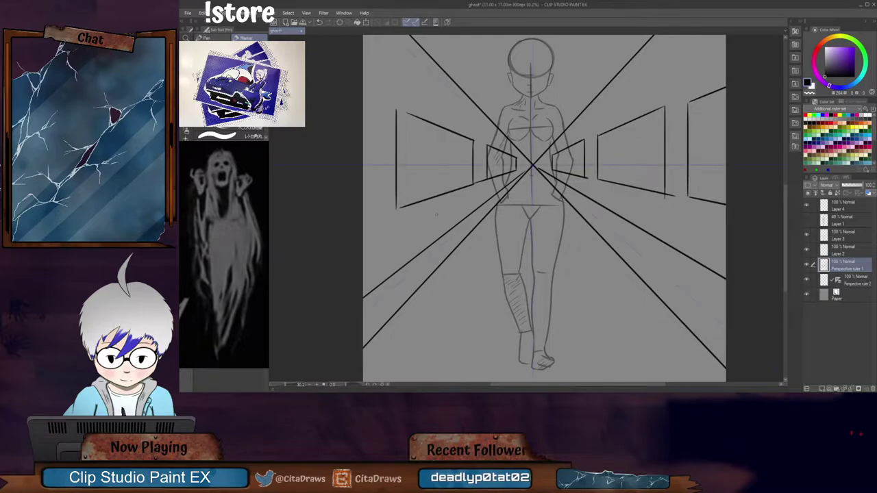
# Step: Try short pen lines on the floor area at both sides of the figure, undoing them
pyautogui.moveTo(365, 290)
pyautogui.mouseDown()
pyautogui.moveTo(392, 269)
pyautogui.moveTo(405, 273)
pyautogui.mouseUp()
pyautogui.hotkey('ctrl', 'z')
pyautogui.hotkey('ctrl', 'z')
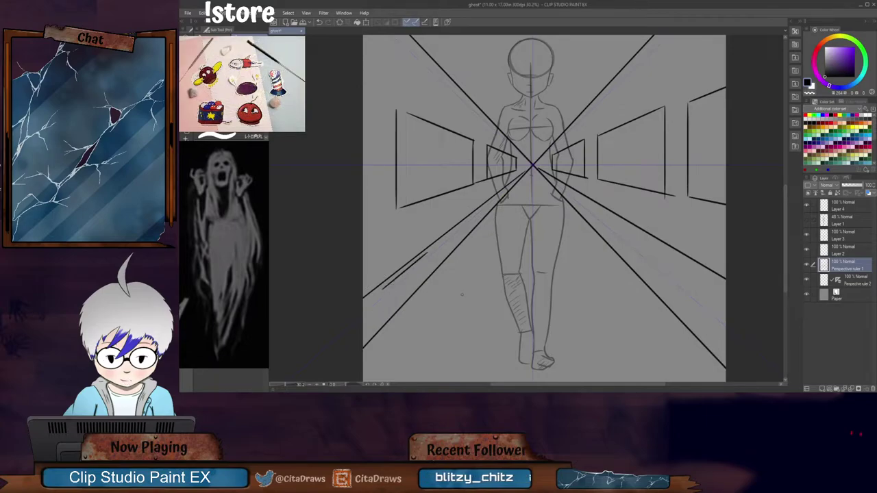
pyautogui.hotkey('ctrl', 'z')
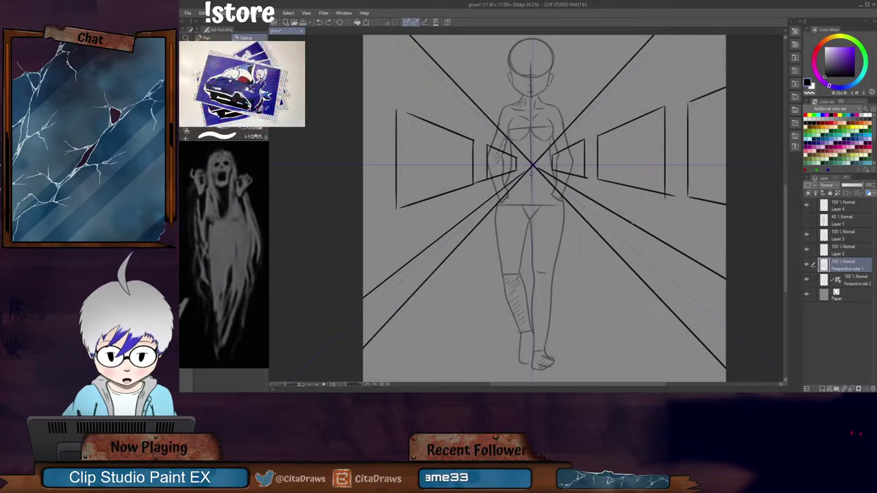
pyautogui.moveTo(574, 237); pyautogui.dragTo(605, 292)
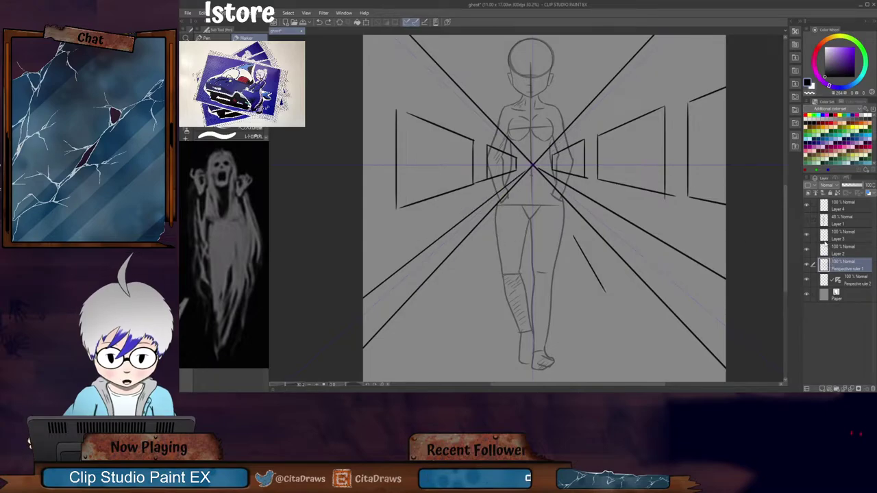
pyautogui.hotkey('ctrl', 'z')
pyautogui.moveTo(468, 202); pyautogui.dragTo(398, 240)
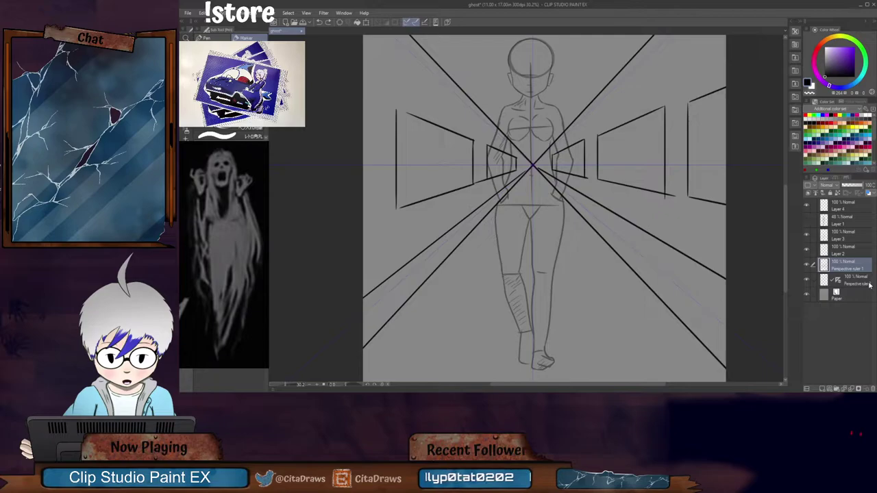
# Step: Draw one receding line beneath the window panels on each side, from the vanishing point to the page edge, removing the extra lower left one
pyautogui.moveTo(788, 223); pyautogui.dragTo(787, 207)
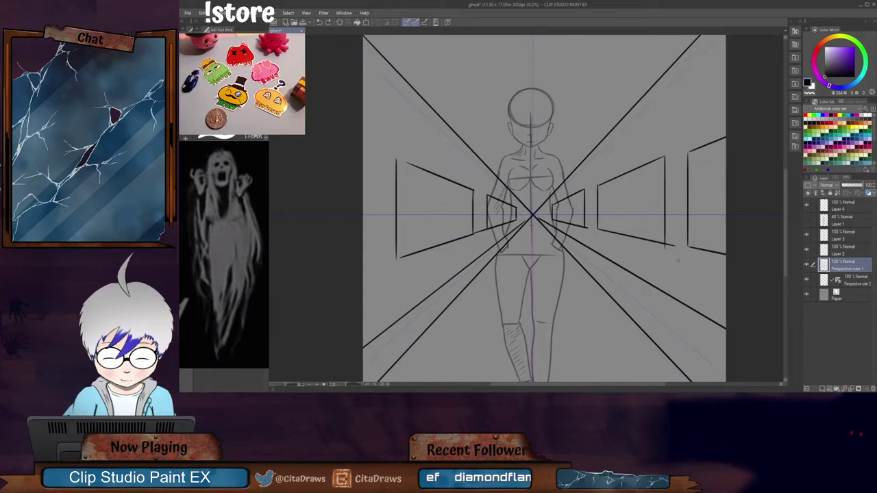
pyautogui.scroll(-4, 544, 208)
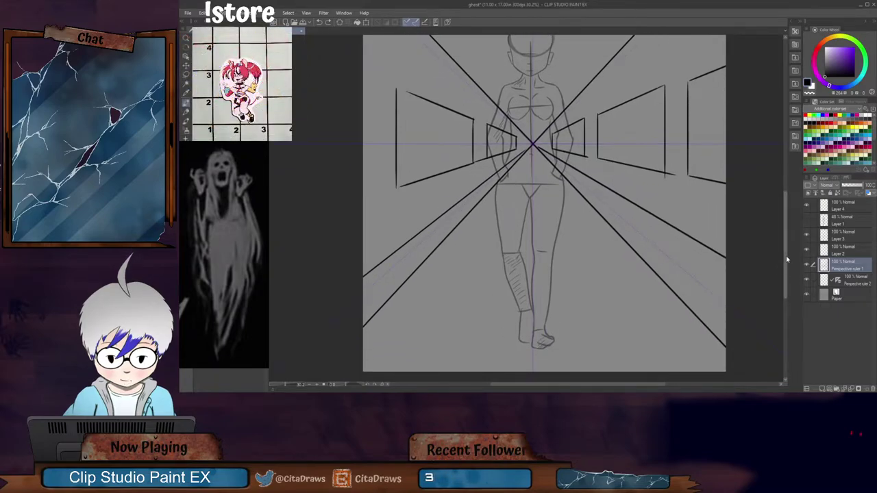
pyautogui.moveTo(787, 265); pyautogui.dragTo(786, 254)
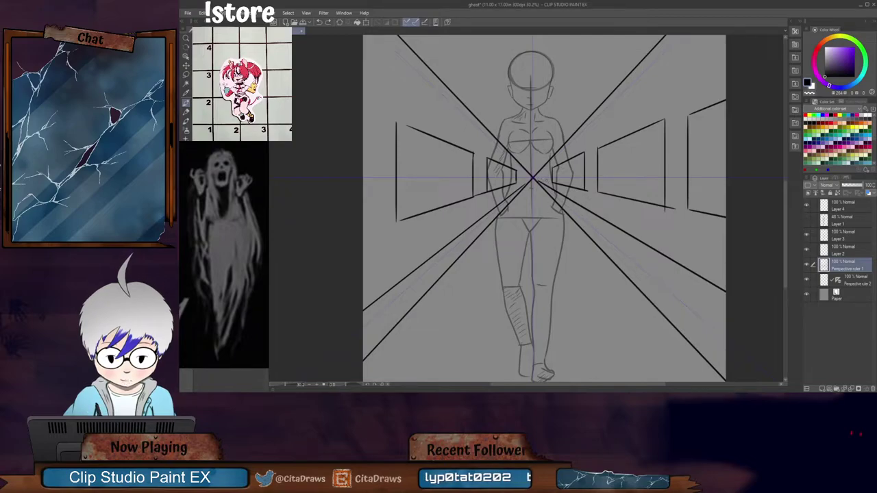
pyautogui.moveTo(560, 189); pyautogui.dragTo(664, 230)
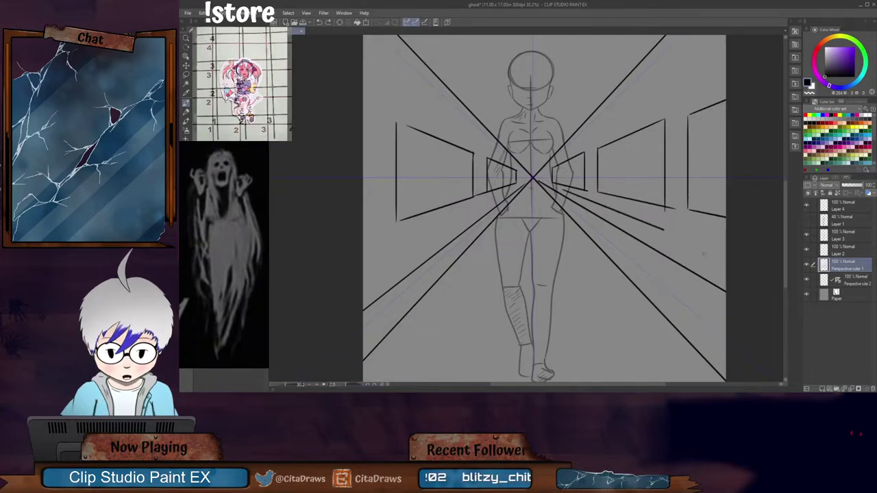
pyautogui.moveTo(704, 253); pyautogui.dragTo(770, 288)
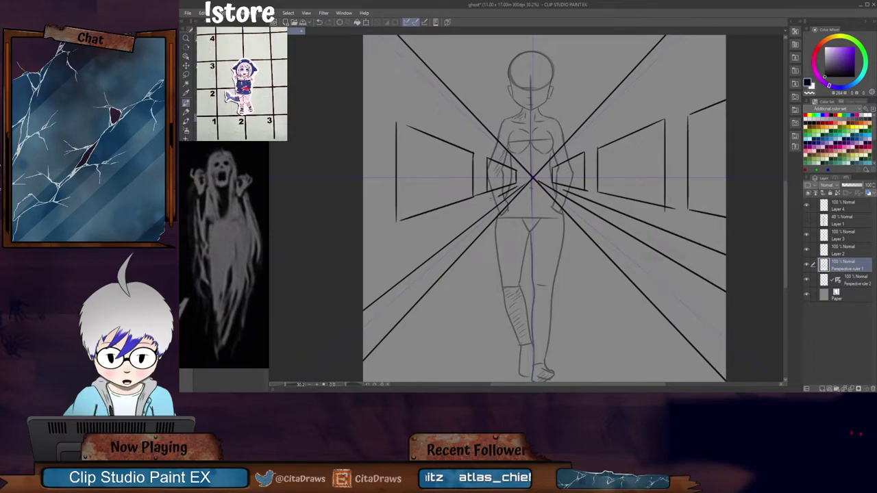
pyautogui.moveTo(529, 182); pyautogui.dragTo(323, 305)
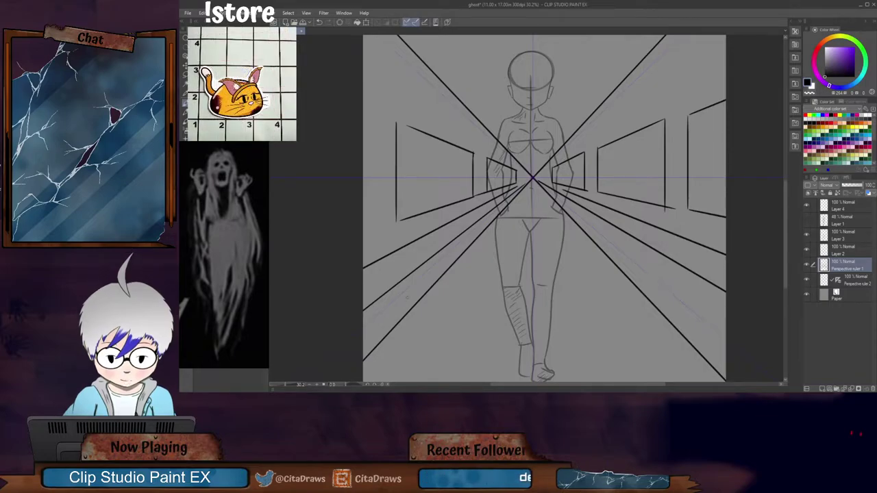
pyautogui.moveTo(364, 250); pyautogui.dragTo(510, 188)
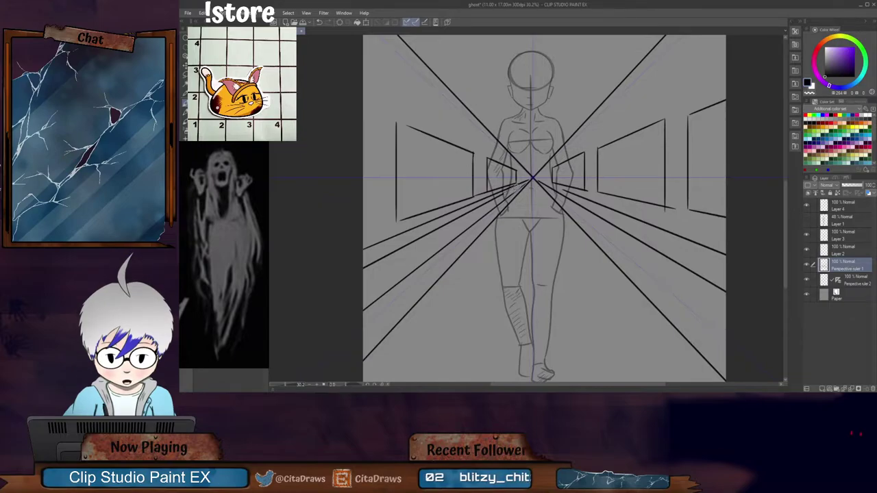
pyautogui.moveTo(506, 193); pyautogui.dragTo(370, 265)
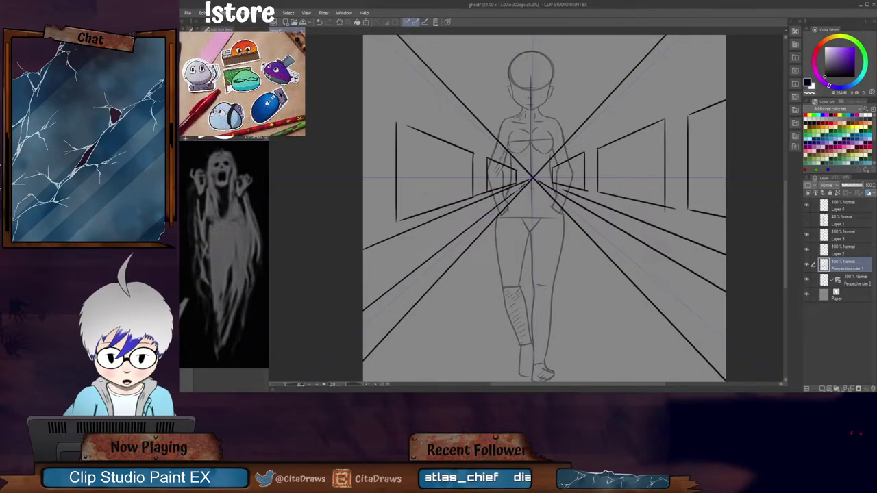
pyautogui.moveTo(701, 259); pyautogui.dragTo(545, 185)
pyautogui.hotkey('ctrl', 'z')
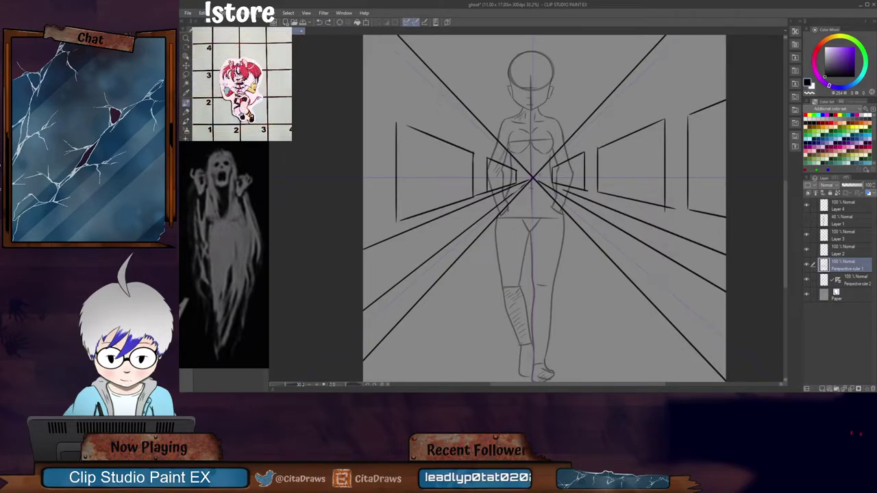
# Step: Draw two steep floor lines receding towards the vanishing point from the page's lower edge, one on each side of the legs
pyautogui.scroll(-3, 545, 205)
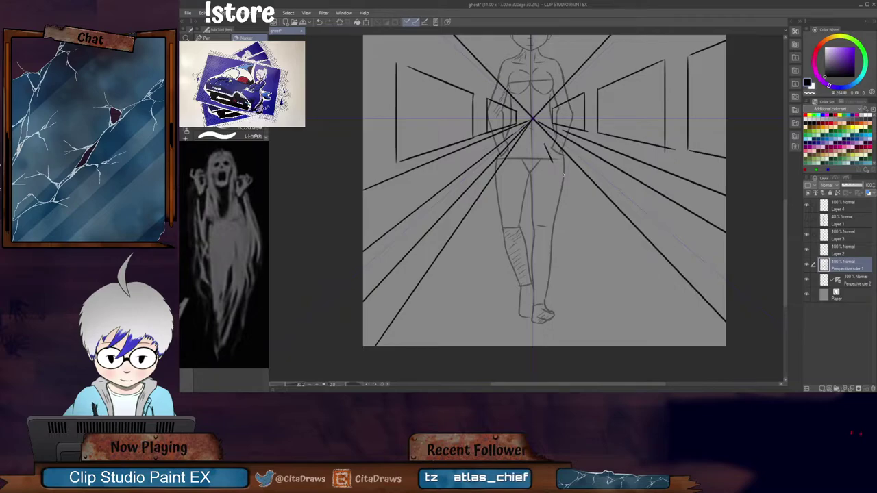
pyautogui.moveTo(546, 142); pyautogui.dragTo(639, 297)
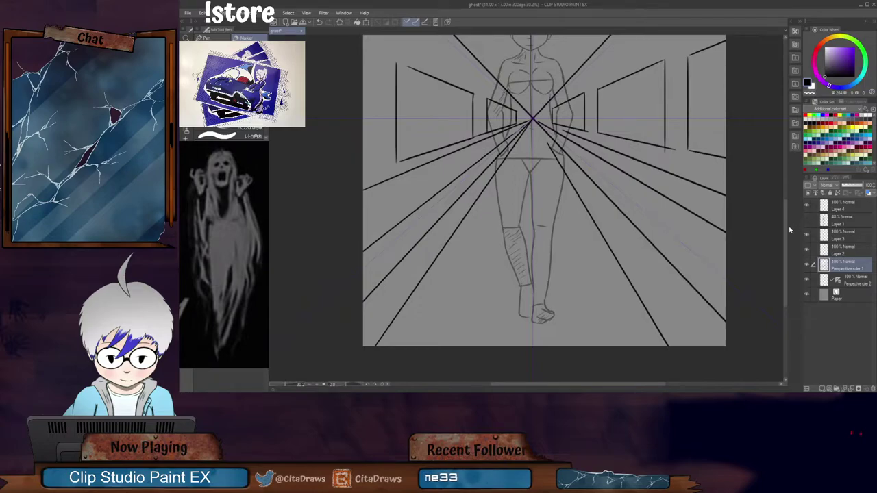
pyautogui.moveTo(788, 230)
pyautogui.mouseDown()
pyautogui.moveTo(789, 193)
pyautogui.moveTo(786, 223)
pyautogui.mouseUp()
pyautogui.scroll(-2, 621, 263)
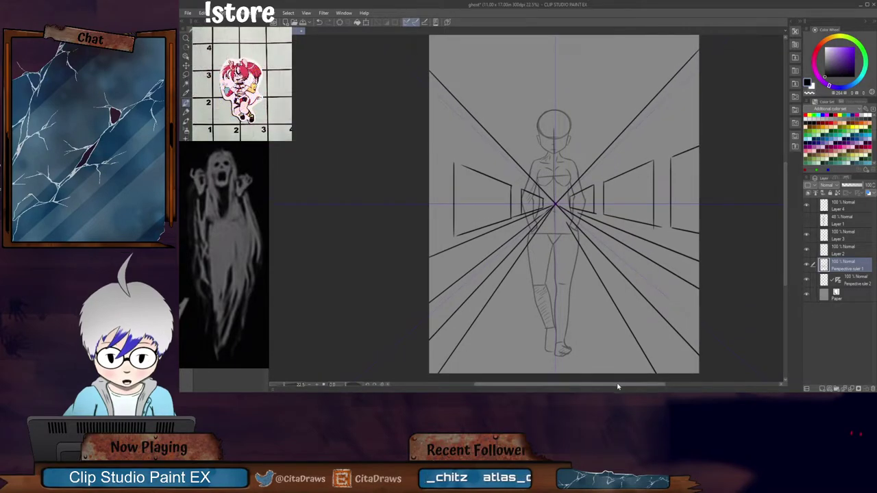
pyautogui.moveTo(618, 387)
pyautogui.mouseDown()
pyautogui.moveTo(632, 388)
pyautogui.moveTo(625, 387)
pyautogui.mouseUp()
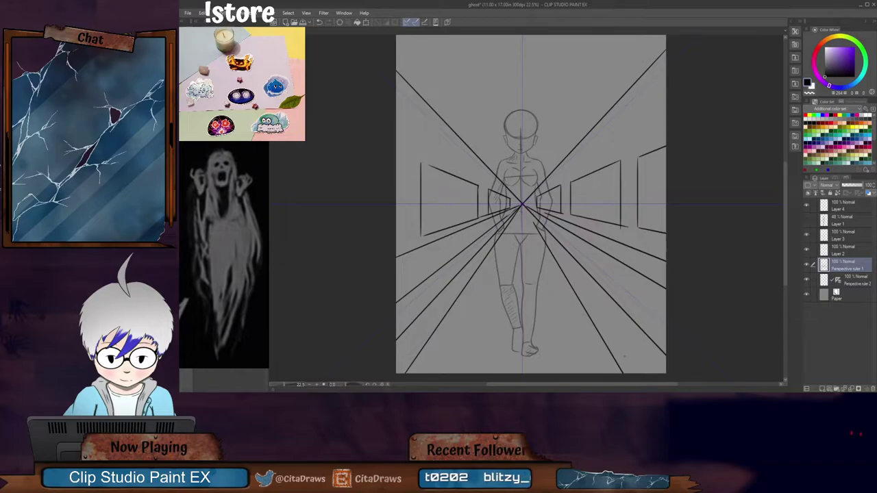
# Step: Hide the Perspective ruler 1, Perspective ruler 2 and Layer 2 layers, leaving the figure sketch shown
pyautogui.click(807, 267)
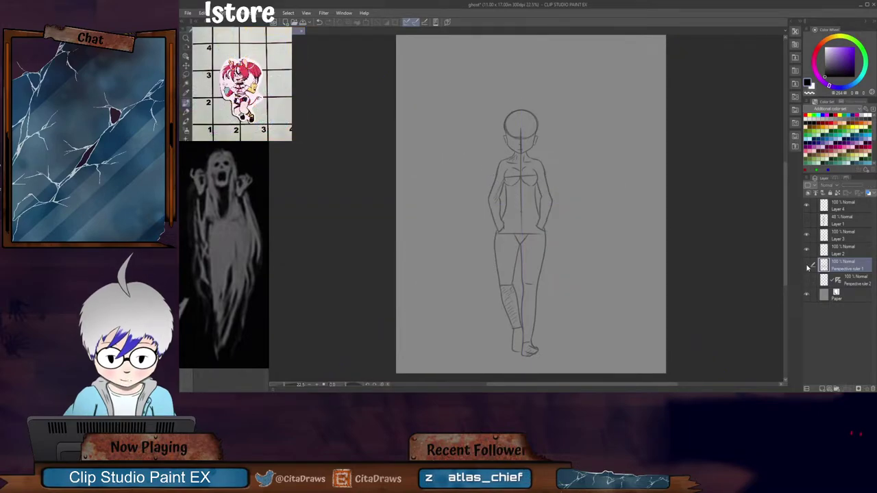
pyautogui.click(807, 266)
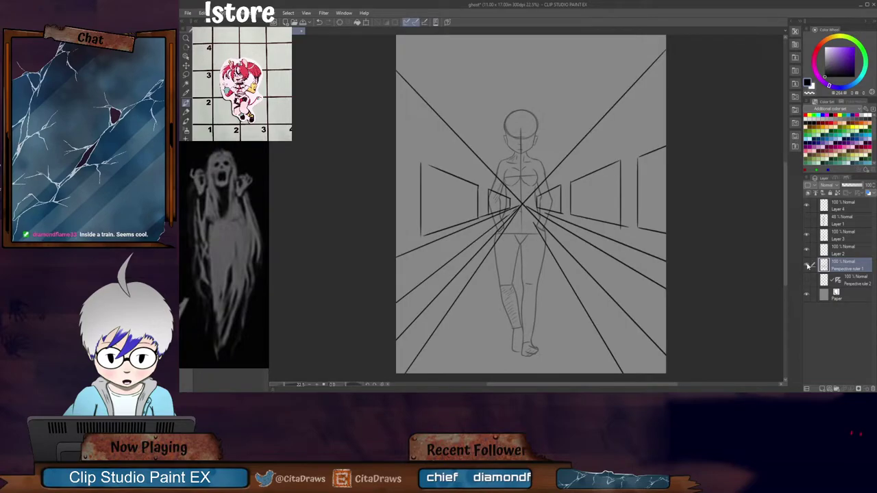
pyautogui.click(807, 266)
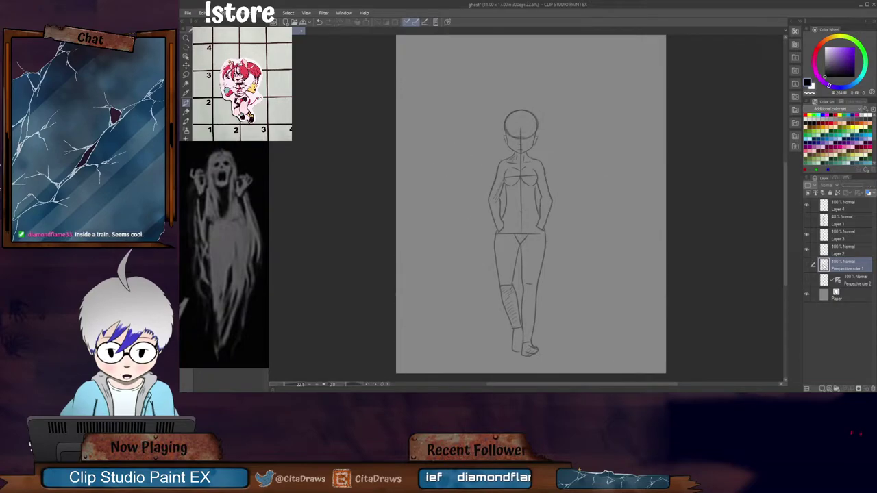
pyautogui.click(808, 237)
pyautogui.click(807, 237)
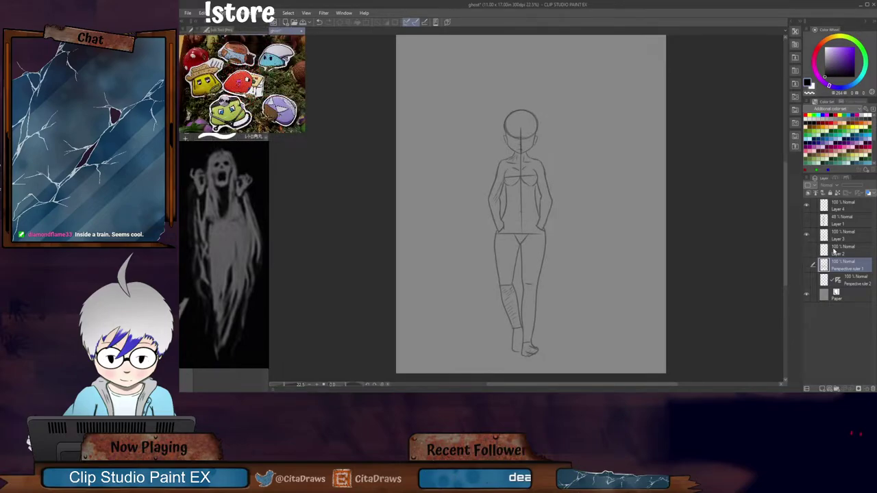
# Step: Move Layer 2 above Layer 3, merge it down into Layer 3, and make Layer 4 the active layer
pyautogui.click(835, 251)
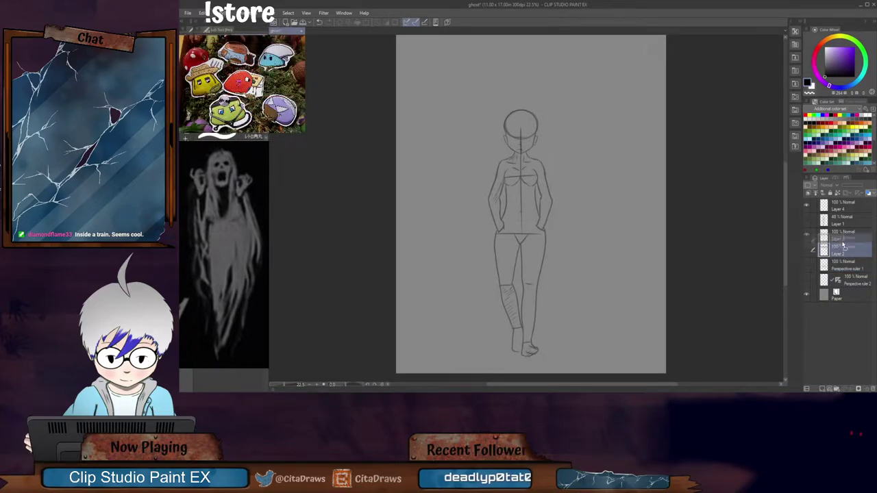
pyautogui.moveTo(843, 250); pyautogui.dragTo(839, 237)
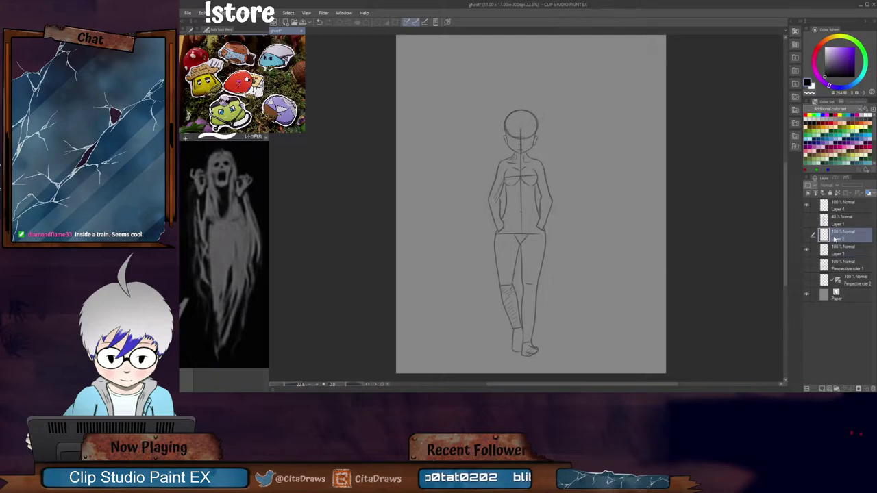
pyautogui.hotkey('ctrl', 'e')
pyautogui.click(833, 207)
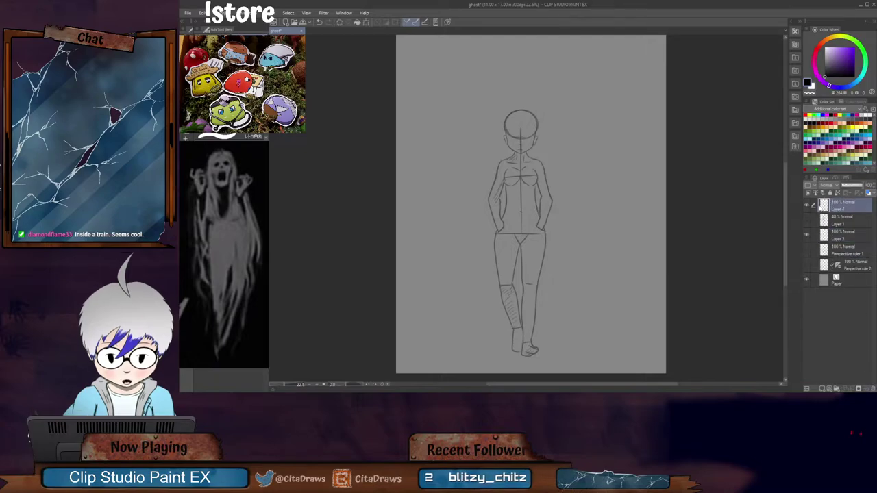
pyautogui.click(808, 237)
pyautogui.click(807, 238)
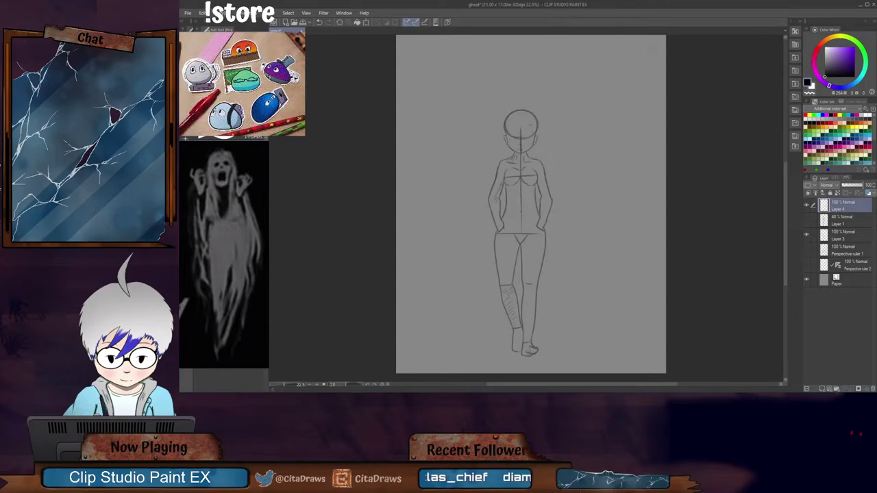
# Step: Draw a V-shaped neckline at the base of the figure's neck with short jagged collar strokes spreading over both shoulders
pyautogui.scroll(3, 522, 112)
pyautogui.hotkey('ctrl', '+')
pyautogui.hotkey('ctrl', '+')
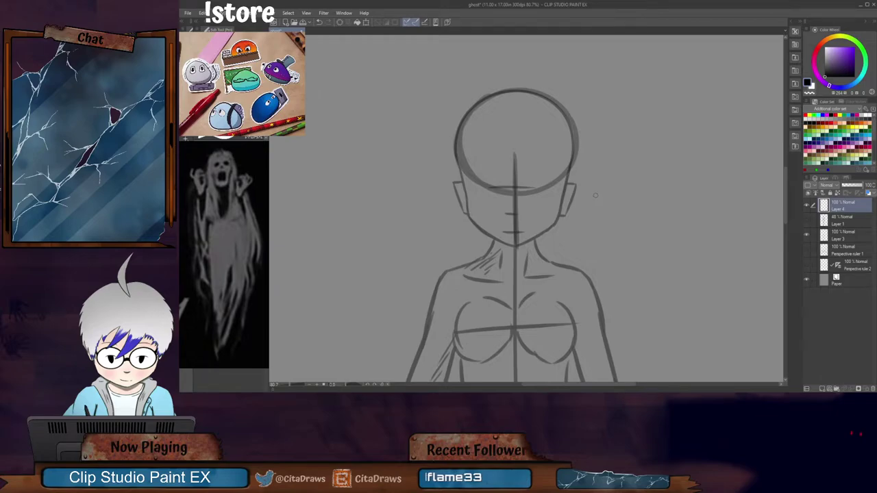
pyautogui.moveTo(785, 184); pyautogui.dragTo(785, 188)
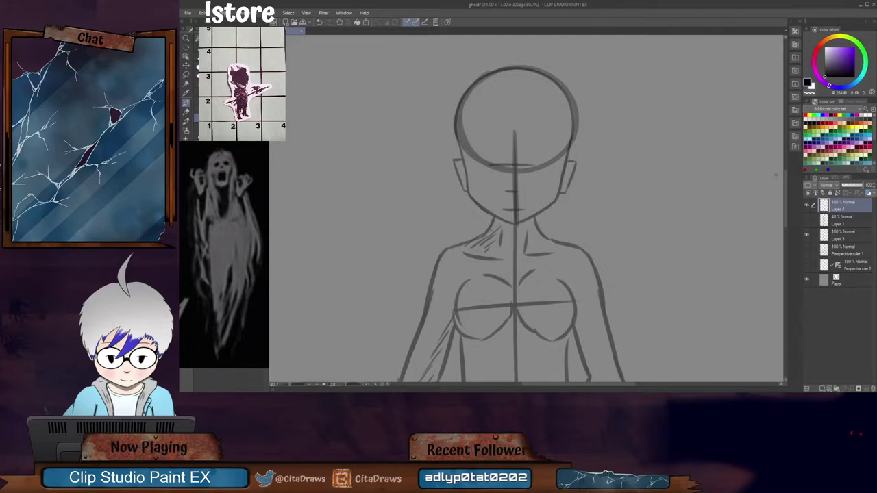
pyautogui.scroll(1, 771, 179)
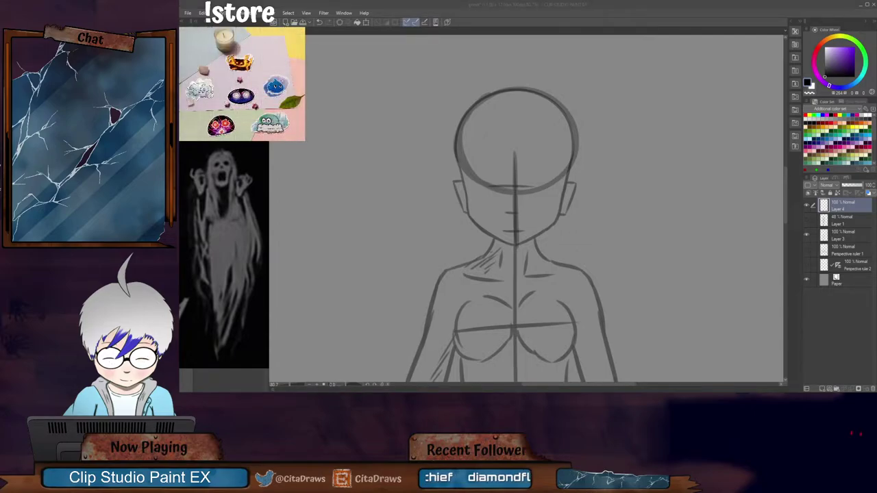
pyautogui.moveTo(786, 196); pyautogui.dragTo(786, 210)
pyautogui.scroll(-2, 529, 227)
pyautogui.scroll(-1, 529, 227)
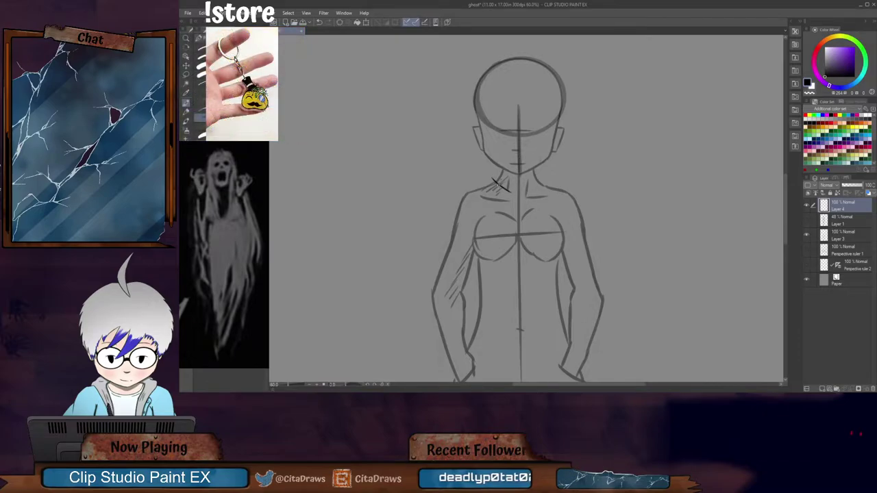
pyautogui.moveTo(518, 195); pyautogui.dragTo(535, 186)
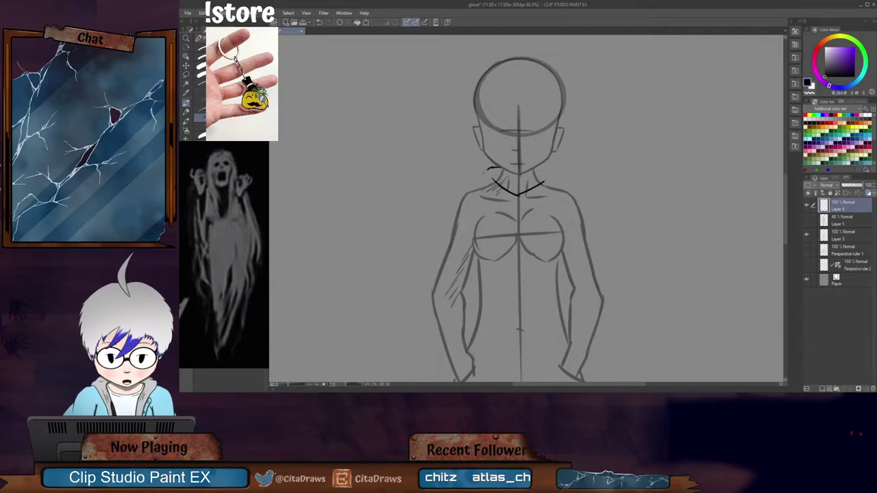
pyautogui.moveTo(488, 170); pyautogui.dragTo(474, 185)
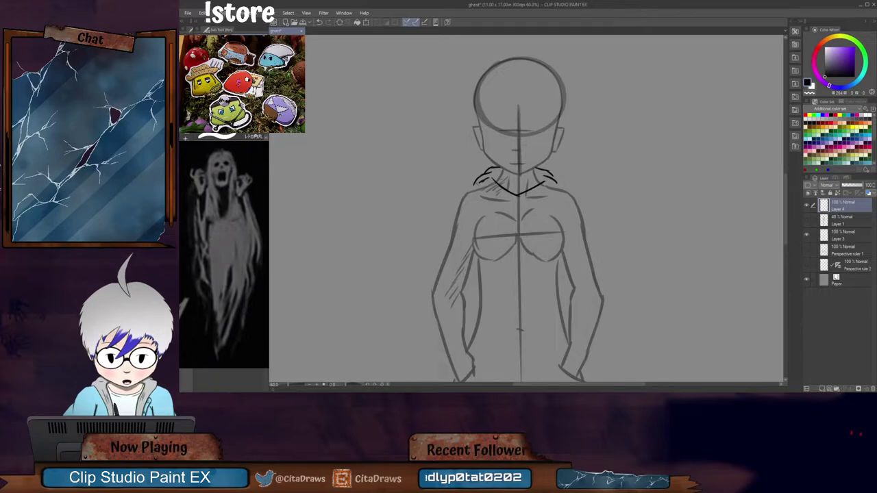
pyautogui.moveTo(555, 183); pyautogui.dragTo(568, 189)
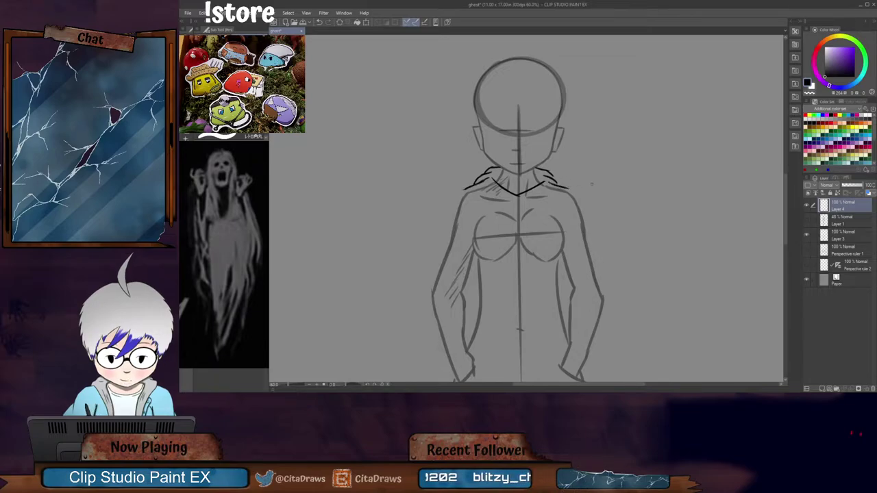
pyautogui.scroll(-2, 786, 197)
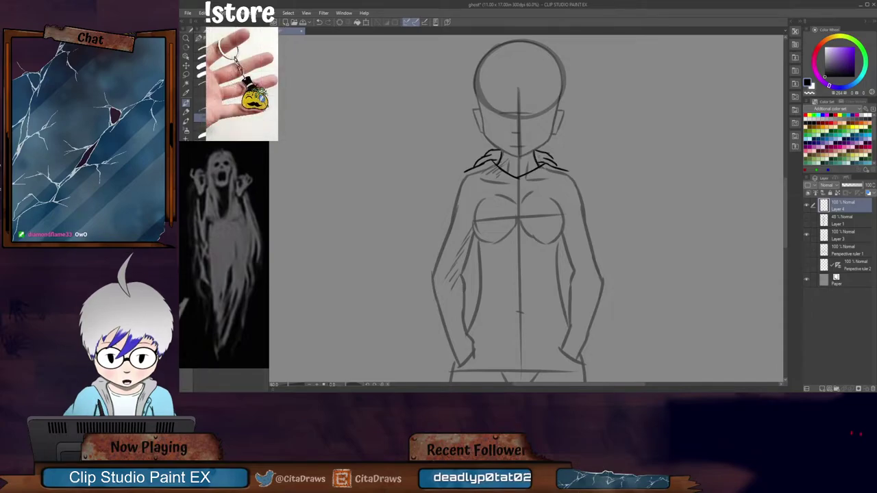
# Step: Outline a loose sleeve around the arm on the page's left side, covering the outer edge from shoulder to wrist and the folded inner edge
pyautogui.scroll(2, 543, 163)
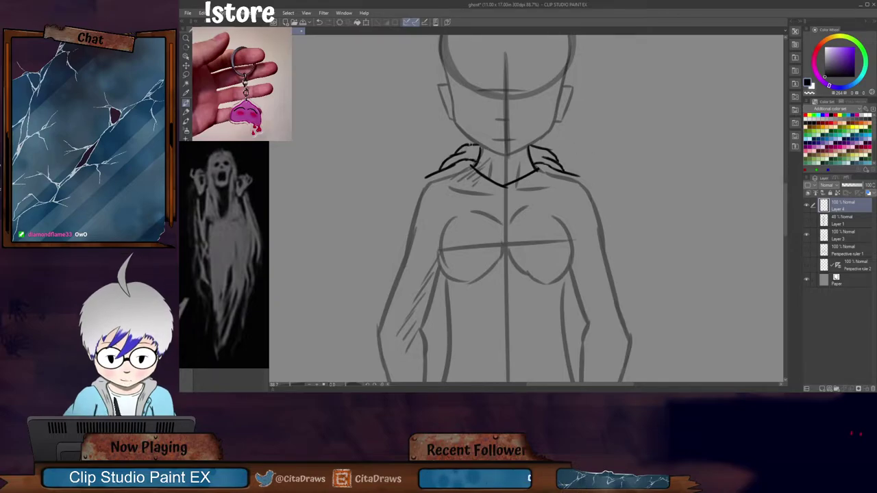
pyautogui.scroll(-3, 488, 137)
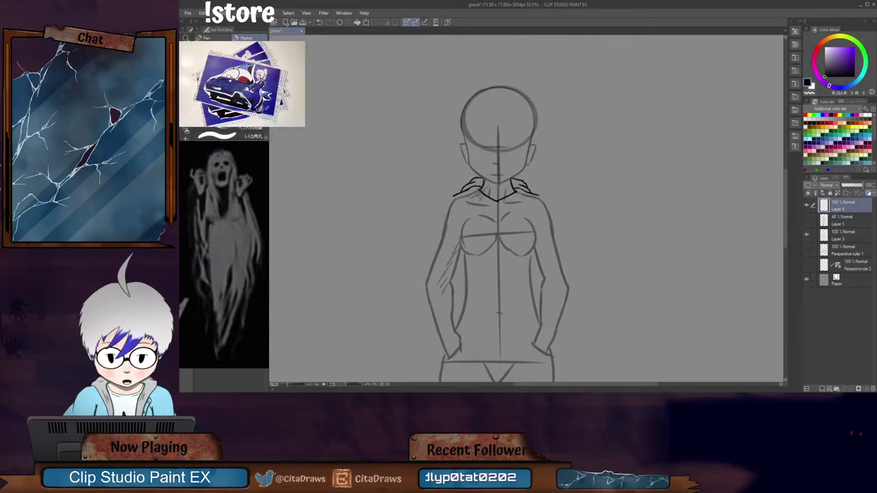
pyautogui.scroll(1, 448, 245)
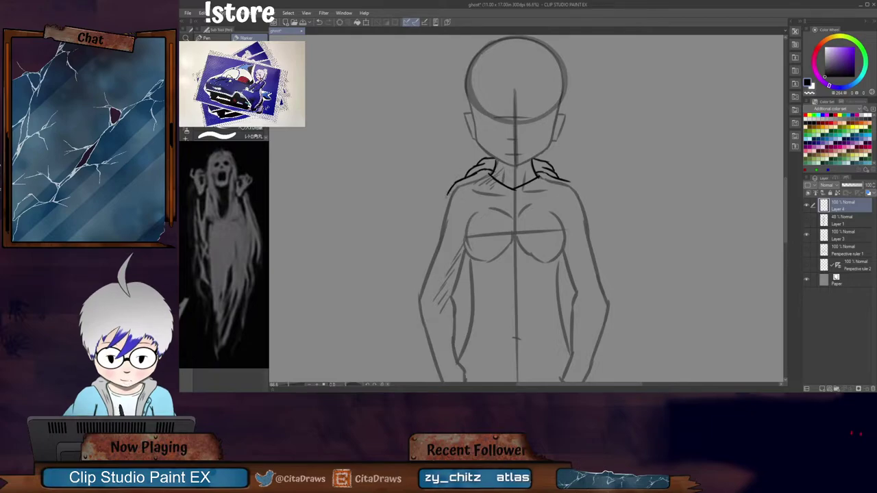
pyautogui.moveTo(450, 187); pyautogui.dragTo(429, 243)
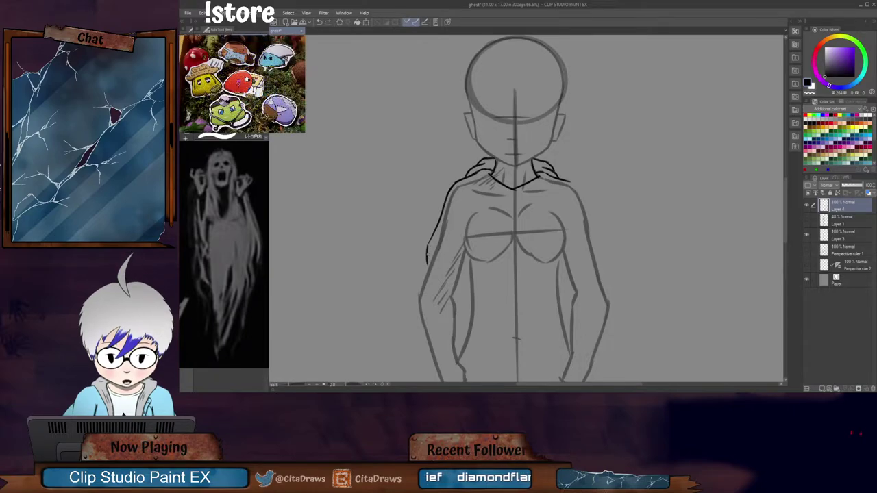
pyautogui.moveTo(427, 257); pyautogui.dragTo(421, 276)
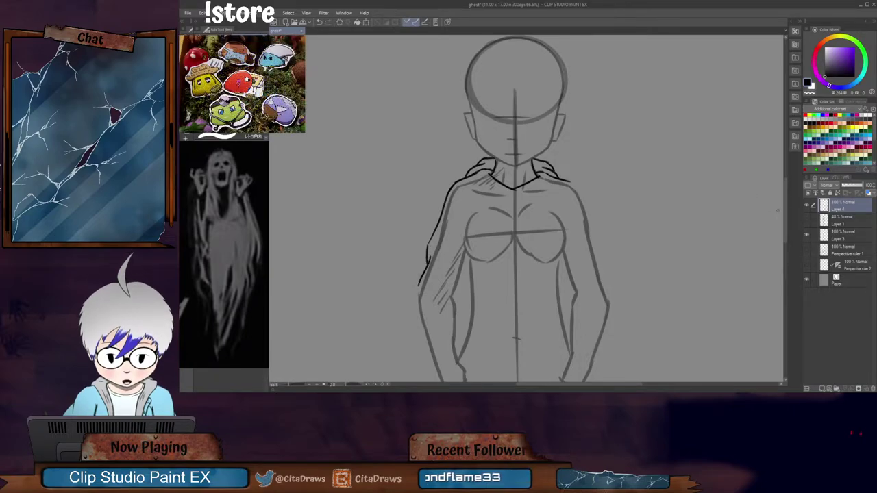
pyautogui.scroll(-5, 527, 206)
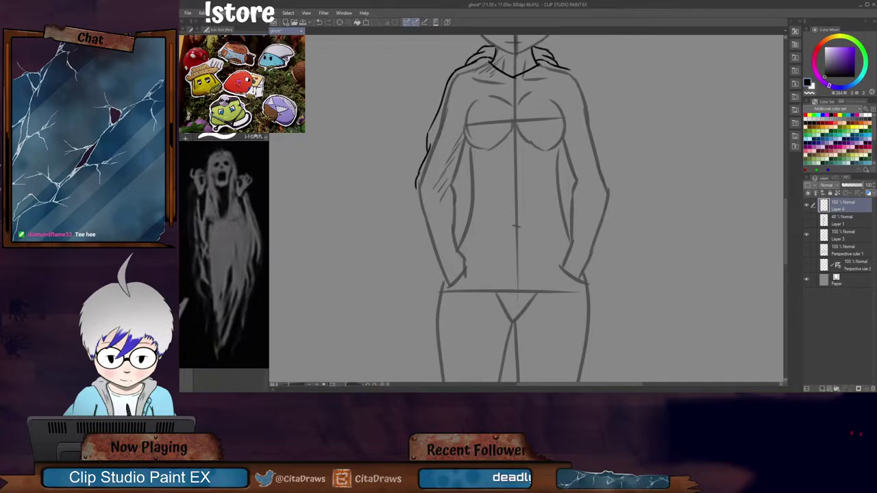
pyautogui.moveTo(417, 190); pyautogui.dragTo(438, 277)
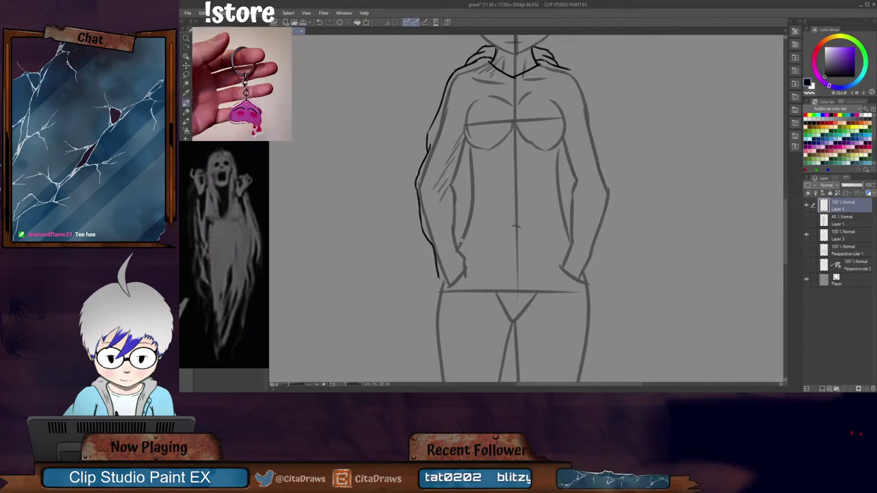
pyautogui.hotkey('ctrl', 'z')
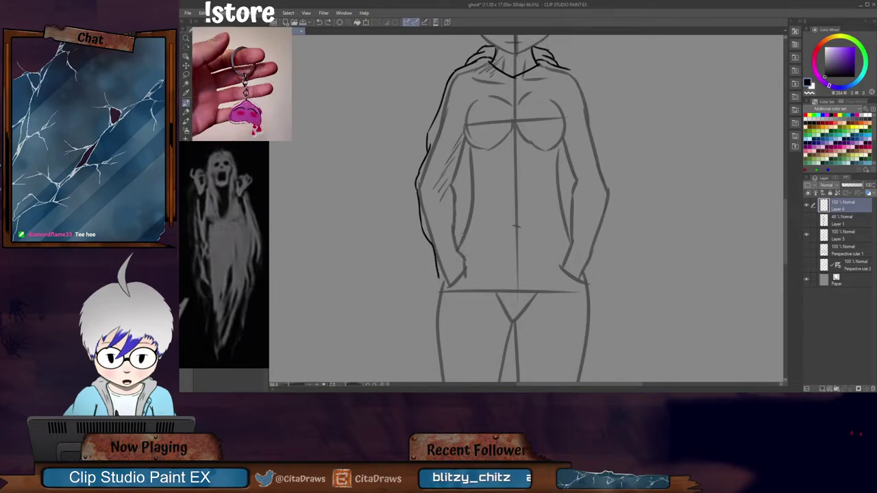
pyautogui.moveTo(462, 240); pyautogui.dragTo(461, 221)
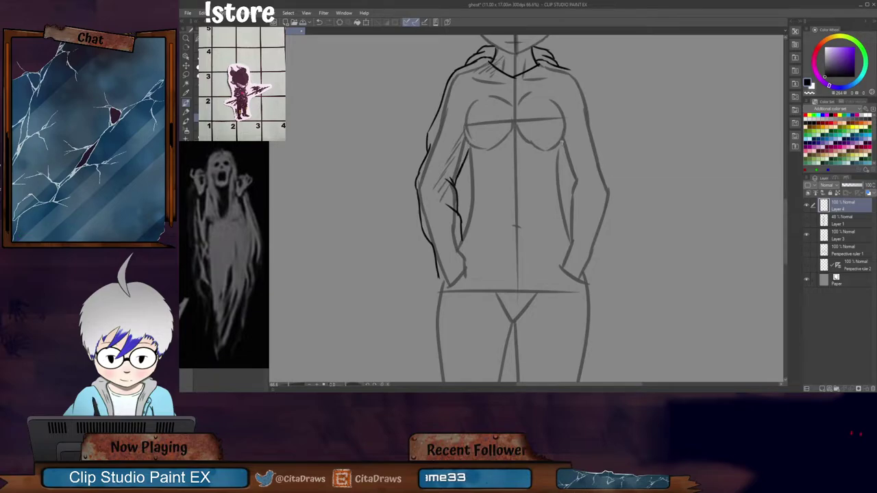
# Step: Outline the matching loose sleeve around the arm on the page's right side, redrawing the outer edge with folds from wrist up to shoulder
pyautogui.moveTo(561, 140)
pyautogui.mouseDown()
pyautogui.moveTo(576, 178)
pyautogui.moveTo(563, 263)
pyautogui.moveTo(570, 218)
pyautogui.moveTo(557, 258)
pyautogui.moveTo(603, 238)
pyautogui.mouseUp()
pyautogui.hotkey('ctrl', 'z')
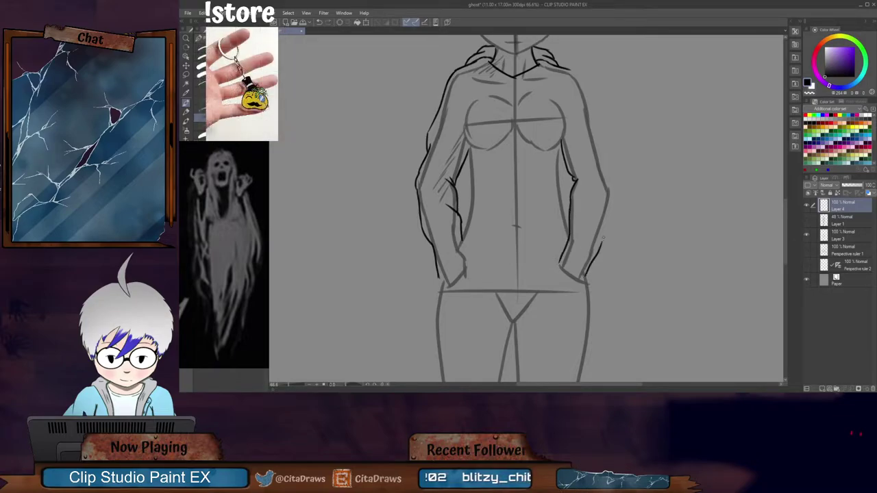
pyautogui.hotkey('ctrl', 'z')
pyautogui.moveTo(589, 278); pyautogui.dragTo(609, 195)
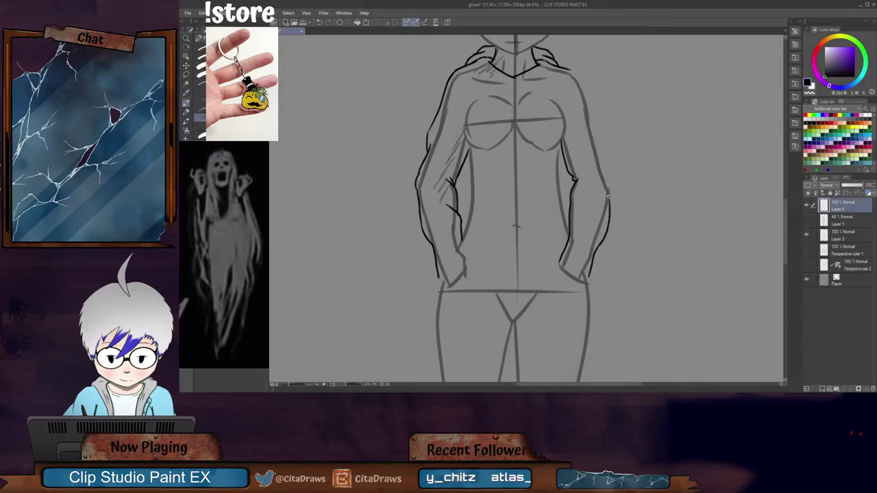
pyautogui.hotkey('ctrl', 'z')
pyautogui.moveTo(601, 244)
pyautogui.mouseDown()
pyautogui.moveTo(615, 190)
pyautogui.moveTo(602, 162)
pyautogui.mouseUp()
pyautogui.hotkey('ctrl', 'z')
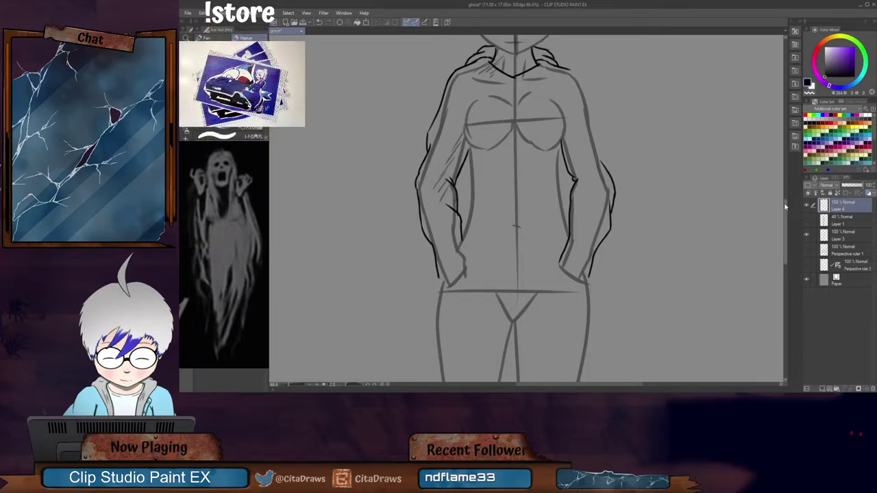
pyautogui.moveTo(786, 208); pyautogui.dragTo(786, 194)
pyautogui.moveTo(606, 240)
pyautogui.mouseDown()
pyautogui.moveTo(600, 195)
pyautogui.moveTo(567, 140)
pyautogui.mouseUp()
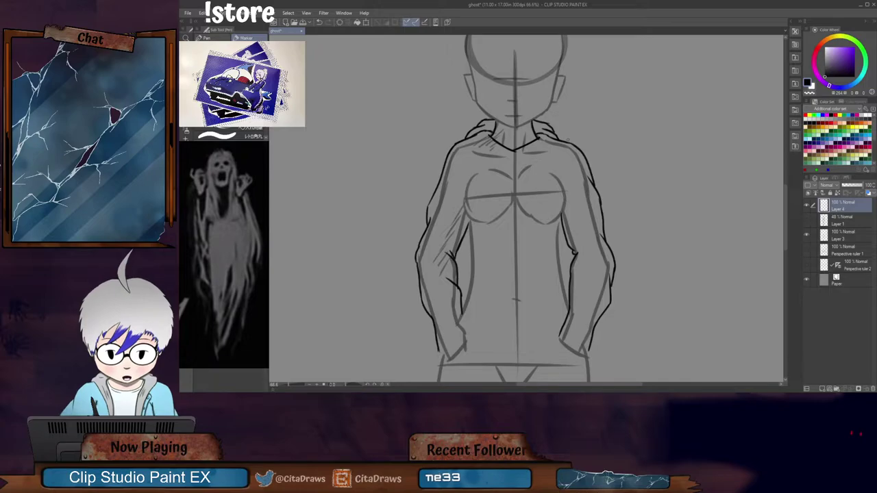
pyautogui.moveTo(786, 189); pyautogui.dragTo(786, 183)
pyautogui.scroll(4, 519, 165)
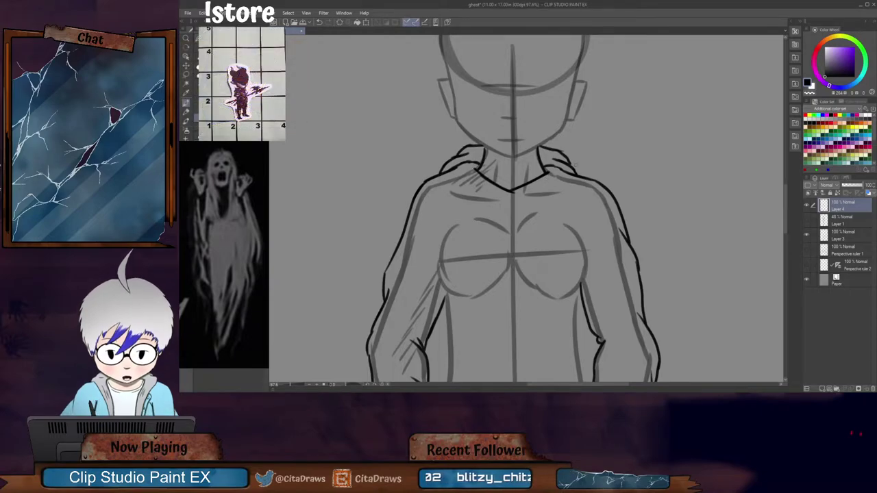
pyautogui.scroll(-3, 576, 165)
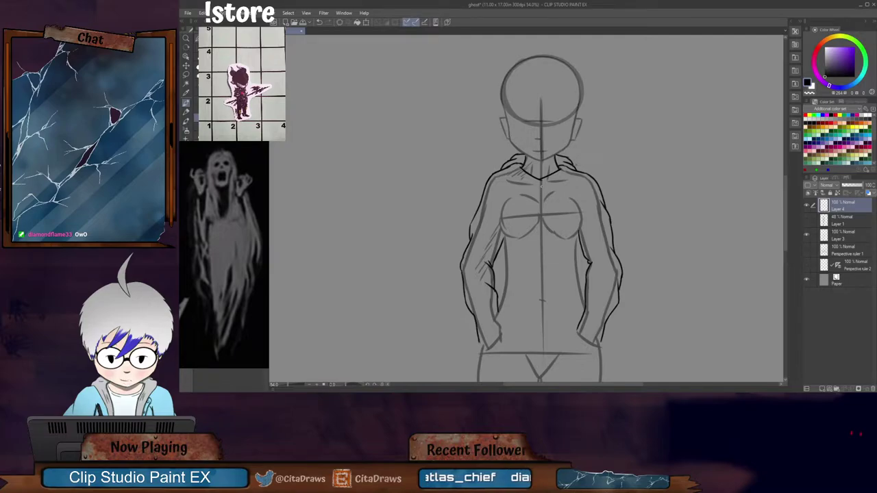
pyautogui.scroll(3, 569, 203)
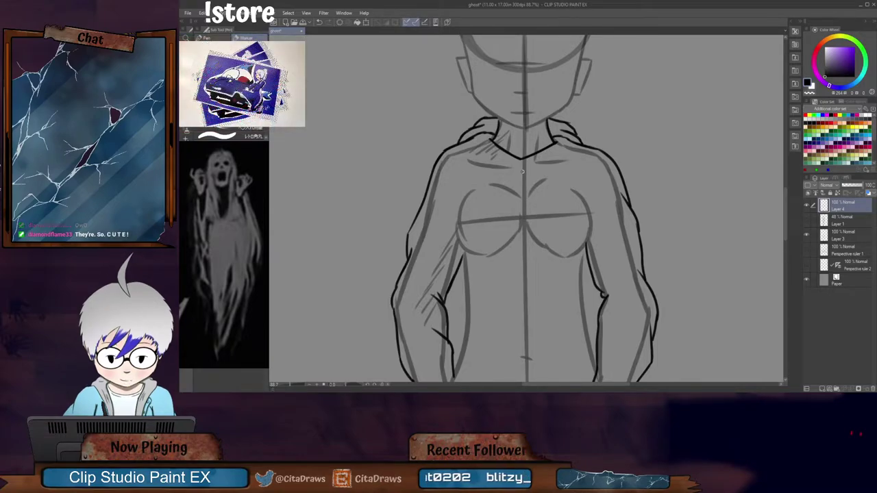
pyautogui.scroll(-2, 779, 198)
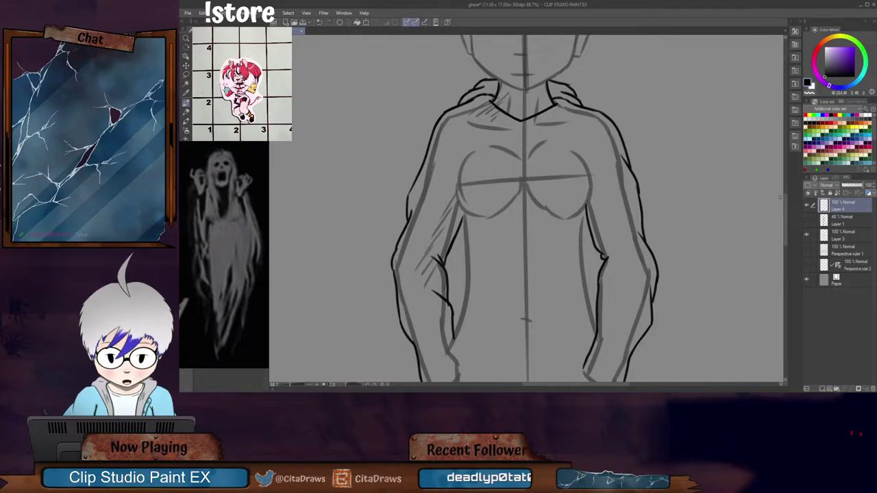
pyautogui.scroll(3, 787, 196)
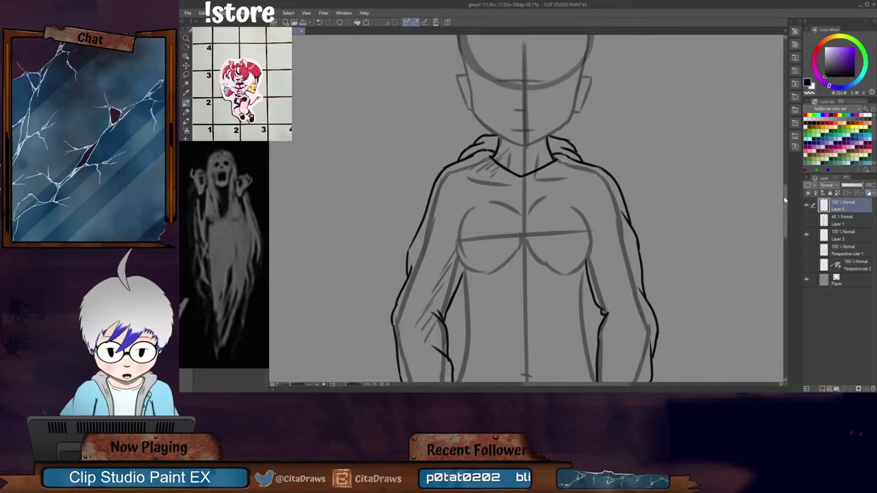
pyautogui.moveTo(786, 201); pyautogui.dragTo(786, 199)
# Step: Draw a thin double-line drawstring hanging from the neckline to mid-chest, just left of the figure's centre line
pyautogui.scroll(3, 525, 205)
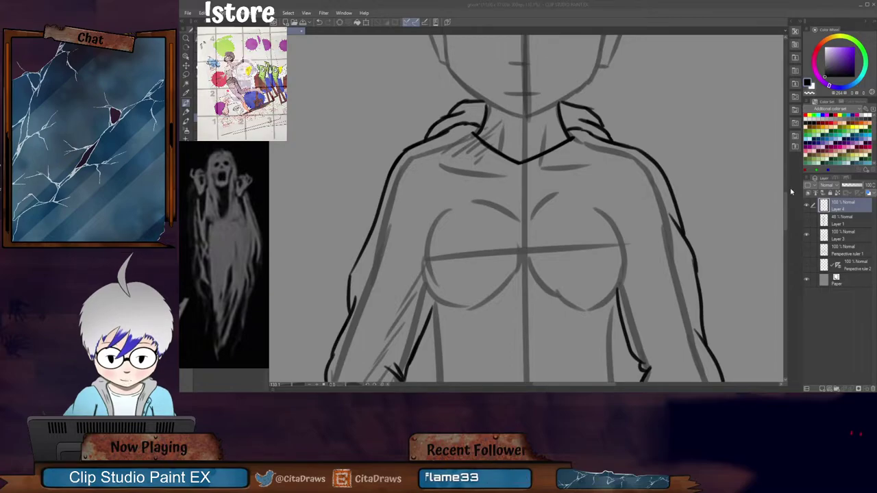
pyautogui.moveTo(786, 206); pyautogui.dragTo(786, 201)
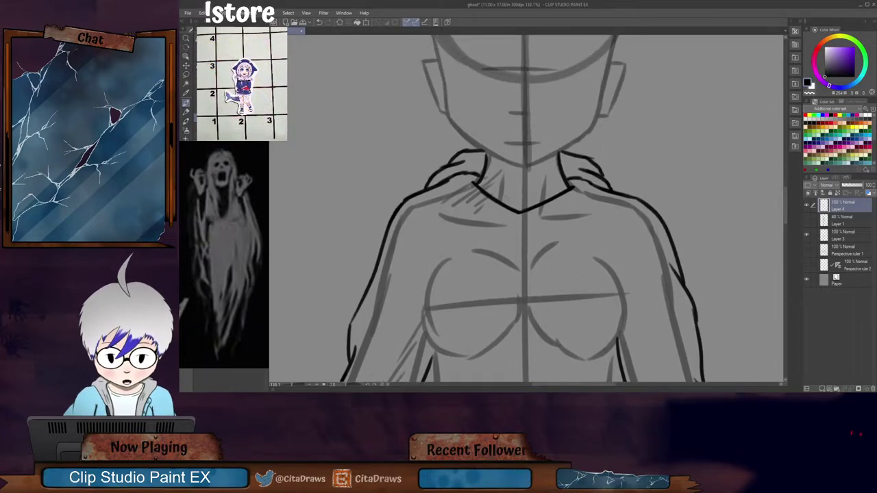
pyautogui.moveTo(502, 203); pyautogui.dragTo(478, 278)
pyautogui.hotkey('ctrl', 'z')
pyautogui.moveTo(502, 204); pyautogui.dragTo(499, 325)
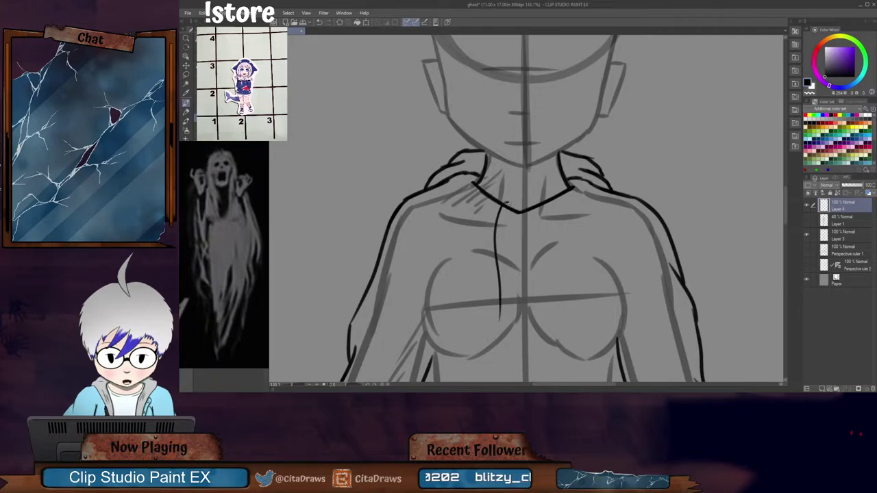
pyautogui.moveTo(507, 205); pyautogui.dragTo(502, 323)
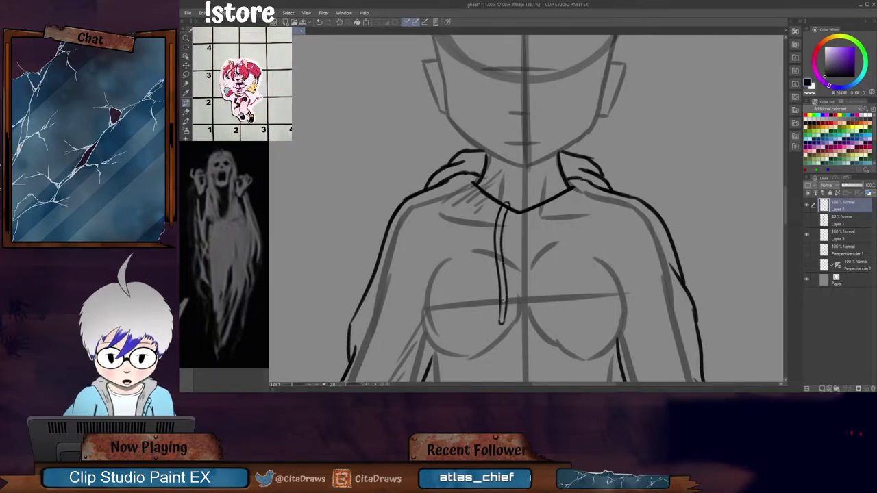
# Step: Draw a second thin double-line drawstring from the neckline to mid-chest, just right of the figure's centre line
pyautogui.scroll(-4, 643, 277)
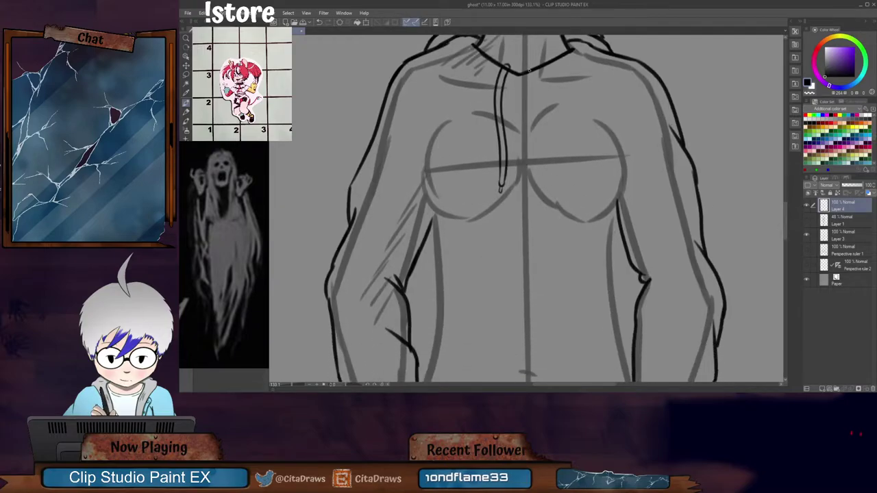
pyautogui.moveTo(532, 68); pyautogui.dragTo(532, 183)
pyautogui.scroll(4, 532, 185)
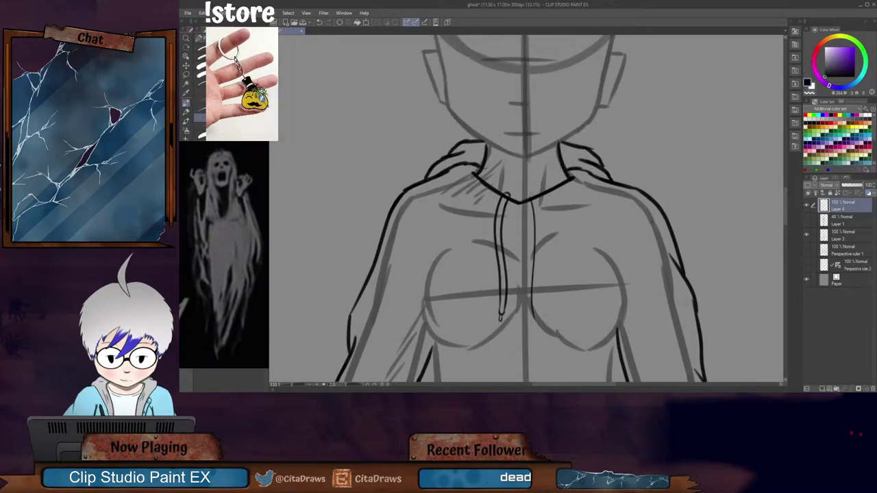
pyautogui.moveTo(534, 199); pyautogui.dragTo(533, 315)
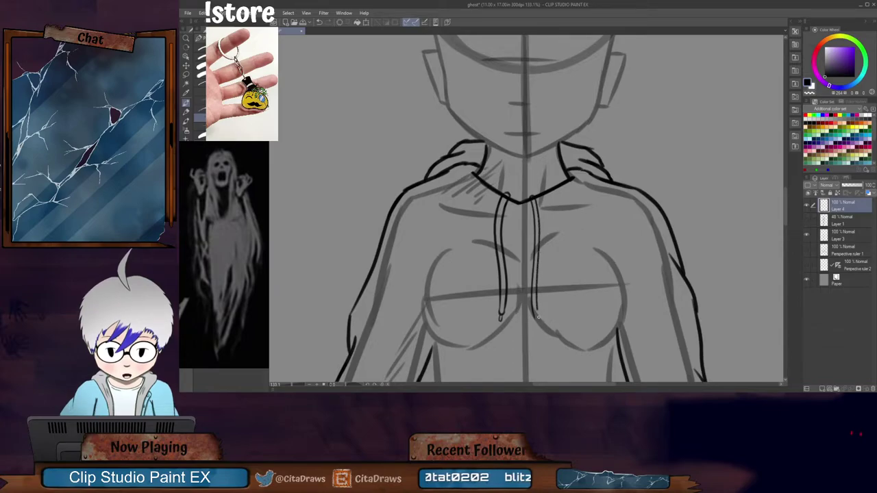
pyautogui.scroll(-3, 786, 210)
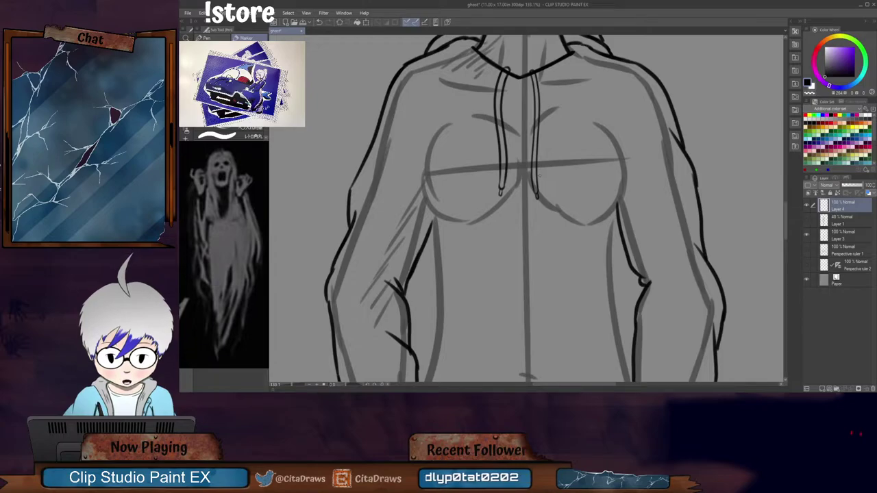
pyautogui.moveTo(785, 208); pyautogui.dragTo(787, 194)
pyautogui.scroll(2, 765, 178)
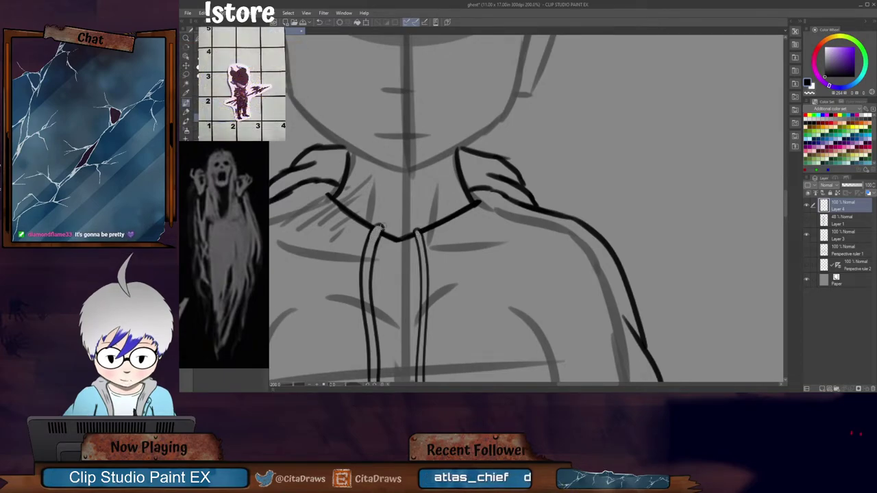
# Step: Draw the hoodie's torso sides from the armpits down to the forearms, with short jagged fold strokes beside the right sleeve
pyautogui.scroll(-5, 379, 229)
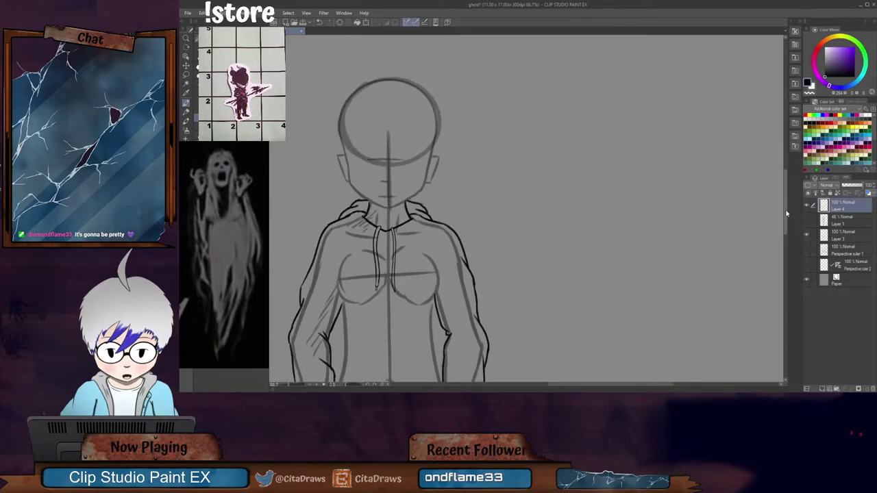
pyautogui.moveTo(786, 212); pyautogui.dragTo(785, 241)
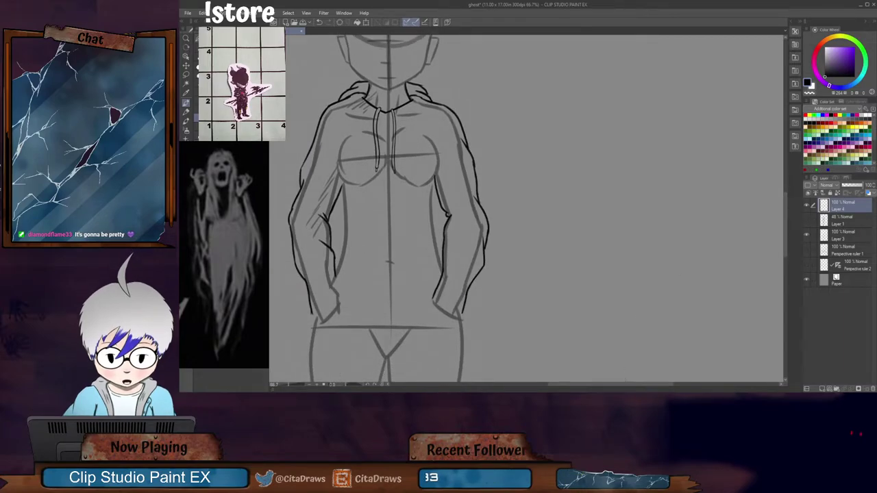
pyautogui.moveTo(625, 385); pyautogui.dragTo(583, 386)
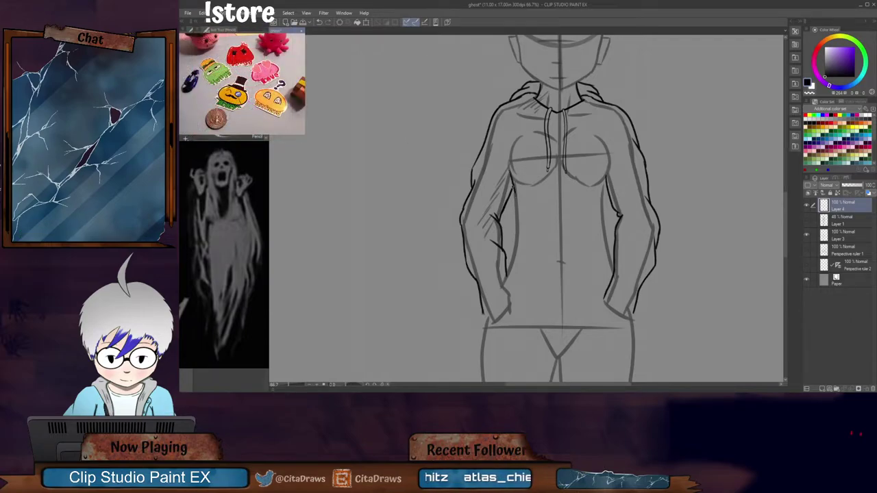
pyautogui.moveTo(514, 235); pyautogui.dragTo(507, 273)
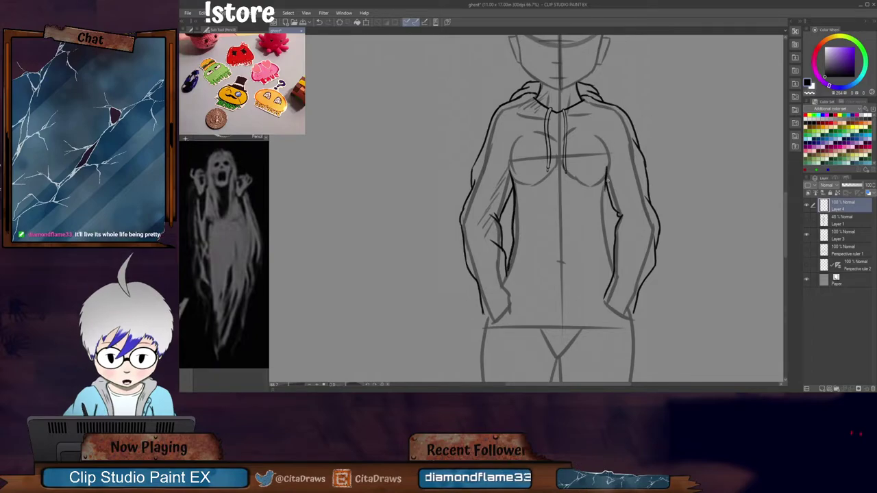
pyautogui.moveTo(606, 184)
pyautogui.mouseDown()
pyautogui.moveTo(600, 225)
pyautogui.moveTo(607, 222)
pyautogui.mouseUp()
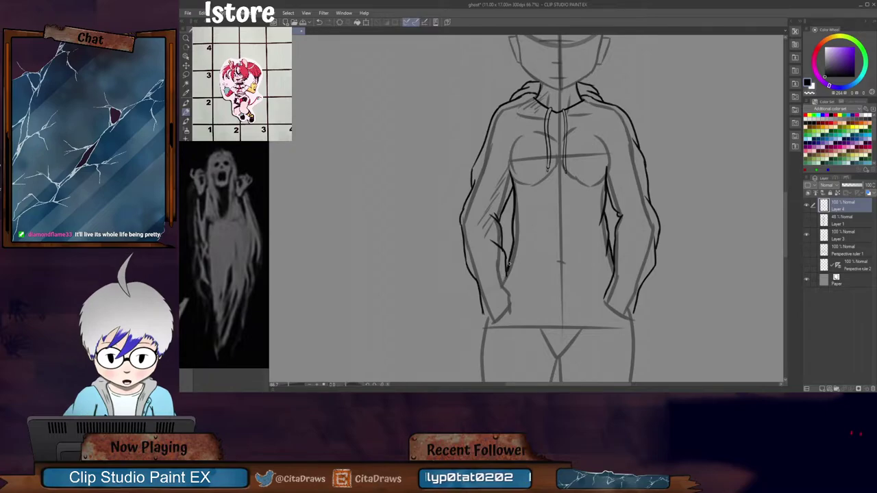
# Step: Draw curved pocket-opening edges across both wrists, running from the torso sides down to the outer hips
pyautogui.moveTo(786, 242); pyautogui.dragTo(786, 259)
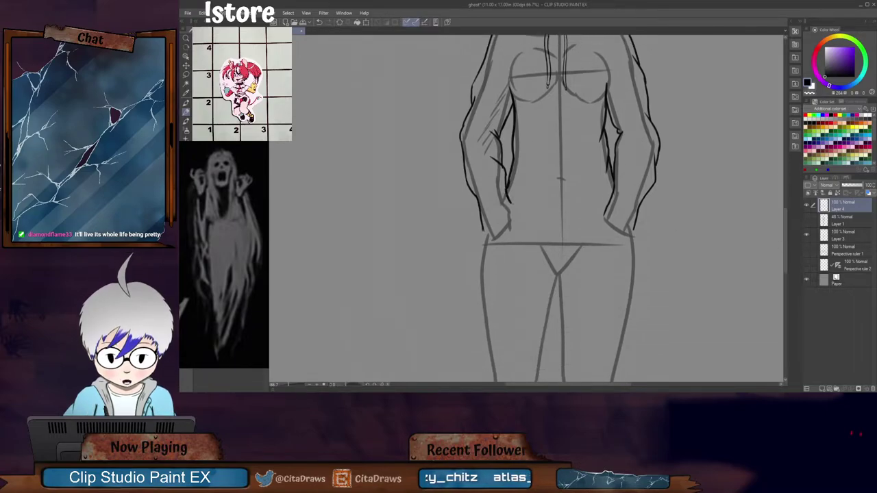
pyautogui.moveTo(508, 200); pyautogui.dragTo(485, 236)
pyautogui.moveTo(600, 210); pyautogui.dragTo(633, 238)
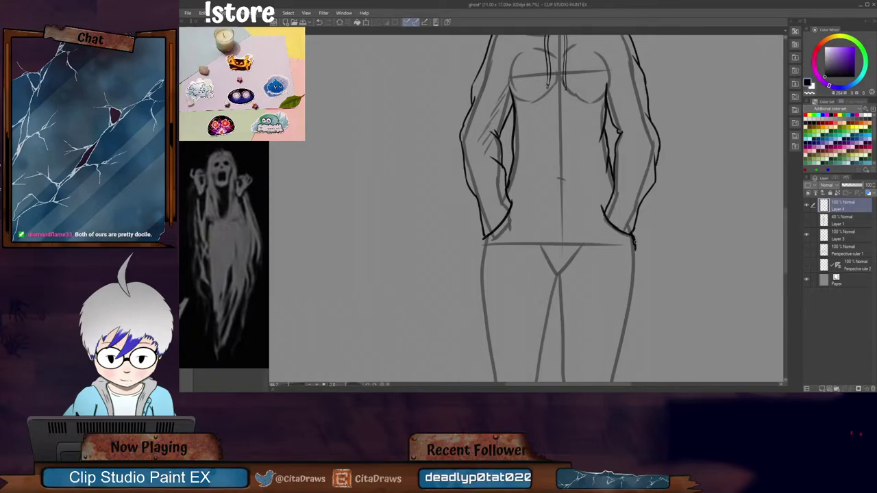
pyautogui.scroll(-3, 727, 206)
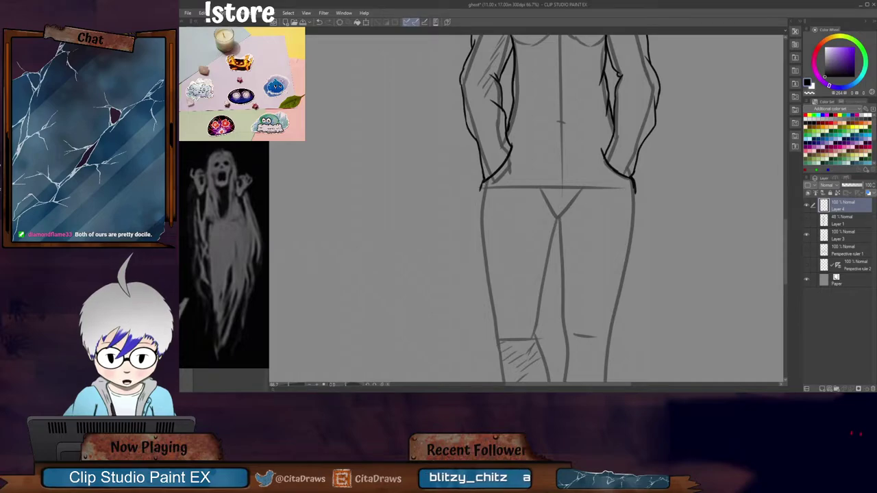
# Step: Try a straight hoodie bottom with short vertical sides and a single hem line across the upper thighs, and erase it
pyautogui.moveTo(482, 183); pyautogui.dragTo(478, 222)
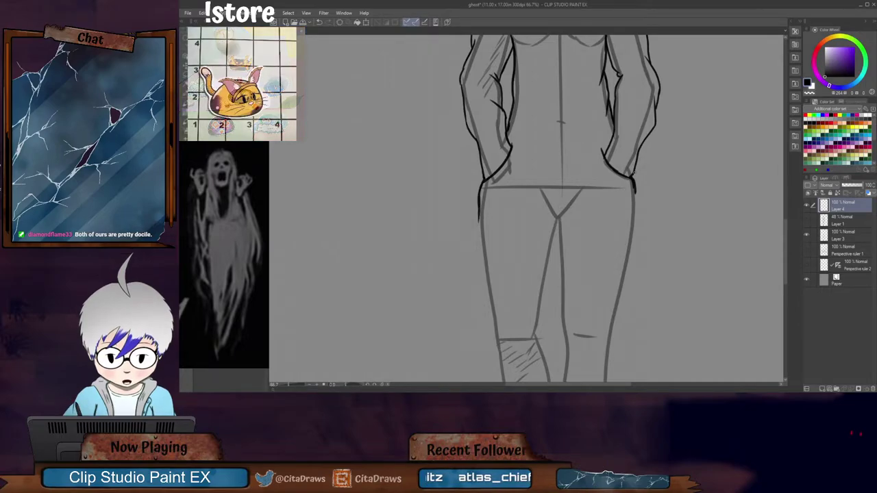
pyautogui.moveTo(634, 179); pyautogui.dragTo(638, 196)
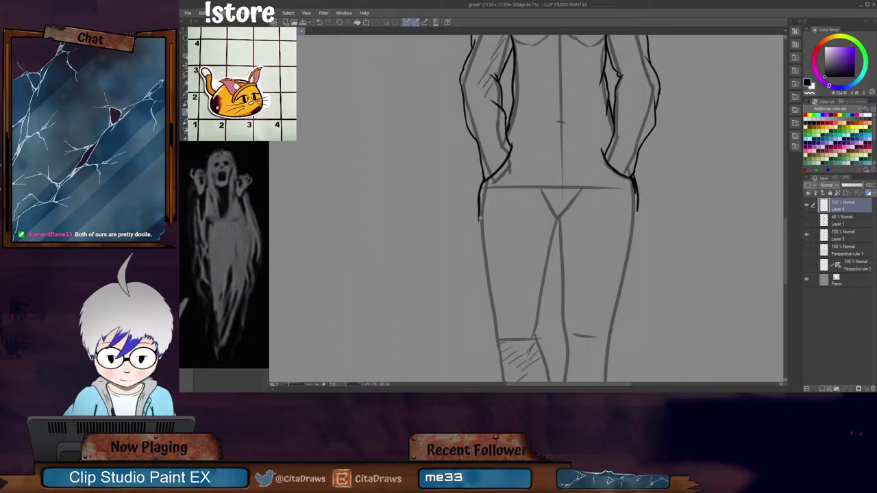
pyautogui.moveTo(480, 222)
pyautogui.mouseDown()
pyautogui.moveTo(638, 229)
pyautogui.moveTo(636, 199)
pyautogui.mouseUp()
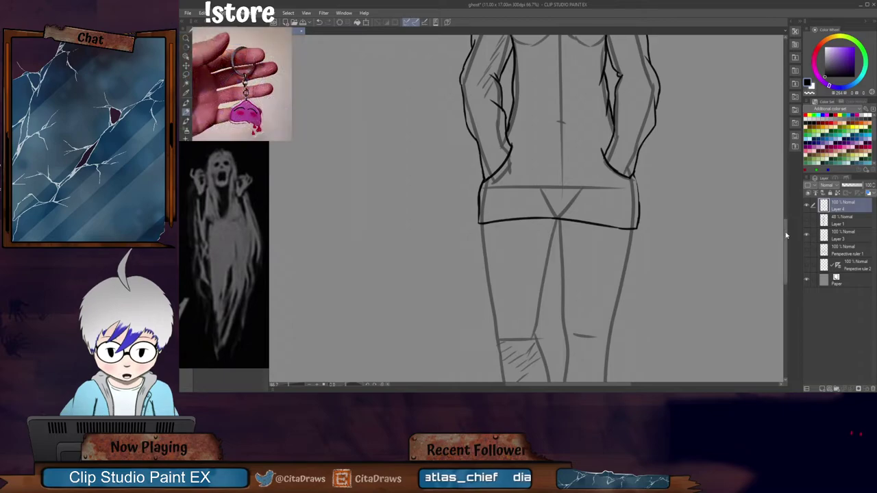
pyautogui.scroll(3, 788, 219)
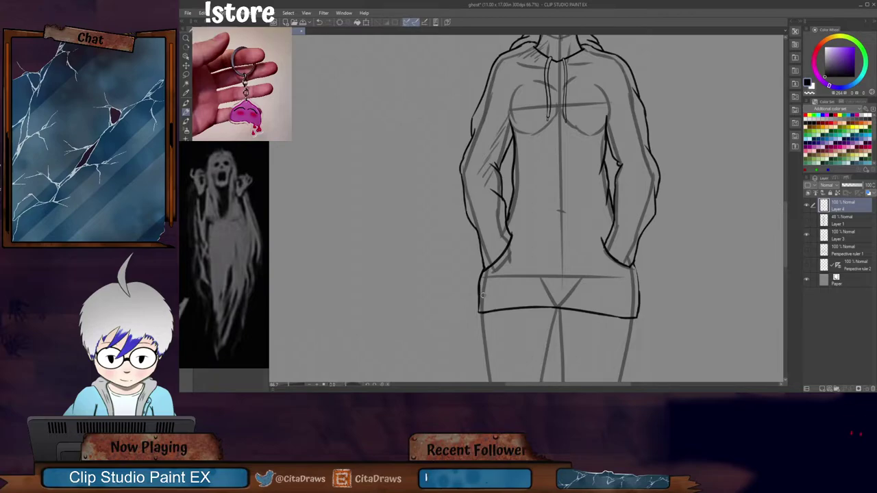
pyautogui.moveTo(479, 307)
pyautogui.mouseDown()
pyautogui.moveTo(615, 301)
pyautogui.moveTo(690, 314)
pyautogui.moveTo(579, 311)
pyautogui.moveTo(639, 322)
pyautogui.mouseUp()
pyautogui.moveTo(644, 275); pyautogui.dragTo(638, 296)
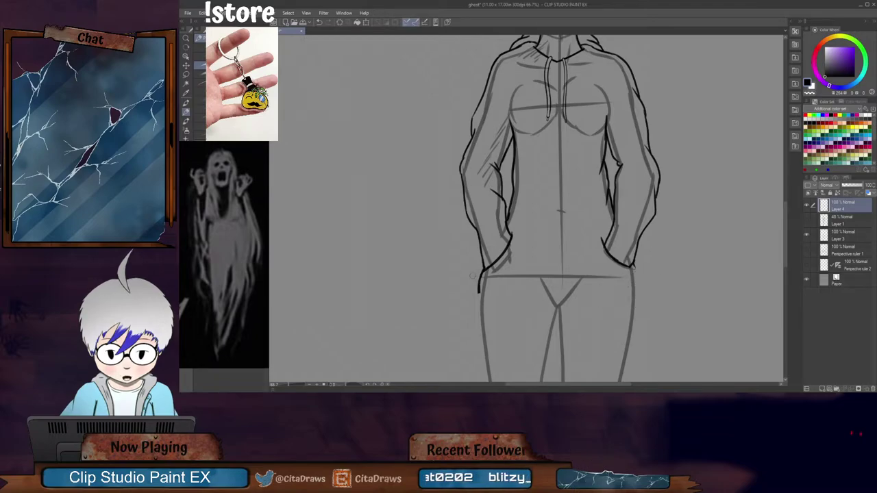
# Step: Draw the hoodie's lower sides flaring outward from the hips into a wavy double-line hem band across the upper thighs
pyautogui.moveTo(467, 286); pyautogui.dragTo(489, 301)
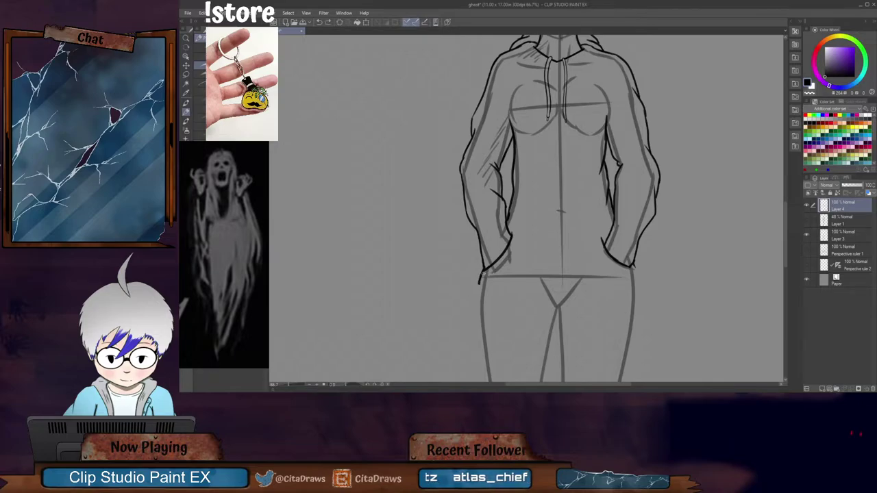
pyautogui.moveTo(482, 275)
pyautogui.mouseDown()
pyautogui.moveTo(469, 292)
pyautogui.moveTo(503, 289)
pyautogui.mouseUp()
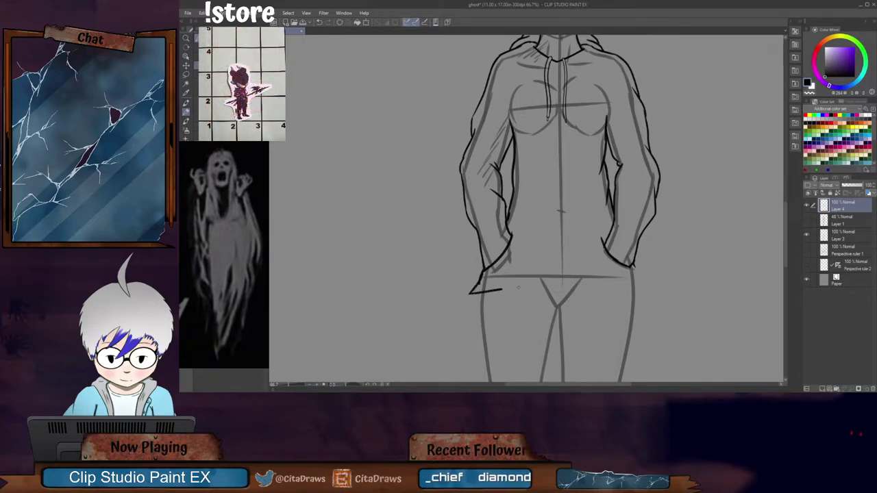
pyautogui.hotkey('ctrl', 'z')
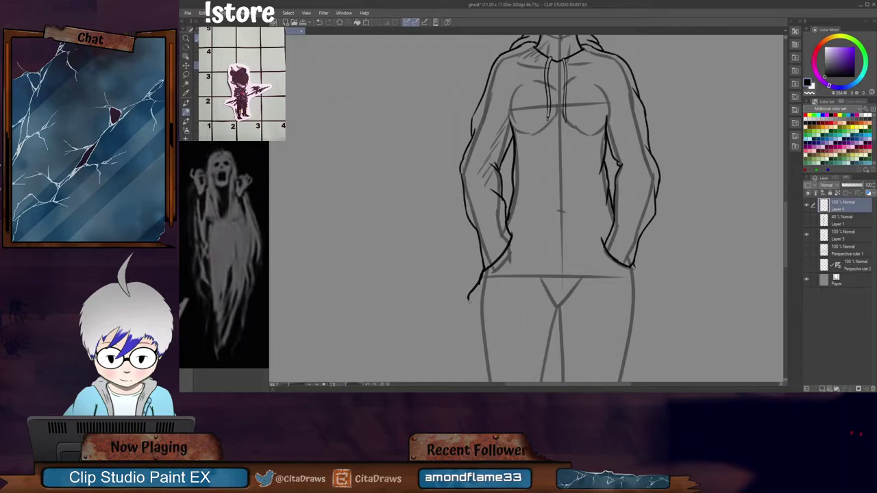
pyautogui.moveTo(469, 299); pyautogui.dragTo(524, 293)
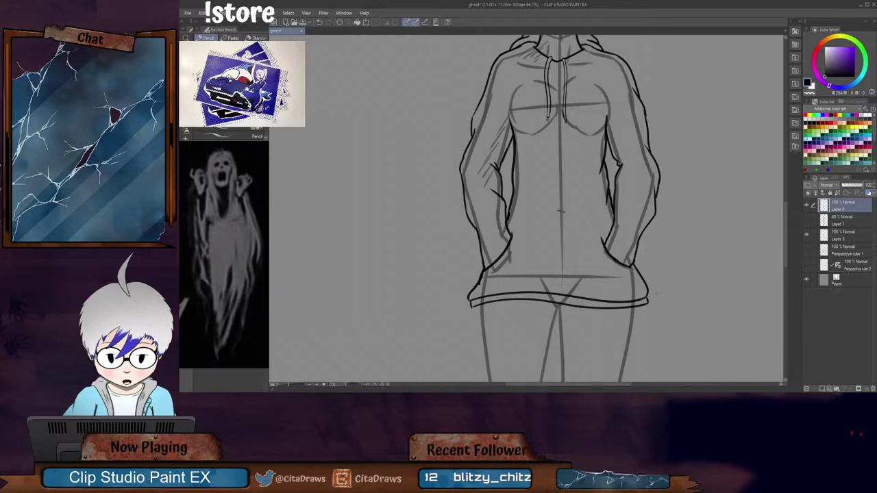
# Step: Draw the front pocket's top edge across the belly and its longer, slightly curved bottom edge across the hips
pyautogui.moveTo(787, 250); pyautogui.dragTo(787, 240)
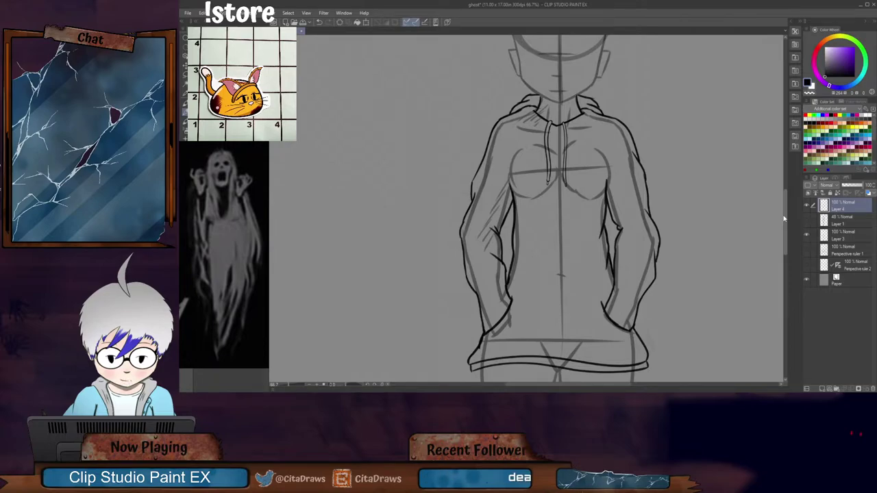
pyautogui.moveTo(786, 223); pyautogui.dragTo(785, 240)
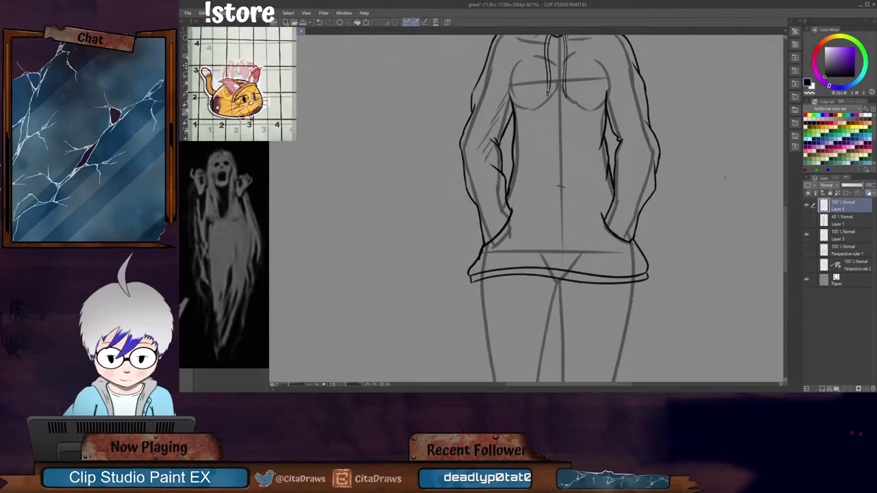
pyautogui.hotkey('ctrl', '+')
pyautogui.moveTo(480, 183); pyautogui.dragTo(596, 181)
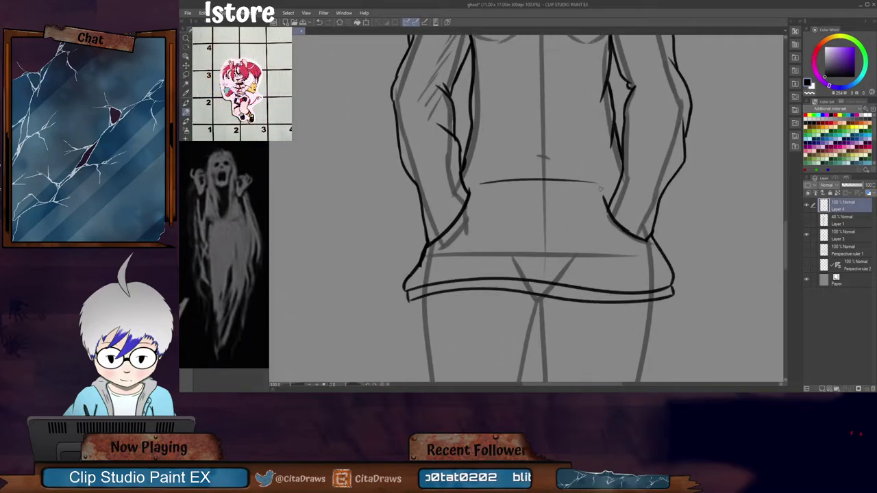
pyautogui.moveTo(442, 254)
pyautogui.mouseDown()
pyautogui.moveTo(542, 263)
pyautogui.moveTo(632, 252)
pyautogui.mouseUp()
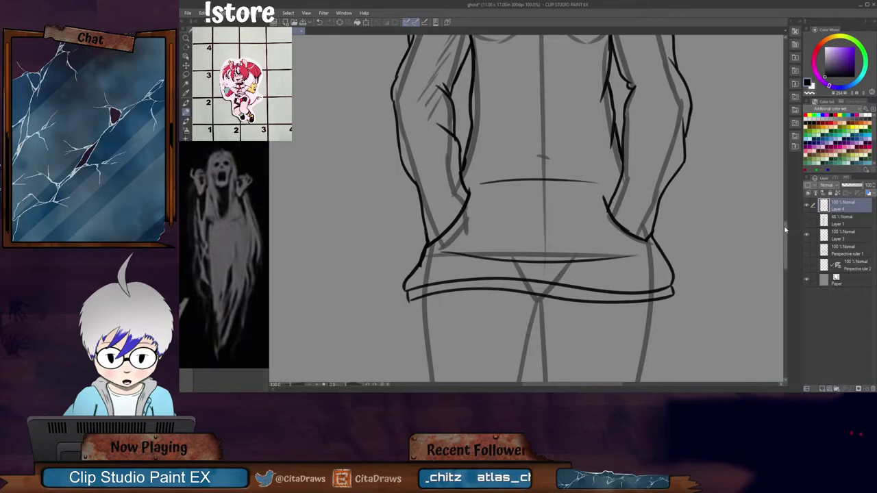
# Step: Add a parallel inner line with a closed top end along each curved pocket opening to form a narrow trim
pyautogui.scroll(1, 787, 229)
pyautogui.moveTo(786, 229); pyautogui.dragTo(787, 229)
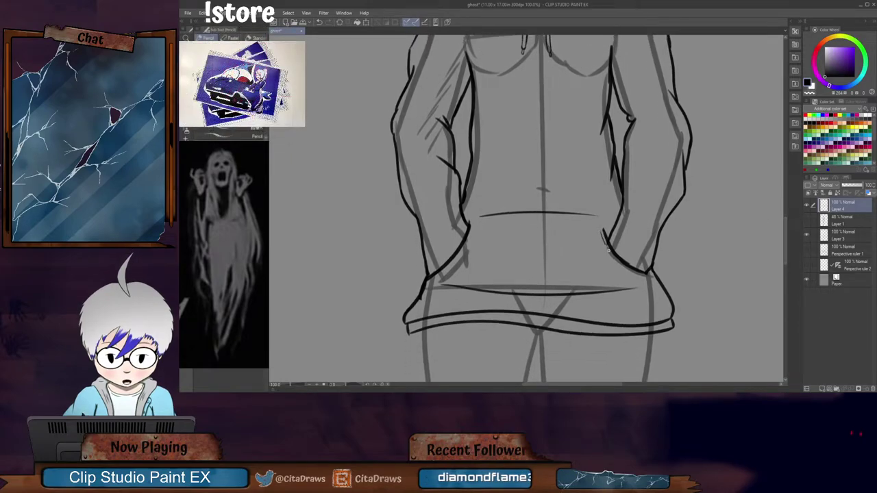
pyautogui.moveTo(604, 239); pyautogui.dragTo(649, 278)
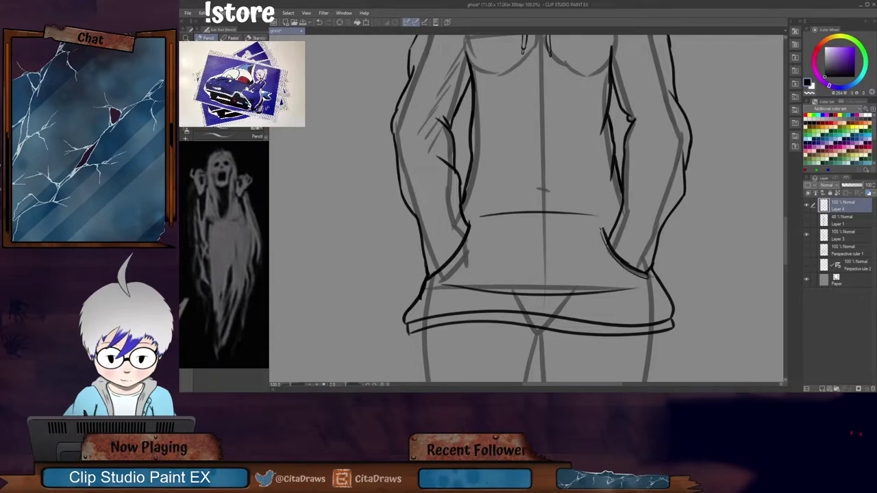
pyautogui.moveTo(469, 221); pyautogui.dragTo(474, 223)
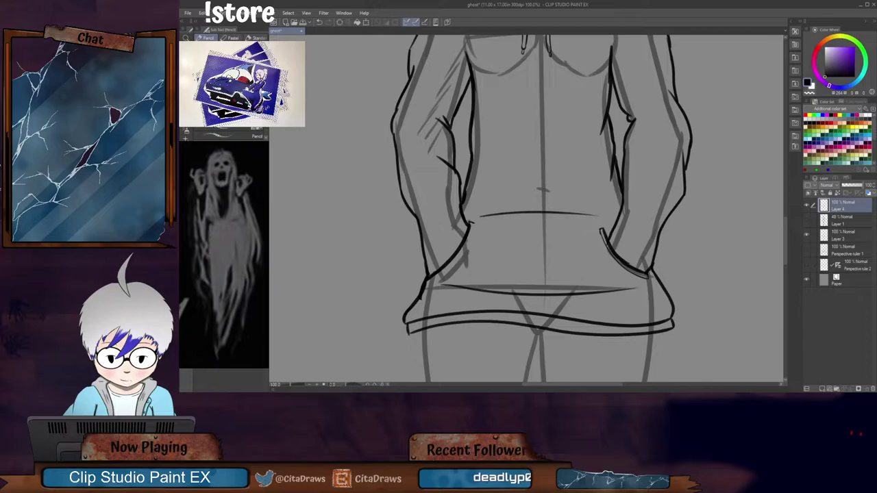
pyautogui.moveTo(429, 283)
pyautogui.mouseDown()
pyautogui.moveTo(451, 273)
pyautogui.moveTo(474, 230)
pyautogui.mouseUp()
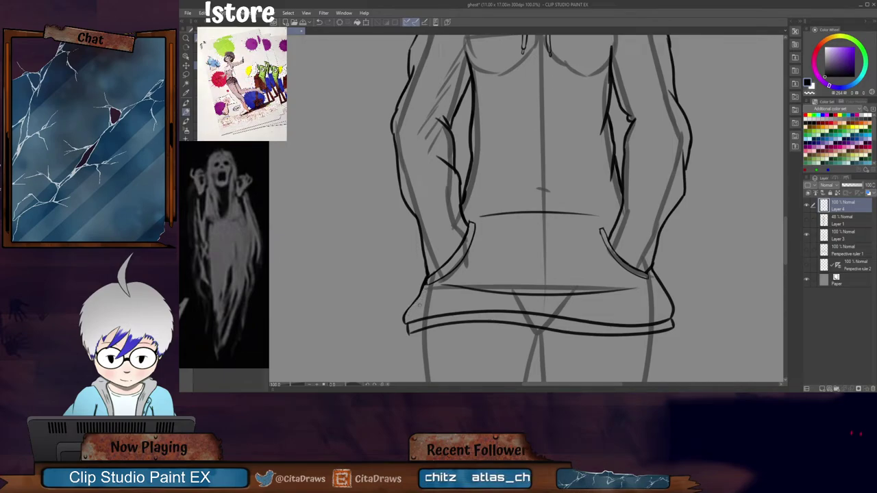
# Step: Add a thin second line along the pocket's top and bottom edges as stitching
pyautogui.moveTo(784, 247); pyautogui.dragTo(785, 246)
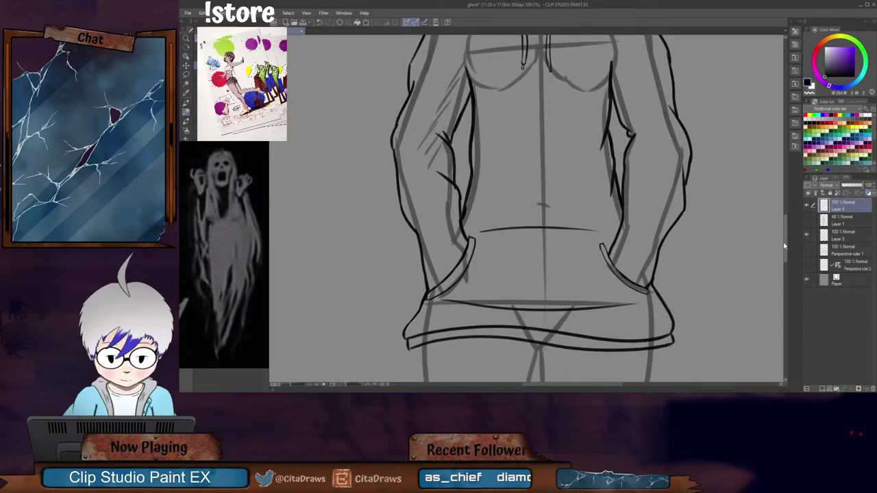
pyautogui.scroll(3, 785, 245)
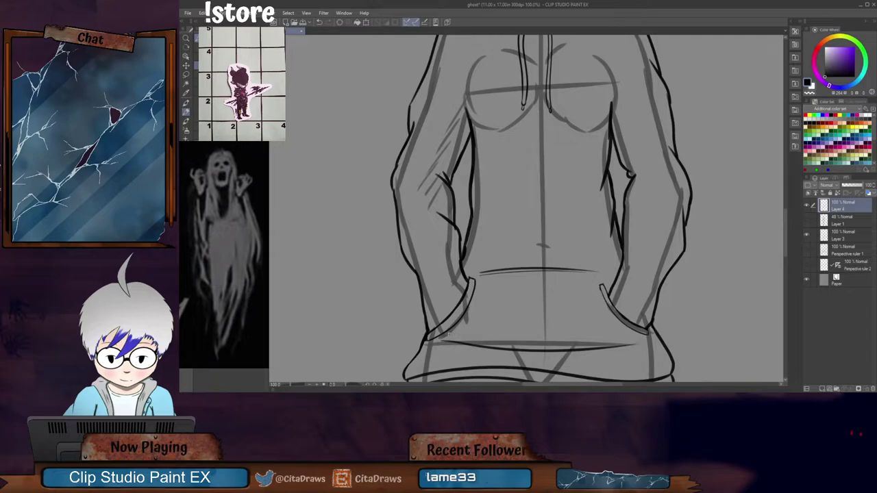
pyautogui.moveTo(446, 340); pyautogui.dragTo(577, 344)
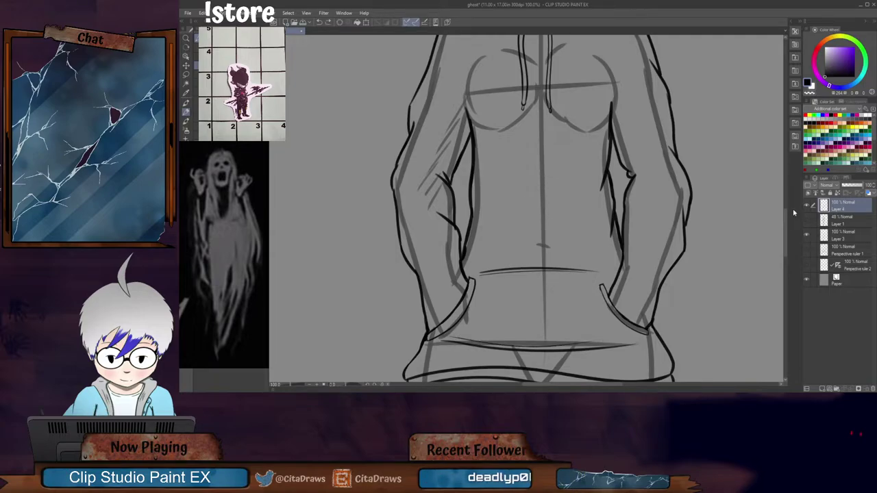
# Step: Draw the right inner and outer edges of the open hood, slanting from the neck and shoulder down to the right drawstring
pyautogui.scroll(-5, 757, 206)
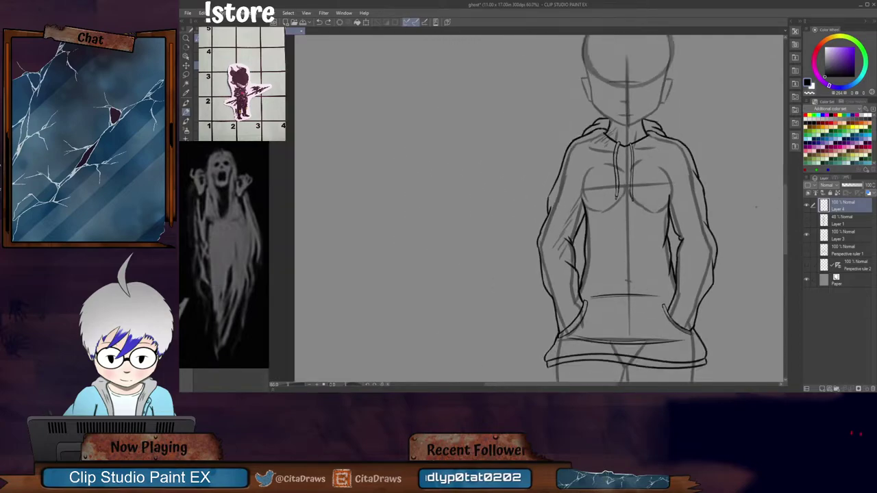
pyautogui.scroll(-1, 757, 206)
pyautogui.moveTo(603, 386); pyautogui.dragTo(653, 385)
pyautogui.scroll(4, 514, 142)
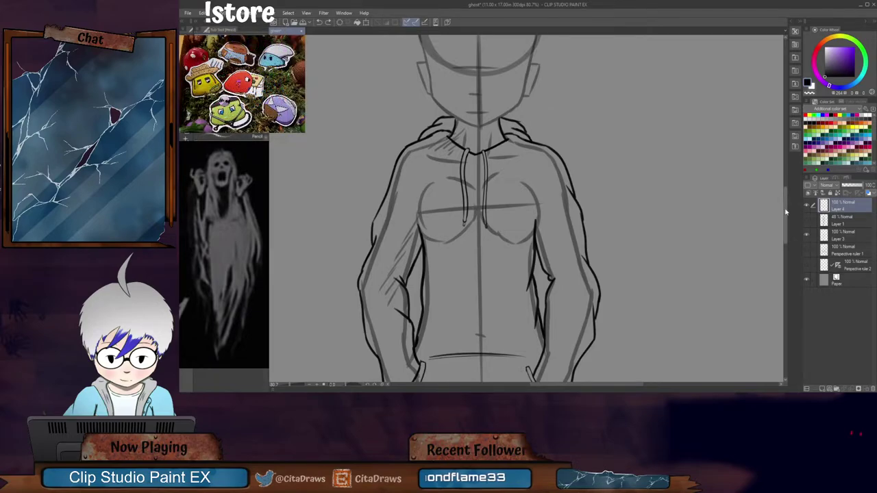
pyautogui.moveTo(787, 214); pyautogui.dragTo(786, 204)
pyautogui.scroll(2, 521, 186)
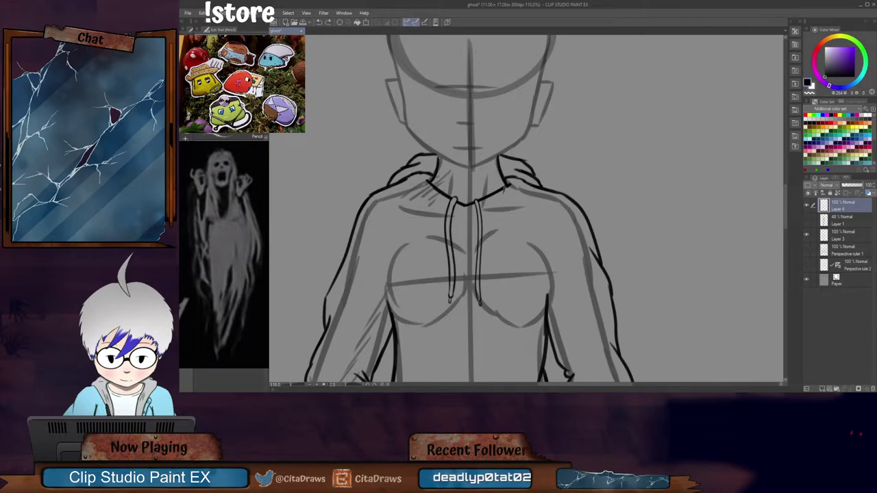
pyautogui.moveTo(506, 185); pyautogui.dragTo(488, 225)
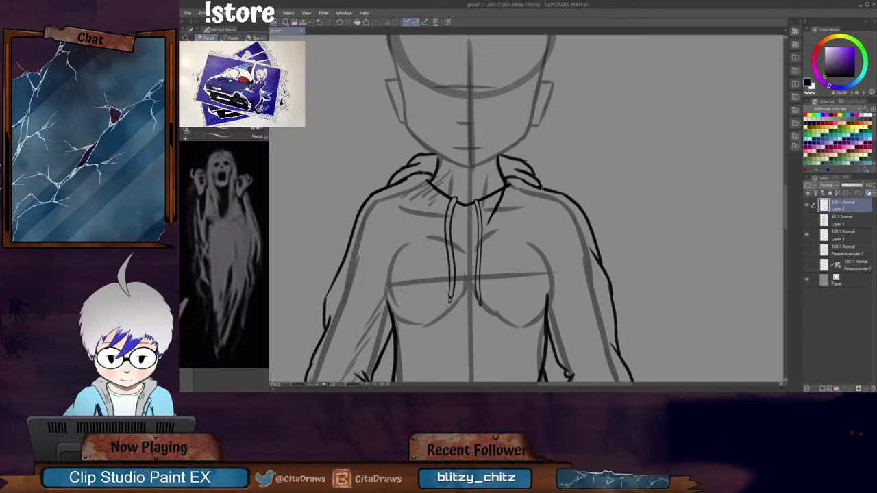
pyautogui.moveTo(543, 185); pyautogui.dragTo(487, 273)
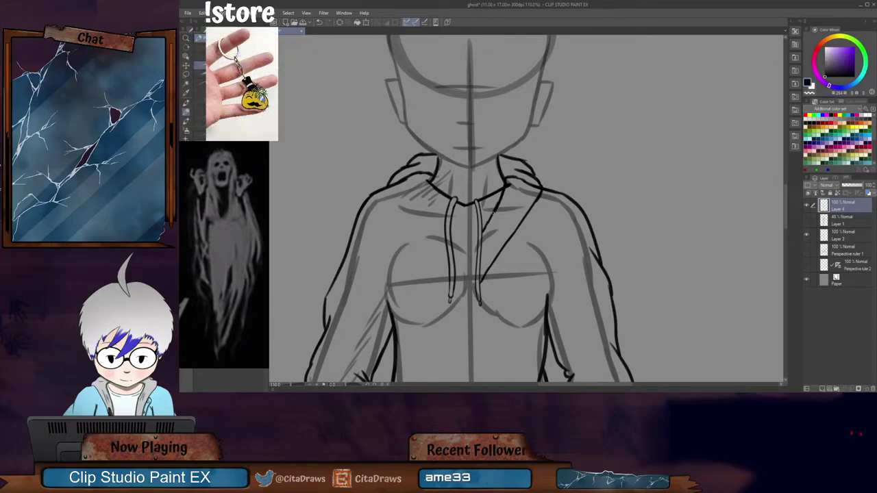
# Step: Erase both drawstrings and complete the hood's inner edges into a V meeting on the chest's centre line
pyautogui.moveTo(455, 198)
pyautogui.mouseDown()
pyautogui.moveTo(443, 237)
pyautogui.moveTo(446, 282)
pyautogui.moveTo(453, 247)
pyautogui.moveTo(450, 282)
pyautogui.mouseUp()
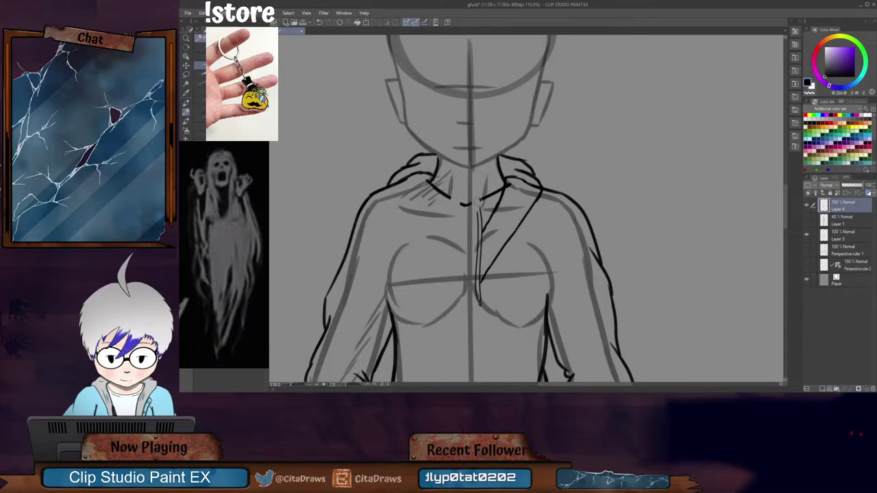
pyautogui.moveTo(480, 200)
pyautogui.mouseDown()
pyautogui.moveTo(471, 278)
pyautogui.moveTo(476, 272)
pyautogui.moveTo(483, 309)
pyautogui.mouseUp()
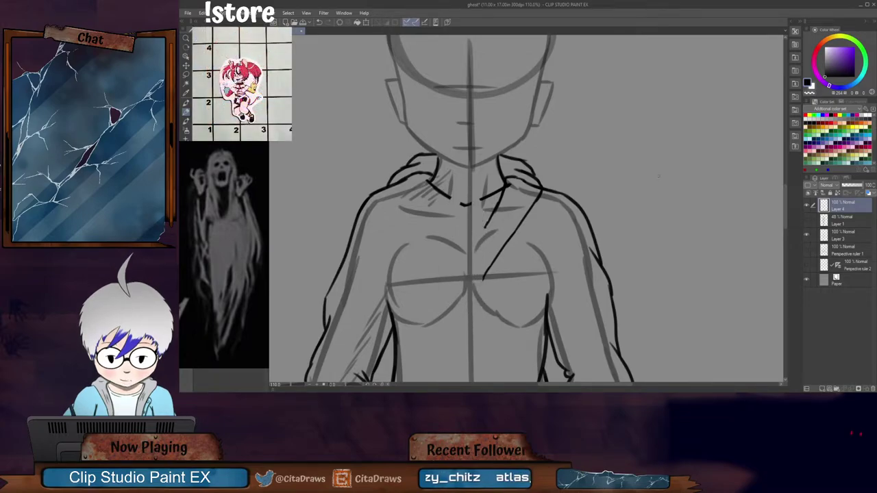
pyautogui.scroll(-3, 470, 209)
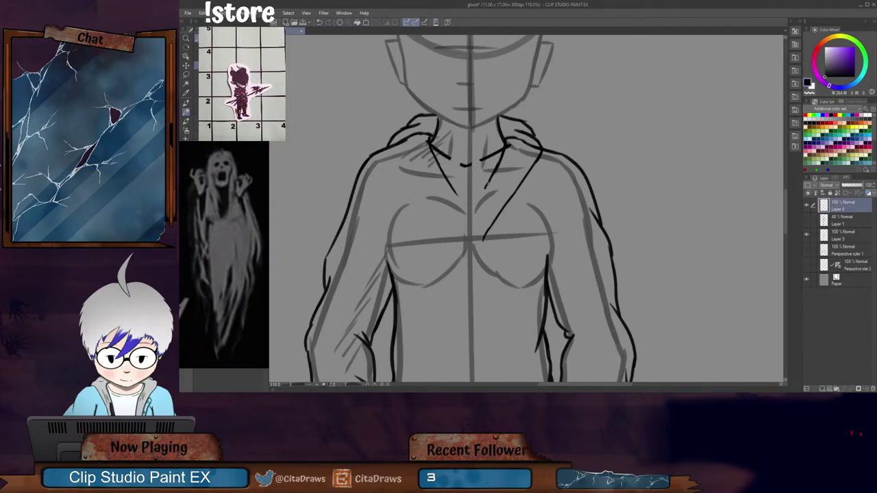
pyautogui.moveTo(487, 185); pyautogui.dragTo(480, 197)
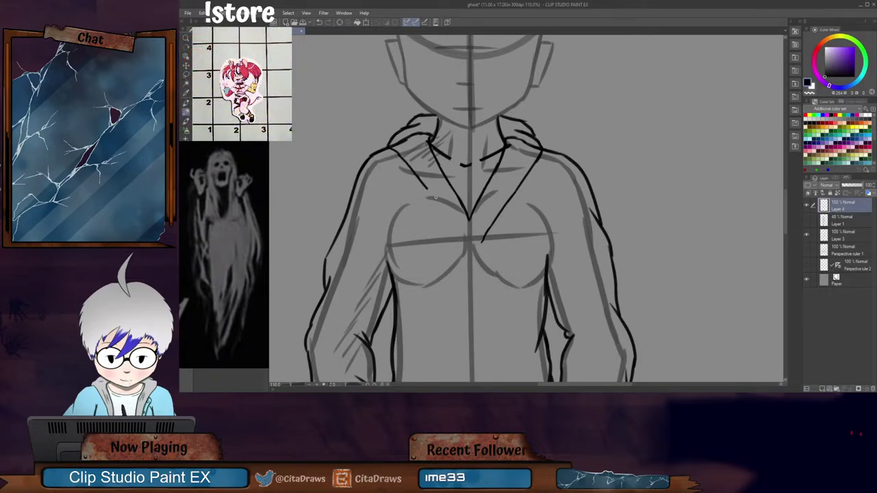
# Step: Try several strokes for the hood's left outer edge running from the shoulder down toward the centre of the chest
pyautogui.moveTo(433, 193); pyautogui.dragTo(453, 218)
pyautogui.hotkey('ctrl', 'z')
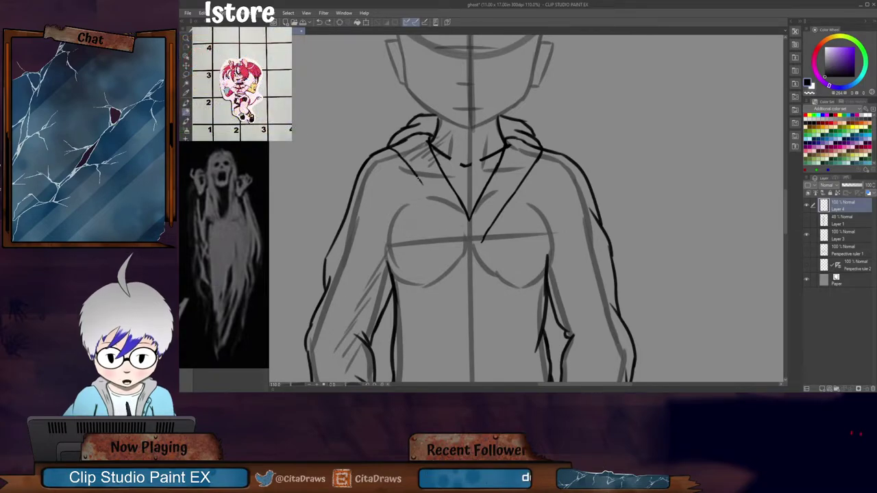
pyautogui.moveTo(417, 177); pyautogui.dragTo(456, 225)
pyautogui.hotkey('ctrl', 'z')
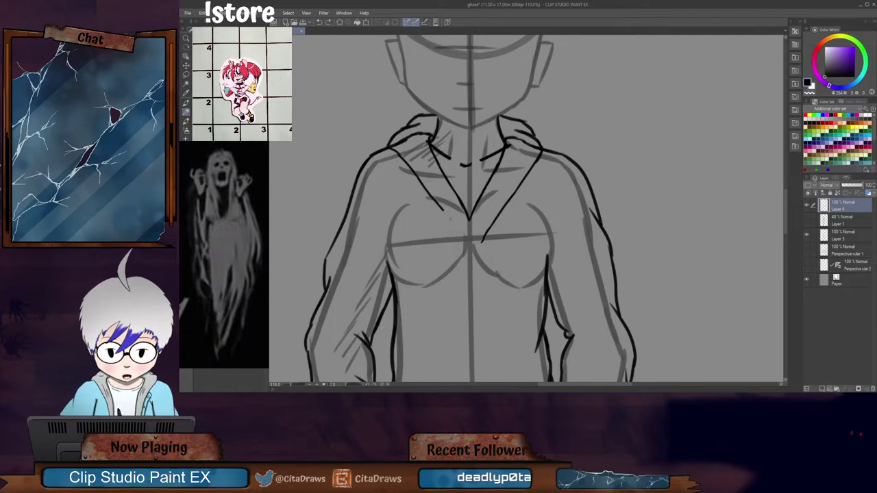
pyautogui.moveTo(432, 197); pyautogui.dragTo(454, 223)
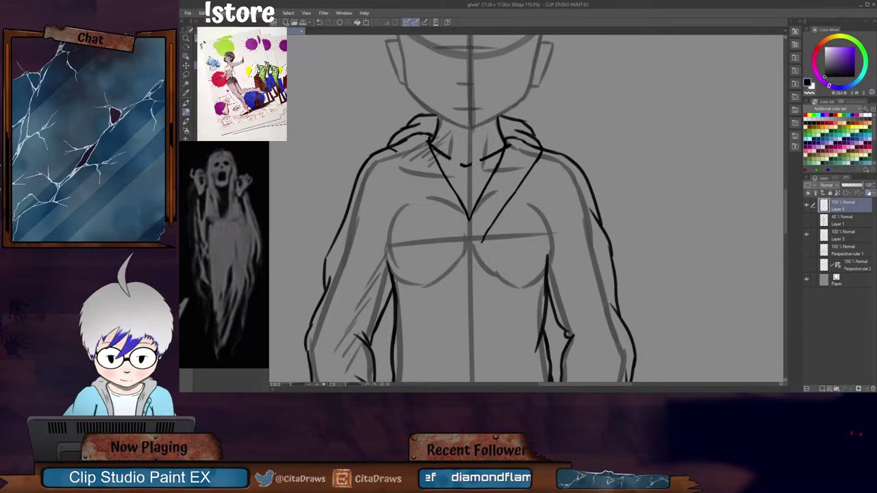
pyautogui.hotkey('alt', 'Tab')
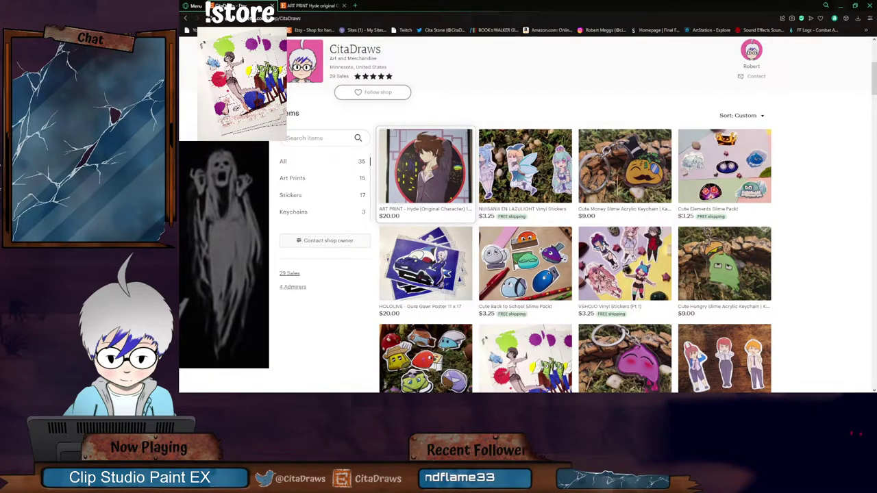
pyautogui.hotkey('alt', 'Tab')
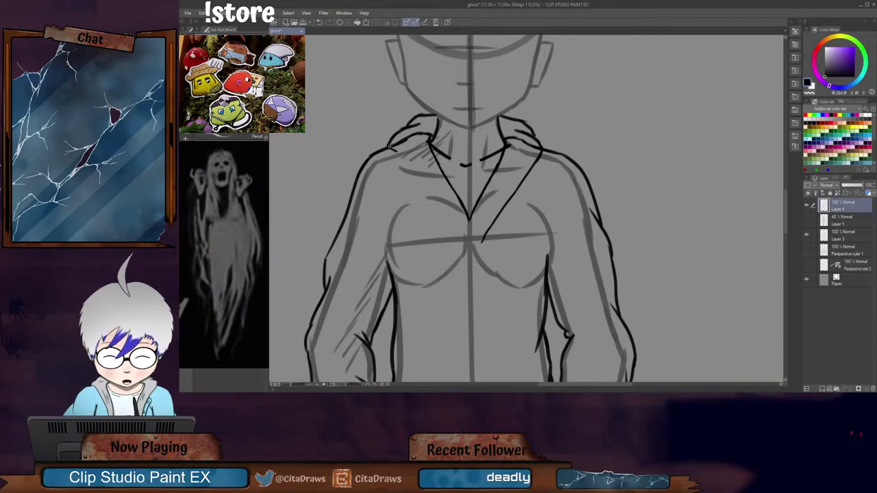
# Step: Draw the hood's left outer edge from the shoulder down to meet the right outer edge in a rounded point at mid-chest
pyautogui.moveTo(421, 187); pyautogui.dragTo(445, 216)
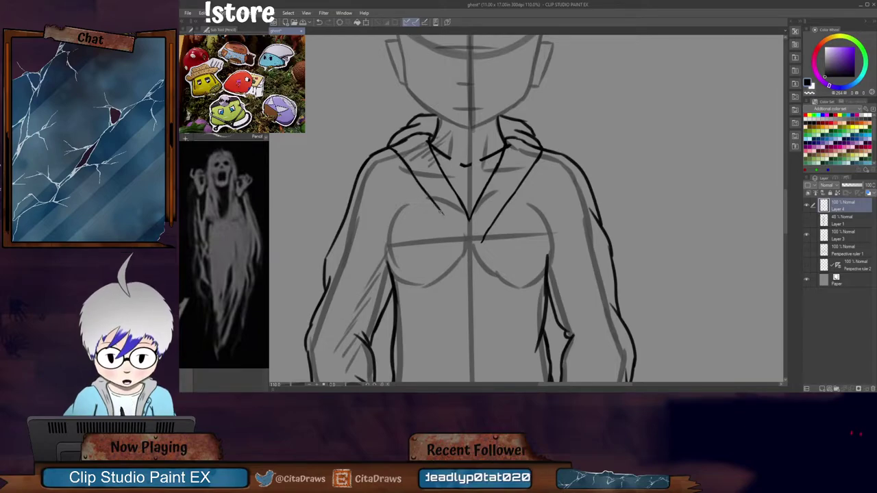
pyautogui.hotkey('ctrl', 'z')
pyautogui.moveTo(419, 186); pyautogui.dragTo(446, 225)
pyautogui.hotkey('ctrl', 'z')
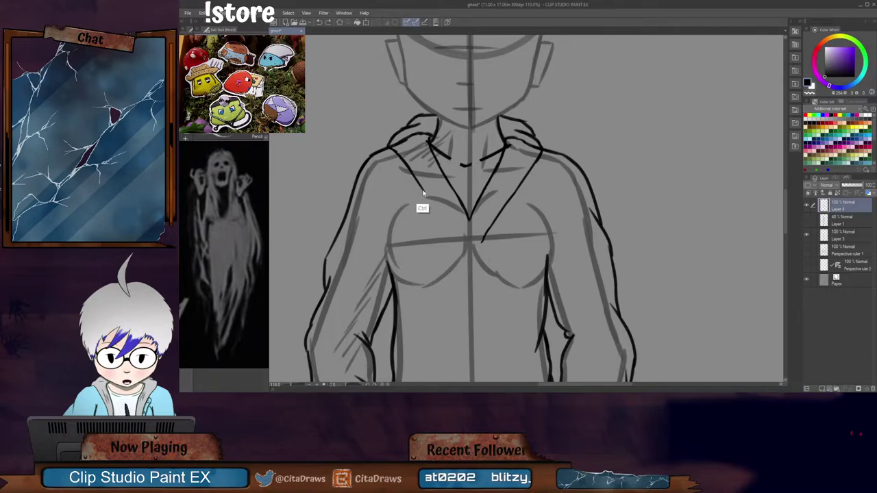
pyautogui.moveTo(419, 185); pyautogui.dragTo(475, 245)
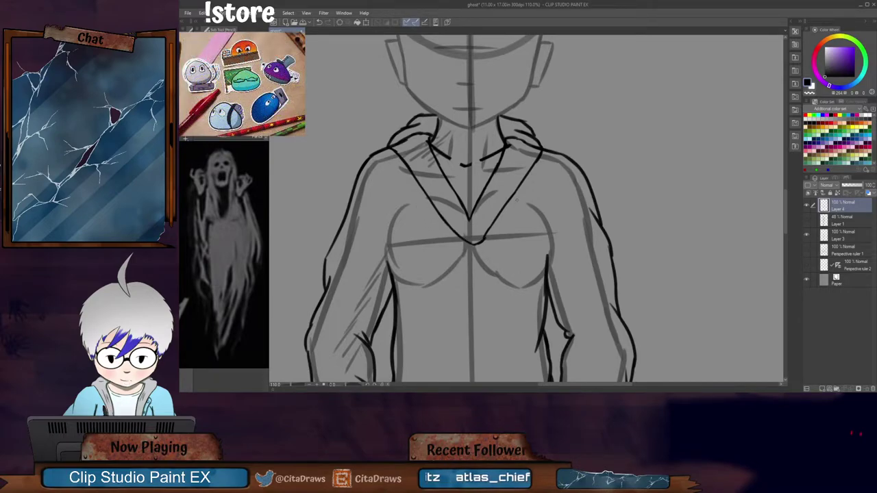
# Step: Erase the fold strokes inside the hood and the neckline marks at the base of the neck
pyautogui.press('e')
pyautogui.moveTo(462, 166)
pyautogui.mouseDown()
pyautogui.moveTo(495, 148)
pyautogui.moveTo(439, 147)
pyautogui.mouseUp()
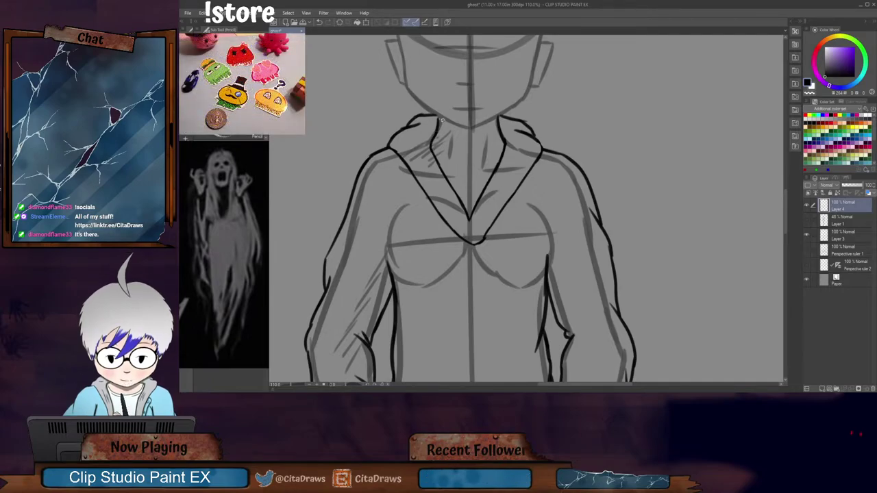
pyautogui.scroll(-5, 442, 120)
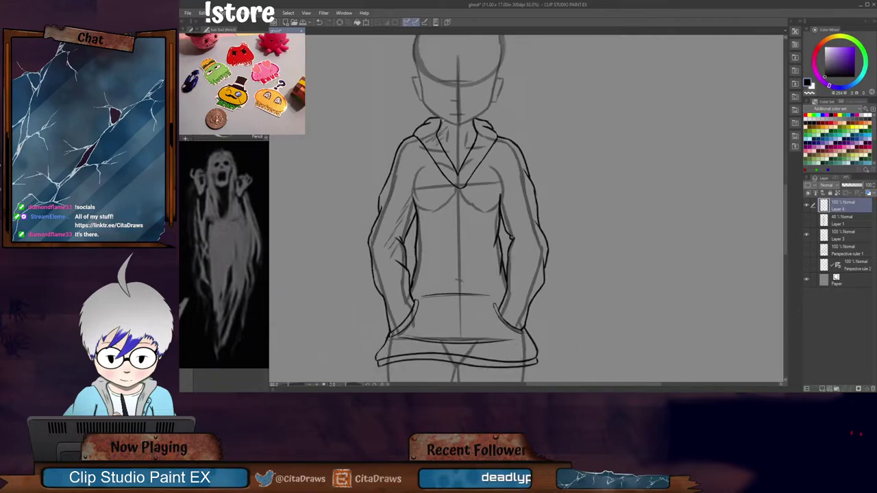
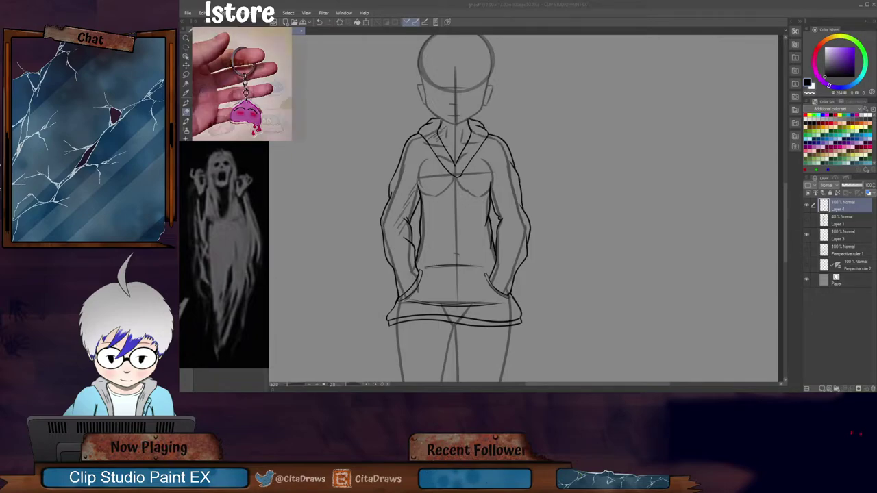
# Step: Erase the hood's long V edges and redraw them as a short collar meeting in a point just below the neck
pyautogui.moveTo(785, 191)
pyautogui.mouseDown()
pyautogui.moveTo(786, 178)
pyautogui.moveTo(785, 195)
pyautogui.mouseUp()
pyautogui.scroll(5, 457, 214)
pyautogui.scroll(-1, 457, 214)
pyautogui.press('e')
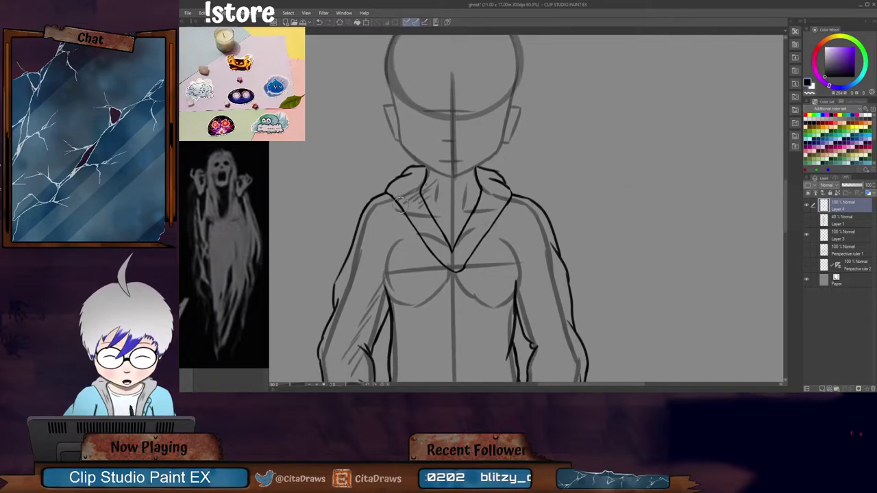
pyautogui.moveTo(397, 201)
pyautogui.mouseDown()
pyautogui.moveTo(456, 198)
pyautogui.moveTo(401, 223)
pyautogui.moveTo(421, 219)
pyautogui.moveTo(463, 272)
pyautogui.moveTo(475, 263)
pyautogui.moveTo(472, 251)
pyautogui.moveTo(433, 239)
pyautogui.moveTo(471, 214)
pyautogui.moveTo(504, 220)
pyautogui.moveTo(471, 200)
pyautogui.mouseUp()
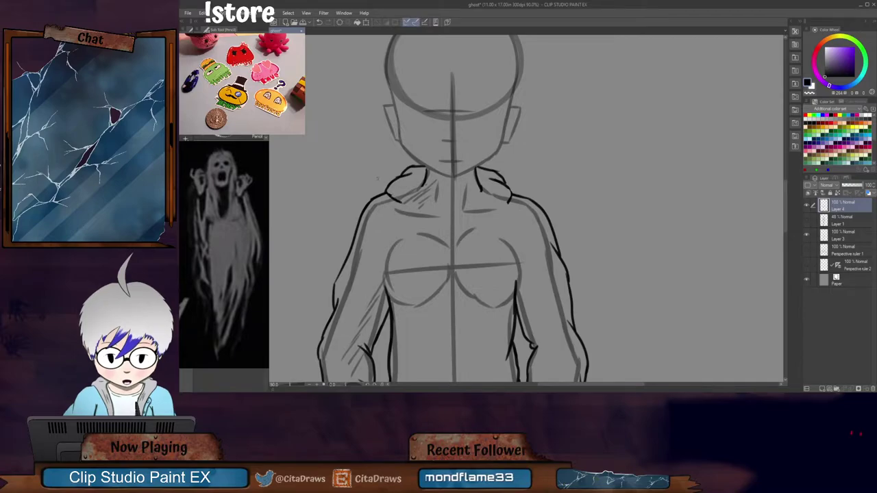
pyautogui.moveTo(394, 198)
pyautogui.mouseDown()
pyautogui.moveTo(423, 196)
pyautogui.moveTo(413, 205)
pyautogui.moveTo(451, 222)
pyautogui.moveTo(508, 201)
pyautogui.mouseUp()
pyautogui.hotkey('ctrl', 'z')
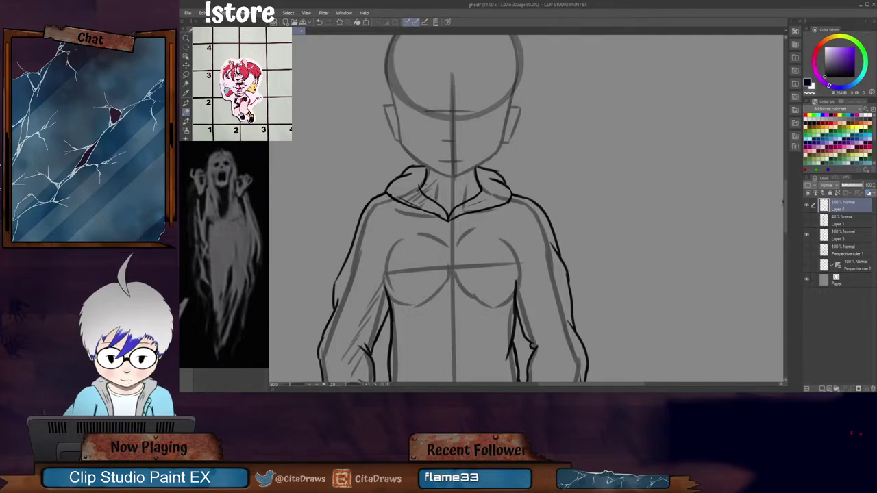
# Step: Draw two thin double-lined drawstrings hanging from either side of the hood's front point down over the chest
pyautogui.scroll(-3, 526, 206)
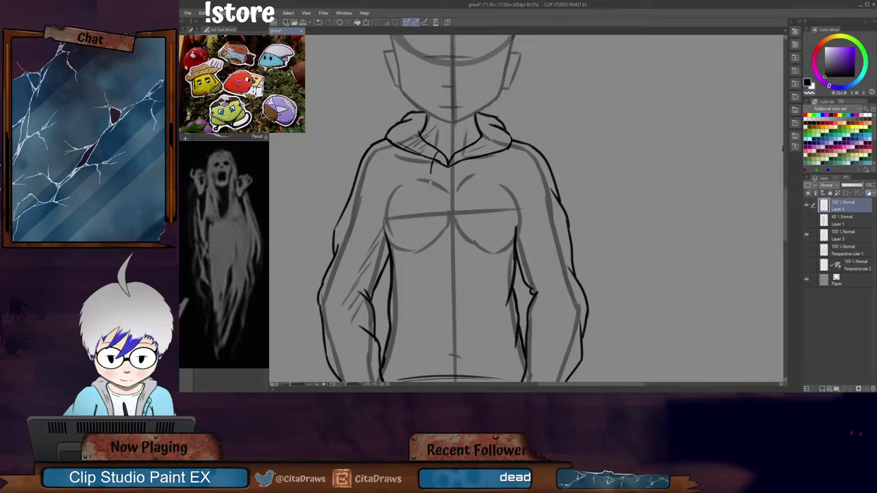
pyautogui.moveTo(430, 184); pyautogui.dragTo(421, 244)
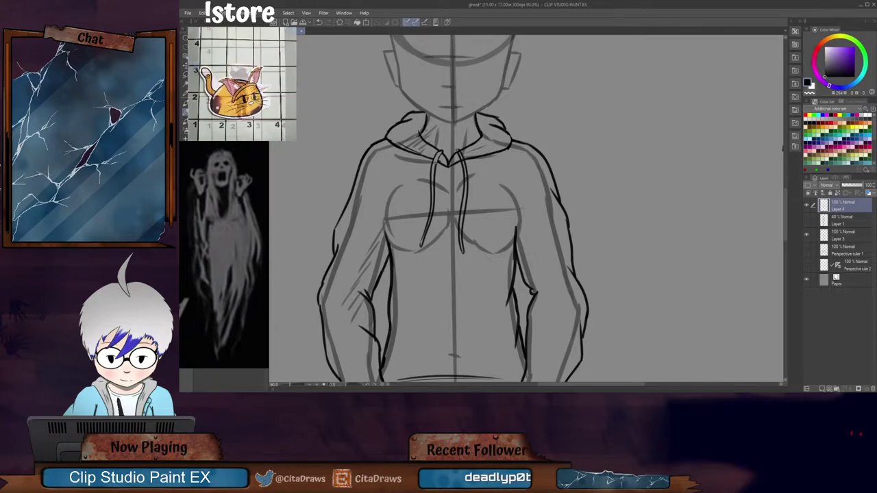
pyautogui.scroll(3, 456, 160)
pyautogui.scroll(1, 452, 159)
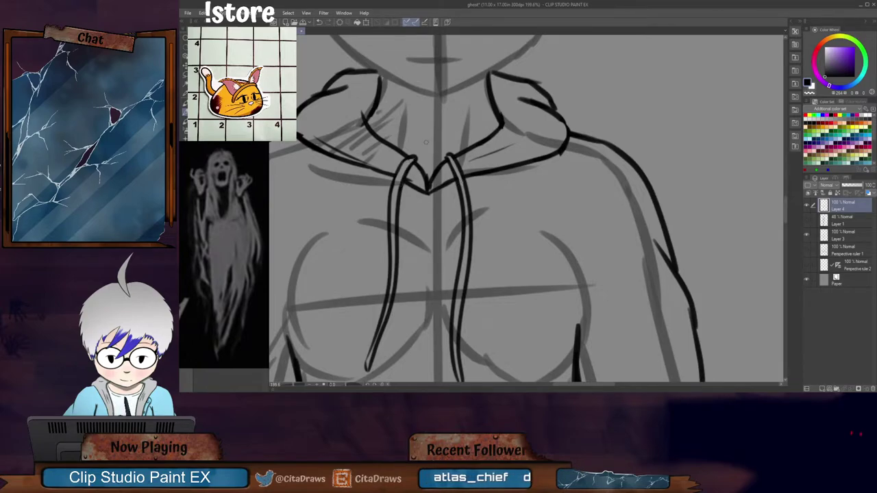
# Step: Examine the whole figure, comparing the body sketch with the hoodie line work on Layer 4 hidden and shown
pyautogui.scroll(-5, 426, 142)
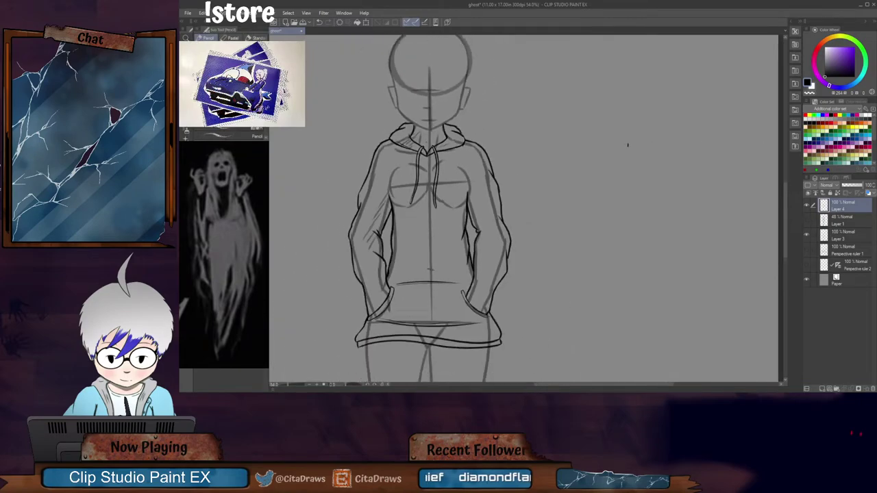
pyautogui.scroll(-1, 431, 144)
pyautogui.moveTo(786, 218); pyautogui.dragTo(786, 226)
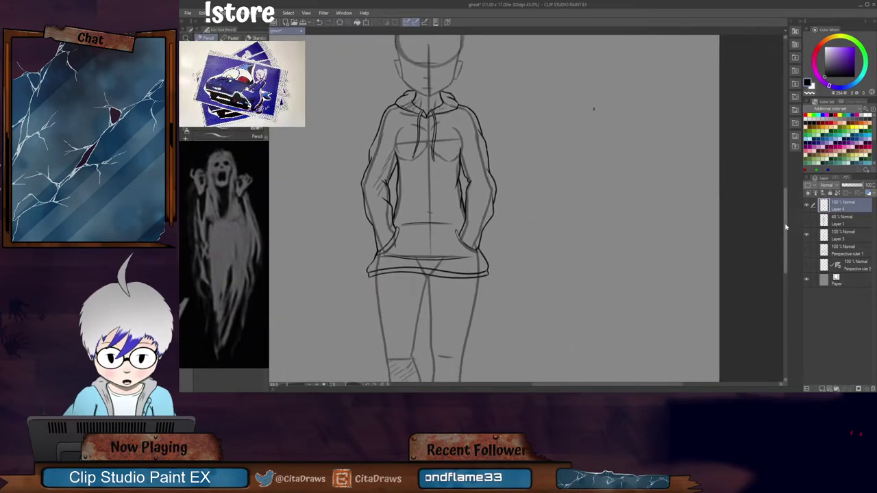
pyautogui.scroll(-2, 550, 152)
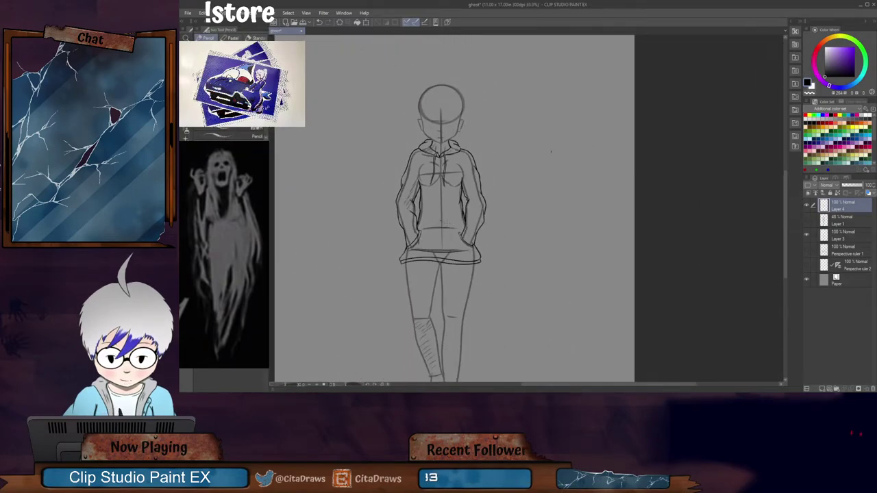
pyautogui.moveTo(786, 231); pyautogui.dragTo(786, 234)
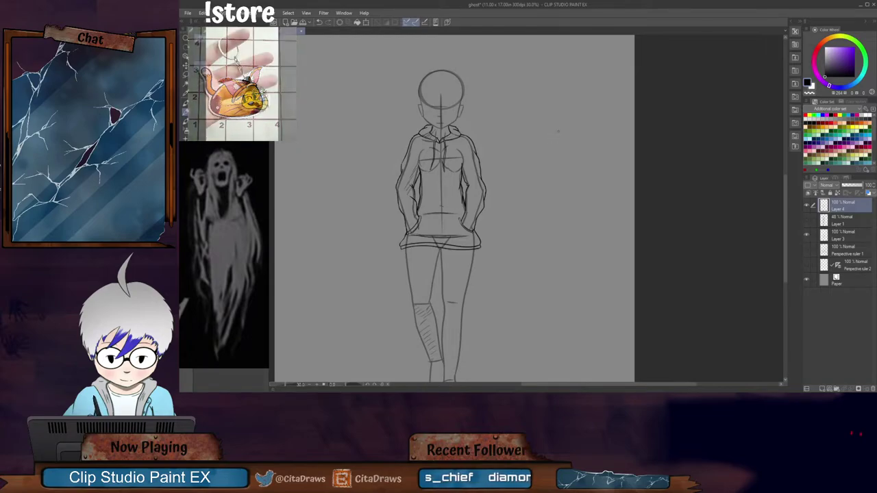
pyautogui.click(808, 206)
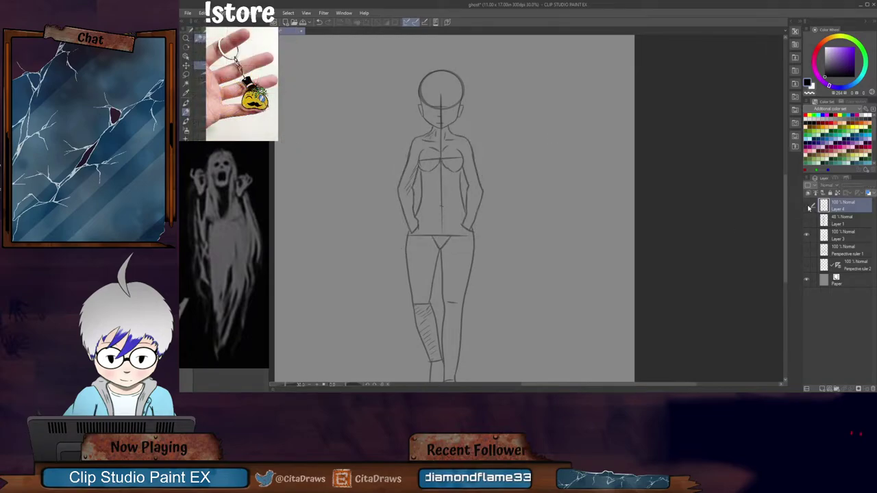
pyautogui.click(809, 205)
# Step: Draw a short skirt below the hoodie's hem band, with two nearly vertical sides and a gently wavy bottom edge
pyautogui.moveTo(785, 226); pyautogui.dragTo(786, 238)
pyautogui.moveTo(667, 385); pyautogui.dragTo(647, 385)
pyautogui.scroll(2, 441, 258)
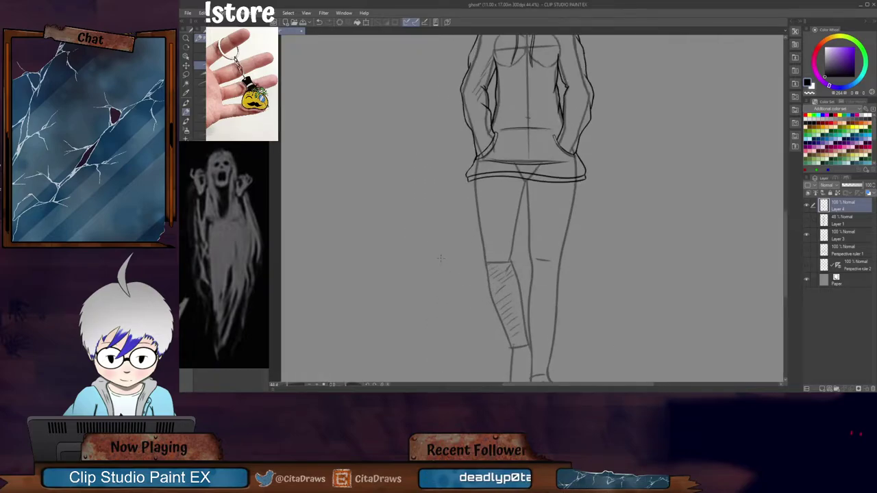
pyautogui.scroll(2, 532, 252)
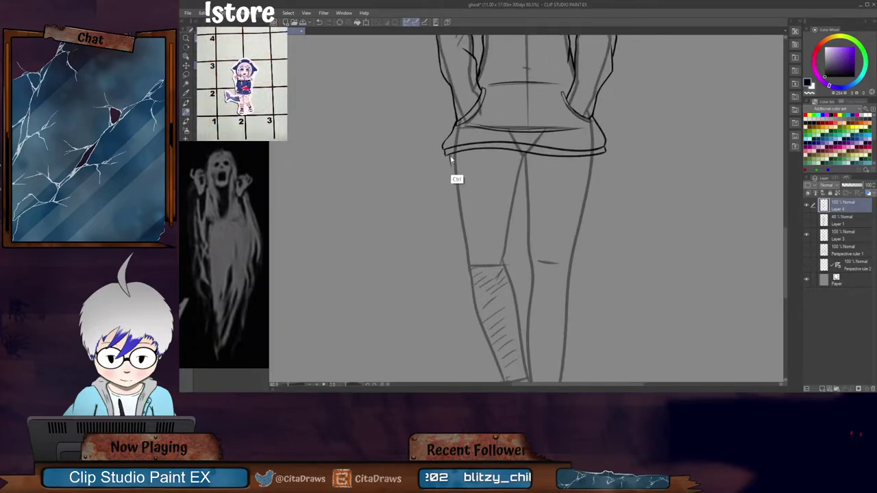
pyautogui.moveTo(449, 155); pyautogui.dragTo(449, 194)
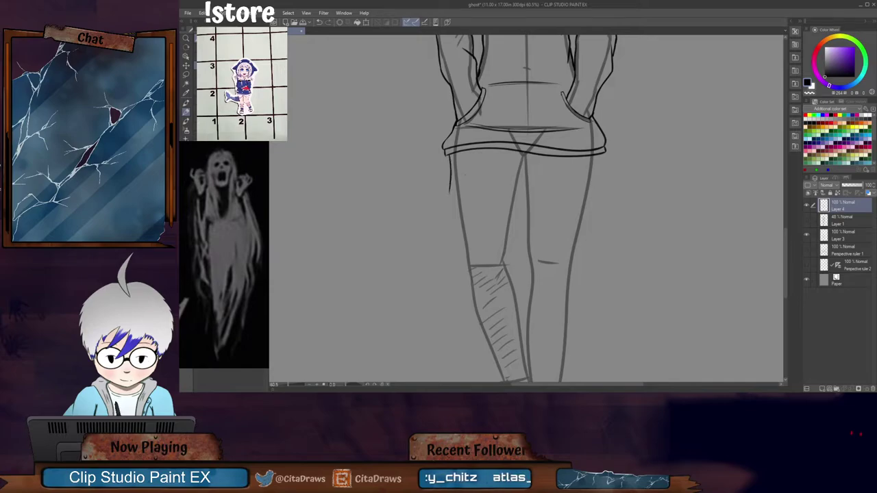
pyautogui.hotkey('ctrl', 'z')
pyautogui.moveTo(449, 156); pyautogui.dragTo(453, 189)
pyautogui.hotkey('ctrl', 'z')
pyautogui.moveTo(449, 156)
pyautogui.mouseDown()
pyautogui.moveTo(456, 188)
pyautogui.moveTo(488, 181)
pyautogui.moveTo(601, 188)
pyautogui.mouseUp()
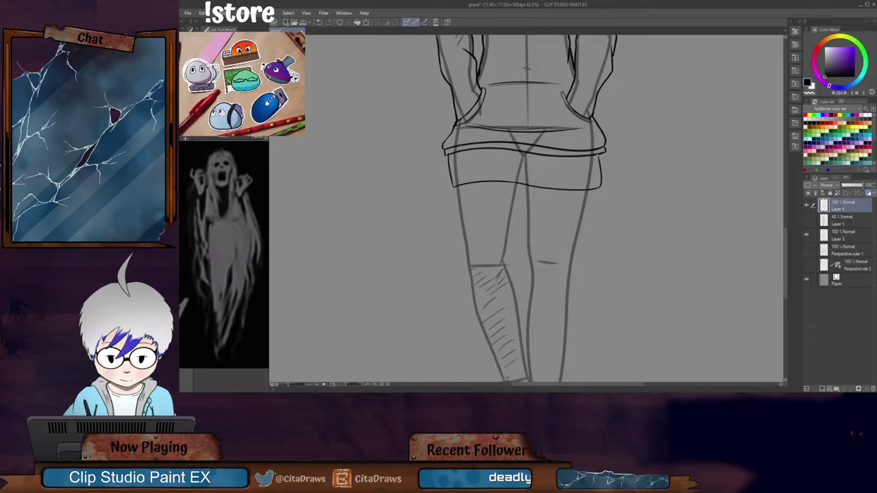
pyautogui.moveTo(600, 160)
pyautogui.mouseDown()
pyautogui.moveTo(598, 184)
pyautogui.moveTo(602, 159)
pyautogui.mouseUp()
pyautogui.hotkey('ctrl', 'z')
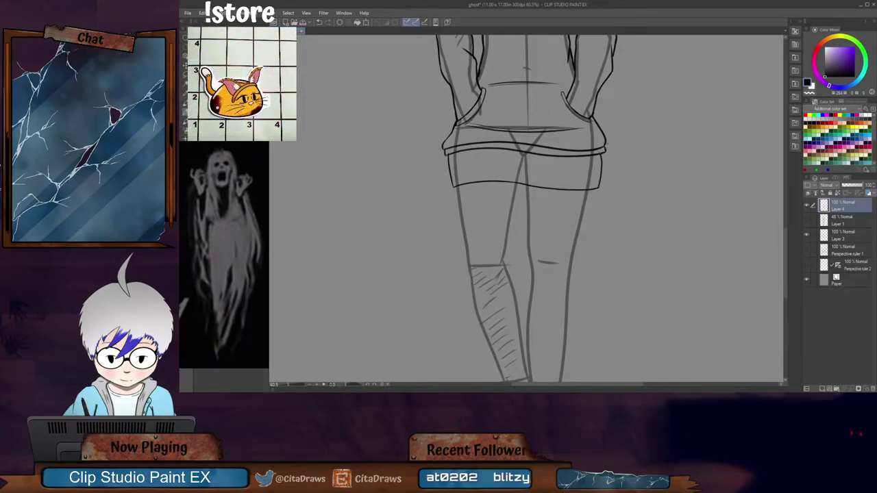
# Step: Trace the leg sketch below the skirt with dark lines: both sides of the right leg, the left leg's inner edge and the left thigh's outer edge
pyautogui.moveTo(786, 234); pyautogui.dragTo(785, 227)
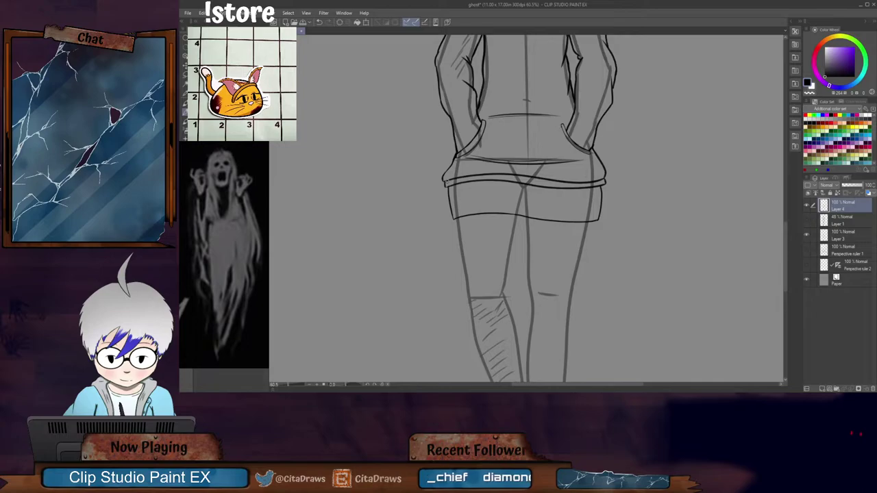
pyautogui.scroll(-4, 787, 254)
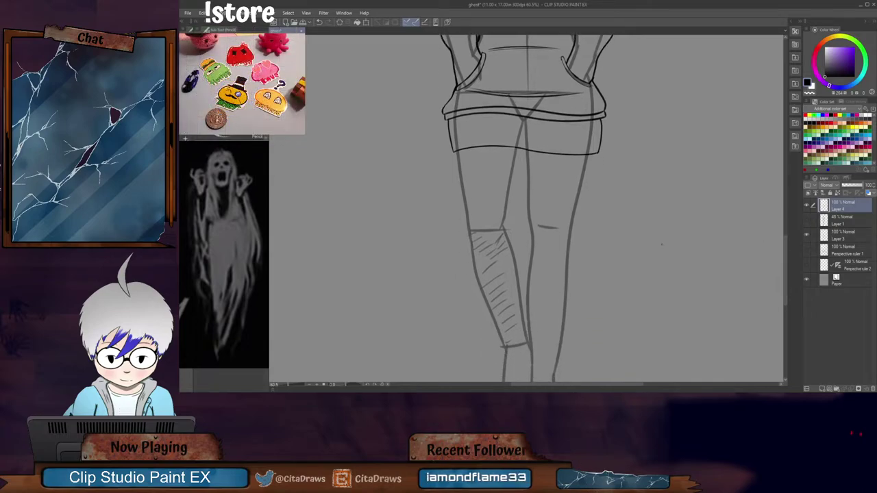
pyautogui.scroll(-2, 662, 245)
pyautogui.moveTo(787, 241); pyautogui.dragTo(786, 250)
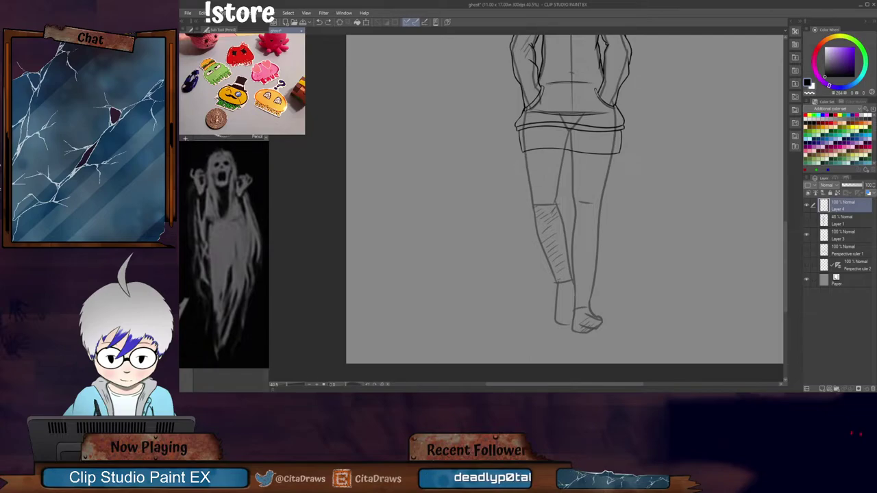
pyautogui.scroll(1, 636, 187)
pyautogui.moveTo(557, 143); pyautogui.dragTo(557, 268)
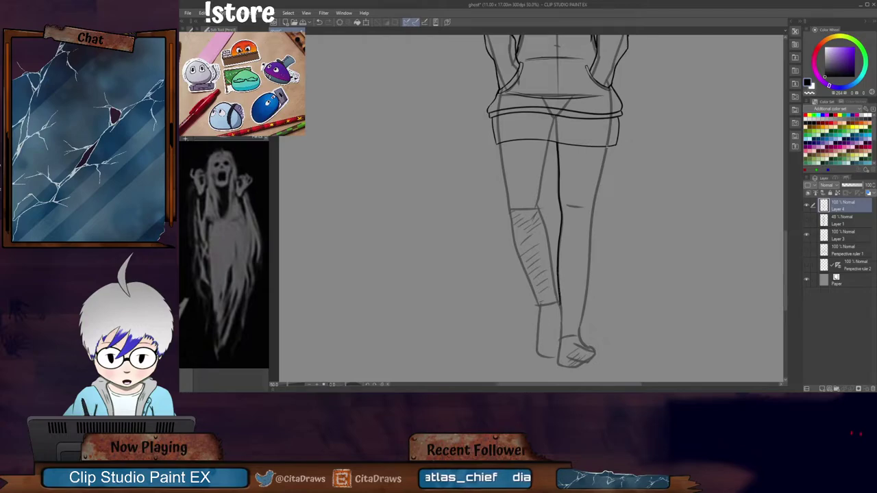
pyautogui.moveTo(607, 145); pyautogui.dragTo(589, 258)
pyautogui.moveTo(549, 146); pyautogui.dragTo(539, 189)
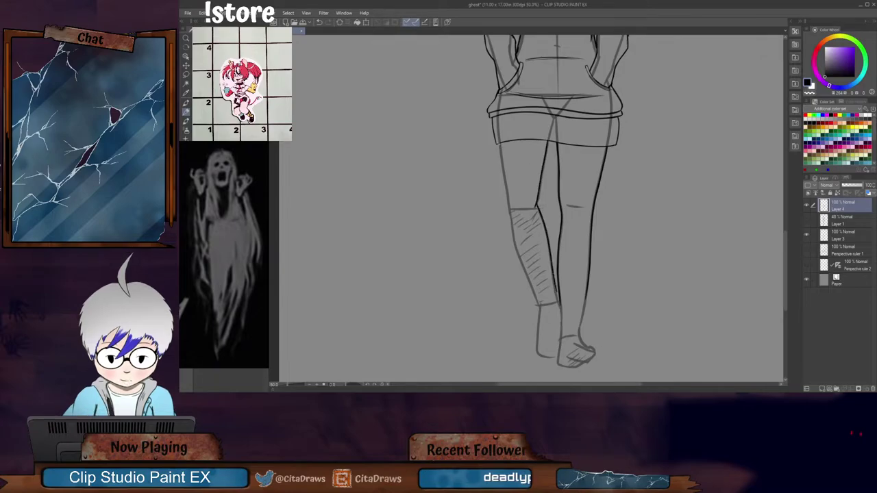
pyautogui.moveTo(499, 143); pyautogui.dragTo(505, 183)
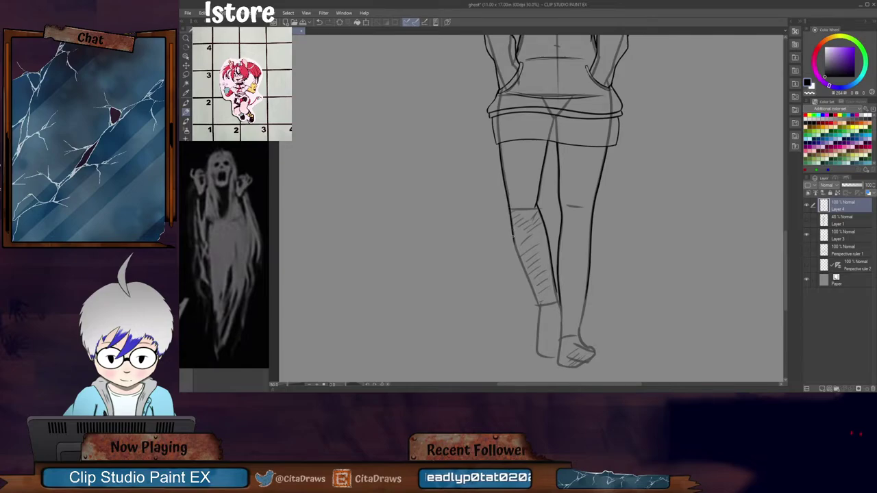
# Step: Ink the outer calf contour of the hatched left leg and add short crease marks at both knees
pyautogui.moveTo(521, 259); pyautogui.dragTo(535, 295)
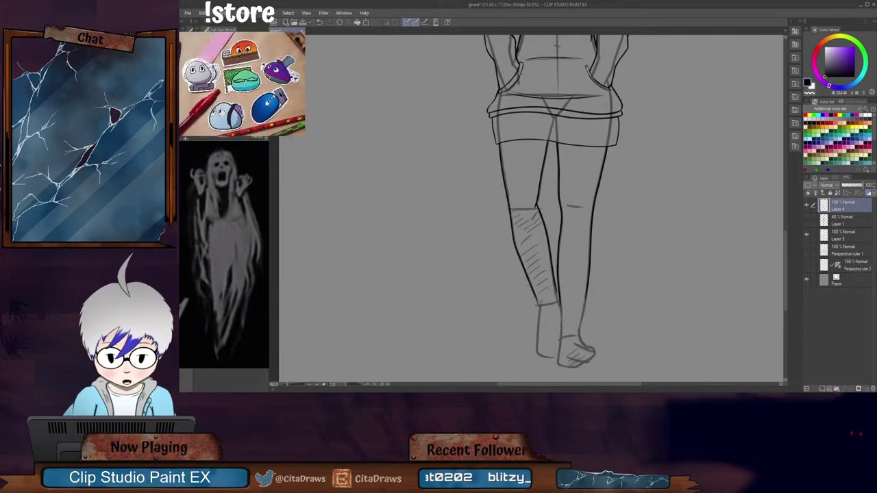
pyautogui.moveTo(570, 208); pyautogui.dragTo(580, 209)
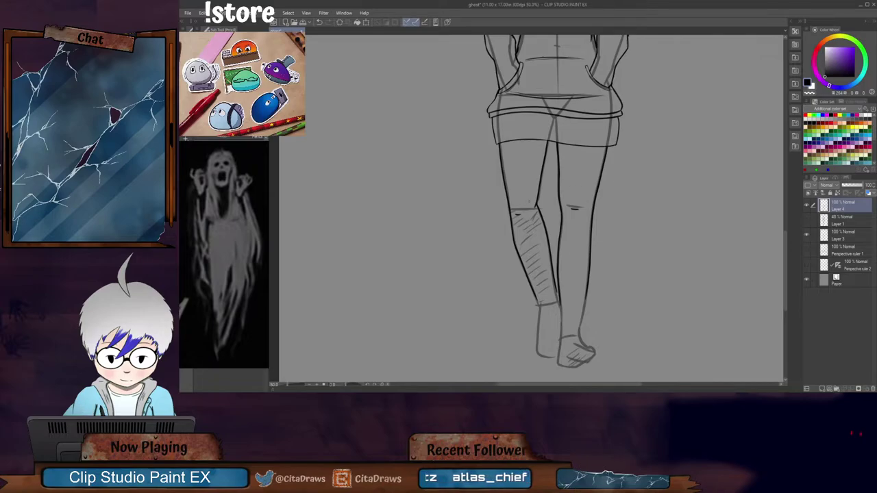
# Step: Ink curved cuff lines across the ankles of both legs
pyautogui.scroll(-2, 531, 208)
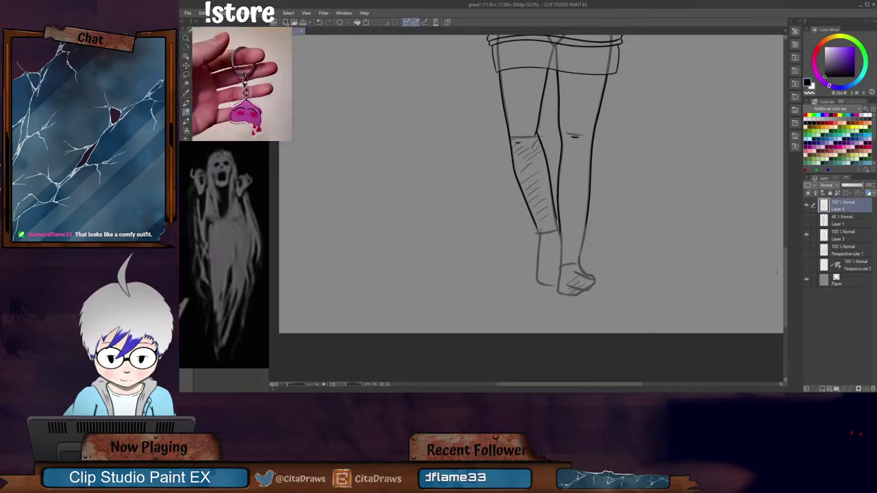
pyautogui.moveTo(785, 253); pyautogui.dragTo(785, 262)
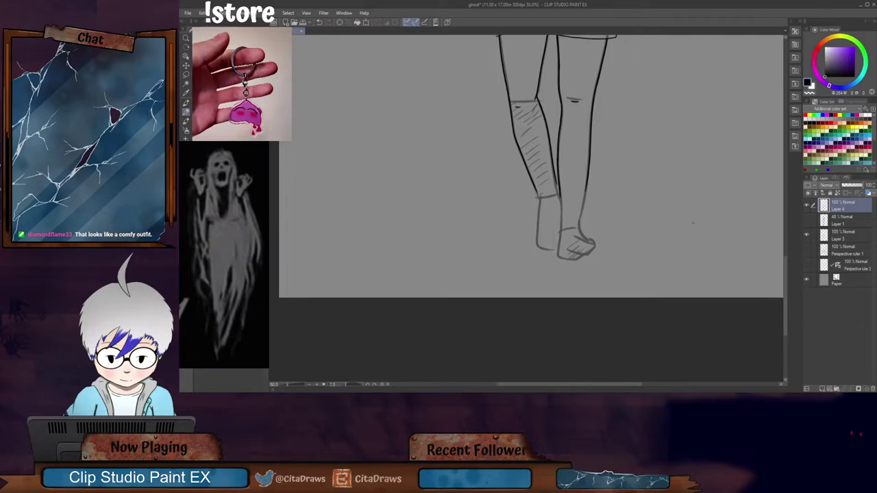
pyautogui.scroll(1, 576, 169)
pyautogui.scroll(1, 562, 190)
pyautogui.moveTo(547, 183)
pyautogui.mouseDown()
pyautogui.moveTo(553, 205)
pyautogui.moveTo(525, 212)
pyautogui.moveTo(553, 200)
pyautogui.mouseUp()
pyautogui.hotkey('ctrl', 'z')
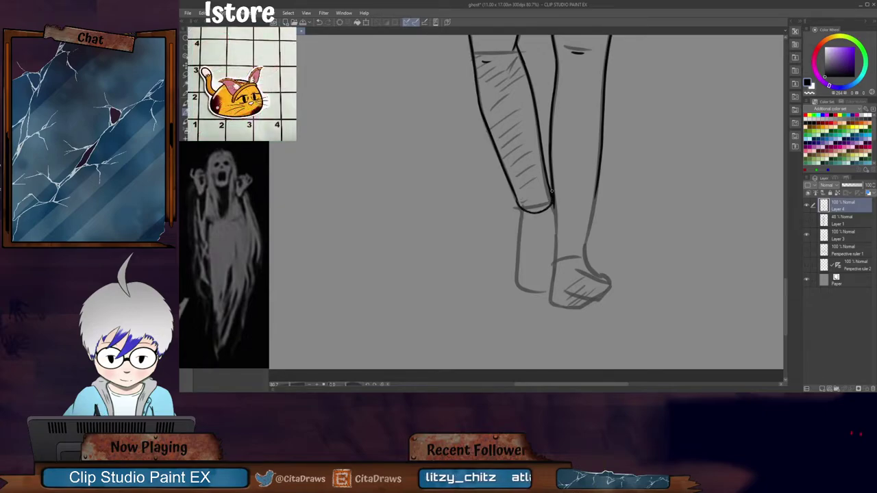
pyautogui.moveTo(555, 206)
pyautogui.mouseDown()
pyautogui.moveTo(595, 203)
pyautogui.moveTo(596, 192)
pyautogui.moveTo(595, 200)
pyautogui.mouseUp()
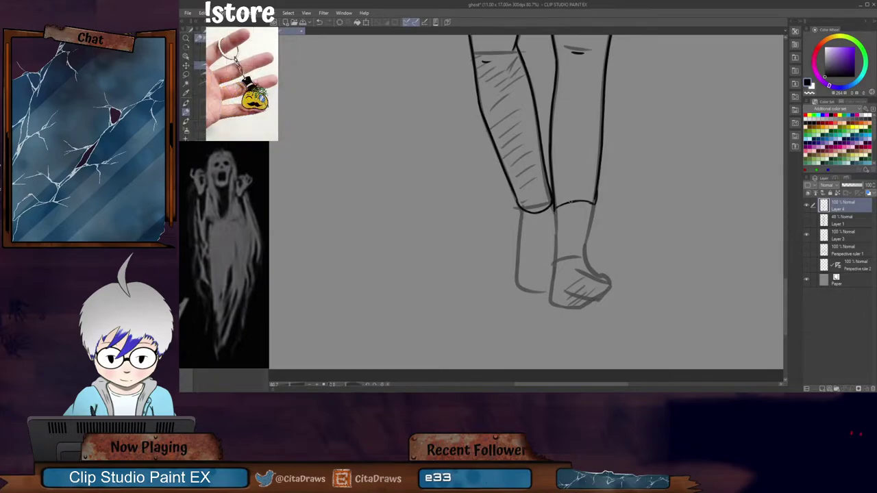
# Step: Ink the left foot's outline from the ankle down and around the rounded bottom edge
pyautogui.scroll(-2, 526, 205)
pyautogui.scroll(2, 526, 206)
pyautogui.scroll(1, 529, 220)
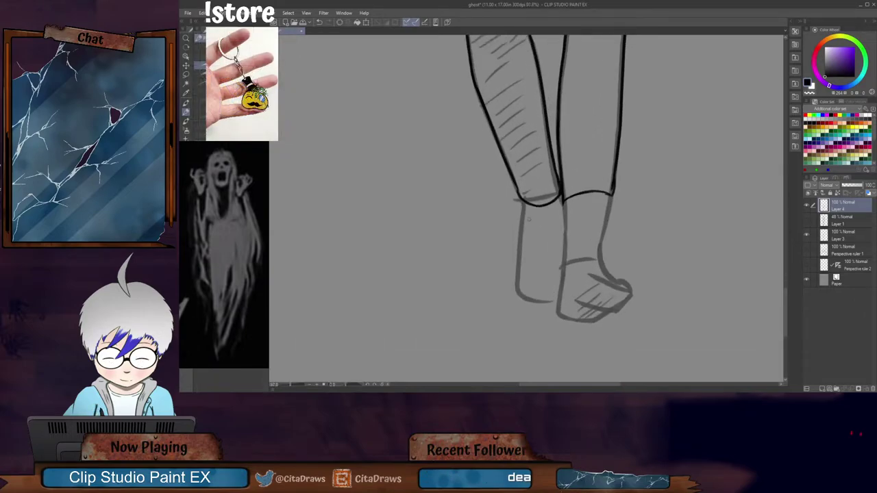
pyautogui.scroll(1, 529, 219)
pyautogui.moveTo(523, 201); pyautogui.dragTo(521, 296)
pyautogui.hotkey('ctrl', 'z')
pyautogui.moveTo(518, 260)
pyautogui.mouseDown()
pyautogui.moveTo(519, 297)
pyautogui.moveTo(515, 287)
pyautogui.moveTo(534, 303)
pyautogui.moveTo(546, 297)
pyautogui.moveTo(528, 305)
pyautogui.moveTo(548, 305)
pyautogui.mouseUp()
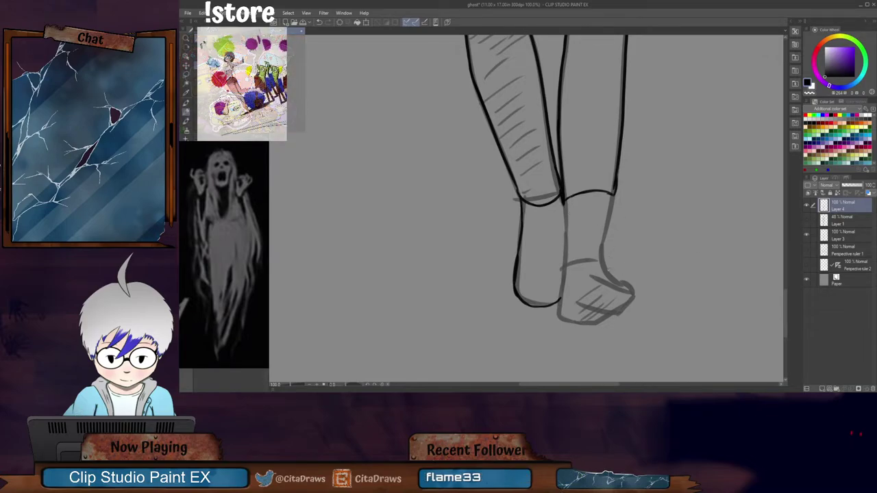
# Step: Ink the right foot's shoe outline over the sketch, covering the top edge, toe and underside
pyautogui.moveTo(591, 280); pyautogui.dragTo(601, 277)
pyautogui.hotkey('ctrl', 'z')
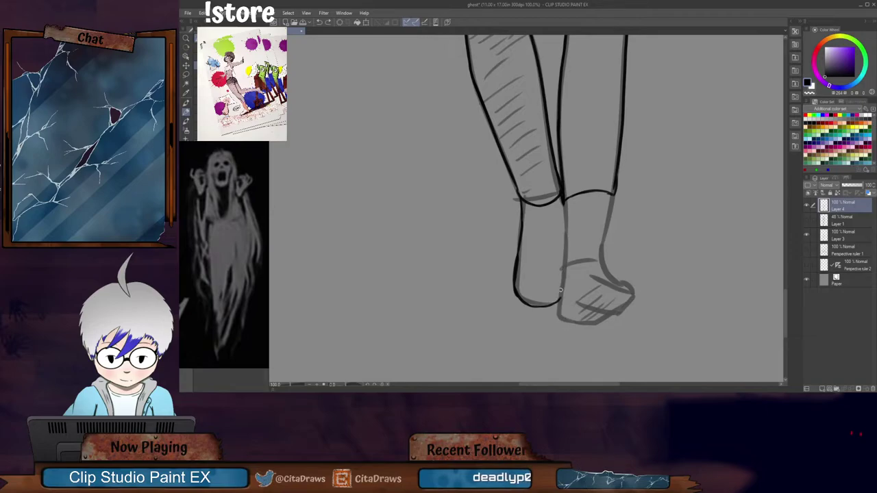
pyautogui.moveTo(562, 271)
pyautogui.mouseDown()
pyautogui.moveTo(561, 294)
pyautogui.moveTo(562, 281)
pyautogui.moveTo(567, 290)
pyautogui.moveTo(587, 273)
pyautogui.moveTo(633, 289)
pyautogui.moveTo(604, 317)
pyautogui.mouseUp()
pyautogui.hotkey('ctrl', 'z')
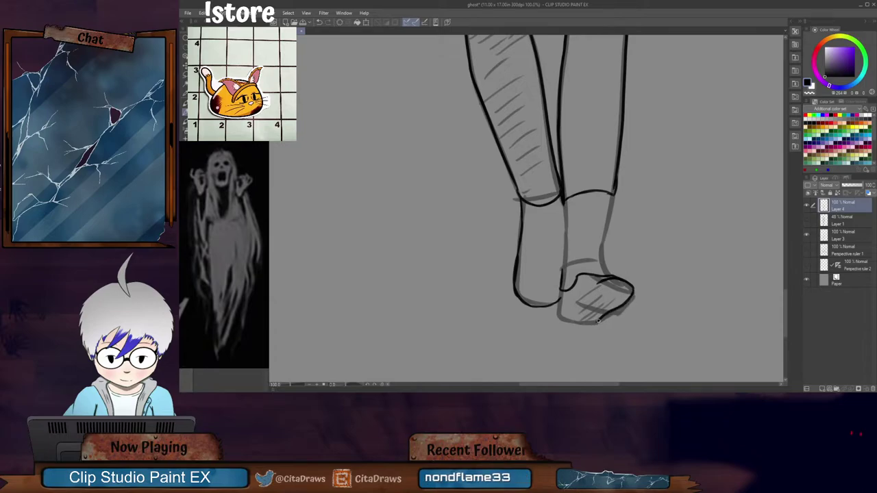
pyautogui.moveTo(601, 321); pyautogui.dragTo(568, 320)
pyautogui.moveTo(590, 288)
pyautogui.mouseDown()
pyautogui.moveTo(562, 318)
pyautogui.moveTo(594, 323)
pyautogui.mouseUp()
pyautogui.hotkey('ctrl', 'z')
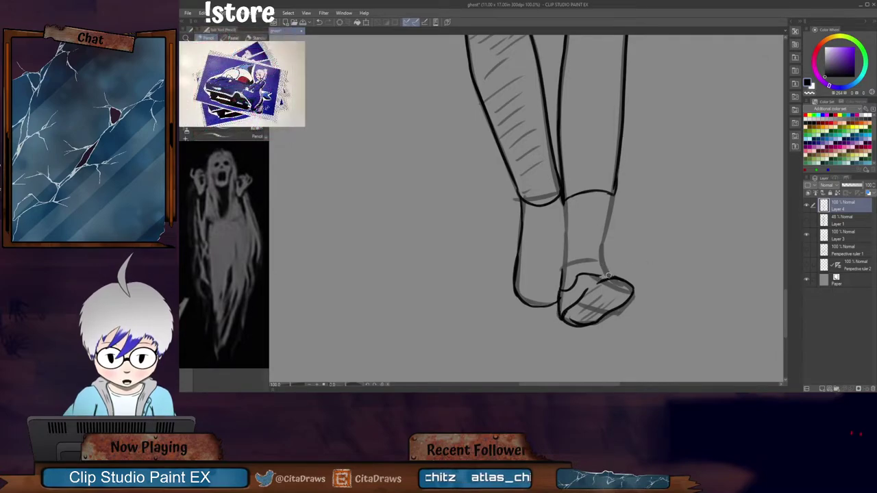
# Step: Draw the inner sole contour on the right shoe and add short tread marks inside it
pyautogui.moveTo(596, 277)
pyautogui.mouseDown()
pyautogui.moveTo(616, 275)
pyautogui.moveTo(635, 288)
pyautogui.moveTo(602, 275)
pyautogui.mouseUp()
pyautogui.hotkey('ctrl', 'z')
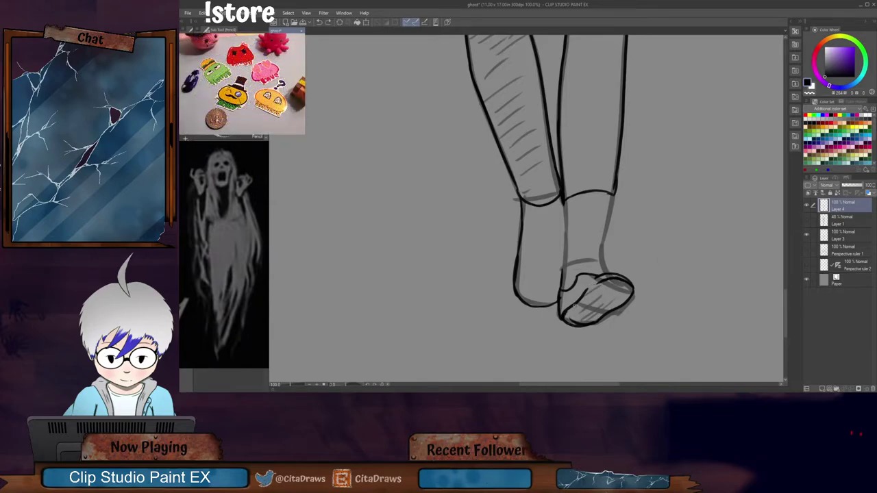
pyautogui.moveTo(560, 314)
pyautogui.mouseDown()
pyautogui.moveTo(590, 284)
pyautogui.moveTo(622, 282)
pyautogui.mouseUp()
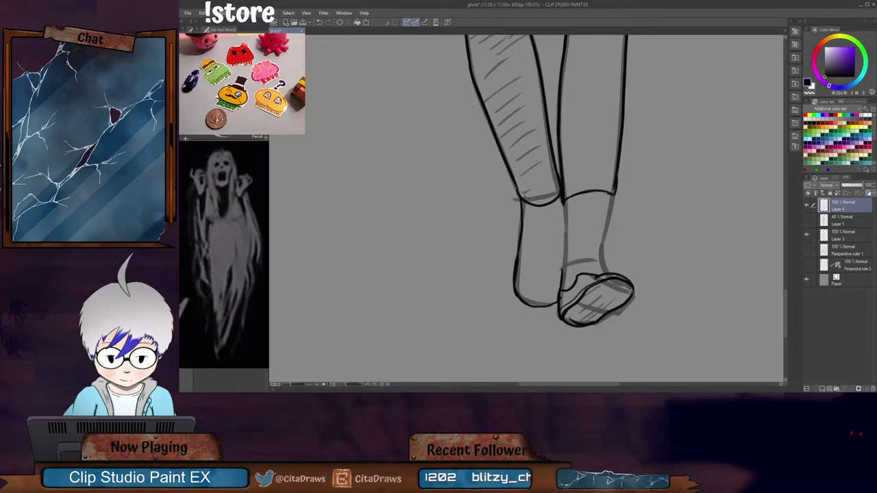
pyautogui.moveTo(602, 287)
pyautogui.mouseDown()
pyautogui.moveTo(614, 292)
pyautogui.moveTo(591, 320)
pyautogui.mouseUp()
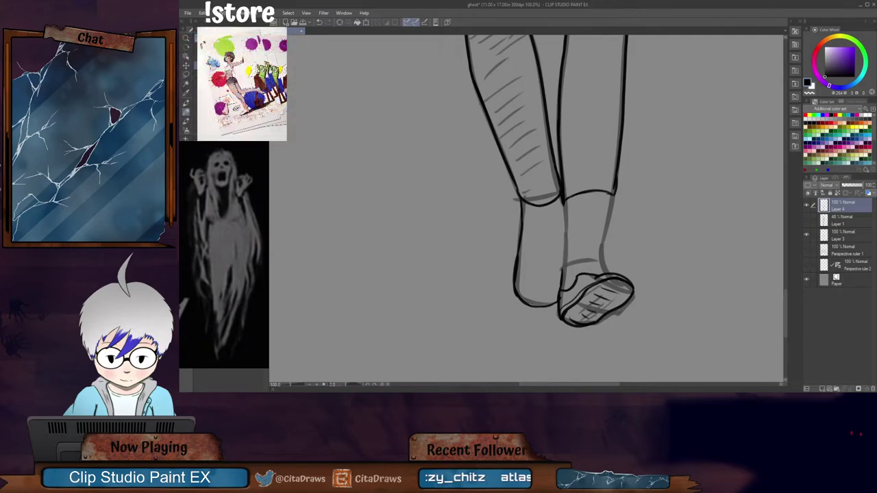
pyautogui.moveTo(581, 281); pyautogui.dragTo(599, 274)
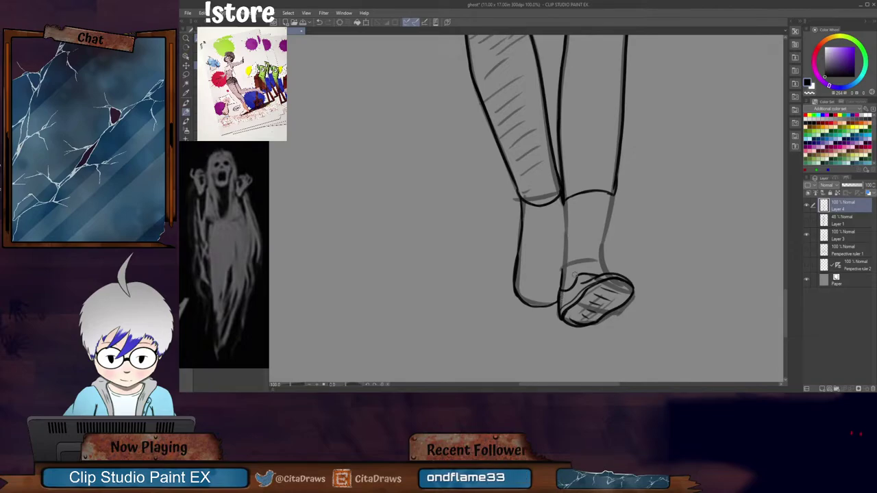
# Step: Erase the cuff line on the left ankle and ink the right ankle's outer contour down to the foot
pyautogui.moveTo(523, 194); pyautogui.dragTo(536, 205)
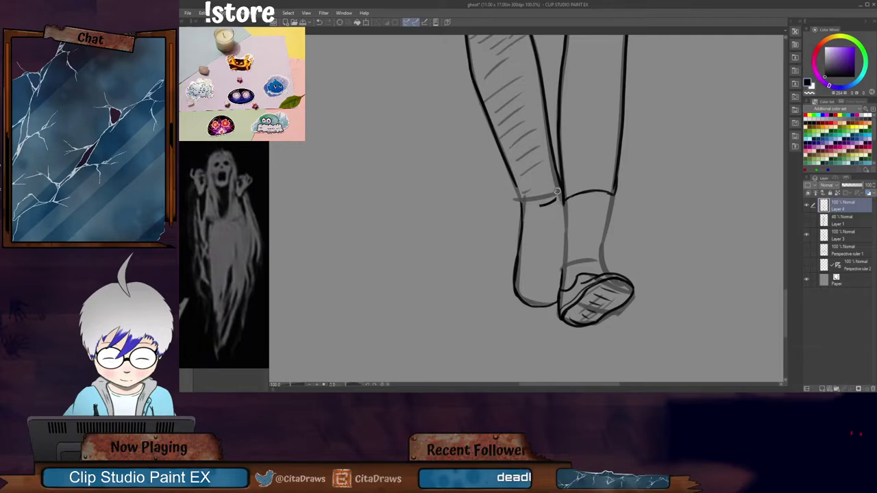
pyautogui.moveTo(550, 197); pyautogui.dragTo(539, 205)
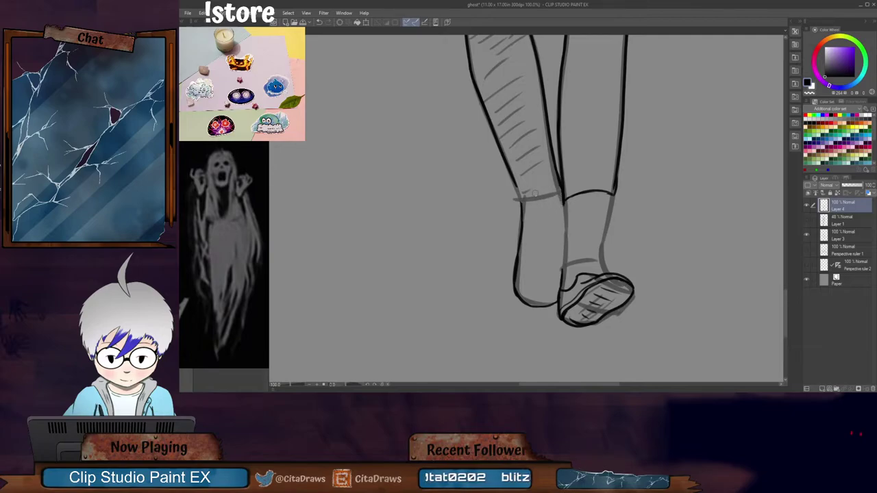
pyautogui.moveTo(615, 191); pyautogui.dragTo(605, 271)
# Step: Lasso the front of the right shoe, transform it slightly up and outward, and clear the selection
pyautogui.scroll(-3, 605, 267)
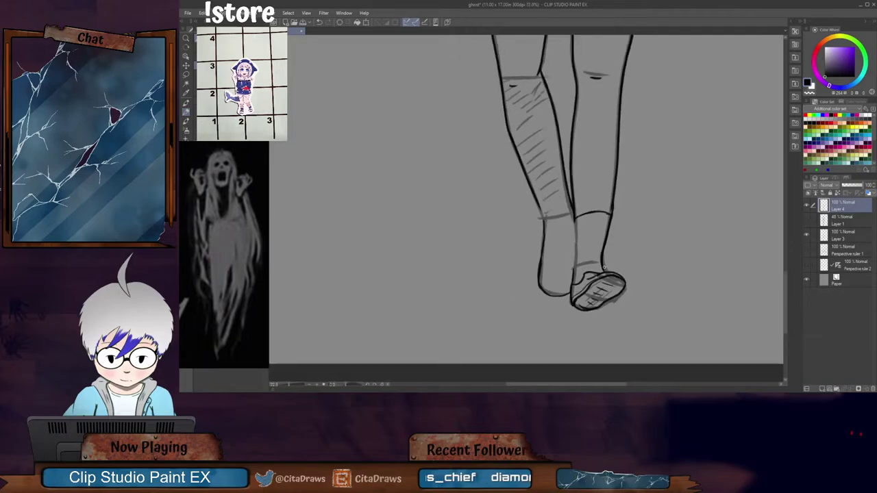
pyautogui.scroll(-2, 604, 269)
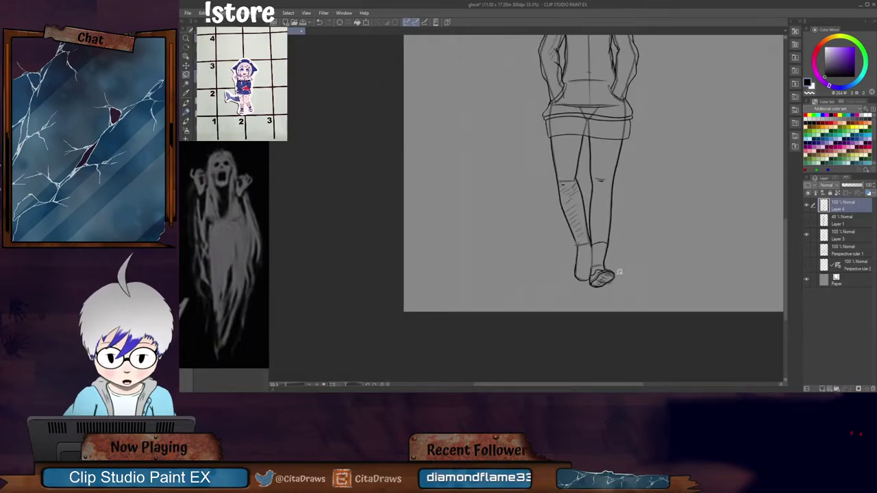
pyautogui.scroll(3, 616, 271)
pyautogui.scroll(1, 613, 266)
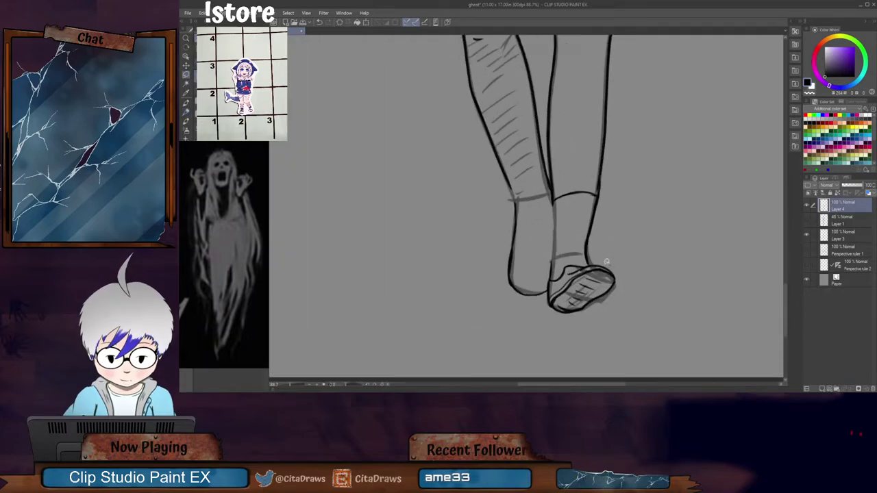
pyautogui.moveTo(560, 264)
pyautogui.mouseDown()
pyautogui.moveTo(574, 300)
pyautogui.moveTo(598, 305)
pyautogui.moveTo(621, 283)
pyautogui.mouseUp()
pyautogui.click(617, 318)
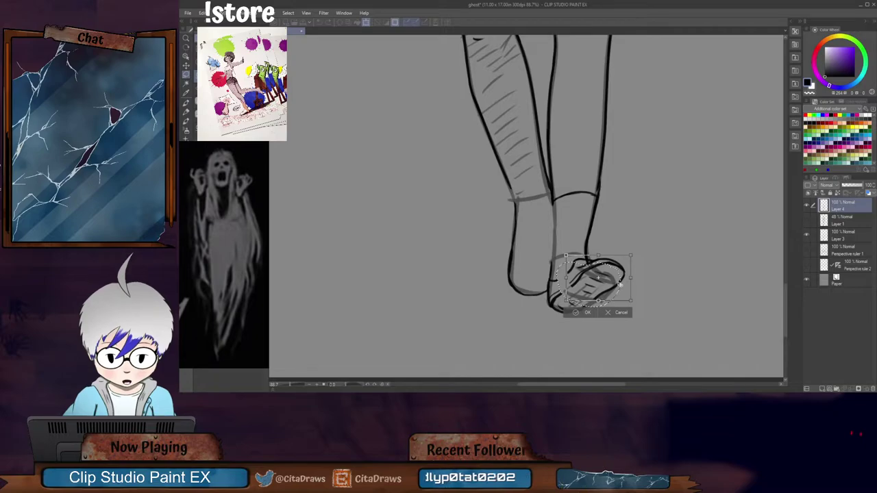
pyautogui.click(588, 313)
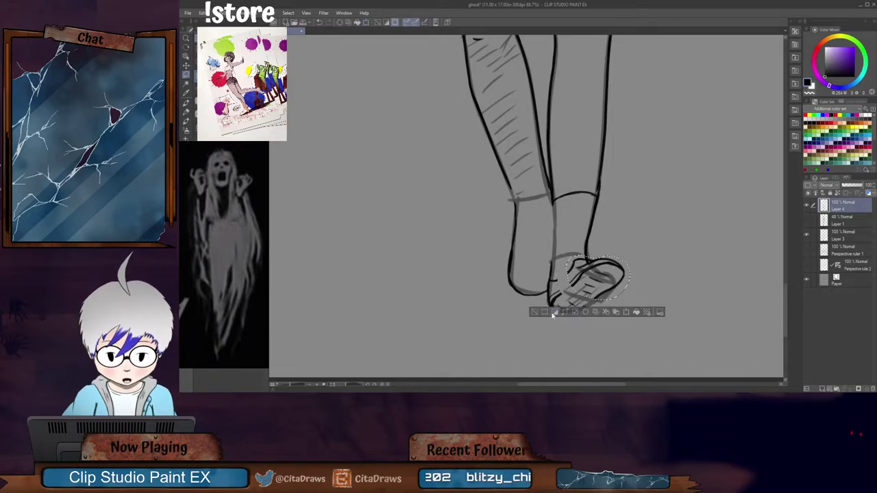
pyautogui.click(535, 312)
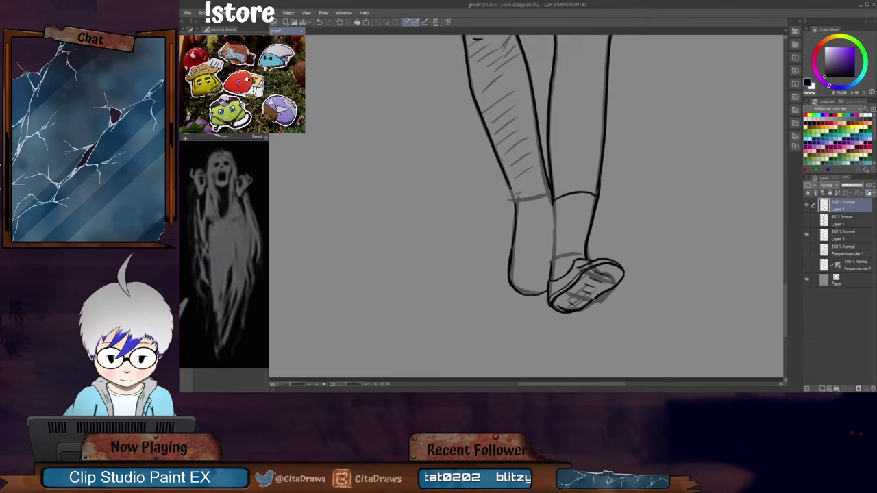
# Step: Ink the right ankle's inner contour down to the foot and erase the cuff line across that ankle
pyautogui.moveTo(554, 202); pyautogui.dragTo(552, 260)
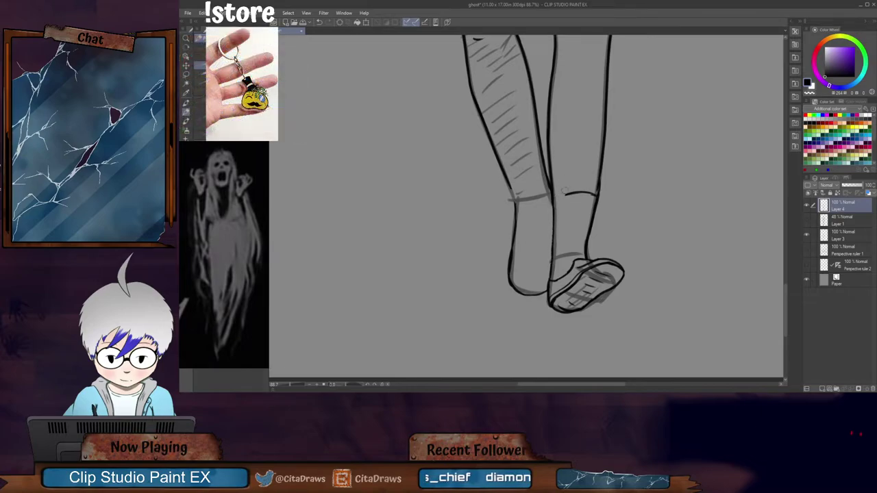
pyautogui.moveTo(565, 191)
pyautogui.mouseDown()
pyautogui.moveTo(574, 200)
pyautogui.moveTo(580, 188)
pyautogui.moveTo(592, 202)
pyautogui.mouseUp()
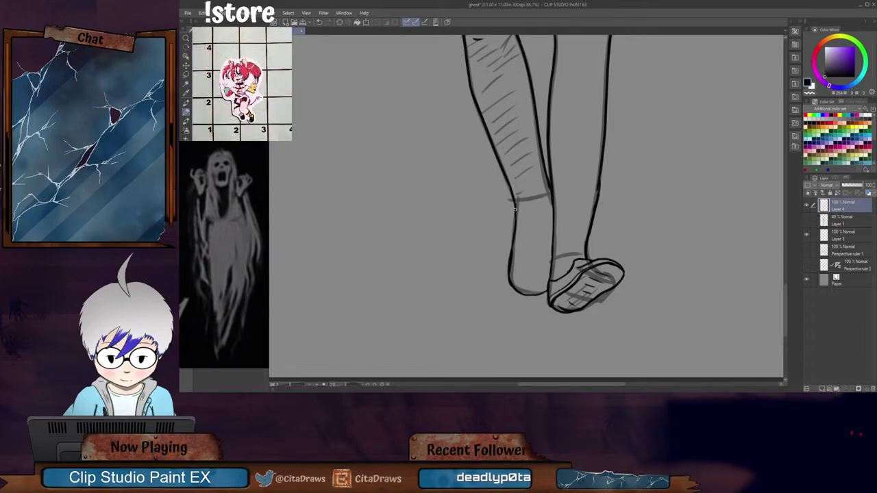
# Step: Draw an arched cuff edge with small folded corners at the left ankle
pyautogui.moveTo(519, 201)
pyautogui.mouseDown()
pyautogui.moveTo(520, 216)
pyautogui.moveTo(547, 193)
pyautogui.moveTo(553, 207)
pyautogui.moveTo(551, 196)
pyautogui.mouseUp()
pyautogui.hotkey('ctrl', 'z')
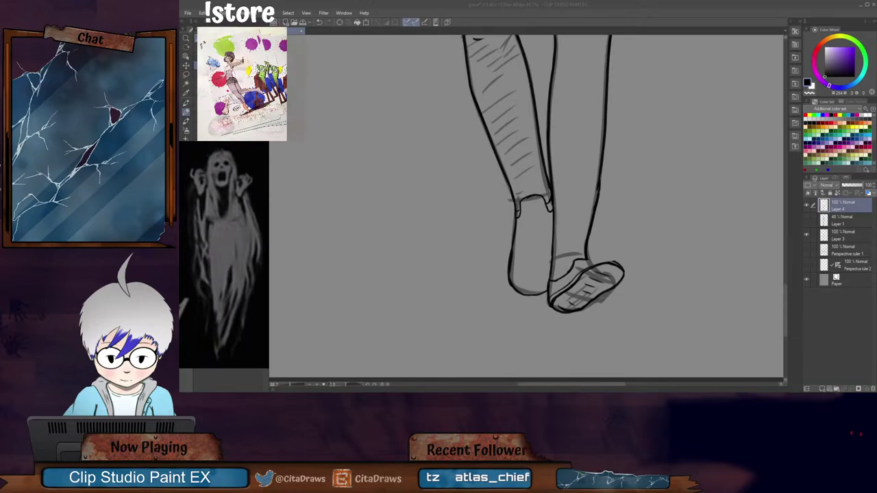
# Step: Erase the inked sole of the right shoe and refine the bottom edge of the left foot
pyautogui.click(614, 262)
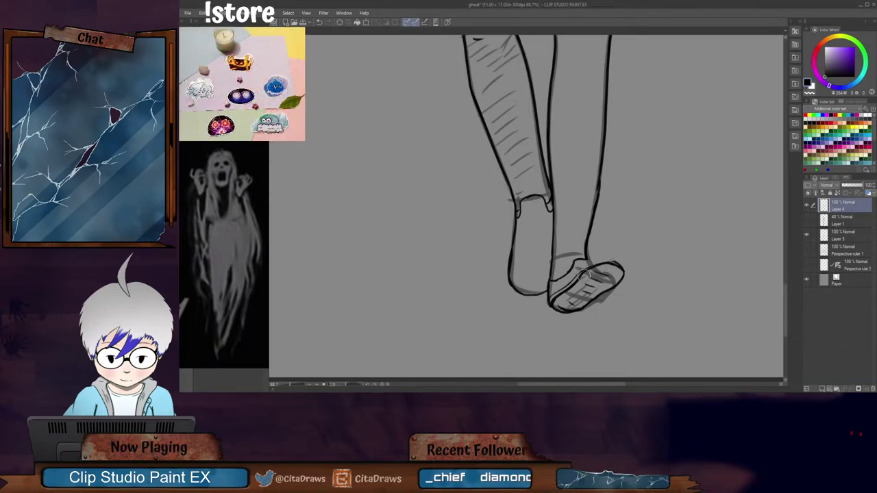
pyautogui.moveTo(588, 270)
pyautogui.mouseDown()
pyautogui.moveTo(629, 273)
pyautogui.moveTo(541, 313)
pyautogui.moveTo(555, 299)
pyautogui.mouseUp()
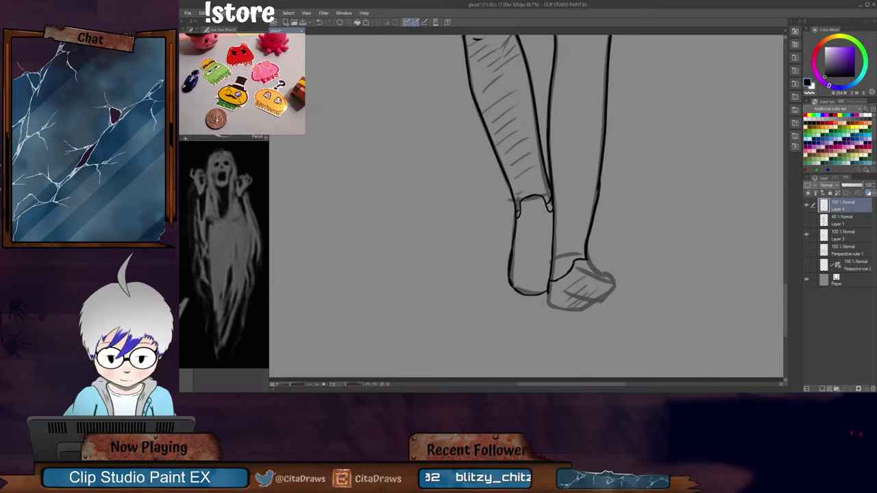
pyautogui.moveTo(514, 287); pyautogui.dragTo(522, 291)
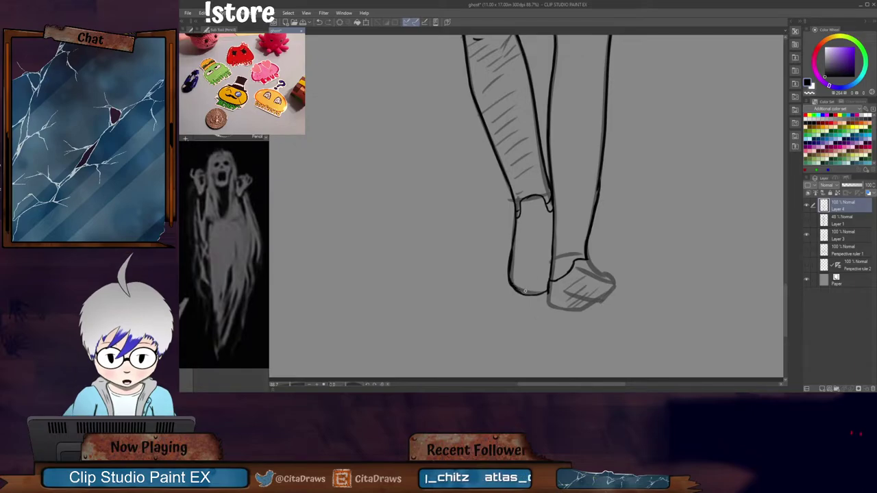
pyautogui.moveTo(525, 292); pyautogui.dragTo(546, 289)
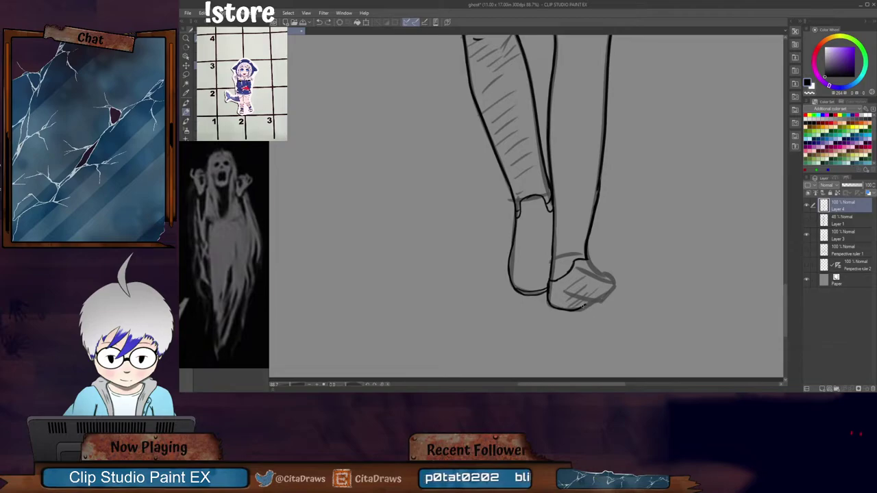
# Step: Redraw the right foot's underside and rounded toe contour, connecting it to the outer ankle line
pyautogui.moveTo(590, 304); pyautogui.dragTo(605, 298)
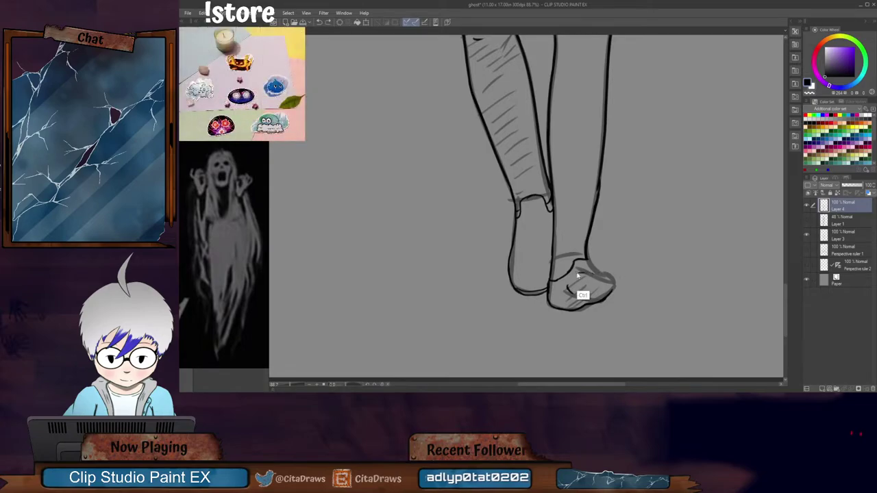
pyautogui.moveTo(591, 291); pyautogui.dragTo(568, 301)
pyautogui.moveTo(585, 269)
pyautogui.mouseDown()
pyautogui.moveTo(576, 274)
pyautogui.moveTo(597, 280)
pyautogui.mouseUp()
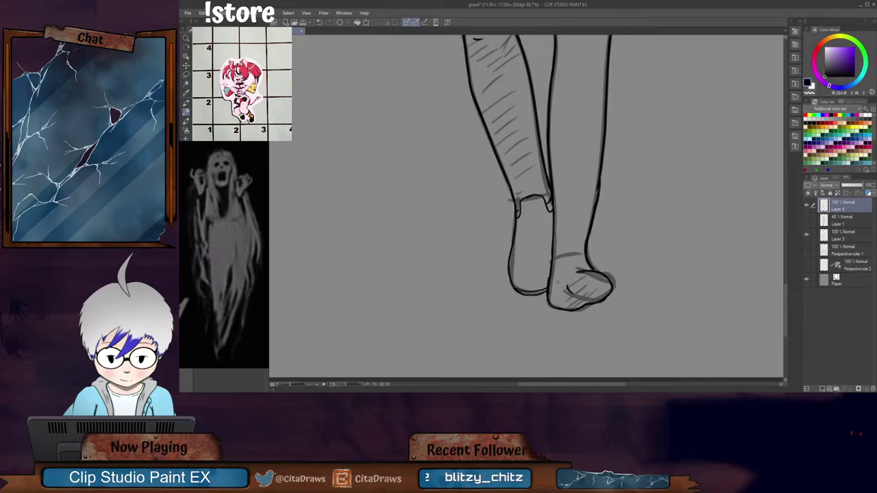
# Step: Redraw the right foot's instep line and add a curved sole contour across the foot
pyautogui.moveTo(556, 282); pyautogui.dragTo(576, 264)
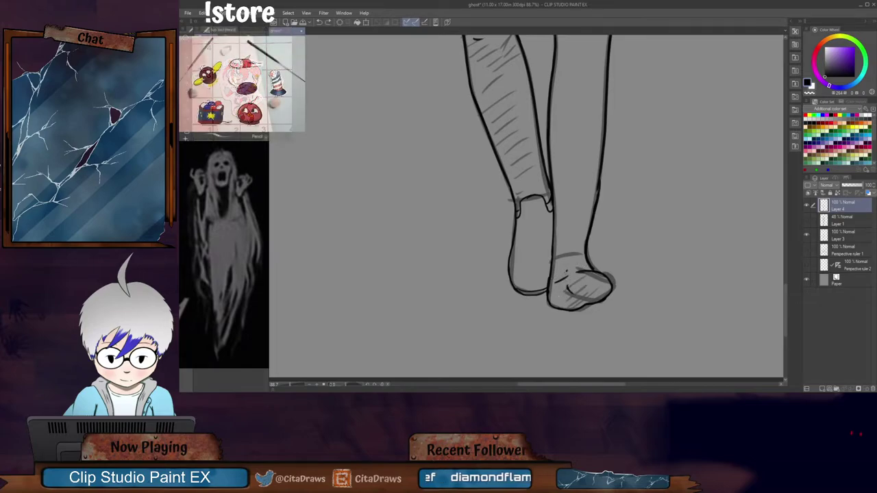
pyautogui.moveTo(567, 273); pyautogui.dragTo(550, 283)
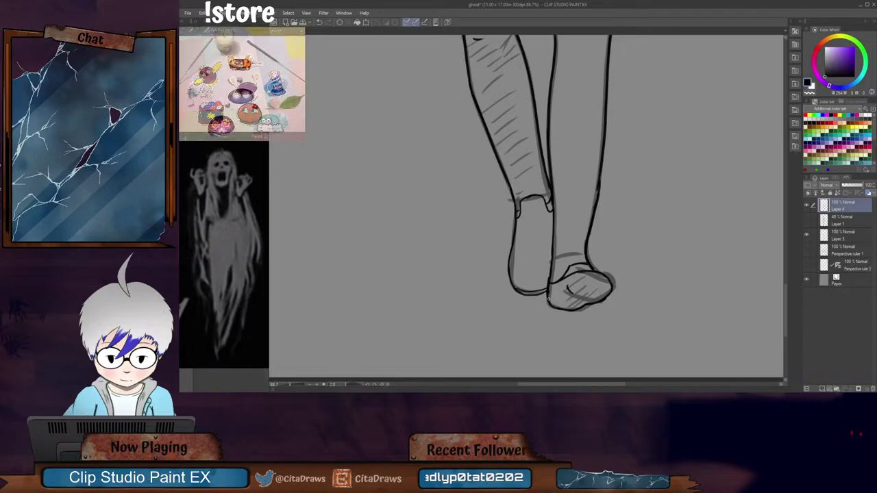
pyautogui.moveTo(556, 292); pyautogui.dragTo(599, 281)
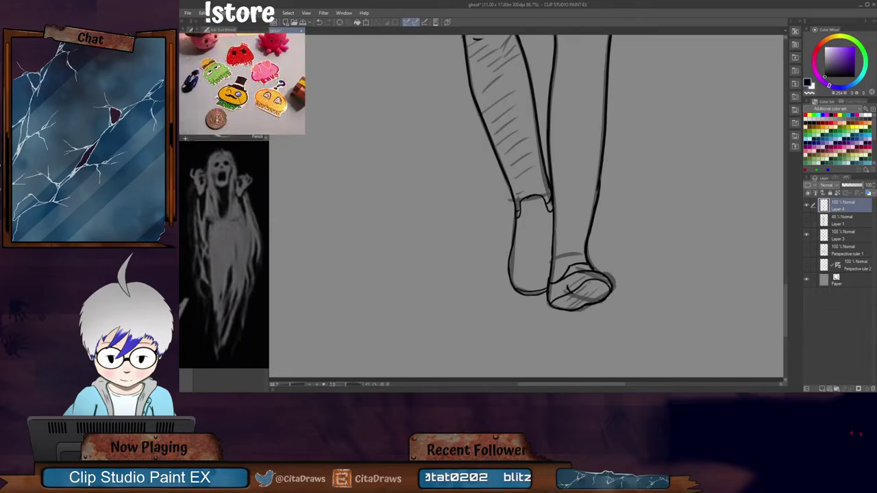
# Step: Undo the sole contour across the right foot, and ink a short toe line and a second band line across the instep
pyautogui.hotkey('ctrl', 'z')
pyautogui.hotkey('ctrl', 'z')
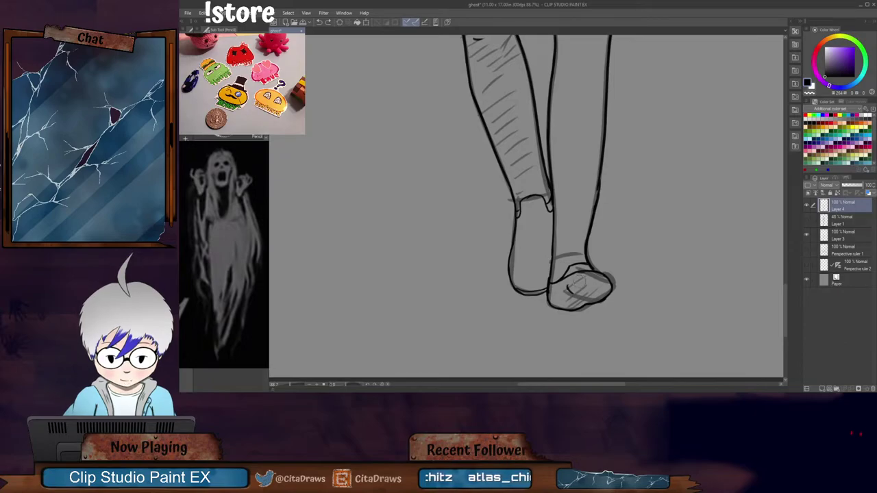
pyautogui.moveTo(580, 283); pyautogui.dragTo(563, 299)
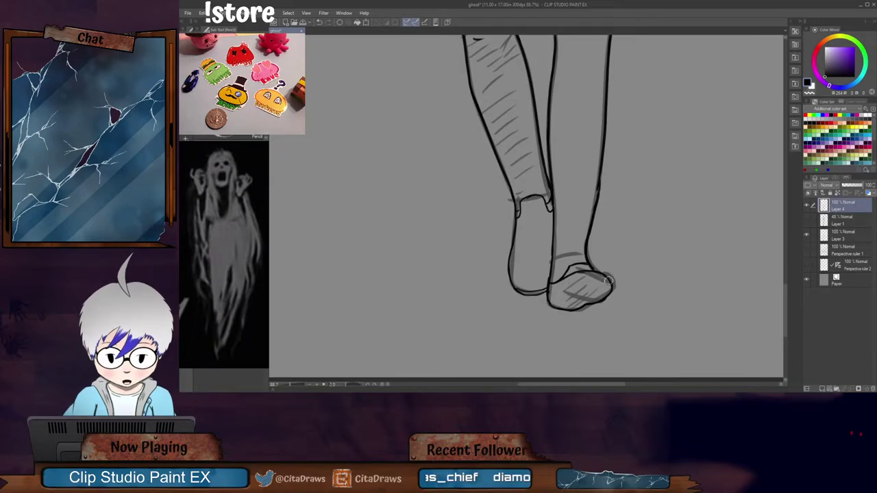
pyautogui.moveTo(575, 284); pyautogui.dragTo(558, 296)
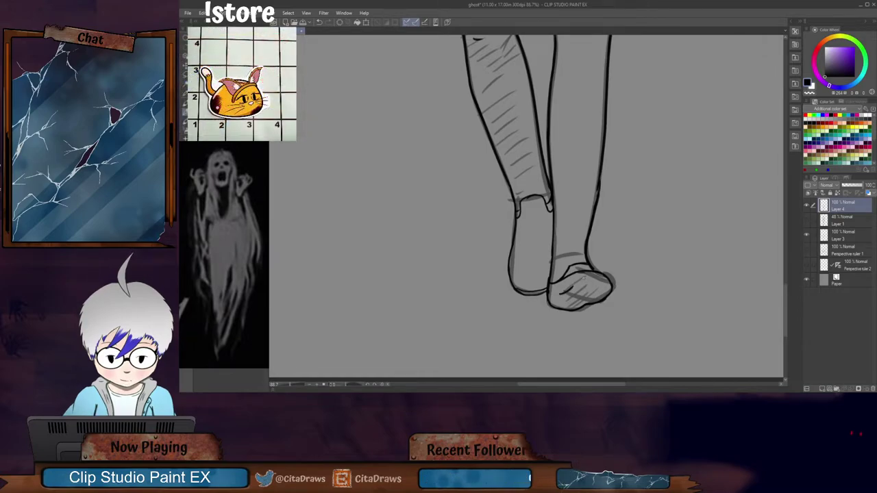
pyautogui.moveTo(569, 268); pyautogui.dragTo(562, 274)
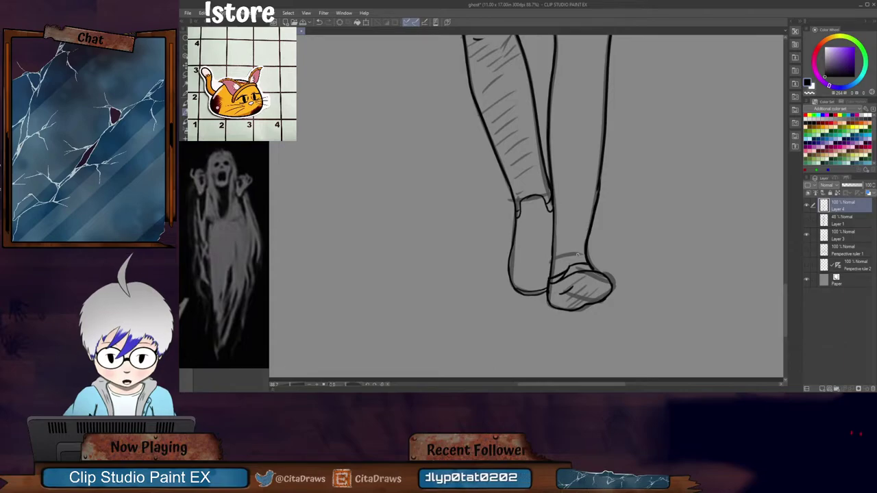
# Step: Ink the face outline over the head sketch, running down both cheeks and meeting at the chin
pyautogui.scroll(-5, 578, 255)
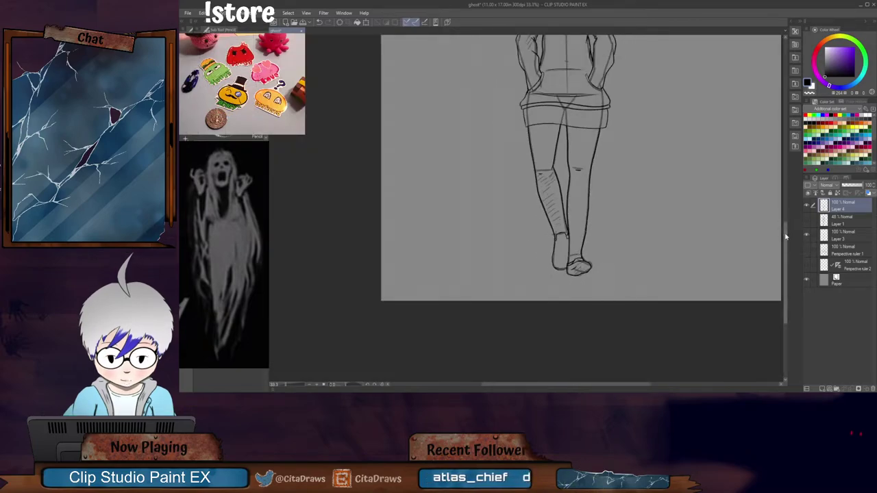
pyautogui.moveTo(786, 238); pyautogui.dragTo(805, 153)
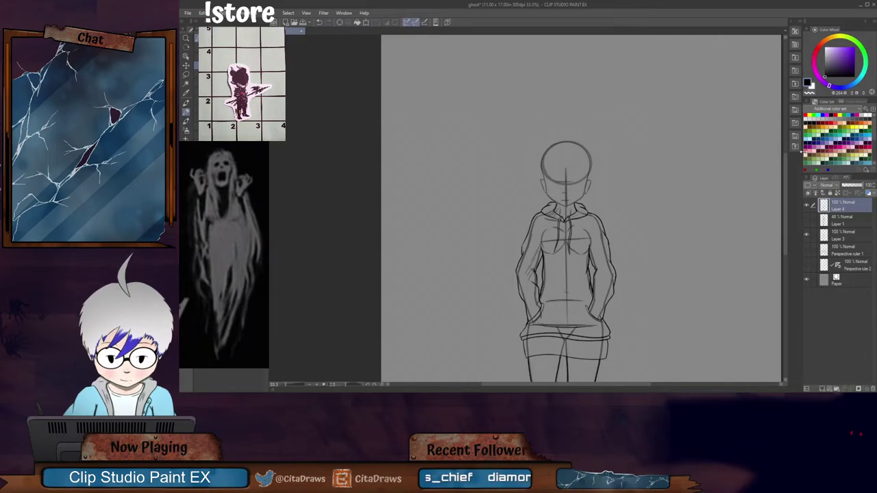
pyautogui.moveTo(786, 210); pyautogui.dragTo(786, 199)
pyautogui.moveTo(606, 386); pyautogui.dragTo(623, 386)
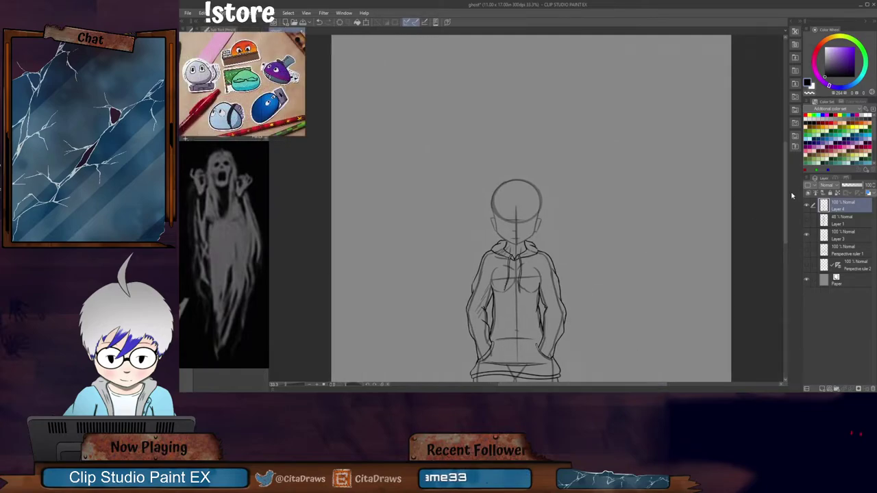
pyautogui.moveTo(787, 201); pyautogui.dragTo(787, 211)
pyautogui.scroll(5, 528, 180)
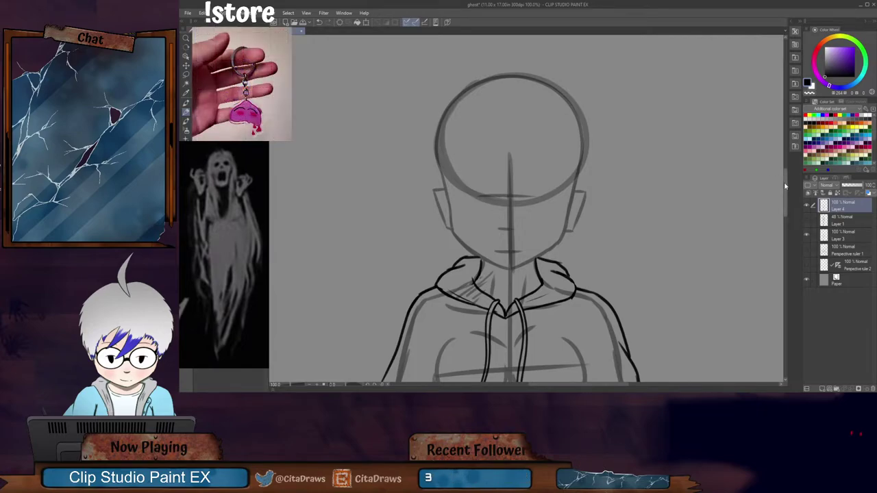
pyautogui.moveTo(786, 185); pyautogui.dragTo(785, 192)
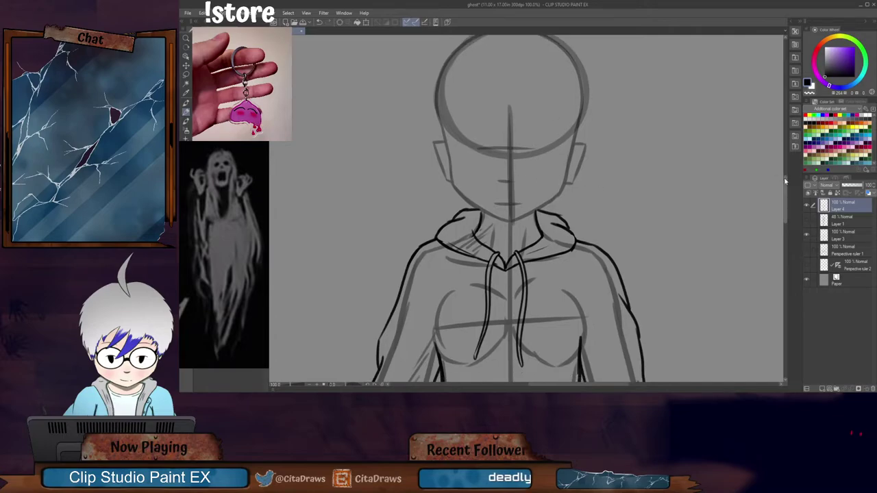
pyautogui.scroll(2, 472, 199)
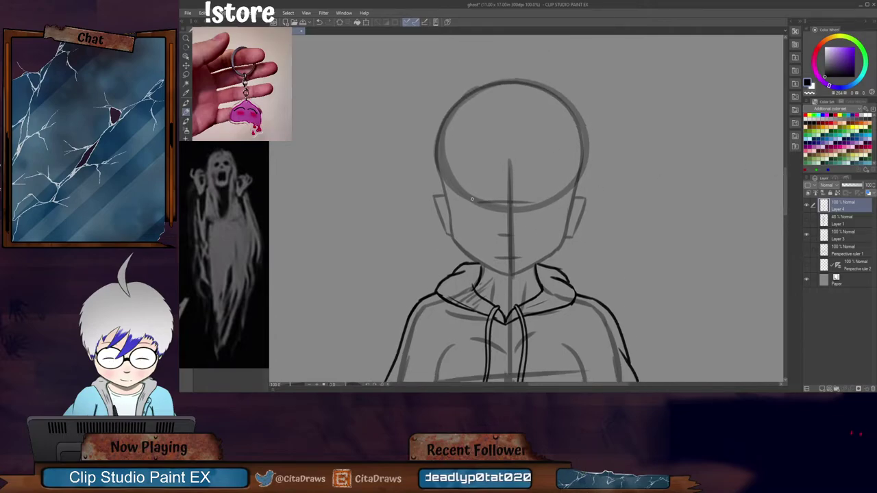
pyautogui.scroll(-2, 745, 183)
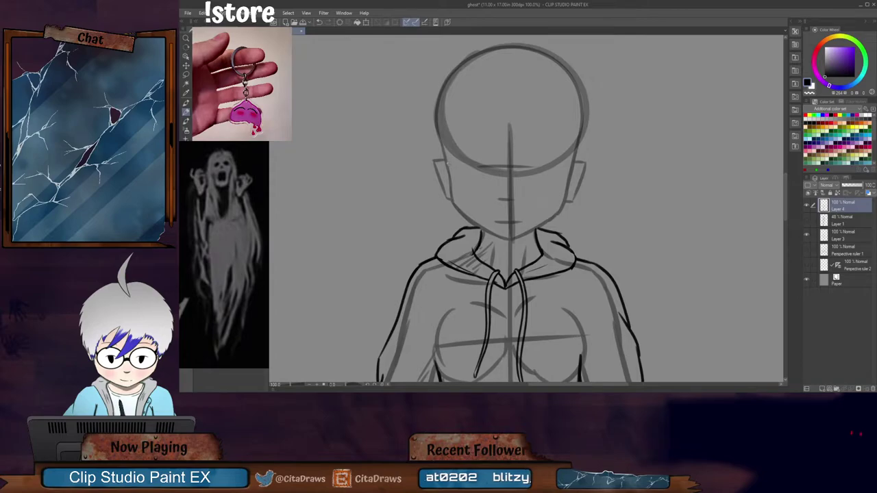
pyautogui.moveTo(450, 195)
pyautogui.mouseDown()
pyautogui.moveTo(463, 216)
pyautogui.moveTo(508, 238)
pyautogui.mouseUp()
pyautogui.hotkey('ctrl', 'z')
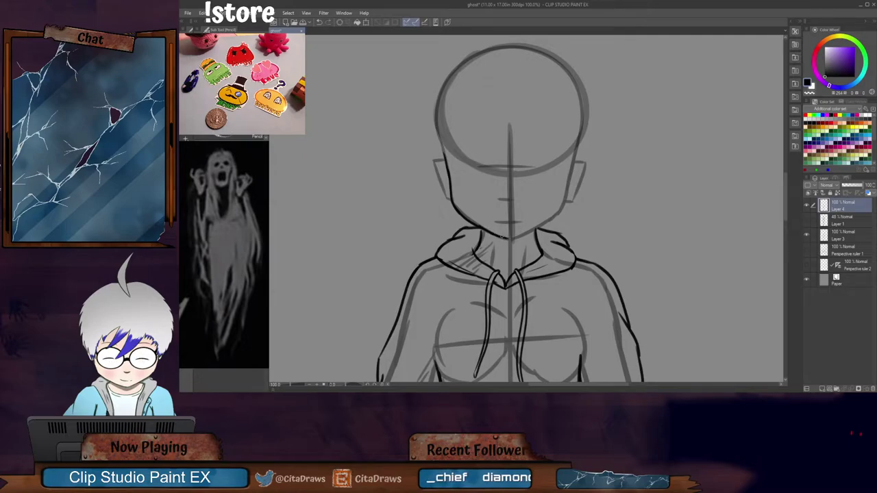
pyautogui.moveTo(576, 154); pyautogui.dragTo(558, 215)
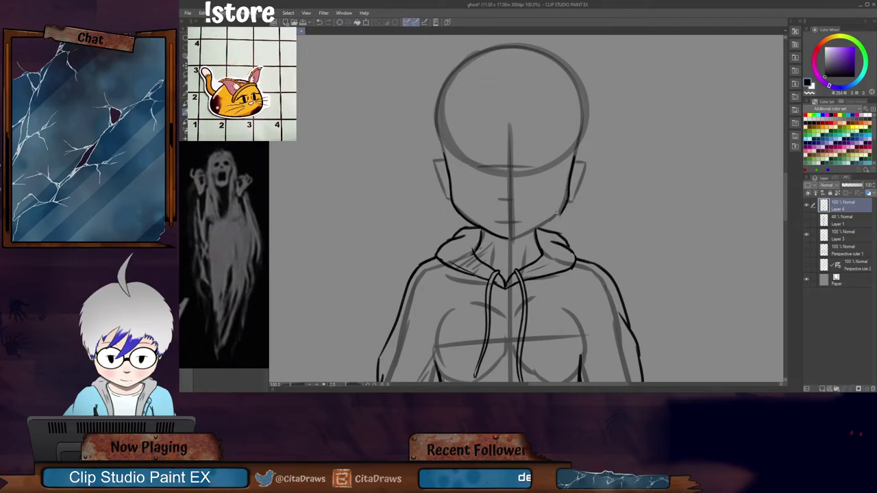
pyautogui.moveTo(508, 238); pyautogui.dragTo(558, 211)
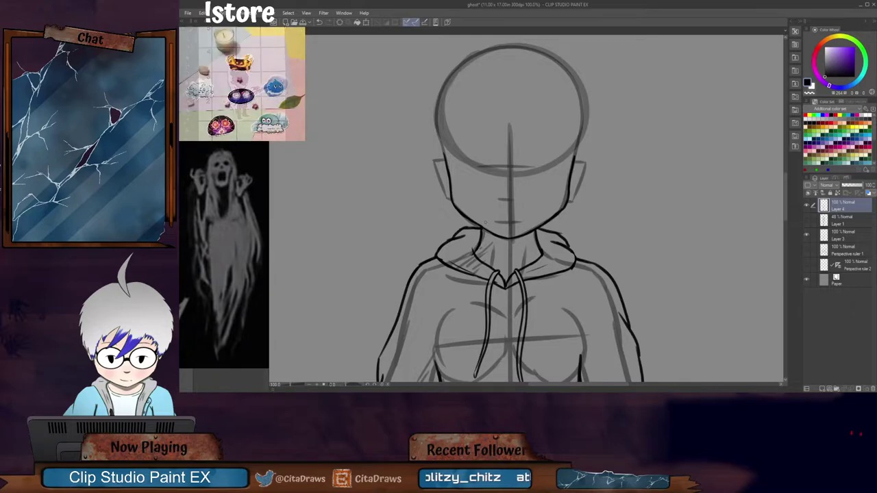
pyautogui.moveTo(581, 163); pyautogui.dragTo(579, 176)
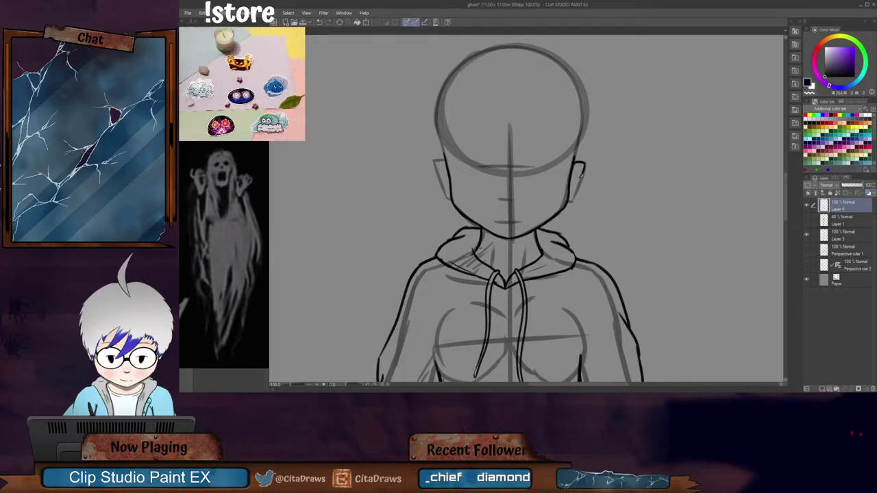
pyautogui.moveTo(581, 176); pyautogui.dragTo(570, 203)
pyautogui.hotkey('ctrl', 'z')
pyautogui.hotkey('ctrl', 'z')
pyautogui.hotkey('ctrl', 'z')
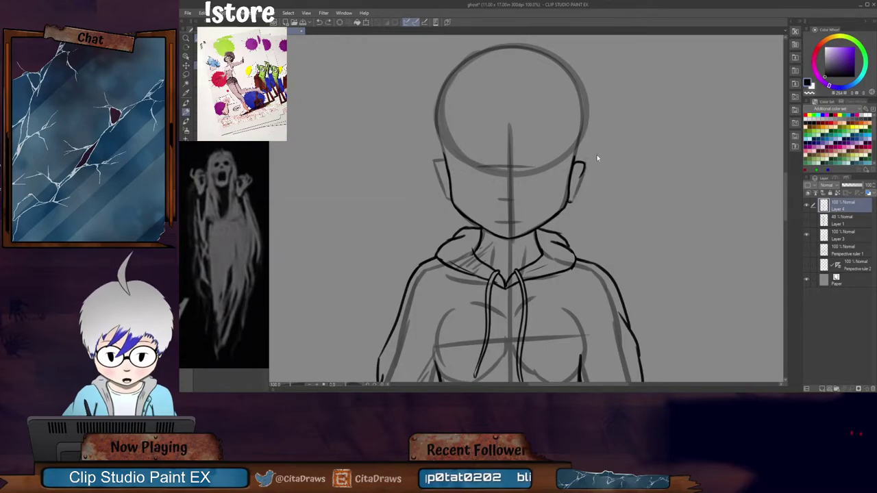
pyautogui.hotkey('ctrl', 'z')
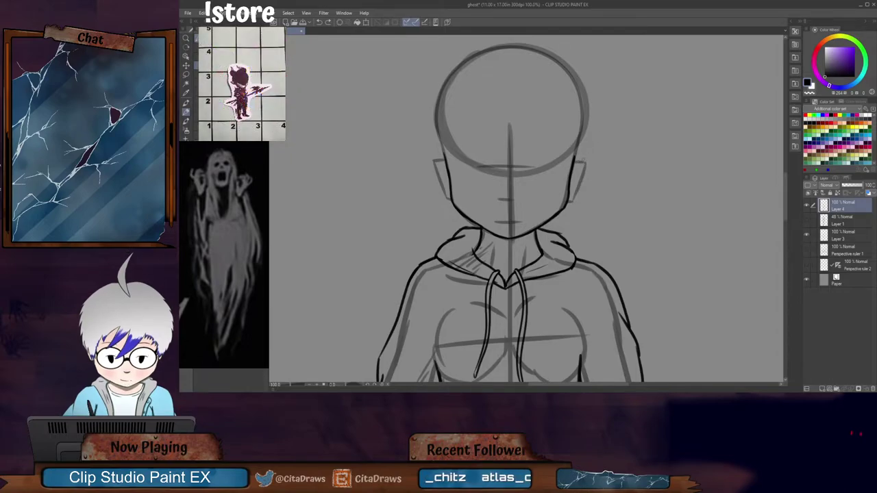
# Step: Ink a short line outward from the right side of the jaw at the base of the sketched ear
pyautogui.scroll(-3, 586, 158)
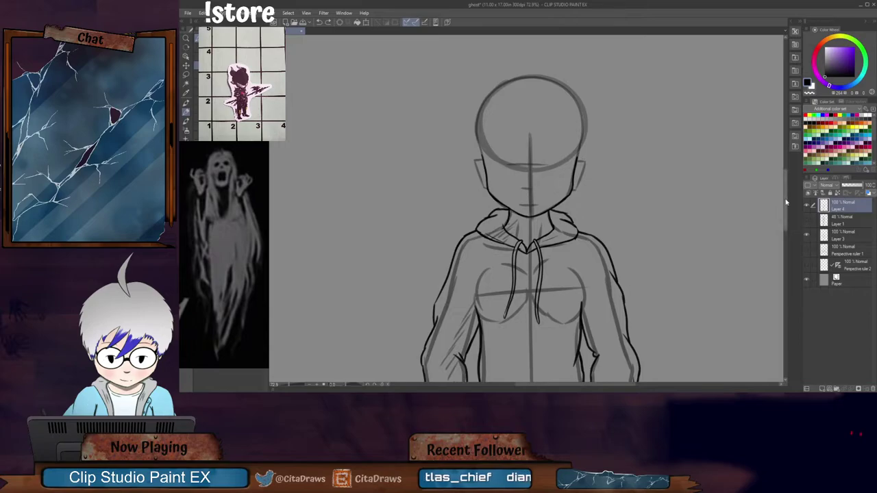
pyautogui.scroll(2, 586, 159)
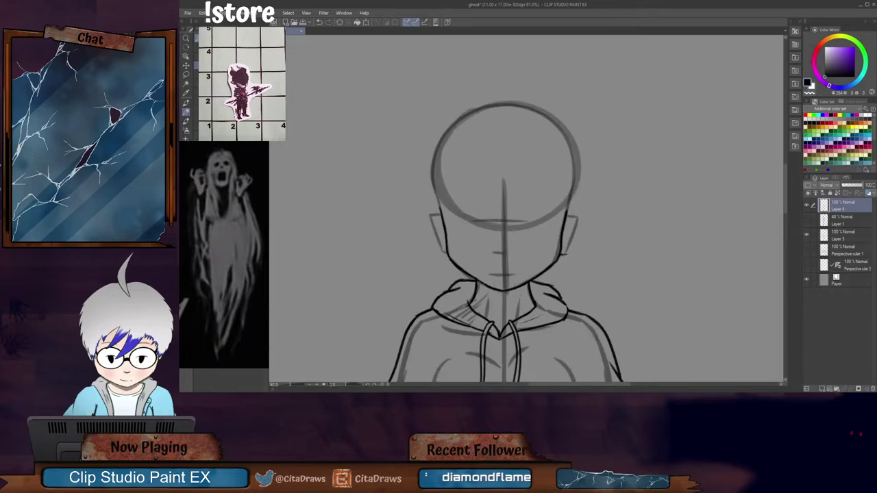
pyautogui.moveTo(571, 250); pyautogui.dragTo(579, 212)
pyautogui.hotkey('ctrl', 'z')
pyautogui.moveTo(561, 255); pyautogui.dragTo(568, 254)
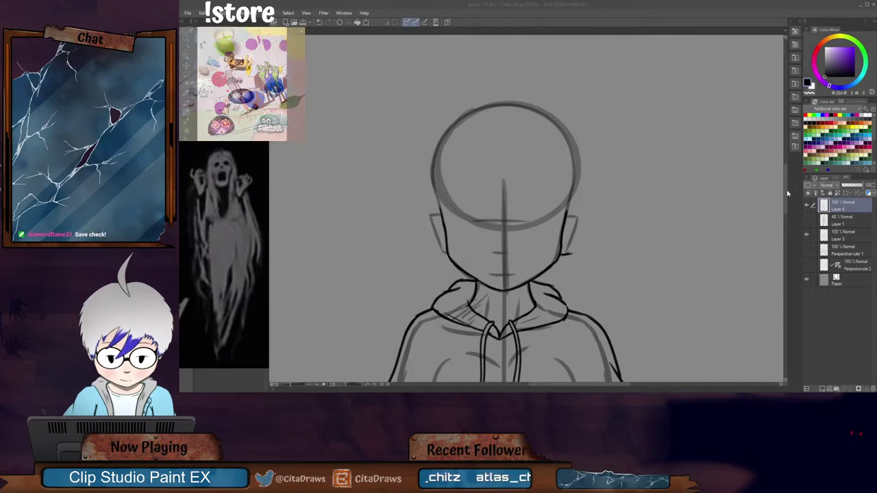
# Step: Ink the headphone pad over the right ear and start the curved outer edge of its cup
pyautogui.moveTo(787, 192); pyautogui.dragTo(784, 205)
pyautogui.scroll(1, 586, 147)
pyautogui.scroll(2, 586, 147)
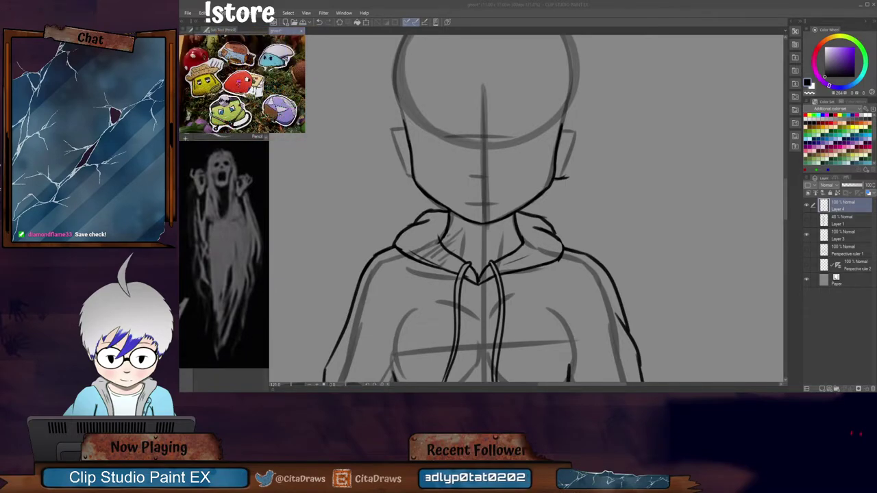
pyautogui.hotkey('alt', 'Tab')
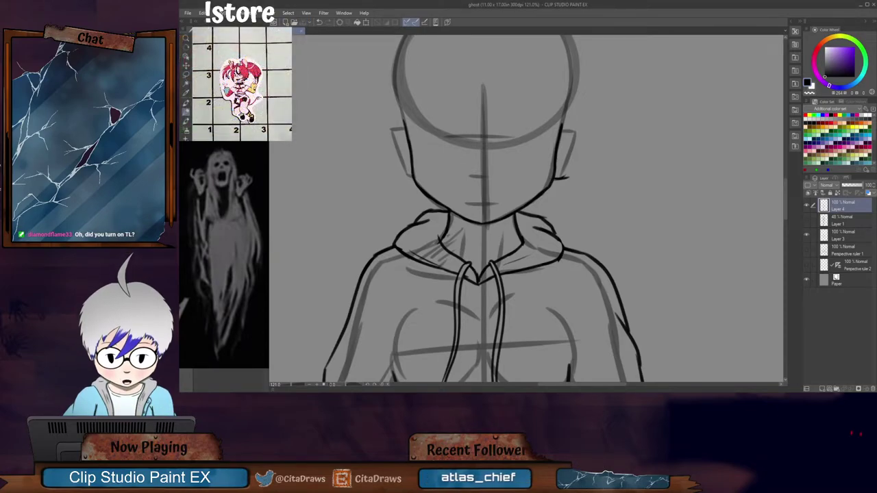
pyautogui.moveTo(785, 201); pyautogui.dragTo(786, 192)
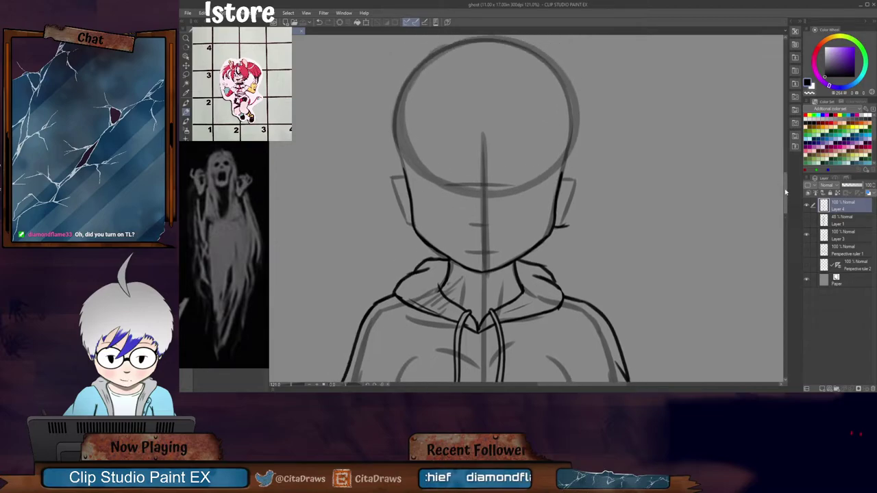
pyautogui.moveTo(556, 227); pyautogui.dragTo(567, 226)
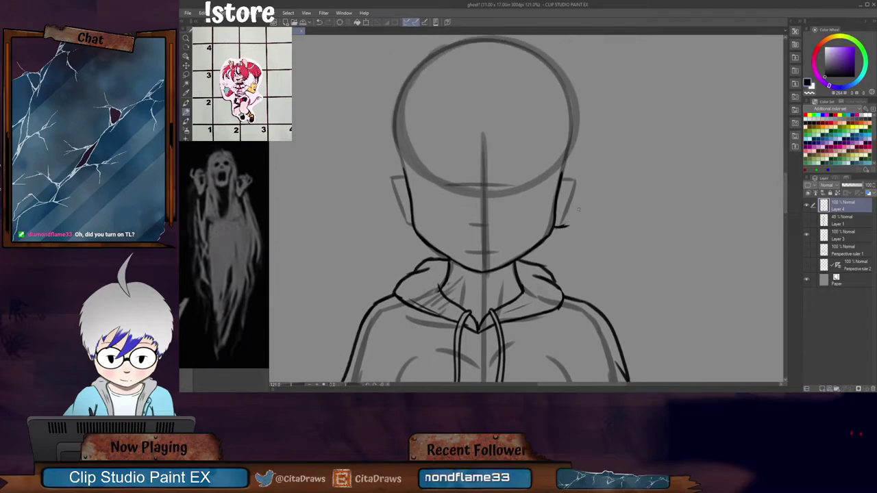
pyautogui.moveTo(572, 217)
pyautogui.mouseDown()
pyautogui.moveTo(579, 168)
pyautogui.moveTo(566, 163)
pyautogui.moveTo(561, 175)
pyautogui.mouseUp()
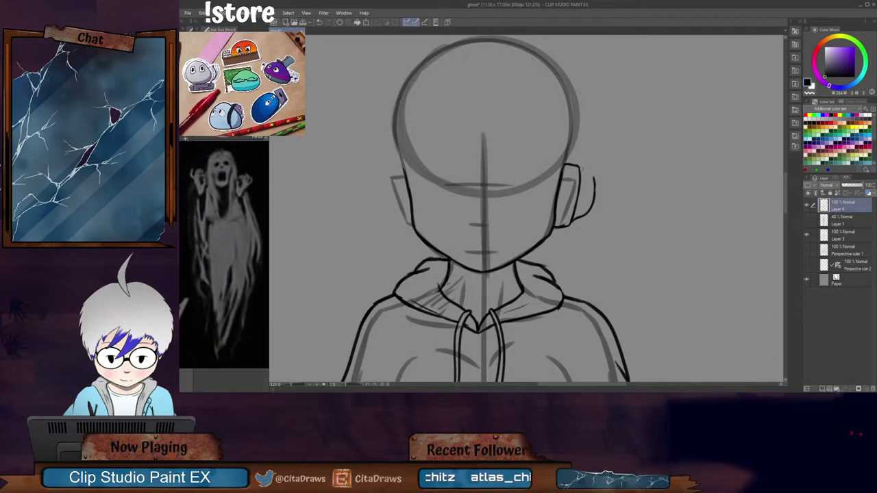
# Step: Connect the right headphone cup's outer shell to the pad and redraw its lower outer edge
pyautogui.moveTo(580, 170); pyautogui.dragTo(594, 177)
pyautogui.hotkey('ctrl', 'z')
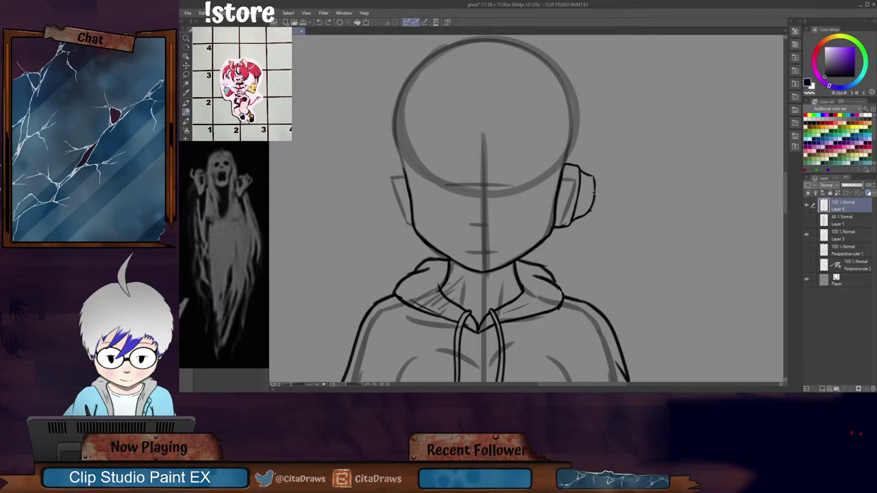
pyautogui.hotkey('ctrl', 'z')
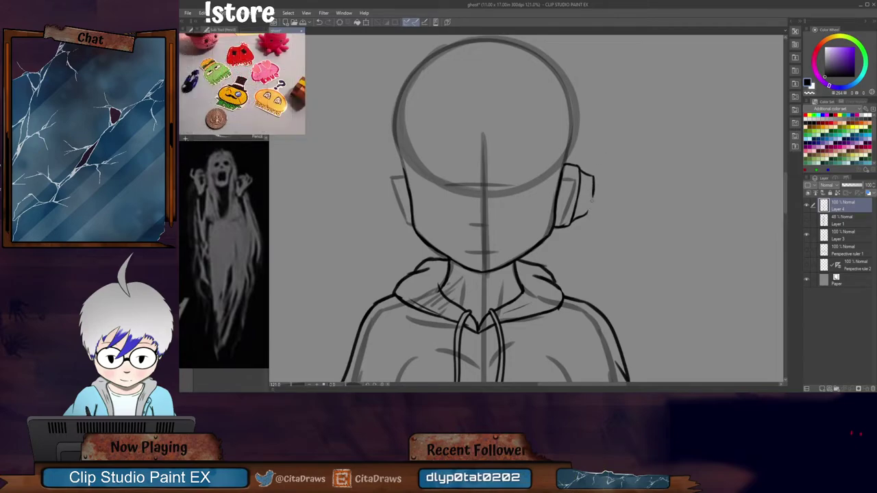
pyautogui.moveTo(594, 181); pyautogui.dragTo(589, 206)
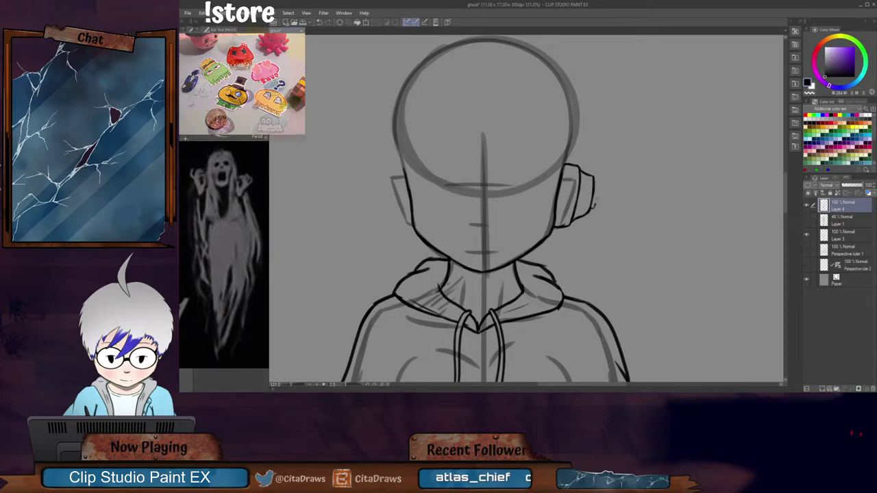
# Step: Ink a matching headphone pad and outer cup over the ear on the left side of the head
pyautogui.scroll(-5, 606, 186)
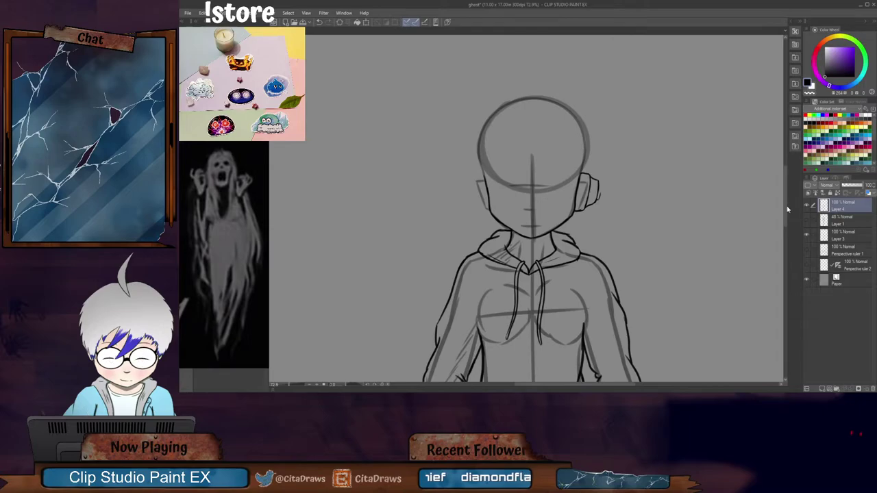
pyautogui.moveTo(787, 210); pyautogui.dragTo(787, 207)
pyautogui.moveTo(594, 385); pyautogui.dragTo(611, 385)
pyautogui.scroll(3, 398, 245)
pyautogui.scroll(2, 384, 241)
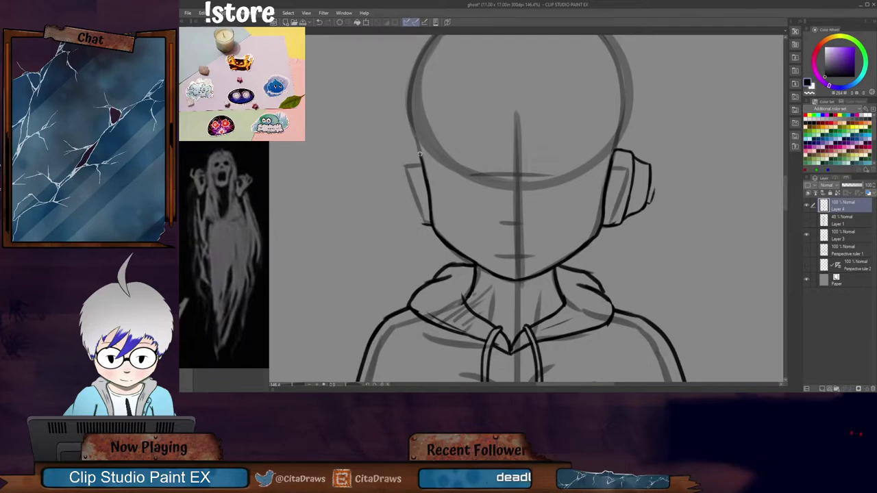
pyautogui.moveTo(419, 151)
pyautogui.mouseDown()
pyautogui.moveTo(401, 157)
pyautogui.moveTo(401, 170)
pyautogui.moveTo(419, 224)
pyautogui.moveTo(422, 216)
pyautogui.mouseUp()
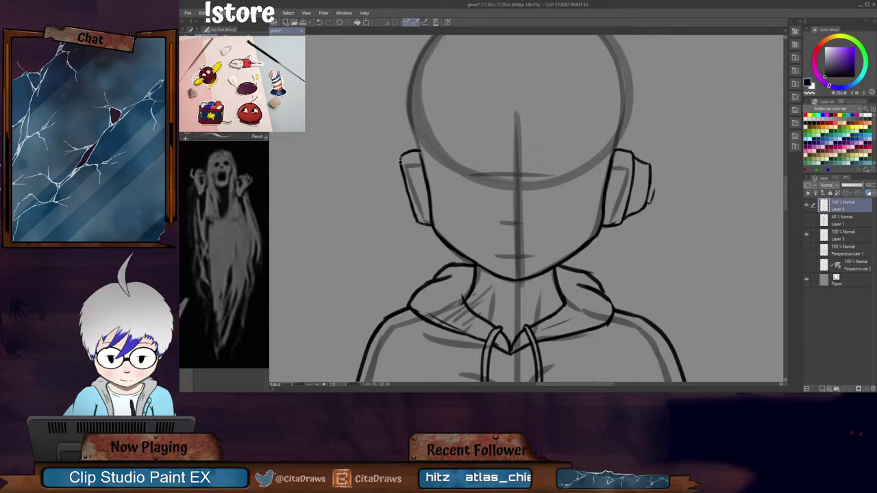
pyautogui.moveTo(393, 171); pyautogui.dragTo(396, 211)
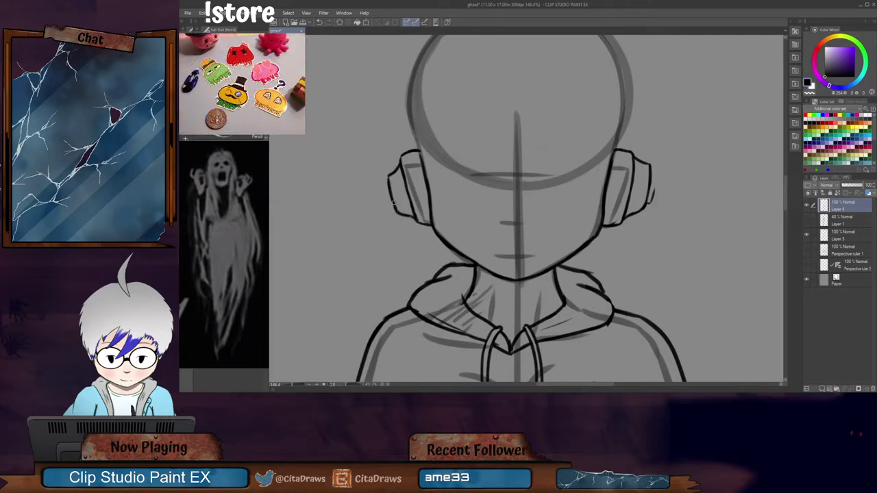
# Step: Draw a straight guide line across the face from the top of the right headphone pad to the left side of the head
pyautogui.scroll(-2, 392, 202)
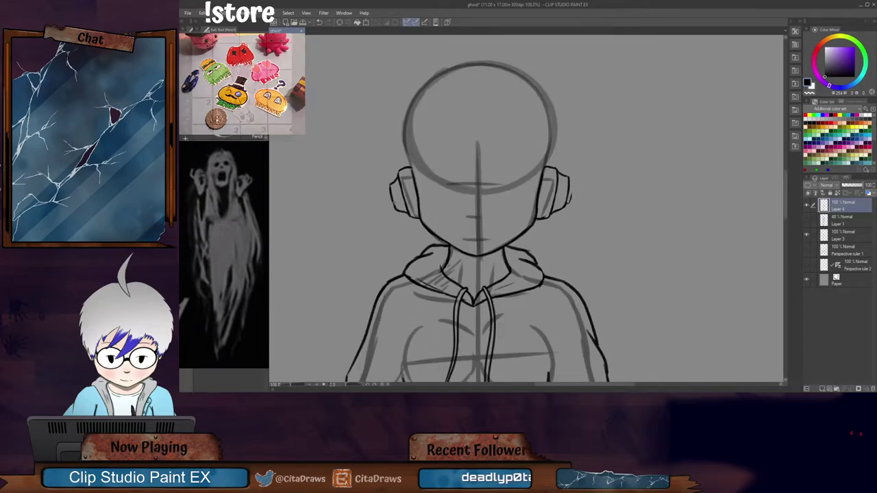
pyautogui.scroll(2, 391, 203)
pyautogui.scroll(2, 393, 202)
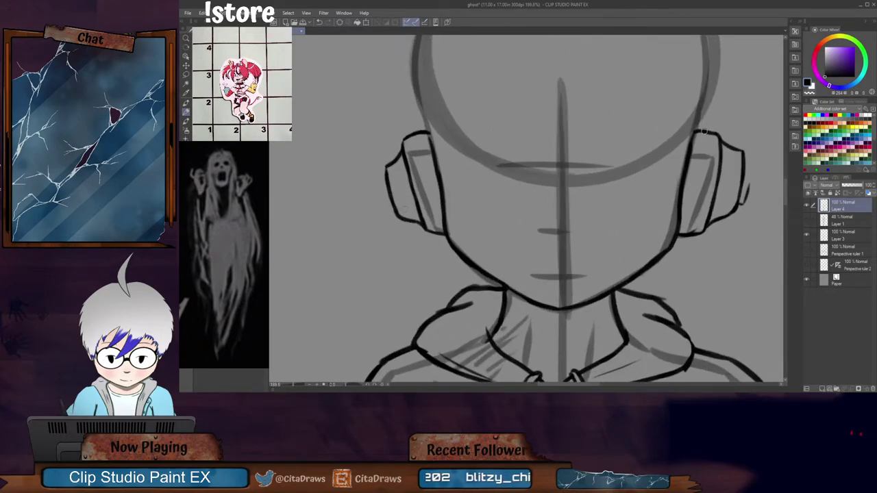
pyautogui.moveTo(689, 129); pyautogui.dragTo(425, 121)
pyautogui.hotkey('ctrl', 'z')
pyautogui.scroll(-1, 403, 115)
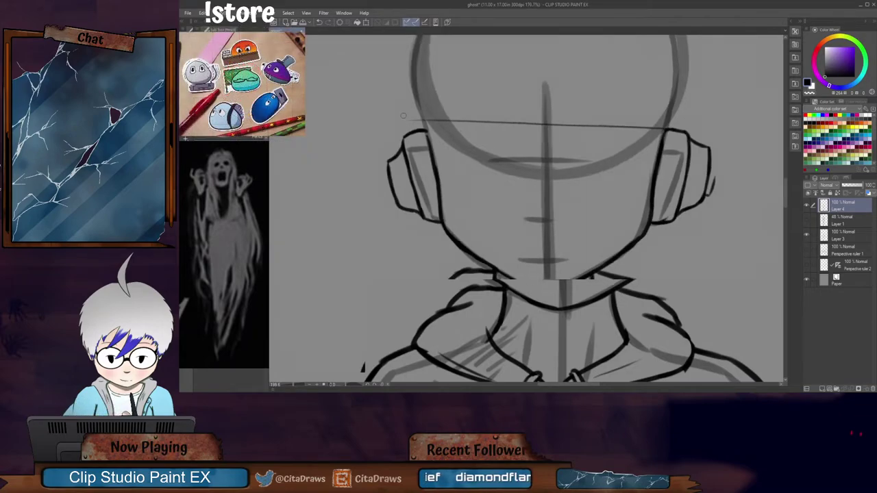
# Step: Ink a higher top edge on the left headphone pad up to the guide line and erase the old top edge
pyautogui.scroll(-4, 403, 115)
pyautogui.moveTo(787, 216); pyautogui.dragTo(787, 207)
pyautogui.scroll(2, 405, 191)
pyautogui.scroll(3, 404, 190)
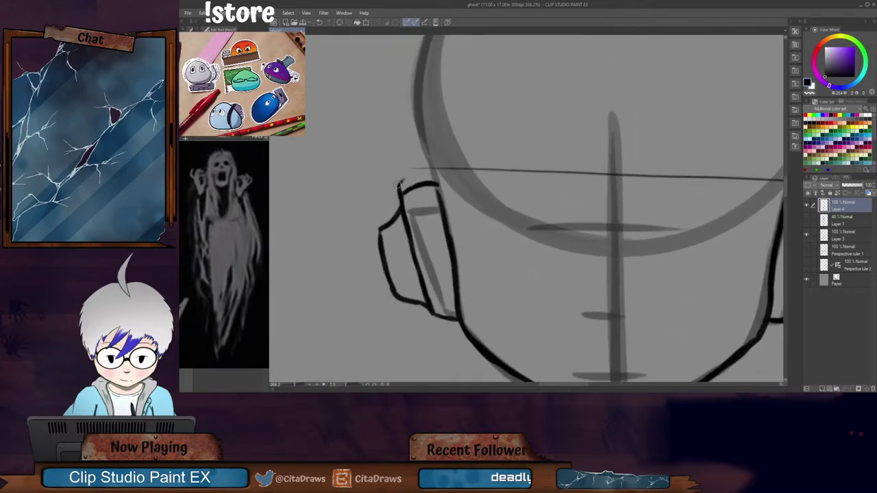
pyautogui.moveTo(406, 177); pyautogui.dragTo(436, 177)
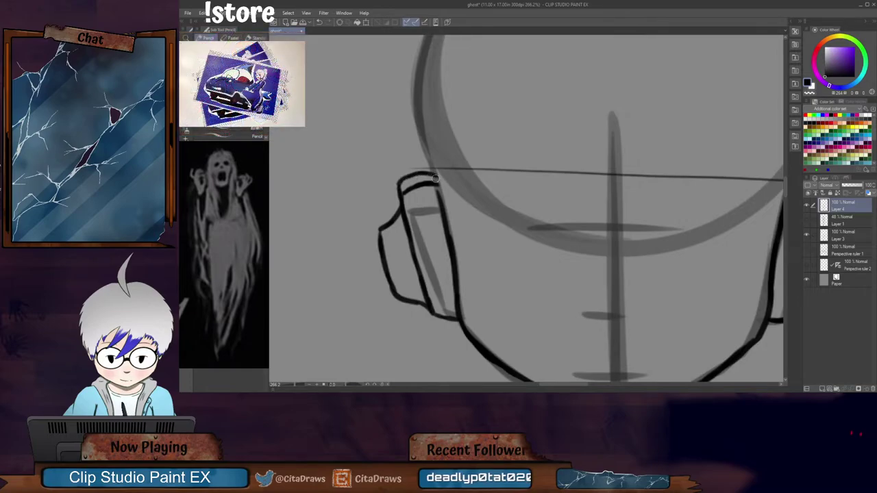
pyautogui.scroll(1, 434, 194)
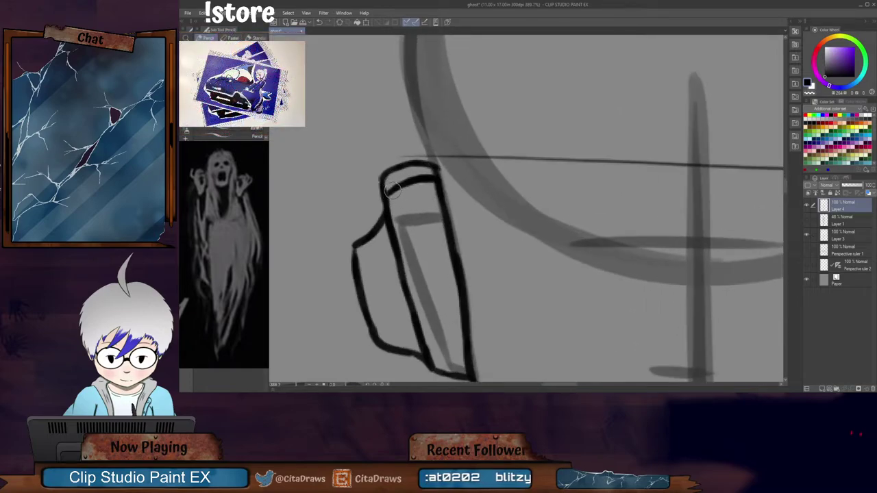
pyautogui.moveTo(411, 187); pyautogui.dragTo(431, 192)
# Step: Redraw the upper outer edge of the left headphone cup so it joins the raised pad
pyautogui.scroll(-7, 432, 182)
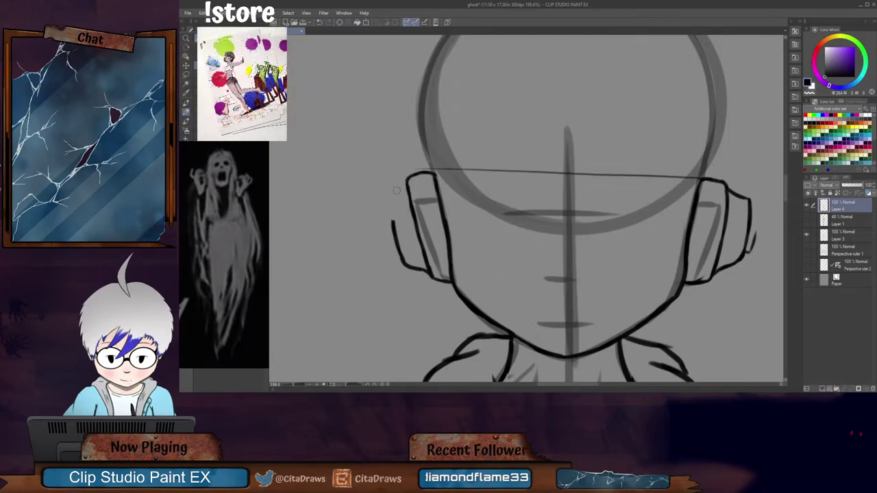
pyautogui.moveTo(408, 182)
pyautogui.mouseDown()
pyautogui.moveTo(386, 197)
pyautogui.moveTo(391, 232)
pyautogui.mouseUp()
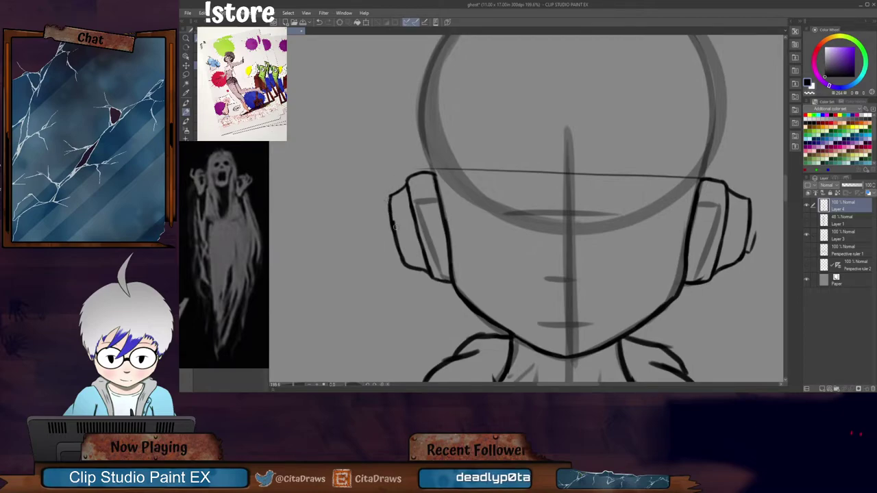
pyautogui.scroll(-3, 396, 220)
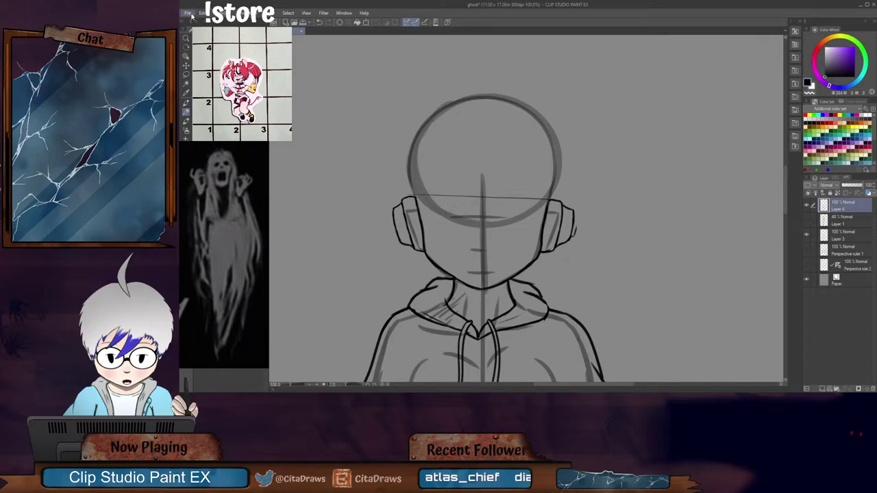
pyautogui.click(191, 15)
pyautogui.moveTo(282, 153)
pyautogui.click(340, 156)
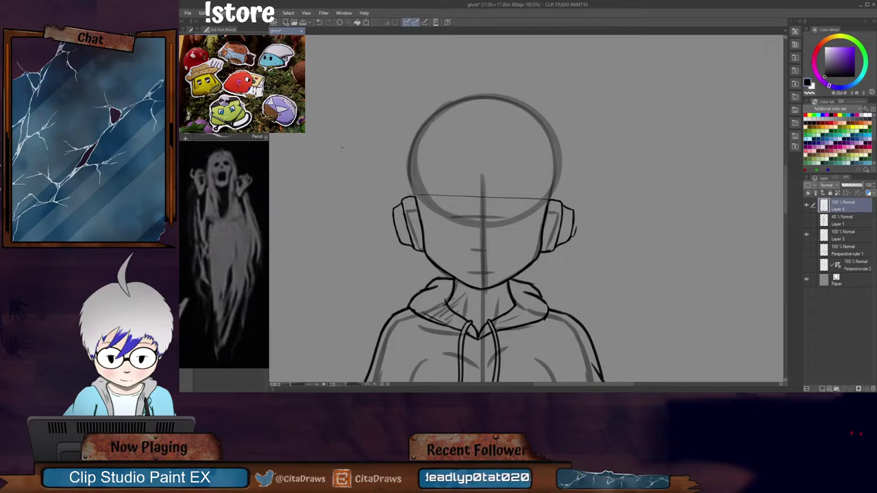
pyautogui.click(187, 13)
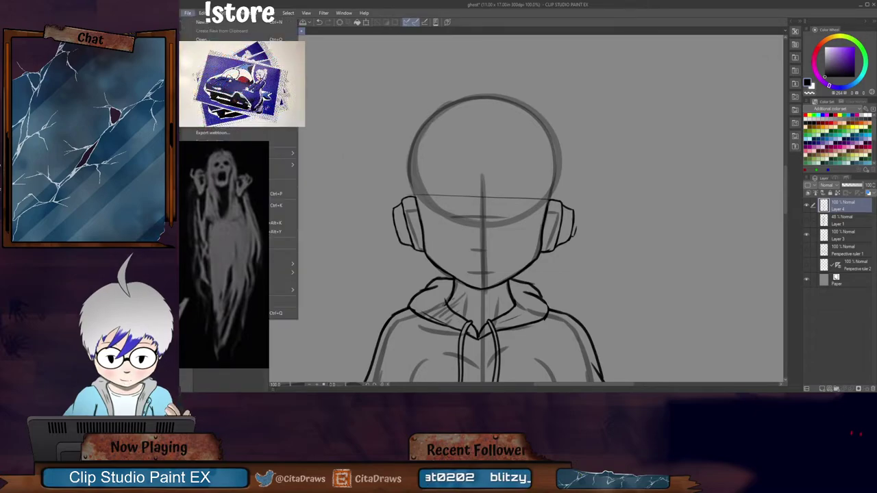
pyautogui.click(324, 127)
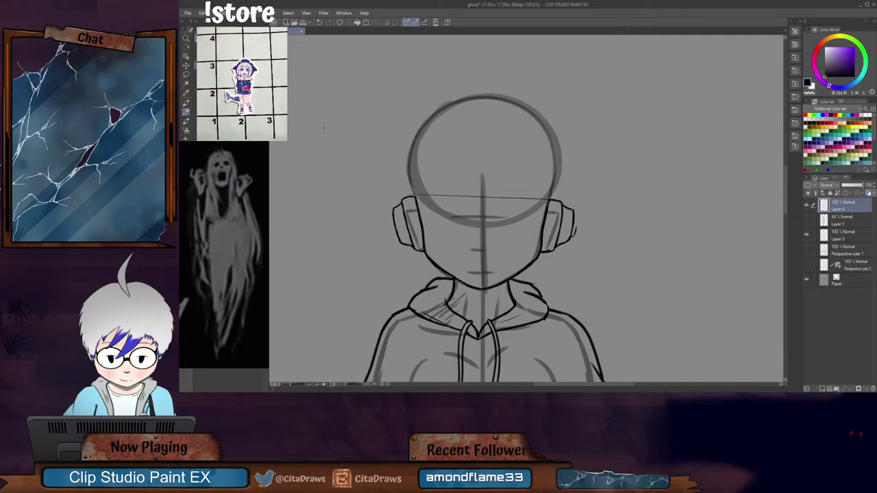
# Step: Ink a short curved line outside the left headphone cup's lower edge, undoing the earlier strokes and redrawing it closer to the cup
pyautogui.moveTo(784, 183)
pyautogui.mouseDown()
pyautogui.moveTo(784, 192)
pyautogui.moveTo(785, 184)
pyautogui.mouseUp()
pyautogui.scroll(1, 404, 188)
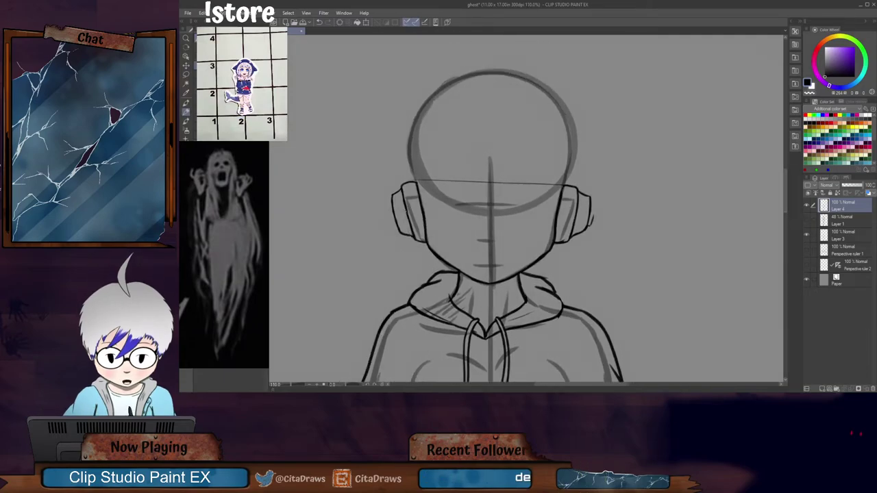
pyautogui.scroll(4, 410, 205)
pyautogui.moveTo(393, 239)
pyautogui.mouseDown()
pyautogui.moveTo(384, 241)
pyautogui.moveTo(372, 200)
pyautogui.mouseUp()
pyautogui.hotkey('ctrl', 'z')
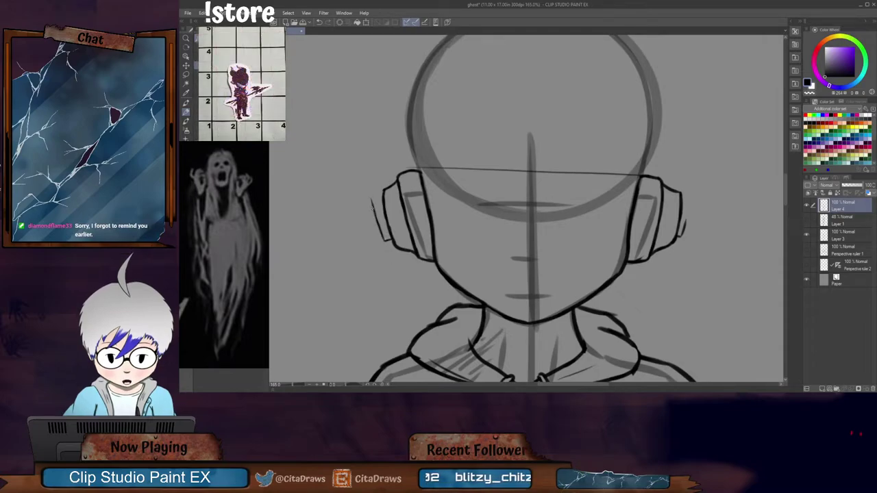
pyautogui.scroll(-3, 372, 200)
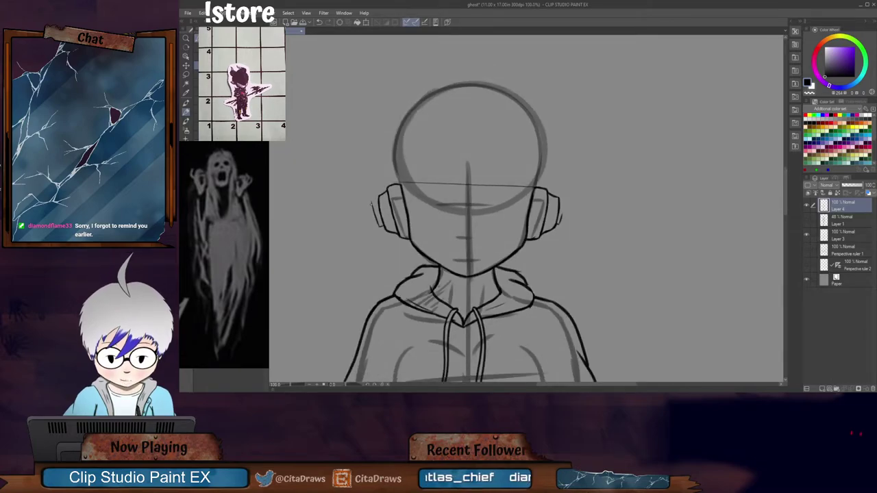
pyautogui.moveTo(786, 196); pyautogui.dragTo(785, 191)
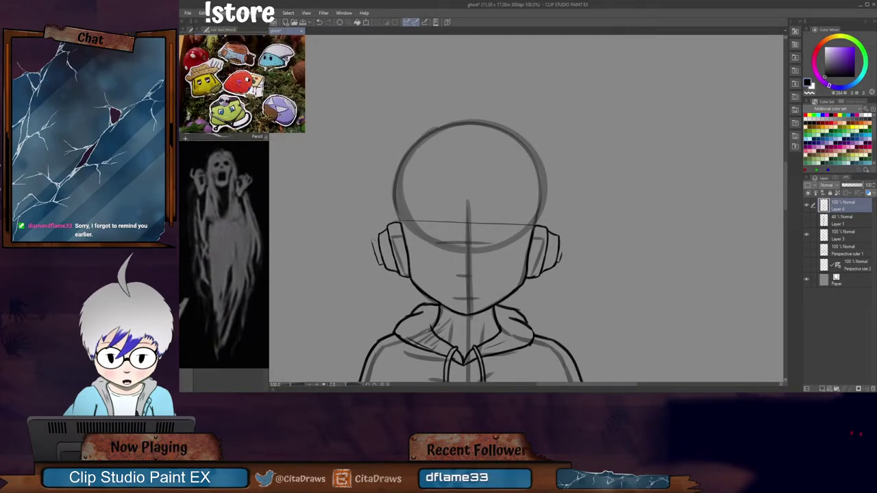
pyautogui.hotkey('ctrl', 'z')
pyautogui.moveTo(373, 241); pyautogui.dragTo(376, 263)
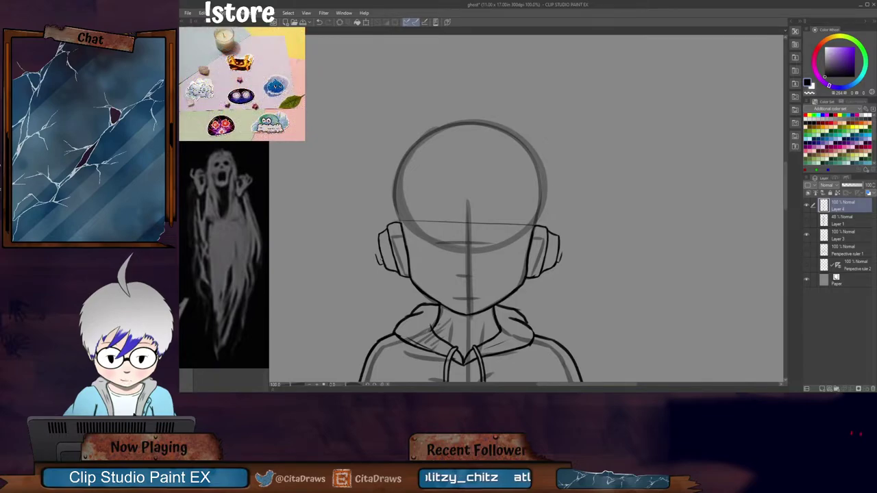
# Step: Ink a small nose and a short horizontal mouth line over the sketched marks on the face
pyautogui.scroll(-2, 528, 206)
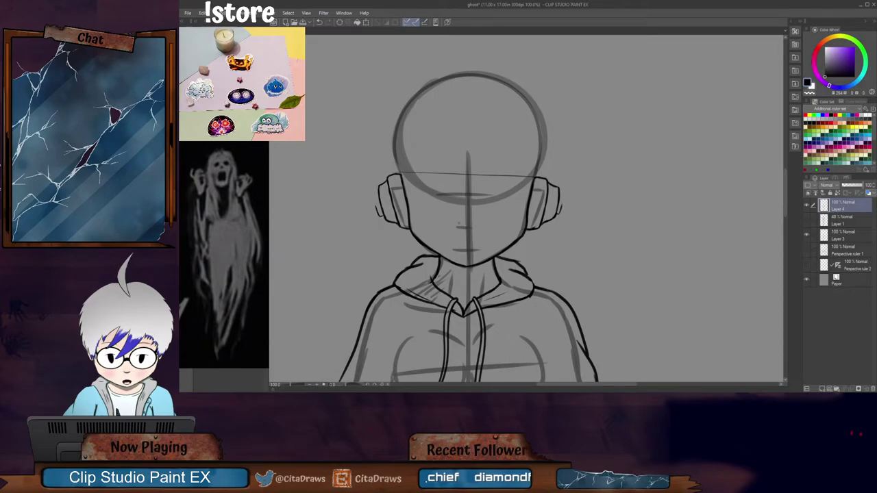
pyautogui.scroll(-6, 459, 224)
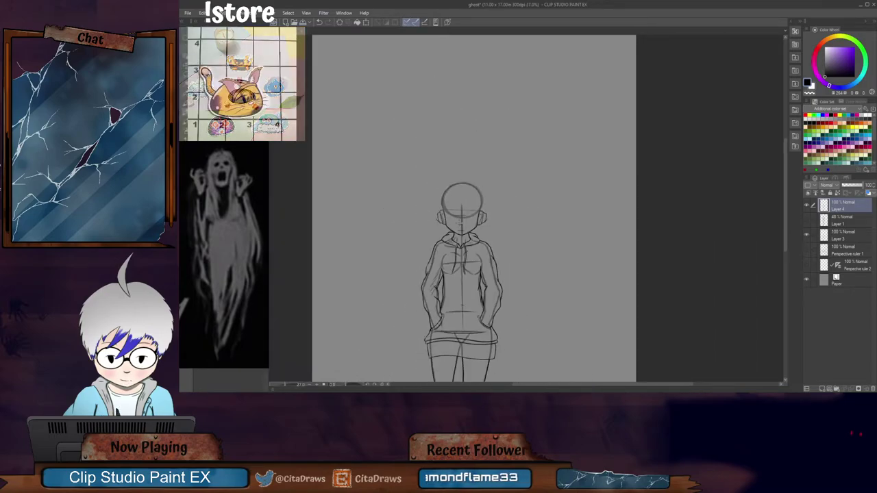
pyautogui.scroll(5, 459, 223)
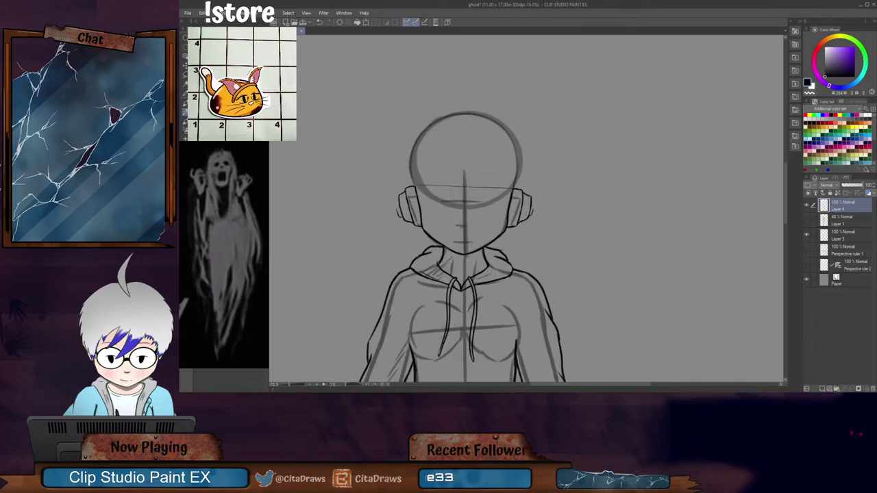
pyautogui.scroll(2, 473, 216)
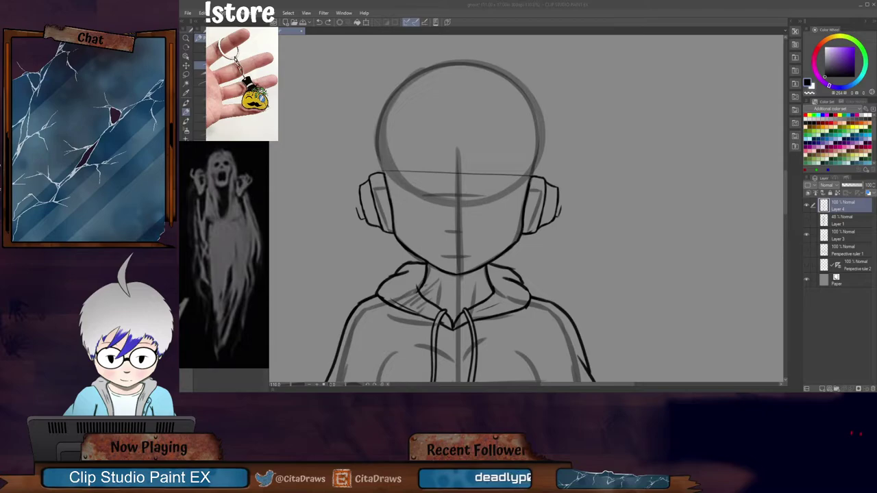
pyautogui.click(459, 239)
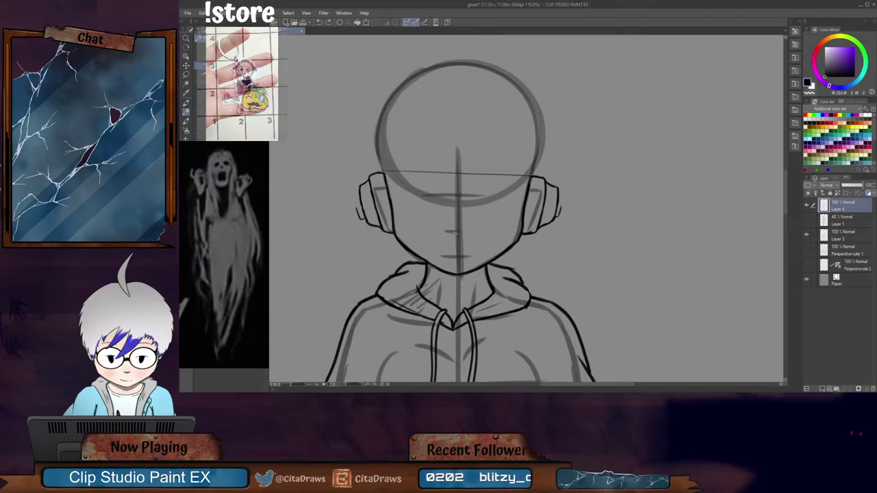
pyautogui.moveTo(450, 231); pyautogui.dragTo(465, 231)
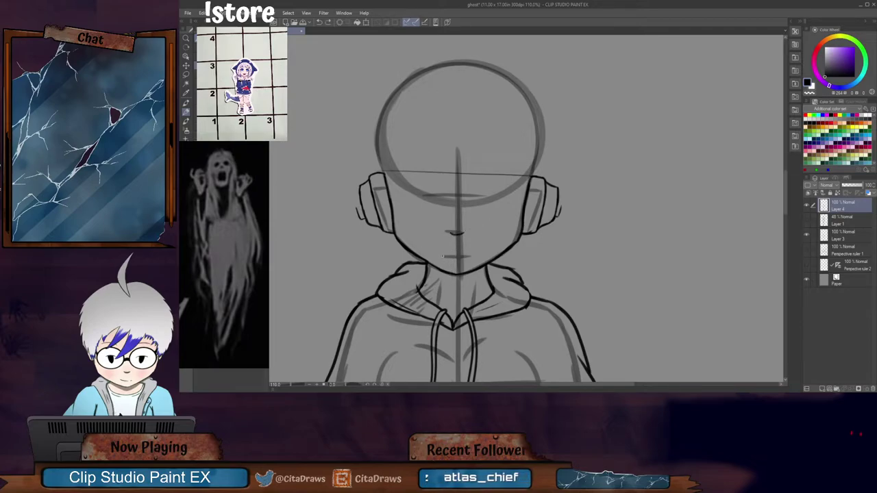
pyautogui.hotkey('ctrl', 'z')
pyautogui.moveTo(446, 257); pyautogui.dragTo(467, 258)
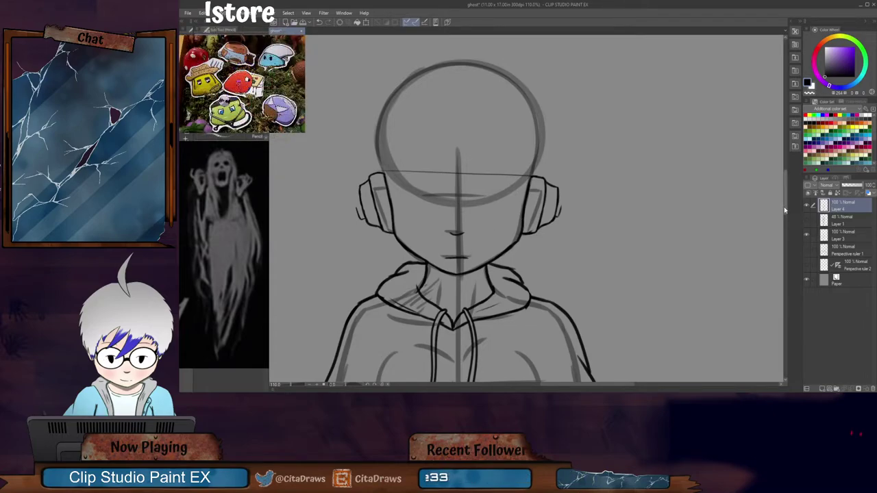
# Step: Add a new layer above the line art and set the drawing colour to a saturated violet
pyautogui.scroll(-5, 754, 210)
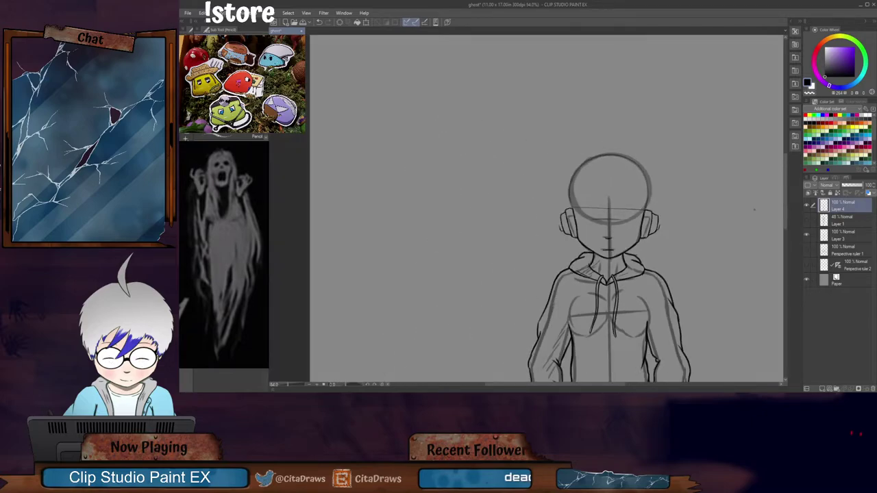
pyautogui.moveTo(554, 385); pyautogui.dragTo(599, 384)
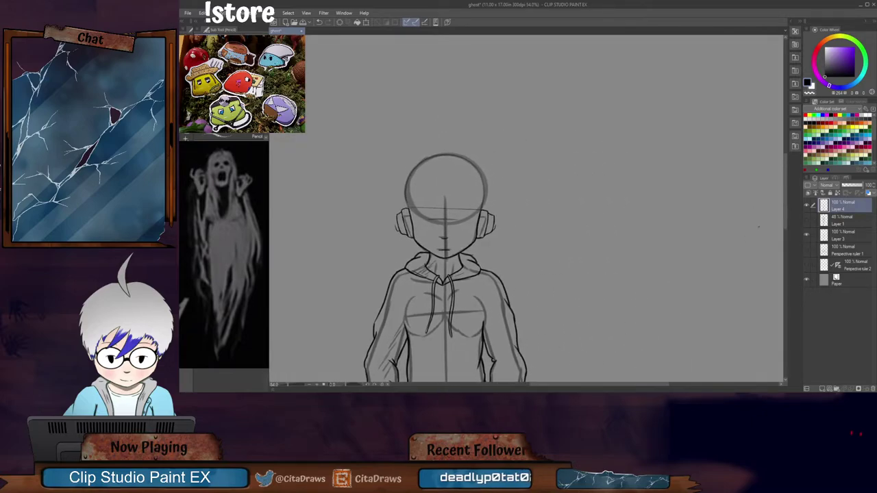
pyautogui.scroll(-1, 786, 218)
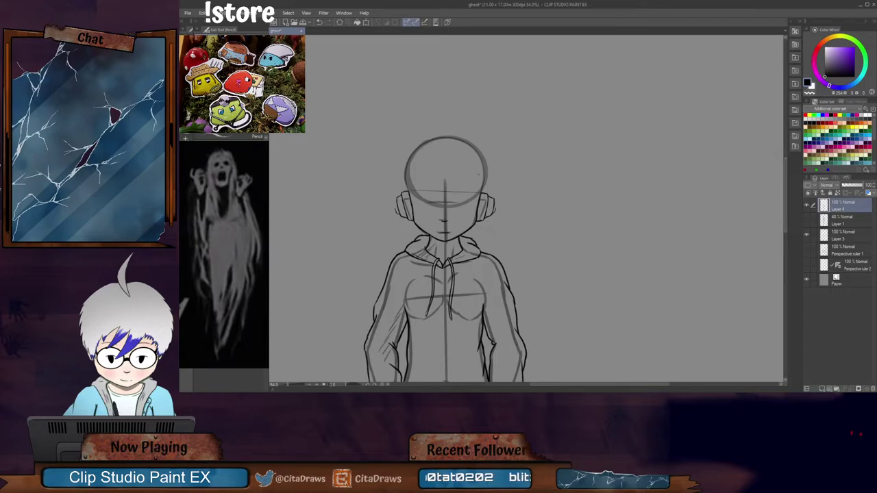
pyautogui.scroll(1, 463, 172)
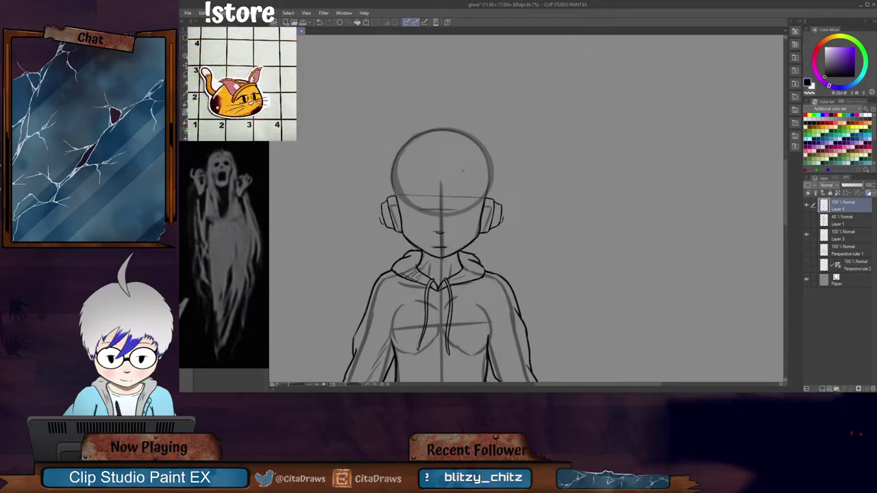
pyautogui.click(822, 388)
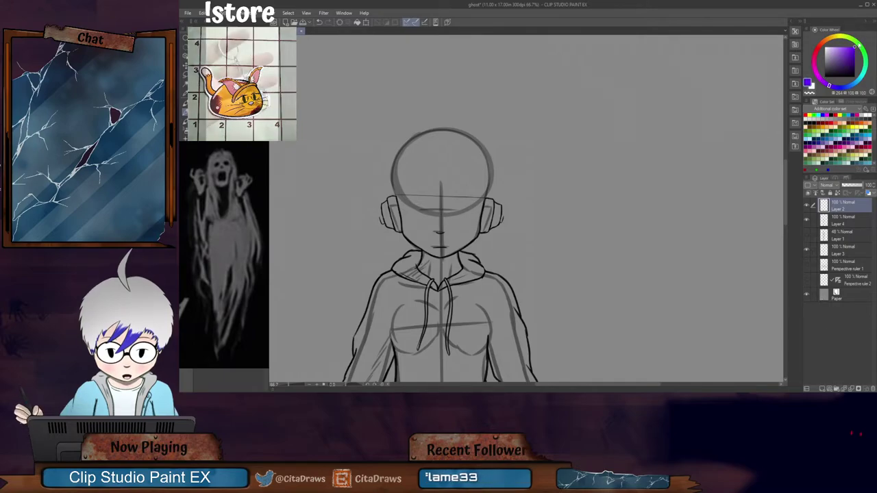
pyautogui.moveTo(786, 198); pyautogui.dragTo(786, 193)
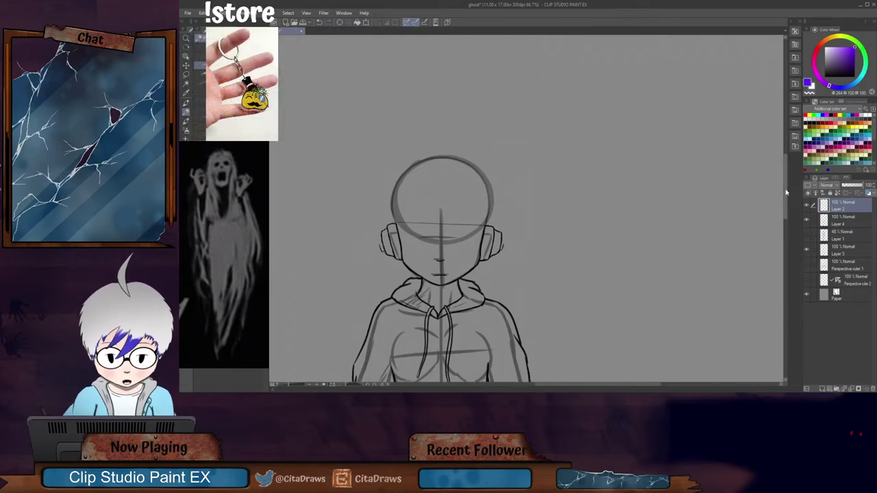
pyautogui.moveTo(487, 199); pyautogui.dragTo(469, 248)
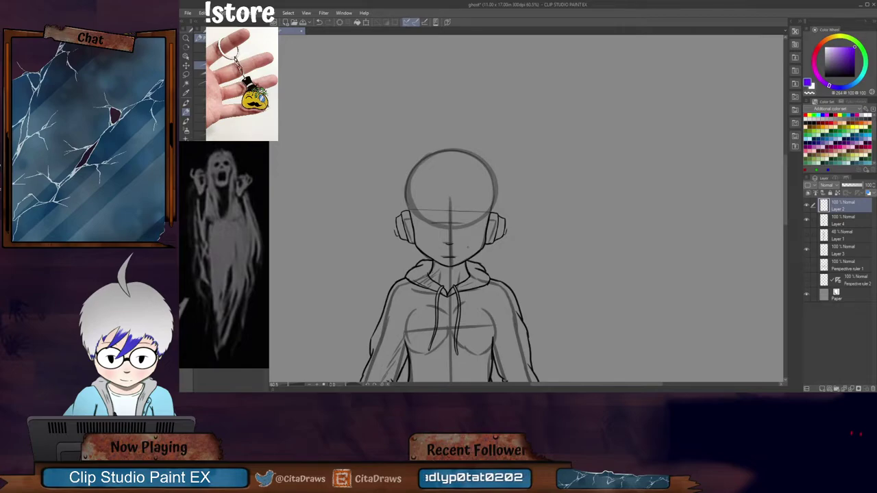
pyautogui.scroll(1, 434, 140)
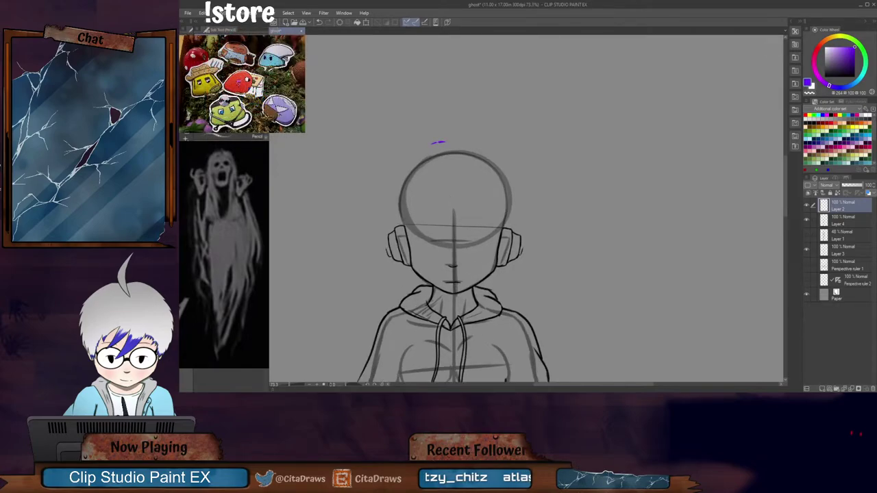
pyautogui.hotkey('ctrl', 'z')
pyautogui.hotkey('ctrl', 'z')
pyautogui.hotkey('ctrl', 'z')
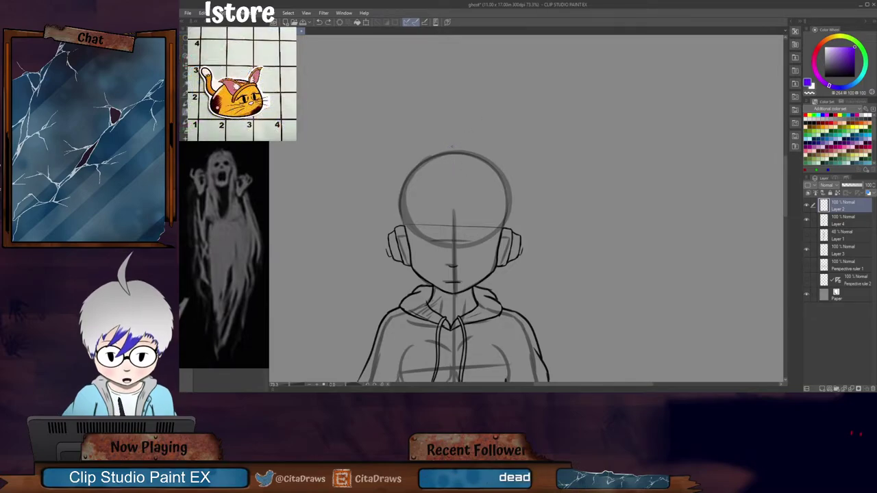
# Step: Sketch the hair outline from the crown down to the left headphone and a jagged fringe of pointed strands across the forehead
pyautogui.moveTo(454, 145)
pyautogui.mouseDown()
pyautogui.moveTo(421, 151)
pyautogui.moveTo(395, 178)
pyautogui.moveTo(396, 242)
pyautogui.moveTo(401, 228)
pyautogui.moveTo(405, 248)
pyautogui.mouseUp()
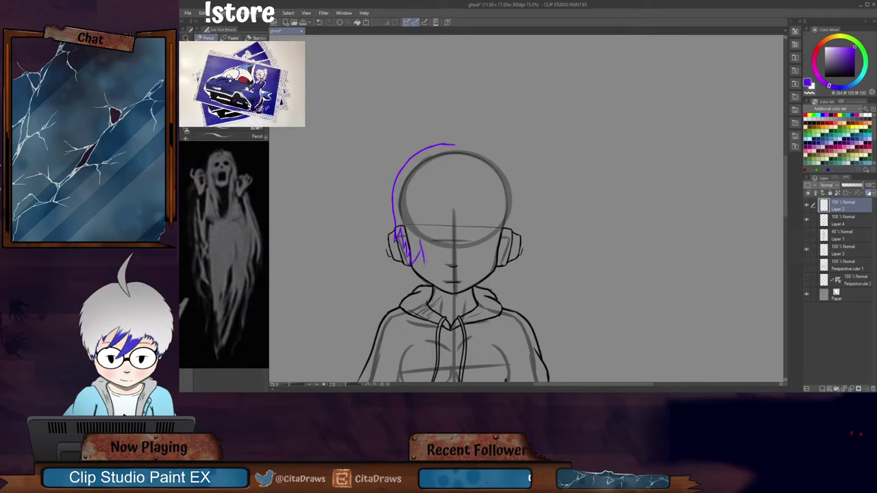
pyautogui.moveTo(424, 264)
pyautogui.mouseDown()
pyautogui.moveTo(431, 222)
pyautogui.moveTo(439, 262)
pyautogui.moveTo(453, 234)
pyautogui.mouseUp()
pyautogui.hotkey('ctrl', 'z')
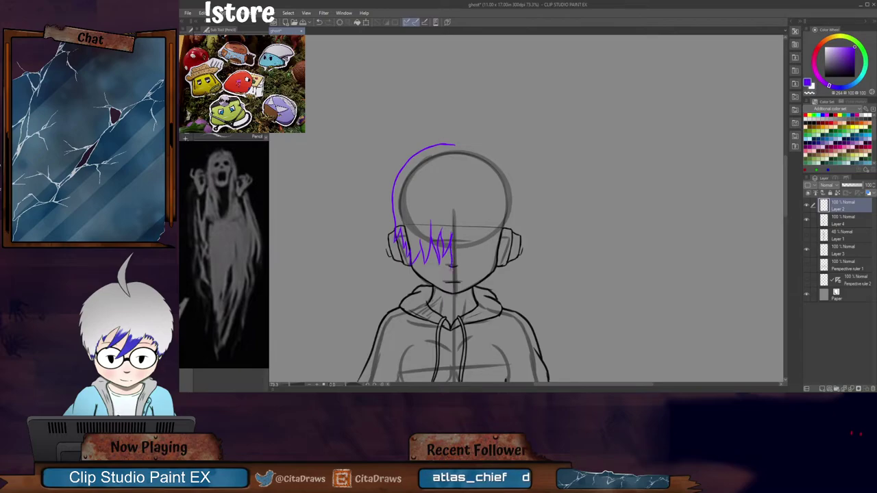
pyautogui.moveTo(453, 267)
pyautogui.mouseDown()
pyautogui.moveTo(460, 237)
pyautogui.moveTo(470, 272)
pyautogui.moveTo(478, 237)
pyautogui.moveTo(478, 268)
pyautogui.mouseUp()
pyautogui.hotkey('ctrl', 'z')
pyautogui.hotkey('ctrl', 'z')
pyautogui.hotkey('ctrl', 'z')
pyautogui.hotkey('ctrl', 'z')
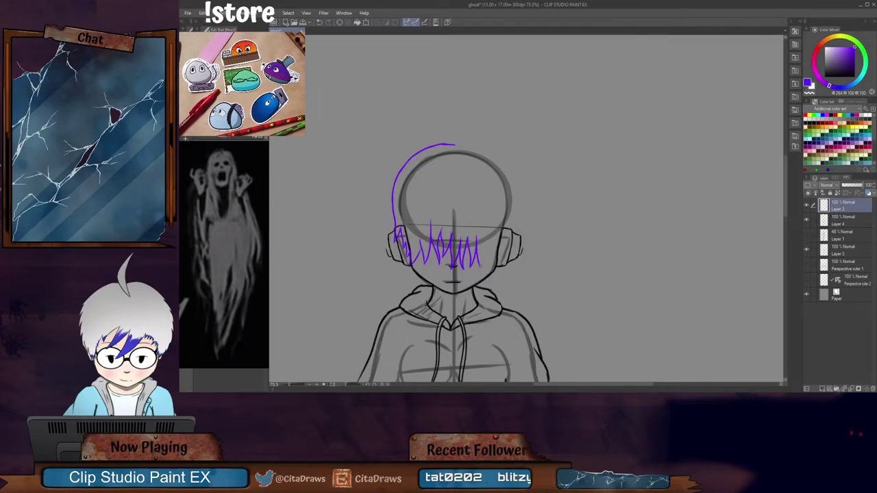
pyautogui.hotkey('ctrl', 'z')
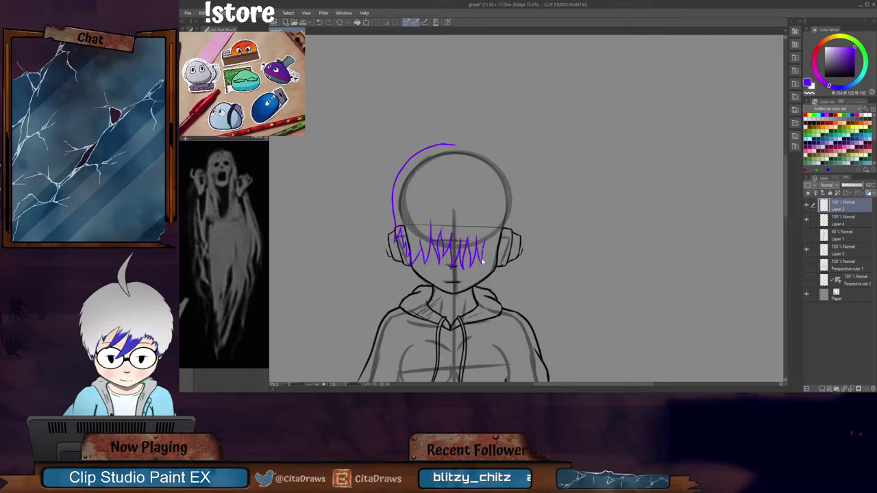
pyautogui.hotkey('ctrl', 'z')
pyautogui.moveTo(488, 233); pyautogui.dragTo(491, 257)
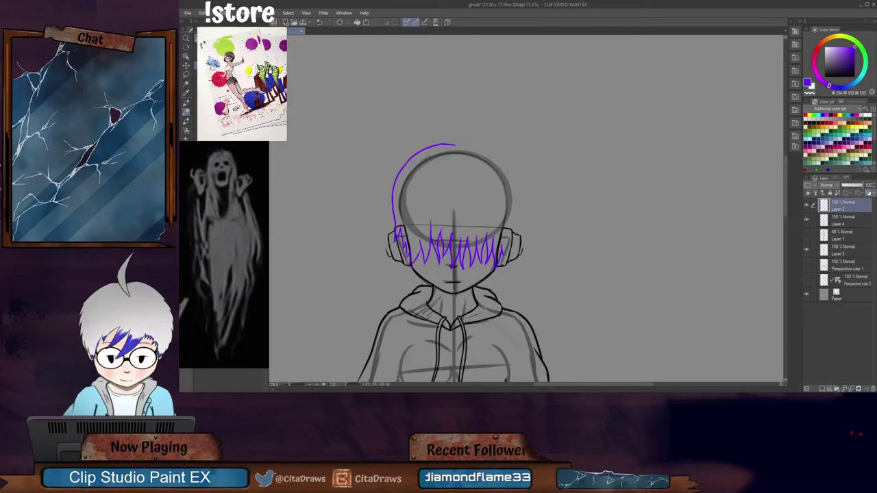
# Step: Finish the fringe over the right headphone cup and close the hair outline up the right side to the crown
pyautogui.moveTo(506, 243); pyautogui.dragTo(503, 252)
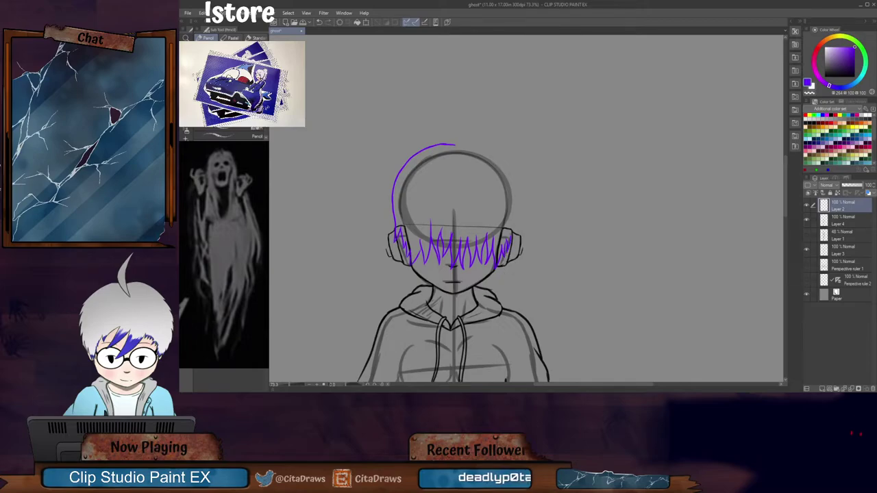
pyautogui.moveTo(512, 235); pyautogui.dragTo(515, 222)
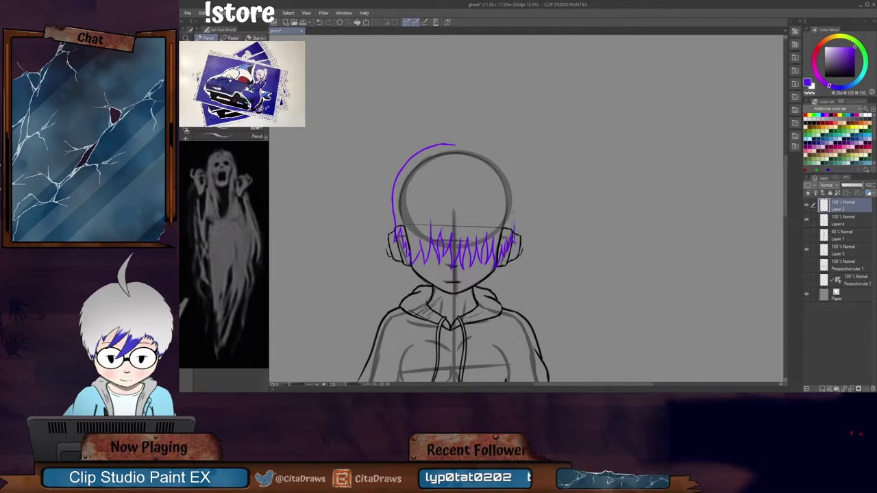
pyautogui.moveTo(455, 144); pyautogui.dragTo(467, 144)
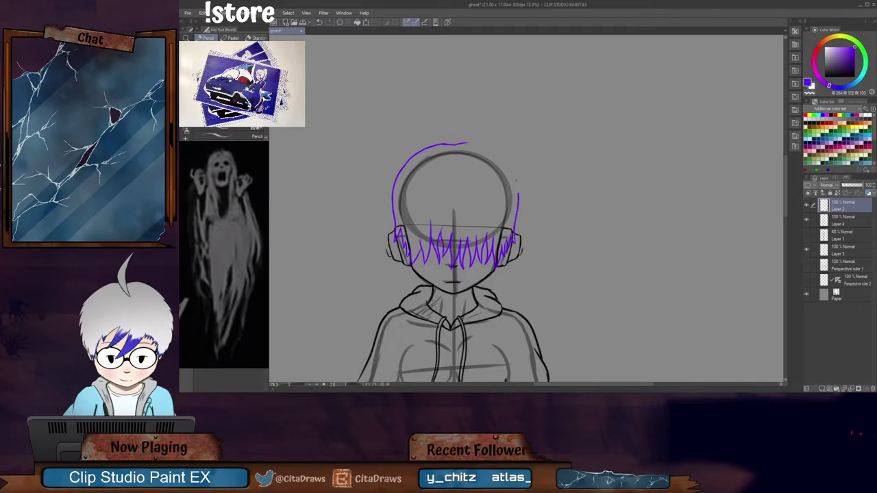
pyautogui.moveTo(518, 194)
pyautogui.mouseDown()
pyautogui.moveTo(500, 153)
pyautogui.moveTo(467, 143)
pyautogui.mouseUp()
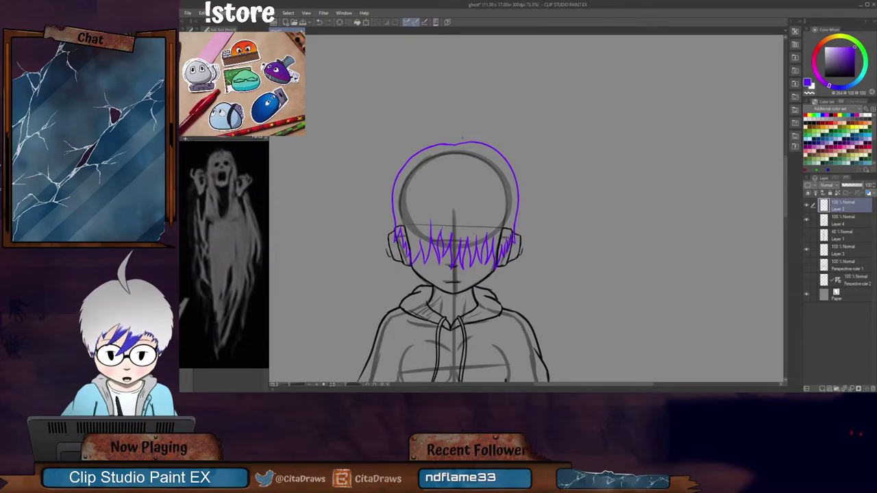
# Step: Add pointed tufts flicking outward along the upper right side of the hair outline
pyautogui.scroll(2, 453, 237)
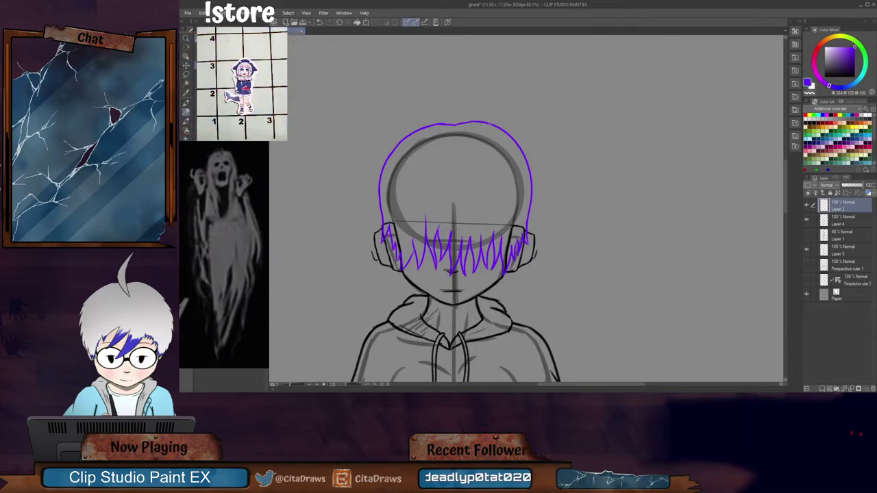
pyautogui.moveTo(494, 125)
pyautogui.mouseDown()
pyautogui.moveTo(542, 155)
pyautogui.moveTo(524, 156)
pyautogui.mouseUp()
pyautogui.hotkey('ctrl', 'z')
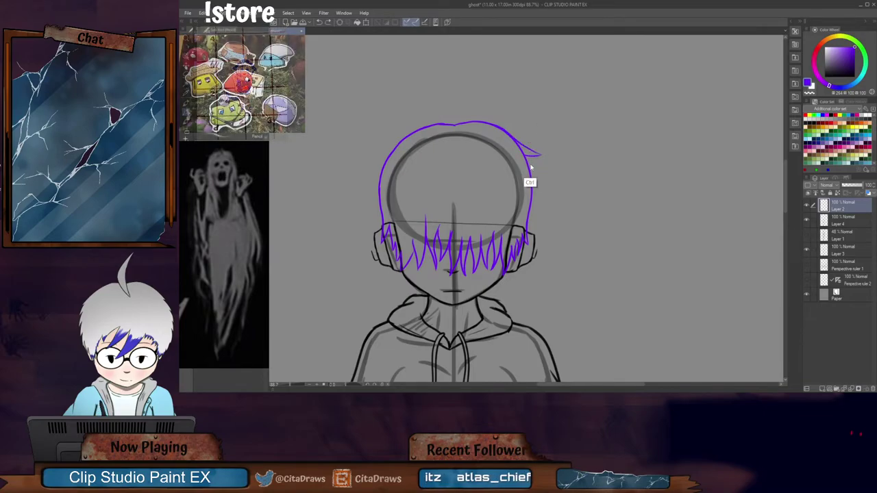
pyautogui.moveTo(528, 161)
pyautogui.mouseDown()
pyautogui.moveTo(546, 187)
pyautogui.moveTo(545, 210)
pyautogui.moveTo(537, 197)
pyautogui.mouseUp()
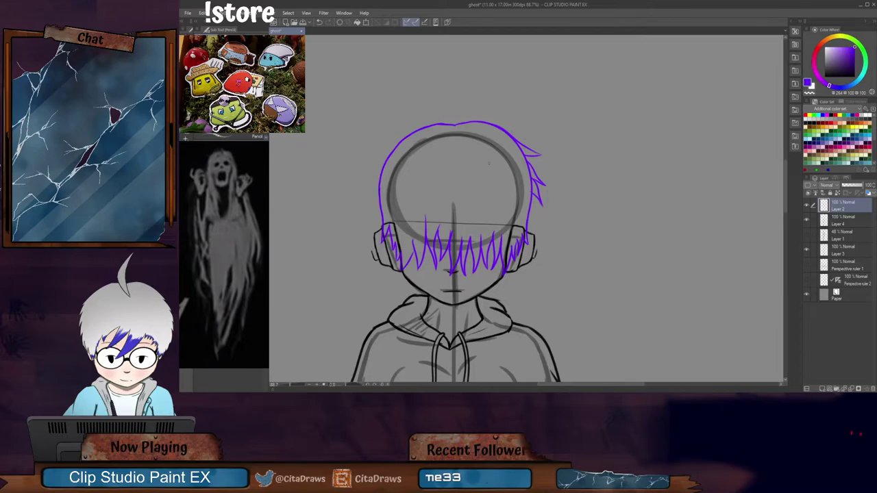
# Step: Add matching spiky tufts down the left side of the hair and extra spikes low on the right, clearing the outline between them
pyautogui.moveTo(395, 146); pyautogui.dragTo(362, 161)
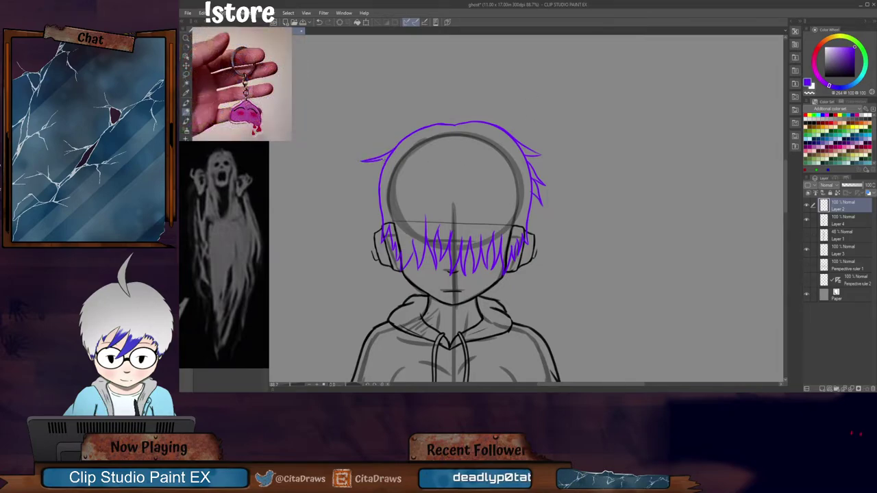
pyautogui.moveTo(384, 158)
pyautogui.mouseDown()
pyautogui.moveTo(361, 178)
pyautogui.moveTo(383, 169)
pyautogui.moveTo(369, 213)
pyautogui.moveTo(379, 205)
pyautogui.mouseUp()
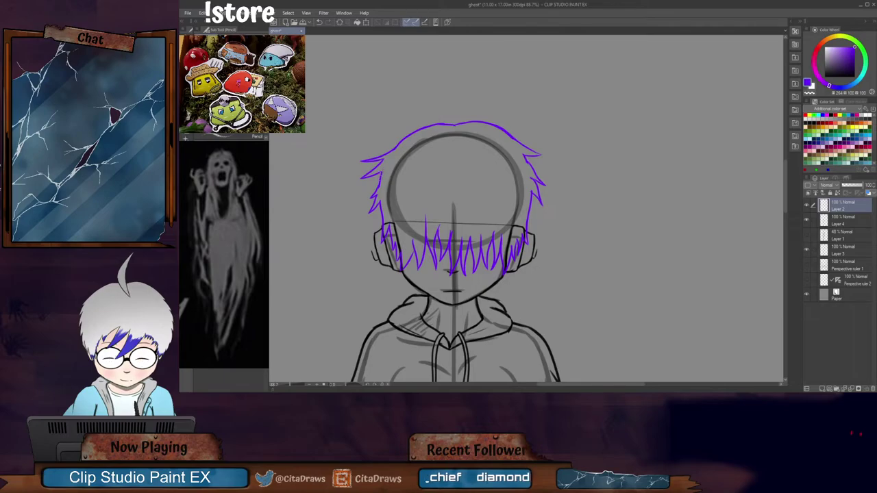
pyautogui.moveTo(382, 177)
pyautogui.mouseDown()
pyautogui.moveTo(376, 191)
pyautogui.moveTo(380, 183)
pyautogui.mouseUp()
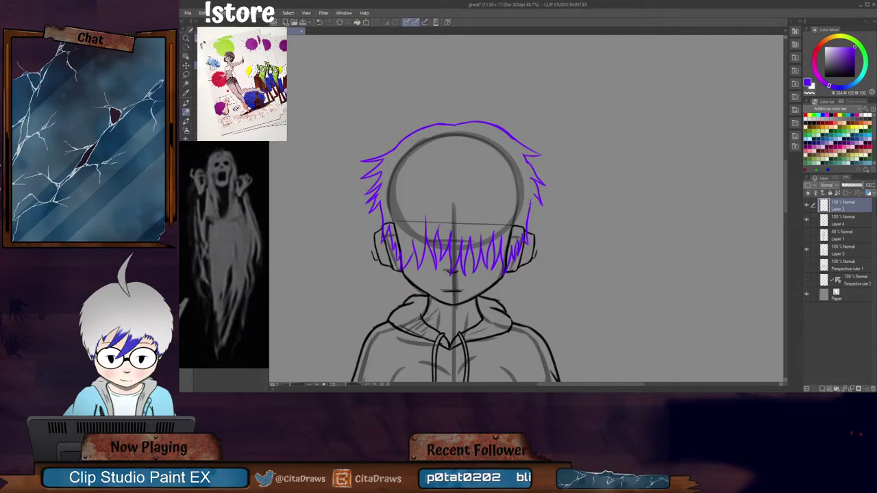
pyautogui.moveTo(530, 187); pyautogui.dragTo(537, 212)
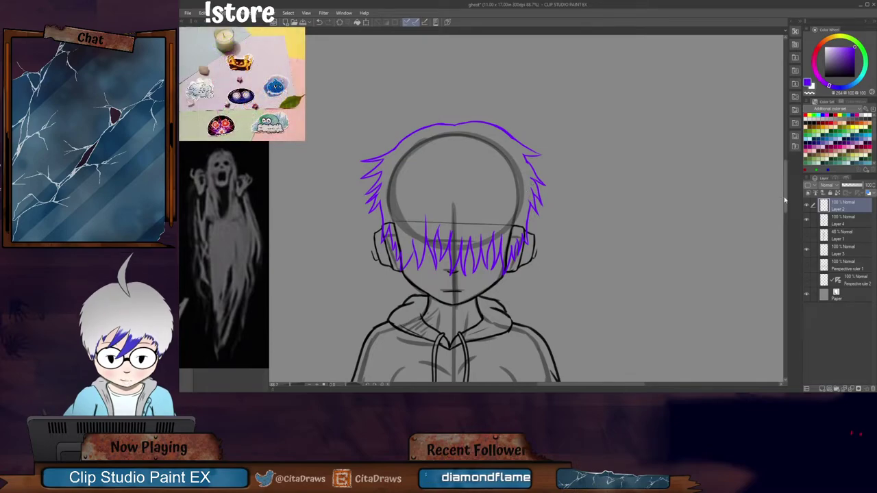
# Step: Rework the upper right of the crown into an upswept pointed tuft
pyautogui.moveTo(785, 199); pyautogui.dragTo(784, 188)
pyautogui.scroll(3, 519, 187)
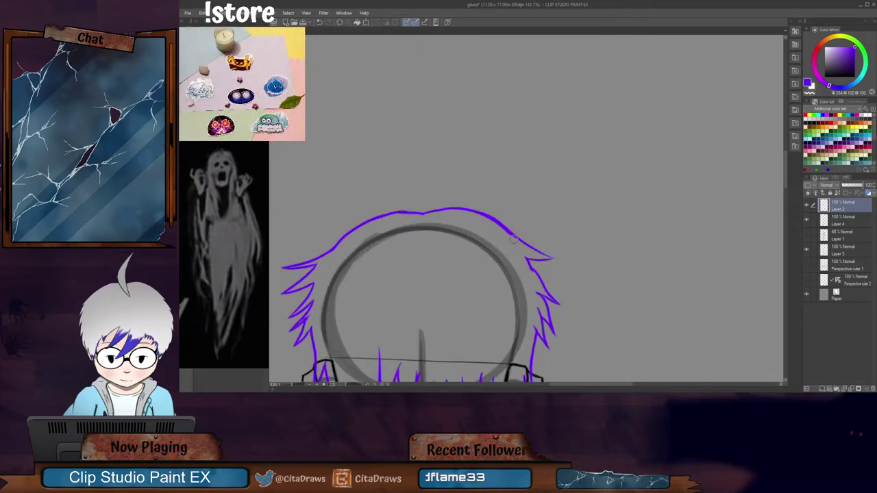
pyautogui.moveTo(513, 238)
pyautogui.mouseDown()
pyautogui.moveTo(453, 207)
pyautogui.moveTo(515, 200)
pyautogui.moveTo(480, 225)
pyautogui.moveTo(535, 233)
pyautogui.moveTo(490, 237)
pyautogui.moveTo(534, 233)
pyautogui.moveTo(527, 235)
pyautogui.mouseUp()
pyautogui.hotkey('ctrl', 'z')
pyautogui.hotkey('ctrl', 'z')
pyautogui.scroll(-4, 529, 234)
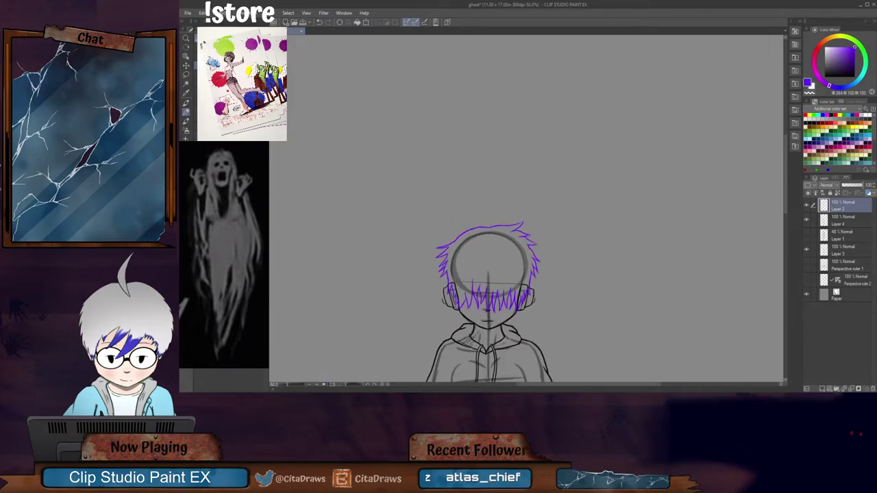
# Step: Sketch wavy hair strands hanging from beneath both headphone cups down to the shoulders
pyautogui.moveTo(786, 209); pyautogui.dragTo(783, 240)
pyautogui.scroll(3, 469, 196)
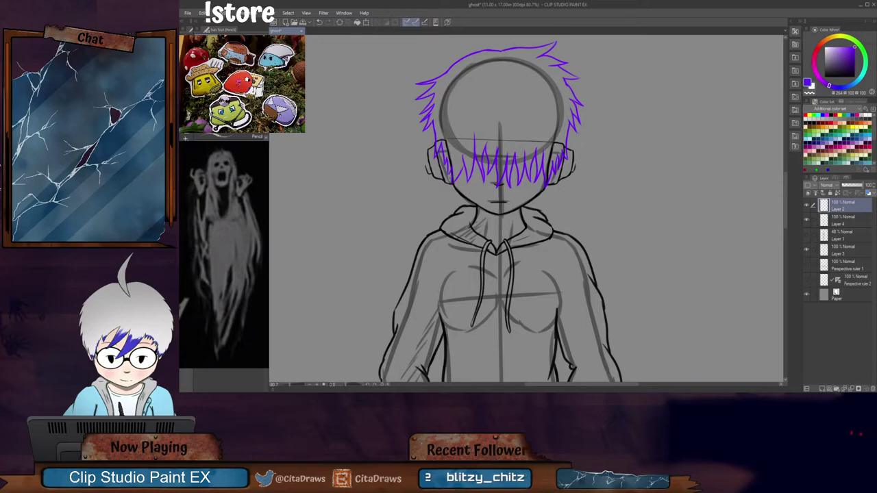
pyautogui.moveTo(450, 182); pyautogui.dragTo(435, 232)
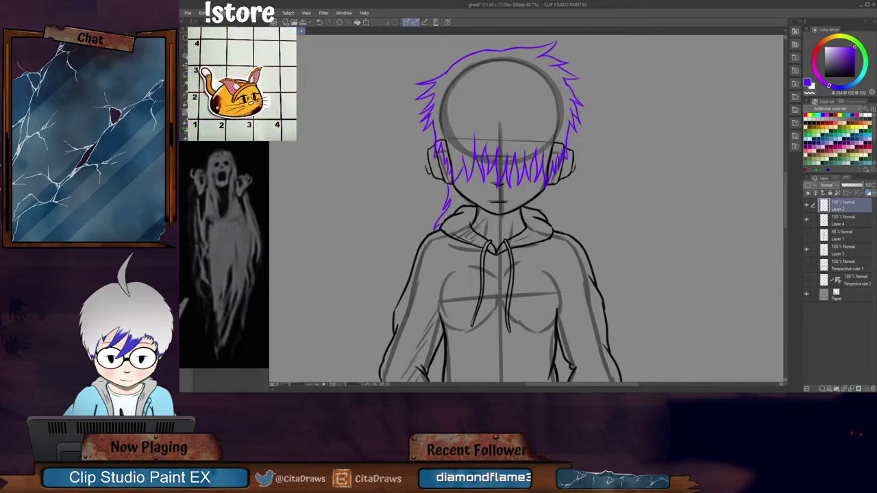
pyautogui.moveTo(552, 186); pyautogui.dragTo(562, 217)
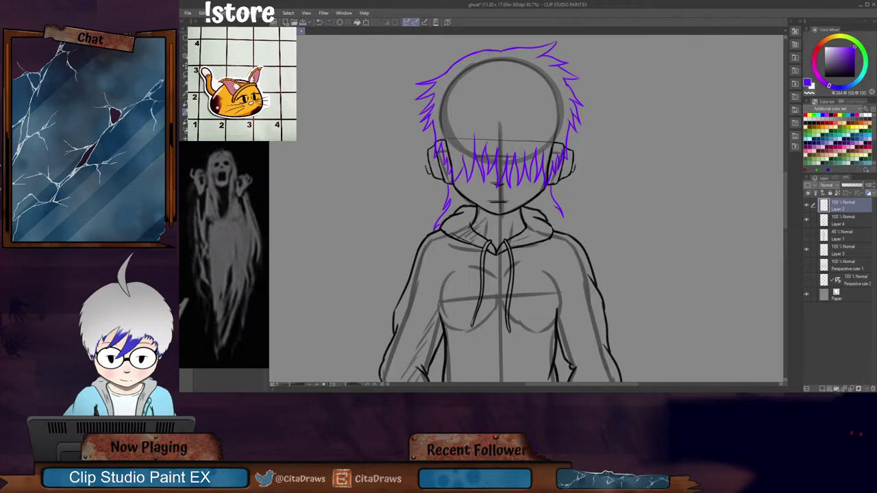
pyautogui.moveTo(552, 202); pyautogui.dragTo(581, 235)
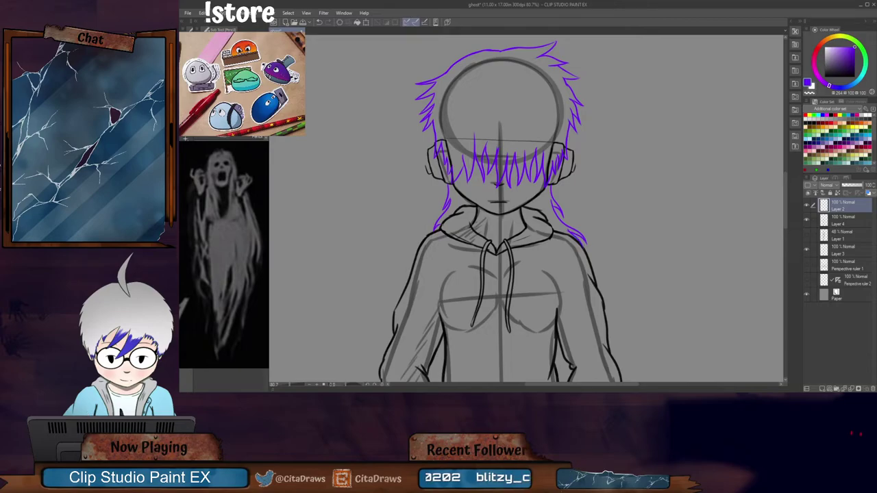
# Step: Try a small stray tuft on top of the crown
pyautogui.scroll(-3, 449, 217)
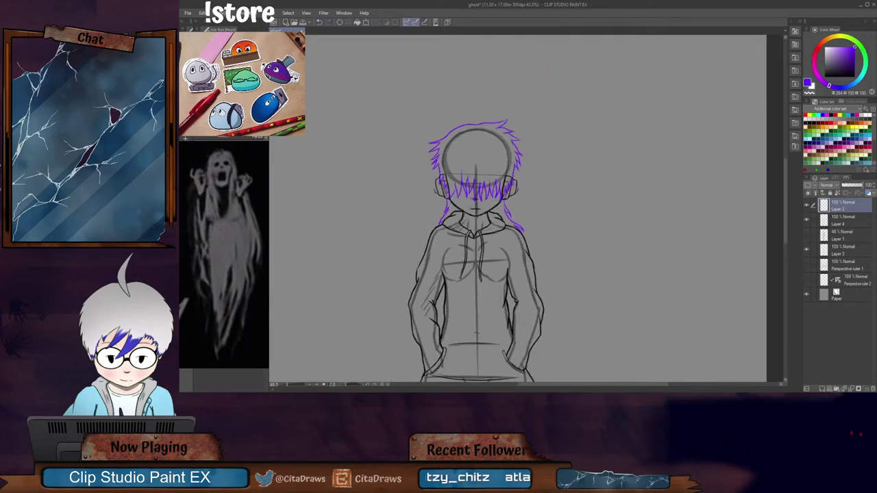
pyautogui.moveTo(786, 205)
pyautogui.mouseDown()
pyautogui.moveTo(785, 221)
pyautogui.moveTo(787, 207)
pyautogui.mouseUp()
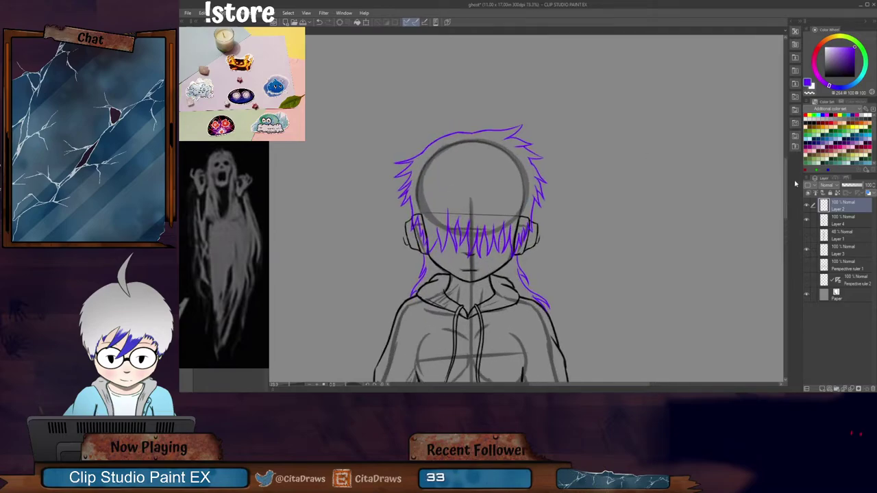
pyautogui.moveTo(785, 194); pyautogui.dragTo(786, 183)
pyautogui.scroll(3, 535, 164)
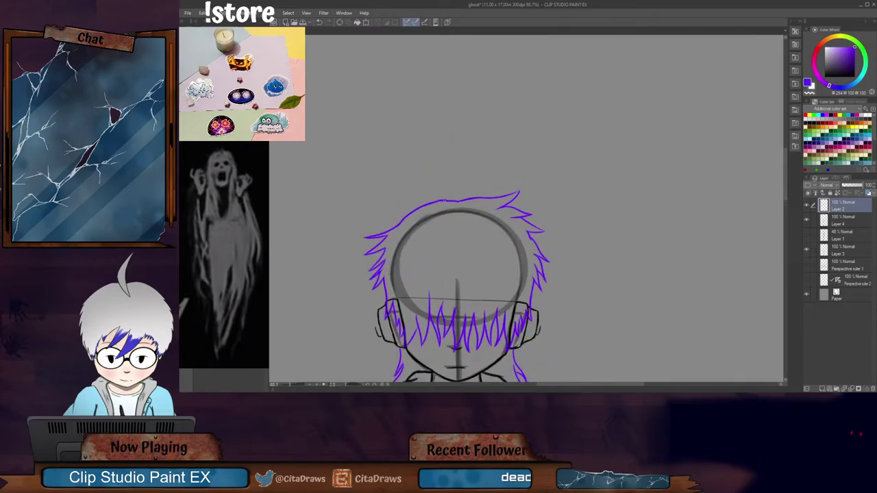
pyautogui.moveTo(440, 198); pyautogui.dragTo(458, 194)
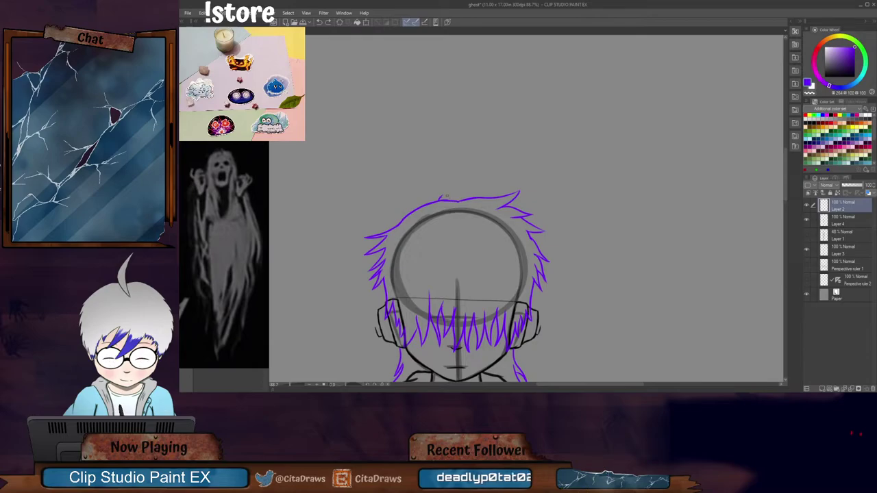
pyautogui.scroll(-2, 459, 187)
pyautogui.scroll(-3, 460, 187)
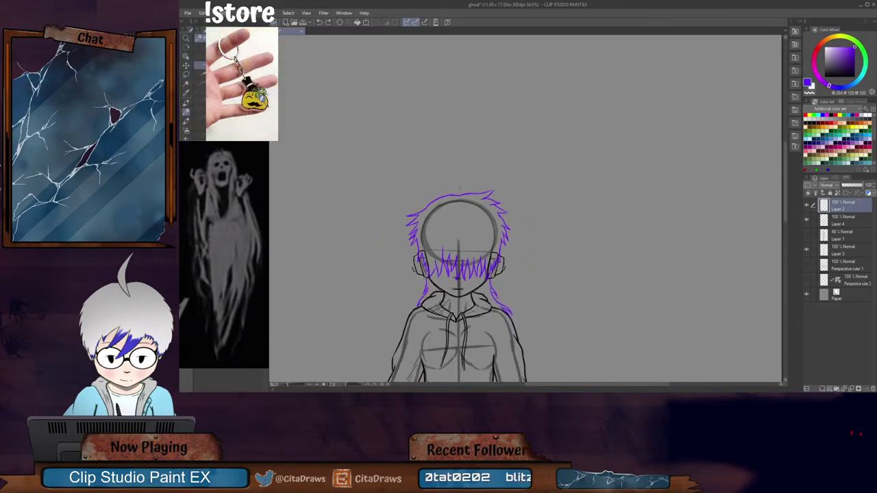
# Step: Erase the wavy strands hanging below both headphone cups
pyautogui.scroll(-1, 784, 203)
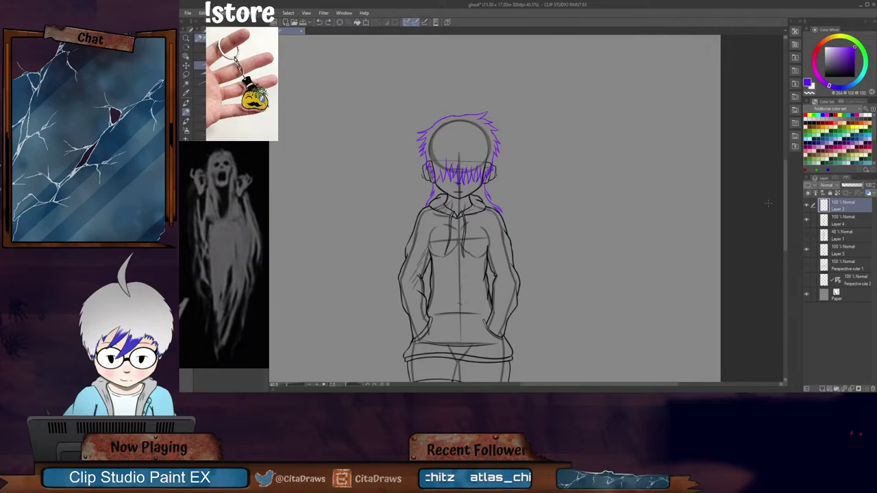
pyautogui.scroll(3, 768, 202)
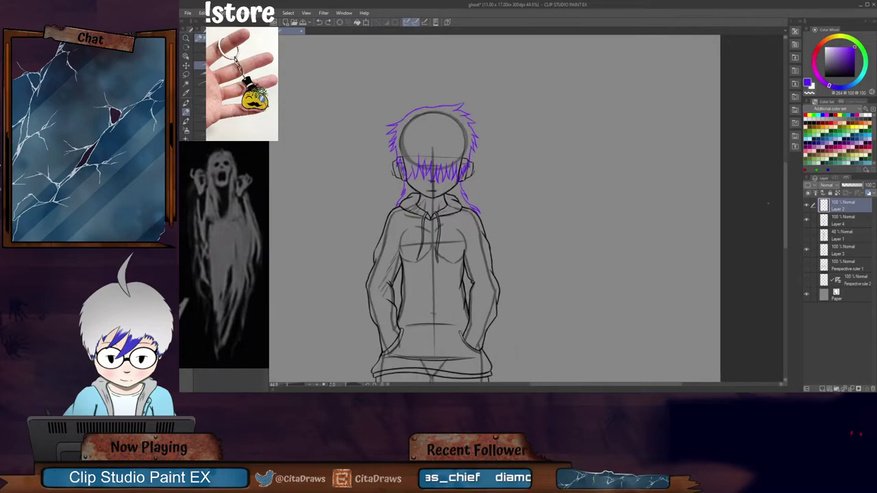
pyautogui.moveTo(394, 180); pyautogui.dragTo(411, 211)
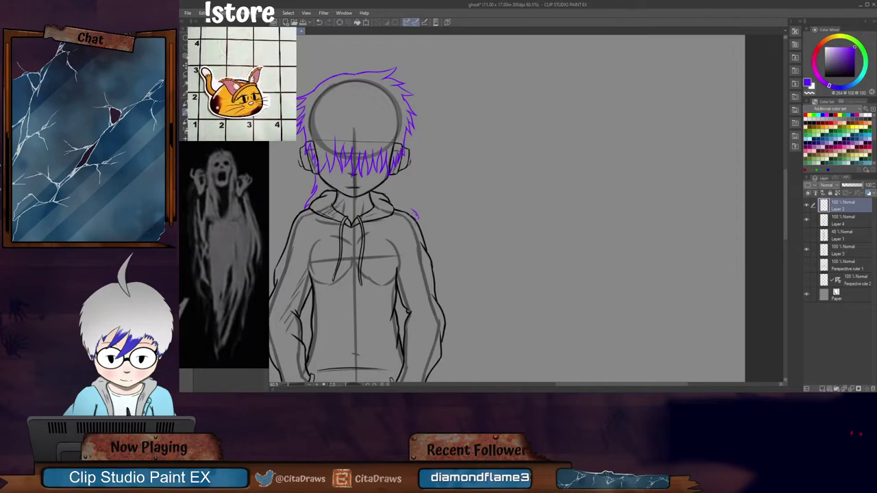
pyautogui.click(415, 213)
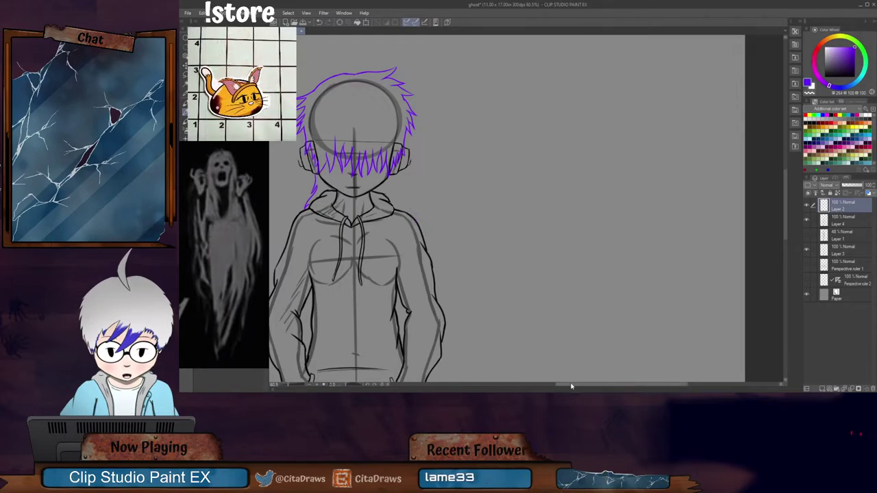
pyautogui.moveTo(571, 384); pyautogui.dragTo(534, 385)
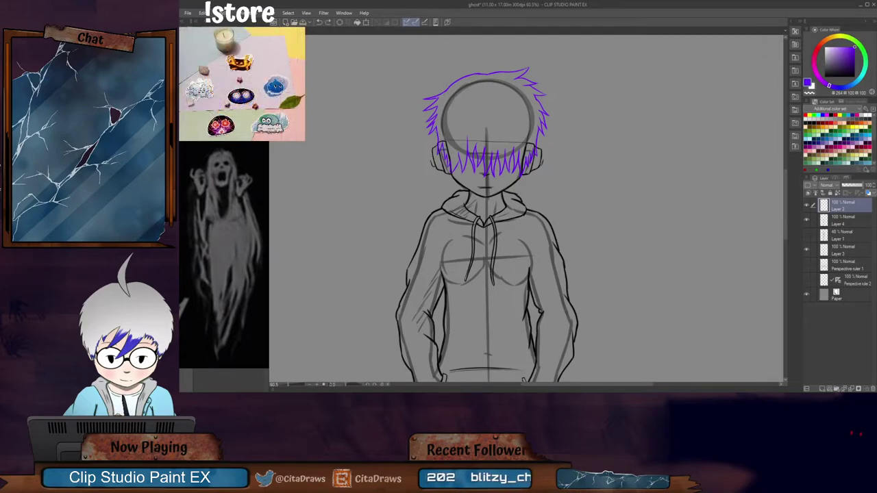
# Step: Sketch long hair strands falling outside both headphone cups, past the shoulders to the upper arms
pyautogui.moveTo(434, 148); pyautogui.dragTo(431, 180)
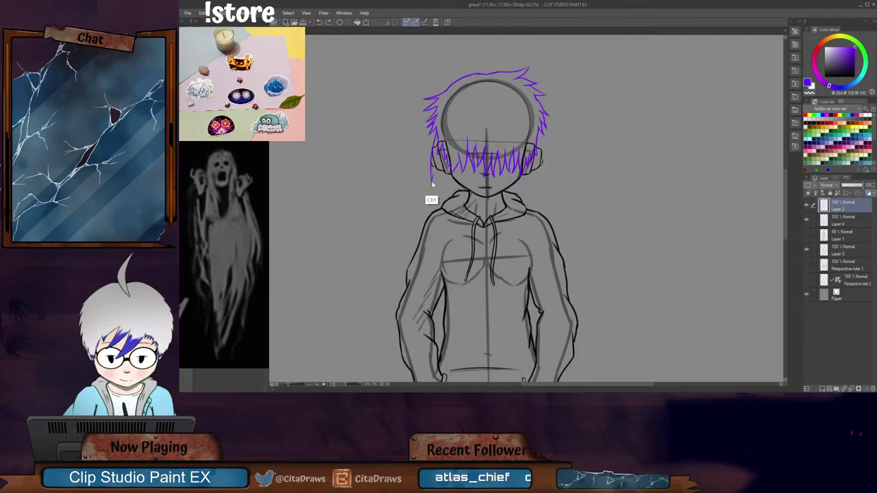
pyautogui.moveTo(434, 166); pyautogui.dragTo(412, 247)
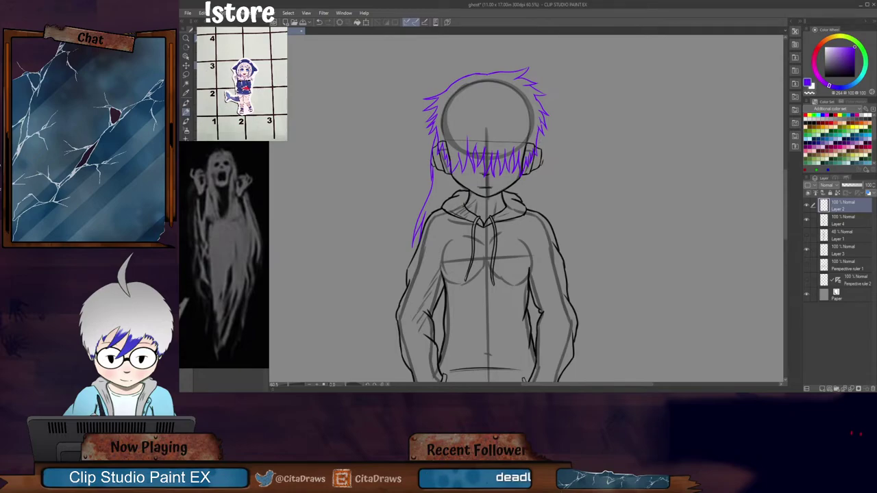
pyautogui.moveTo(544, 136); pyautogui.dragTo(557, 233)
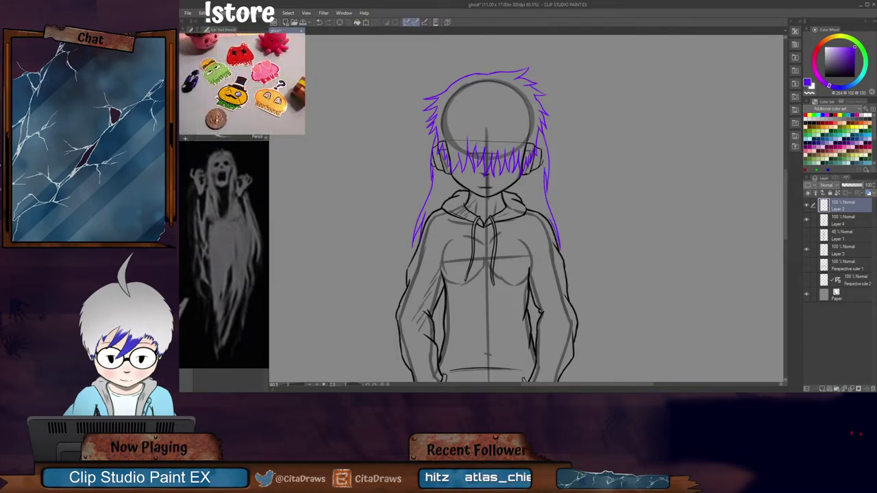
# Step: Hide Layer 3 with the rough body sketch to check the hair against the line art, and show it again
pyautogui.scroll(-6, 552, 206)
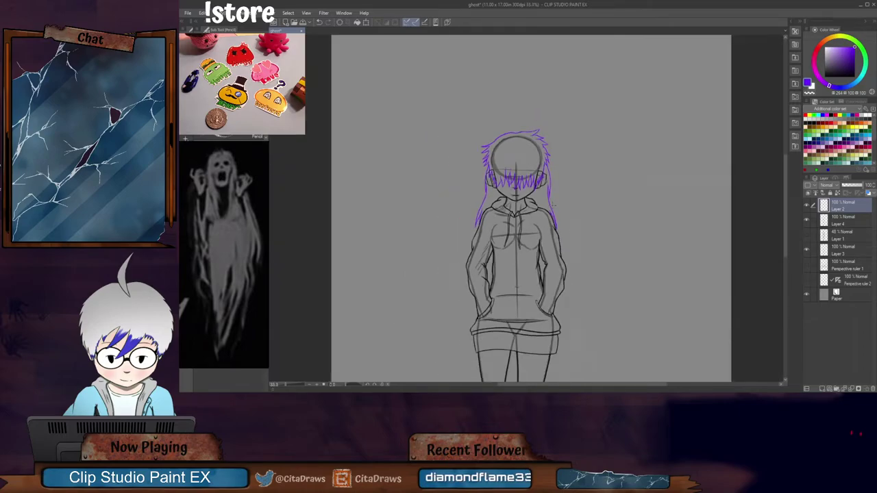
pyautogui.click(807, 251)
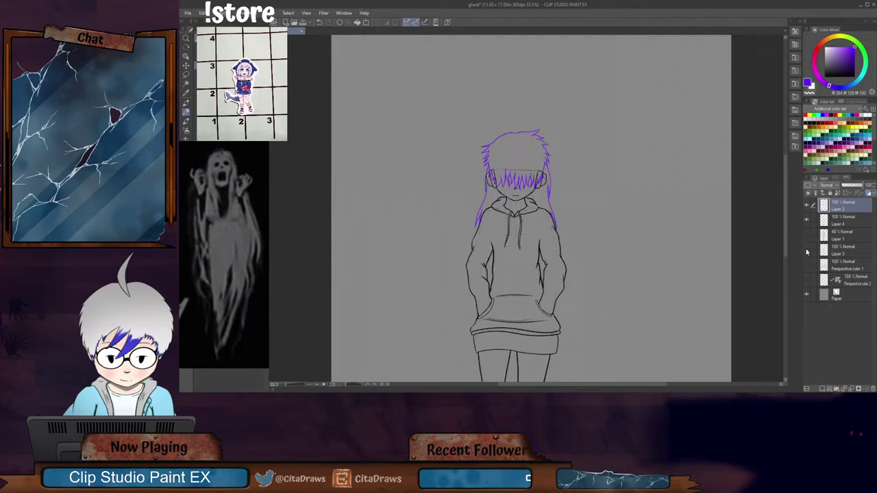
pyautogui.click(807, 251)
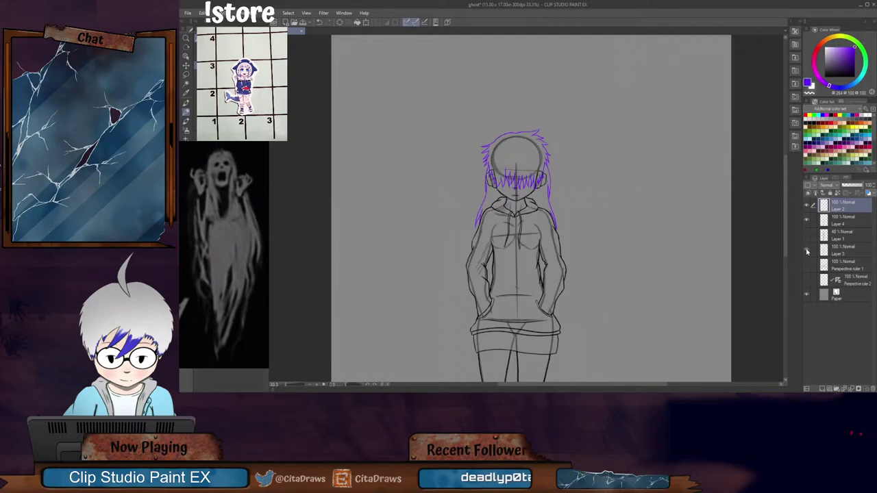
pyautogui.scroll(3, 566, 144)
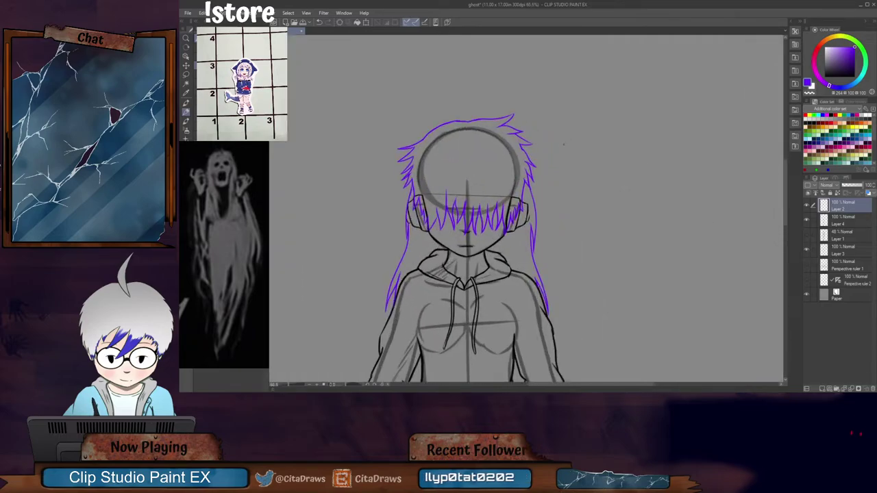
# Step: Lasso and erase the long hair strands hanging outside both headphone cups
pyautogui.press('p')
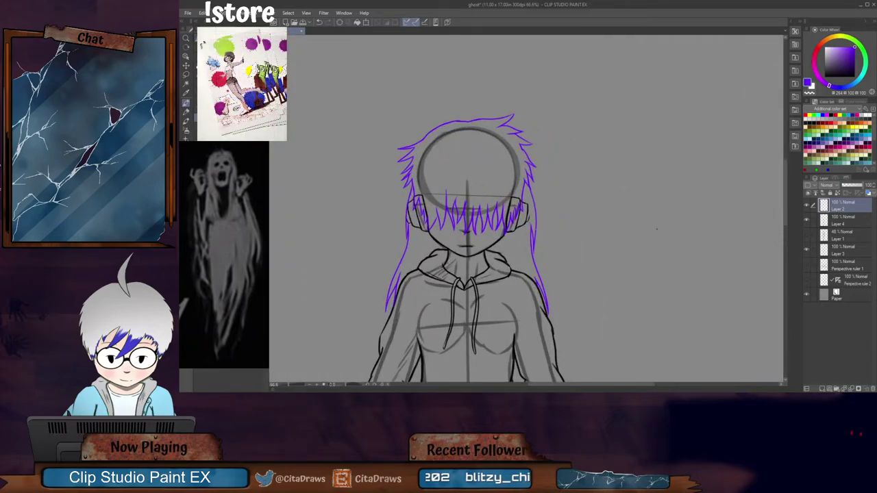
pyautogui.moveTo(786, 222); pyautogui.dragTo(786, 231)
pyautogui.press('m')
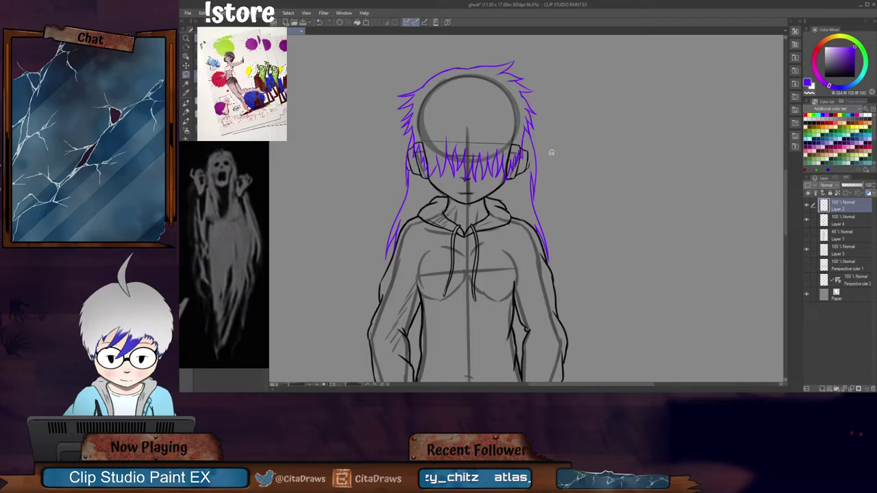
pyautogui.moveTo(544, 134)
pyautogui.mouseDown()
pyautogui.moveTo(528, 172)
pyautogui.moveTo(563, 196)
pyautogui.moveTo(564, 272)
pyautogui.mouseUp()
pyautogui.click(529, 298)
pyautogui.click(479, 297)
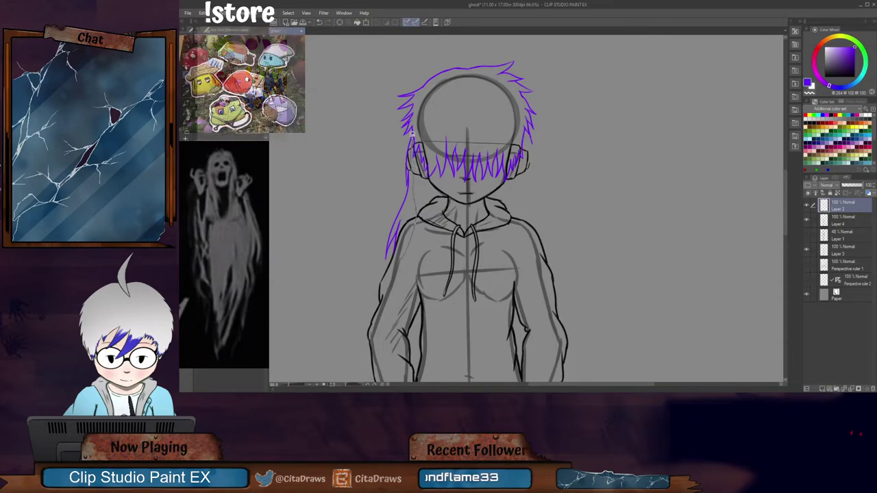
pyautogui.moveTo(412, 144)
pyautogui.mouseDown()
pyautogui.moveTo(381, 280)
pyautogui.moveTo(411, 243)
pyautogui.mouseUp()
pyautogui.click(387, 295)
pyautogui.click(328, 292)
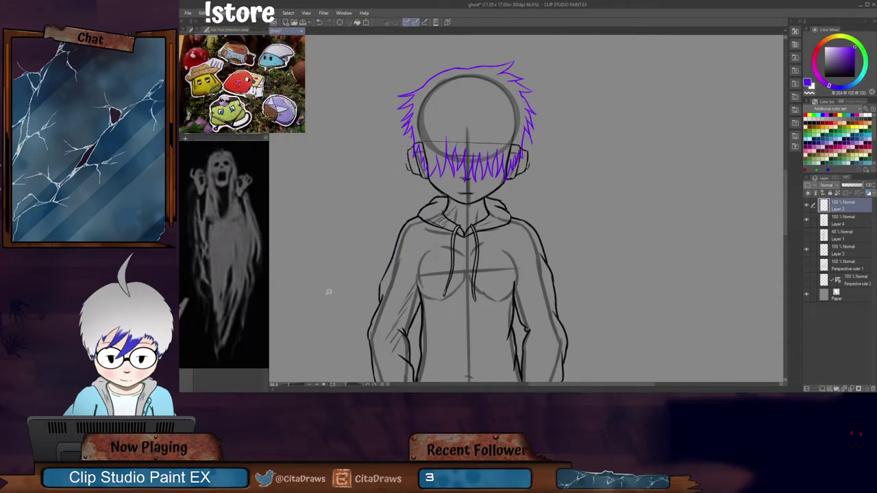
# Step: Lasso the spiky outer hair outline around the crown, delete it while keeping the fringe, and clear the selection
pyautogui.moveTo(785, 225); pyautogui.dragTo(786, 207)
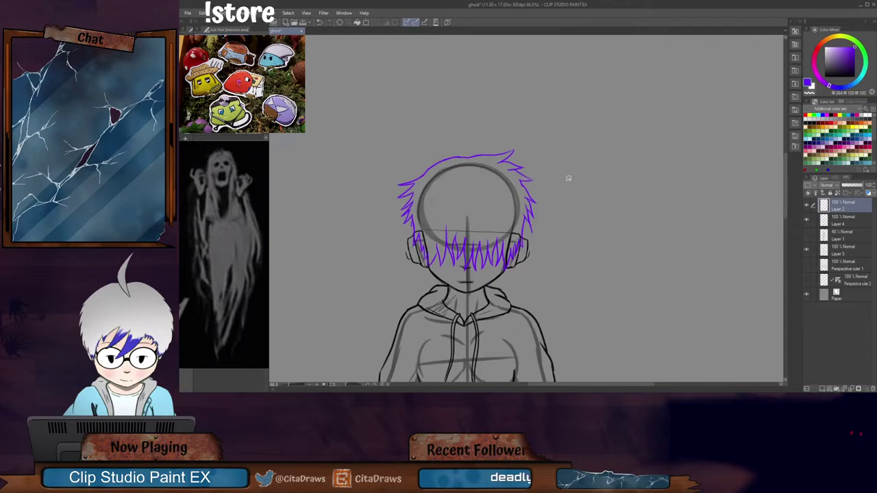
pyautogui.moveTo(569, 178)
pyautogui.mouseDown()
pyautogui.moveTo(382, 194)
pyautogui.moveTo(390, 233)
pyautogui.moveTo(458, 211)
pyautogui.moveTo(501, 215)
pyautogui.moveTo(532, 230)
pyautogui.moveTo(567, 213)
pyautogui.moveTo(563, 155)
pyautogui.moveTo(571, 180)
pyautogui.mouseUp()
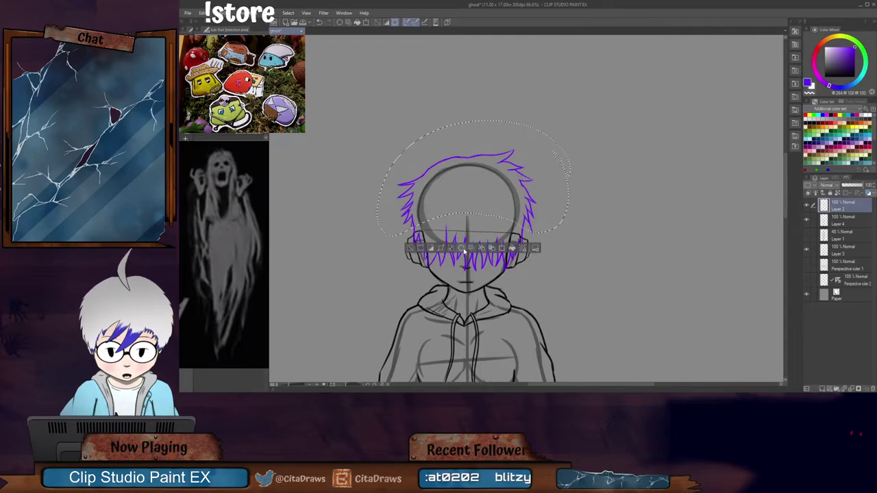
pyautogui.click(461, 248)
pyautogui.click(411, 248)
# Step: Try a looser hair outline from the crown down the head's left side, with jagged tips reaching the shoulder
pyautogui.press('p')
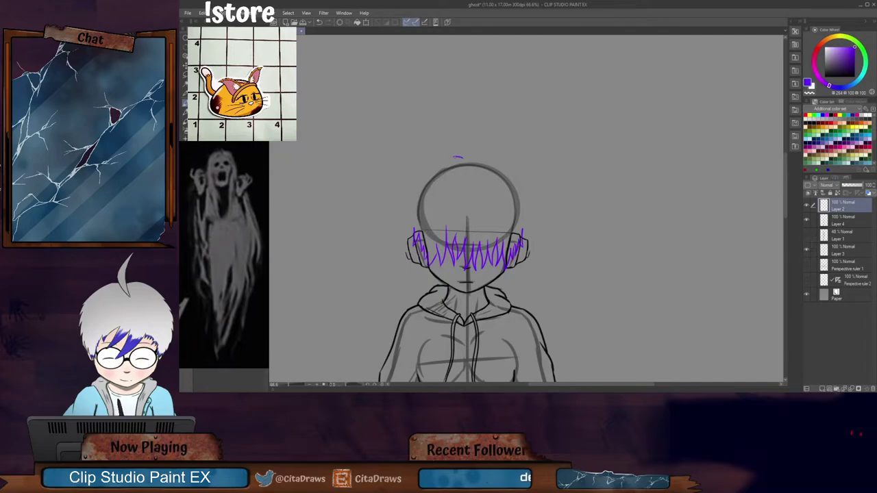
pyautogui.moveTo(434, 167)
pyautogui.mouseDown()
pyautogui.moveTo(463, 158)
pyautogui.moveTo(401, 202)
pyautogui.mouseUp()
pyautogui.hotkey('ctrl', 'z')
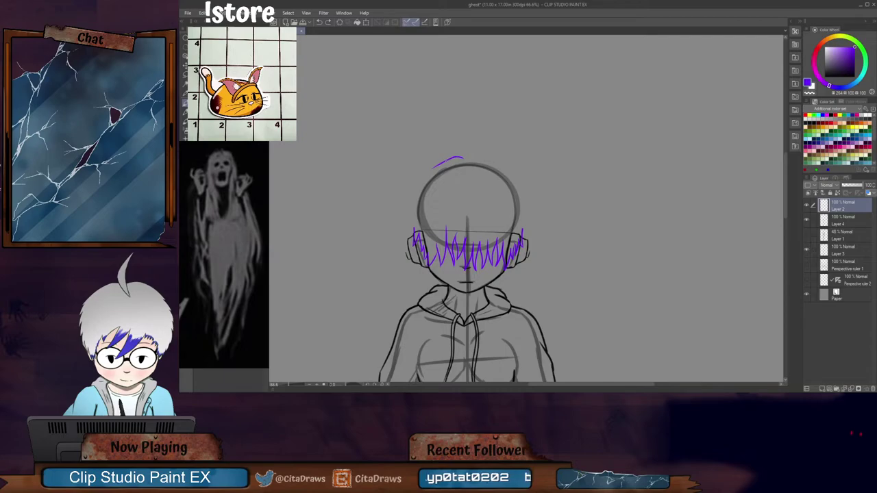
pyautogui.moveTo(449, 160)
pyautogui.mouseDown()
pyautogui.moveTo(415, 189)
pyautogui.moveTo(405, 230)
pyautogui.mouseUp()
pyautogui.hotkey('ctrl', 'z')
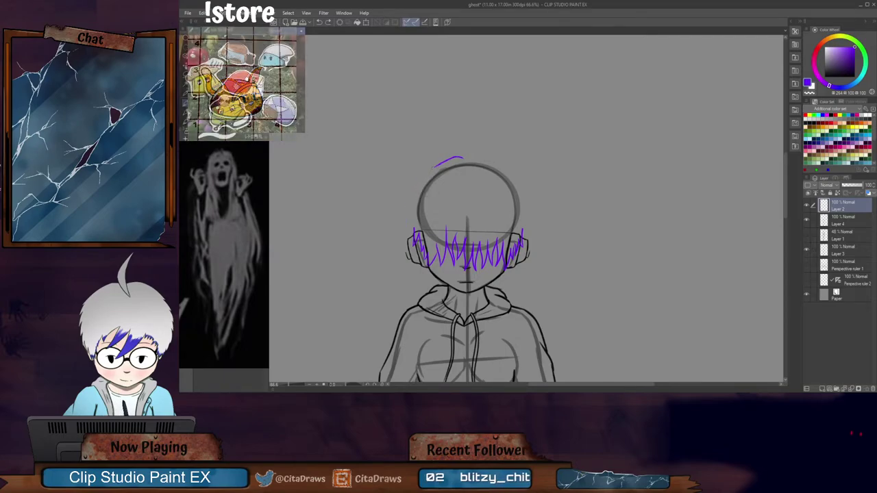
pyautogui.moveTo(448, 160)
pyautogui.mouseDown()
pyautogui.moveTo(429, 171)
pyautogui.moveTo(415, 193)
pyautogui.mouseUp()
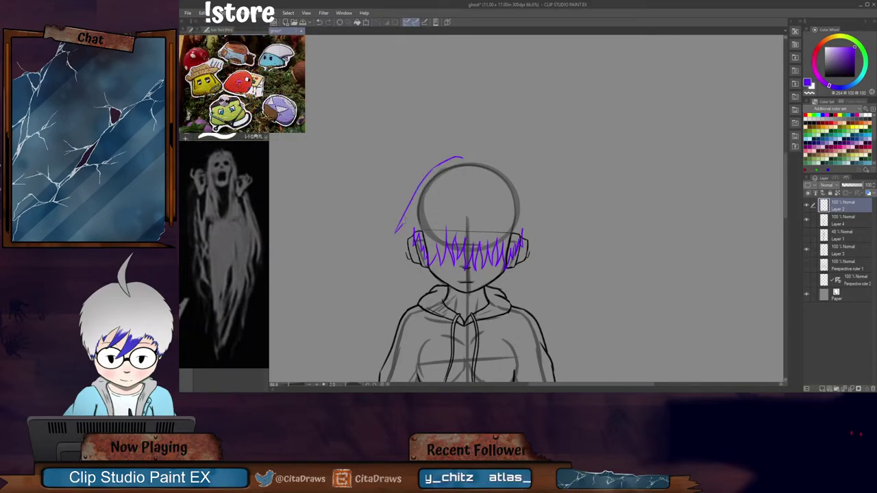
pyautogui.moveTo(401, 256); pyautogui.dragTo(402, 290)
pyautogui.hotkey('ctrl', 'z')
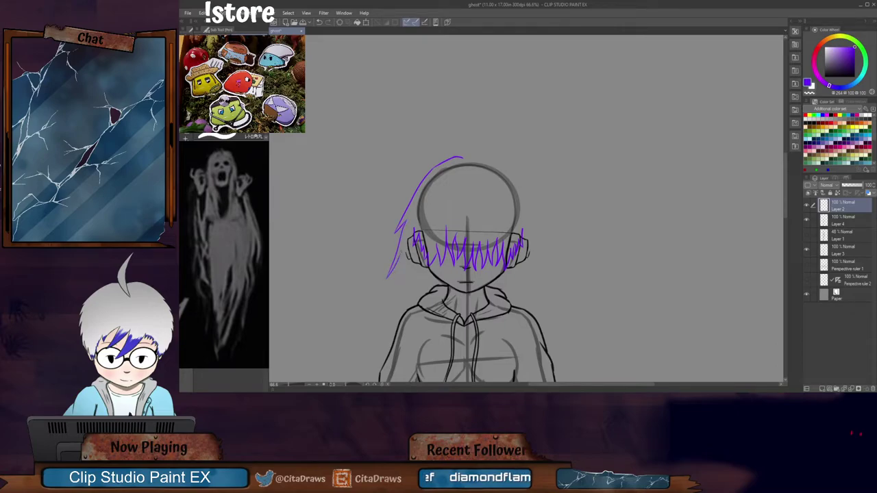
pyautogui.moveTo(397, 268); pyautogui.dragTo(393, 318)
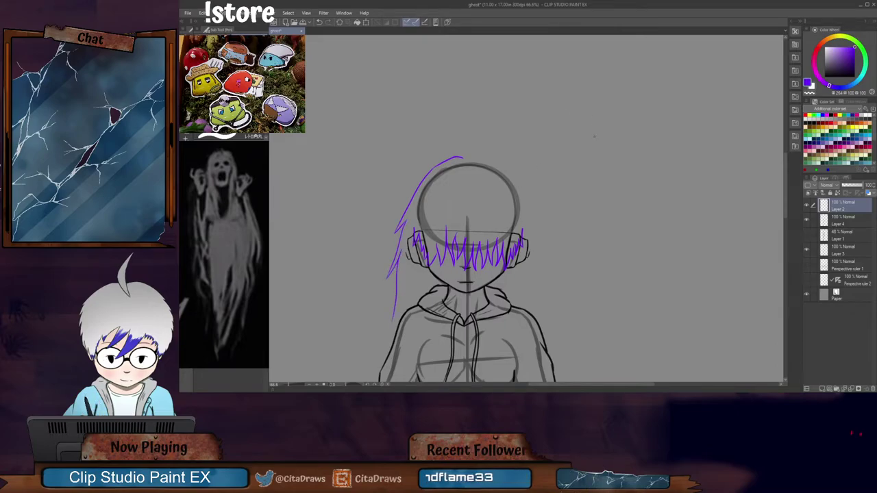
pyautogui.scroll(-3, 552, 208)
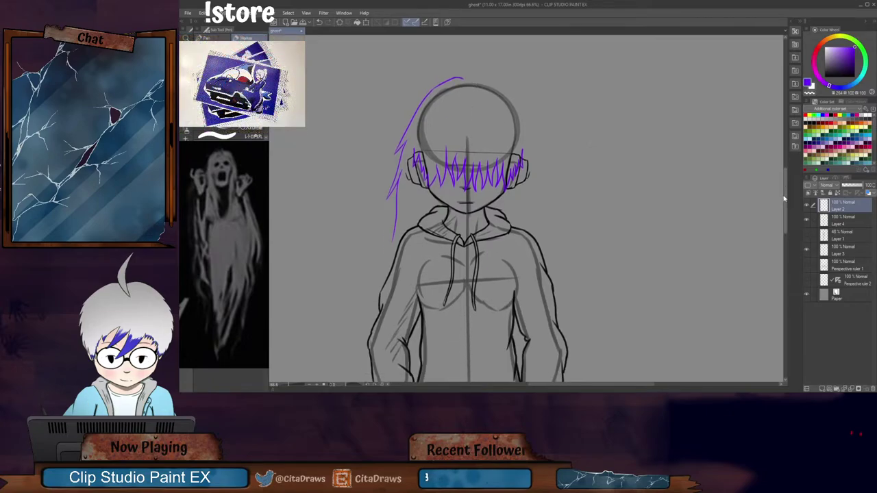
pyautogui.moveTo(393, 244); pyautogui.dragTo(403, 217)
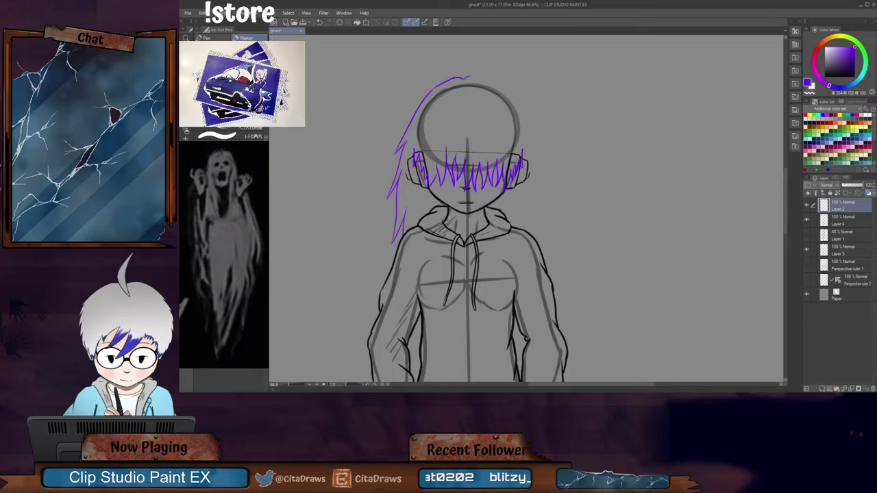
# Step: Try a matching hair outline from the crown down the head's right side, with pointed strands reaching the upper arm
pyautogui.moveTo(472, 76)
pyautogui.mouseDown()
pyautogui.moveTo(519, 102)
pyautogui.moveTo(536, 161)
pyautogui.moveTo(535, 225)
pyautogui.mouseUp()
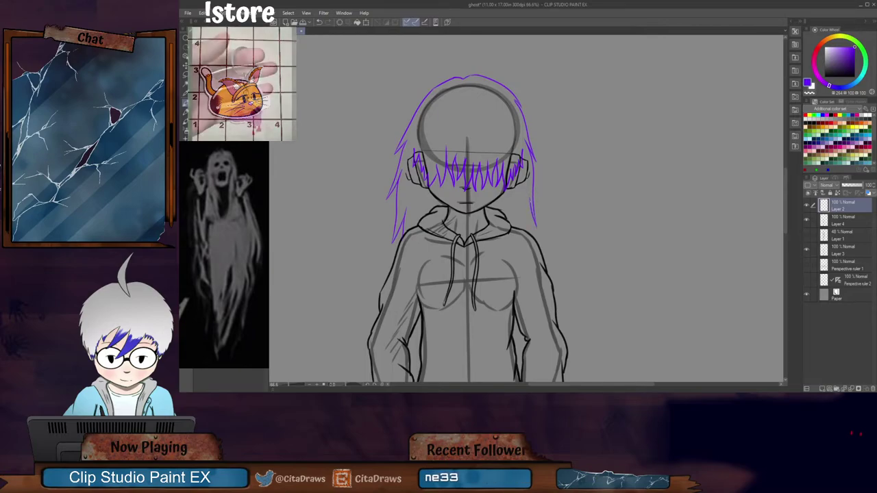
pyautogui.moveTo(532, 216); pyautogui.dragTo(552, 281)
pyautogui.hotkey('ctrl', 'z')
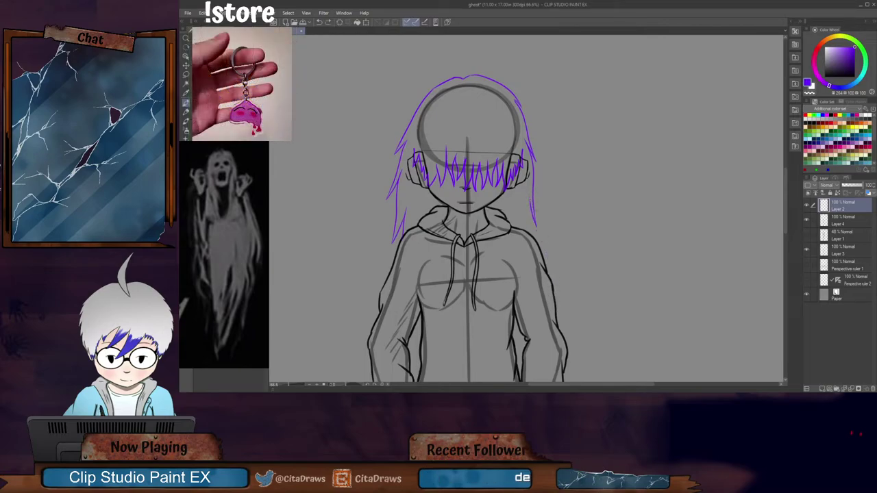
pyautogui.moveTo(530, 202); pyautogui.dragTo(553, 267)
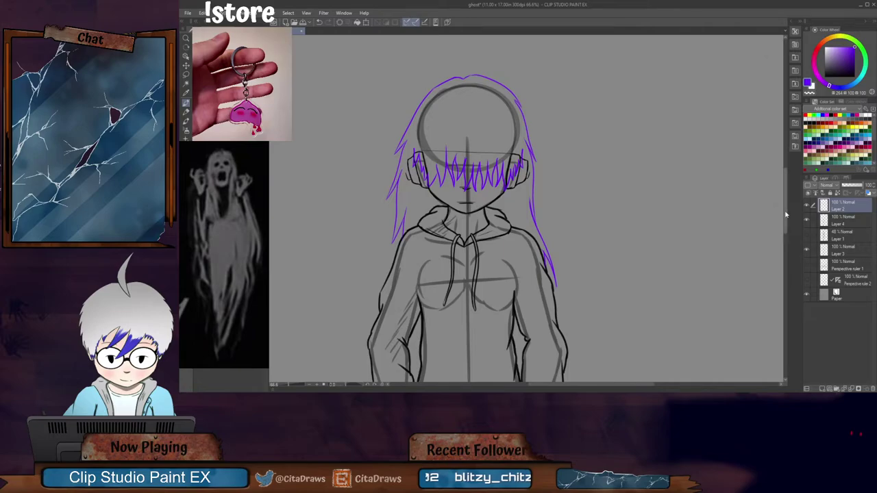
pyautogui.moveTo(786, 213); pyautogui.dragTo(787, 202)
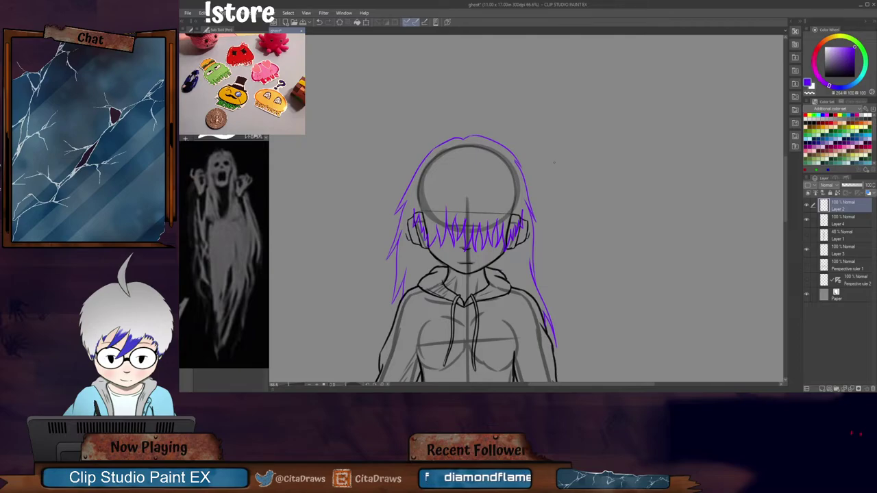
# Step: Lasso the new long hair outline around both sides of the head, delete it, and clear the selection
pyautogui.scroll(-5, 554, 163)
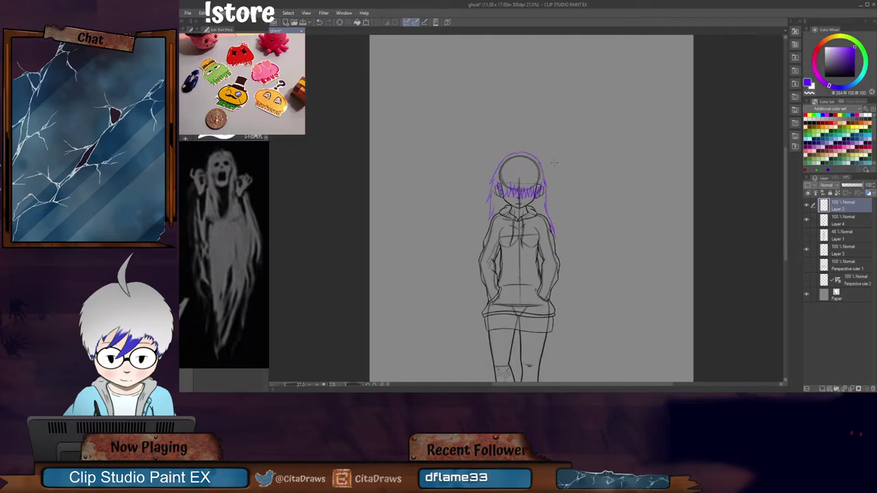
pyautogui.scroll(-2, 554, 163)
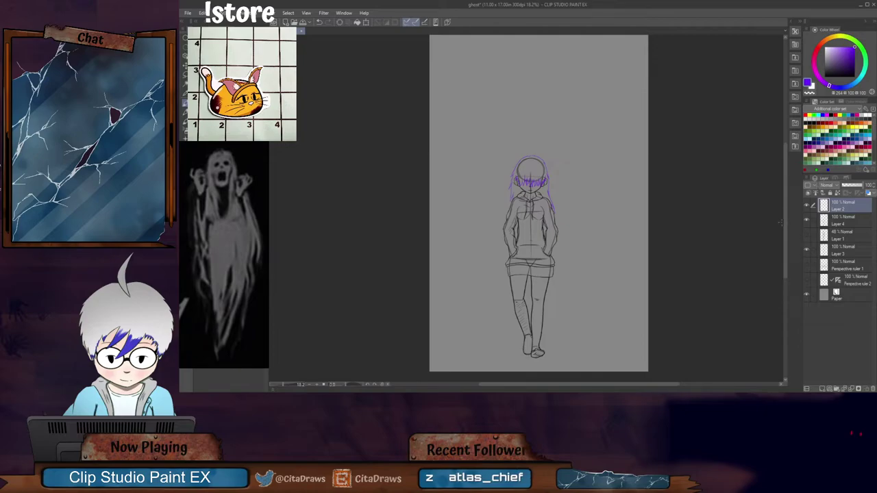
pyautogui.moveTo(787, 226); pyautogui.dragTo(786, 224)
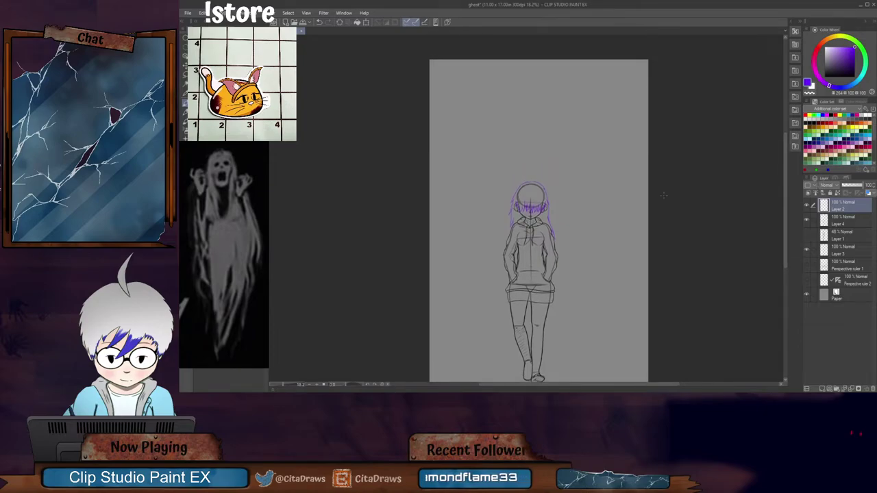
pyautogui.scroll(2, 569, 164)
pyautogui.scroll(3, 569, 164)
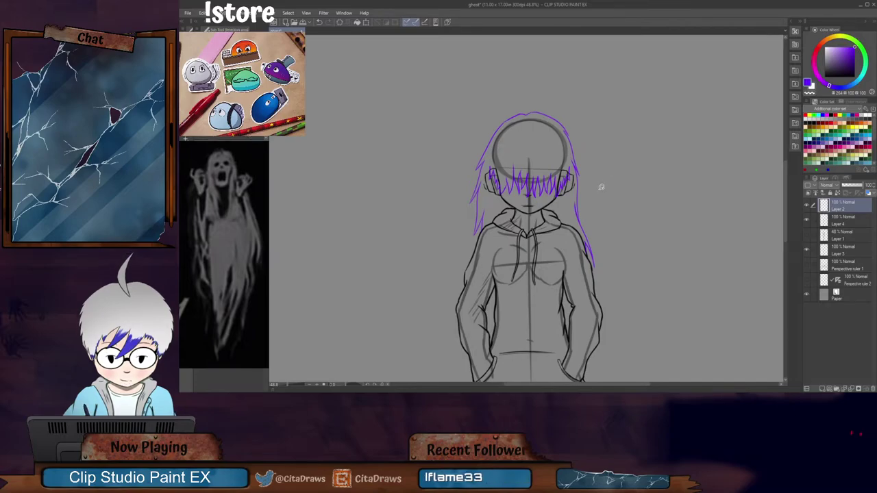
pyautogui.moveTo(441, 163); pyautogui.dragTo(480, 261)
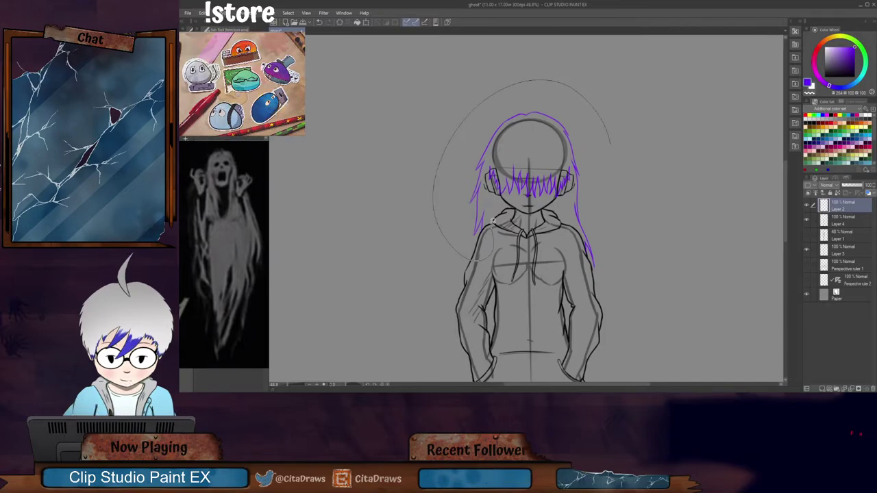
pyautogui.moveTo(610, 145)
pyautogui.mouseDown()
pyautogui.moveTo(622, 206)
pyautogui.moveTo(603, 295)
pyautogui.mouseUp()
pyautogui.click(516, 308)
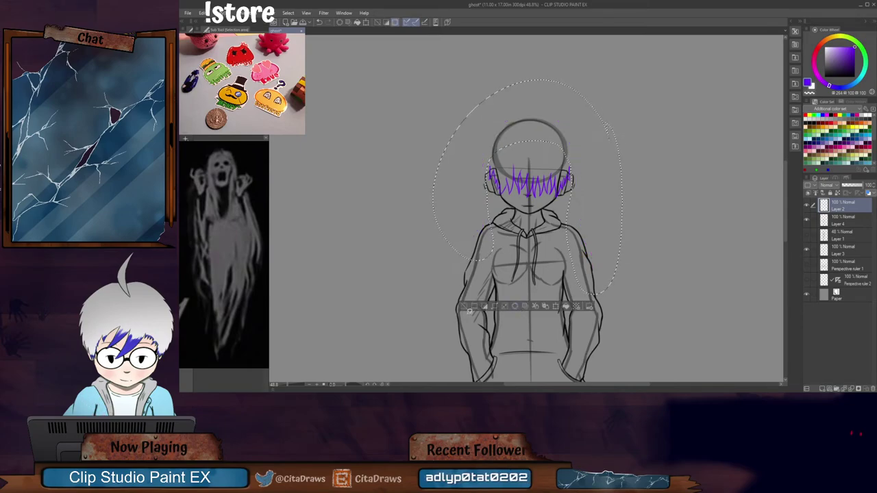
pyautogui.hotkey('ctrl', 'd')
# Step: Sketch a rounded hair outline from the crown along the head's left side, ending in short spikes above the headphone cup
pyautogui.scroll(3, 787, 198)
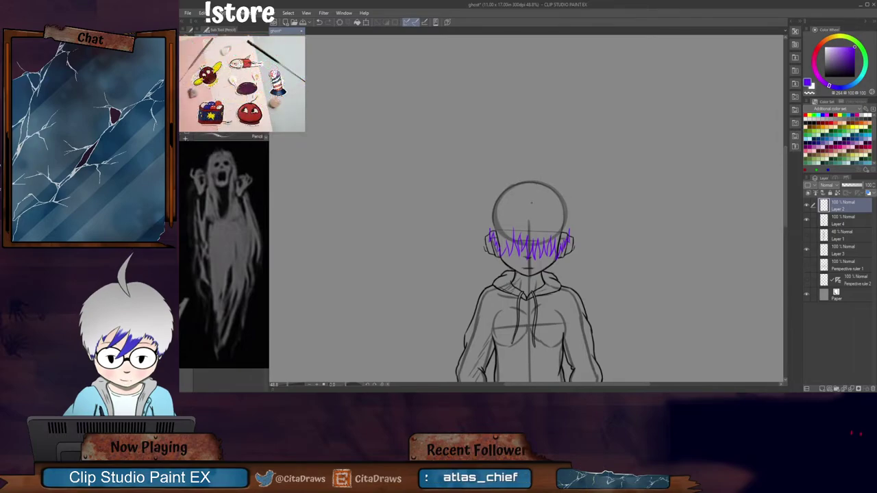
pyautogui.scroll(-2, 788, 198)
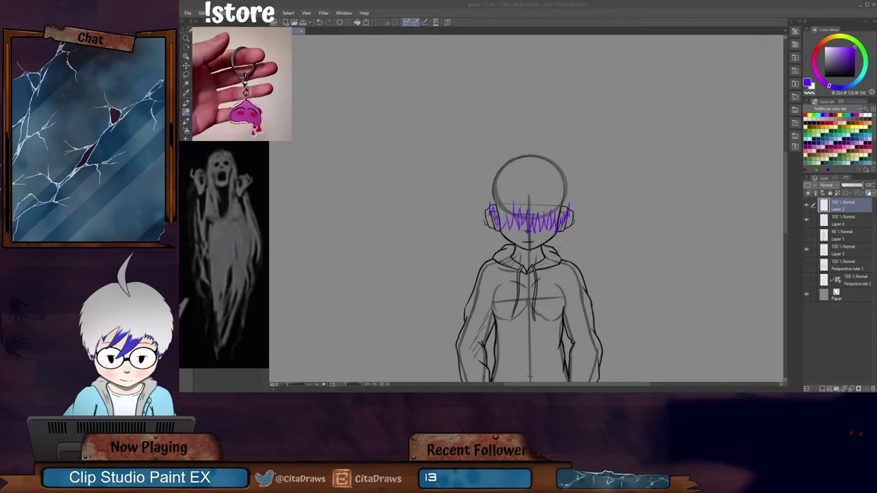
pyautogui.moveTo(785, 204); pyautogui.dragTo(785, 197)
pyautogui.hotkey('ctrl', '+')
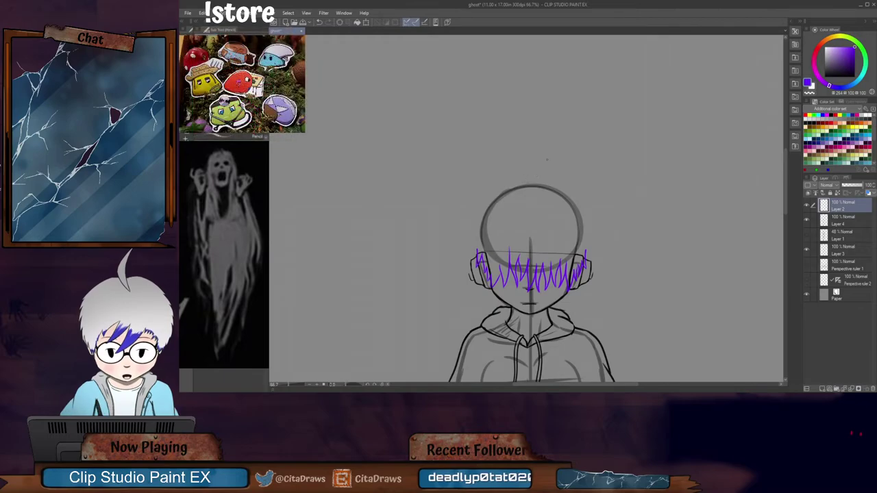
pyautogui.moveTo(515, 181)
pyautogui.mouseDown()
pyautogui.moveTo(494, 189)
pyautogui.moveTo(518, 179)
pyautogui.moveTo(481, 196)
pyautogui.moveTo(516, 178)
pyautogui.moveTo(491, 180)
pyautogui.moveTo(461, 213)
pyautogui.mouseUp()
pyautogui.hotkey('ctrl', 'z')
pyautogui.hotkey('ctrl', 'z')
pyautogui.hotkey('ctrl', 'z')
pyautogui.moveTo(517, 179)
pyautogui.mouseDown()
pyautogui.moveTo(471, 207)
pyautogui.moveTo(464, 242)
pyautogui.moveTo(473, 249)
pyautogui.mouseUp()
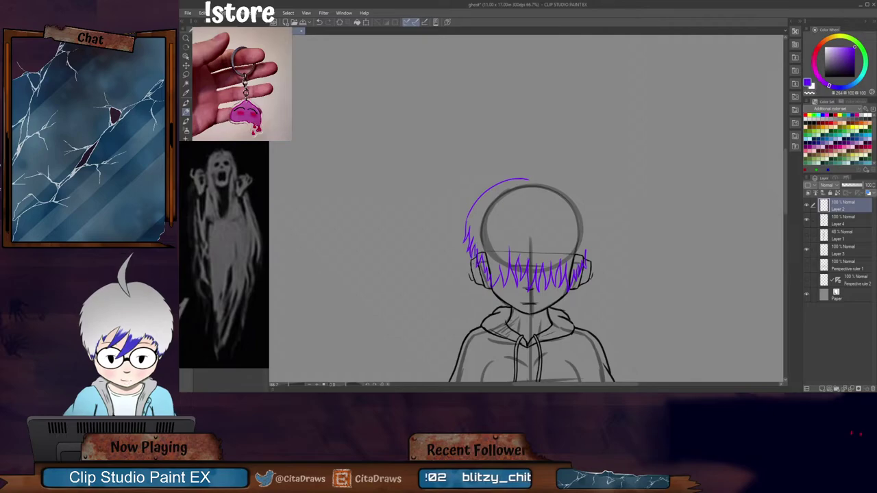
# Step: Undo the short spikes and extend the rounded outline smoothly down beside the left headphone cup
pyautogui.hotkey('ctrl', 'z')
pyautogui.hotkey('ctrl', 'z')
pyautogui.hotkey('ctrl', 'z')
pyautogui.hotkey('ctrl', 'z')
pyautogui.hotkey('ctrl', 'z')
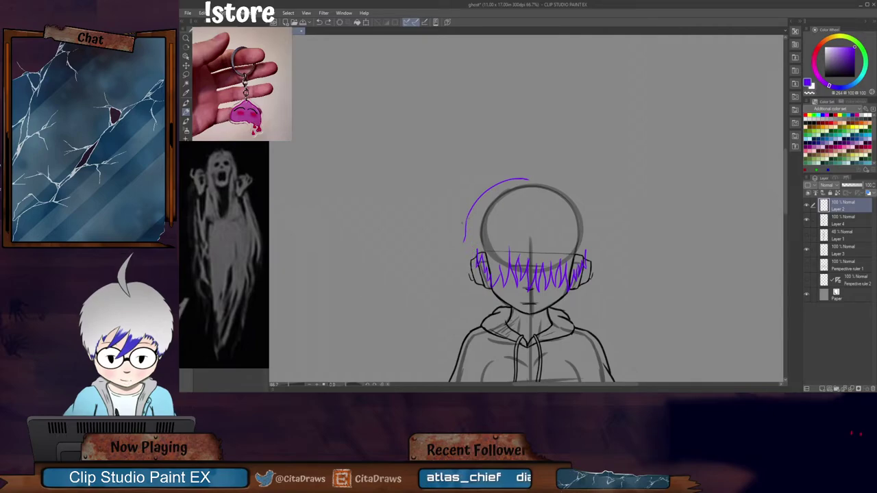
pyautogui.hotkey('ctrl', 'z')
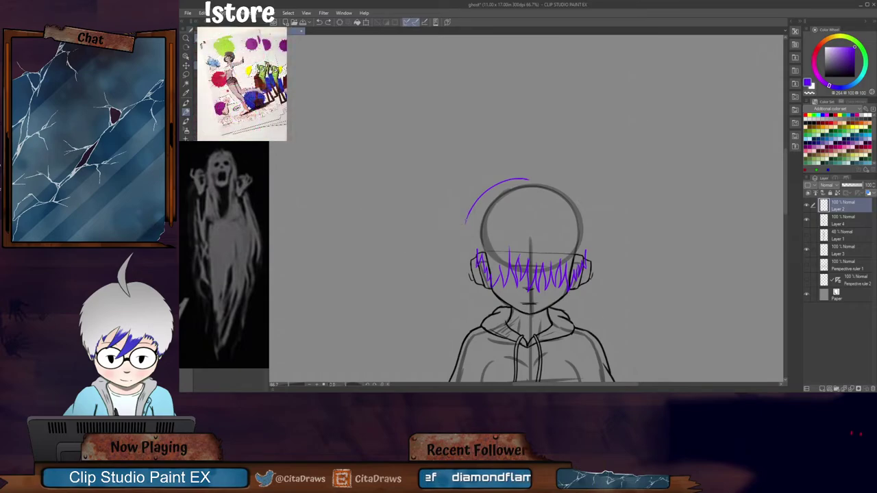
pyautogui.moveTo(466, 218); pyautogui.dragTo(465, 272)
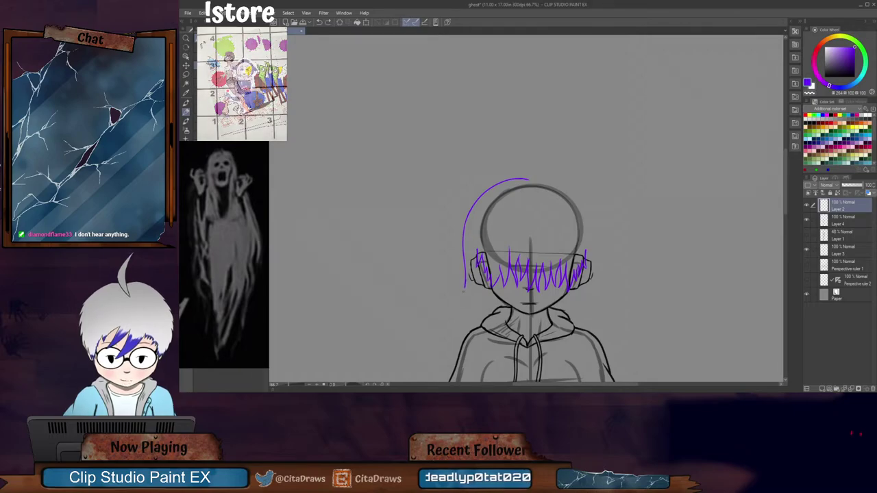
# Step: Finish the left hair tip, draw the rounded outline down the head's right side, and add a spiky hem beside the neck on both sides
pyautogui.moveTo(463, 291)
pyautogui.mouseDown()
pyautogui.moveTo(463, 307)
pyautogui.moveTo(467, 295)
pyautogui.mouseUp()
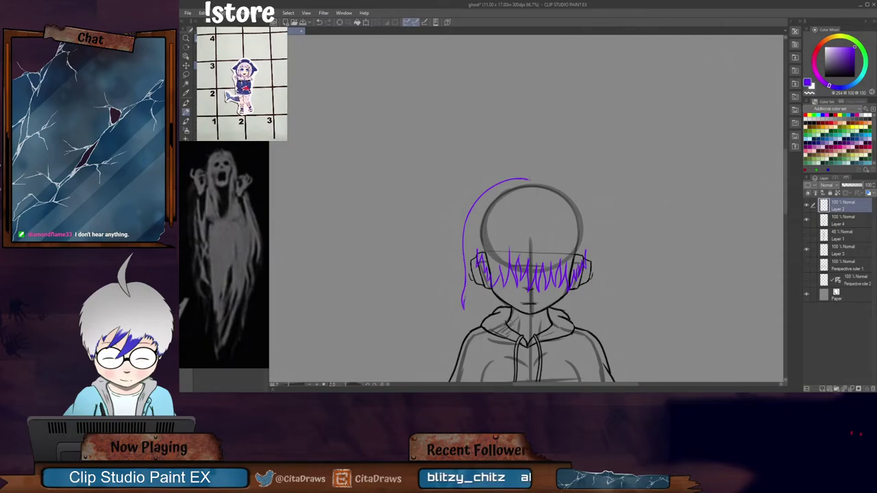
pyautogui.moveTo(528, 180); pyautogui.dragTo(542, 177)
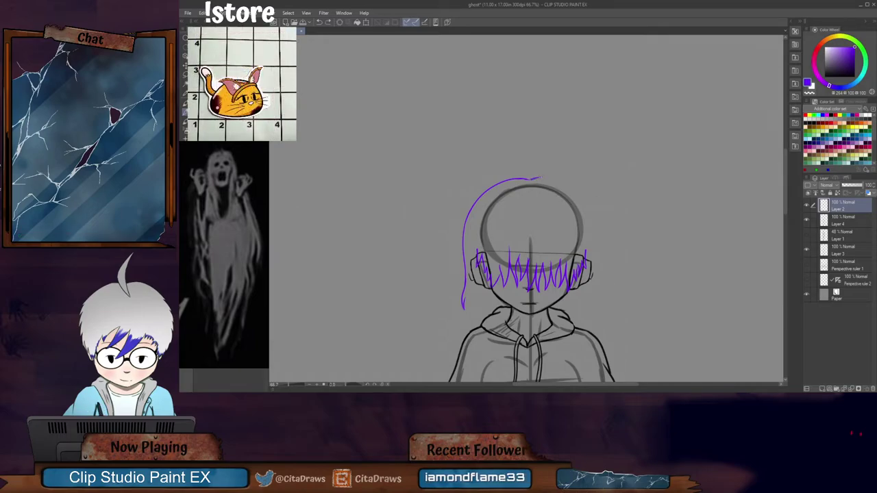
pyautogui.moveTo(540, 177)
pyautogui.mouseDown()
pyautogui.moveTo(572, 182)
pyautogui.moveTo(590, 201)
pyautogui.moveTo(595, 293)
pyautogui.mouseUp()
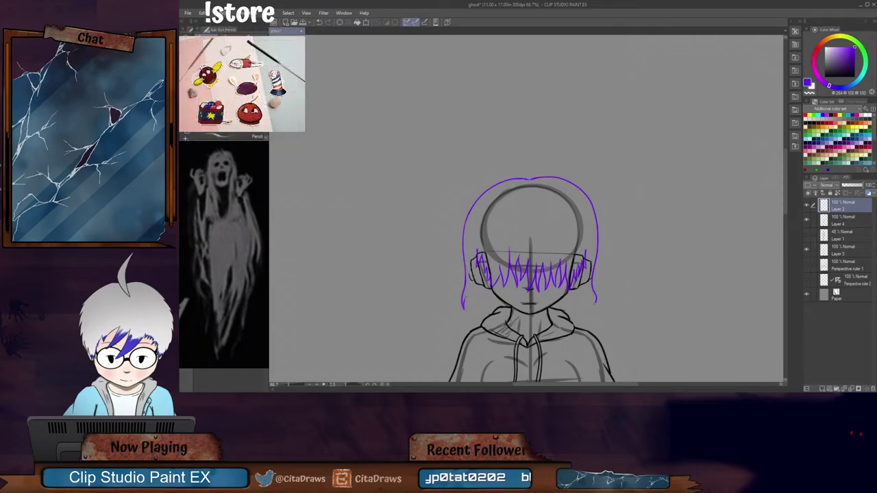
pyautogui.moveTo(467, 292)
pyautogui.mouseDown()
pyautogui.moveTo(473, 312)
pyautogui.moveTo(487, 308)
pyautogui.mouseUp()
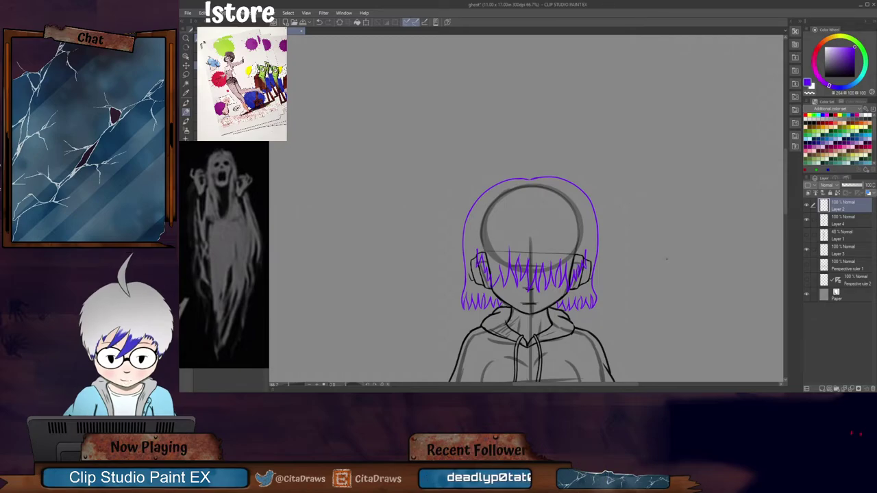
# Step: Try curved violet strands running from each side of the head down onto the headphone cups
pyautogui.moveTo(784, 202); pyautogui.dragTo(784, 214)
pyautogui.scroll(5, 593, 182)
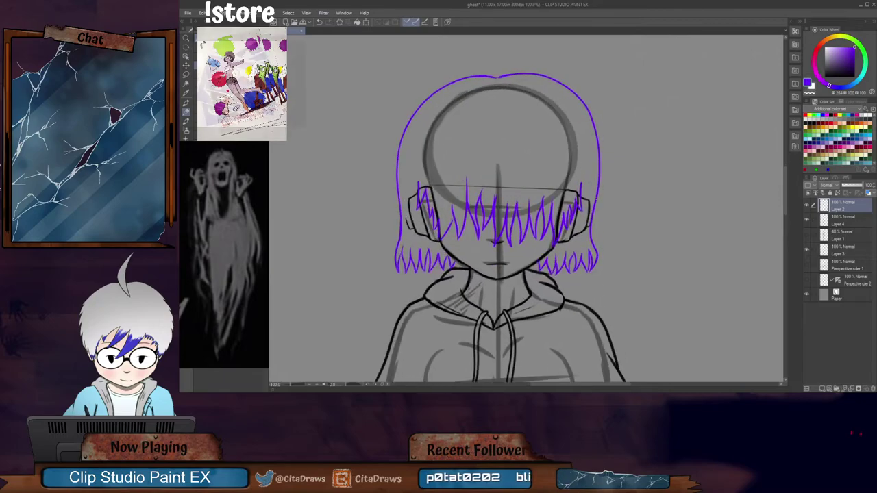
pyautogui.scroll(-2, 596, 197)
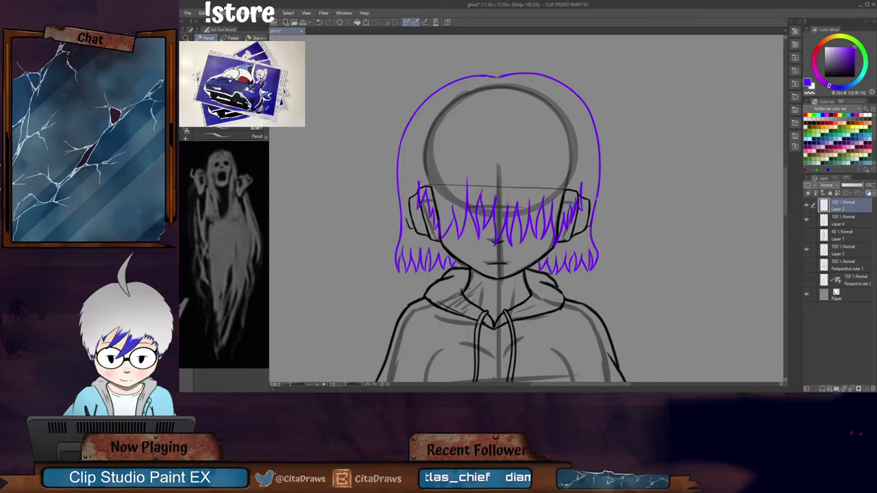
pyautogui.scroll(2, 416, 203)
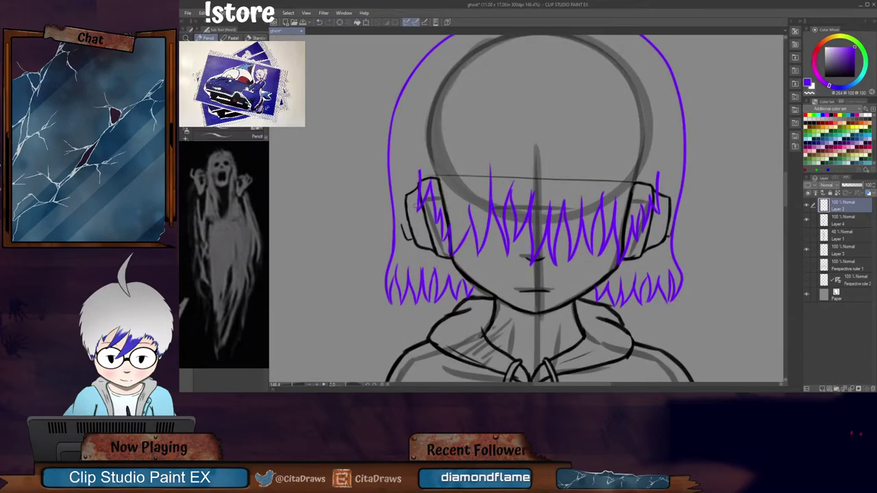
pyautogui.scroll(-2, 412, 208)
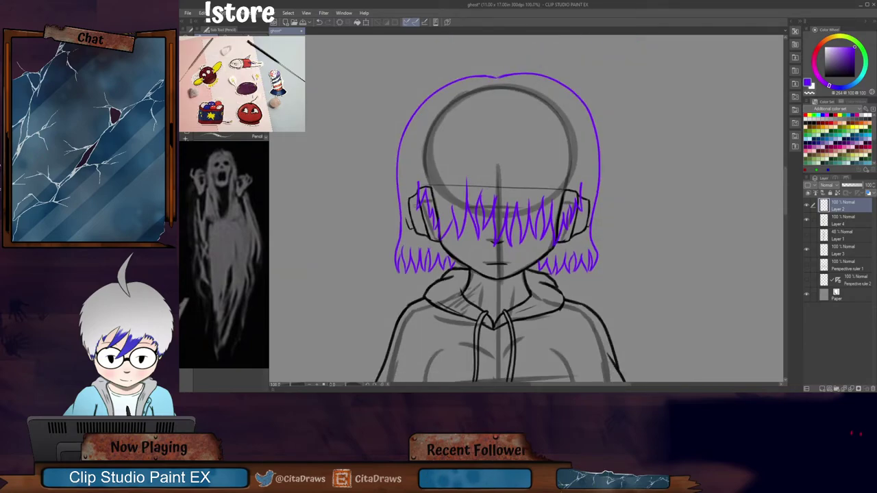
pyautogui.scroll(2, 415, 181)
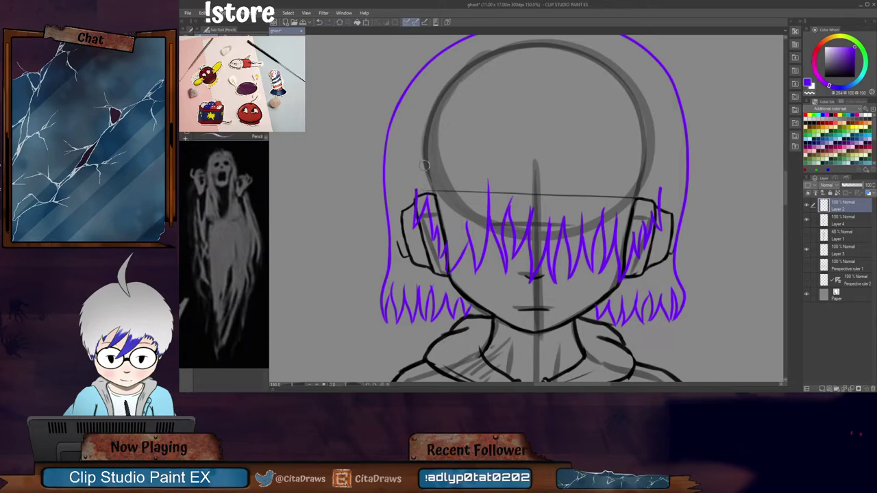
pyautogui.moveTo(414, 136)
pyautogui.mouseDown()
pyautogui.moveTo(400, 189)
pyautogui.moveTo(404, 228)
pyautogui.moveTo(416, 181)
pyautogui.mouseUp()
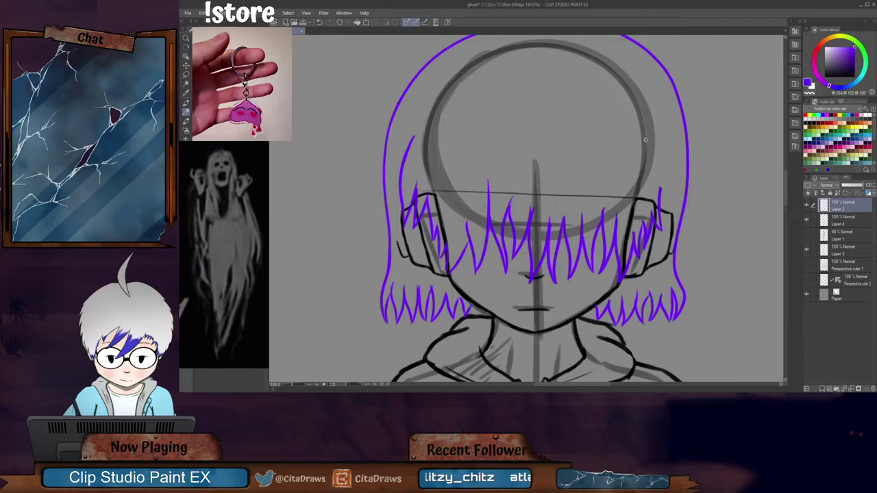
pyautogui.moveTo(645, 139)
pyautogui.mouseDown()
pyautogui.moveTo(671, 206)
pyautogui.moveTo(669, 237)
pyautogui.moveTo(658, 188)
pyautogui.mouseUp()
pyautogui.hotkey('ctrl', 'z')
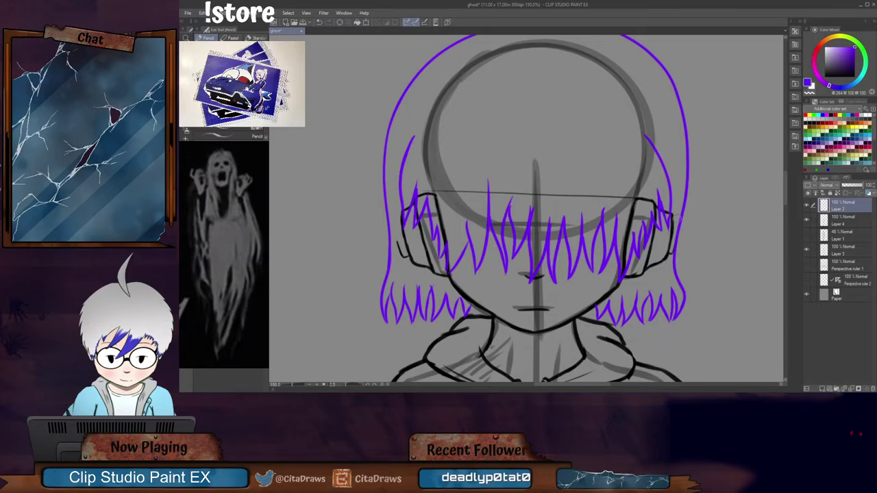
# Step: Try two shallow curved violet lines across the upper head, one on each side of the centre
pyautogui.scroll(-3, 678, 213)
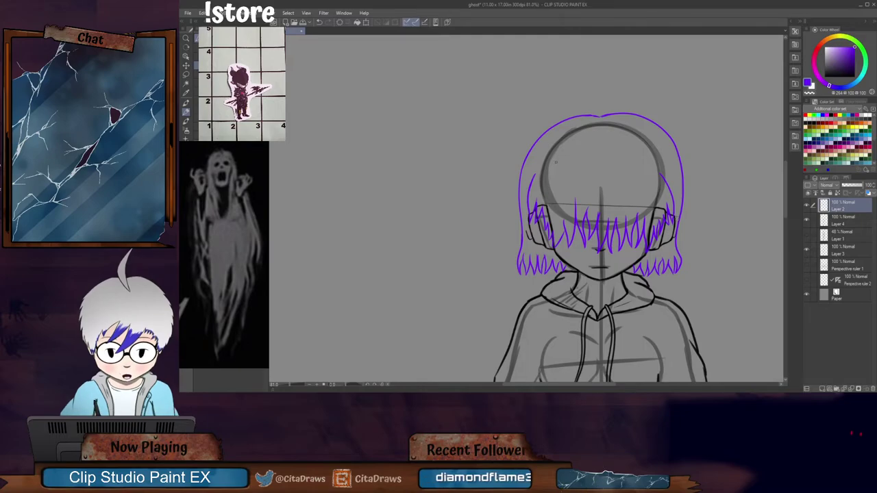
pyautogui.moveTo(552, 164); pyautogui.dragTo(640, 165)
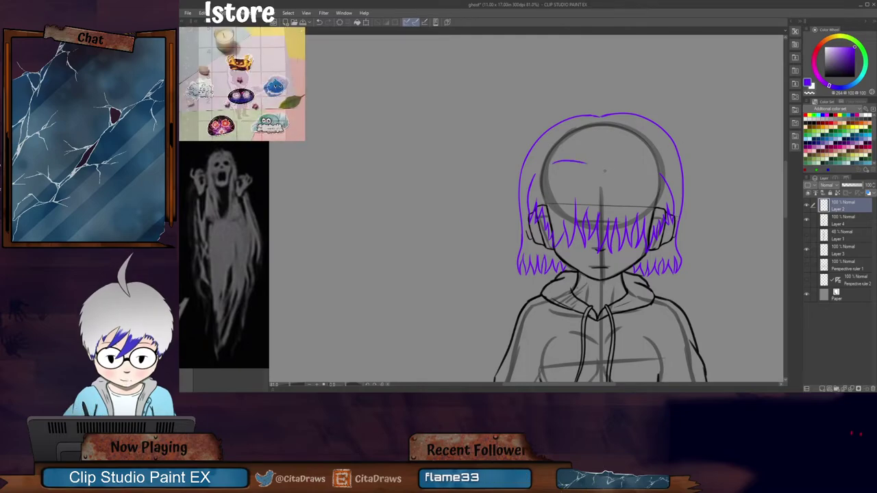
pyautogui.hotkey('ctrl', 'z')
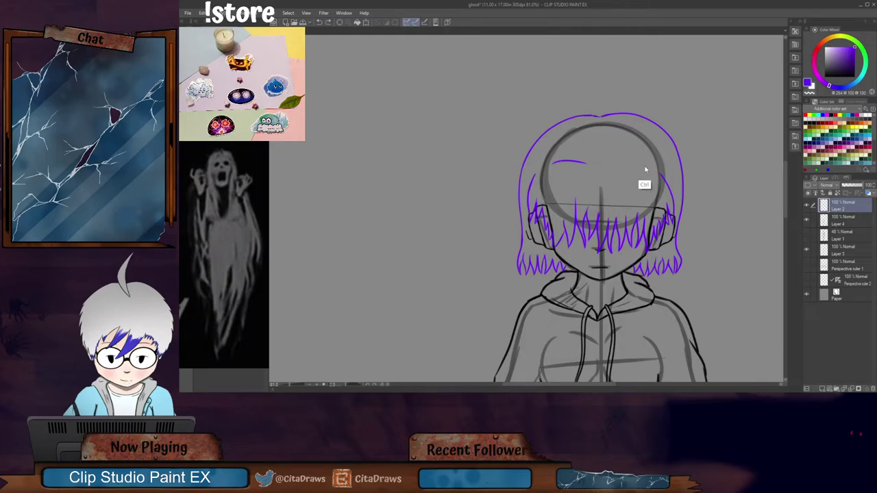
pyautogui.moveTo(640, 167); pyautogui.dragTo(604, 169)
pyautogui.hotkey('ctrl', 'z')
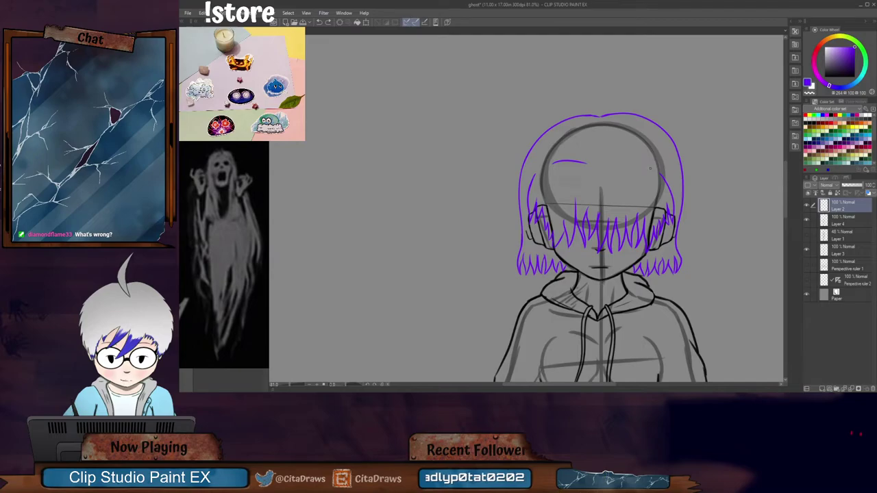
pyautogui.moveTo(650, 168); pyautogui.dragTo(605, 166)
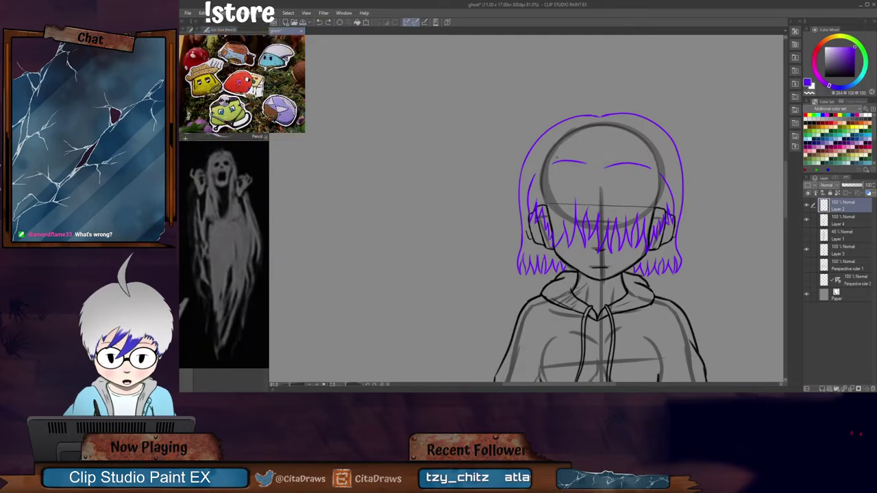
# Step: Draw short tie marks at the crown's parting with two pointed strands sprouting upward from it
pyautogui.scroll(2, 786, 185)
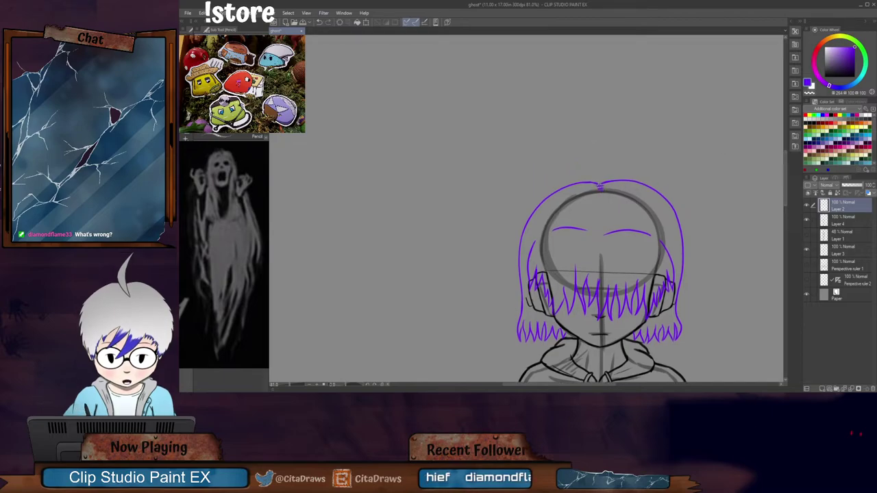
pyautogui.moveTo(600, 182)
pyautogui.mouseDown()
pyautogui.moveTo(624, 160)
pyautogui.moveTo(570, 167)
pyautogui.moveTo(598, 183)
pyautogui.mouseUp()
pyautogui.hotkey('ctrl', 'z')
pyautogui.hotkey('ctrl', 'z')
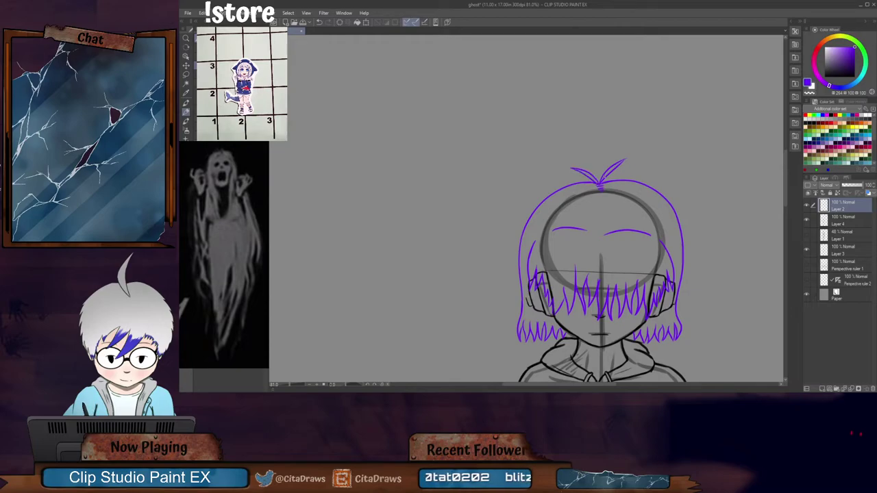
pyautogui.scroll(-3, 771, 205)
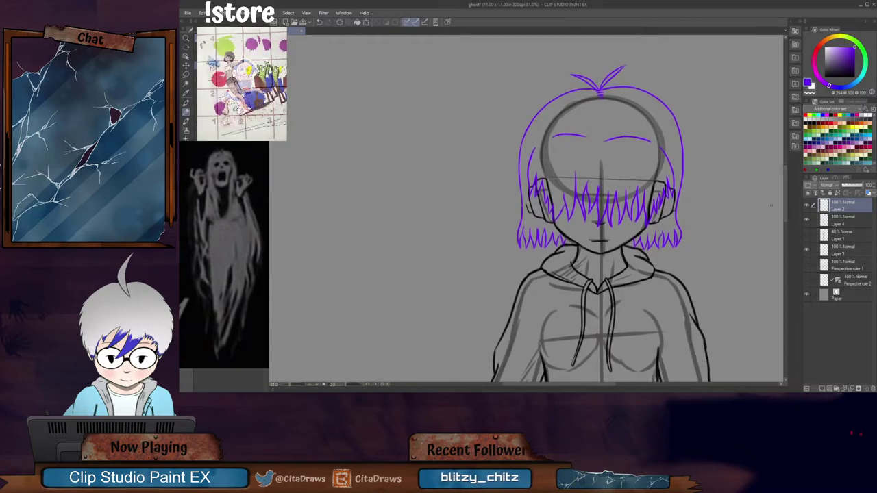
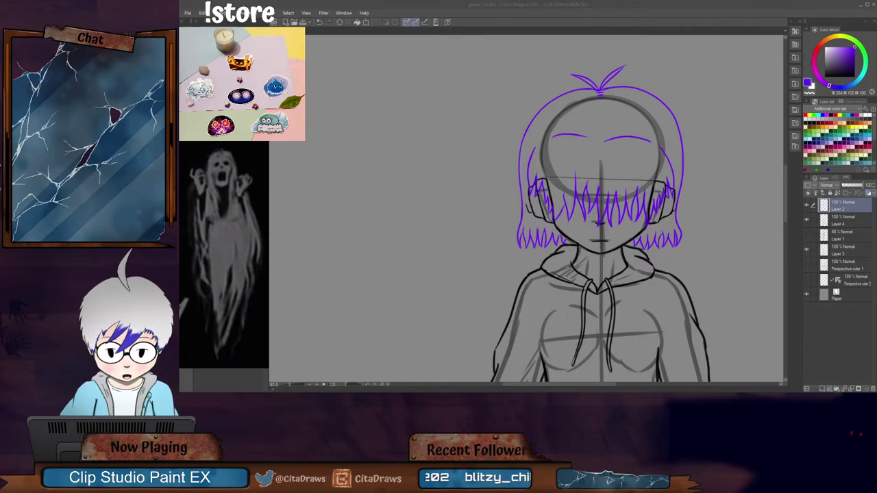
# Step: Erase the violet side strands and fringe spikes covering both headphone cups
pyautogui.moveTo(786, 203); pyautogui.dragTo(785, 193)
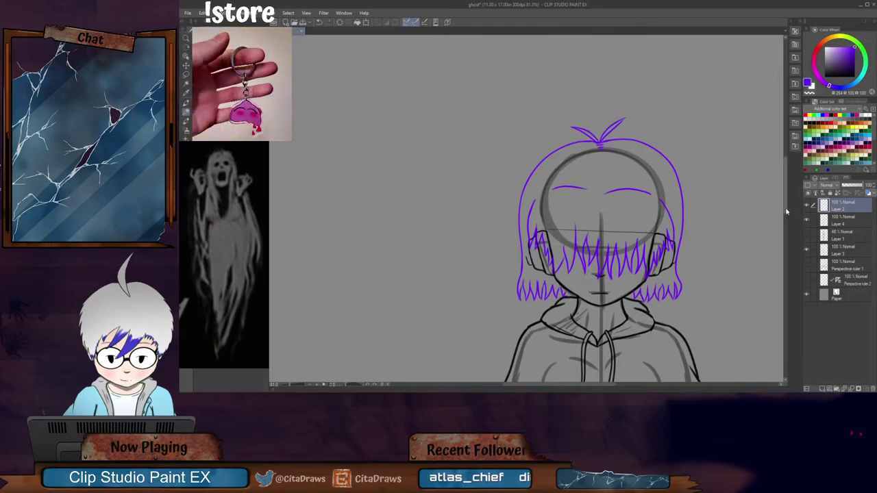
pyautogui.scroll(3, 682, 196)
pyautogui.scroll(1, 683, 197)
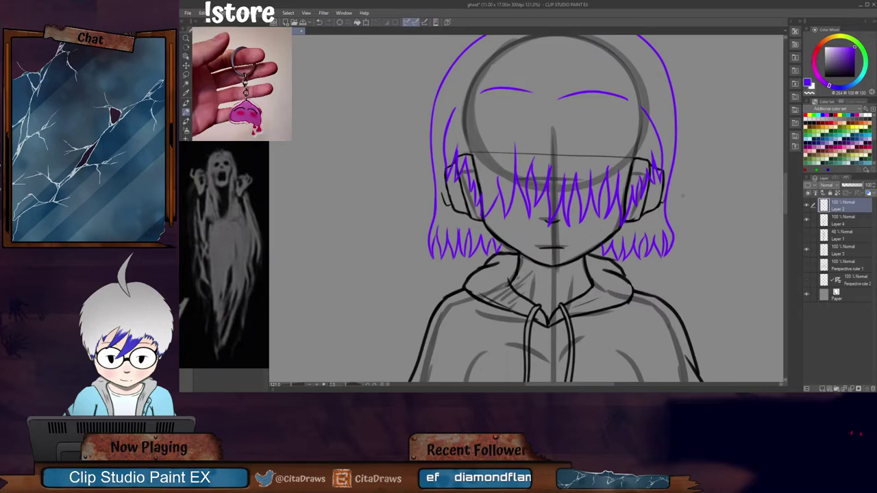
pyautogui.moveTo(656, 149)
pyautogui.mouseDown()
pyautogui.moveTo(647, 189)
pyautogui.moveTo(656, 152)
pyautogui.moveTo(625, 215)
pyautogui.mouseUp()
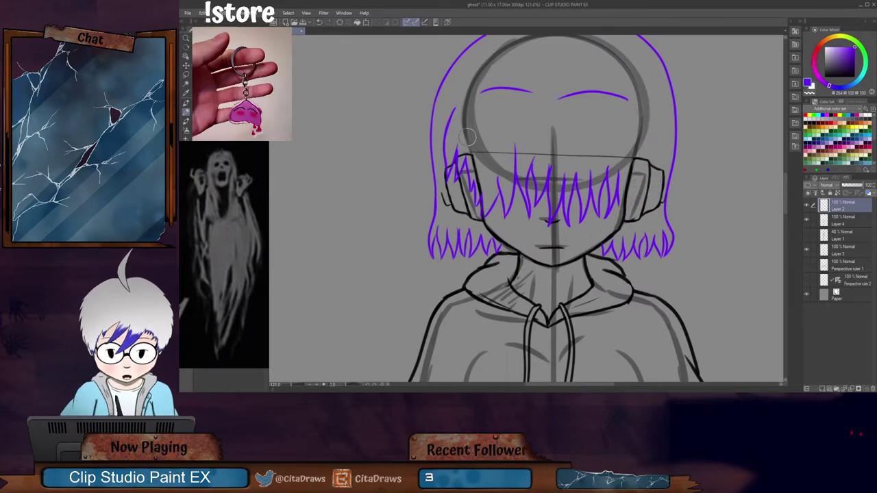
pyautogui.moveTo(454, 113)
pyautogui.mouseDown()
pyautogui.moveTo(453, 183)
pyautogui.moveTo(468, 143)
pyautogui.moveTo(468, 165)
pyautogui.mouseUp()
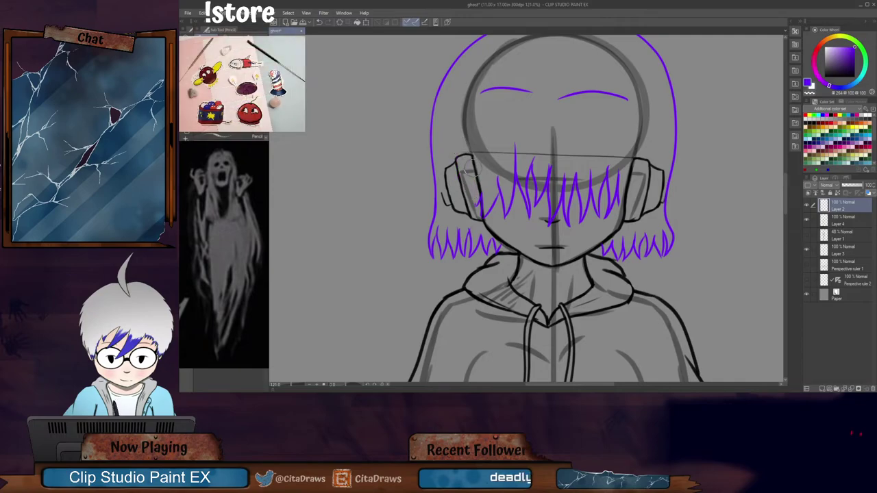
# Step: Redraw the outer fringe strands along the inner edges of both headphone cups
pyautogui.moveTo(475, 208); pyautogui.dragTo(475, 157)
pyautogui.moveTo(632, 155); pyautogui.dragTo(627, 214)
pyautogui.moveTo(620, 179); pyautogui.dragTo(632, 215)
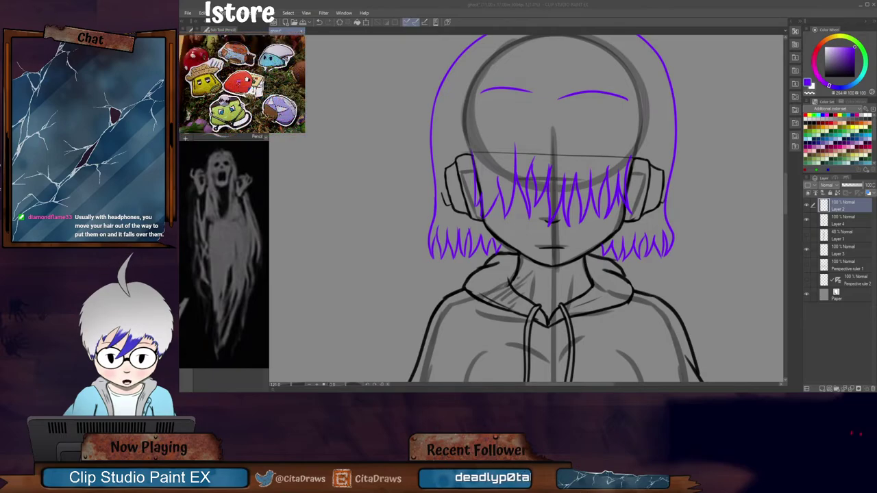
# Step: Erase the two curved violet lines on the upper head
pyautogui.moveTo(786, 203); pyautogui.dragTo(785, 197)
pyautogui.scroll(1, 786, 197)
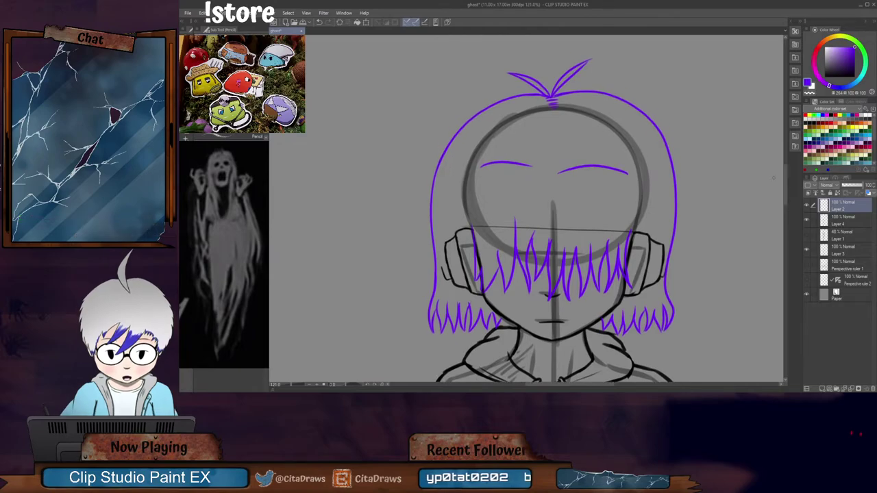
pyautogui.moveTo(561, 170); pyautogui.dragTo(642, 179)
pyautogui.moveTo(535, 165); pyautogui.dragTo(479, 166)
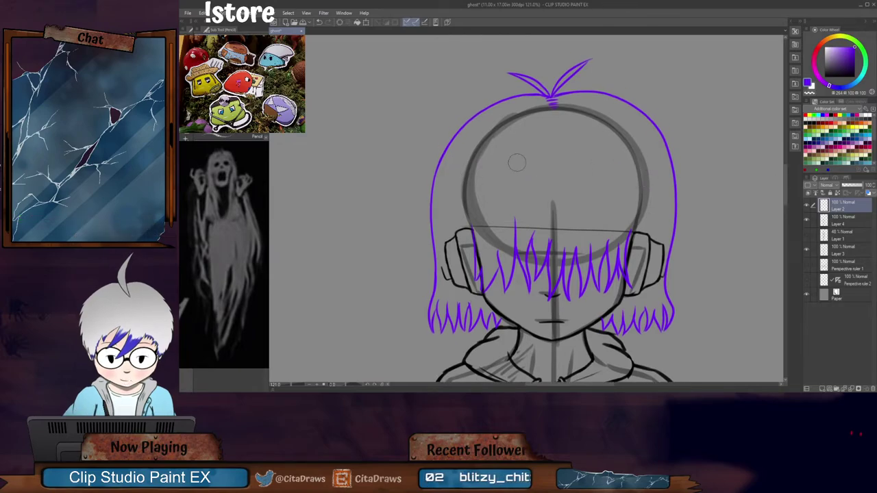
# Step: Erase the hair outline on the head's left side and redraw a lock from below the left headphone cup to the spiky hem
pyautogui.moveTo(786, 185); pyautogui.dragTo(785, 190)
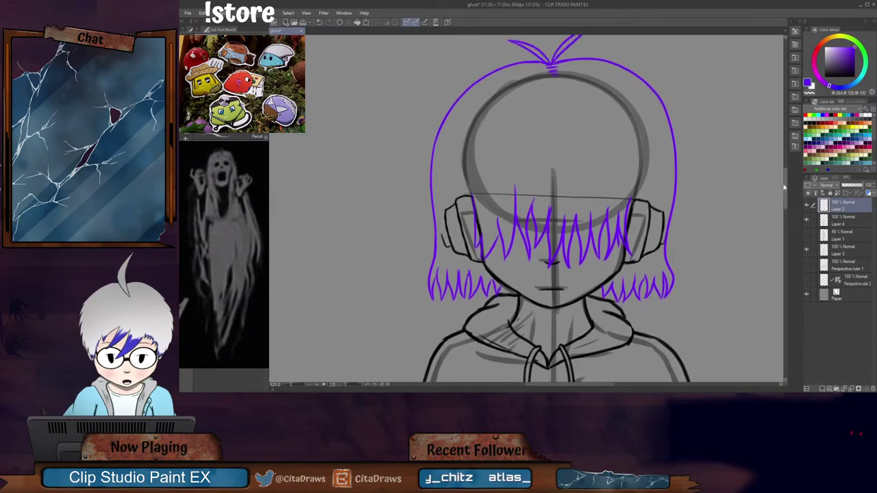
pyautogui.scroll(-2, 667, 185)
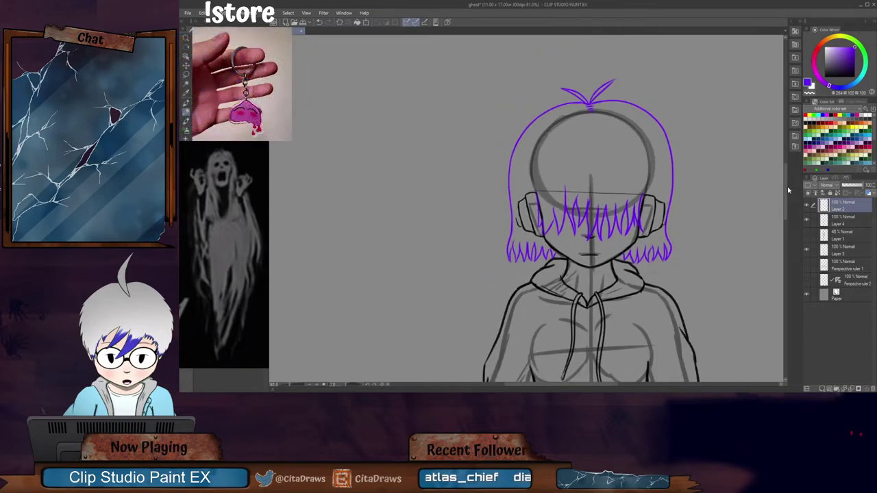
pyautogui.scroll(2, 583, 212)
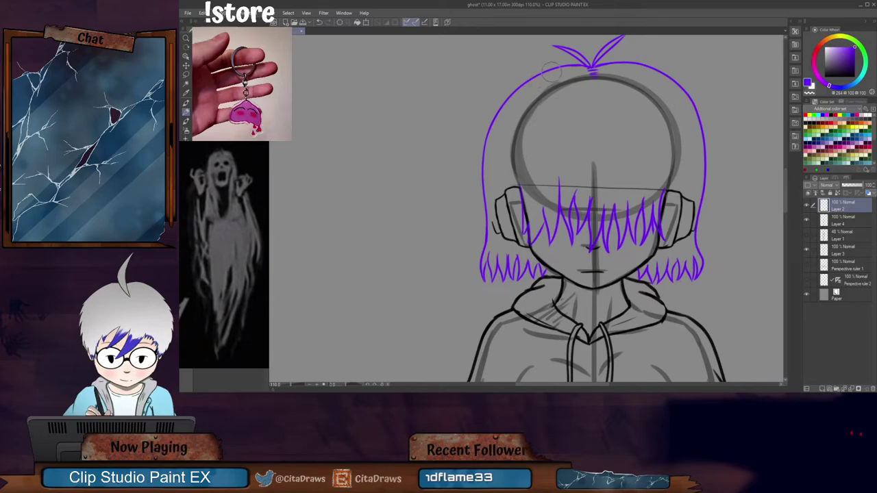
pyautogui.moveTo(551, 72)
pyautogui.mouseDown()
pyautogui.moveTo(504, 110)
pyautogui.moveTo(486, 162)
pyautogui.moveTo(488, 251)
pyautogui.mouseUp()
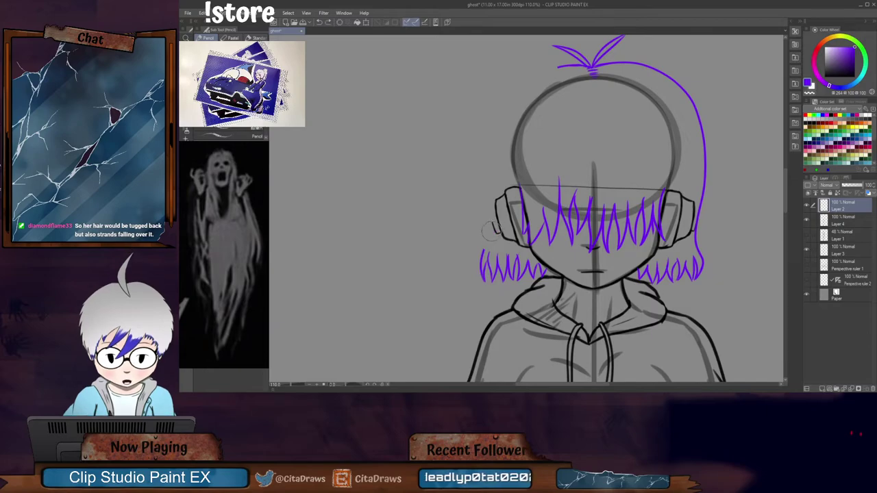
pyautogui.moveTo(489, 234); pyautogui.dragTo(479, 267)
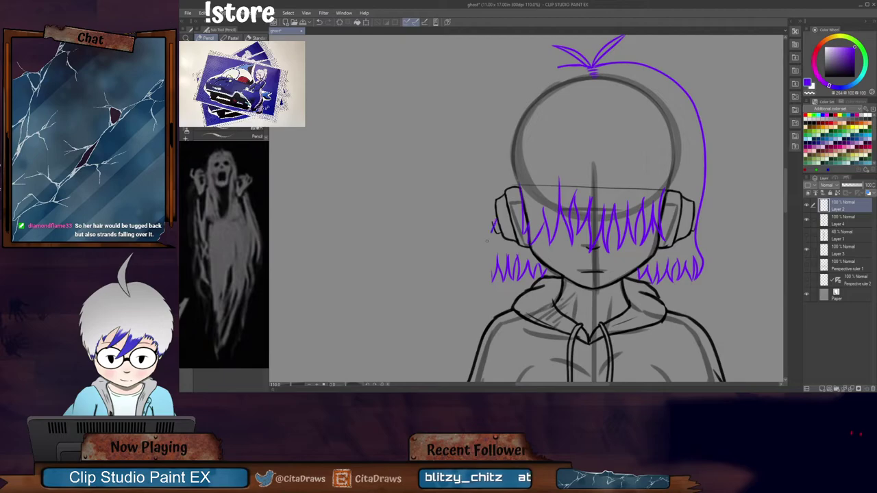
pyautogui.moveTo(486, 264); pyautogui.dragTo(487, 277)
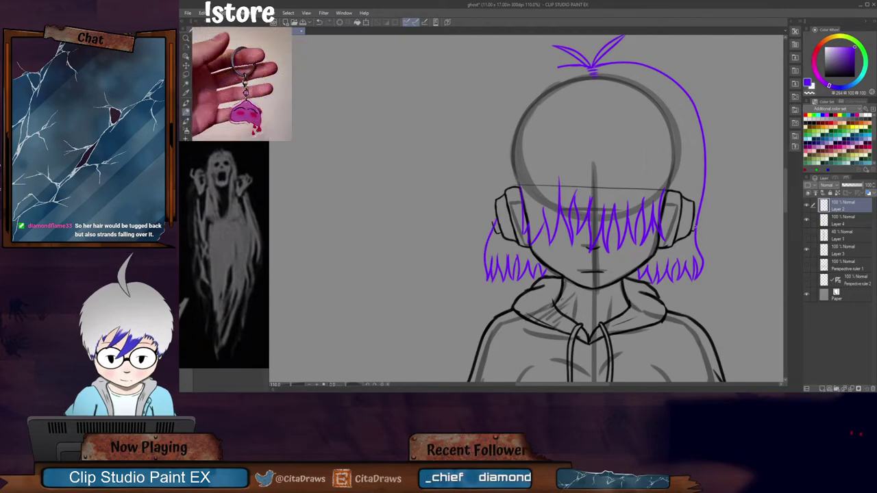
# Step: Erase the hair outline on the head's right side and redraw a narrower spiky lock below the right headphone cup
pyautogui.moveTo(604, 384); pyautogui.dragTo(624, 385)
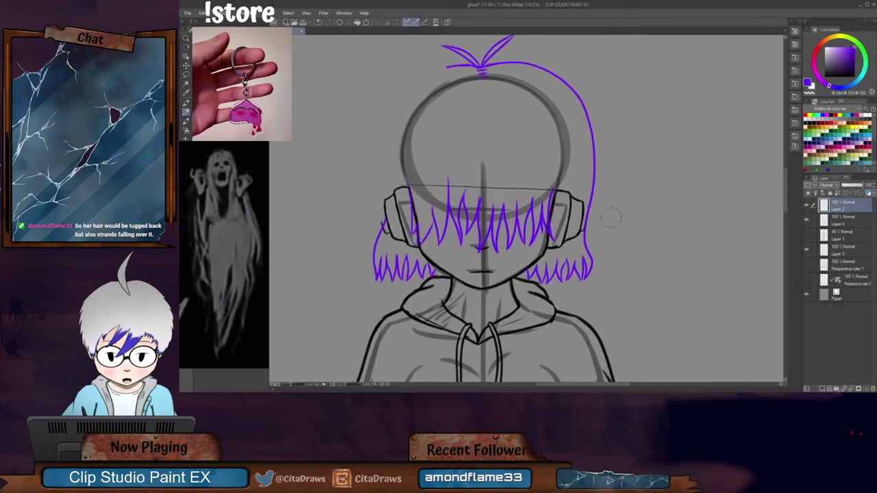
pyautogui.moveTo(511, 67)
pyautogui.mouseDown()
pyautogui.moveTo(578, 98)
pyautogui.moveTo(586, 282)
pyautogui.moveTo(566, 269)
pyautogui.moveTo(572, 250)
pyautogui.moveTo(575, 269)
pyautogui.mouseUp()
pyautogui.press('p')
pyautogui.hotkey('ctrl', 'z')
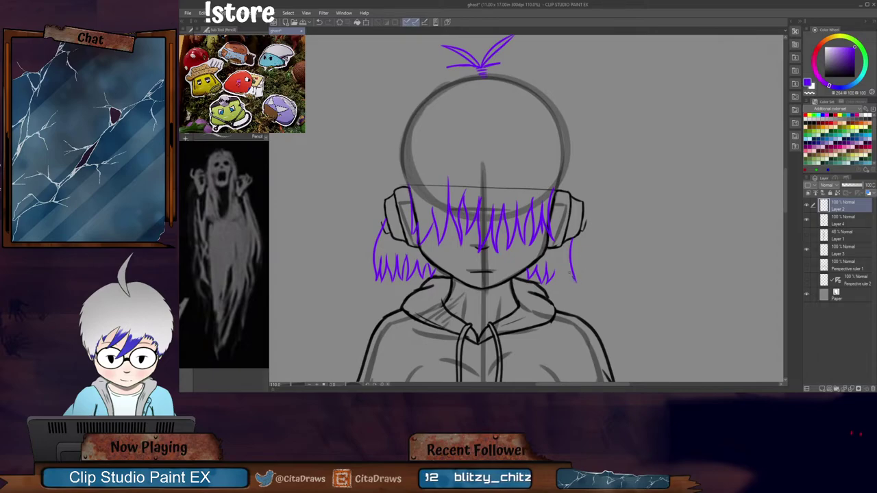
pyautogui.moveTo(565, 258)
pyautogui.mouseDown()
pyautogui.moveTo(567, 280)
pyautogui.moveTo(557, 287)
pyautogui.moveTo(558, 253)
pyautogui.mouseUp()
pyautogui.hotkey('ctrl', 'z')
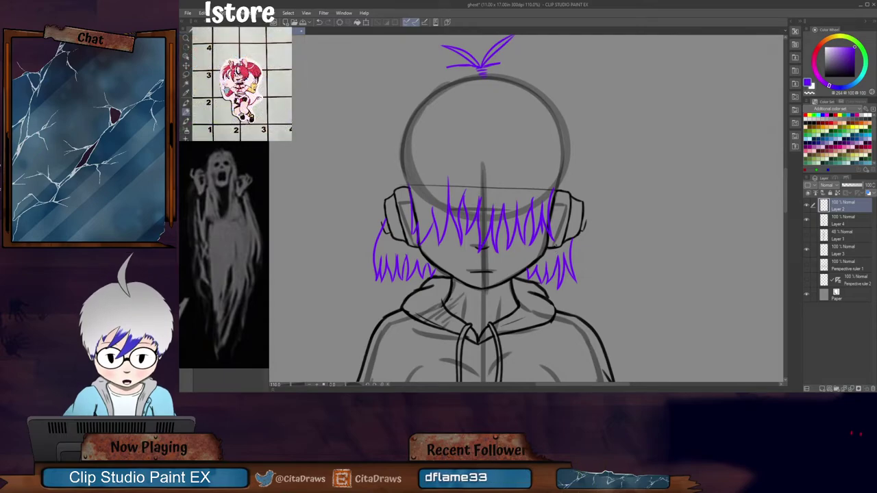
# Step: Erase the lock below the left headphone cup and redraw it narrower, joining the spiky hem
pyautogui.moveTo(383, 217); pyautogui.dragTo(373, 275)
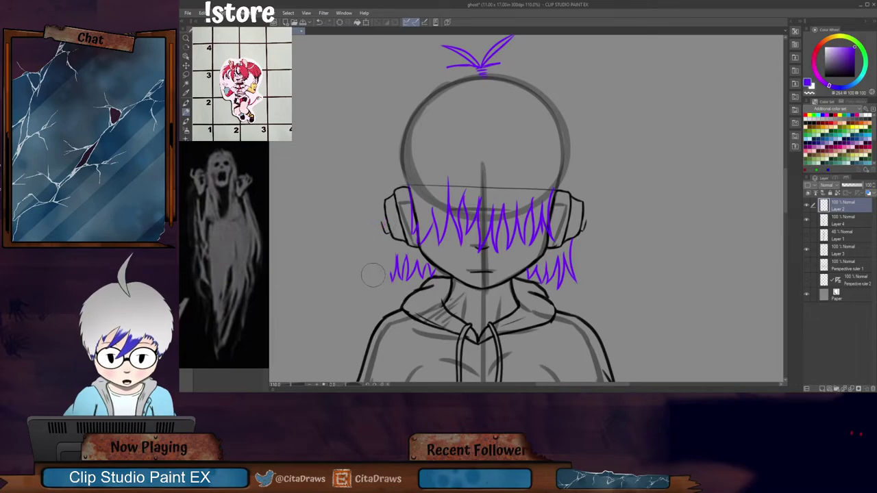
pyautogui.moveTo(389, 231); pyautogui.dragTo(383, 275)
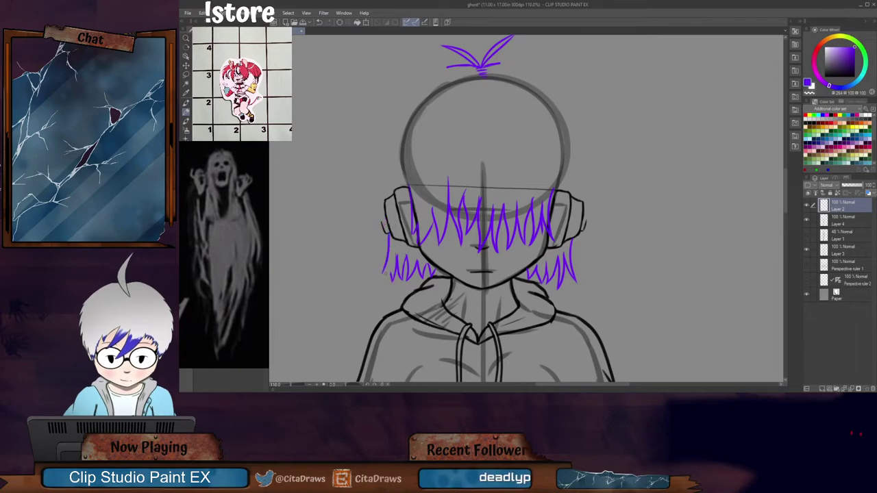
pyautogui.hotkey('ctrl', 'z')
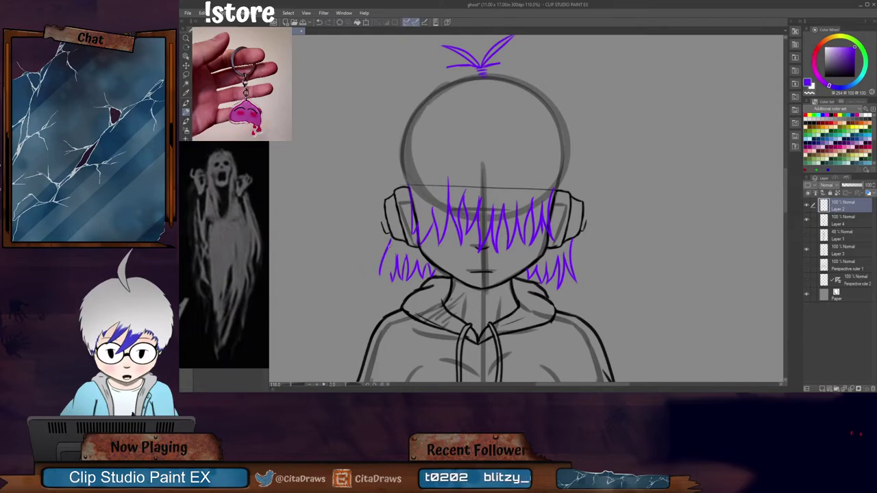
pyautogui.hotkey('ctrl', 'z')
pyautogui.moveTo(391, 237); pyautogui.dragTo(385, 279)
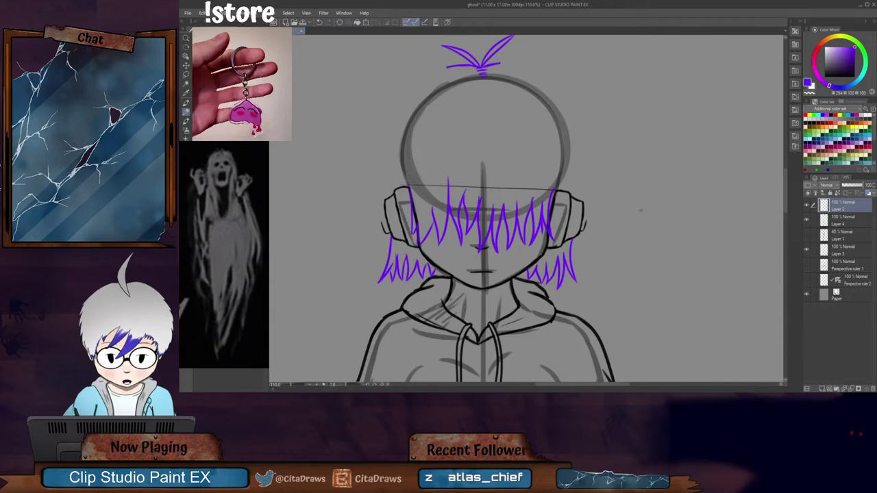
# Step: Erase the violet locks and spiky hem below both headphone cups
pyautogui.moveTo(785, 211); pyautogui.dragTo(787, 205)
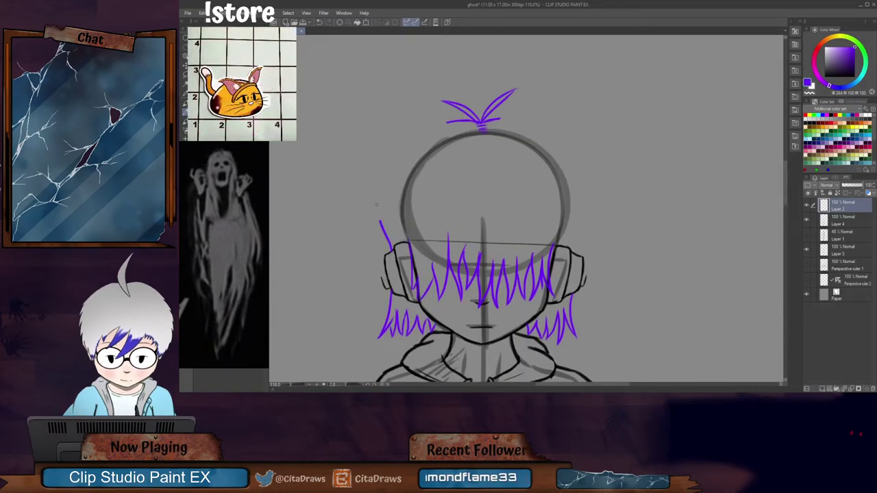
pyautogui.hotkey('ctrl', 'z')
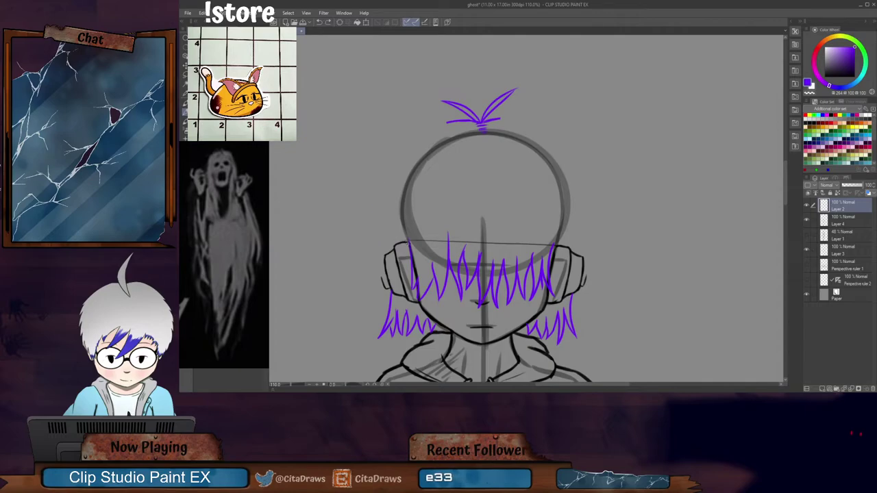
pyautogui.scroll(-4, 767, 212)
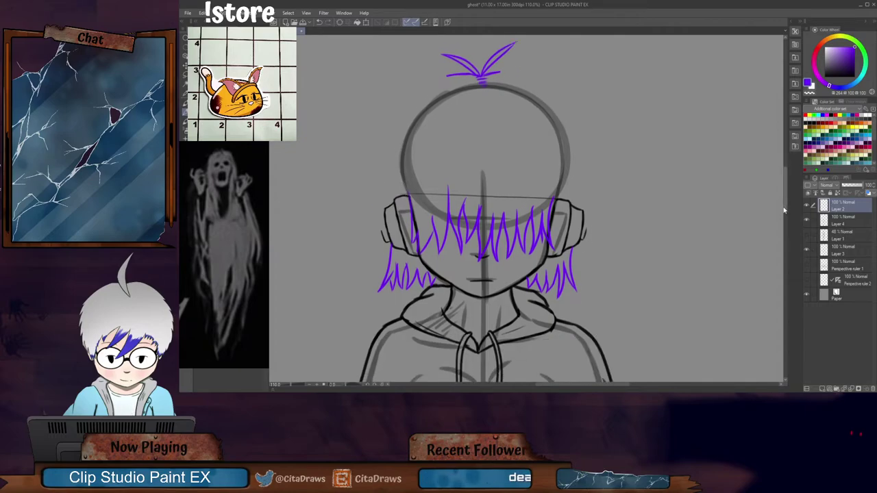
pyautogui.moveTo(389, 174)
pyautogui.mouseDown()
pyautogui.moveTo(385, 210)
pyautogui.moveTo(390, 201)
pyautogui.moveTo(433, 203)
pyautogui.mouseUp()
pyautogui.moveTo(519, 199)
pyautogui.mouseDown()
pyautogui.moveTo(572, 184)
pyautogui.moveTo(559, 219)
pyautogui.mouseUp()
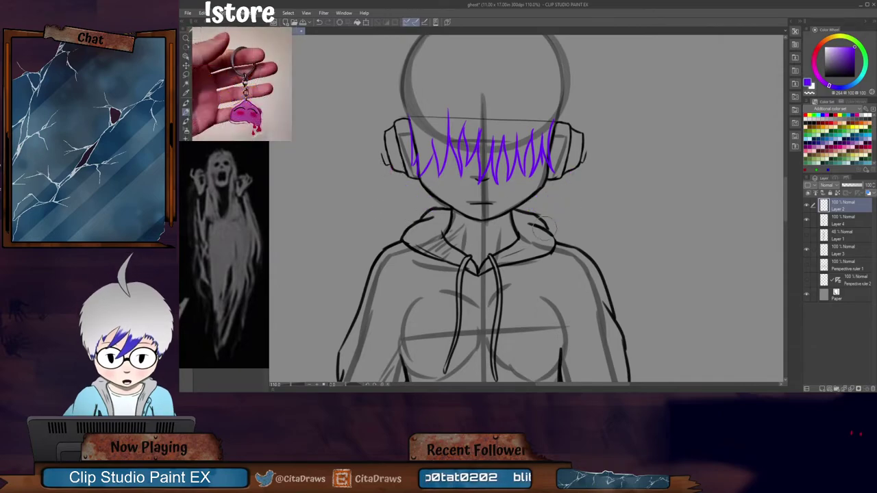
# Step: Draw a curved violet hair outline from the top of the left headphone cup up to the tuft on the crown
pyautogui.scroll(2, 782, 192)
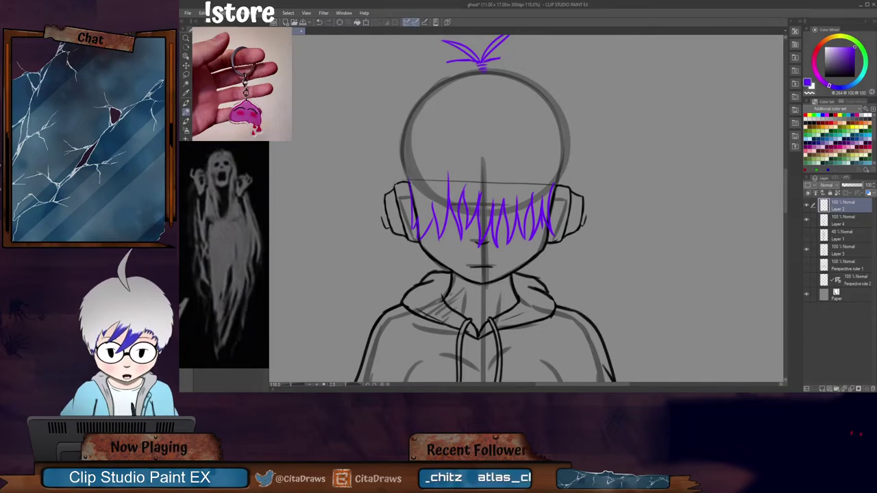
pyautogui.moveTo(394, 177)
pyautogui.mouseDown()
pyautogui.moveTo(401, 183)
pyautogui.moveTo(387, 151)
pyautogui.moveTo(390, 112)
pyautogui.moveTo(446, 61)
pyautogui.moveTo(480, 61)
pyautogui.mouseUp()
pyautogui.hotkey('ctrl', 'z')
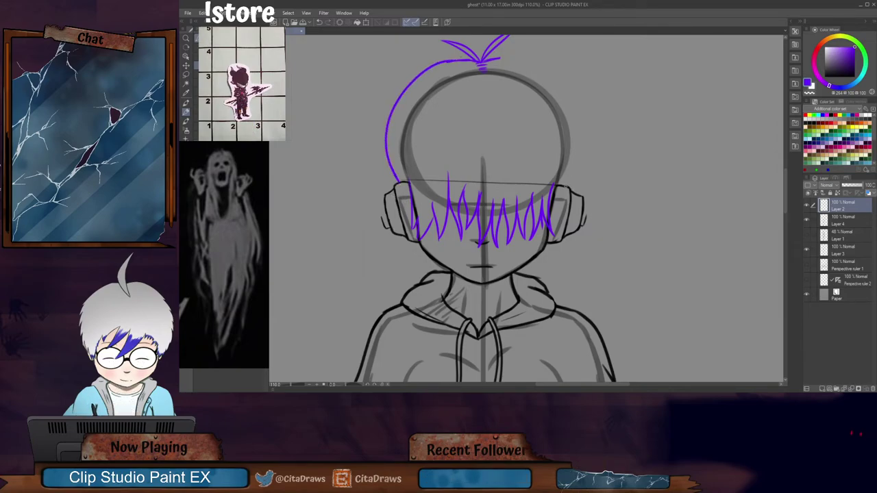
# Step: Draw the matching curved hair outline from the top of the right headphone cup up to the crown tuft
pyautogui.moveTo(566, 186)
pyautogui.mouseDown()
pyautogui.moveTo(585, 132)
pyautogui.moveTo(574, 86)
pyautogui.moveTo(501, 59)
pyautogui.moveTo(550, 64)
pyautogui.moveTo(576, 79)
pyautogui.moveTo(587, 144)
pyautogui.mouseUp()
pyautogui.hotkey('ctrl', 'z')
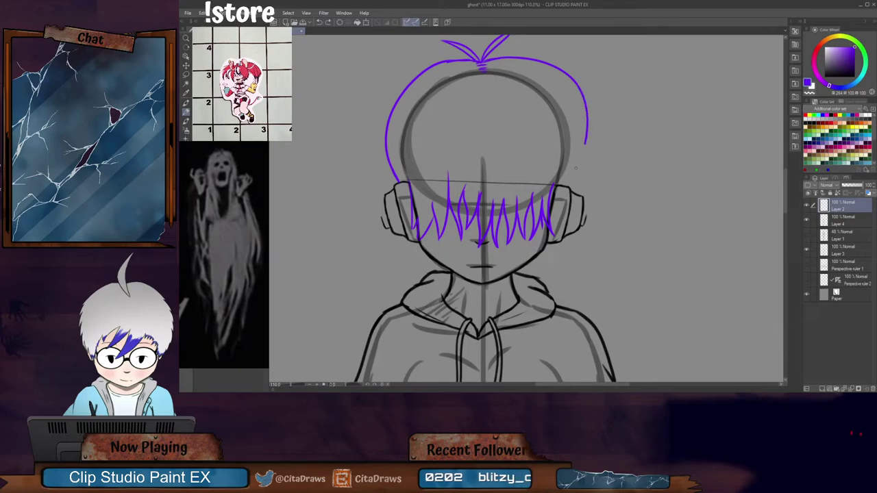
pyautogui.hotkey('ctrl', 'z')
pyautogui.scroll(5, 527, 206)
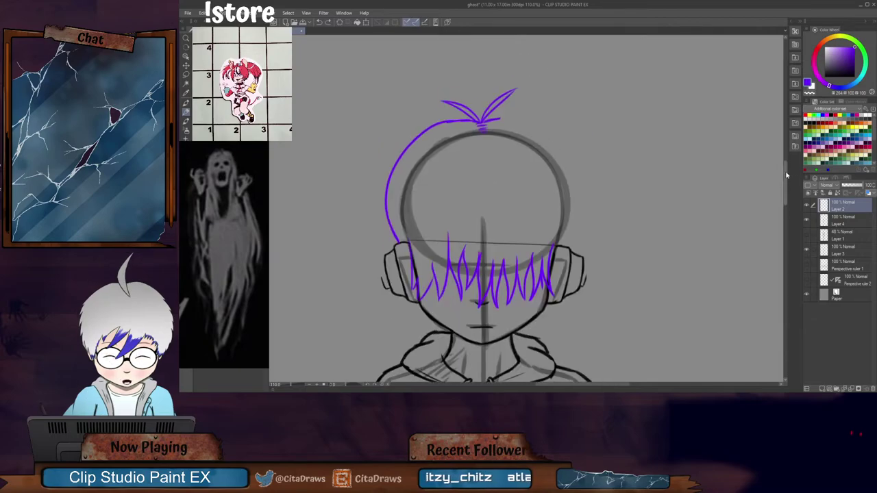
pyautogui.moveTo(561, 292); pyautogui.dragTo(568, 276)
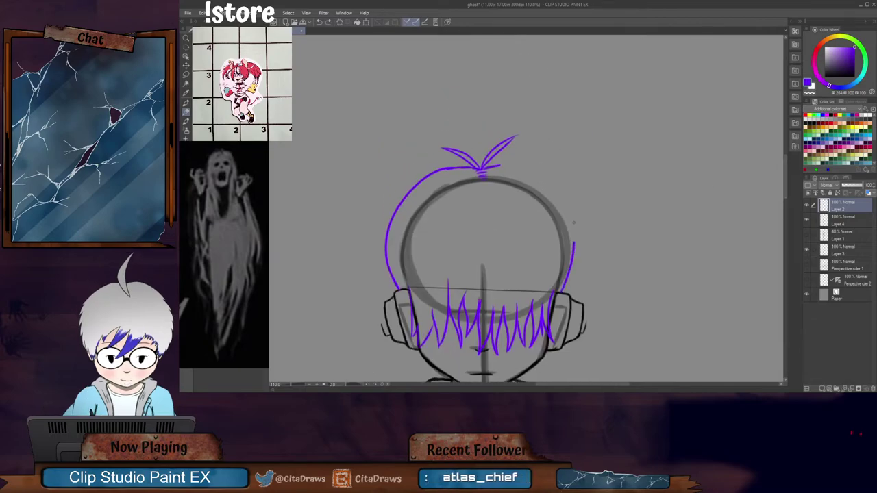
pyautogui.moveTo(573, 223); pyautogui.dragTo(568, 204)
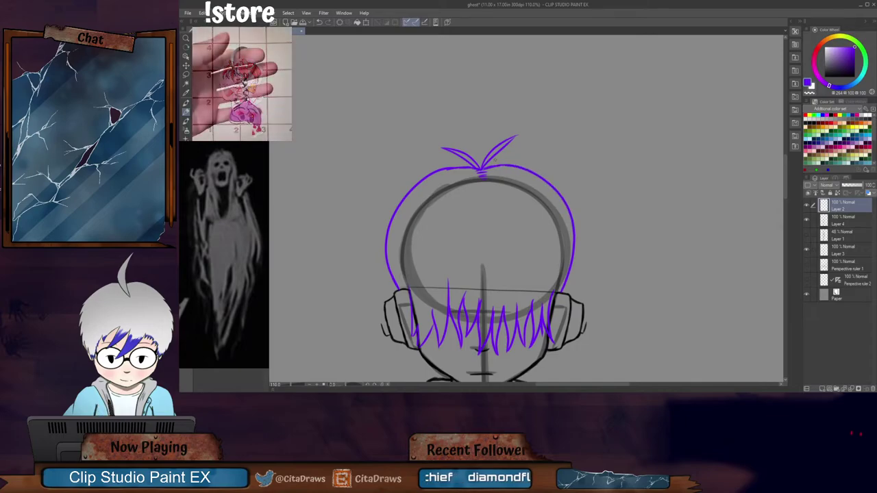
pyautogui.hotkey('ctrl', 'z')
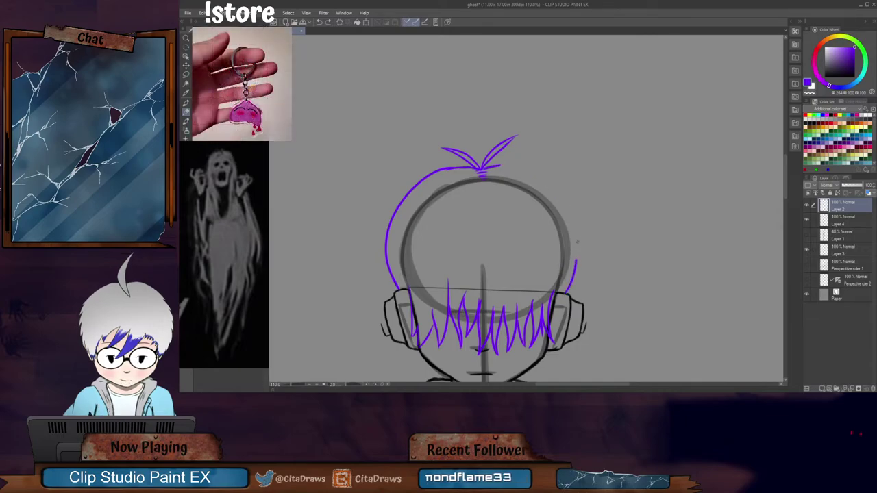
pyautogui.moveTo(553, 191); pyautogui.dragTo(495, 166)
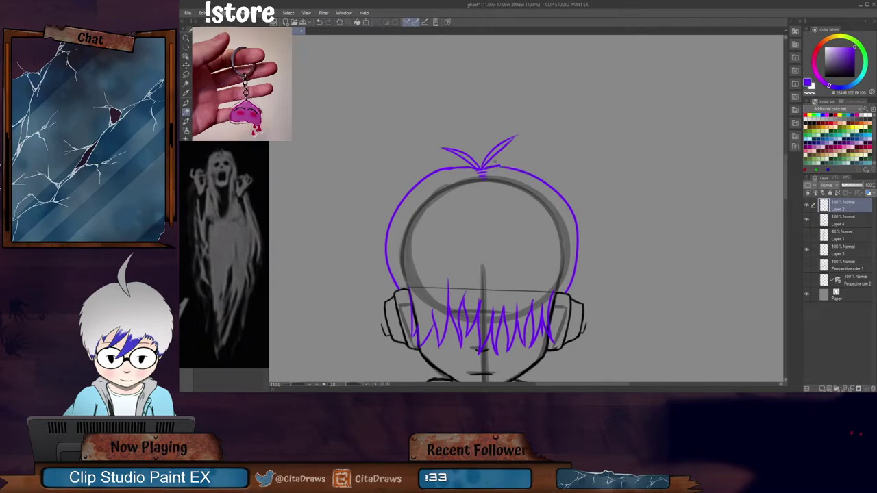
# Step: Draw short spiky hair tufts below both headphone cups along the jaw
pyautogui.scroll(-3, 554, 247)
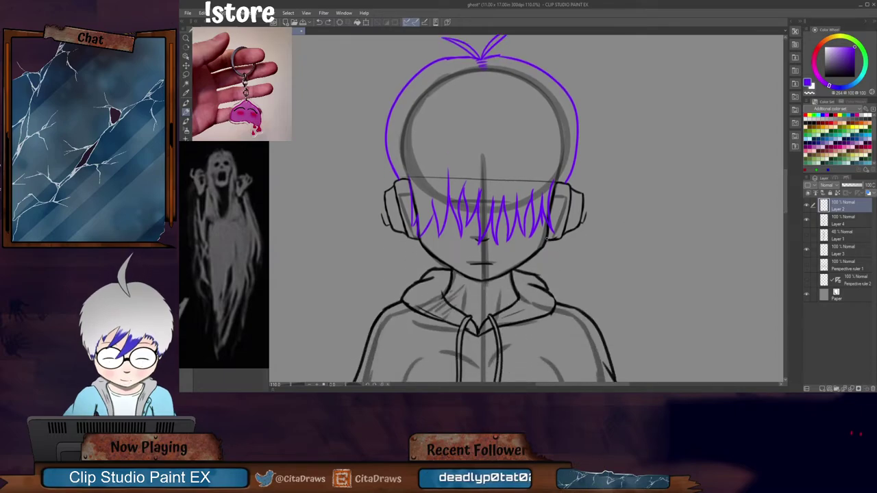
pyautogui.moveTo(552, 237); pyautogui.dragTo(561, 263)
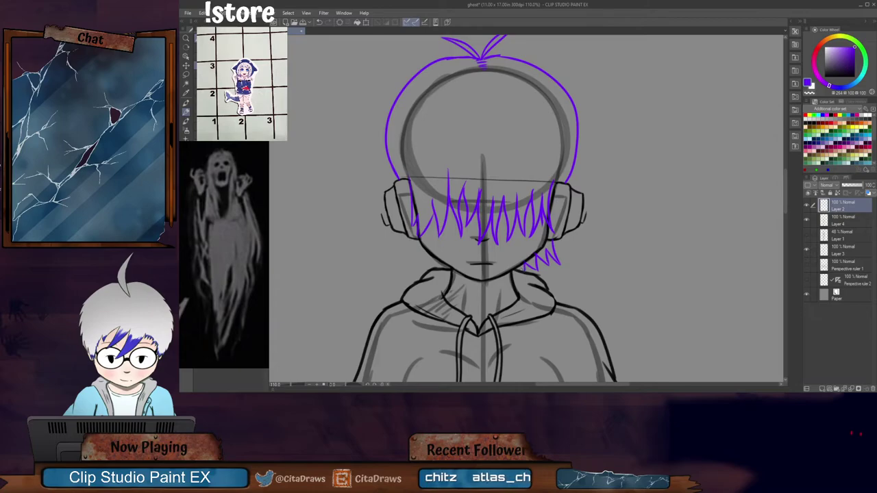
pyautogui.moveTo(416, 238); pyautogui.dragTo(412, 259)
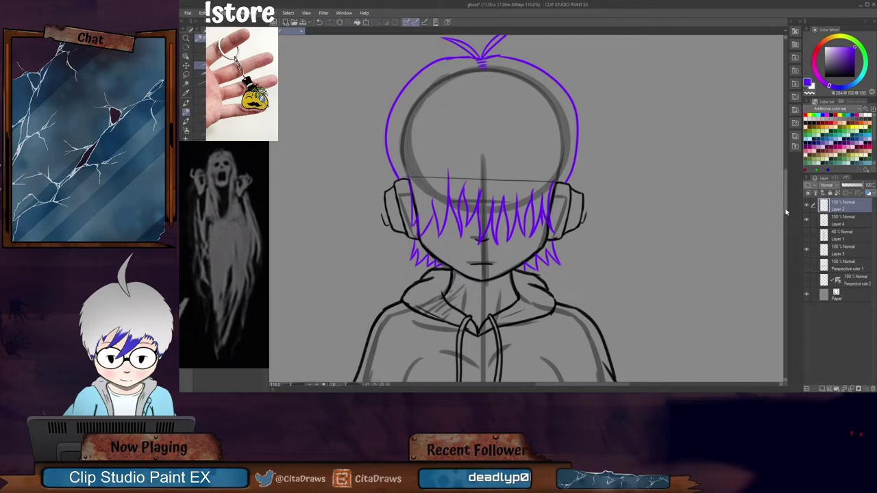
# Step: Erase the entire spiky violet fringe across the face between the headphone cups
pyautogui.moveTo(786, 210); pyautogui.dragTo(786, 206)
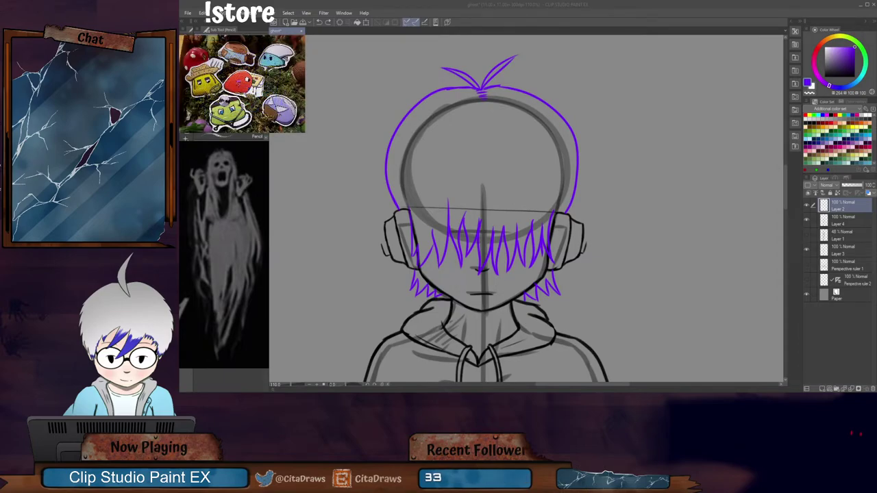
pyautogui.click(423, 240)
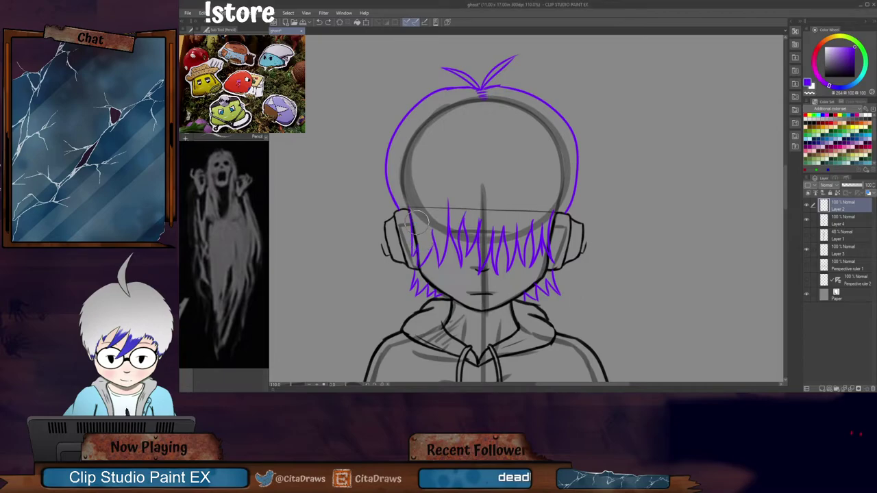
pyautogui.moveTo(415, 219)
pyautogui.mouseDown()
pyautogui.moveTo(444, 268)
pyautogui.moveTo(436, 233)
pyautogui.moveTo(451, 228)
pyautogui.moveTo(462, 263)
pyautogui.moveTo(463, 214)
pyautogui.moveTo(467, 259)
pyautogui.moveTo(481, 276)
pyautogui.moveTo(485, 244)
pyautogui.moveTo(502, 218)
pyautogui.moveTo(503, 257)
pyautogui.moveTo(532, 220)
pyautogui.moveTo(536, 266)
pyautogui.moveTo(554, 218)
pyautogui.mouseUp()
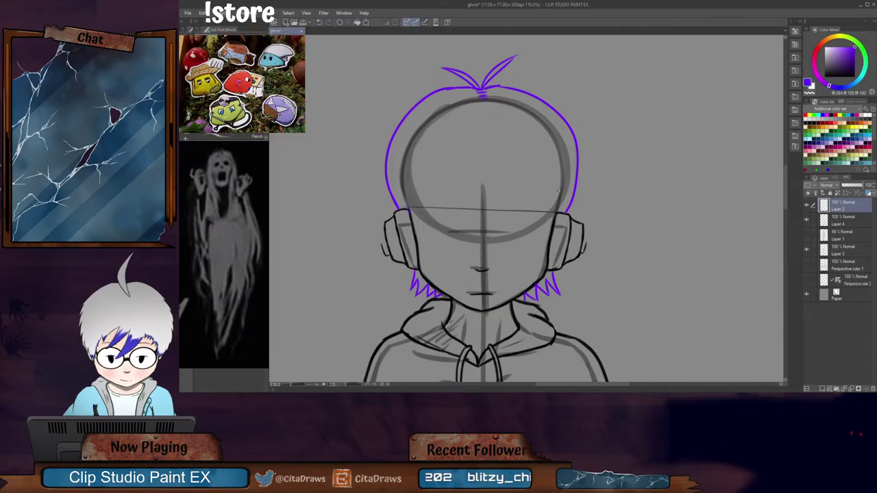
# Step: Draw long pointed strands falling over the inner edges of both headphone cups
pyautogui.moveTo(559, 167); pyautogui.dragTo(550, 255)
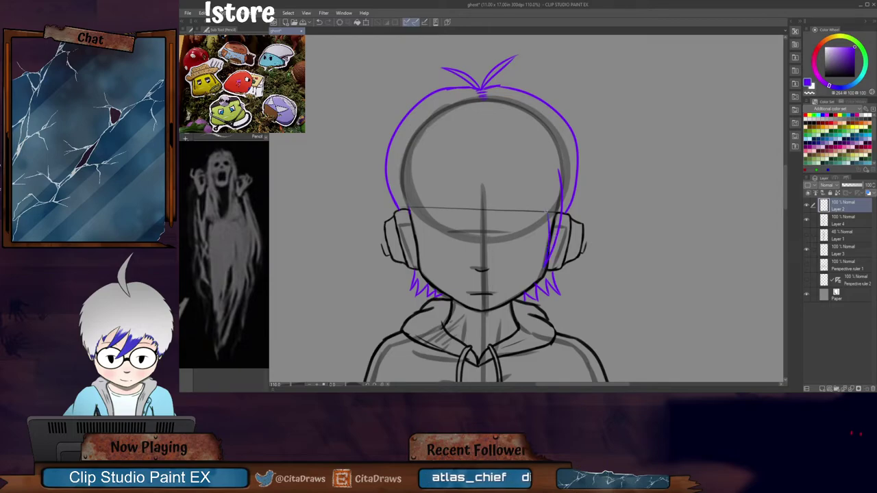
pyautogui.moveTo(401, 179)
pyautogui.mouseDown()
pyautogui.moveTo(407, 219)
pyautogui.moveTo(400, 184)
pyautogui.moveTo(419, 263)
pyautogui.mouseUp()
pyautogui.hotkey('ctrl', 'z')
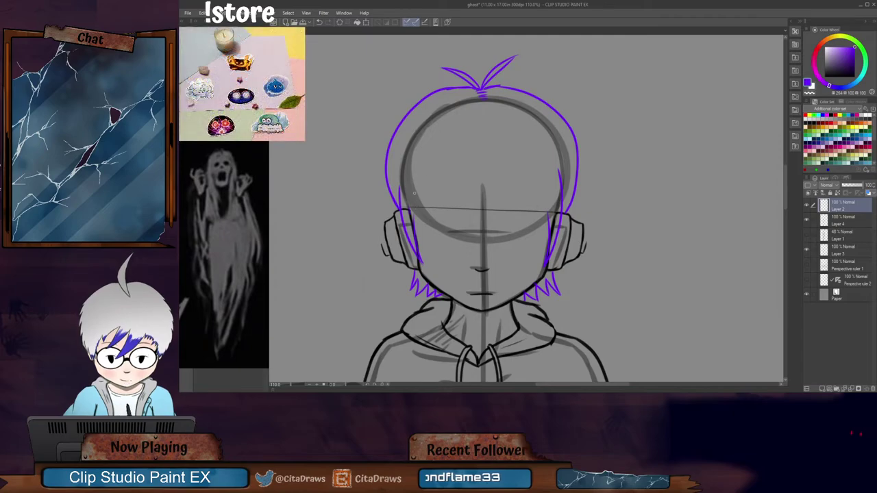
# Step: Draw long pointed fringe strands over both sides of the face, leaving the centre open
pyautogui.moveTo(414, 194)
pyautogui.mouseDown()
pyautogui.moveTo(433, 258)
pyautogui.moveTo(423, 194)
pyautogui.mouseUp()
pyautogui.hotkey('ctrl', 'z')
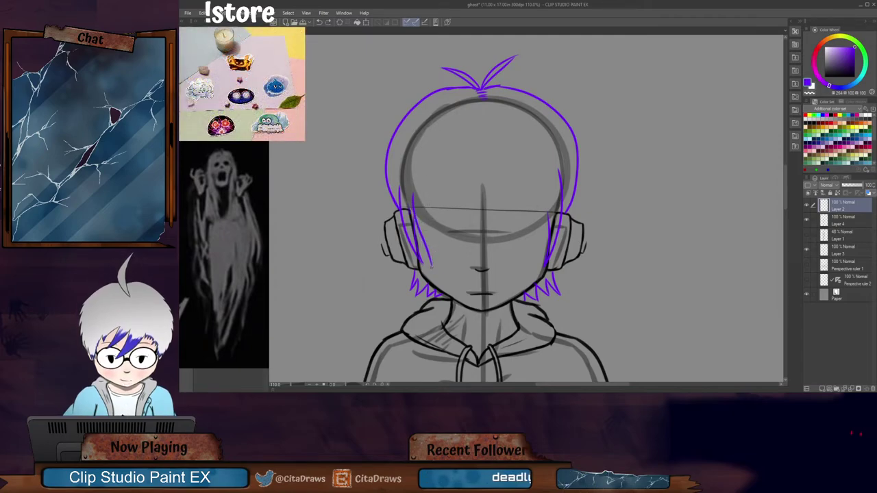
pyautogui.moveTo(432, 267)
pyautogui.mouseDown()
pyautogui.moveTo(427, 218)
pyautogui.moveTo(449, 274)
pyautogui.moveTo(454, 198)
pyautogui.mouseUp()
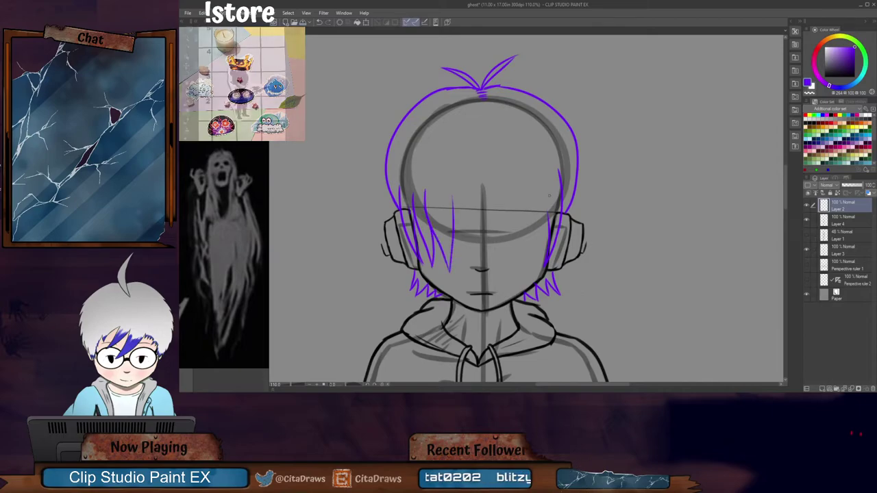
pyautogui.moveTo(549, 208)
pyautogui.mouseDown()
pyautogui.moveTo(535, 278)
pyautogui.moveTo(529, 183)
pyautogui.moveTo(506, 259)
pyautogui.mouseUp()
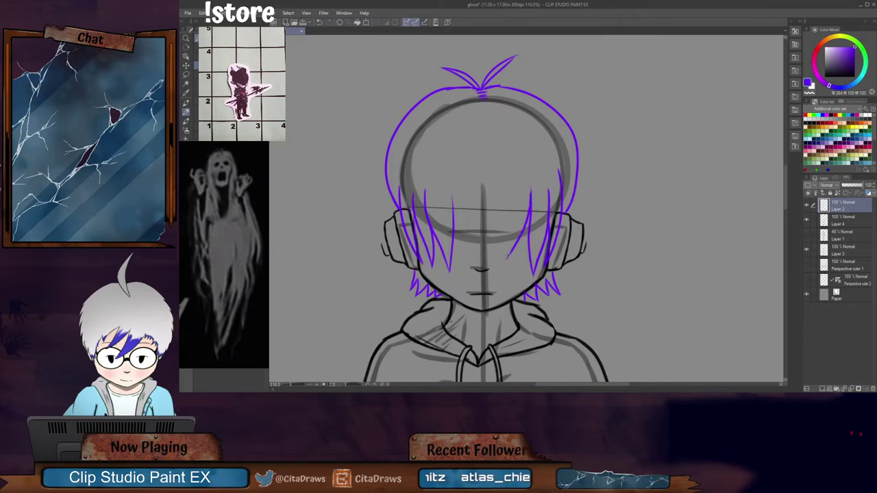
pyautogui.hotkey('ctrl', 'z')
pyautogui.moveTo(535, 204)
pyautogui.mouseDown()
pyautogui.moveTo(511, 277)
pyautogui.moveTo(511, 197)
pyautogui.mouseUp()
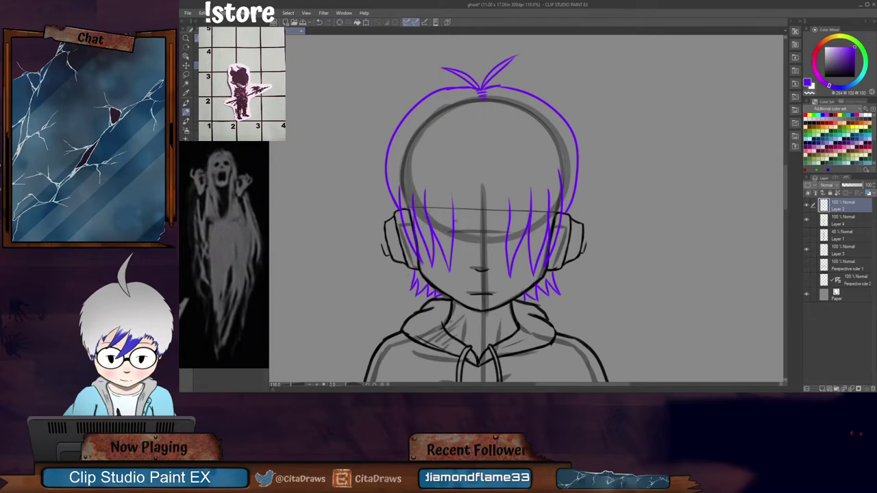
# Step: Fill the centre of the fringe with pointed strands reaching down to the nose
pyautogui.moveTo(453, 212)
pyautogui.mouseDown()
pyautogui.moveTo(458, 268)
pyautogui.moveTo(468, 238)
pyautogui.moveTo(481, 264)
pyautogui.mouseUp()
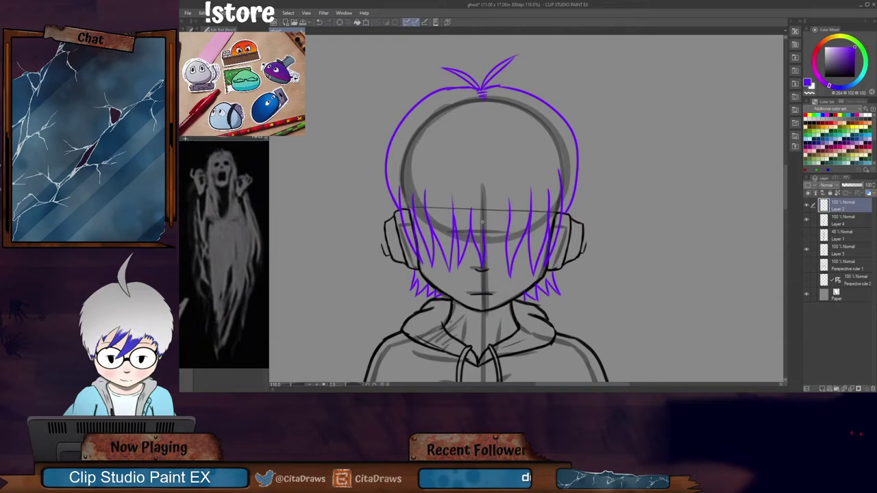
pyautogui.moveTo(483, 211); pyautogui.dragTo(490, 255)
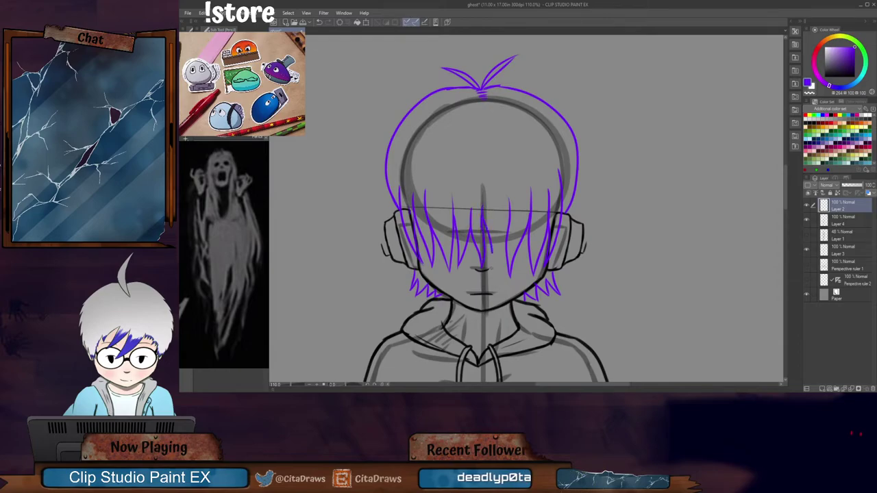
pyautogui.moveTo(500, 222)
pyautogui.mouseDown()
pyautogui.moveTo(506, 210)
pyautogui.moveTo(499, 266)
pyautogui.mouseUp()
pyautogui.hotkey('ctrl', 'z')
pyautogui.moveTo(503, 232); pyautogui.dragTo(498, 267)
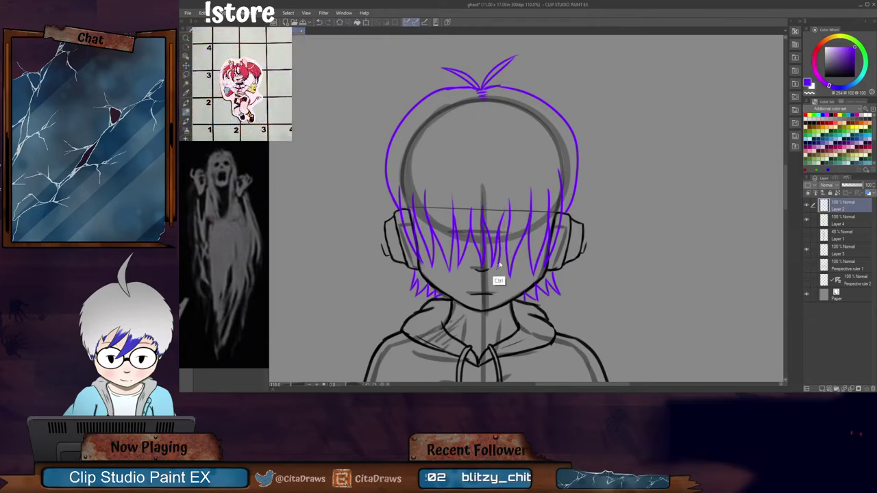
pyautogui.hotkey('ctrl', 'z')
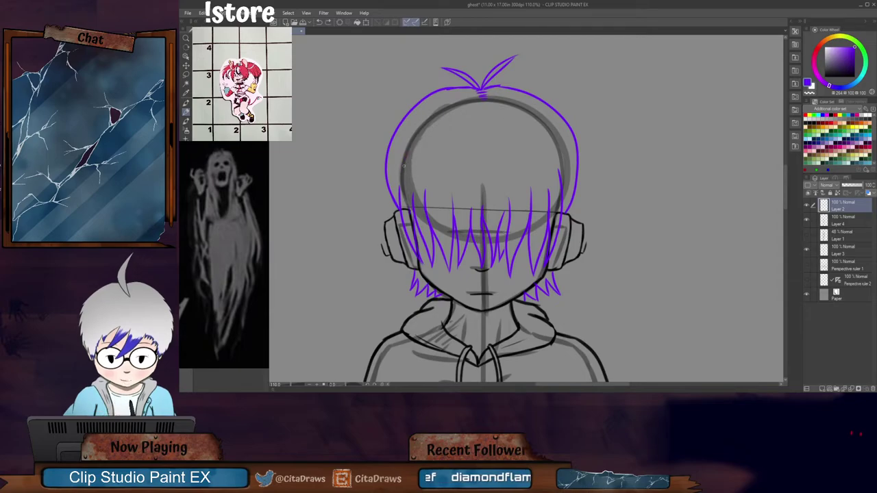
# Step: Draw short violet curves inside the crown, one along its left edge and one arc on the upper right
pyautogui.moveTo(402, 177); pyautogui.dragTo(429, 134)
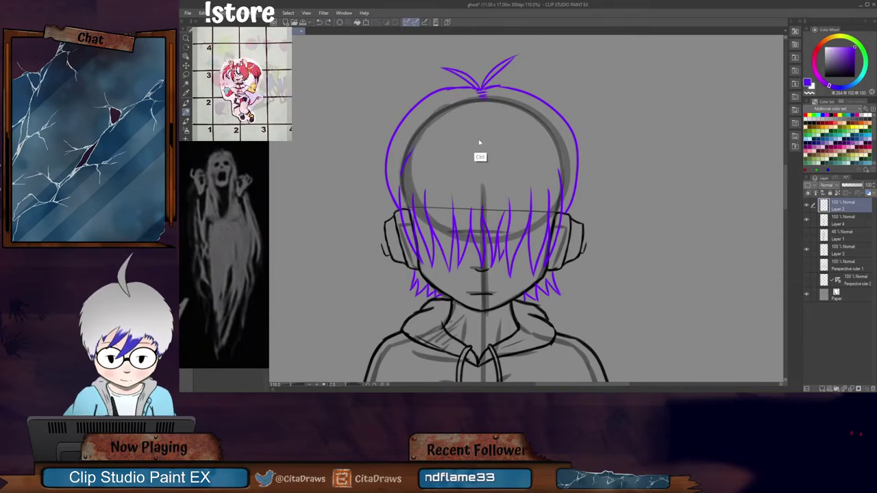
pyautogui.moveTo(505, 142); pyautogui.dragTo(547, 147)
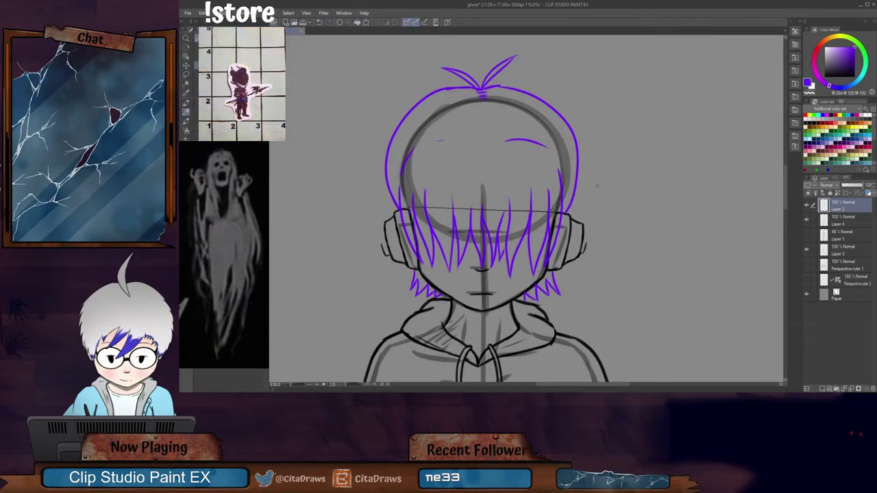
# Step: Make Layer 4 active and set the drawing colour to black
pyautogui.scroll(2, 707, 190)
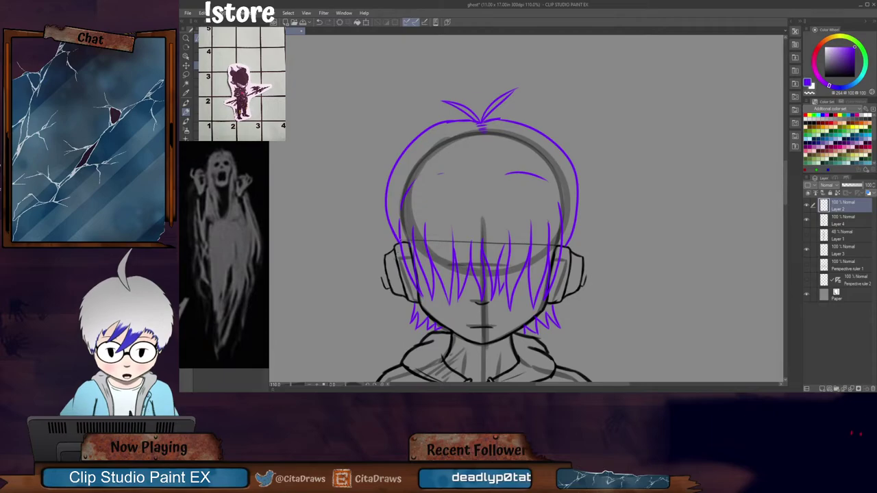
pyautogui.click(839, 221)
pyautogui.click(825, 76)
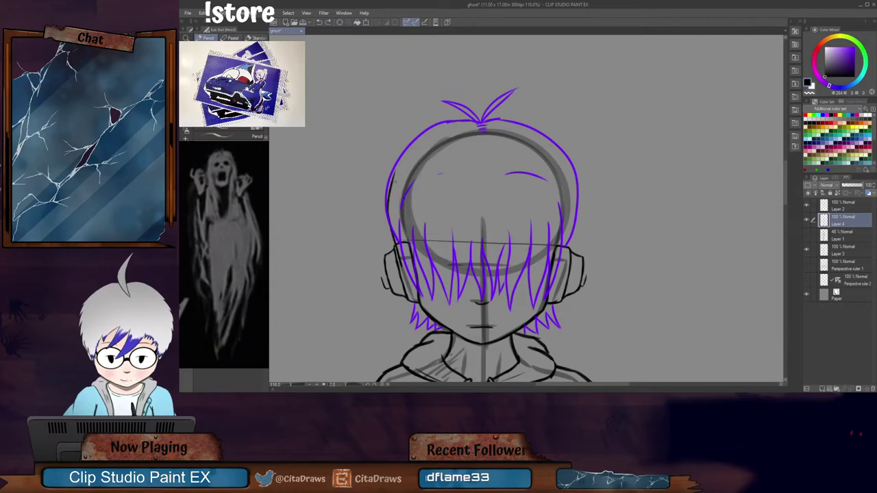
# Step: Try to draw the outer arc of the headphone band over the crown, redoing its right half several times
pyautogui.moveTo(388, 210)
pyautogui.mouseDown()
pyautogui.moveTo(406, 158)
pyautogui.moveTo(485, 125)
pyautogui.mouseUp()
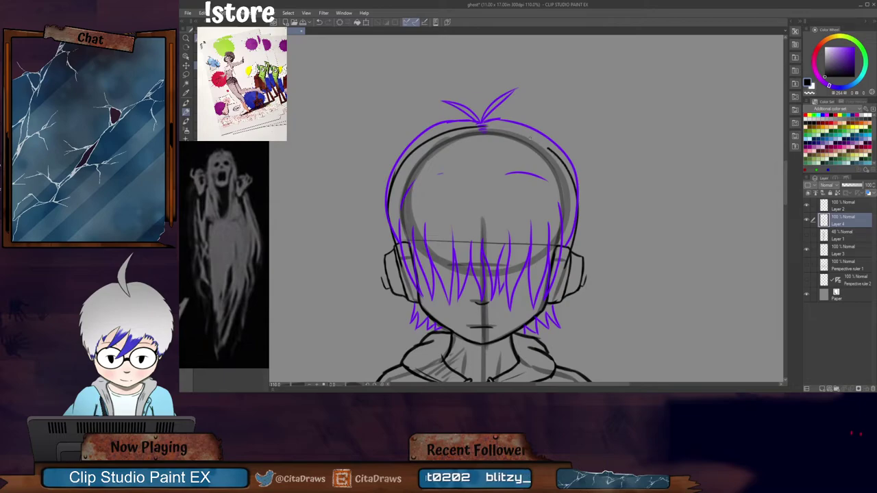
pyautogui.moveTo(530, 139); pyautogui.dragTo(494, 126)
pyautogui.hotkey('ctrl', 'z')
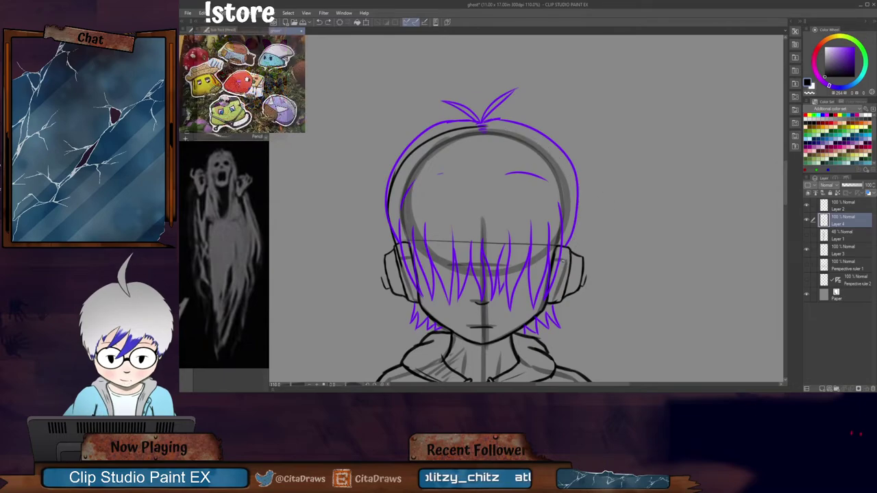
pyautogui.moveTo(574, 222)
pyautogui.mouseDown()
pyautogui.moveTo(571, 177)
pyautogui.moveTo(551, 141)
pyautogui.moveTo(506, 123)
pyautogui.mouseUp()
pyautogui.hotkey('ctrl', 'z')
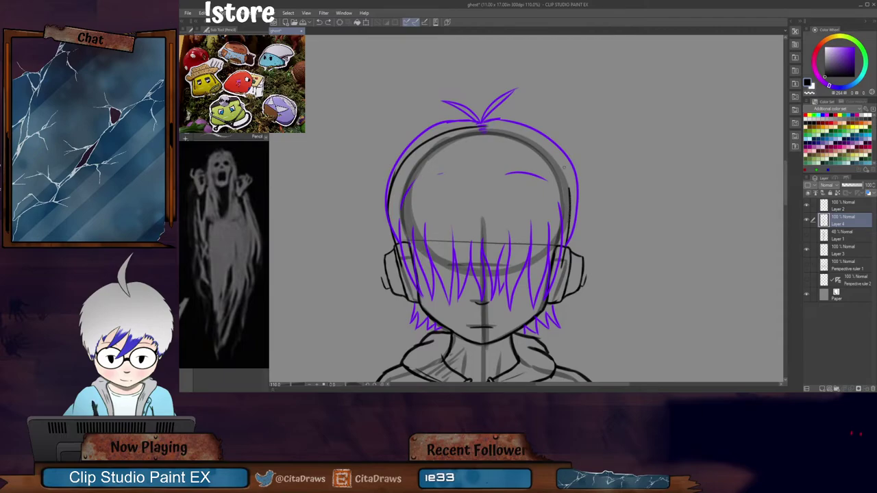
pyautogui.moveTo(570, 190)
pyautogui.mouseDown()
pyautogui.moveTo(553, 149)
pyautogui.moveTo(500, 126)
pyautogui.mouseUp()
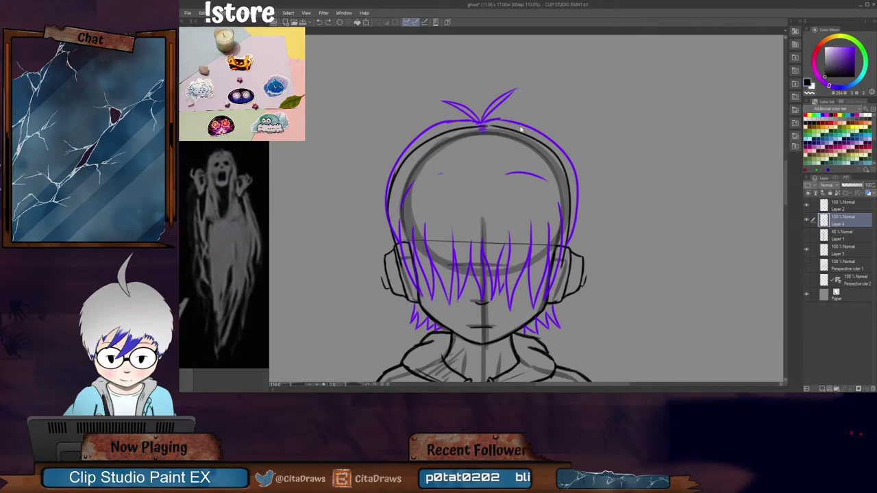
pyautogui.hotkey('ctrl', 'z')
# Step: Fade the violet hair on Layer 2 to 31% opacity and undo the black left band arc on Layer 4
pyautogui.click(846, 205)
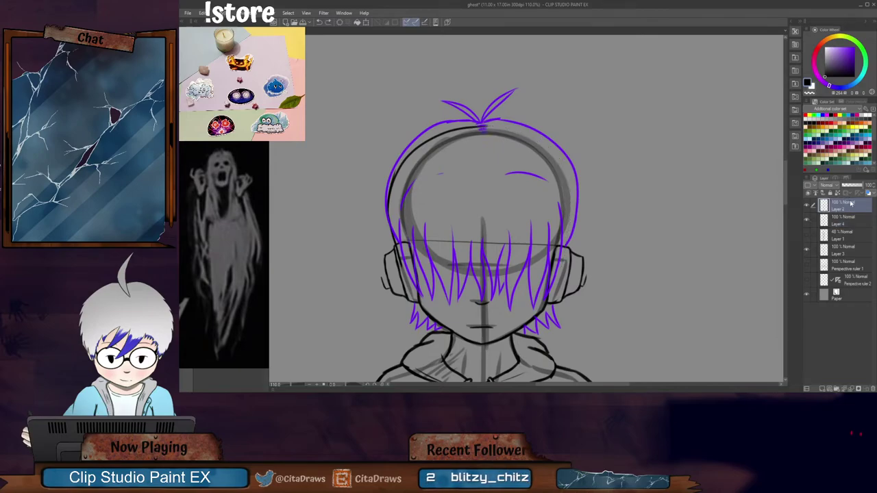
pyautogui.click(849, 185)
pyautogui.click(844, 220)
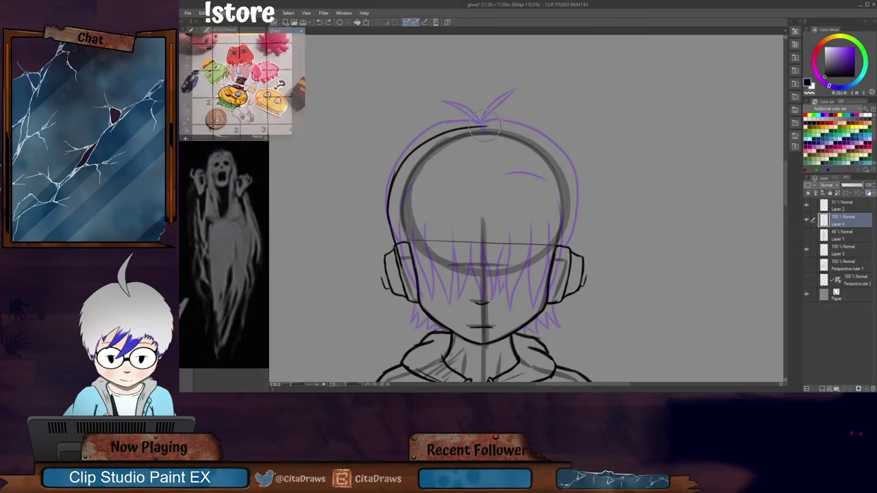
pyautogui.hotkey('ctrl', 'z')
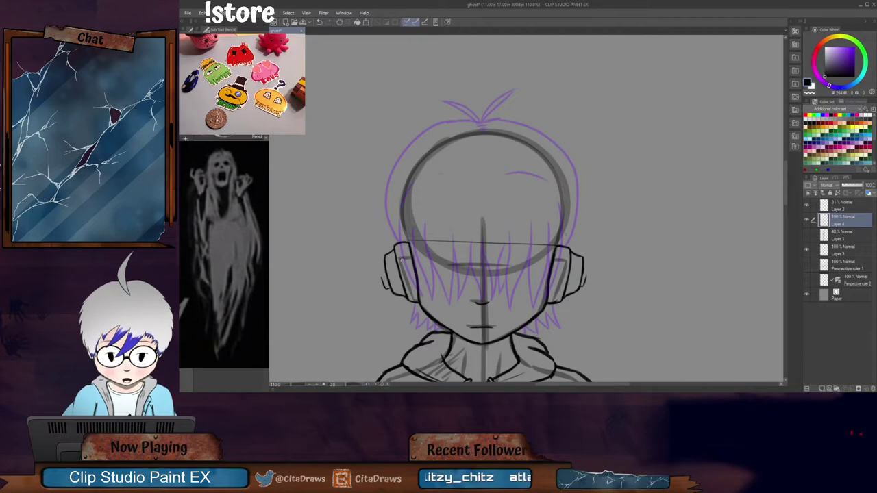
# Step: Draw the headphone band in black as two parallel arcs joining both cups, with short divider marks near the top
pyautogui.moveTo(401, 264)
pyautogui.mouseDown()
pyautogui.moveTo(393, 197)
pyautogui.moveTo(411, 156)
pyautogui.moveTo(431, 140)
pyautogui.mouseUp()
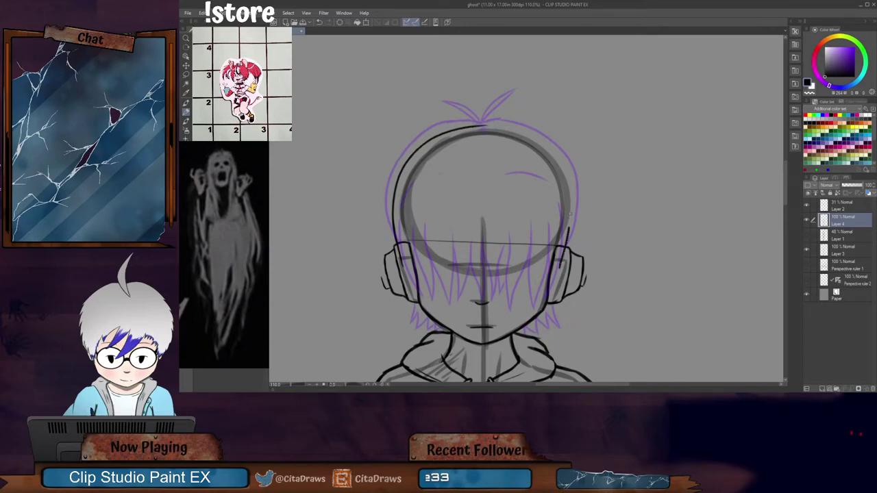
pyautogui.moveTo(570, 229)
pyautogui.mouseDown()
pyautogui.moveTo(560, 163)
pyautogui.moveTo(541, 144)
pyautogui.moveTo(495, 127)
pyautogui.mouseUp()
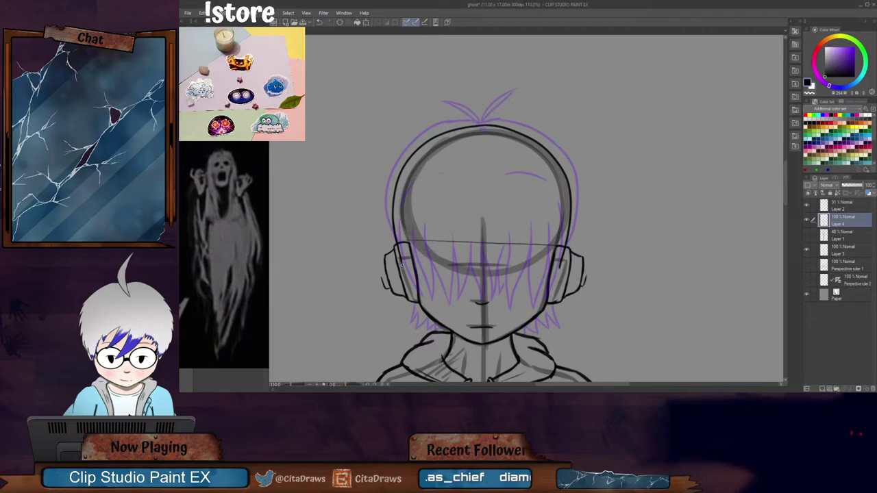
pyautogui.moveTo(402, 255)
pyautogui.mouseDown()
pyautogui.moveTo(403, 176)
pyautogui.moveTo(441, 138)
pyautogui.mouseUp()
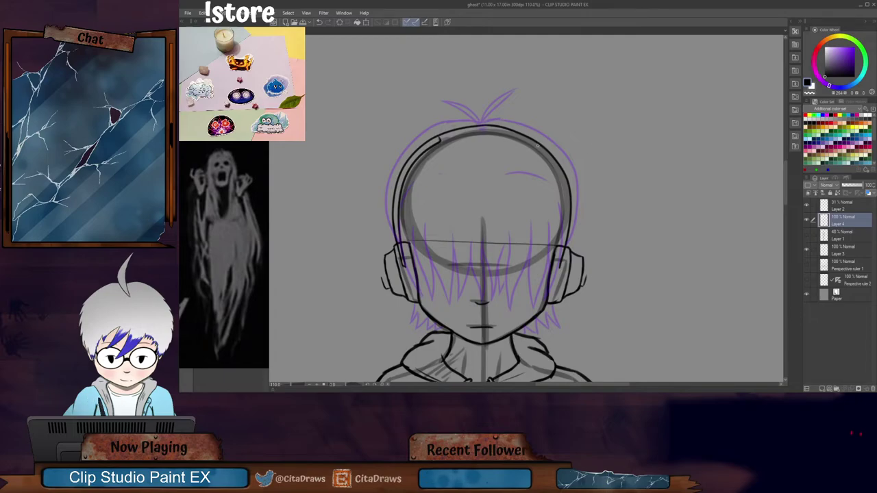
pyautogui.moveTo(541, 144); pyautogui.dragTo(565, 214)
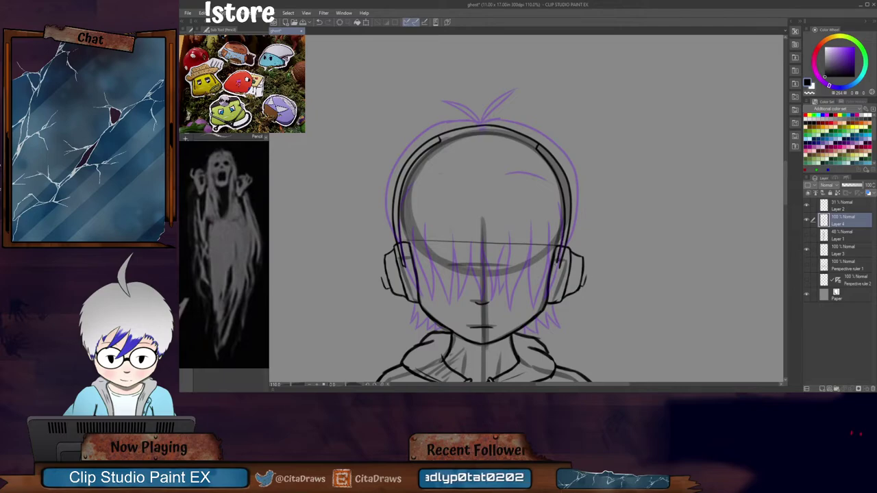
pyautogui.moveTo(440, 140)
pyautogui.mouseDown()
pyautogui.moveTo(517, 137)
pyautogui.moveTo(538, 149)
pyautogui.mouseUp()
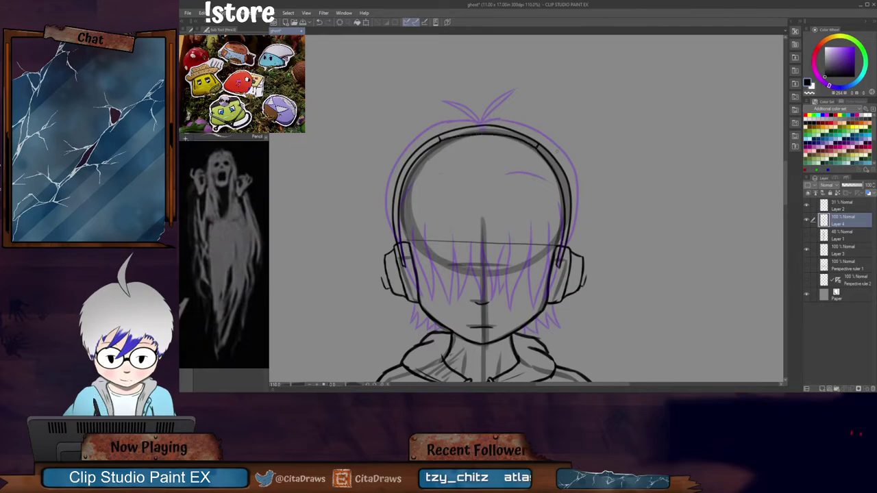
# Step: Restore the violet hair on Layer 2 to 100% opacity and return to Layer 4
pyautogui.click(843, 205)
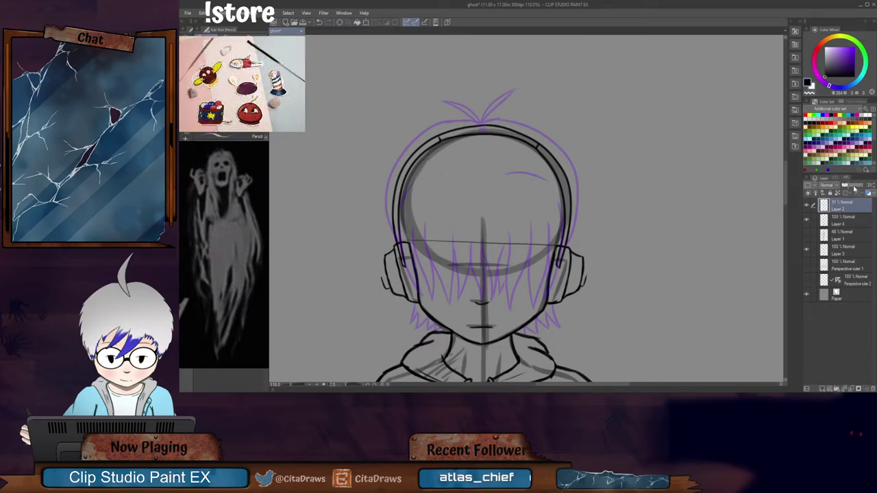
pyautogui.moveTo(855, 187); pyautogui.dragTo(876, 191)
pyautogui.click(848, 225)
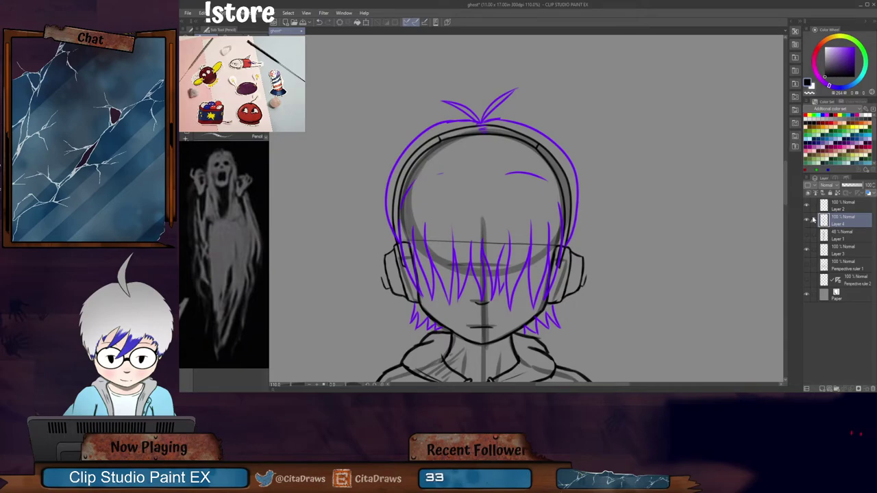
# Step: Pick the violet hair colour again on Layer 2 and erase the stray violet marks below the top tuft
pyautogui.click(842, 204)
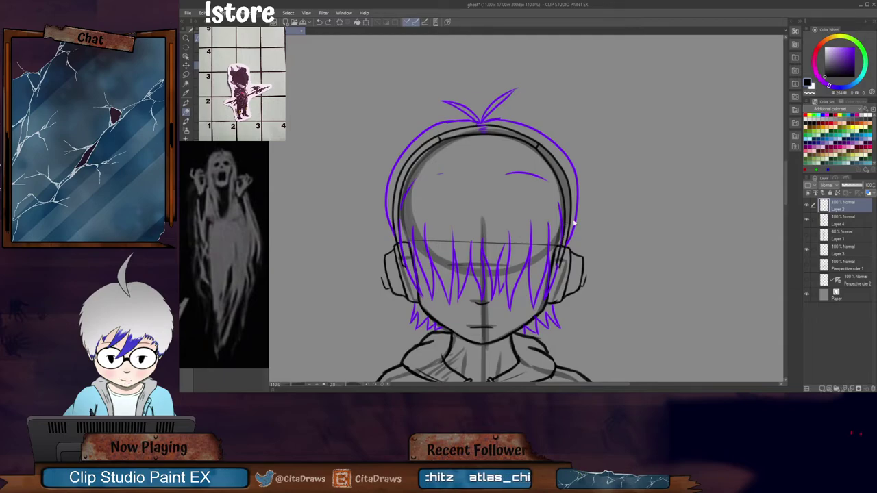
pyautogui.click(844, 102)
pyautogui.click(808, 108)
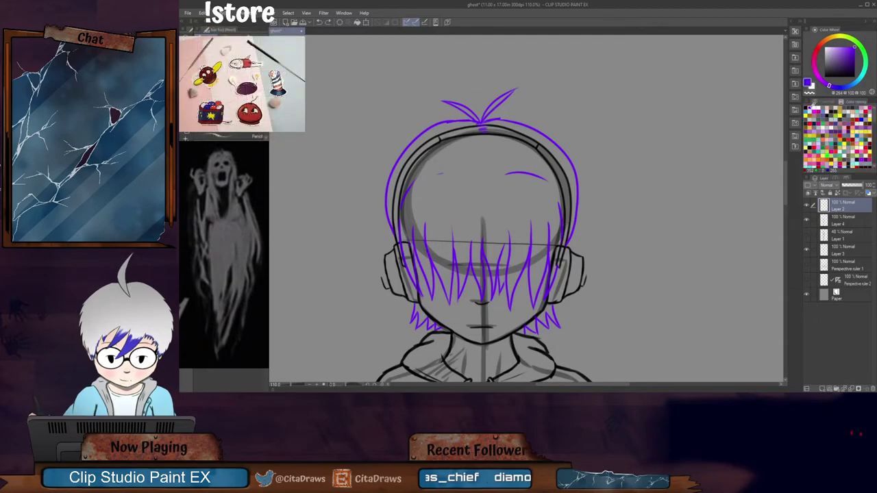
pyautogui.click(820, 102)
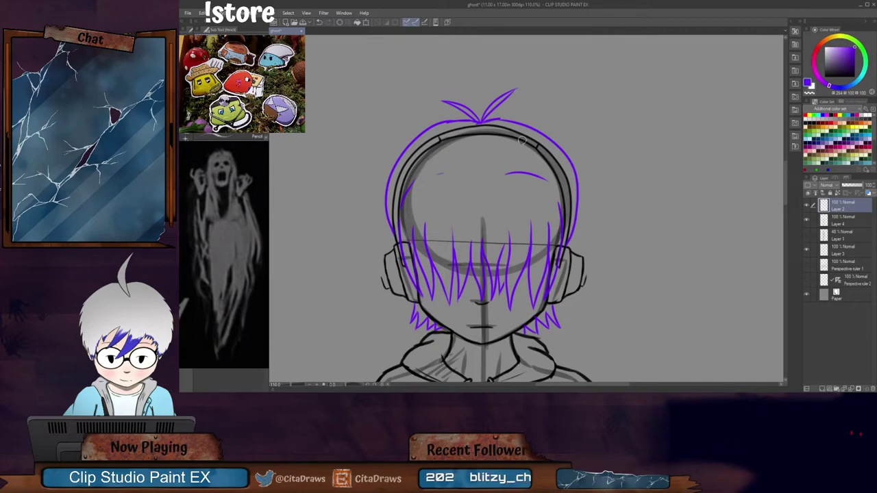
# Step: Erase the loose curved marks outside both headphone cups on Layer 4
pyautogui.click(840, 217)
pyautogui.moveTo(587, 276); pyautogui.dragTo(582, 285)
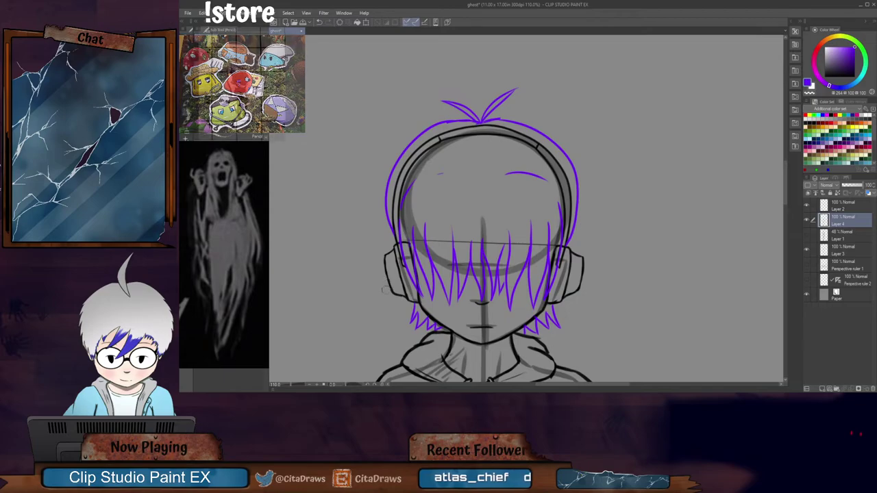
# Step: Check the upper figure's proportions at a smaller scale, comparing it with the violet hair hidden and shown
pyautogui.scroll(-4, 385, 281)
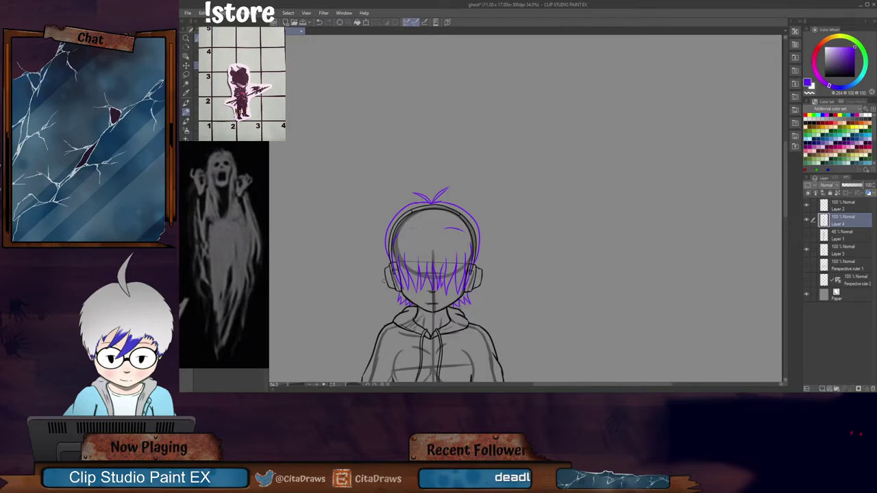
pyautogui.moveTo(787, 214); pyautogui.dragTo(784, 242)
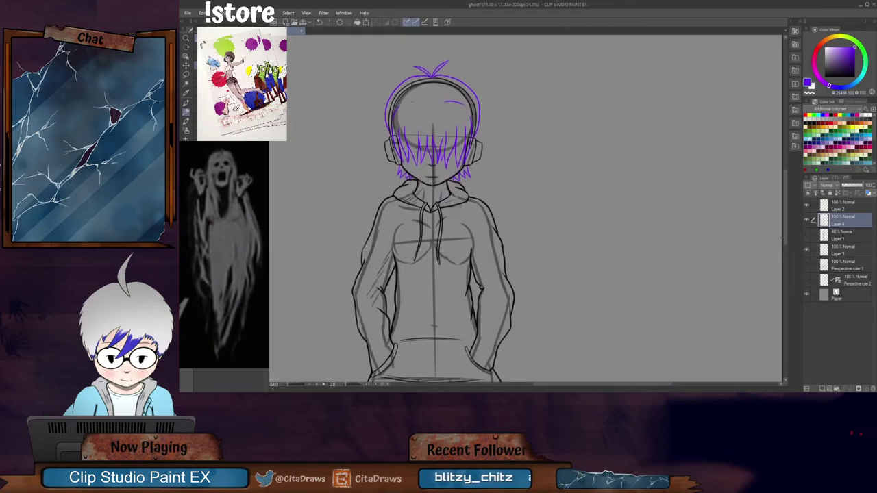
pyautogui.moveTo(788, 232); pyautogui.dragTo(786, 218)
pyautogui.click(806, 207)
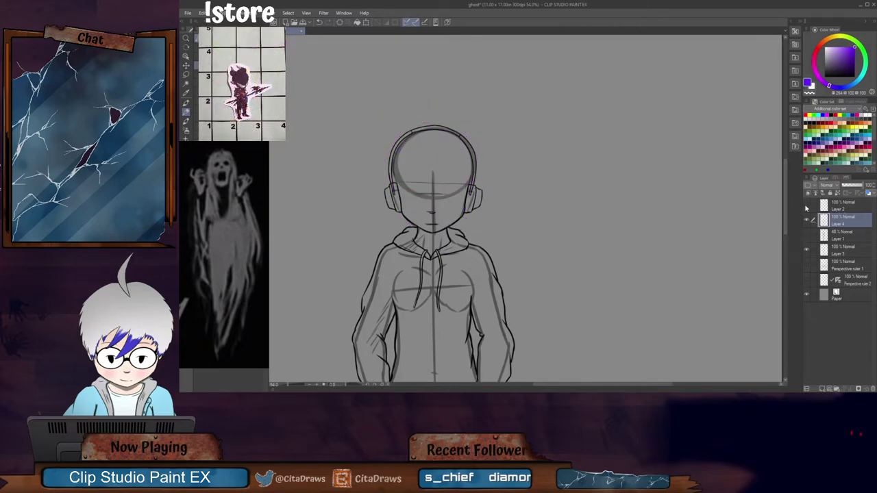
pyautogui.click(806, 207)
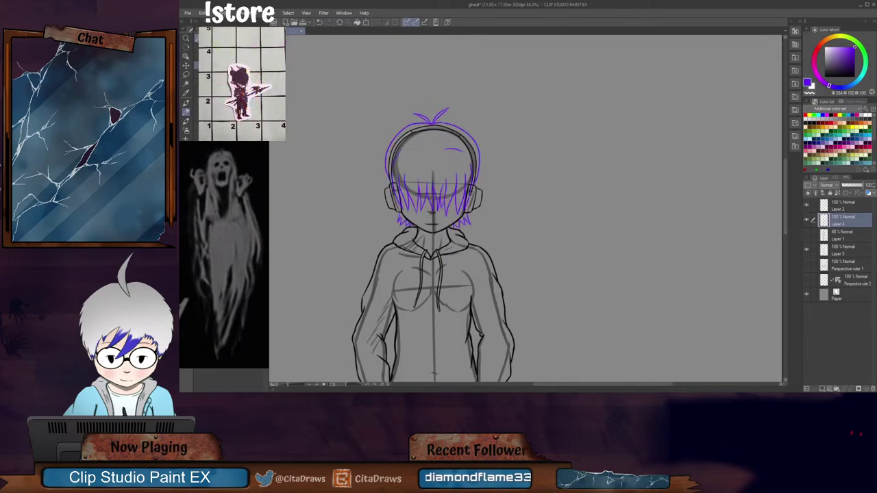
# Step: Redraw the nose below the fringe with small black strokes on Layer 4
pyautogui.scroll(3, 430, 207)
pyautogui.scroll(1, 417, 205)
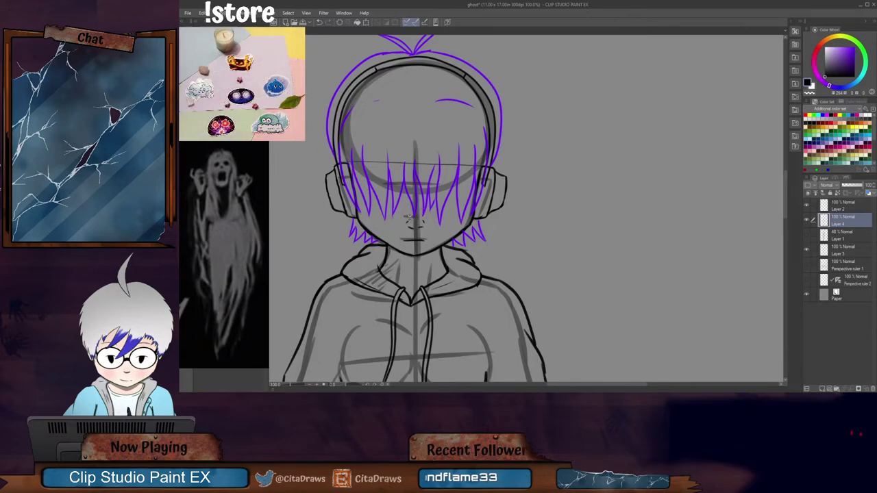
pyautogui.scroll(-3, 432, 195)
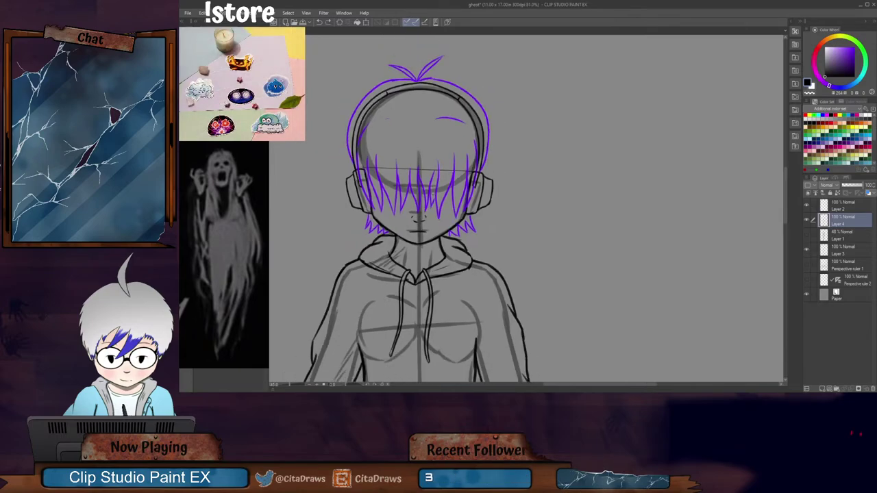
pyautogui.scroll(4, 432, 182)
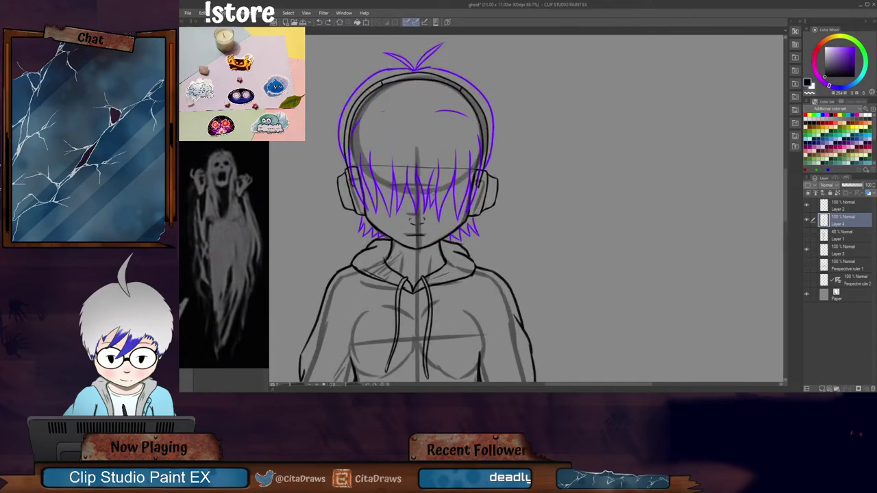
# Step: Refine the nose on the character's face into small, separate nostril marks
pyautogui.scroll(1, 407, 255)
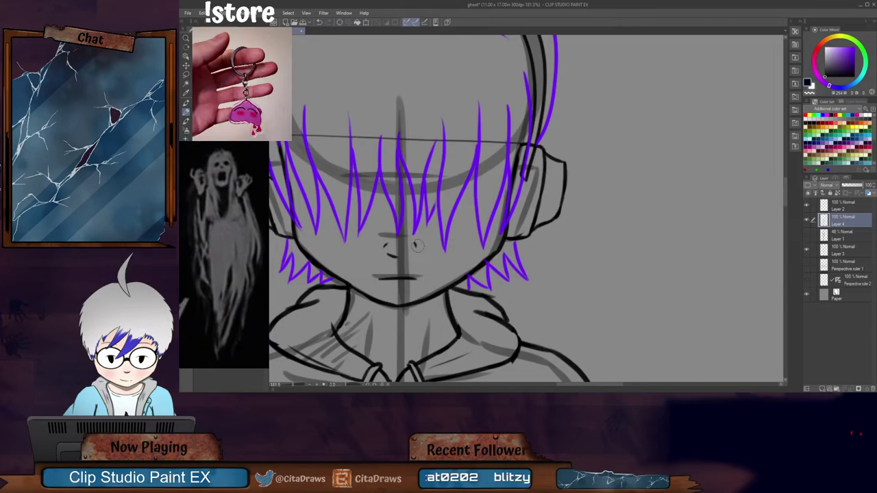
pyautogui.moveTo(399, 258); pyautogui.dragTo(391, 256)
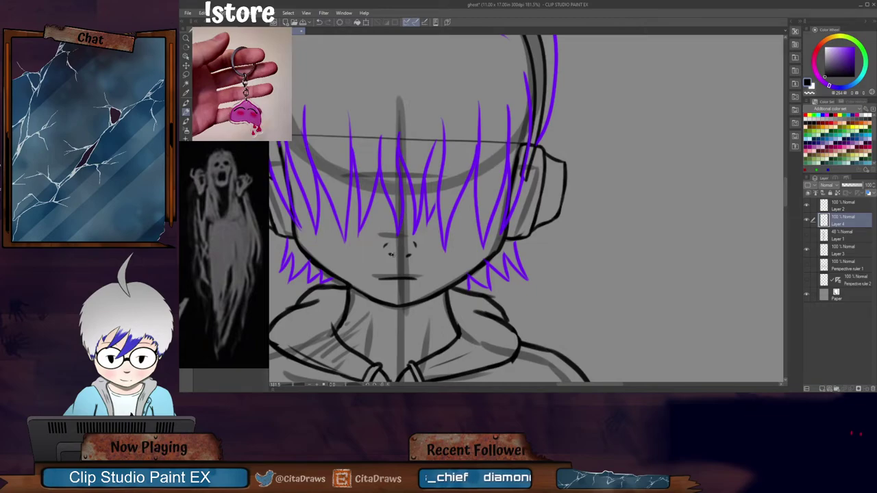
# Step: Add Layer 2 to the layer selection alongside Layer 4 and hide the rough body sketch on Layer 3
pyautogui.scroll(-7, 407, 254)
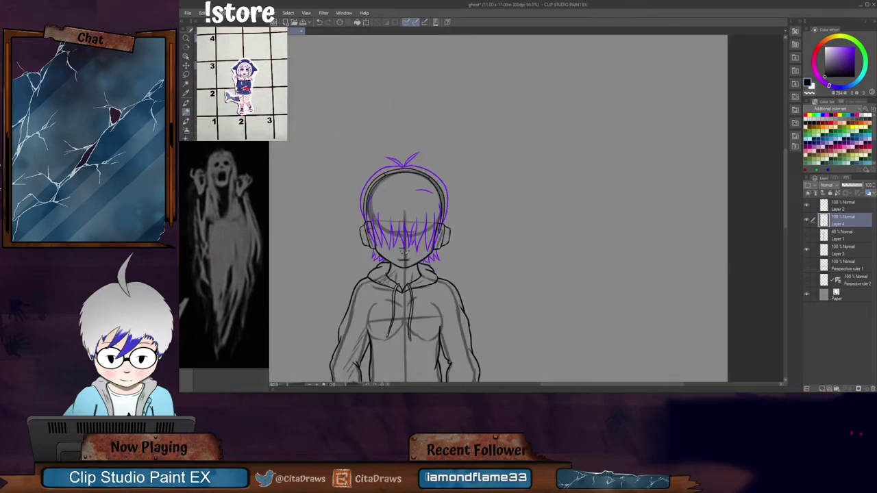
pyautogui.moveTo(784, 186); pyautogui.dragTo(784, 229)
pyautogui.scroll(-3, 516, 273)
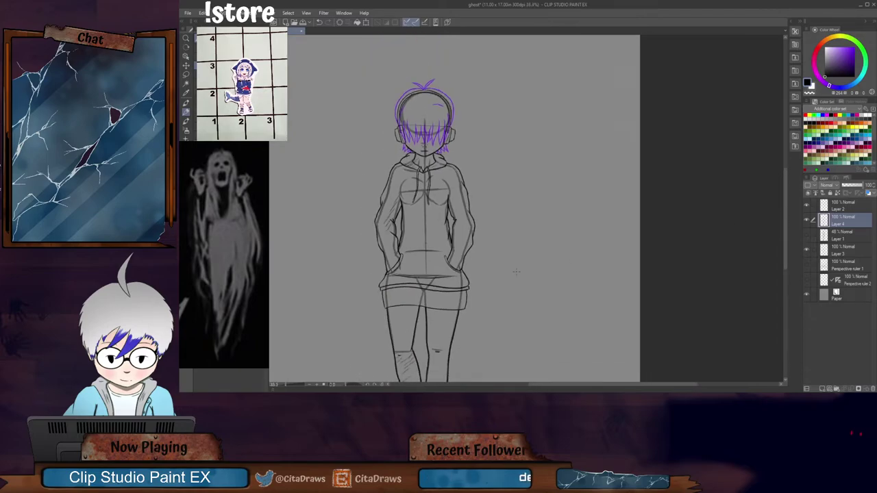
pyautogui.moveTo(785, 217); pyautogui.dragTo(785, 226)
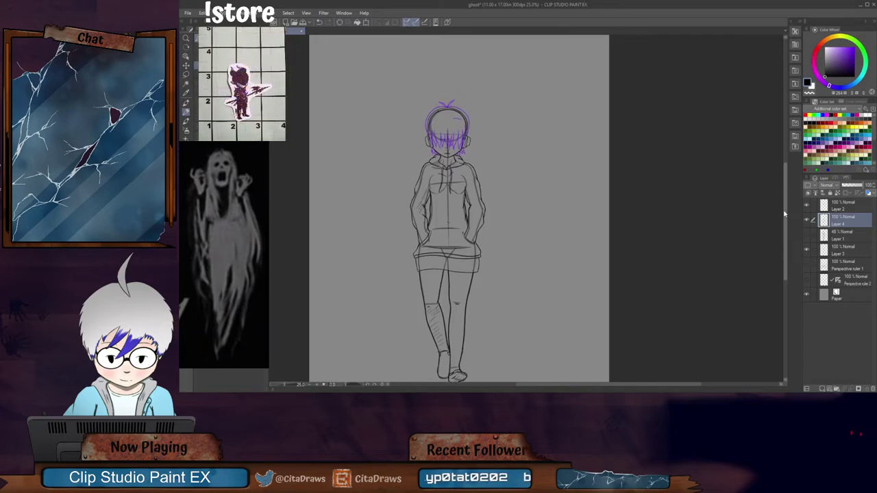
pyautogui.click(814, 205)
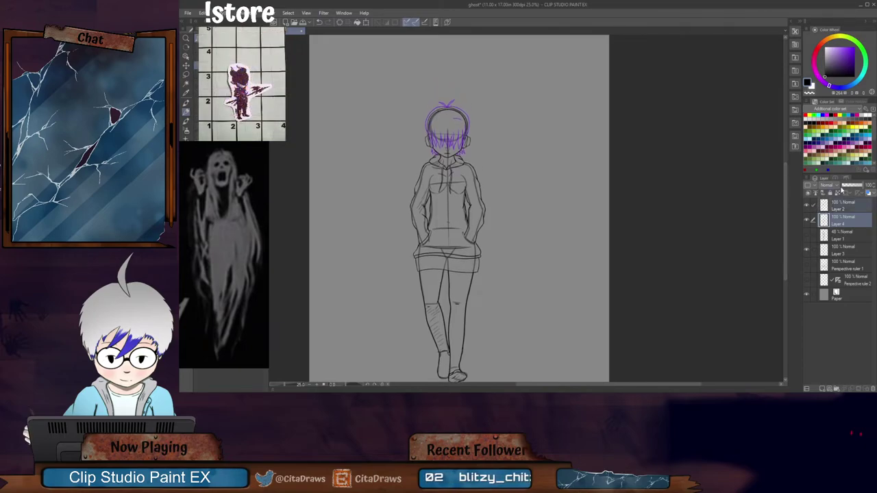
pyautogui.click(807, 251)
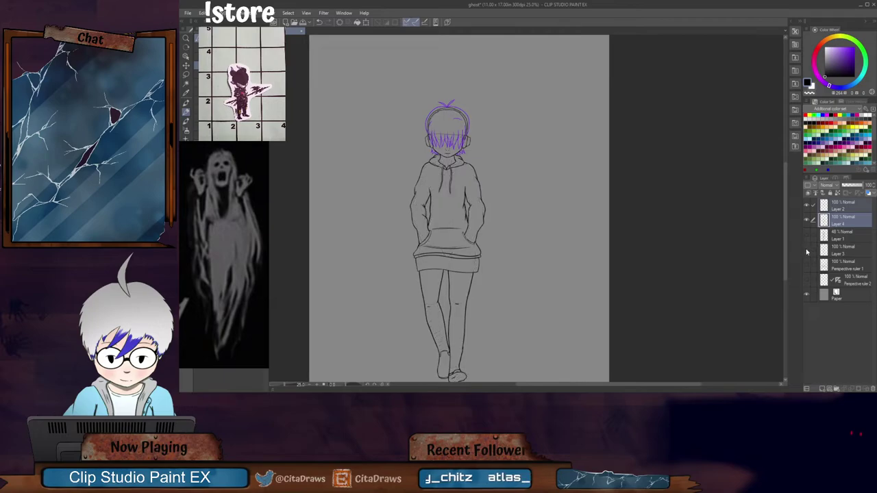
# Step: Lasso the whole head with hair and headphones, enlarge it slightly, recentre it above the hood, and clear the selection
pyautogui.scroll(5, 459, 101)
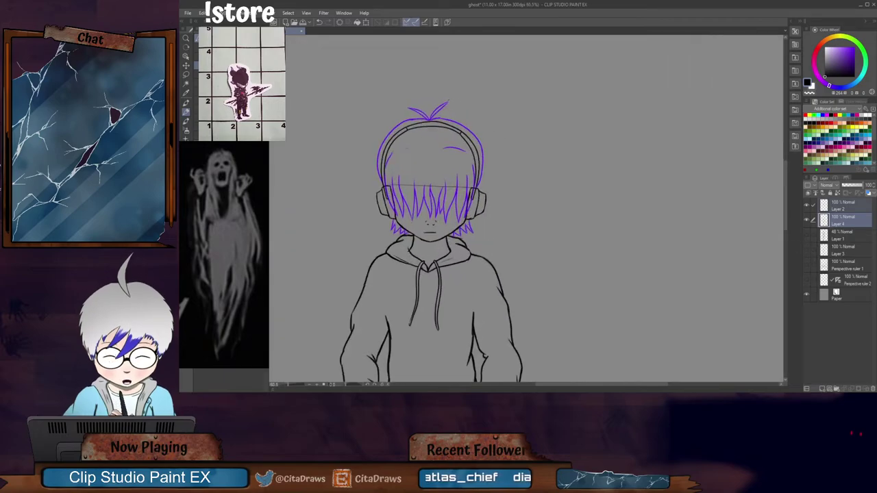
pyautogui.press('m')
pyautogui.moveTo(462, 98)
pyautogui.mouseDown()
pyautogui.moveTo(384, 103)
pyautogui.moveTo(353, 183)
pyautogui.moveTo(391, 238)
pyautogui.mouseUp()
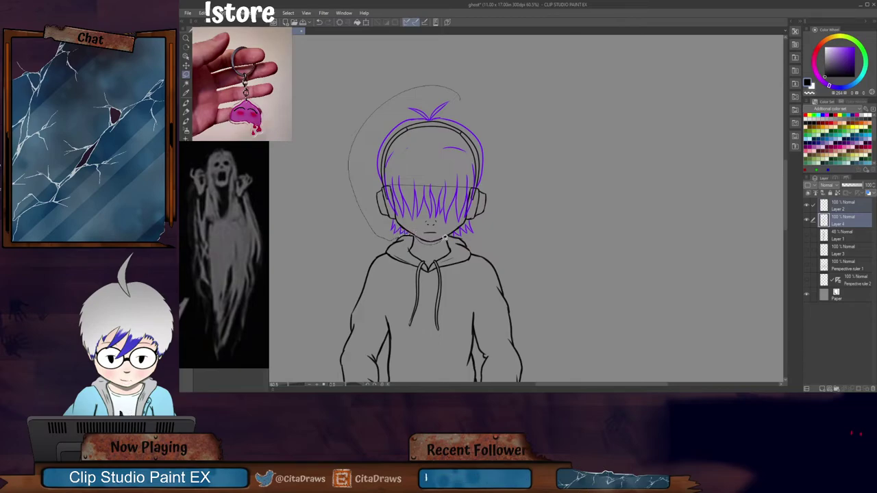
pyautogui.moveTo(456, 237)
pyautogui.mouseDown()
pyautogui.moveTo(501, 220)
pyautogui.moveTo(512, 165)
pyautogui.moveTo(487, 103)
pyautogui.moveTo(461, 94)
pyautogui.mouseUp()
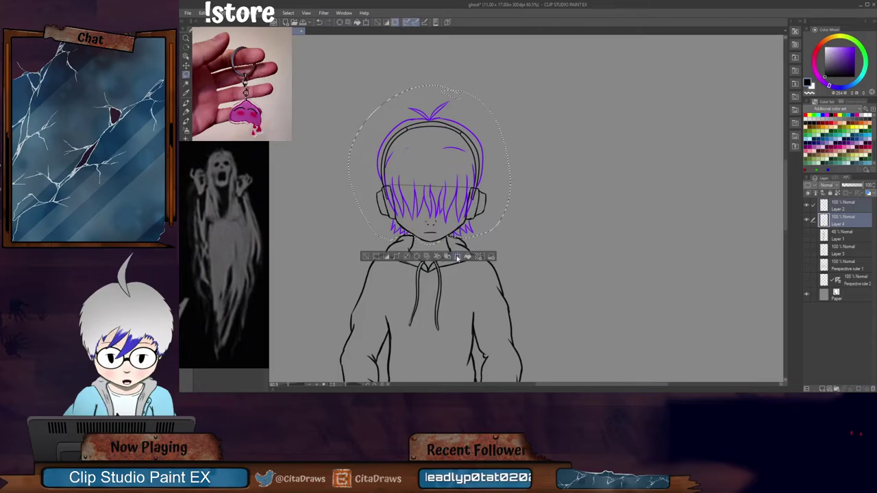
pyautogui.hotkey('ctrl', 't')
pyautogui.moveTo(512, 84); pyautogui.dragTo(538, 63)
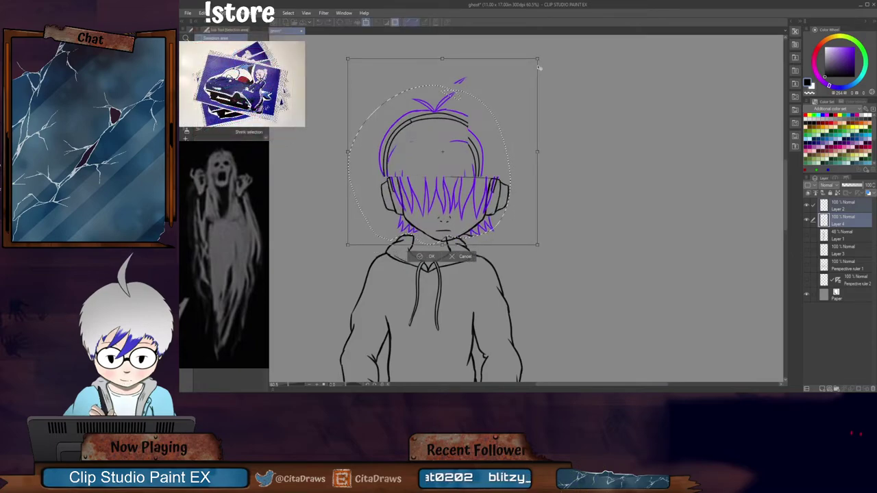
pyautogui.moveTo(515, 102); pyautogui.dragTo(501, 105)
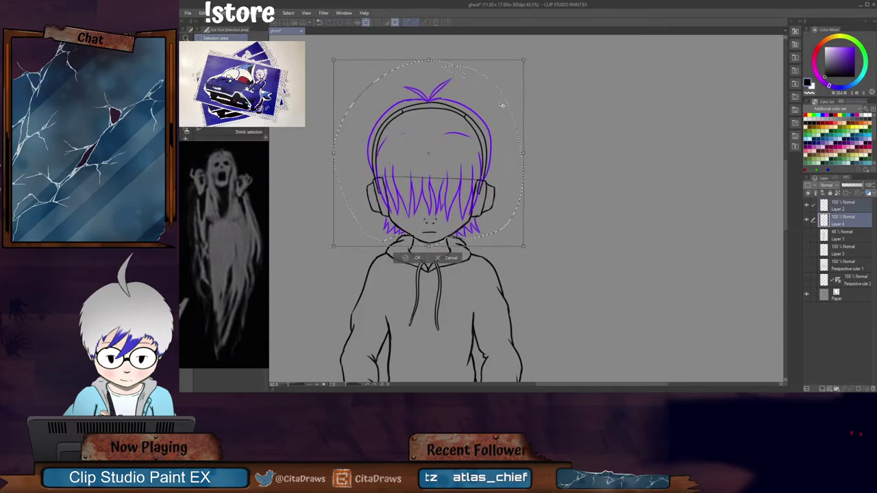
pyautogui.click(418, 258)
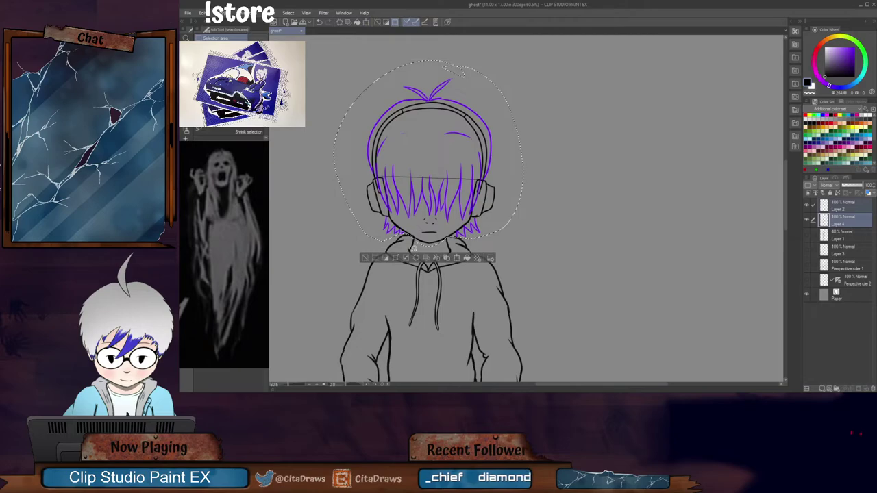
pyautogui.click(365, 258)
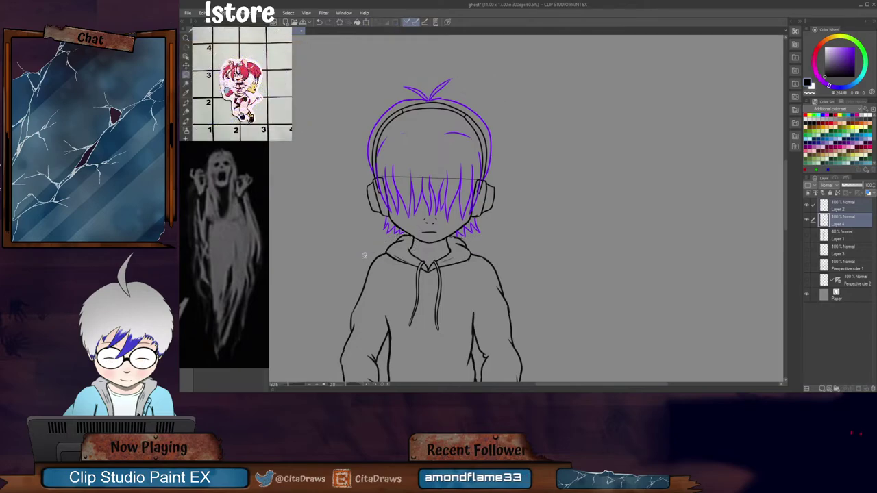
# Step: Examine how the enlarged head meets the neck and hood and how its size suits the full body
pyautogui.press('p')
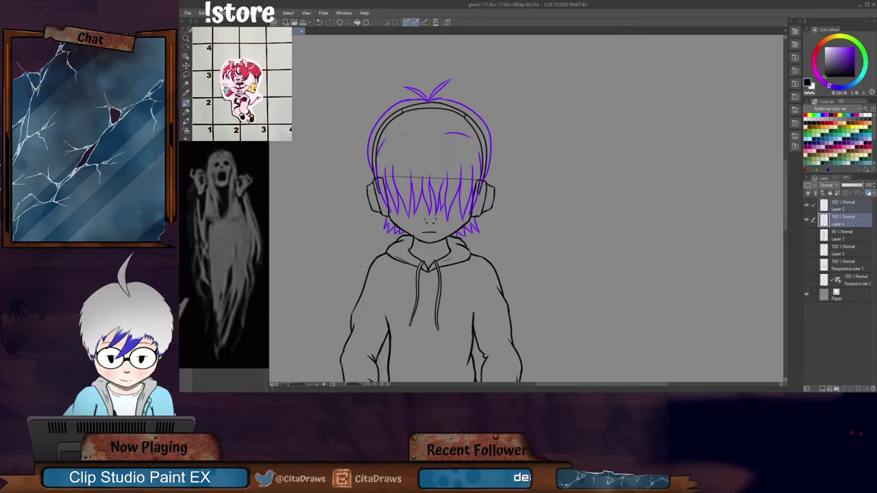
pyautogui.scroll(5, 388, 238)
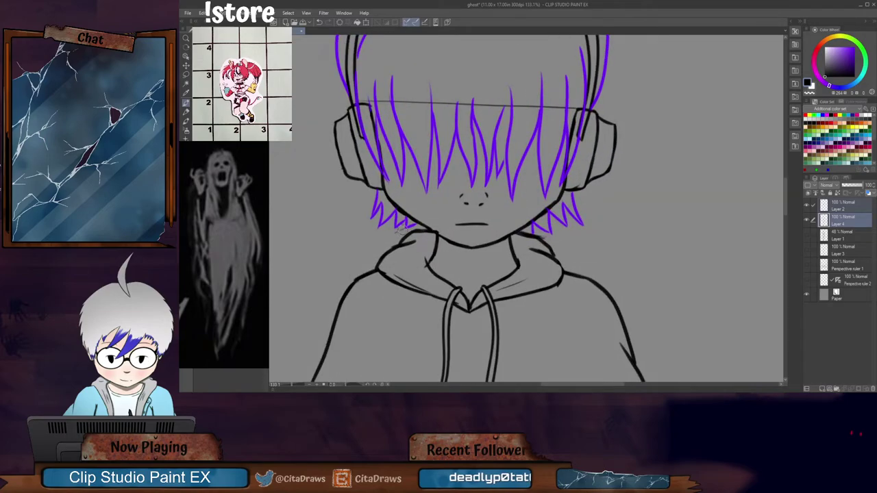
pyautogui.scroll(2, 424, 229)
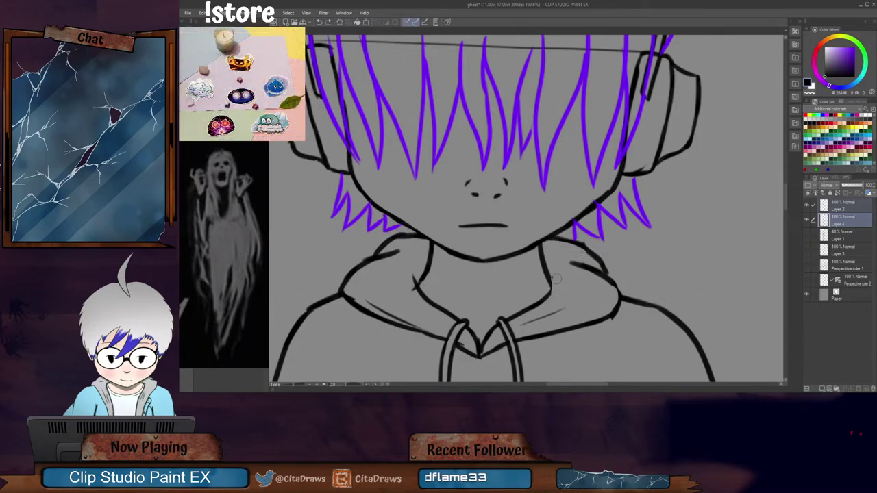
pyautogui.scroll(-3, 433, 254)
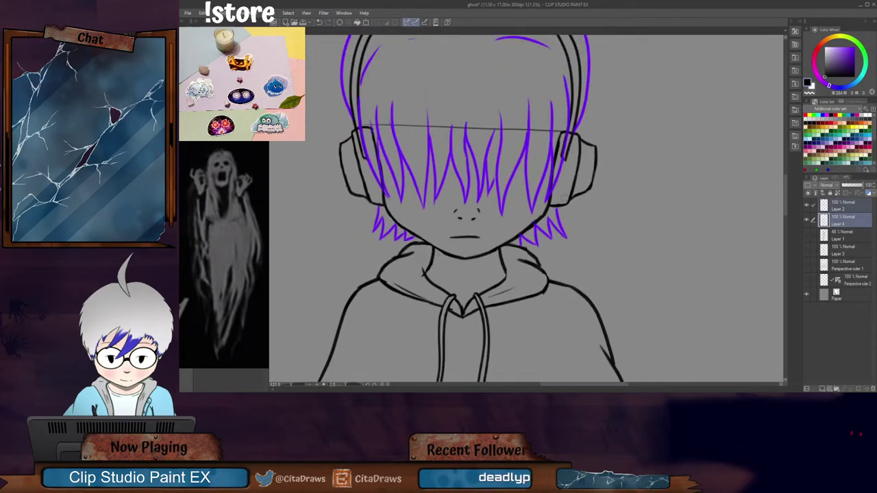
pyautogui.scroll(-3, 576, 179)
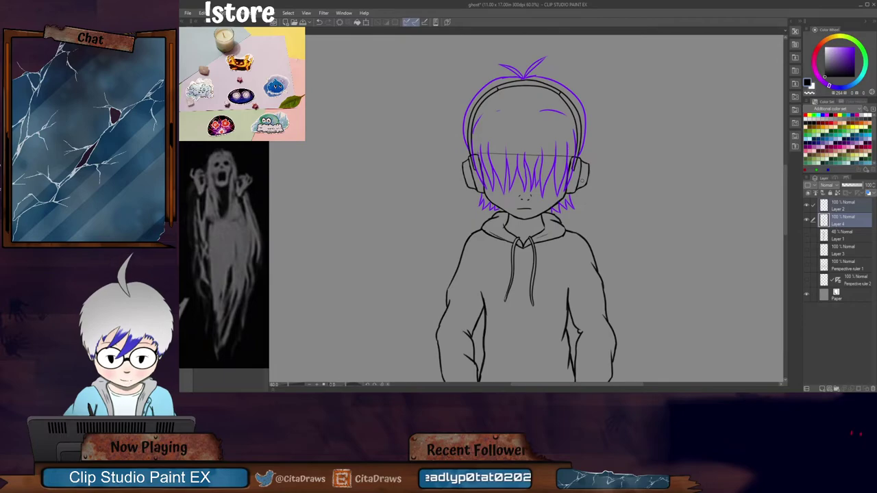
pyautogui.scroll(-3, 582, 181)
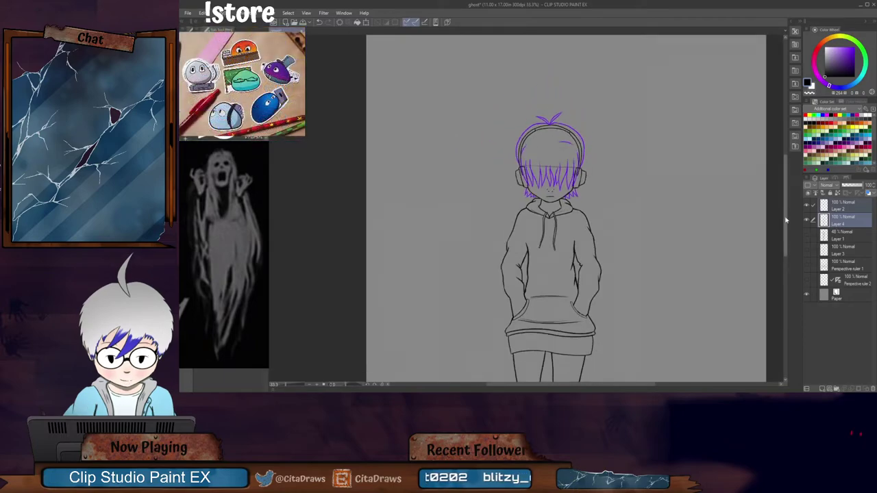
pyautogui.scroll(-3, 786, 219)
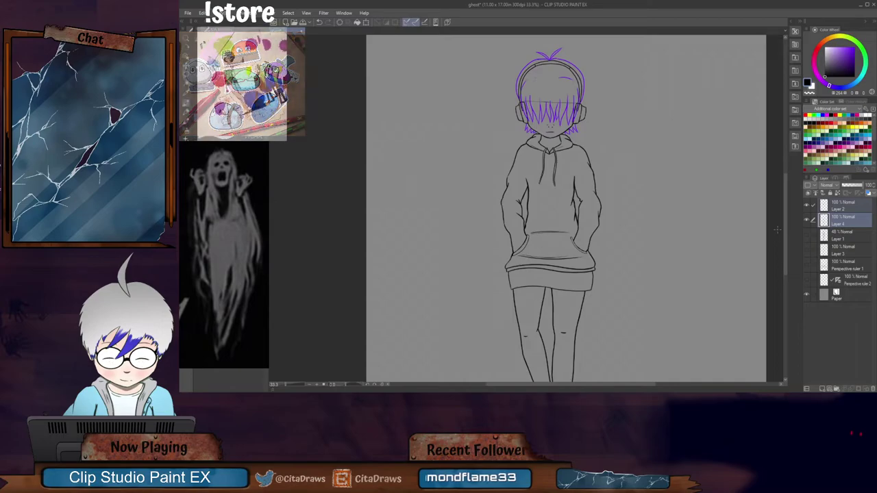
# Step: Remove the stray purple strokes inside the upper part of the head on Layer 2
pyautogui.click(842, 206)
pyautogui.moveTo(786, 219); pyautogui.dragTo(786, 196)
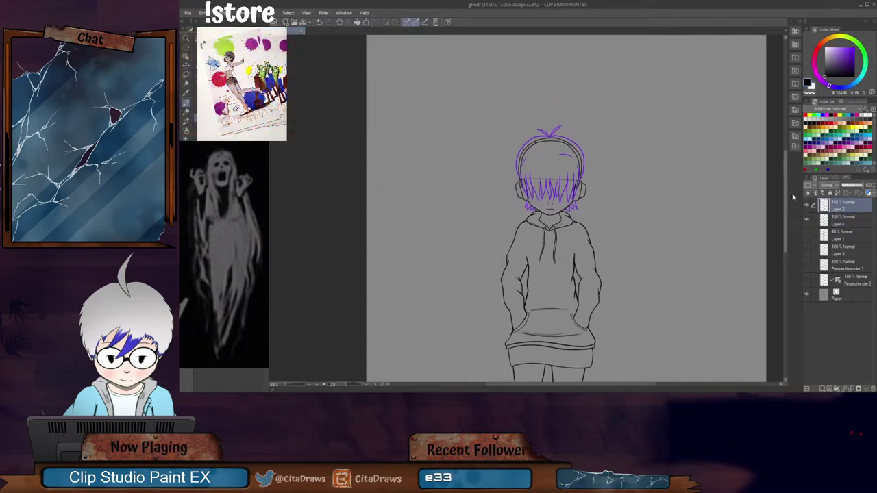
pyautogui.scroll(4, 595, 135)
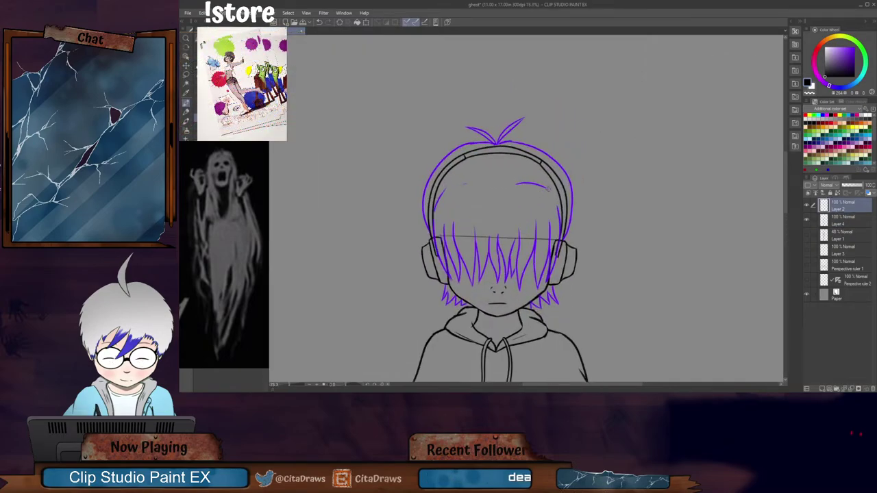
pyautogui.hotkey('ctrl', 'z')
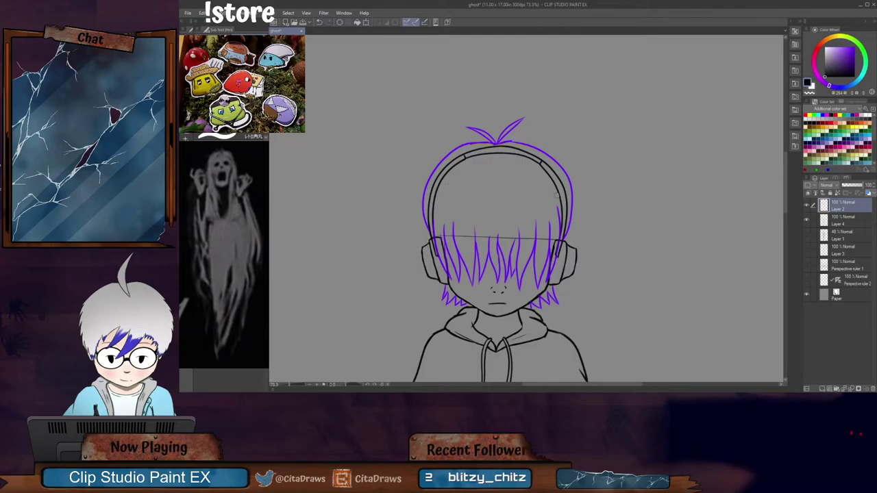
# Step: Set the drawing colour to the hair's purple and draw hair strokes along the inner edge of the headband on Layer 2
pyautogui.click(853, 103)
pyautogui.click(812, 107)
pyautogui.click(824, 101)
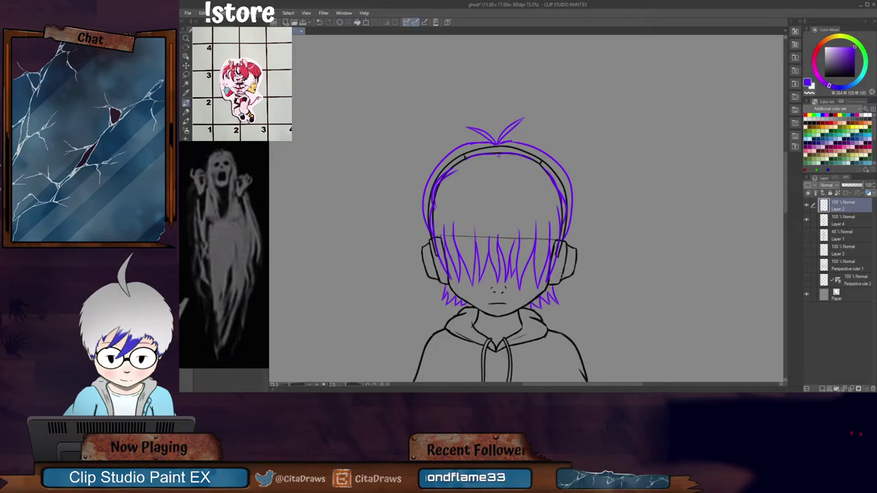
# Step: Toggle Layer 4's visibility to check its contents and erase the thin horizontal line across the forehead on that layer
pyautogui.moveTo(786, 197); pyautogui.dragTo(784, 207)
pyautogui.click(806, 222)
pyautogui.click(806, 222)
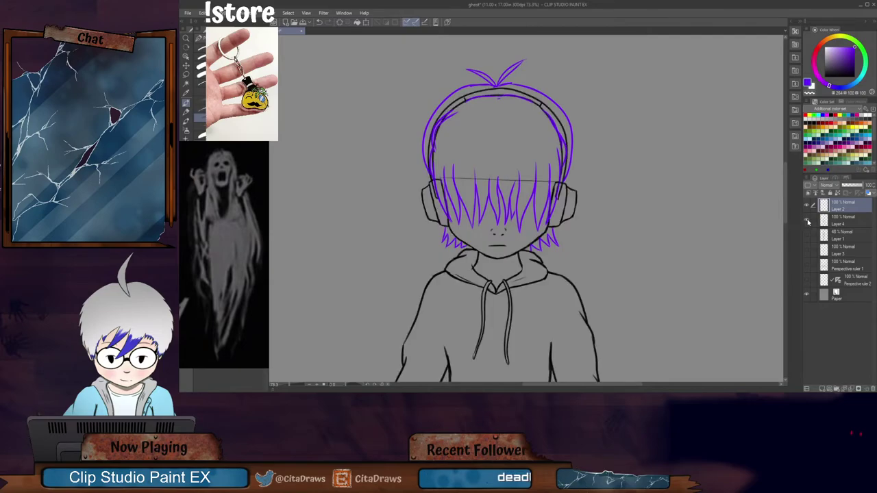
pyautogui.click(830, 223)
pyautogui.moveTo(558, 181); pyautogui.dragTo(436, 177)
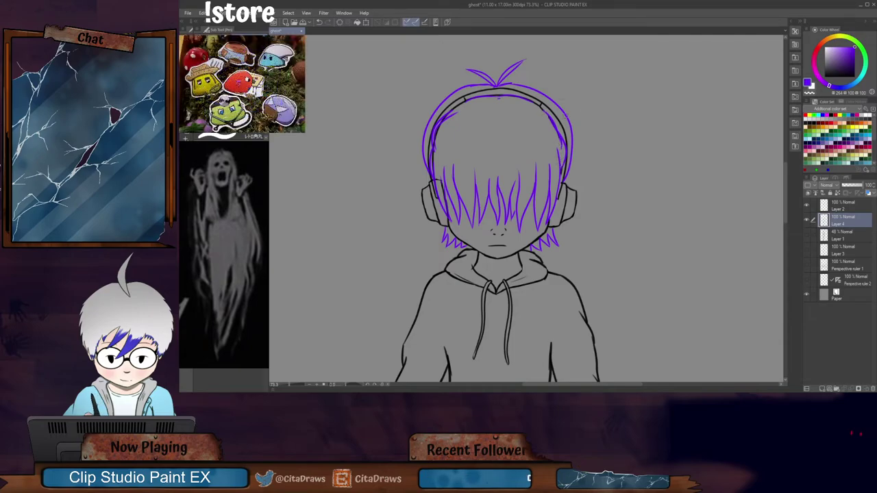
# Step: Erase the doubled purple hair strokes inside the left curve of the headband on Layer 2, and make Layer 4 active again
pyautogui.scroll(2, 562, 59)
pyautogui.scroll(2, 552, 130)
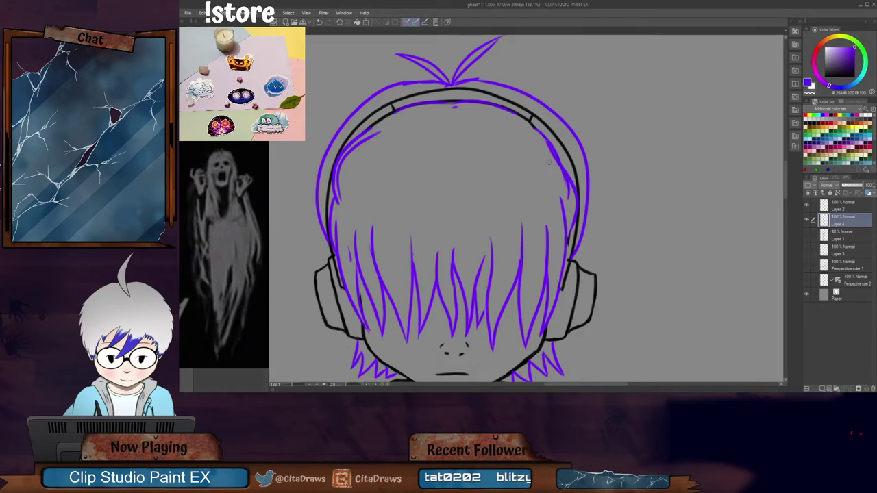
pyautogui.scroll(-4, 382, 137)
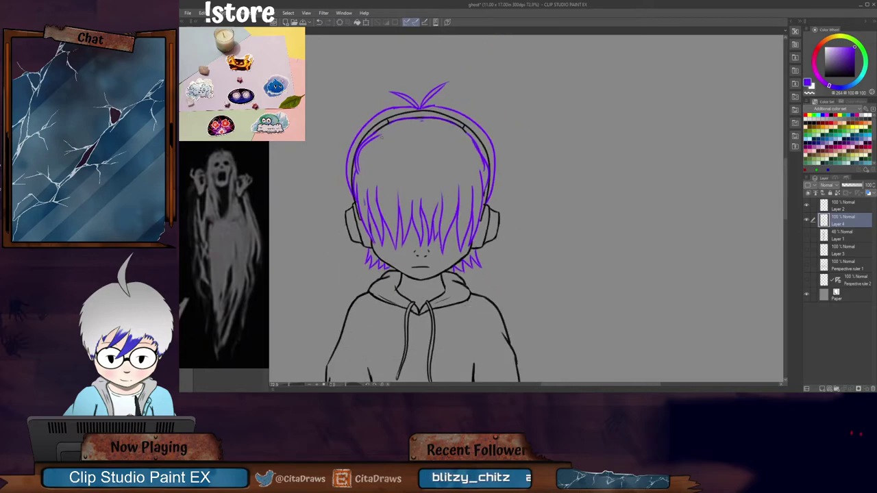
pyautogui.scroll(4, 382, 137)
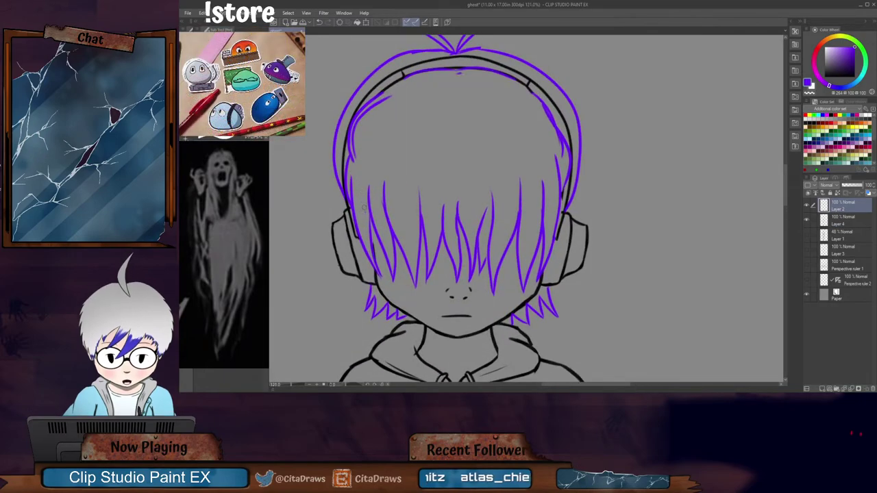
pyautogui.scroll(-4, 370, 205)
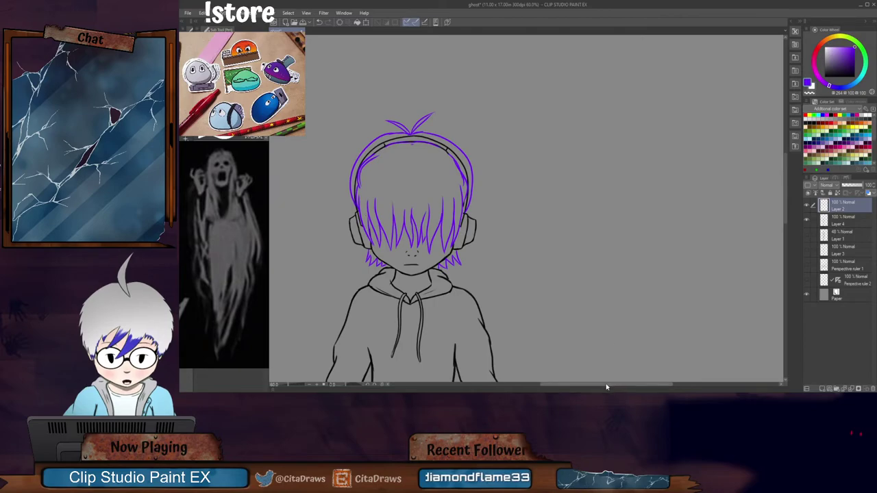
pyautogui.scroll(2, 411, 205)
pyautogui.scroll(3, 410, 185)
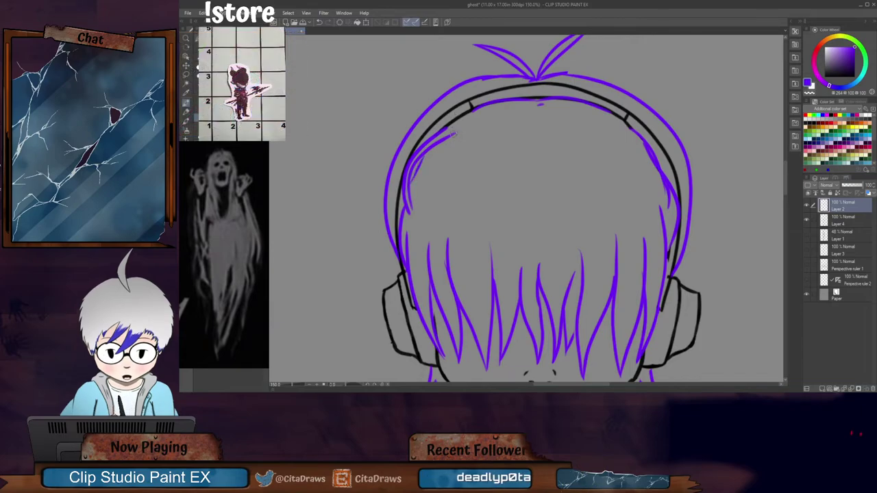
pyautogui.moveTo(456, 133)
pyautogui.mouseDown()
pyautogui.moveTo(415, 162)
pyautogui.moveTo(423, 154)
pyautogui.moveTo(412, 206)
pyautogui.mouseUp()
pyautogui.moveTo(418, 169); pyautogui.dragTo(410, 186)
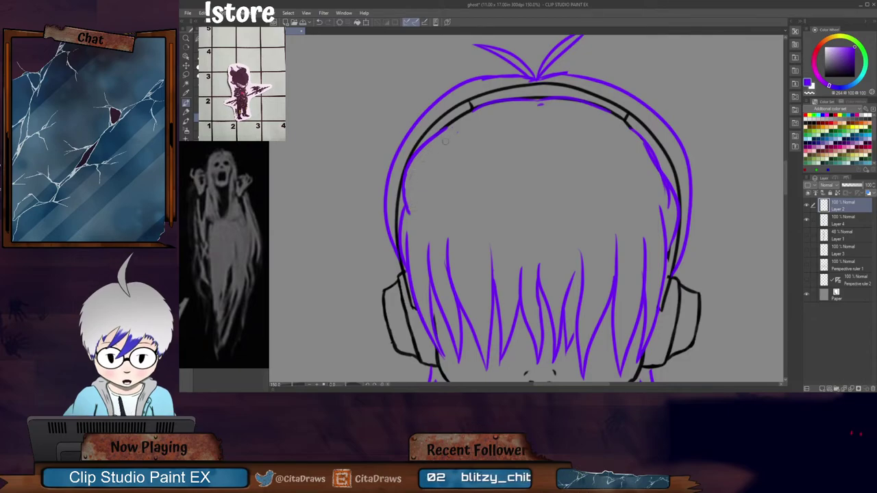
pyautogui.click(836, 225)
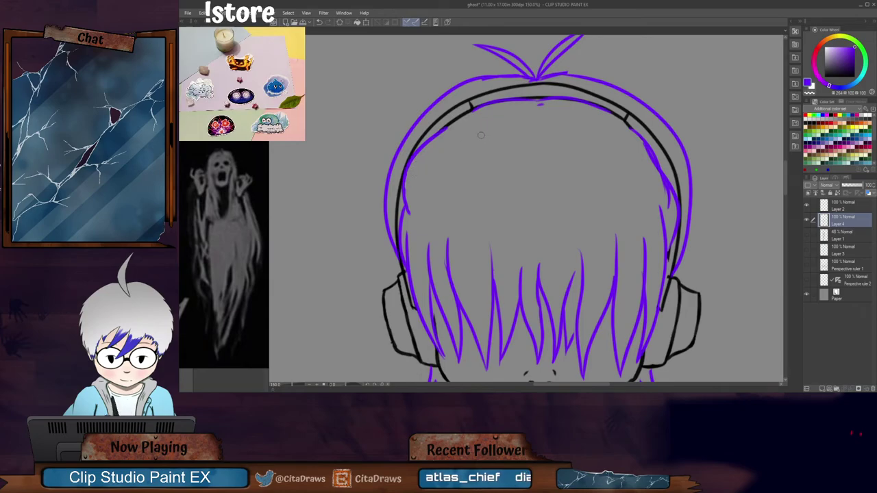
pyautogui.scroll(-8, 485, 138)
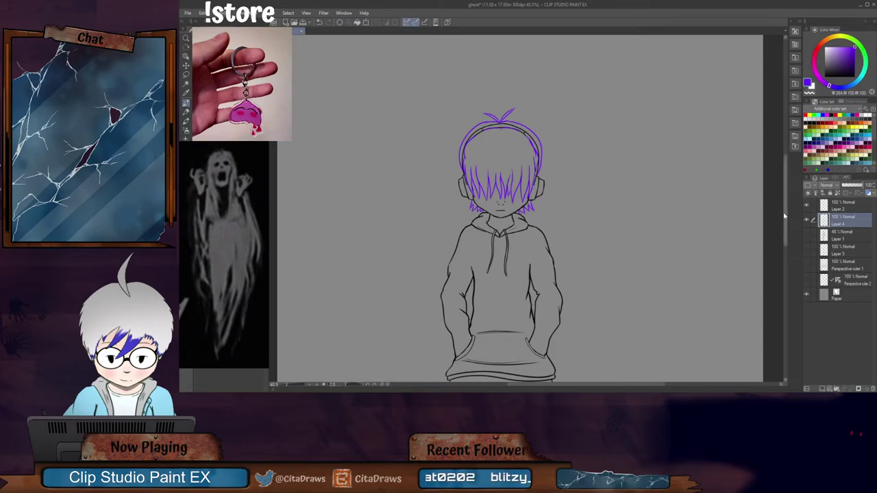
# Step: Add a short crease on the right-hand foot's sole and close the left-hand shoe's lower outline against that foot on Layer 4
pyautogui.moveTo(787, 215); pyautogui.dragTo(783, 277)
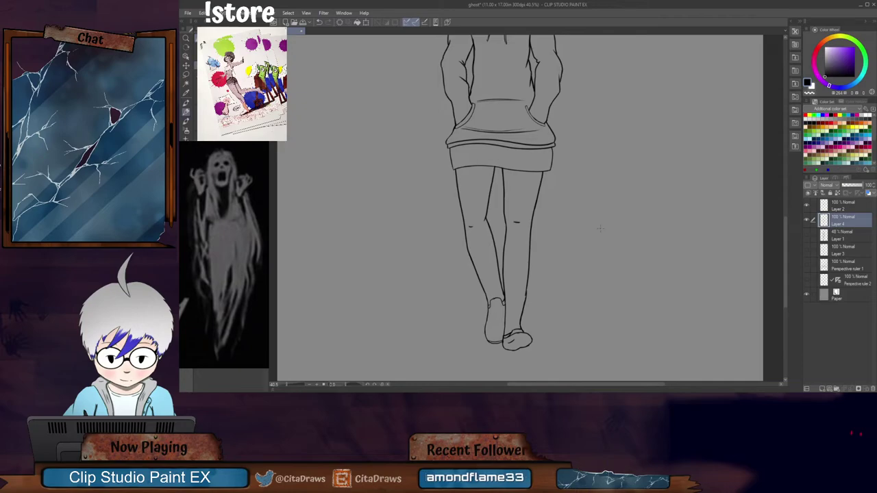
pyautogui.scroll(3, 508, 342)
pyautogui.scroll(3, 508, 346)
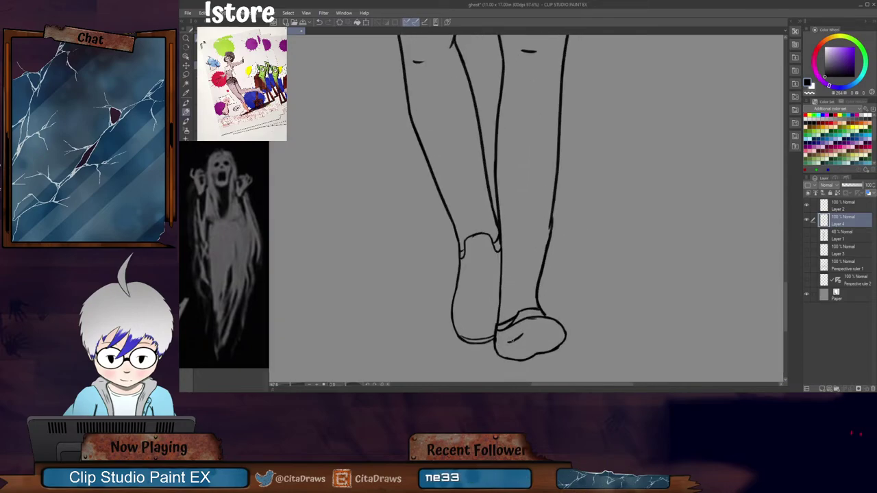
pyautogui.moveTo(786, 303); pyautogui.dragTo(785, 309)
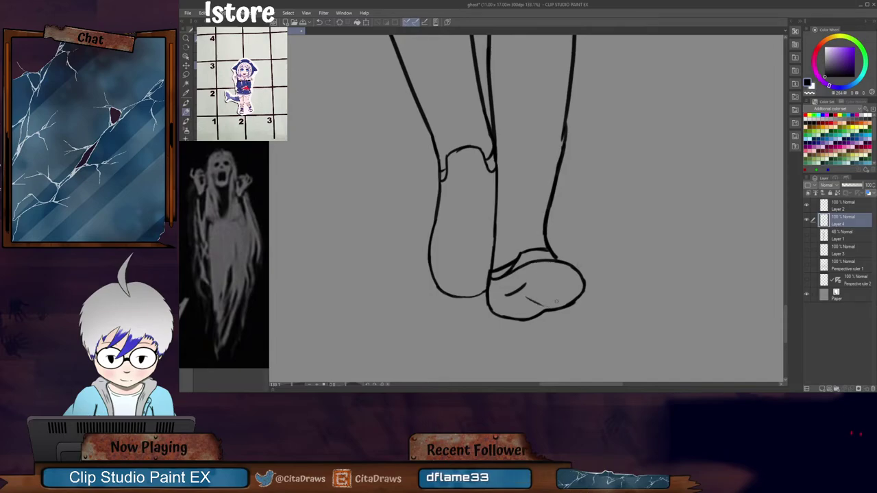
pyautogui.hotkey('ctrl', 'z')
pyautogui.moveTo(523, 296); pyautogui.dragTo(541, 303)
pyautogui.hotkey('ctrl', 'z')
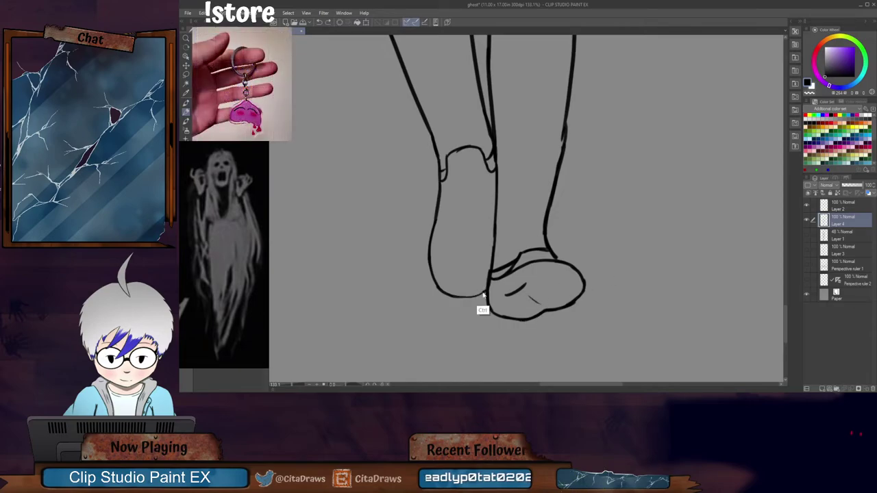
pyautogui.moveTo(470, 297); pyautogui.dragTo(487, 289)
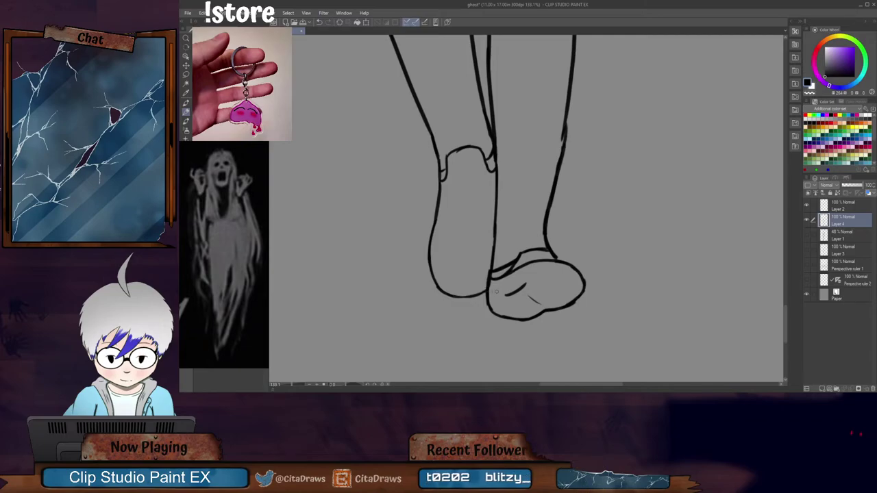
# Step: Draw three thin curved lines running lengthwise down the left-hand shoe from its opening to the lower outline
pyautogui.scroll(-4, 496, 291)
pyautogui.scroll(5, 478, 226)
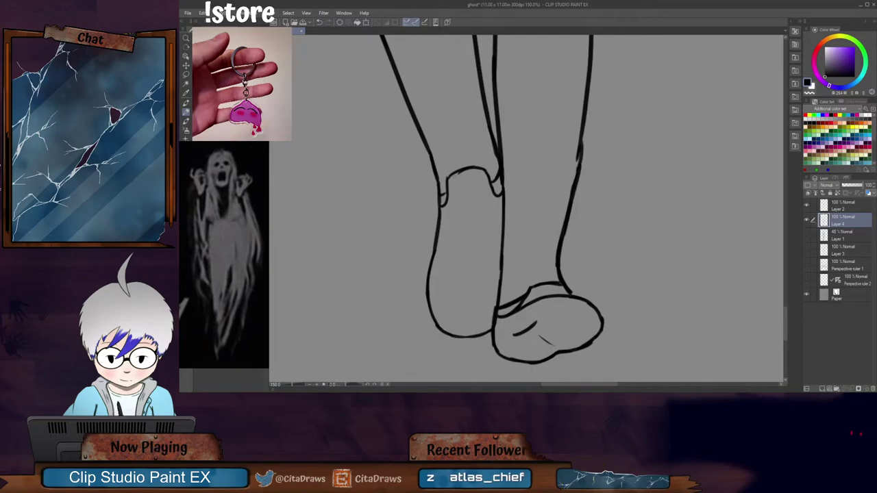
pyautogui.moveTo(457, 202); pyautogui.dragTo(446, 316)
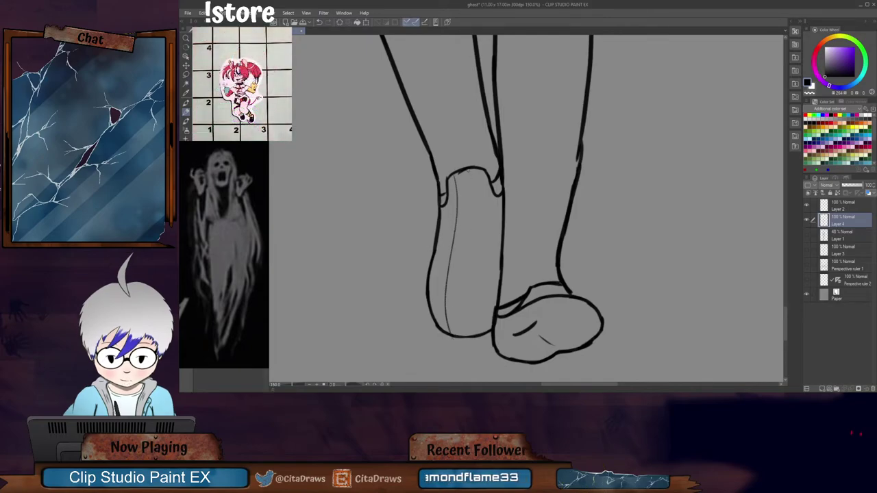
pyautogui.moveTo(468, 178); pyautogui.dragTo(472, 251)
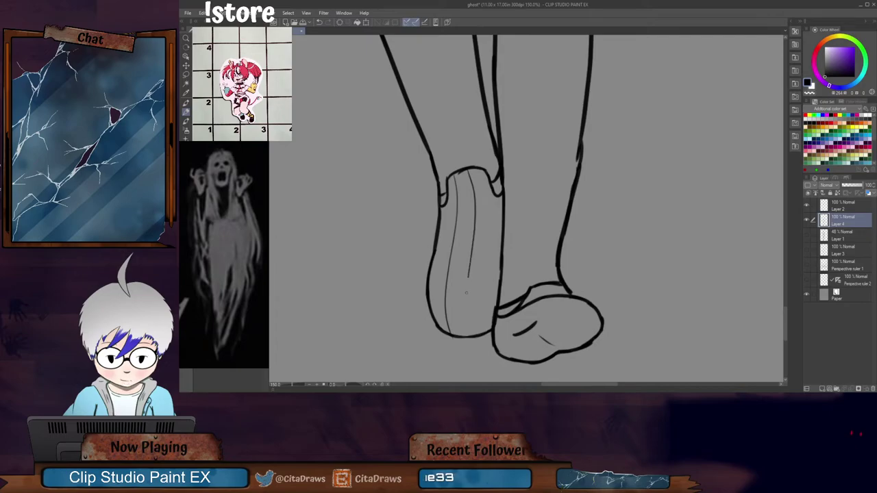
pyautogui.moveTo(467, 315); pyautogui.dragTo(473, 331)
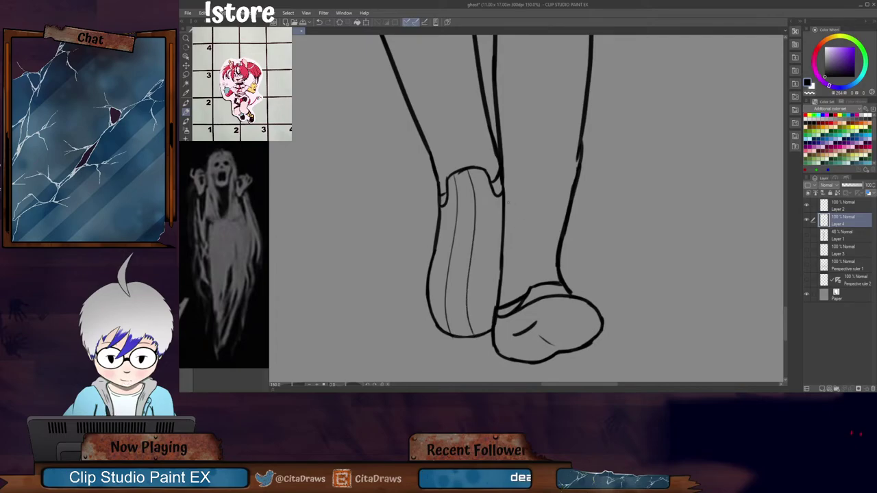
pyautogui.moveTo(489, 240); pyautogui.dragTo(486, 273)
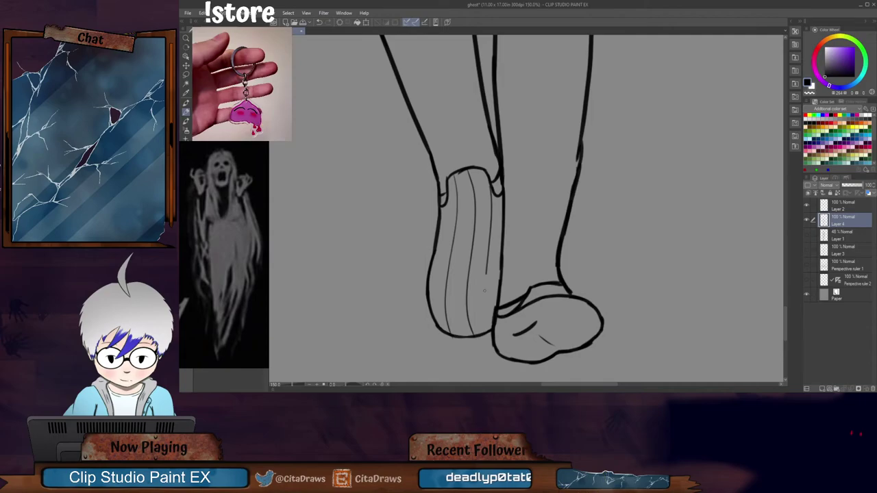
pyautogui.moveTo(487, 315); pyautogui.dragTo(492, 329)
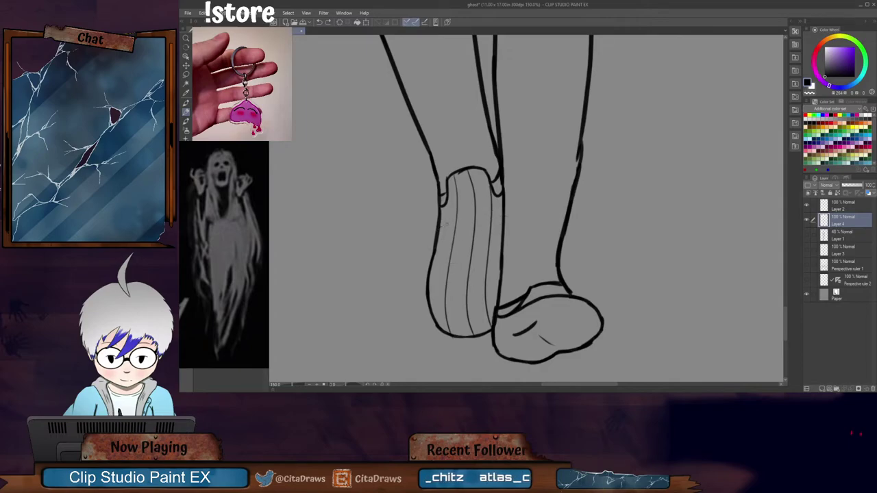
# Step: Draw five thin cross lines over the left-hand shoe to form a checker grid, and reinforce the edge of its opening
pyautogui.moveTo(441, 226); pyautogui.dragTo(498, 216)
pyautogui.moveTo(433, 259); pyautogui.dragTo(499, 251)
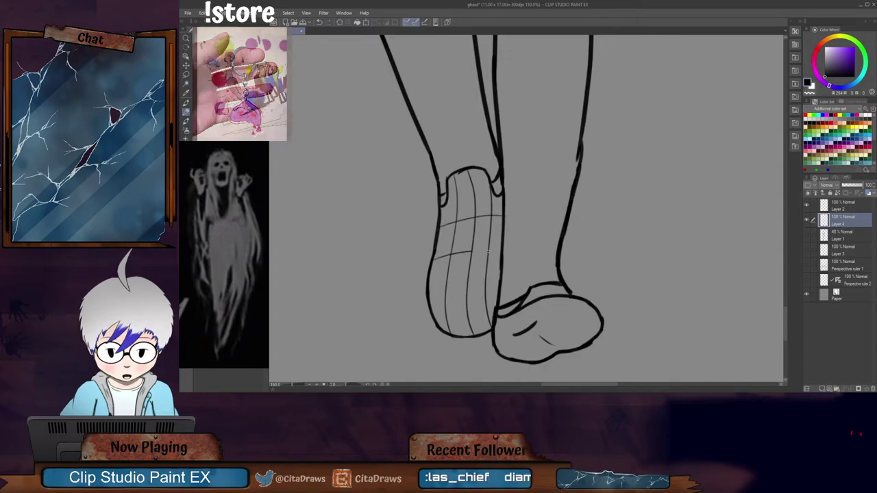
pyautogui.moveTo(429, 294); pyautogui.dragTo(471, 288)
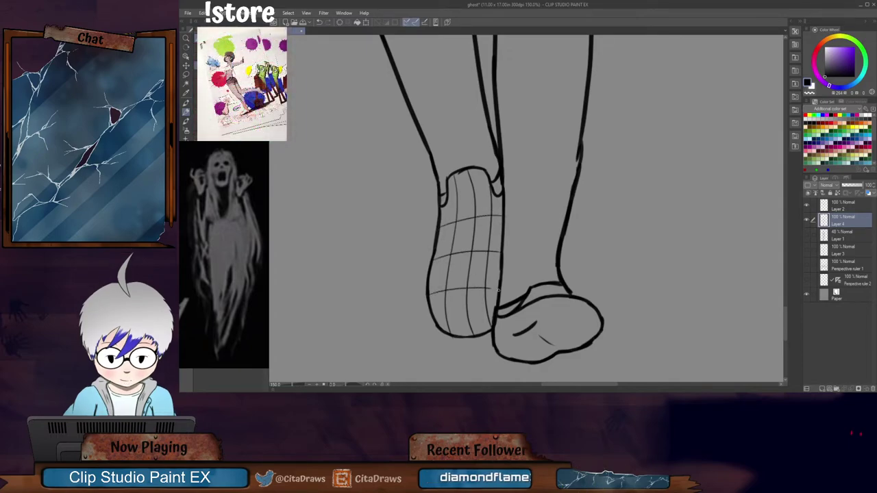
pyautogui.moveTo(434, 320); pyautogui.dragTo(471, 326)
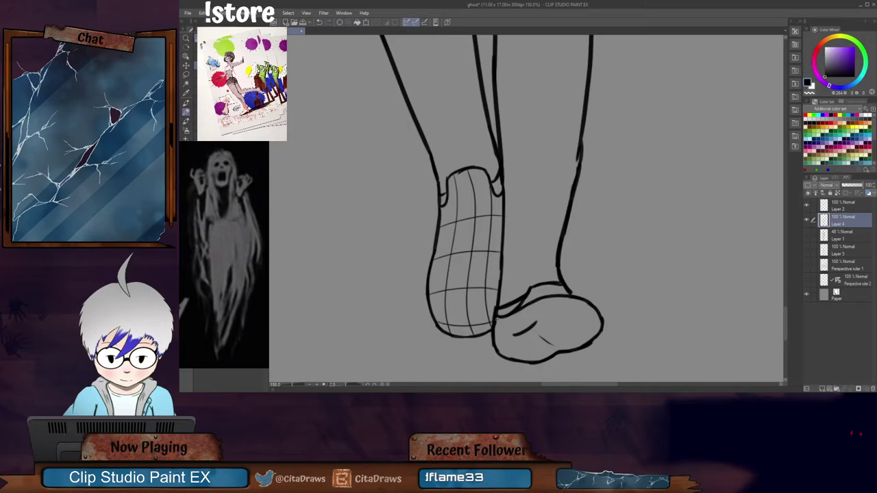
pyautogui.moveTo(447, 200); pyautogui.dragTo(496, 190)
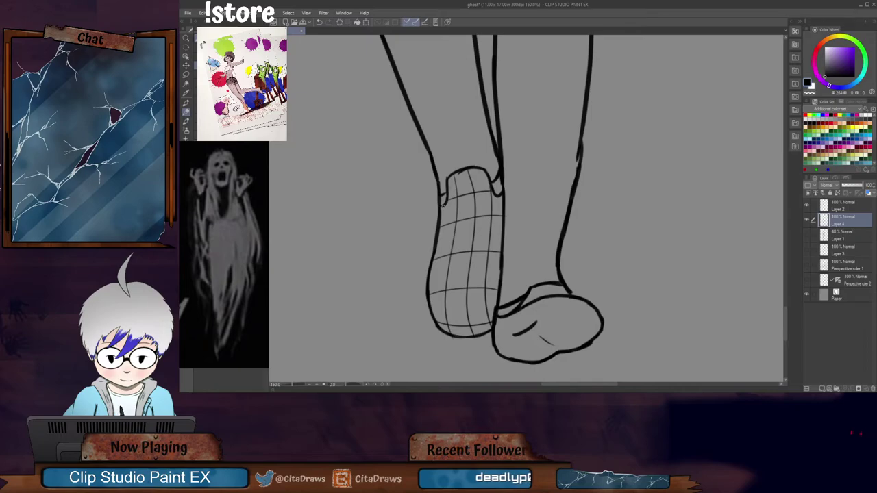
pyautogui.moveTo(443, 205); pyautogui.dragTo(454, 174)
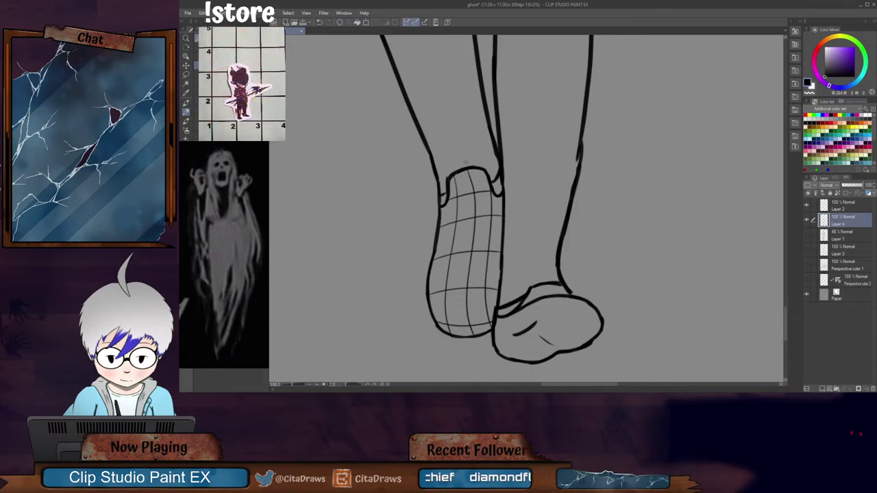
# Step: Fill alternating squares of the left-hand shoe's grid with black to make a checkerboard pattern
pyautogui.press('g')
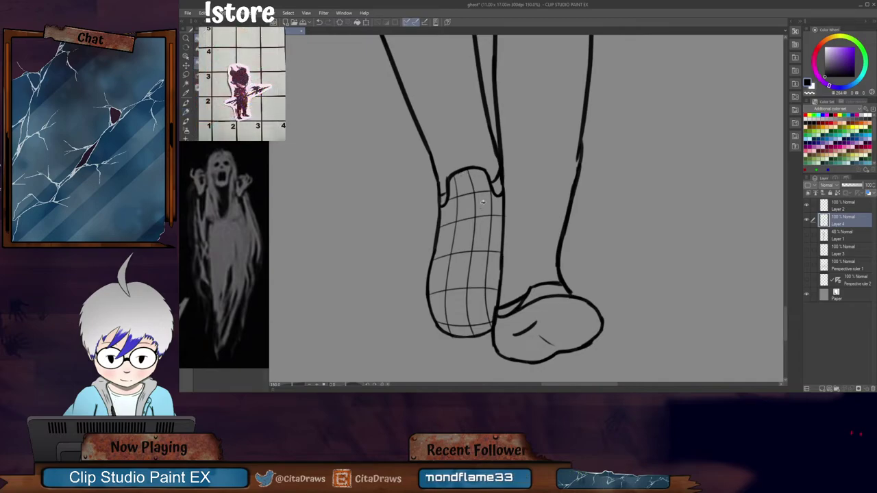
pyautogui.click(484, 199)
pyautogui.click(464, 182)
pyautogui.click(450, 213)
pyautogui.click(464, 237)
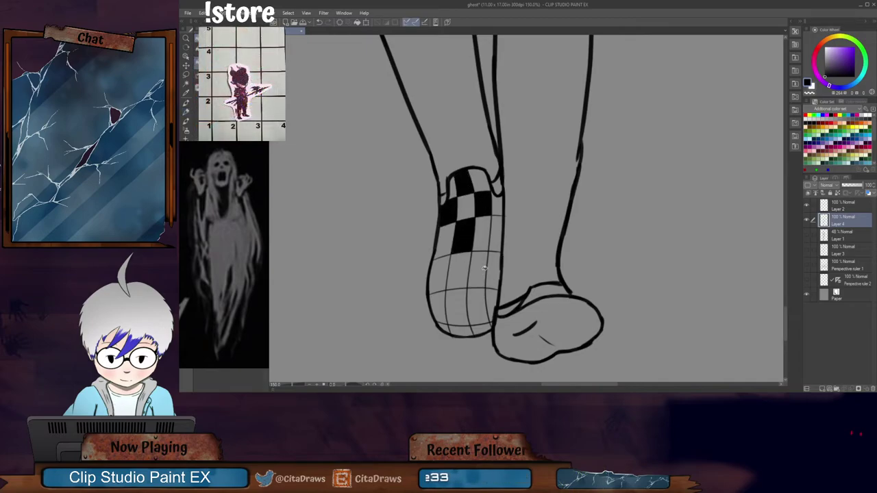
pyautogui.click(480, 274)
pyautogui.click(440, 274)
pyautogui.click(465, 310)
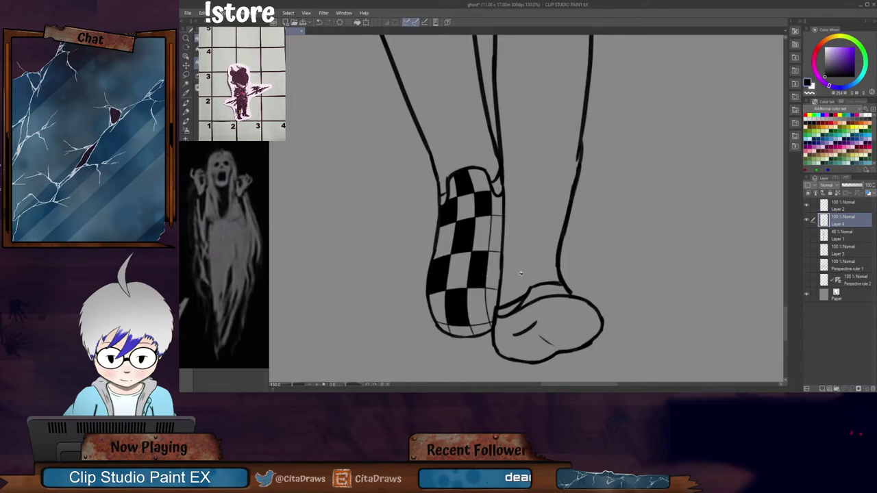
pyautogui.click(483, 327)
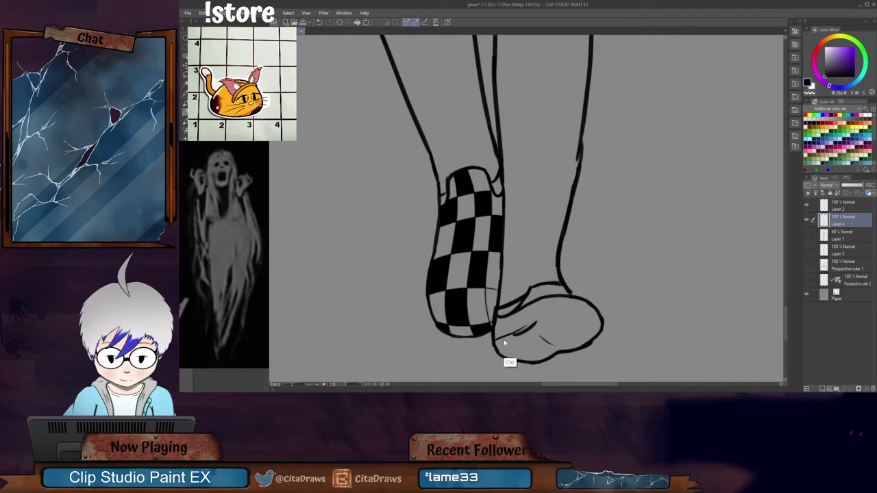
# Step: Draw the curved sole edge across the right-hand shoe and divide the area above it into a small checker grid
pyautogui.hotkey('ctrl', 'z')
pyautogui.moveTo(506, 336); pyautogui.dragTo(572, 302)
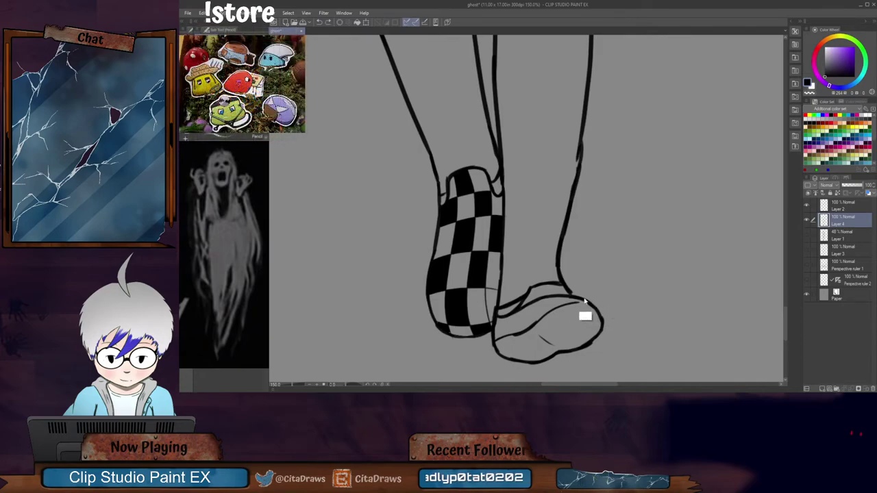
pyautogui.hotkey('ctrl', 'z')
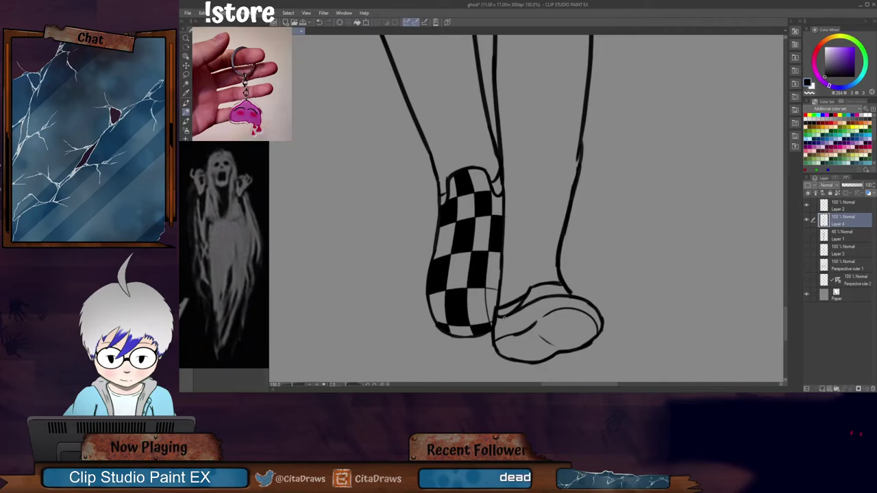
pyautogui.moveTo(520, 320); pyautogui.dragTo(517, 333)
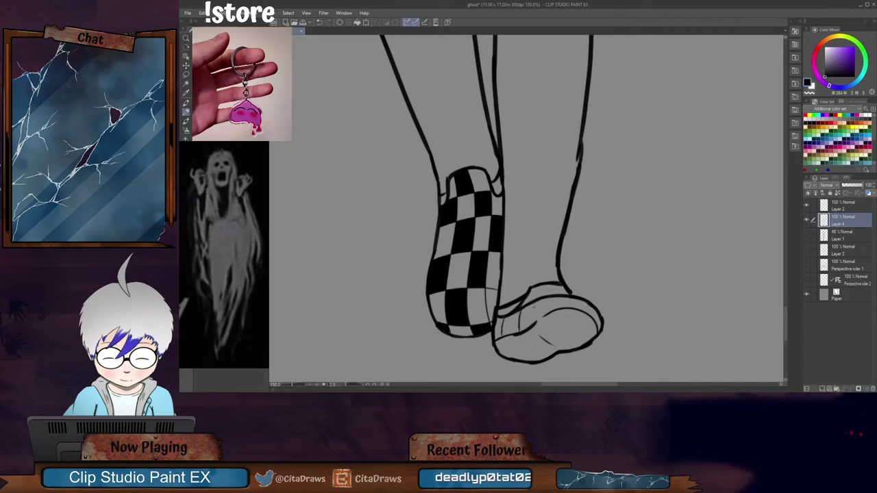
pyautogui.moveTo(535, 303); pyautogui.dragTo(533, 318)
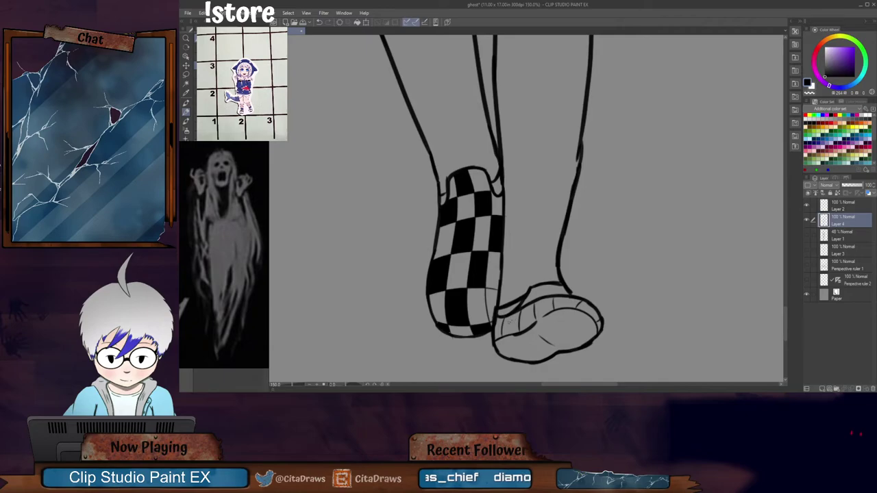
pyautogui.moveTo(508, 326); pyautogui.dragTo(547, 308)
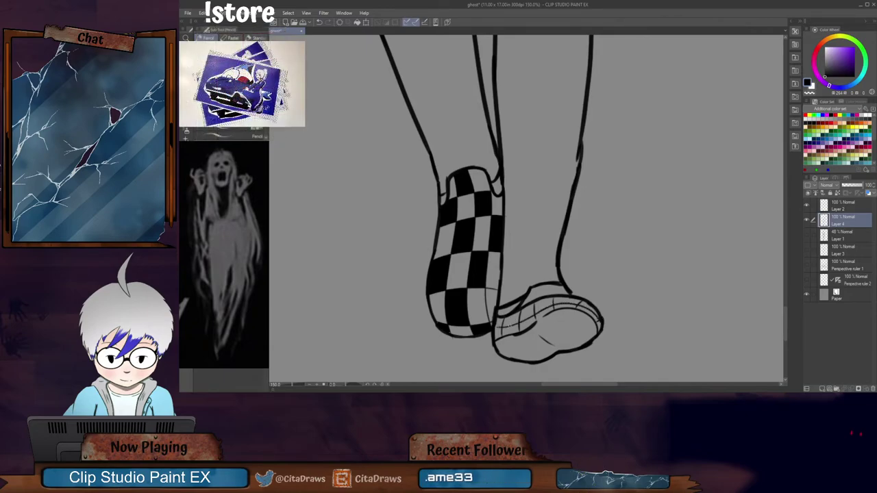
# Step: Fill alternating squares on the right-hand shoe with black and extend the checkerboard onto the section around the ankle
pyautogui.press('g')
pyautogui.click(508, 324)
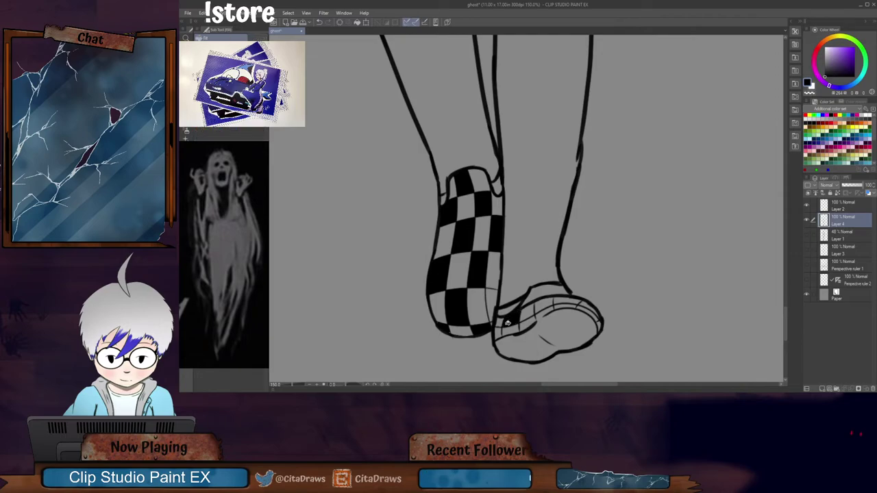
pyautogui.moveTo(508, 323)
pyautogui.mouseDown()
pyautogui.moveTo(532, 322)
pyautogui.moveTo(546, 304)
pyautogui.moveTo(594, 309)
pyautogui.mouseUp()
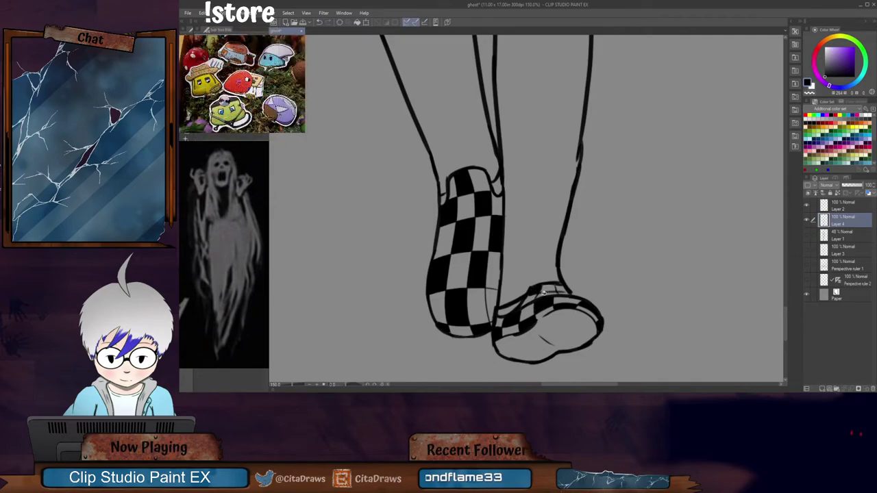
pyautogui.moveTo(557, 288)
pyautogui.mouseDown()
pyautogui.moveTo(564, 292)
pyautogui.moveTo(540, 295)
pyautogui.mouseUp()
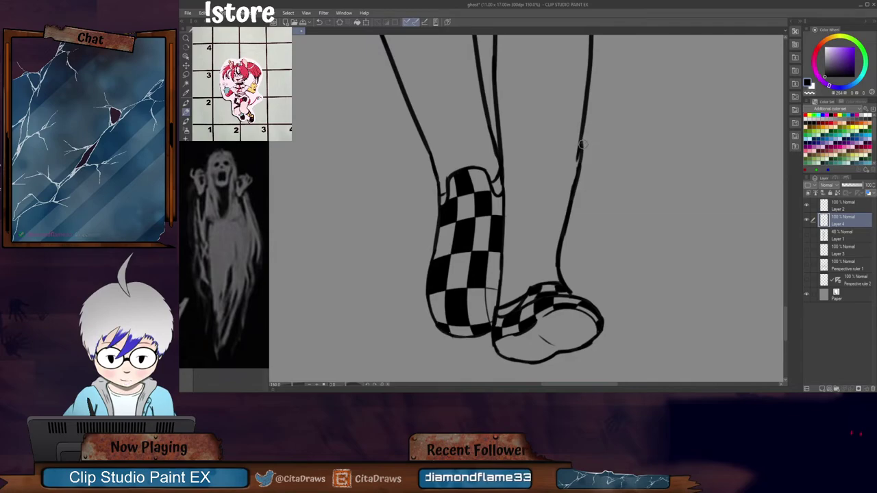
# Step: Erase the outer line of the right-hand leg's lower calf on Layer 4 and show the Layer 1 sketch for reference
pyautogui.moveTo(582, 146); pyautogui.dragTo(556, 255)
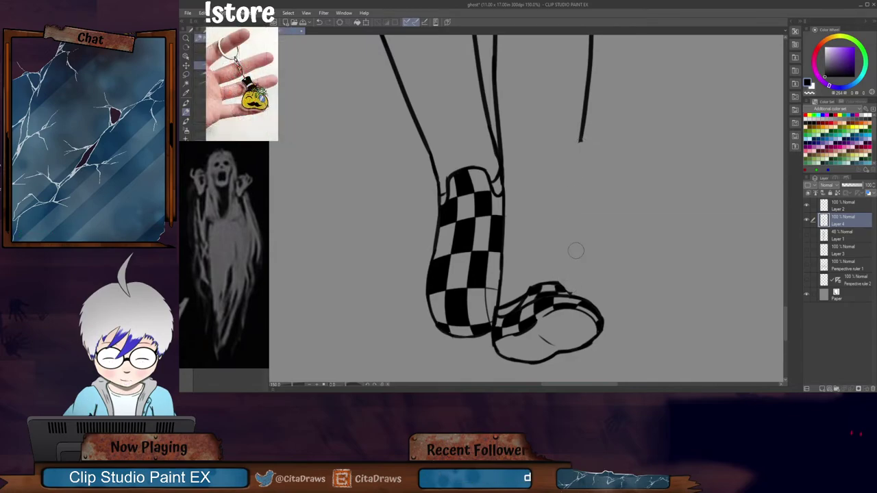
pyautogui.scroll(-1, 574, 250)
pyautogui.scroll(-3, 576, 251)
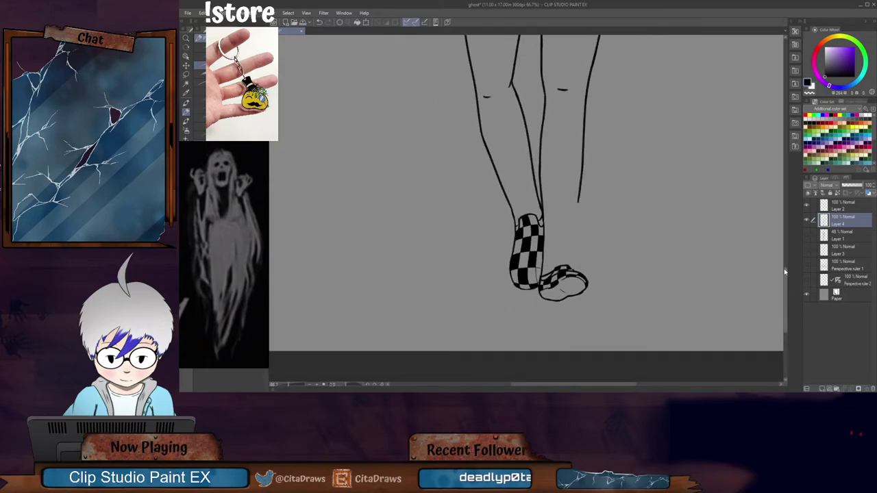
pyautogui.moveTo(785, 272); pyautogui.dragTo(785, 261)
pyautogui.click(807, 235)
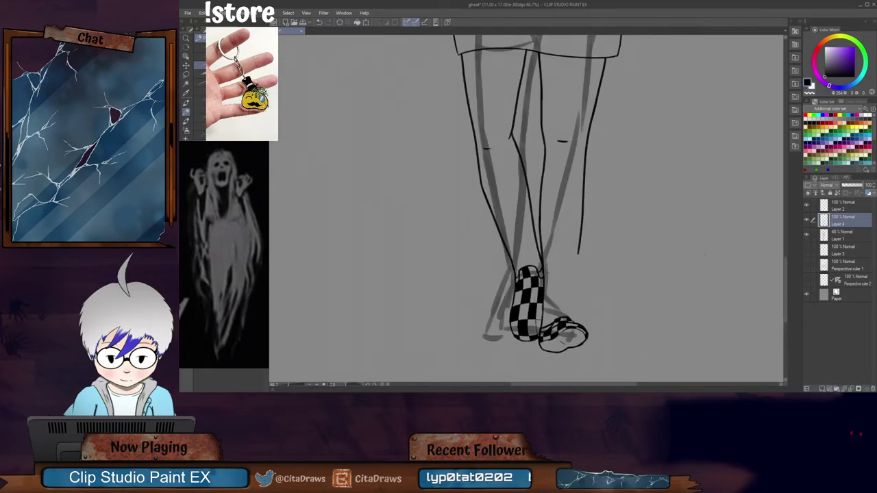
pyautogui.scroll(-3, 770, 225)
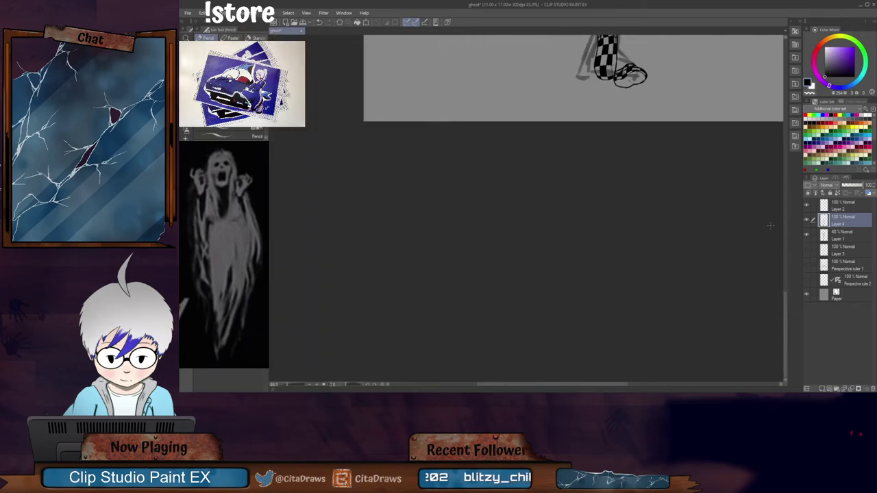
pyautogui.moveTo(784, 281)
pyautogui.mouseDown()
pyautogui.moveTo(788, 213)
pyautogui.moveTo(815, 233)
pyautogui.mouseUp()
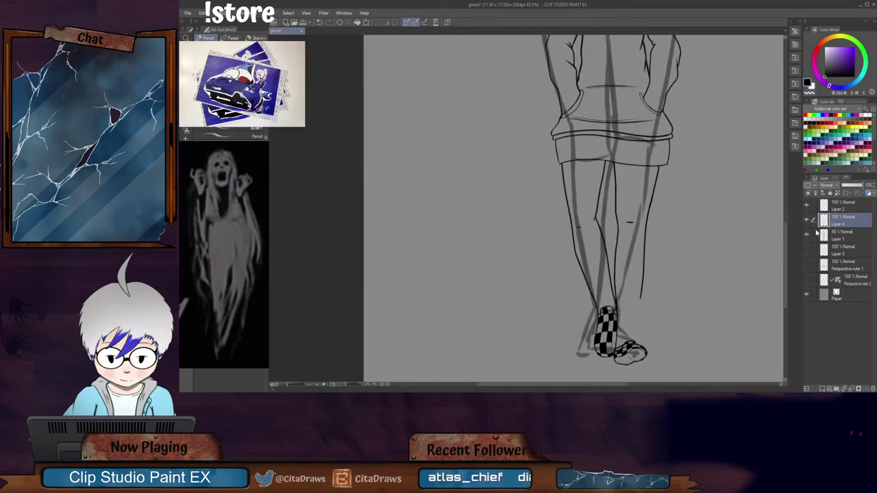
# Step: Toggle Layer 4's visibility to compare the leg line art with the Layer 1 sketch, and hide Layer 1
pyautogui.click(807, 221)
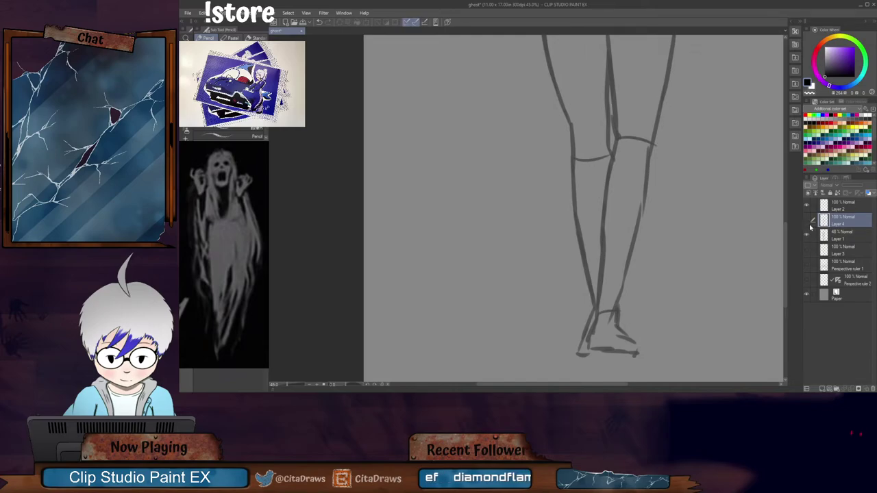
pyautogui.click(807, 234)
pyautogui.click(807, 222)
pyautogui.click(807, 221)
pyautogui.click(807, 221)
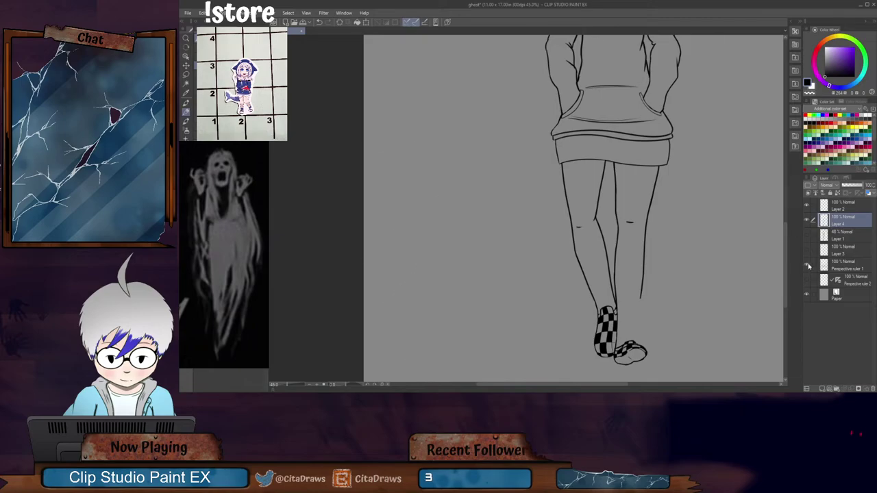
# Step: Show the Layer 3 sketch and redraw the right-hand leg's outer calf line on Layer 4 down to the shoe
pyautogui.click(807, 265)
pyautogui.click(807, 266)
pyautogui.click(807, 250)
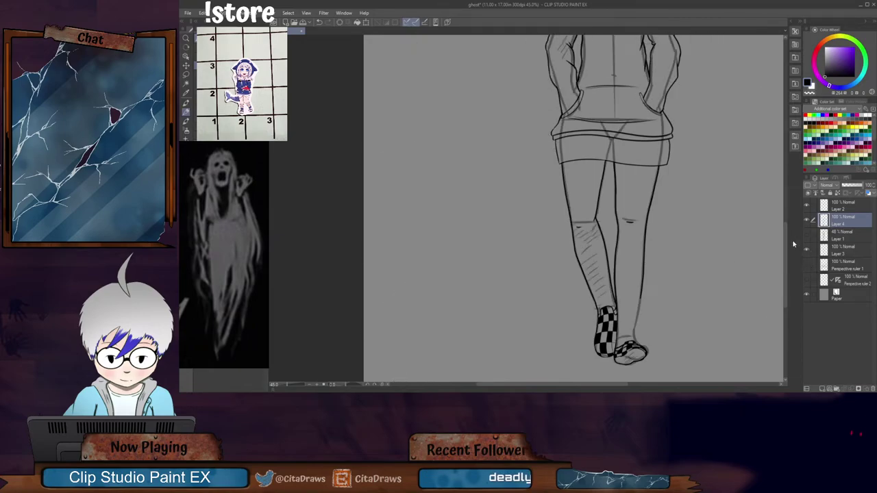
pyautogui.moveTo(787, 262); pyautogui.dragTo(787, 278)
pyautogui.scroll(4, 662, 244)
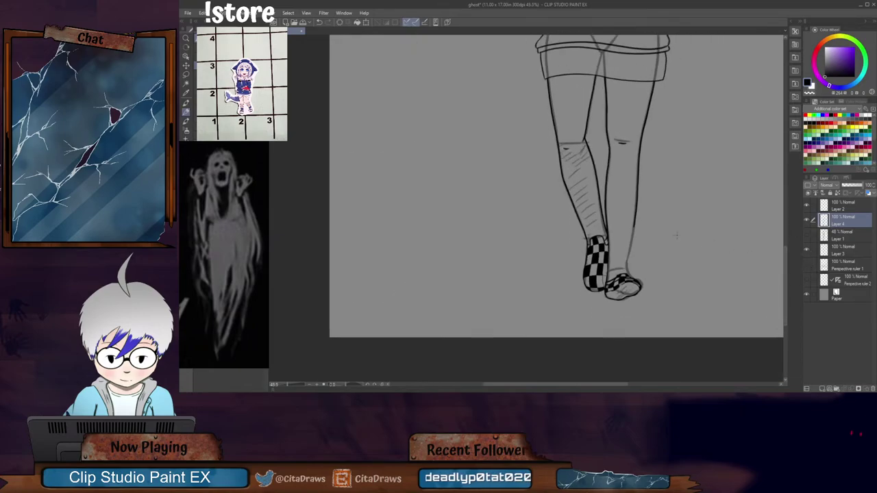
pyautogui.scroll(2, 607, 267)
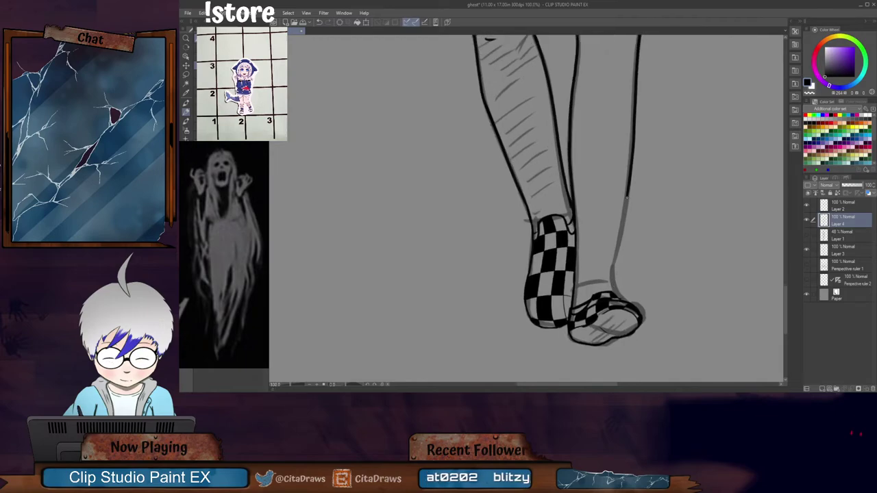
pyautogui.moveTo(627, 196)
pyautogui.mouseDown()
pyautogui.moveTo(616, 294)
pyautogui.moveTo(615, 260)
pyautogui.mouseUp()
pyautogui.hotkey('ctrl', 'z')
pyautogui.hotkey('ctrl', 'z')
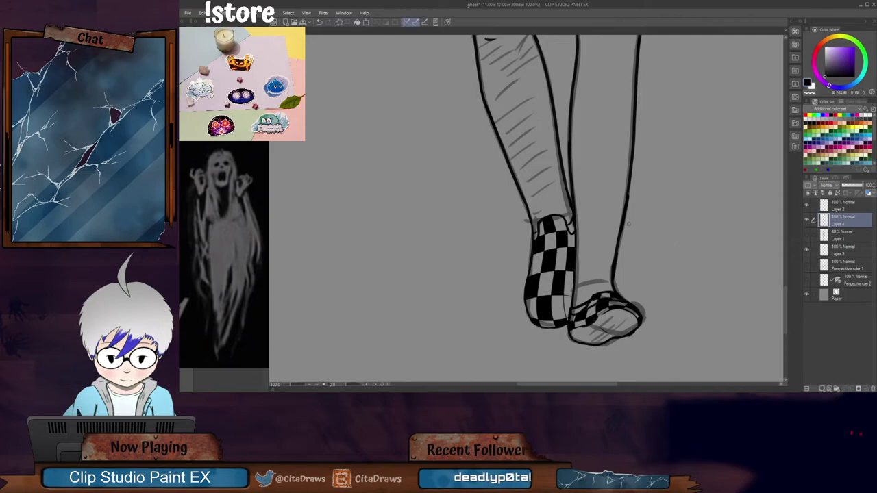
pyautogui.moveTo(616, 264); pyautogui.dragTo(623, 222)
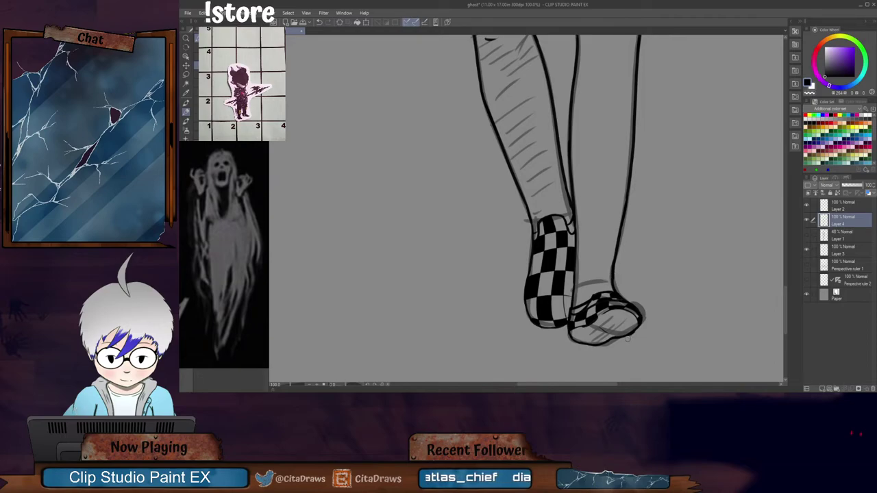
# Step: Toggle Layer 4's visibility to compare the leg and shoe line art with the Layer 3 sketch
pyautogui.scroll(-3, 657, 308)
pyautogui.scroll(-1, 657, 307)
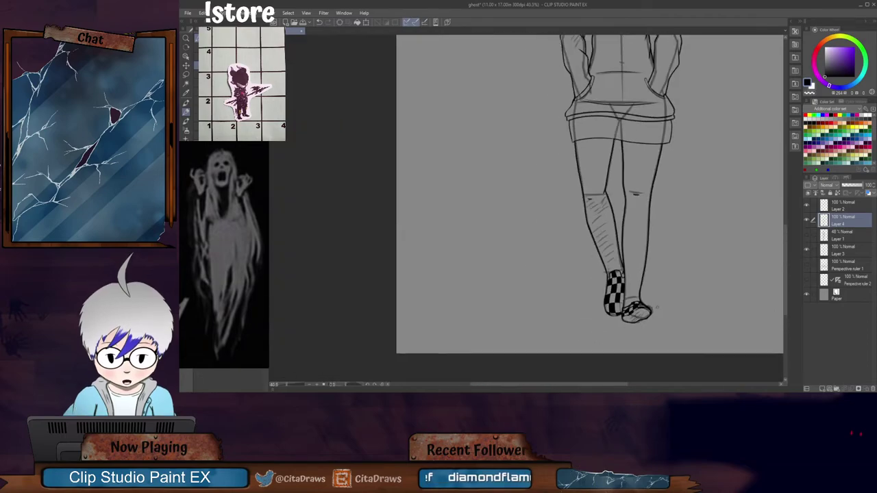
pyautogui.click(808, 220)
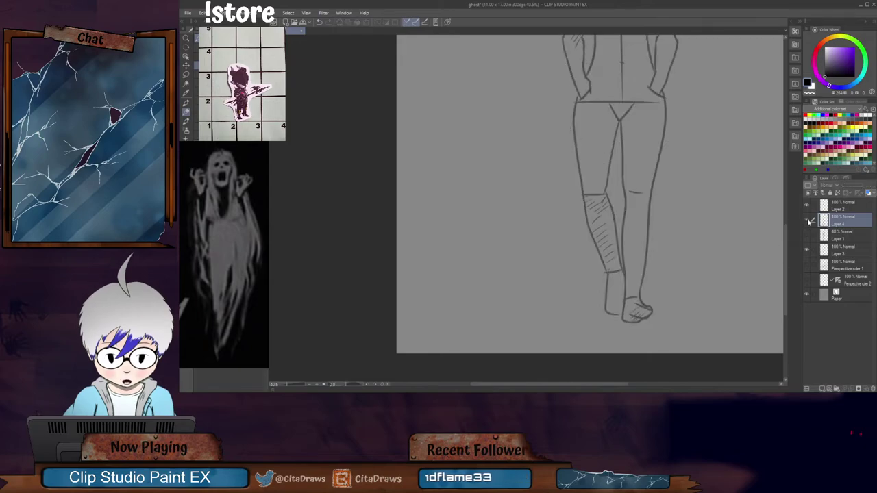
pyautogui.click(808, 220)
pyautogui.click(807, 220)
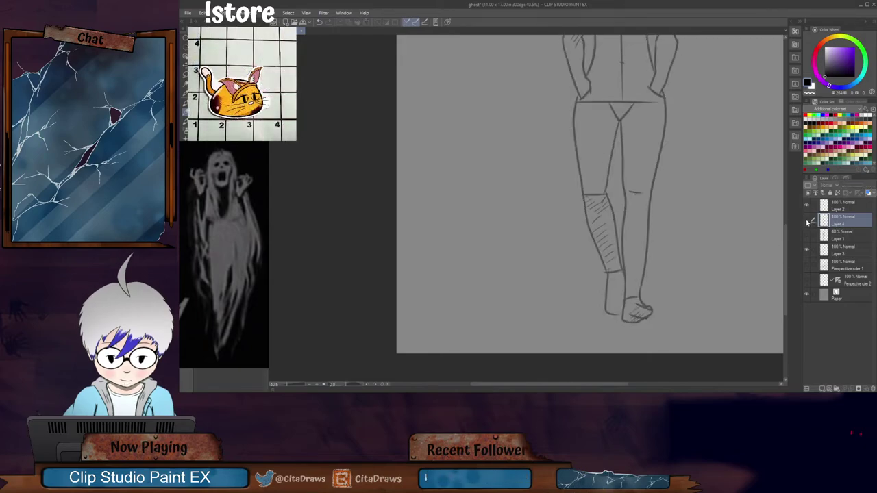
pyautogui.click(807, 220)
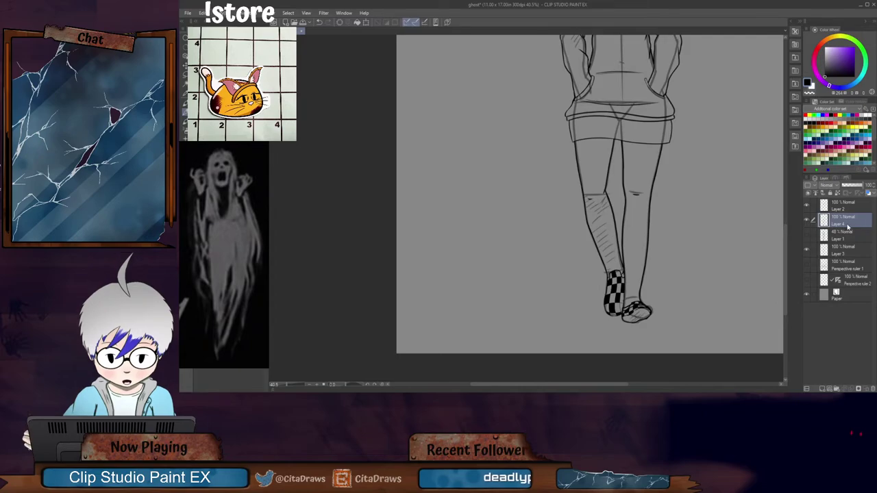
# Step: Lasso-select the right-hand shoe on Layer 4 and undo the accidental layer copy
pyautogui.scroll(4, 670, 313)
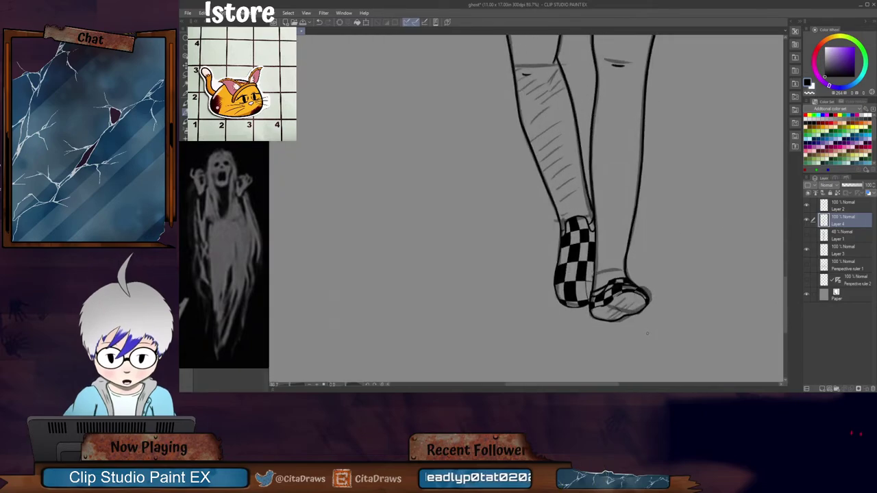
pyautogui.press('m')
pyautogui.moveTo(629, 320)
pyautogui.mouseDown()
pyautogui.moveTo(663, 280)
pyautogui.moveTo(614, 250)
pyautogui.moveTo(571, 273)
pyautogui.moveTo(567, 301)
pyautogui.moveTo(617, 321)
pyautogui.moveTo(668, 296)
pyautogui.mouseUp()
pyautogui.click(646, 340)
pyautogui.scroll(-5, 678, 292)
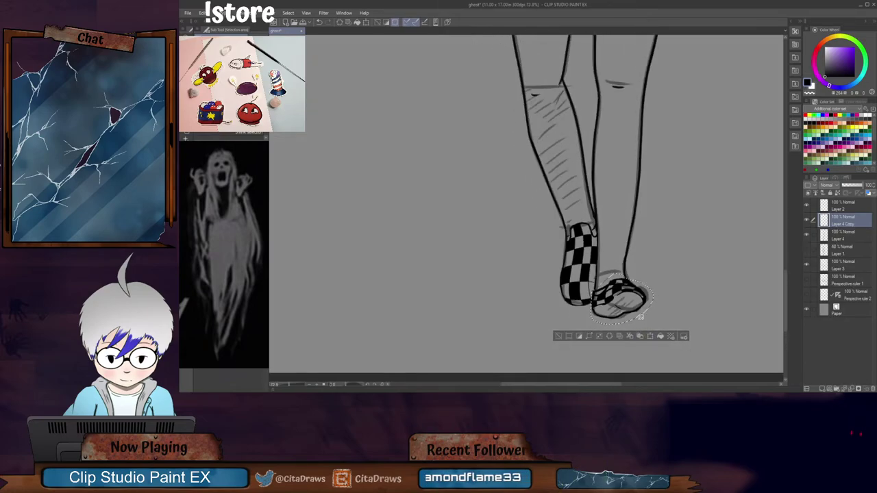
pyautogui.hotkey('ctrl', 'z')
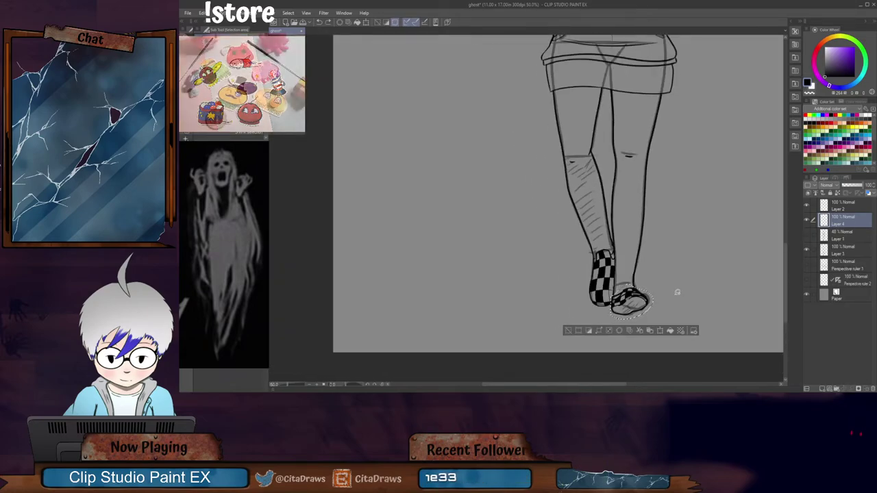
# Step: Enlarge the selected right-hand shoe slightly, adjust its shape with Free Transform beneath the ankle, and apply the transformation
pyautogui.click(660, 332)
pyautogui.click(662, 333)
pyautogui.click(661, 331)
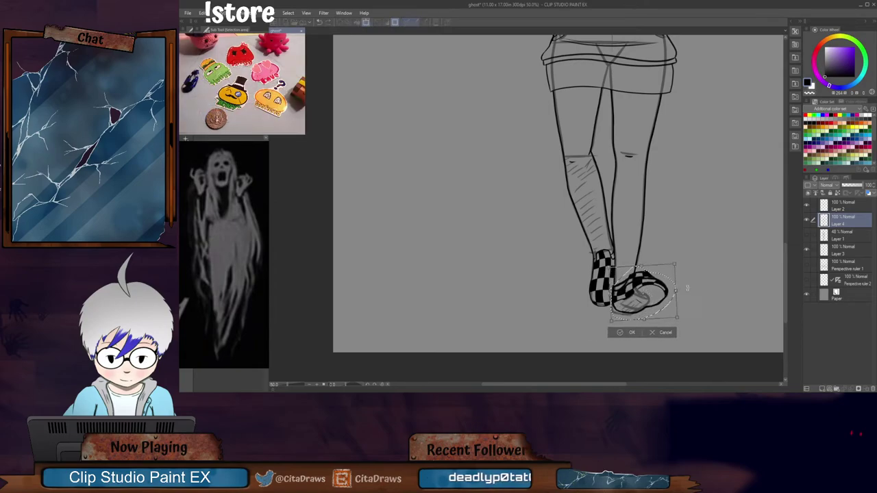
pyautogui.moveTo(658, 298); pyautogui.dragTo(659, 302)
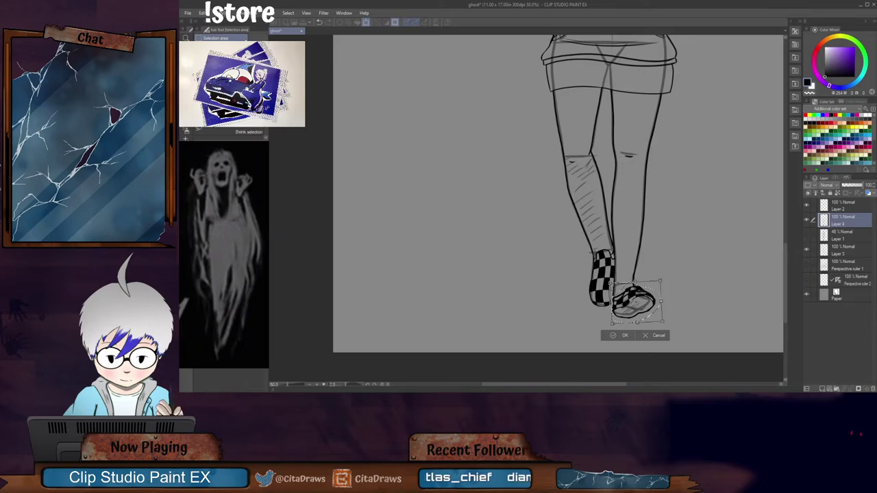
pyautogui.click(201, 12)
pyautogui.moveTo(295, 197)
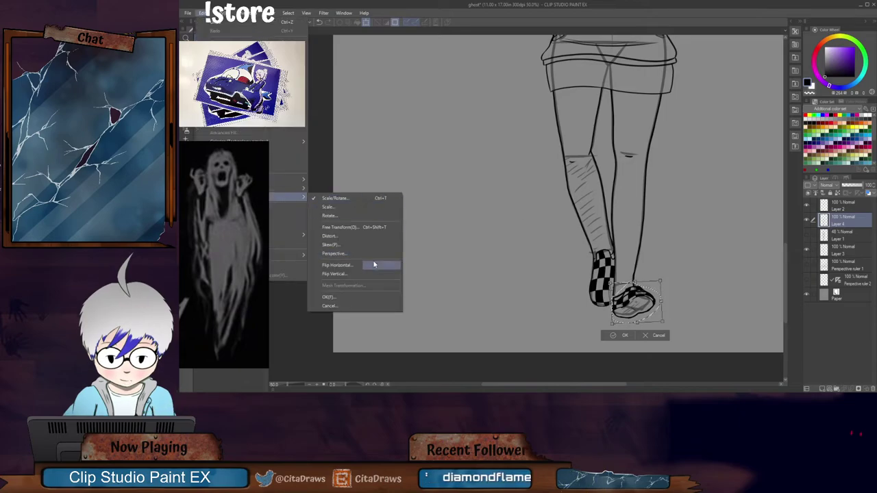
pyautogui.click(374, 228)
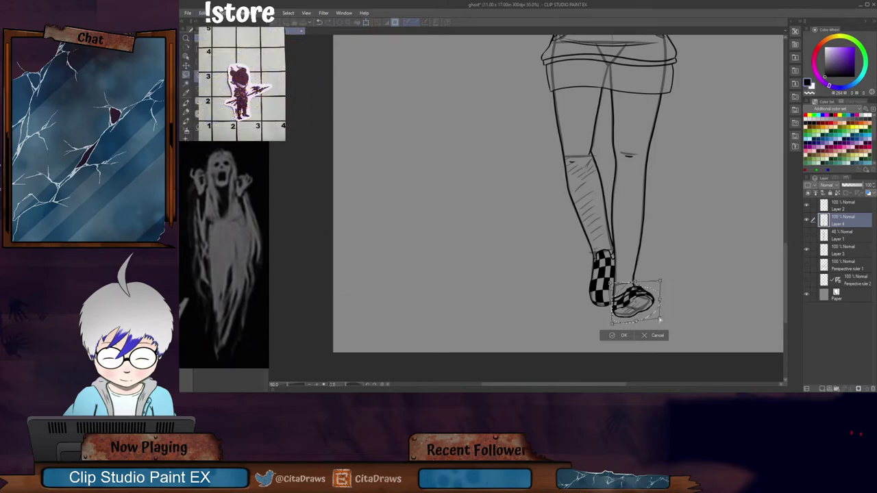
pyautogui.click(625, 335)
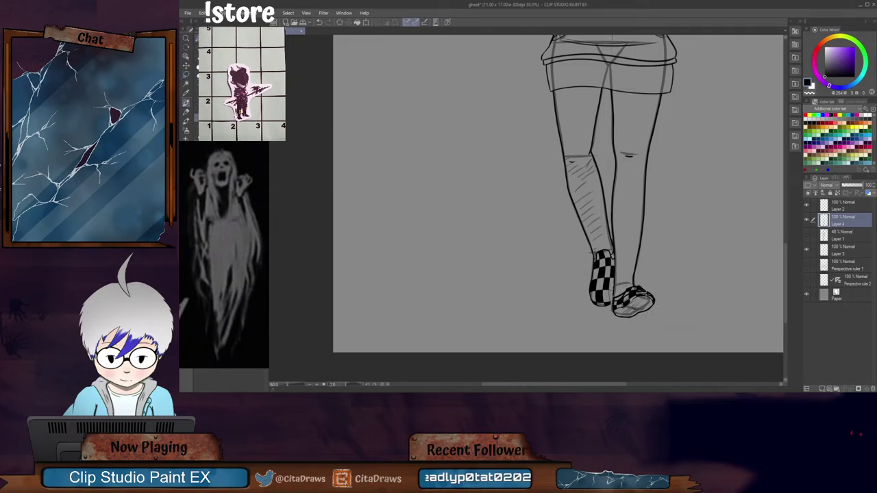
# Step: Compare the resized shoe on Layer 4 with the Layer 3 sketch and hide Layer 3
pyautogui.scroll(5, 642, 291)
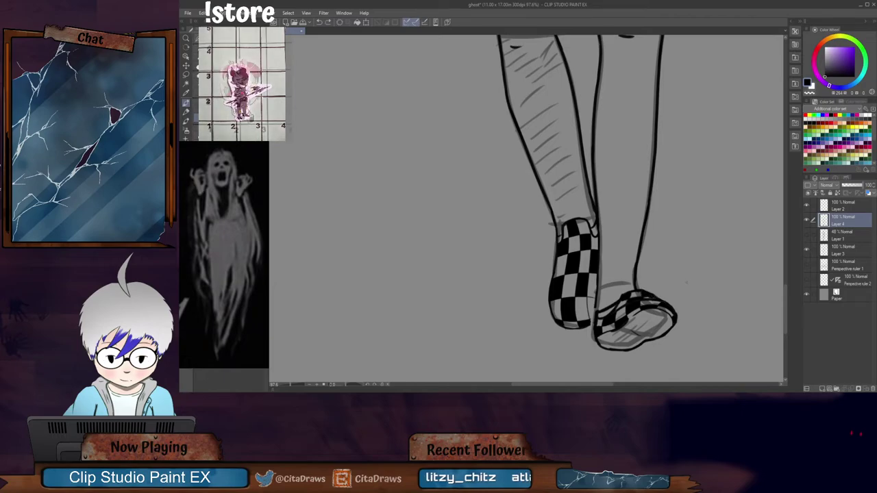
pyautogui.scroll(-5, 687, 281)
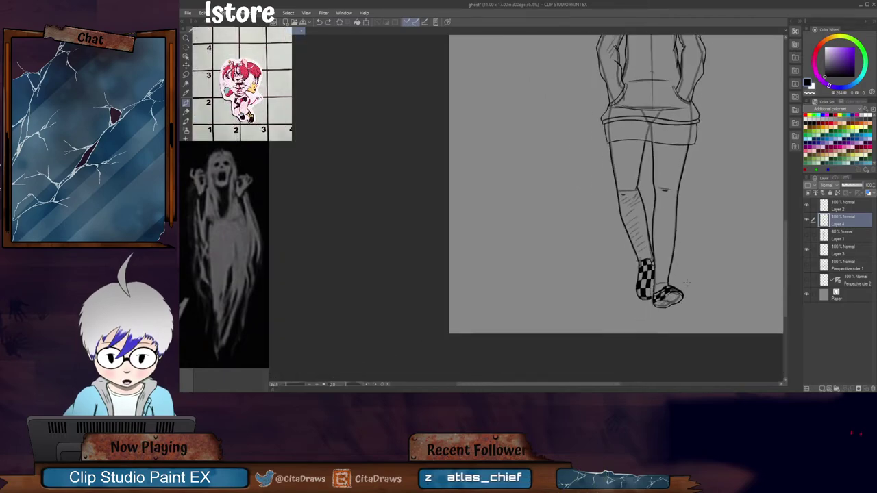
pyautogui.click(807, 220)
pyautogui.click(807, 221)
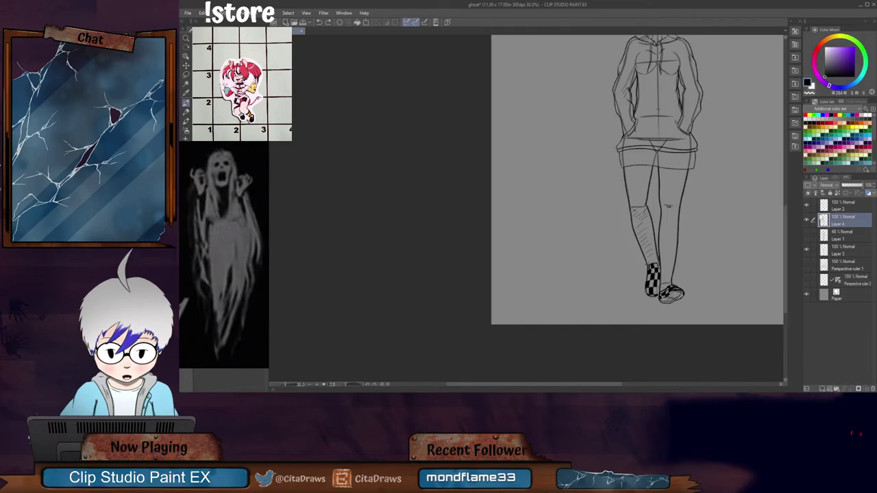
pyautogui.scroll(3, 673, 291)
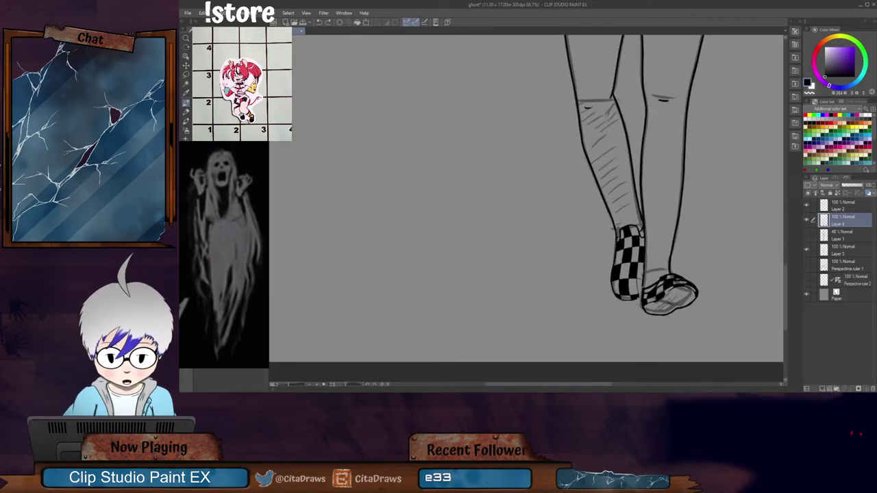
pyautogui.scroll(3, 644, 293)
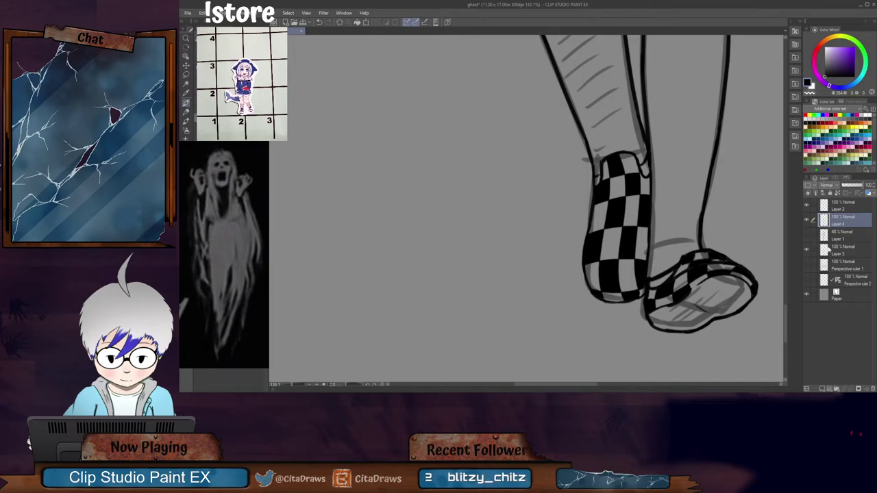
pyautogui.click(807, 250)
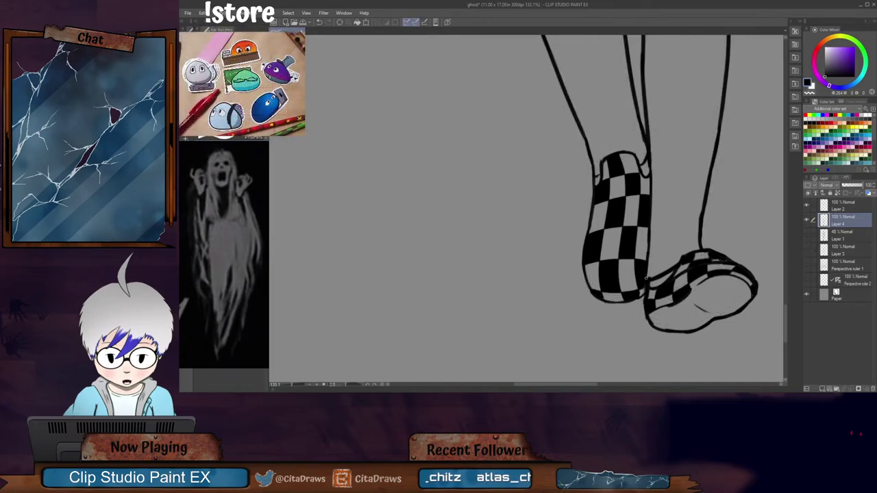
# Step: Examine the proportions of the full figure's clean line art, from the shoes up to the head and hoodie
pyautogui.scroll(-5, 645, 277)
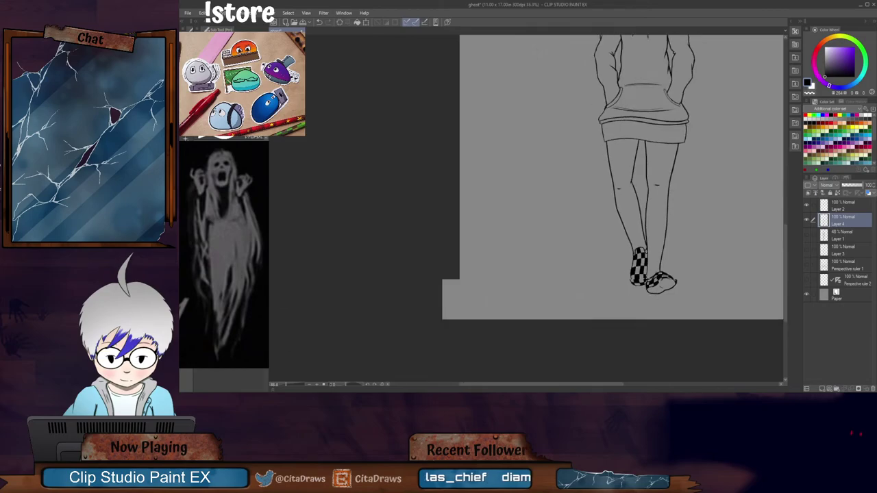
pyautogui.scroll(-4, 645, 278)
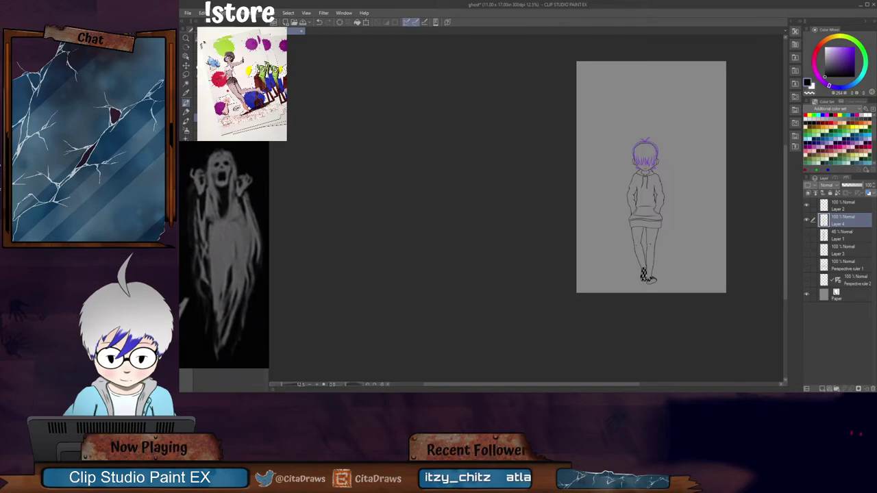
pyautogui.moveTo(615, 387); pyautogui.dragTo(647, 386)
pyautogui.scroll(5, 617, 160)
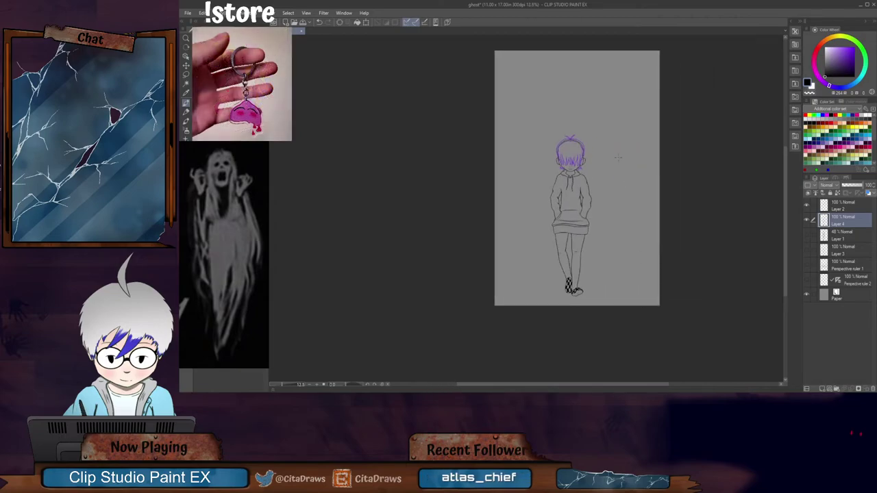
pyautogui.scroll(3, 612, 198)
pyautogui.scroll(3, 550, 152)
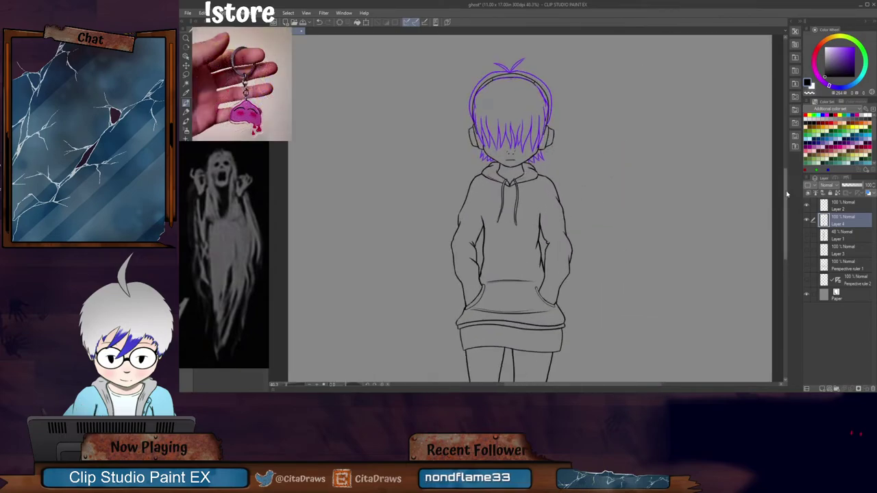
pyautogui.moveTo(787, 205); pyautogui.dragTo(786, 211)
pyautogui.scroll(3, 630, 182)
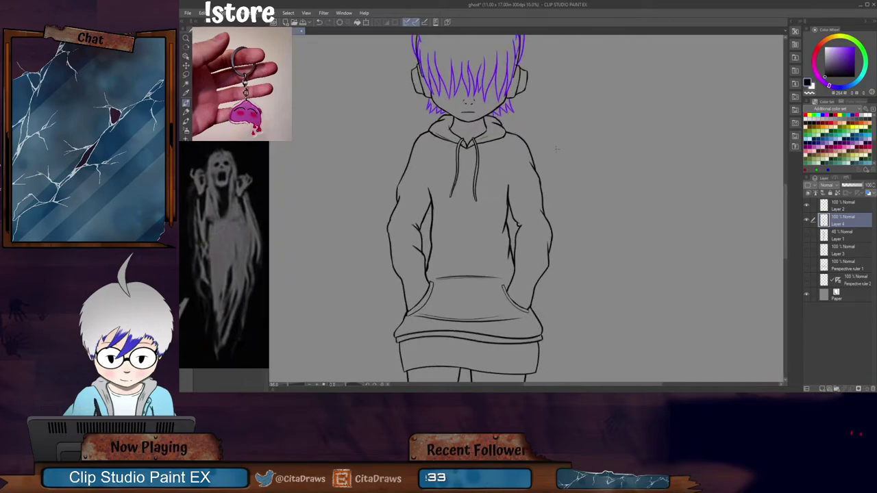
pyautogui.press('m')
pyautogui.moveTo(549, 141)
pyautogui.mouseDown()
pyautogui.moveTo(516, 127)
pyautogui.moveTo(507, 135)
pyautogui.moveTo(475, 215)
pyautogui.moveTo(451, 210)
pyautogui.moveTo(431, 132)
pyautogui.moveTo(413, 127)
pyautogui.moveTo(379, 169)
pyautogui.moveTo(373, 196)
pyautogui.moveTo(384, 214)
pyautogui.moveTo(405, 216)
pyautogui.moveTo(432, 182)
pyautogui.moveTo(453, 229)
pyautogui.mouseUp()
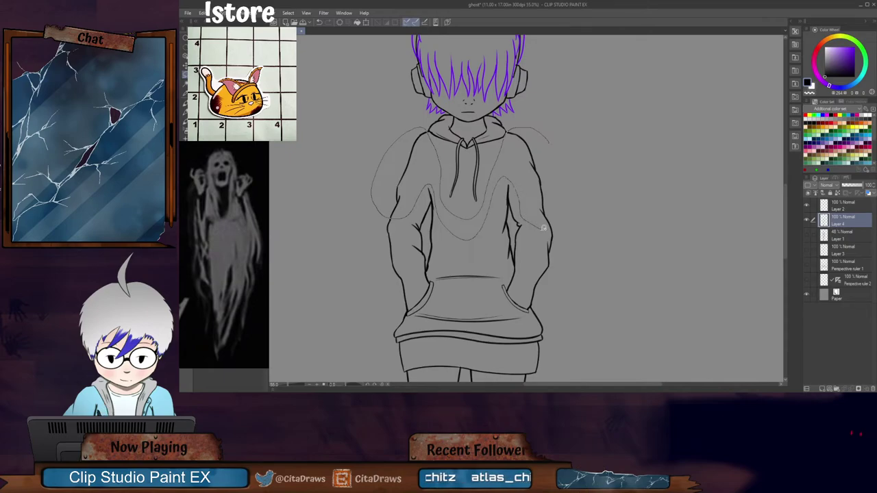
pyautogui.moveTo(543, 228); pyautogui.dragTo(529, 198)
pyautogui.hotkey('ctrl', 'z')
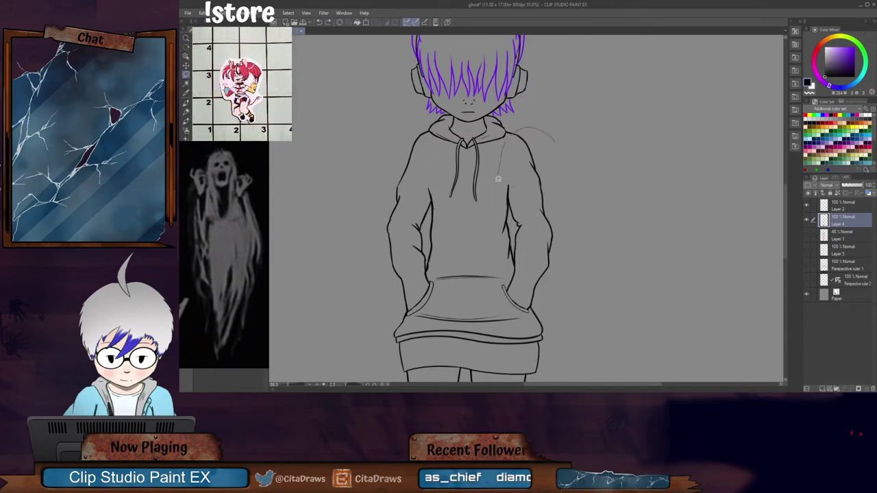
pyautogui.moveTo(423, 133)
pyautogui.mouseDown()
pyautogui.moveTo(388, 152)
pyautogui.moveTo(374, 226)
pyautogui.moveTo(416, 196)
pyautogui.mouseUp()
pyautogui.hotkey('ctrl', 'z')
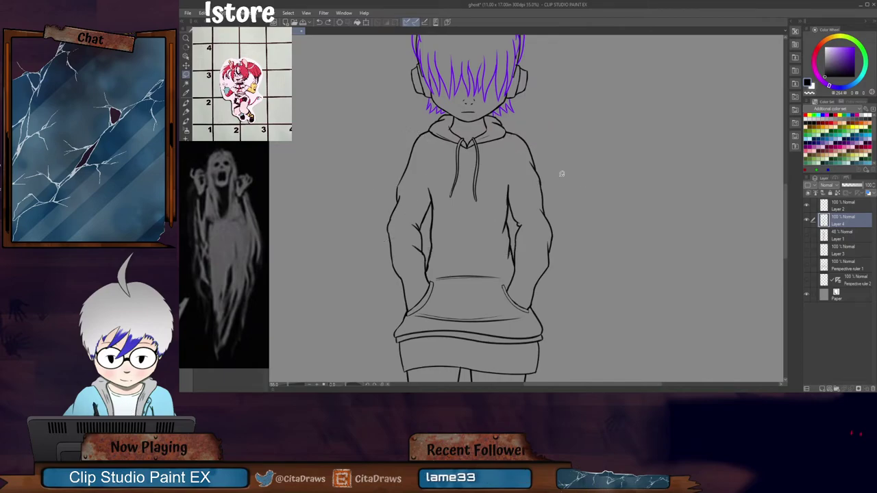
pyautogui.moveTo(535, 122)
pyautogui.mouseDown()
pyautogui.moveTo(511, 142)
pyautogui.moveTo(501, 181)
pyautogui.mouseUp()
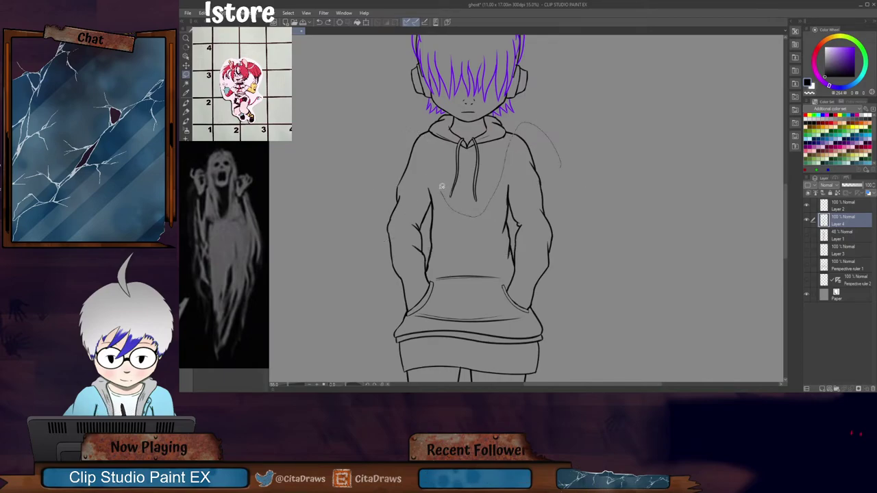
pyautogui.hotkey('ctrl', 'z')
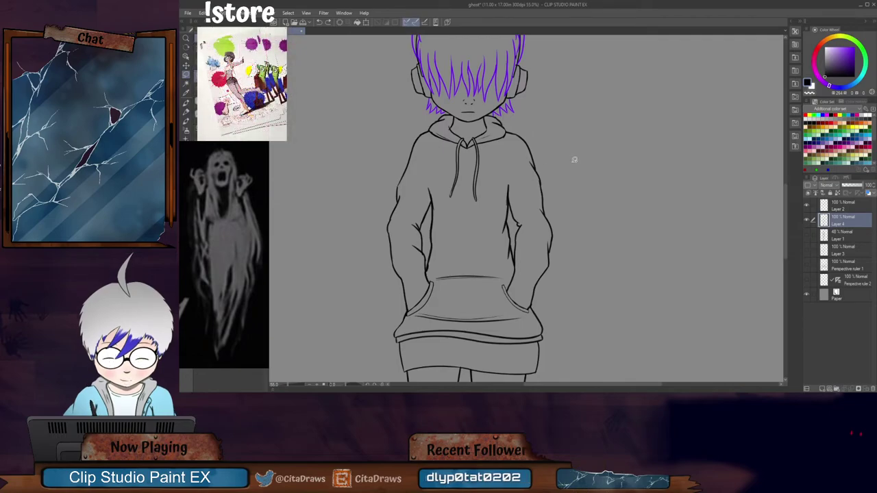
pyautogui.moveTo(573, 162)
pyautogui.mouseDown()
pyautogui.moveTo(511, 166)
pyautogui.moveTo(482, 207)
pyautogui.moveTo(457, 203)
pyautogui.moveTo(445, 177)
pyautogui.moveTo(417, 157)
pyautogui.moveTo(370, 176)
pyautogui.moveTo(368, 203)
pyautogui.moveTo(402, 217)
pyautogui.moveTo(429, 205)
pyautogui.moveTo(487, 217)
pyautogui.moveTo(503, 203)
pyautogui.moveTo(543, 203)
pyautogui.moveTo(570, 189)
pyautogui.moveTo(579, 160)
pyautogui.mouseUp()
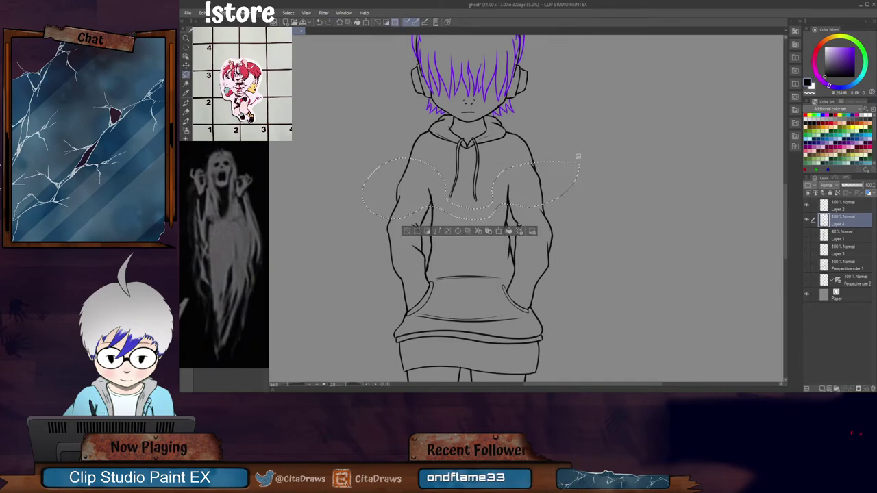
pyautogui.hotkey('ctrl', 'd')
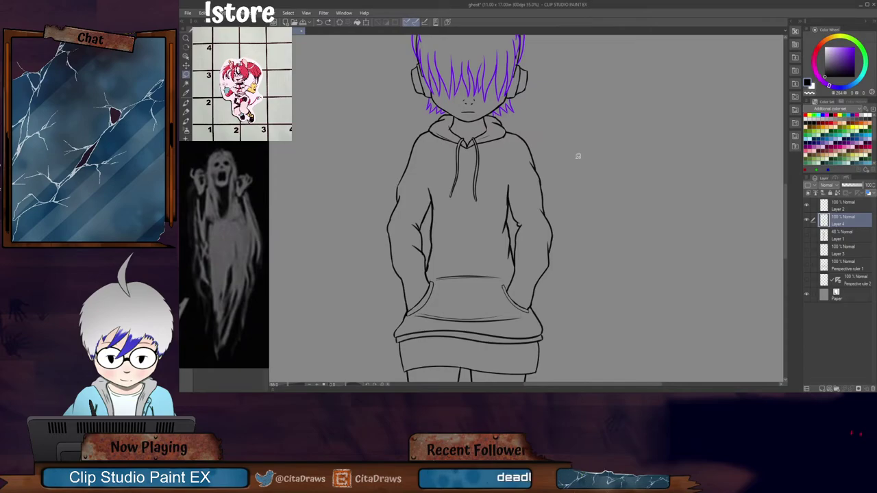
# Step: Check which line art Layer 2 holds and merge its purple hair down into Layer 4
pyautogui.scroll(-3, 579, 156)
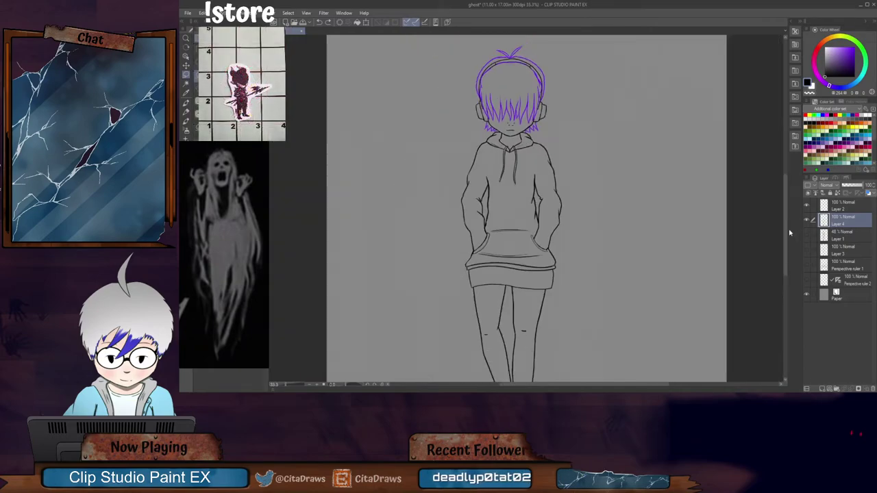
pyautogui.moveTo(786, 235); pyautogui.dragTo(786, 221)
pyautogui.moveTo(589, 107)
pyautogui.mouseDown()
pyautogui.moveTo(560, 77)
pyautogui.moveTo(426, 120)
pyautogui.moveTo(406, 218)
pyautogui.mouseUp()
pyautogui.click(847, 206)
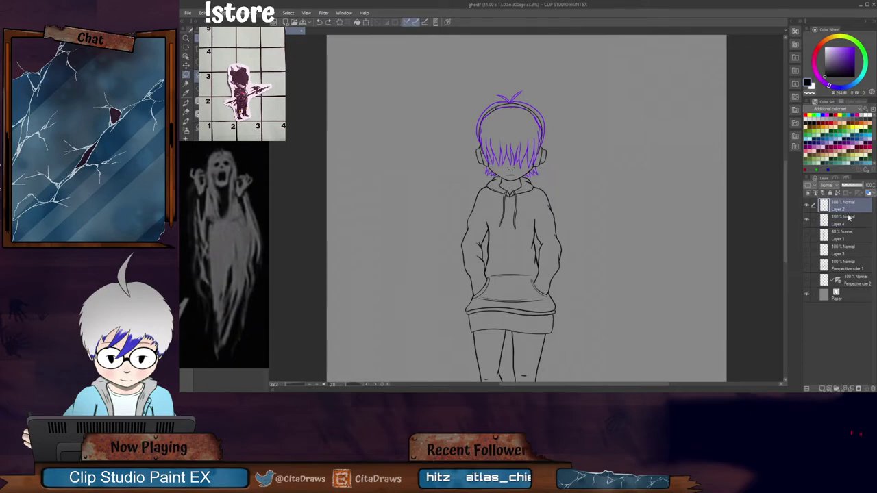
pyautogui.click(807, 205)
pyautogui.click(808, 206)
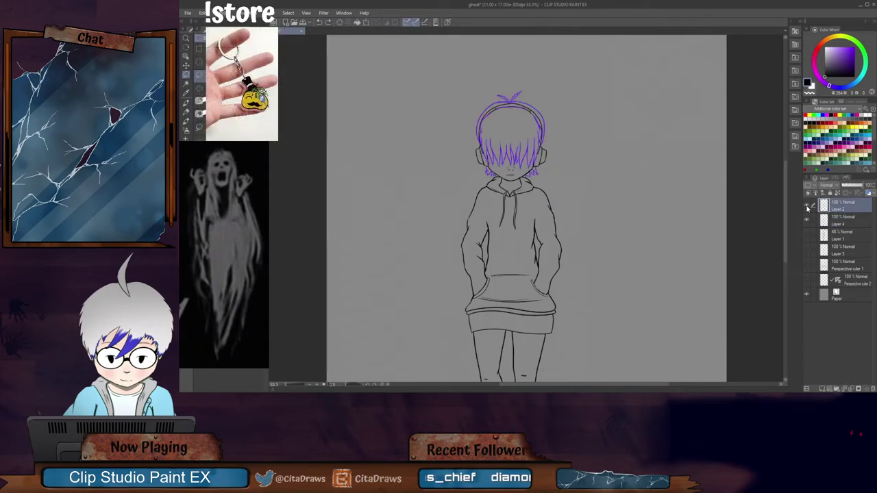
pyautogui.click(851, 388)
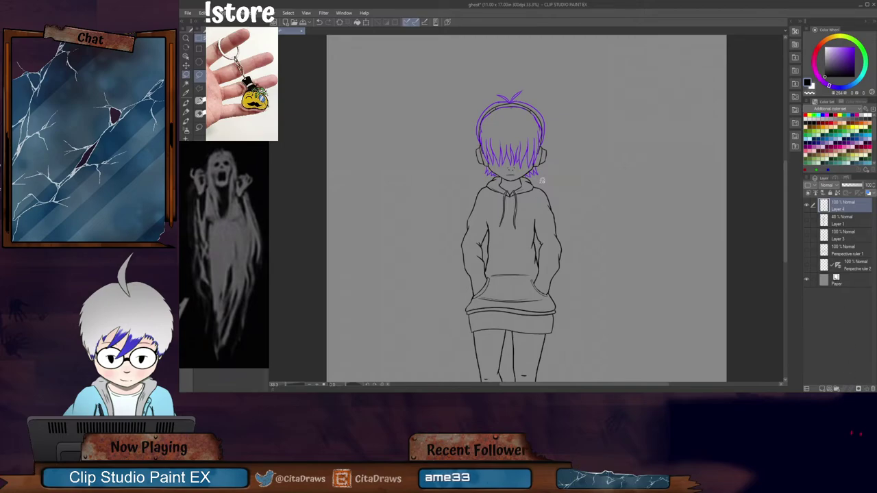
# Step: Try to reposition the head and upper torso on Layer 4 with a lasso selection and a transform
pyautogui.moveTo(592, 109)
pyautogui.mouseDown()
pyautogui.moveTo(423, 150)
pyautogui.moveTo(418, 206)
pyautogui.moveTo(465, 242)
pyautogui.moveTo(577, 241)
pyautogui.moveTo(626, 202)
pyautogui.moveTo(619, 127)
pyautogui.mouseUp()
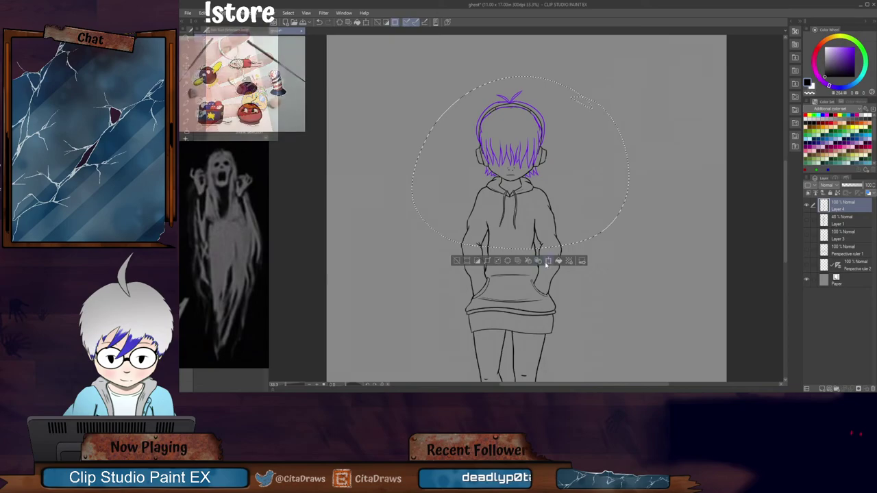
pyautogui.click(548, 263)
pyautogui.moveTo(576, 231); pyautogui.dragTo(575, 229)
pyautogui.press('Return')
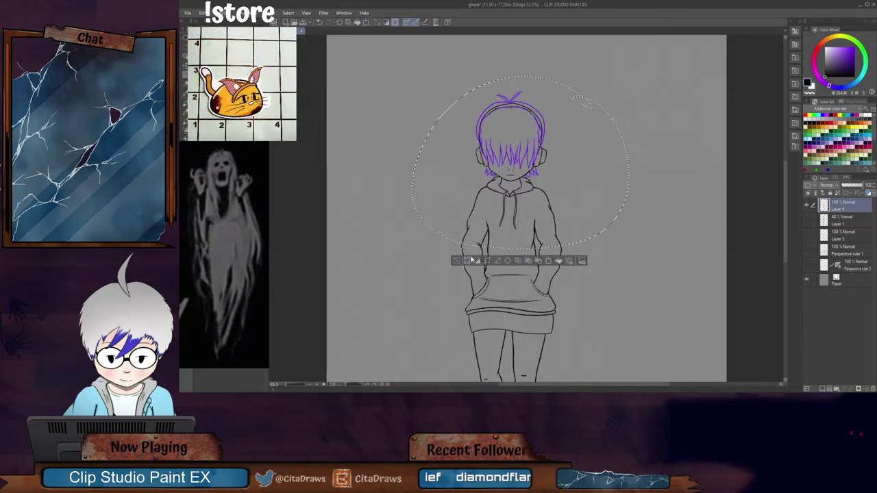
pyautogui.hotkey('ctrl', 'd')
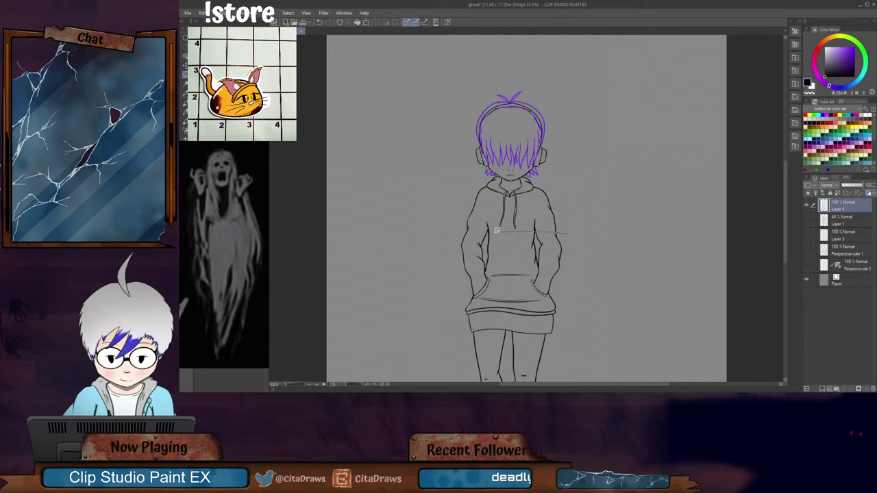
# Step: Try clearing a narrow band of line art across the sleeves and torso at elbow height on Layer 4
pyautogui.moveTo(453, 244)
pyautogui.mouseDown()
pyautogui.moveTo(508, 253)
pyautogui.moveTo(570, 234)
pyautogui.mouseUp()
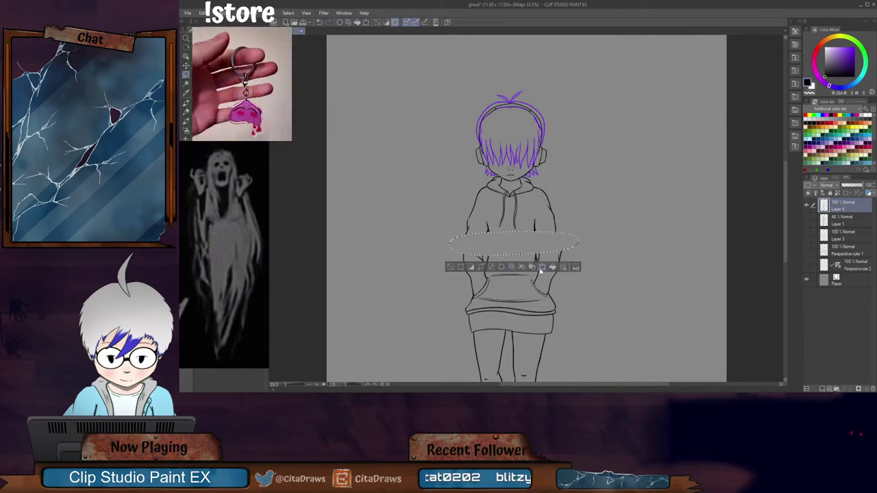
pyautogui.click(543, 267)
pyautogui.click(528, 268)
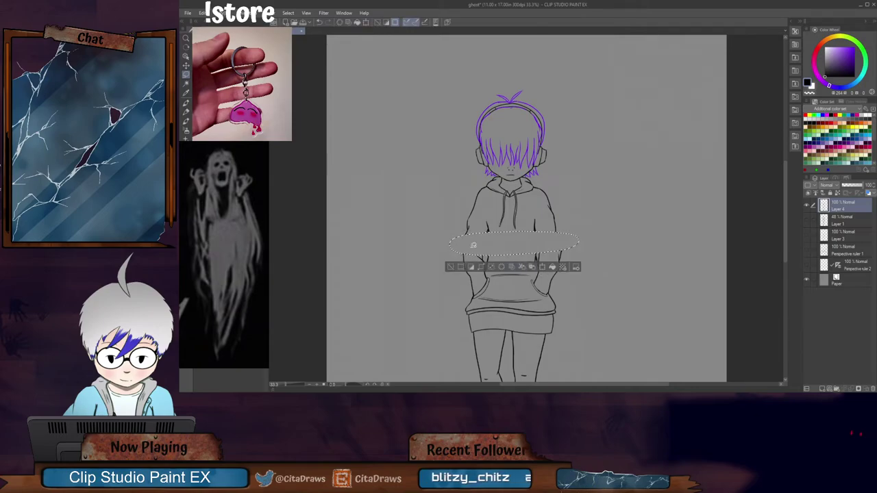
pyautogui.click(452, 267)
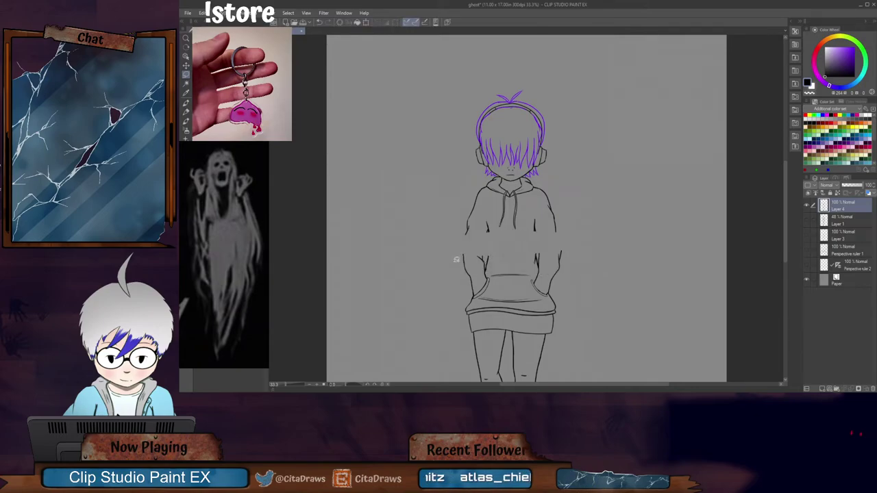
# Step: Try to shorten the torso by lassoing the head and shoulders and moving them down towards the lower hoodie
pyautogui.moveTo(501, 241)
pyautogui.mouseDown()
pyautogui.moveTo(601, 167)
pyautogui.moveTo(464, 98)
pyautogui.moveTo(435, 233)
pyautogui.moveTo(453, 241)
pyautogui.mouseUp()
pyautogui.click(547, 257)
pyautogui.moveTo(569, 229); pyautogui.dragTo(571, 245)
pyautogui.scroll(-2, 570, 246)
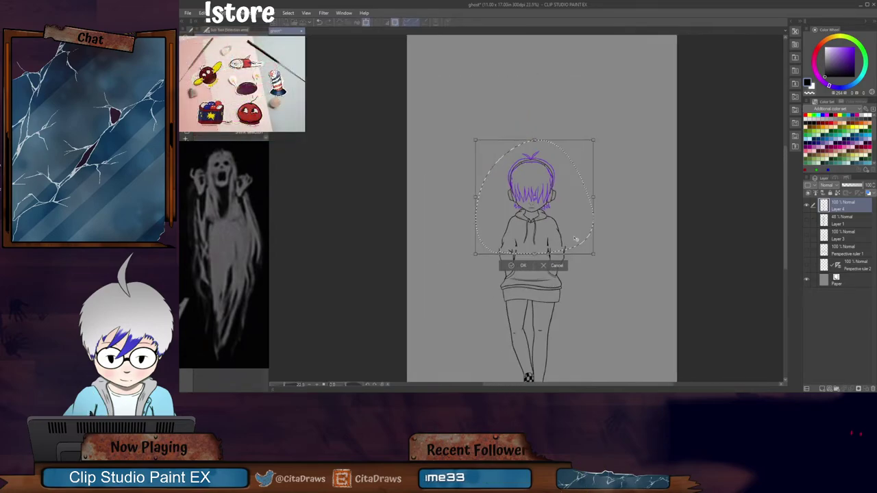
pyautogui.moveTo(788, 242); pyautogui.dragTo(786, 257)
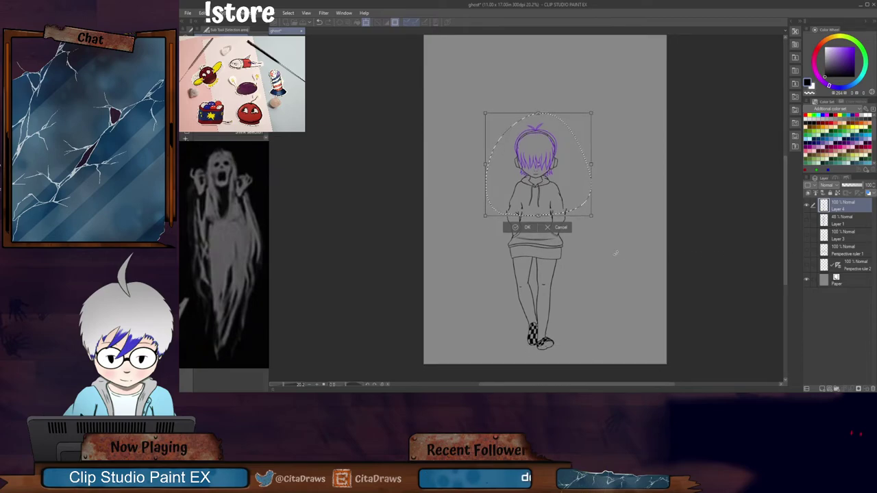
# Step: Undo the downward shift of the upper body and the cleared elbow band, and drop the selection
pyautogui.hotkey('ctrl', 'z')
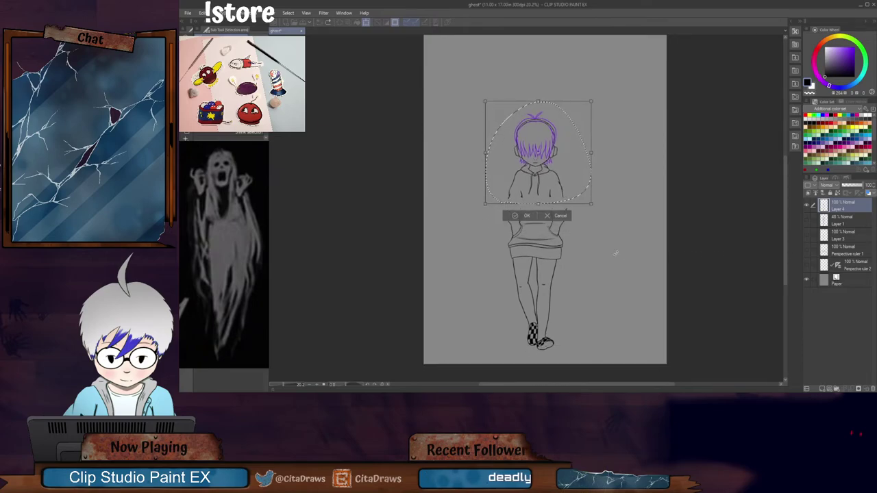
pyautogui.click(550, 218)
pyautogui.hotkey('ctrl', 'z')
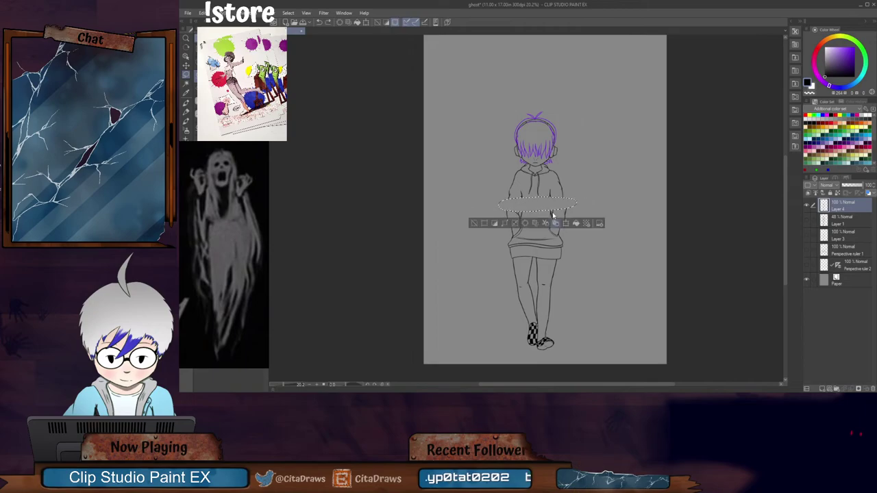
pyautogui.hotkey('ctrl', 'd')
# Step: Lasso a thin, level band across the sleeves and torso just above the elbows, clear its lines and deselect
pyautogui.scroll(1, 570, 188)
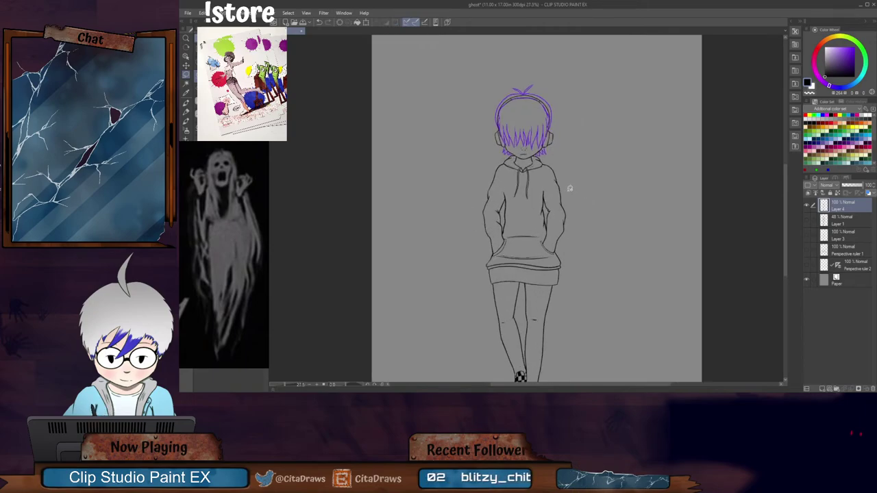
pyautogui.scroll(3, 570, 188)
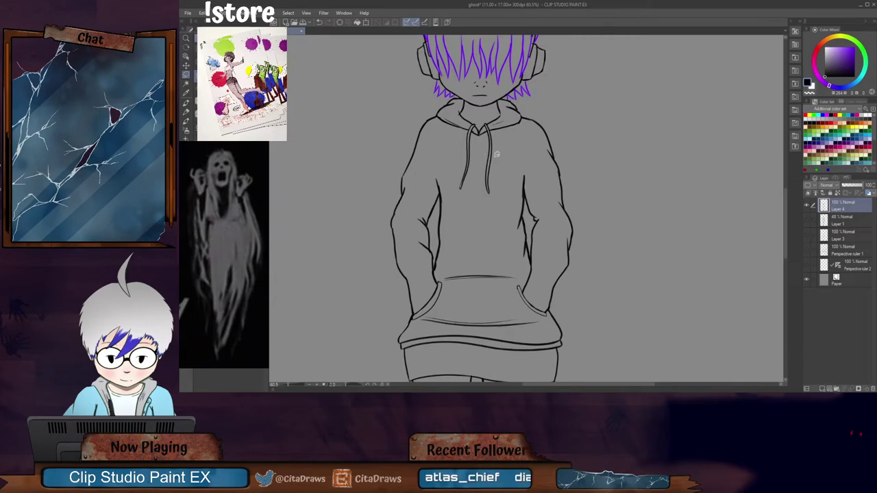
pyautogui.moveTo(388, 210); pyautogui.dragTo(573, 215)
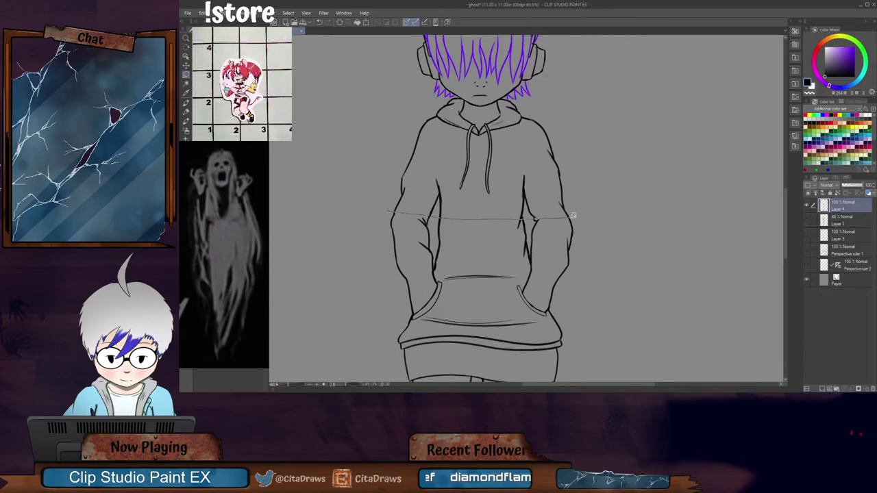
pyautogui.hotkey('ctrl', 'z')
pyautogui.moveTo(384, 213); pyautogui.dragTo(518, 211)
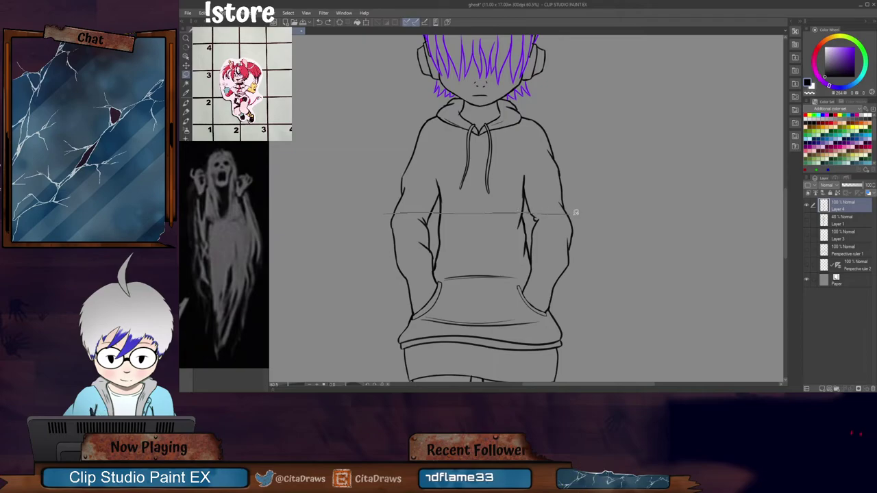
pyautogui.moveTo(575, 213)
pyautogui.mouseDown()
pyautogui.moveTo(596, 199)
pyautogui.moveTo(531, 185)
pyautogui.moveTo(411, 193)
pyautogui.moveTo(374, 204)
pyautogui.mouseUp()
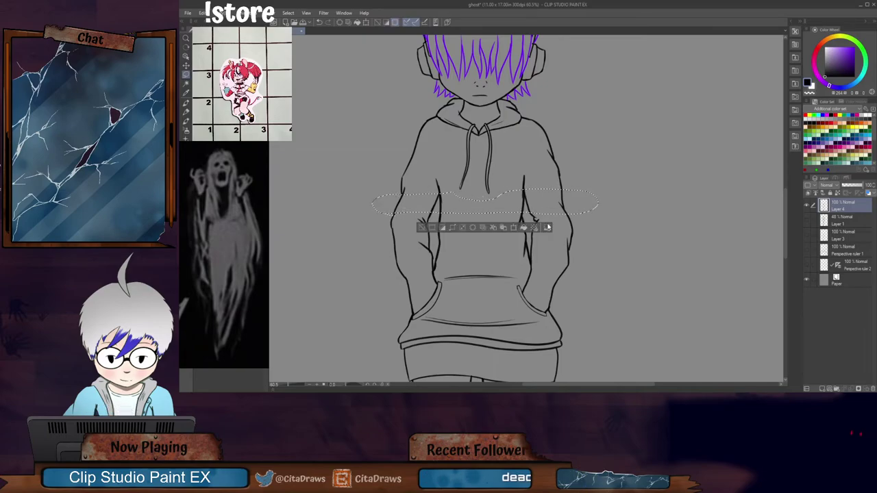
pyautogui.click(474, 229)
pyautogui.click(422, 227)
# Step: Lasso the head and shoulders, move them down to narrow the cleared gap, apply the transform and deselect
pyautogui.scroll(-3, 470, 220)
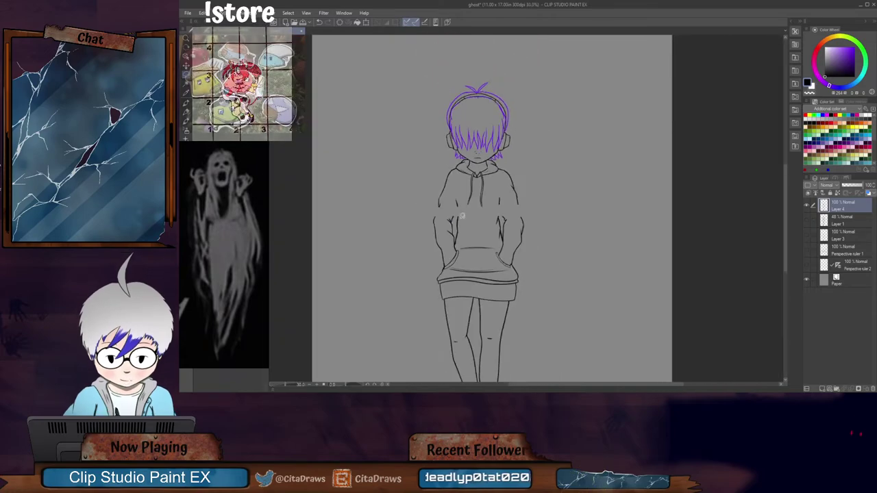
pyautogui.moveTo(430, 209)
pyautogui.mouseDown()
pyautogui.moveTo(561, 197)
pyautogui.moveTo(555, 127)
pyautogui.moveTo(509, 68)
pyautogui.moveTo(427, 104)
pyautogui.moveTo(411, 200)
pyautogui.mouseUp()
pyautogui.click(511, 226)
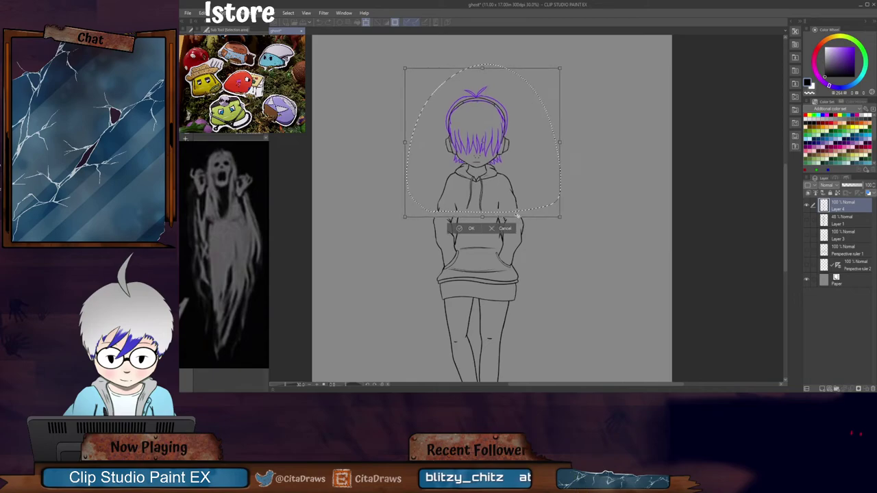
pyautogui.moveTo(519, 217); pyautogui.dragTo(521, 221)
pyautogui.click(469, 233)
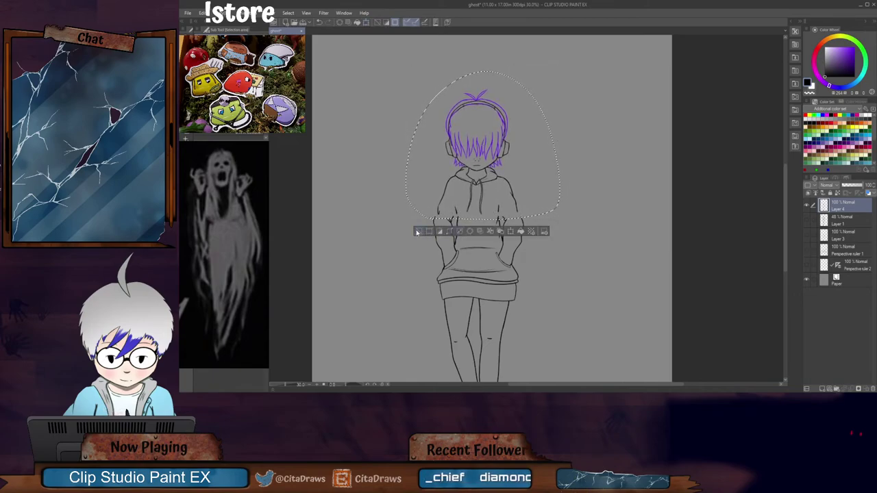
pyautogui.hotkey('ctrl', 'd')
# Step: Redraw the broken sleeve and torso lines across the gap with the Pencil and add small forearm folds
pyautogui.press('p')
pyautogui.press('p')
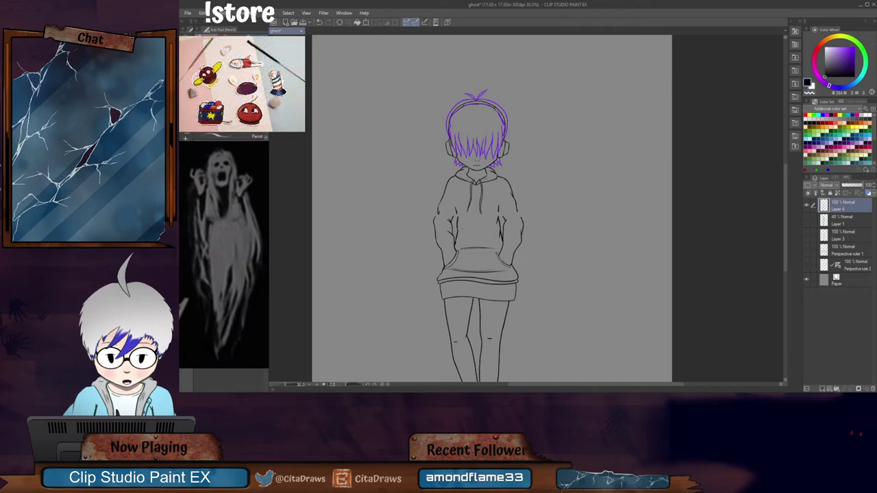
pyautogui.scroll(4, 460, 240)
pyautogui.scroll(2, 456, 241)
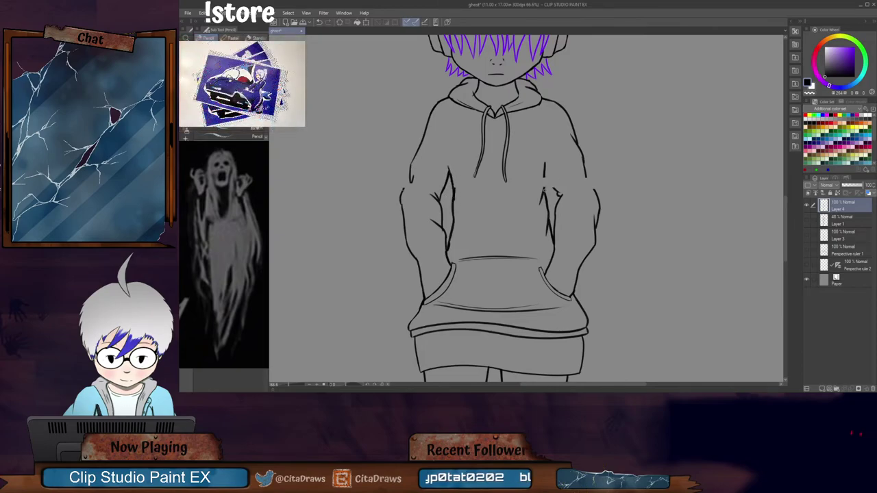
pyautogui.moveTo(544, 170); pyautogui.dragTo(546, 187)
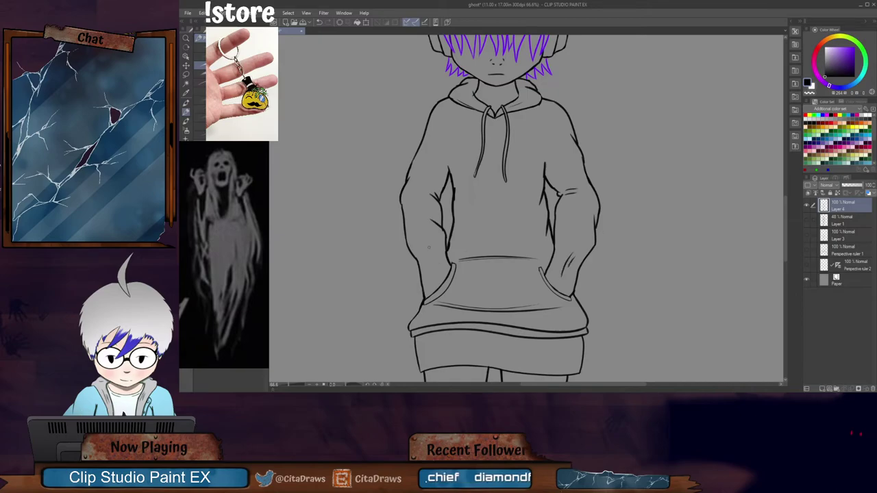
# Step: Draw two short diagonal fabric folds on the hoodie's chest below the drawstrings
pyautogui.scroll(-3, 453, 281)
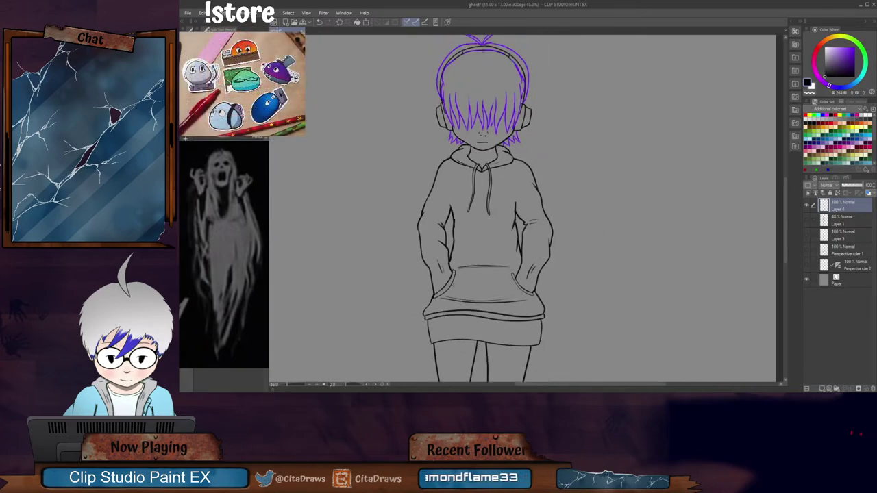
pyautogui.scroll(1, 453, 281)
pyautogui.scroll(1, 453, 285)
pyautogui.moveTo(474, 200)
pyautogui.mouseDown()
pyautogui.moveTo(512, 182)
pyautogui.moveTo(508, 195)
pyautogui.mouseUp()
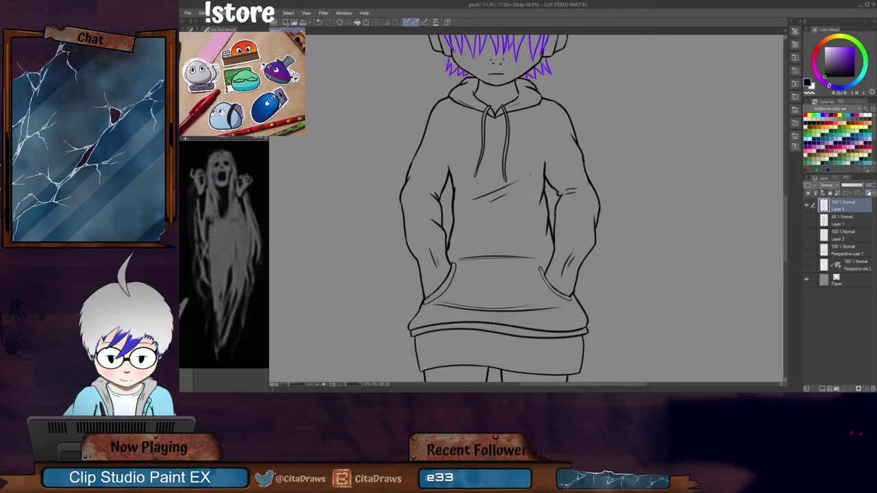
pyautogui.scroll(-2, 530, 174)
pyautogui.scroll(-2, 511, 206)
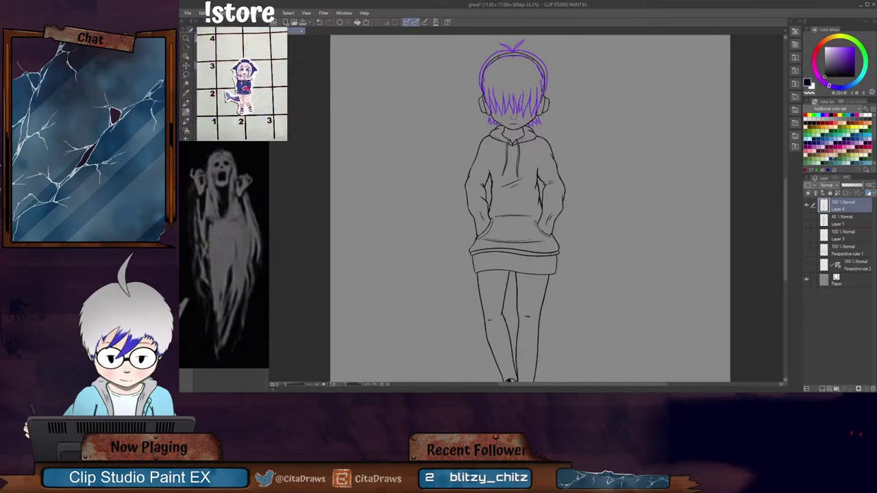
# Step: Change the line colour of Layer 4 to the current dark drawing colour, including the purple hair, and review the full figure
pyautogui.click(202, 13)
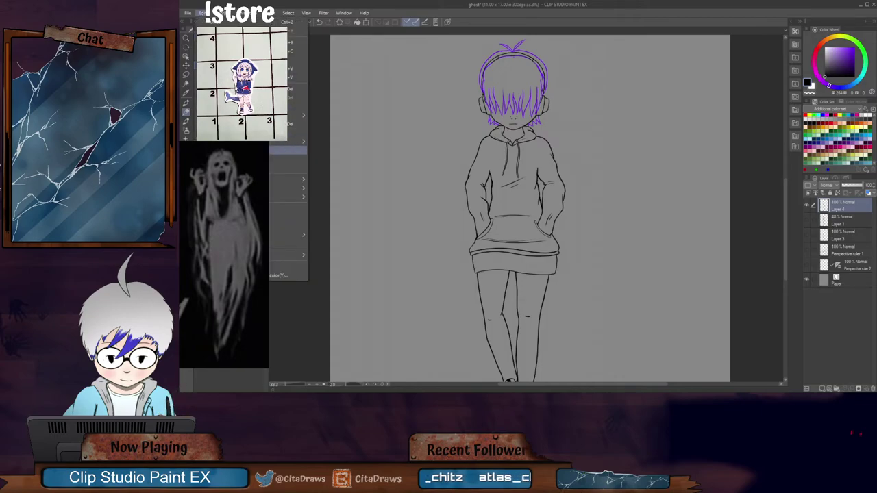
pyautogui.click(288, 150)
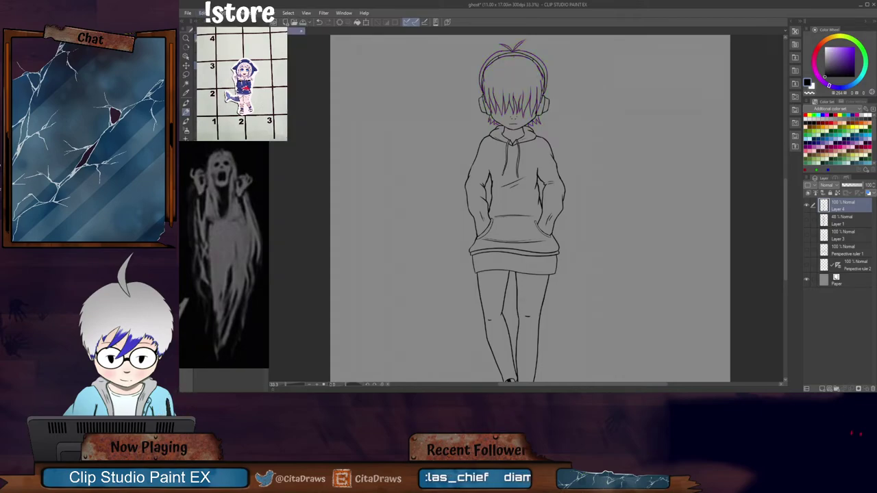
pyautogui.moveTo(785, 227)
pyautogui.mouseDown()
pyautogui.moveTo(782, 254)
pyautogui.moveTo(784, 231)
pyautogui.mouseUp()
pyautogui.scroll(-4, 784, 235)
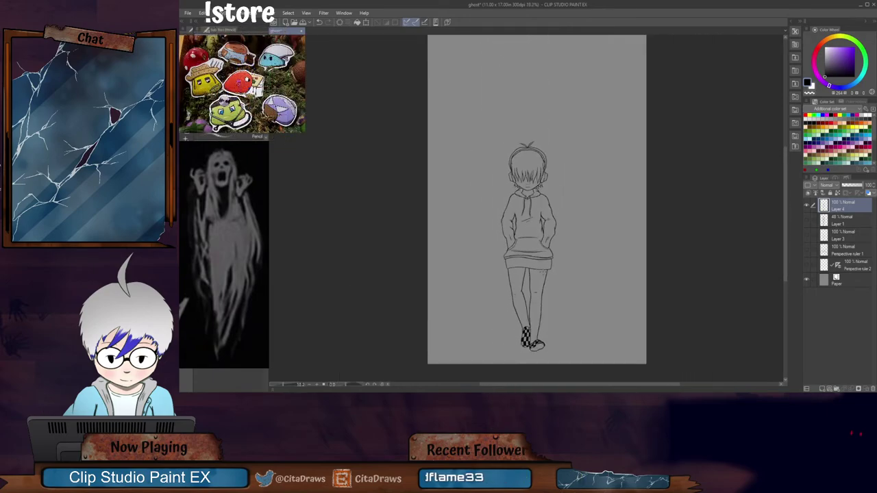
pyautogui.scroll(-1, 538, 202)
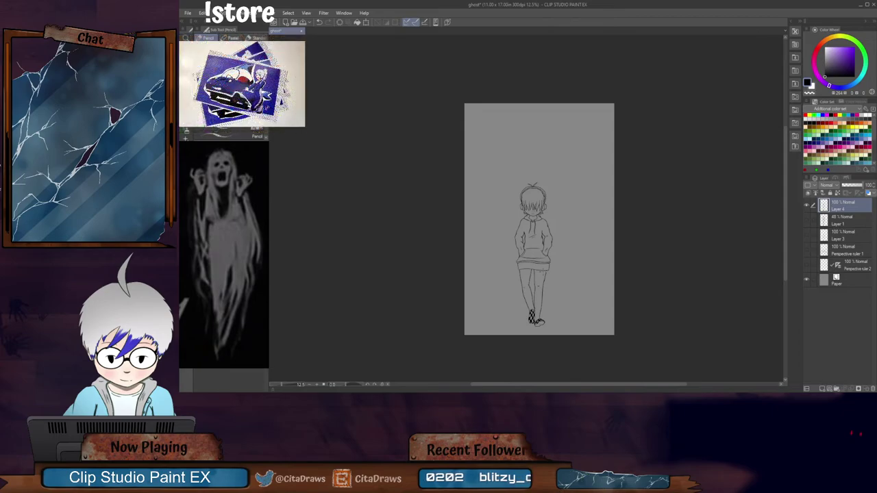
# Step: Hide Layer 4, add a new raster layer above Layer 1, and show the Layer 1 body sketch
pyautogui.click(807, 205)
pyautogui.click(840, 220)
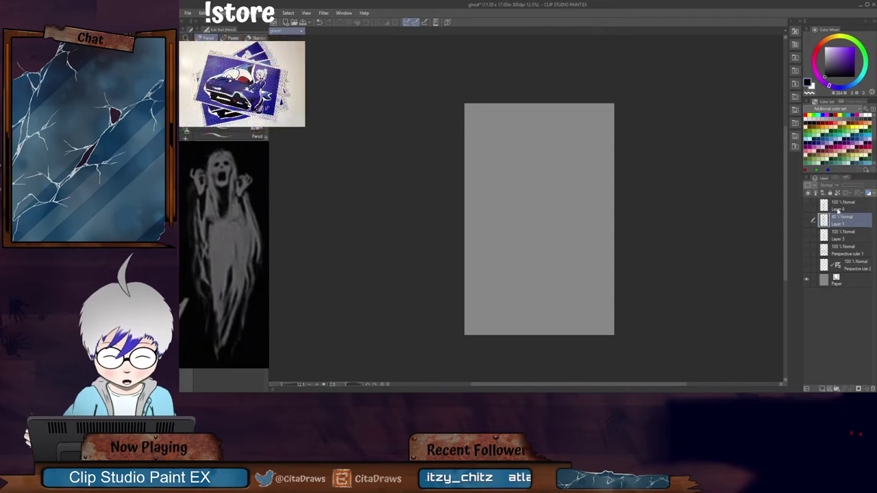
pyautogui.click(823, 389)
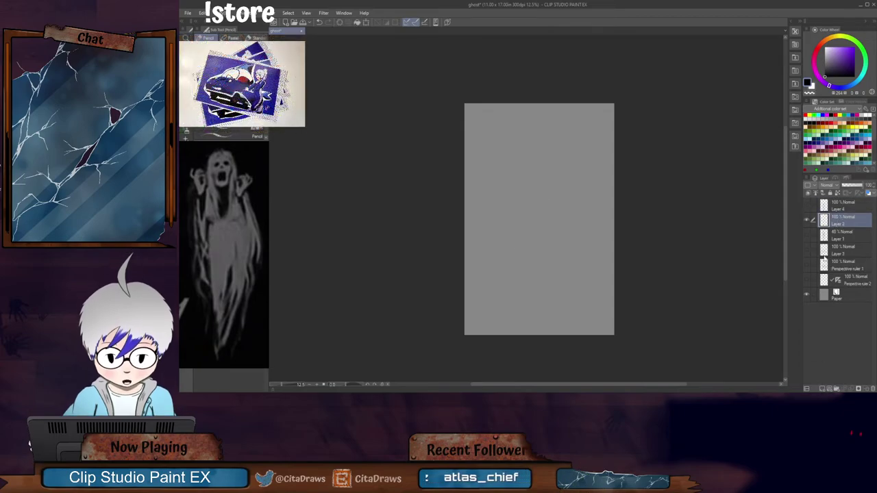
pyautogui.click(807, 235)
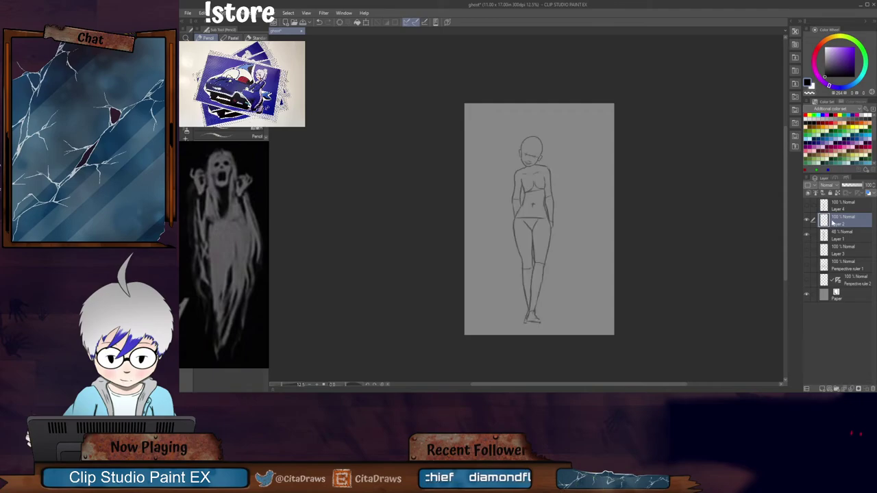
# Step: Ink the jawline and both ears over the head sketch on Layer 2 with the dark Pencil
pyautogui.scroll(4, 555, 162)
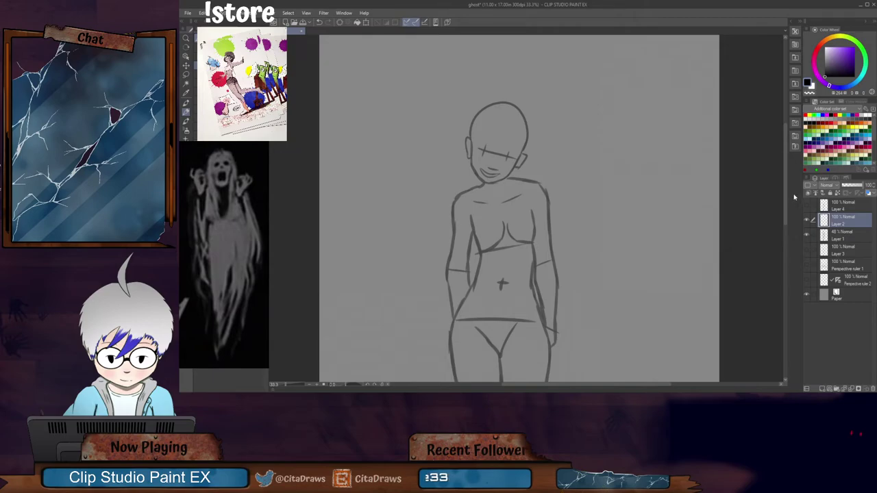
pyautogui.moveTo(786, 197); pyautogui.dragTo(786, 215)
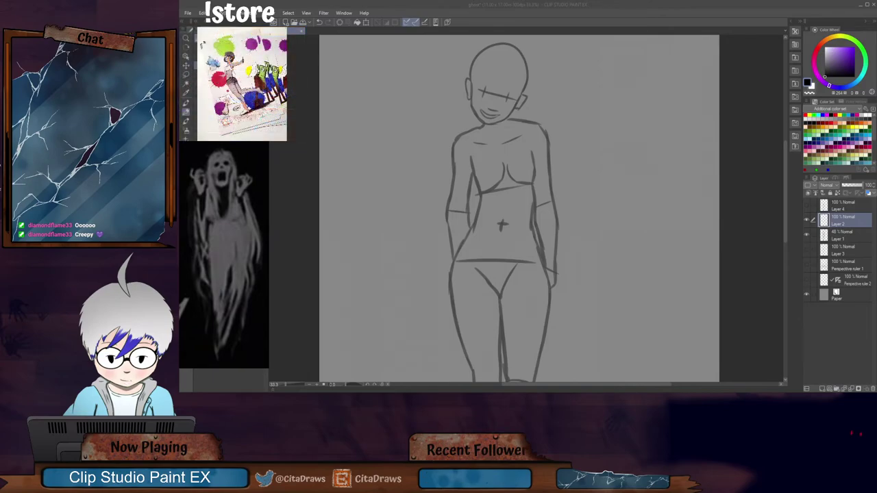
pyautogui.scroll(3, 788, 182)
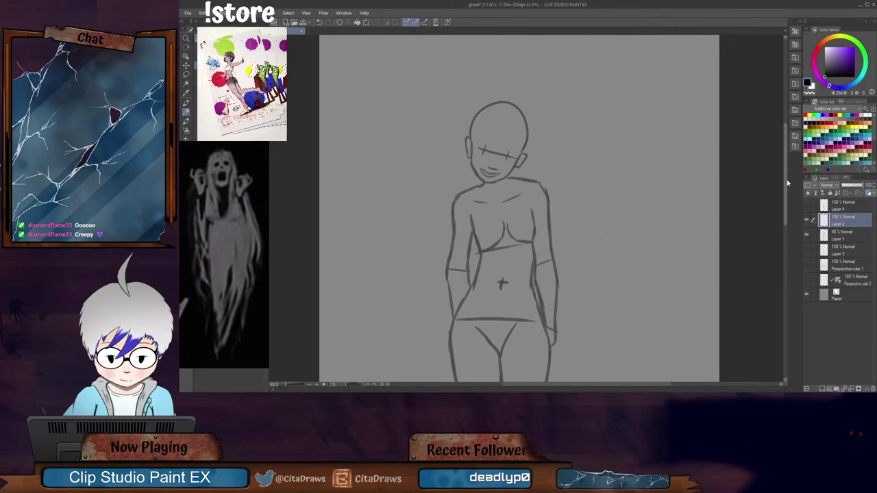
pyautogui.scroll(2, 512, 153)
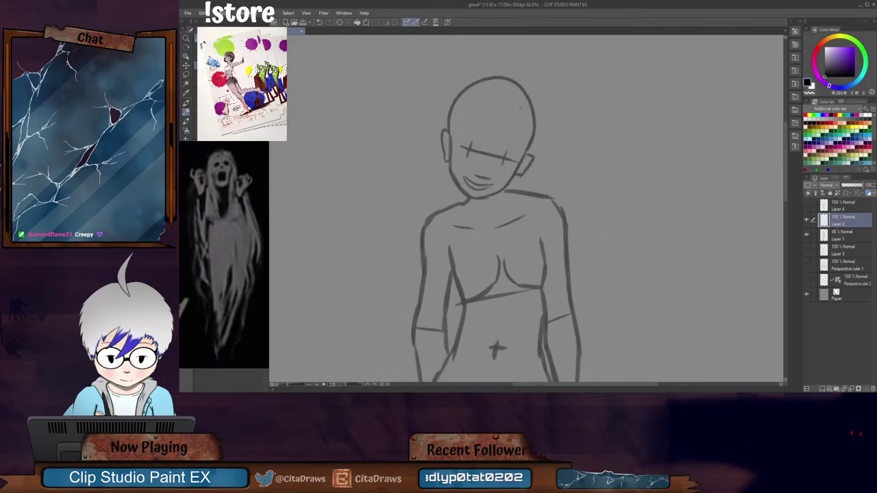
pyautogui.scroll(2, 564, 127)
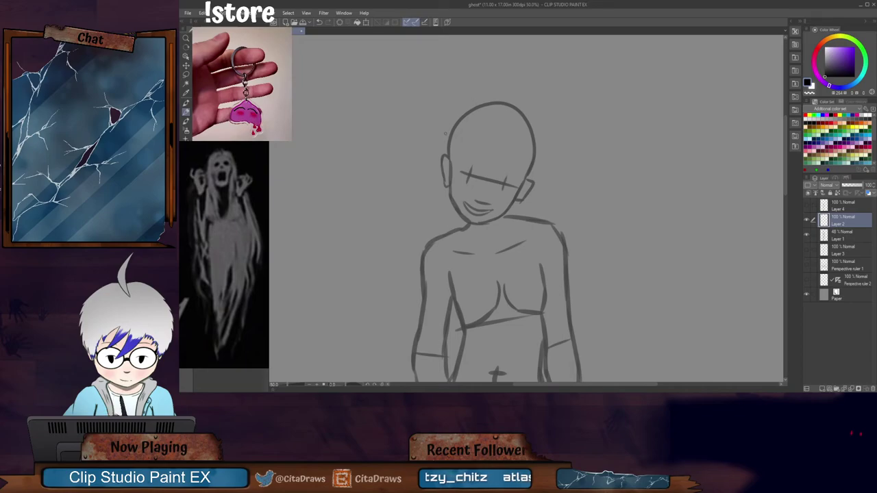
pyautogui.scroll(-4, 449, 134)
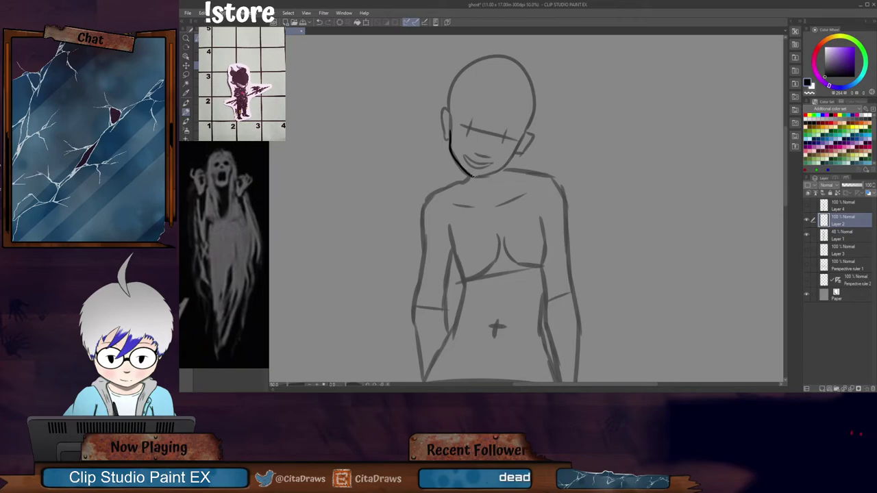
pyautogui.moveTo(495, 173); pyautogui.dragTo(523, 137)
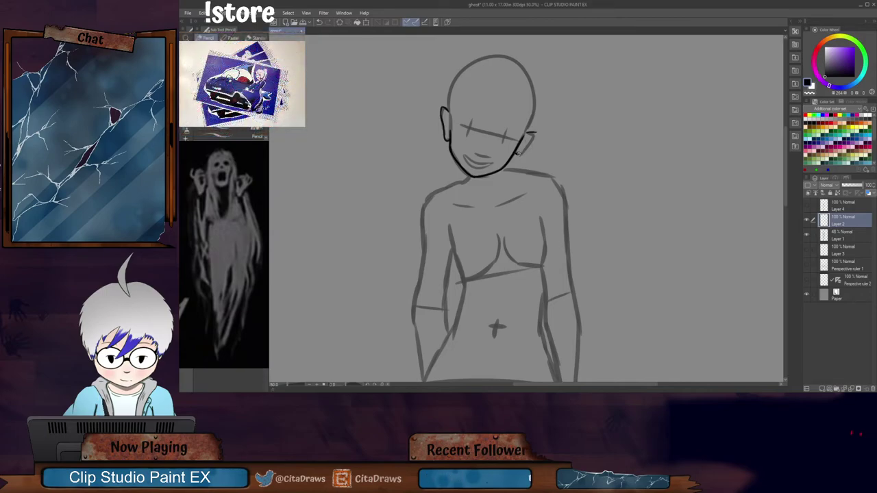
pyautogui.moveTo(532, 139); pyautogui.dragTo(537, 134)
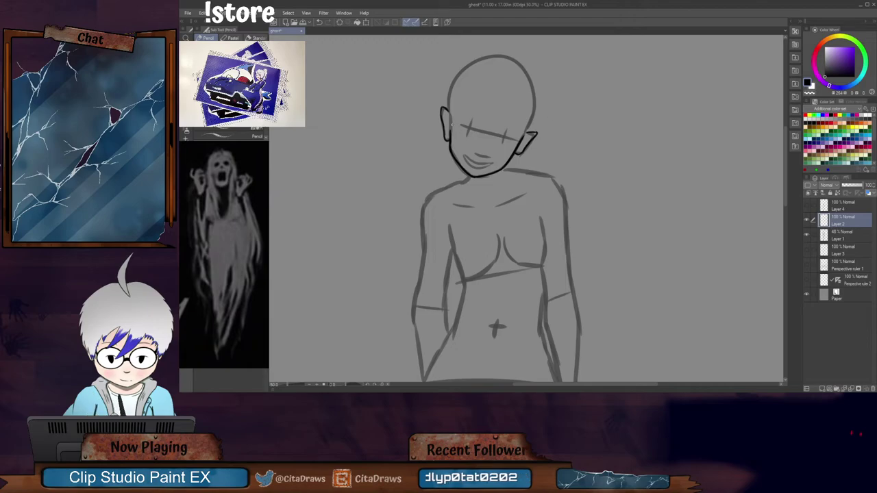
pyautogui.moveTo(448, 111); pyautogui.dragTo(450, 122)
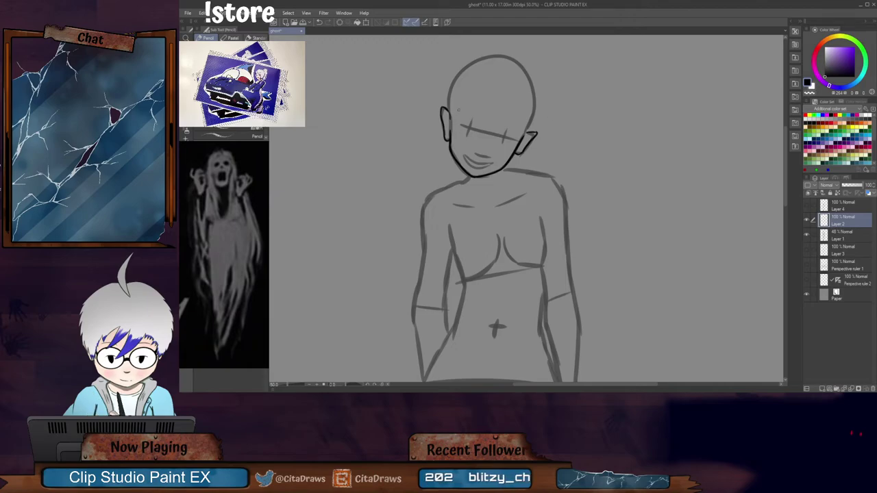
# Step: Ink the figure's left-hand shoulder and arm, giving the sleeve's outer edge ragged, tattered points
pyautogui.moveTo(786, 183); pyautogui.dragTo(786, 189)
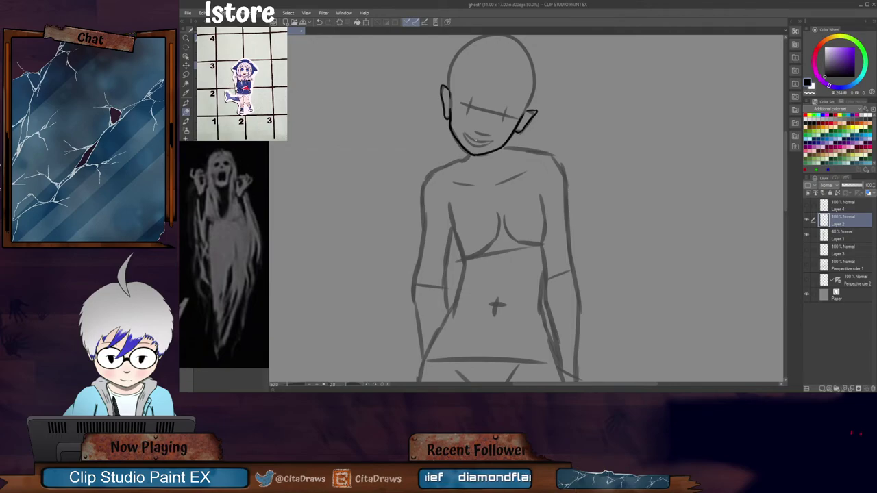
pyautogui.scroll(-4, 475, 139)
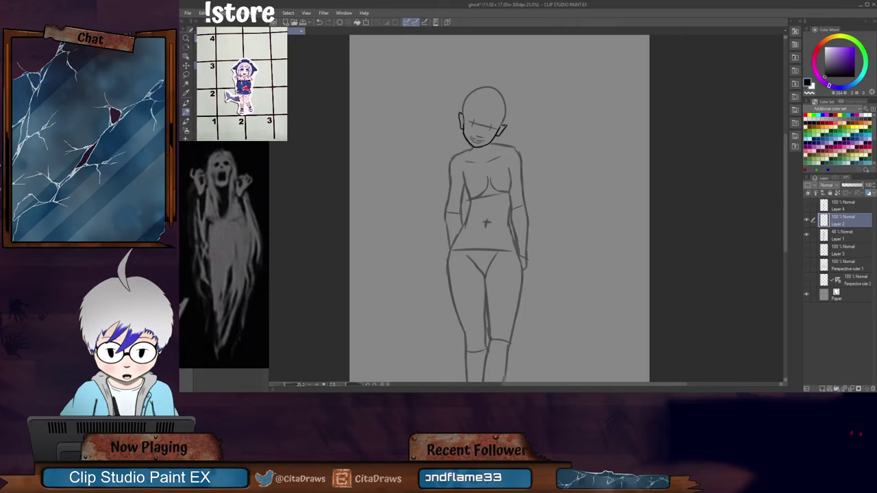
pyautogui.moveTo(787, 178); pyautogui.dragTo(785, 183)
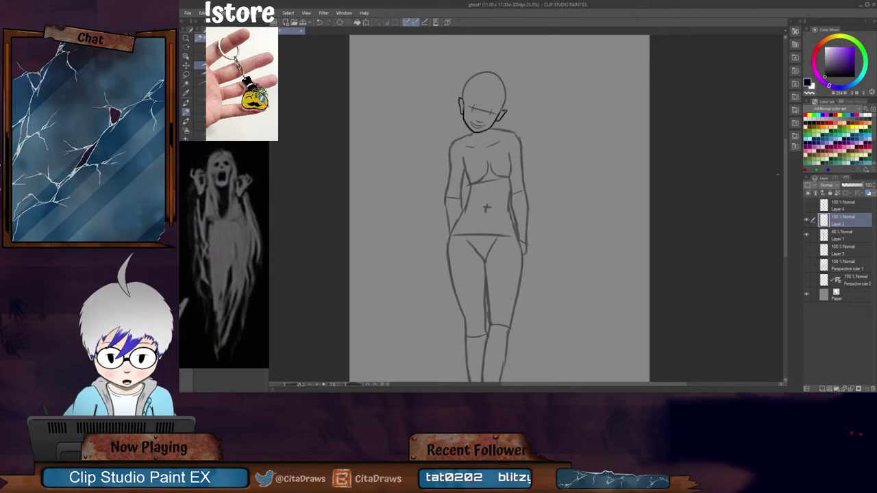
pyautogui.moveTo(785, 177); pyautogui.dragTo(786, 174)
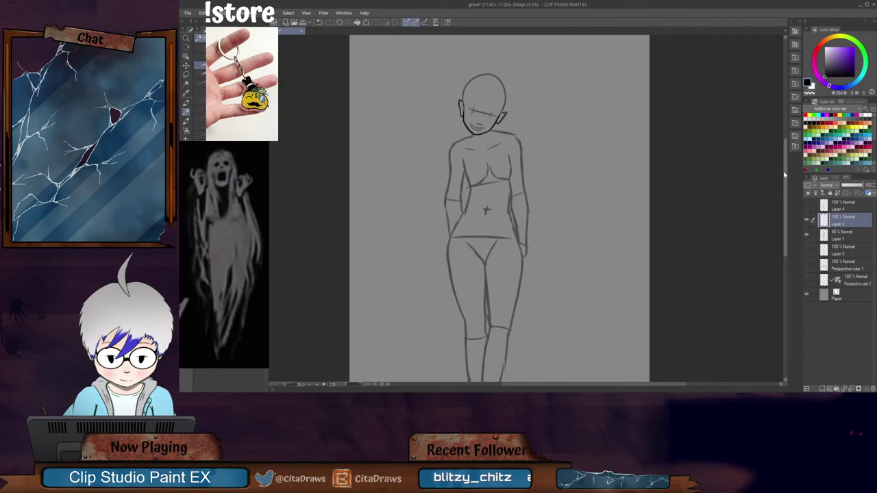
pyautogui.scroll(2, 491, 137)
pyautogui.scroll(2, 488, 132)
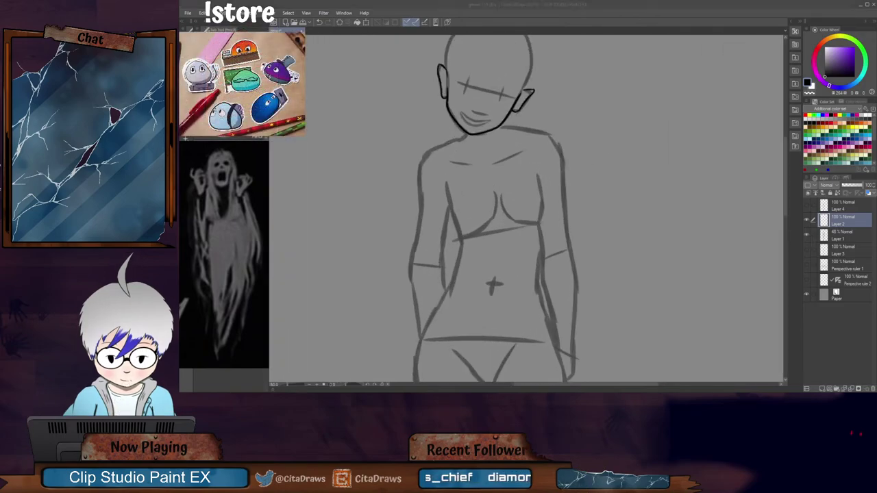
pyautogui.scroll(-3, 494, 206)
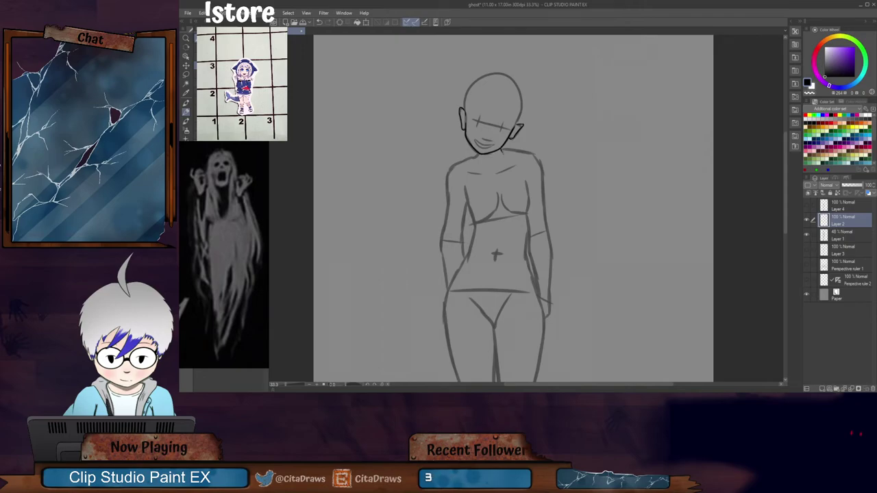
pyautogui.moveTo(786, 177); pyautogui.dragTo(786, 187)
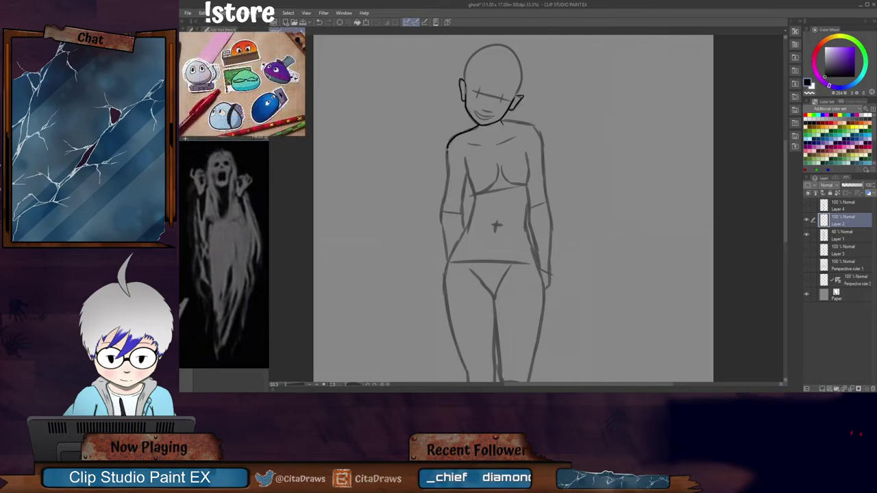
pyautogui.moveTo(449, 171); pyautogui.dragTo(444, 201)
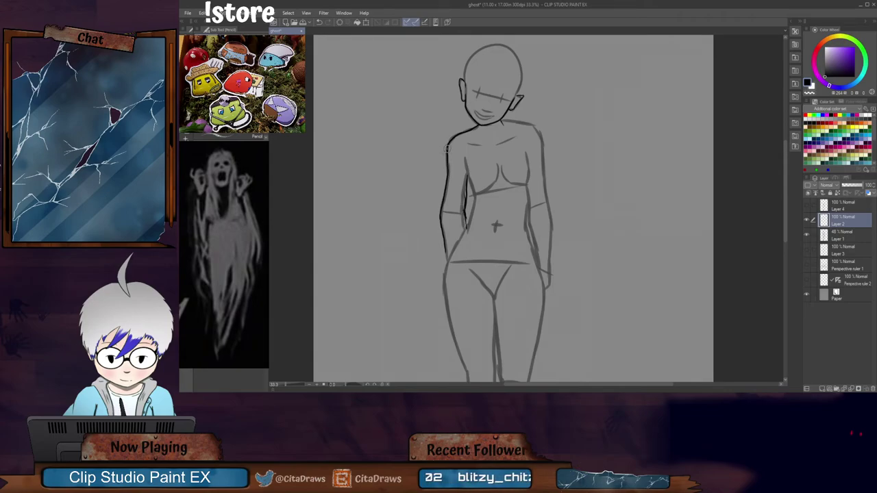
pyautogui.moveTo(446, 149)
pyautogui.mouseDown()
pyautogui.moveTo(443, 244)
pyautogui.moveTo(444, 235)
pyautogui.mouseUp()
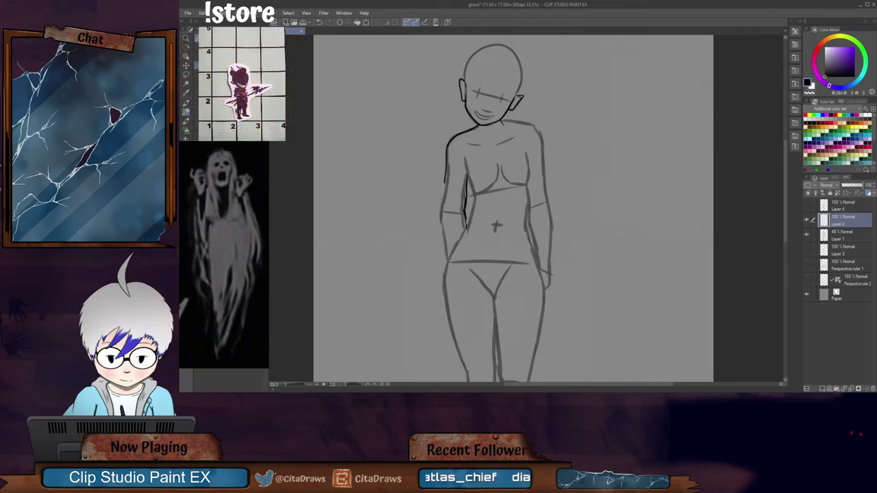
pyautogui.moveTo(448, 180); pyautogui.dragTo(438, 222)
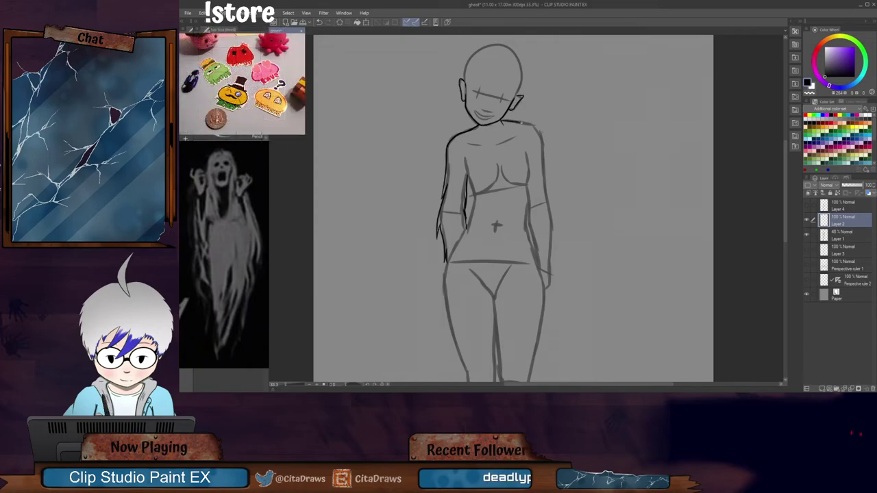
# Step: Outline the figure's right-hand shoulder and arm with a matching tattered edge, and ink the torso's sides beside both arms
pyautogui.moveTo(521, 122)
pyautogui.mouseDown()
pyautogui.moveTo(539, 133)
pyautogui.moveTo(557, 218)
pyautogui.mouseUp()
pyautogui.moveTo(546, 187)
pyautogui.mouseDown()
pyautogui.moveTo(559, 232)
pyautogui.moveTo(548, 300)
pyautogui.mouseUp()
pyautogui.hotkey('ctrl', 'z')
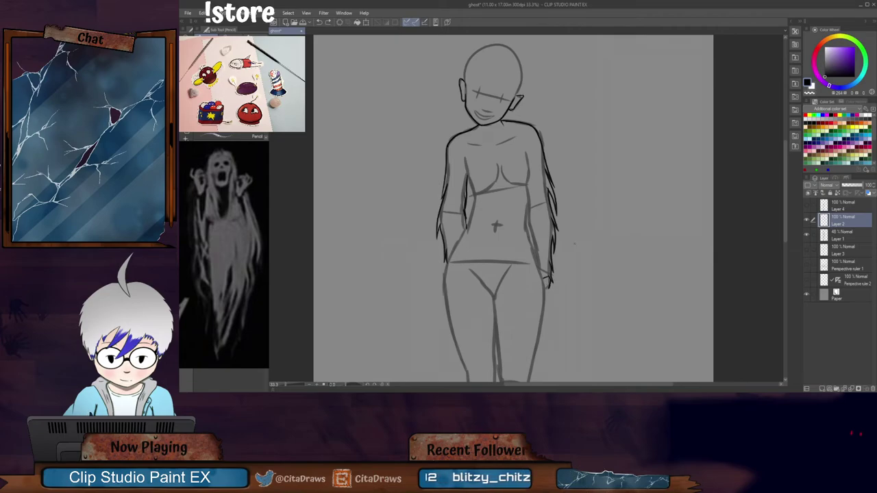
pyautogui.moveTo(526, 187); pyautogui.dragTo(527, 218)
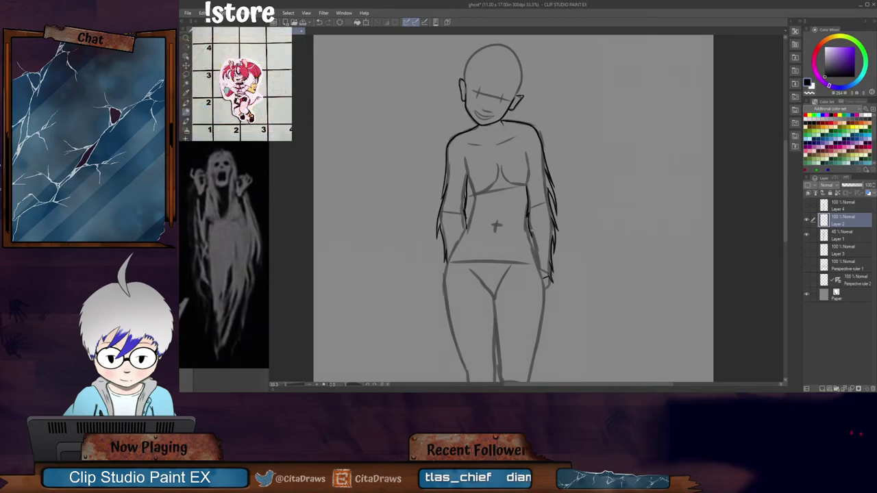
pyautogui.moveTo(527, 218); pyautogui.dragTo(531, 232)
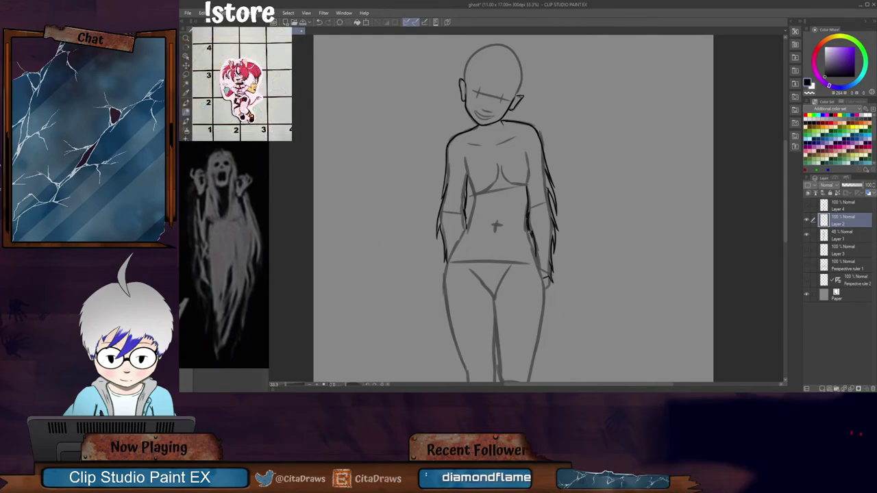
pyautogui.moveTo(467, 174)
pyautogui.mouseDown()
pyautogui.moveTo(469, 223)
pyautogui.moveTo(456, 245)
pyautogui.mouseUp()
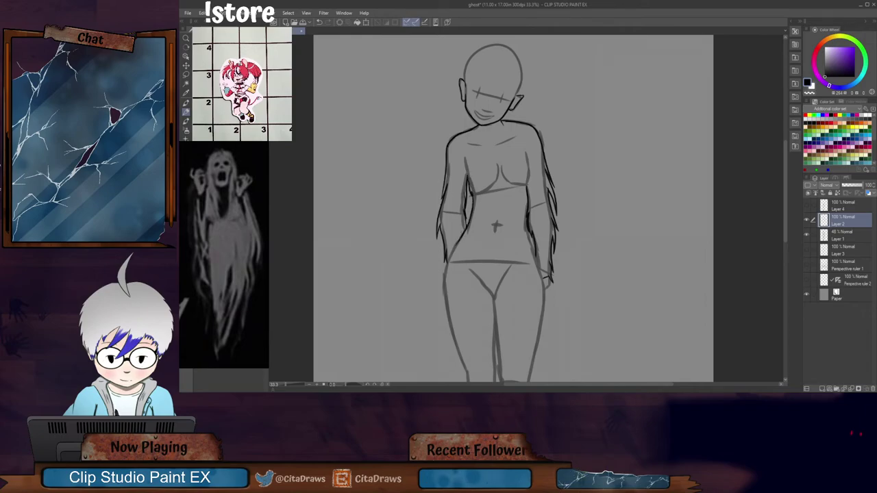
# Step: Extend the left waistline to the hip and draw long tattered strands down the outside of the left thigh
pyautogui.scroll(-3, 497, 209)
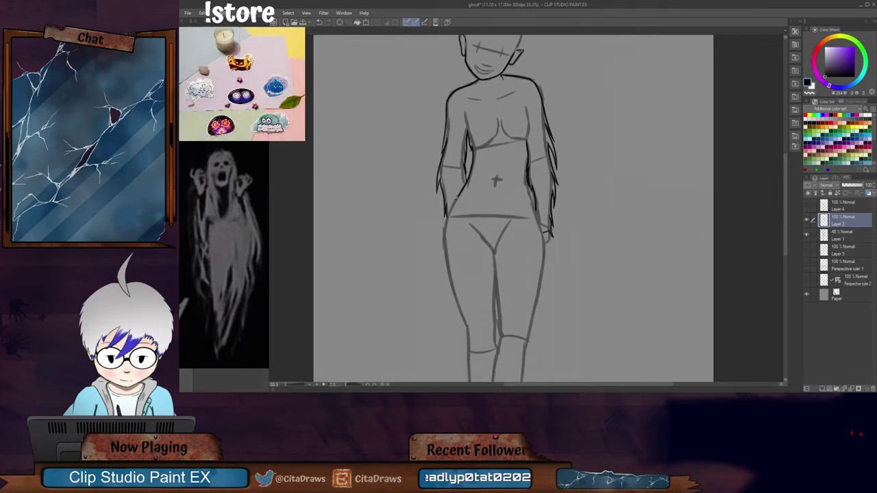
pyautogui.moveTo(453, 206); pyautogui.dragTo(442, 234)
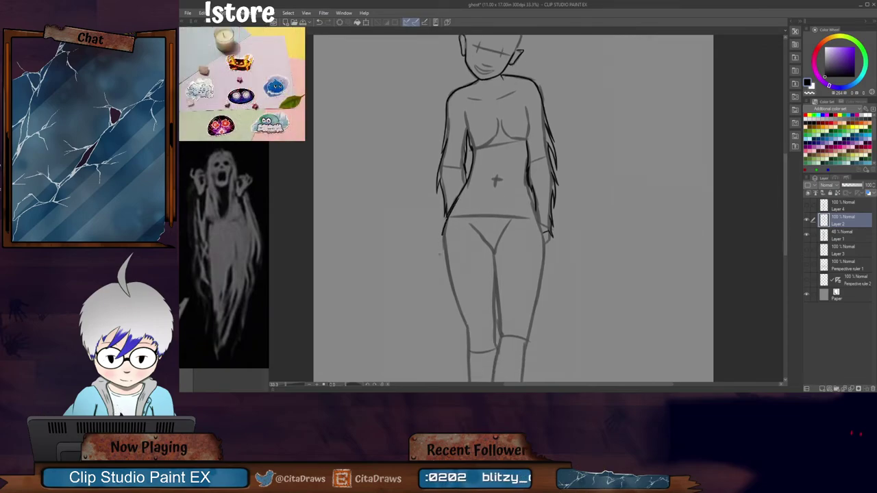
pyautogui.hotkey('ctrl', 'z')
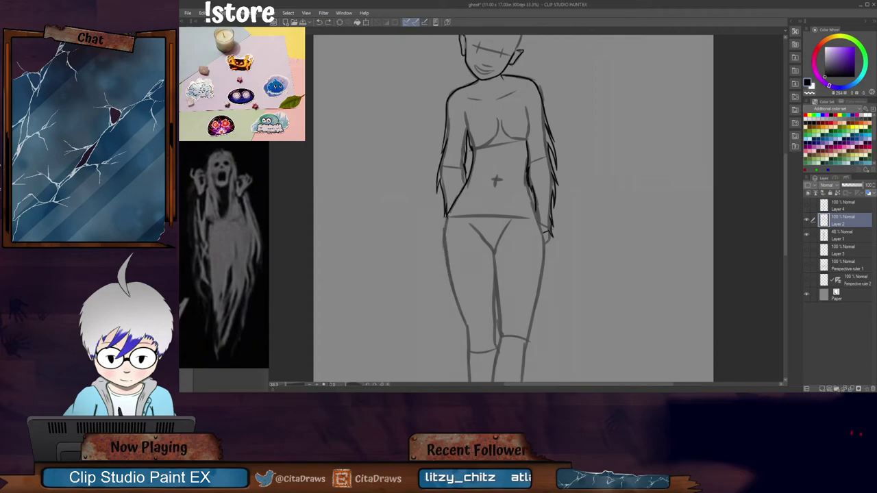
pyautogui.moveTo(446, 220)
pyautogui.mouseDown()
pyautogui.moveTo(437, 256)
pyautogui.moveTo(448, 313)
pyautogui.mouseUp()
pyautogui.moveTo(443, 270); pyautogui.dragTo(458, 351)
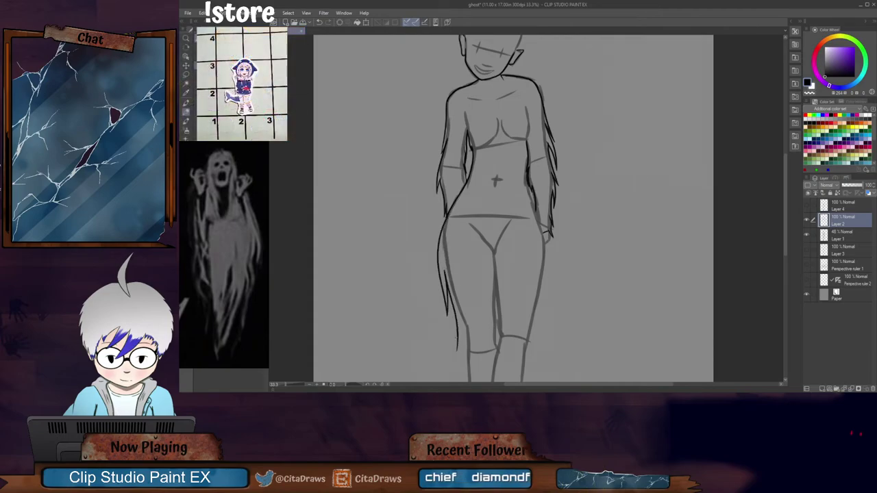
# Step: Draw tattered fabric strands down the right hip and thigh, and continue the ragged edges on both sides past the knees
pyautogui.scroll(-2, 513, 209)
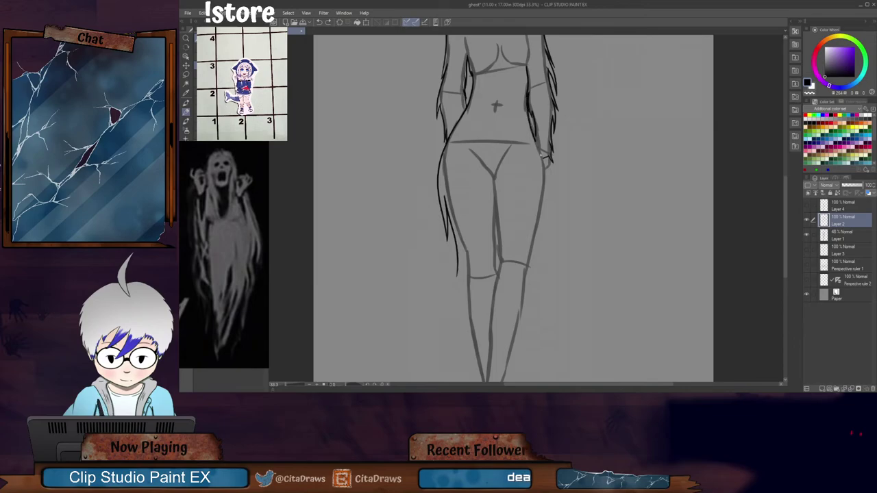
pyautogui.moveTo(552, 199); pyautogui.dragTo(548, 237)
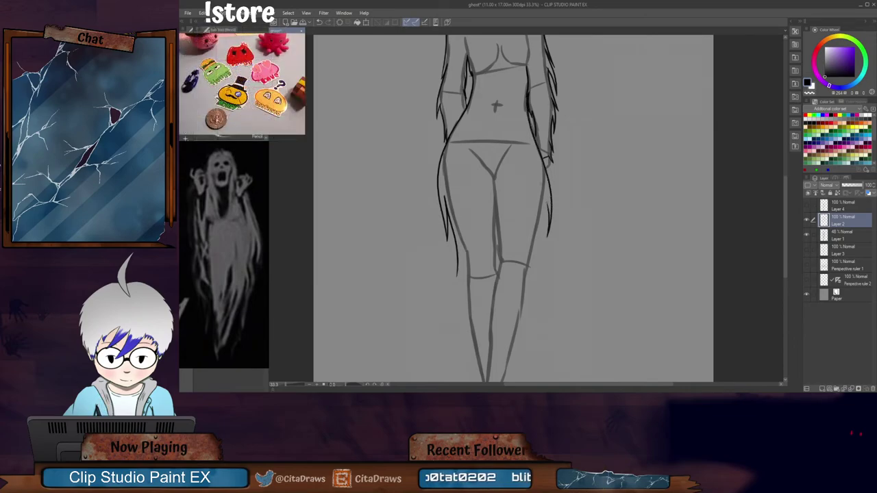
pyautogui.moveTo(546, 203); pyautogui.dragTo(528, 318)
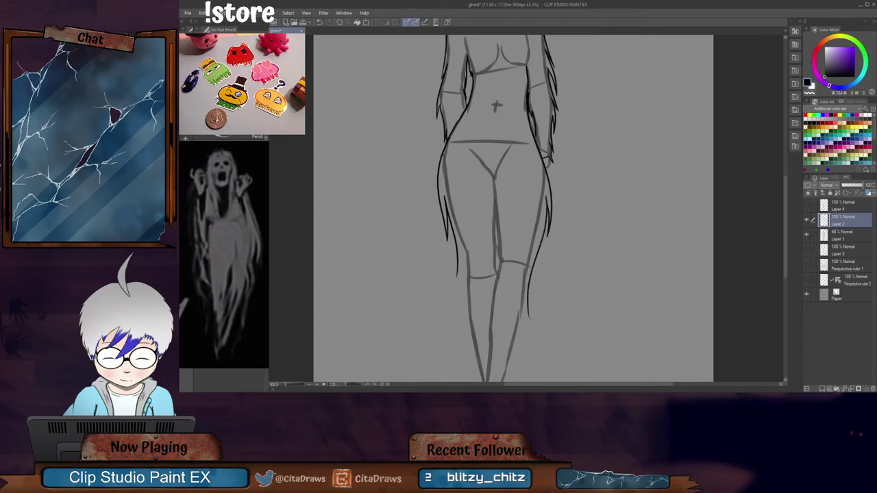
pyautogui.moveTo(529, 247); pyautogui.dragTo(505, 339)
pyautogui.moveTo(458, 278)
pyautogui.mouseDown()
pyautogui.moveTo(460, 213)
pyautogui.moveTo(469, 299)
pyautogui.moveTo(460, 338)
pyautogui.moveTo(474, 258)
pyautogui.mouseUp()
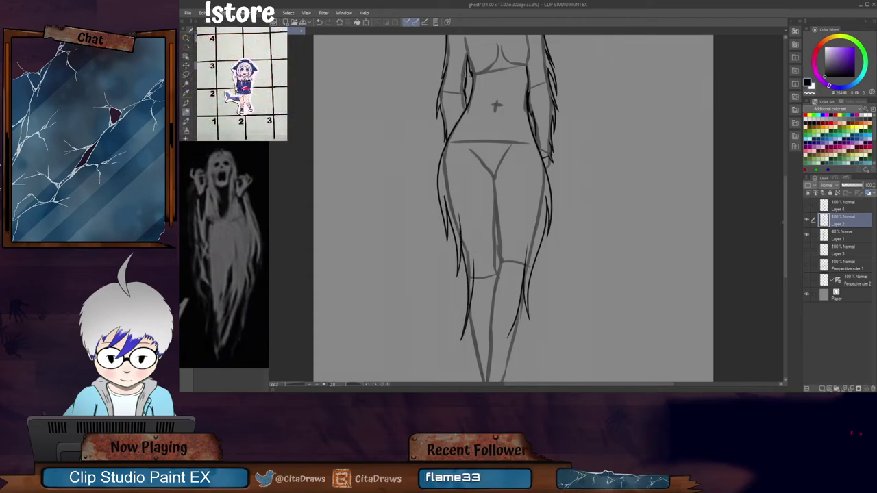
# Step: Draw long tapering tattered strands between the knees and ankles, filling the ragged hem between the two outer edges
pyautogui.scroll(-3, 513, 206)
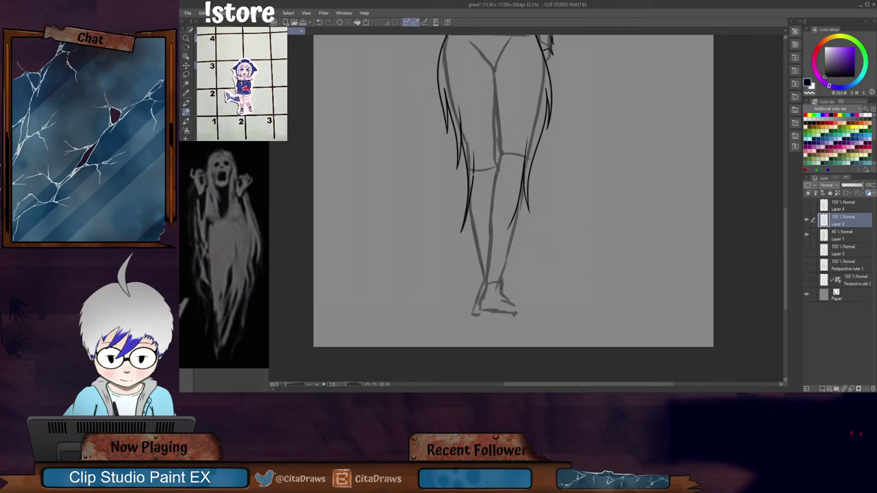
pyautogui.moveTo(473, 174); pyautogui.dragTo(477, 237)
pyautogui.hotkey('ctrl', 'z')
pyautogui.moveTo(474, 172)
pyautogui.mouseDown()
pyautogui.moveTo(483, 273)
pyautogui.moveTo(476, 184)
pyautogui.mouseUp()
pyautogui.hotkey('ctrl', 'z')
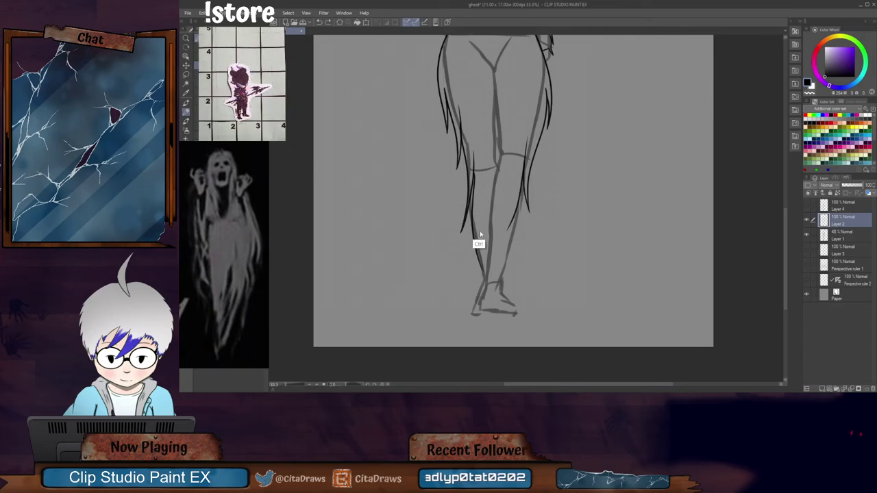
pyautogui.moveTo(475, 223); pyautogui.dragTo(483, 270)
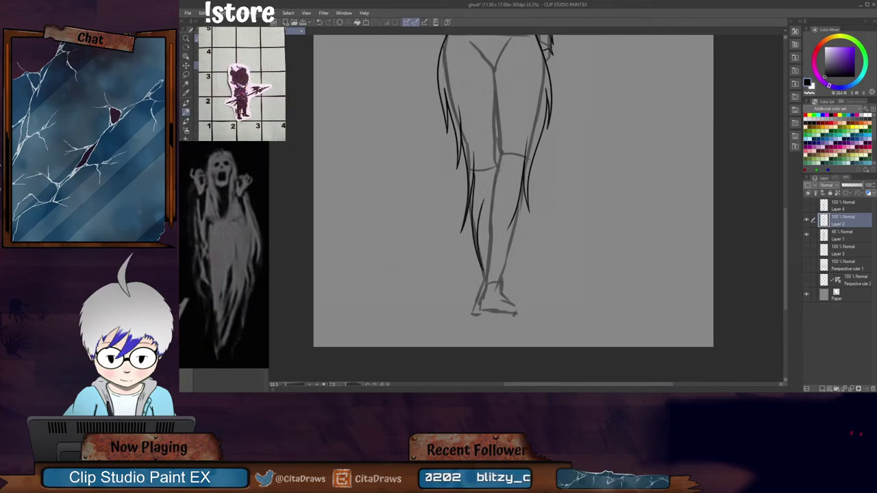
pyautogui.moveTo(487, 165)
pyautogui.mouseDown()
pyautogui.moveTo(490, 244)
pyautogui.moveTo(495, 168)
pyautogui.moveTo(499, 241)
pyautogui.mouseUp()
pyautogui.moveTo(495, 272); pyautogui.dragTo(513, 144)
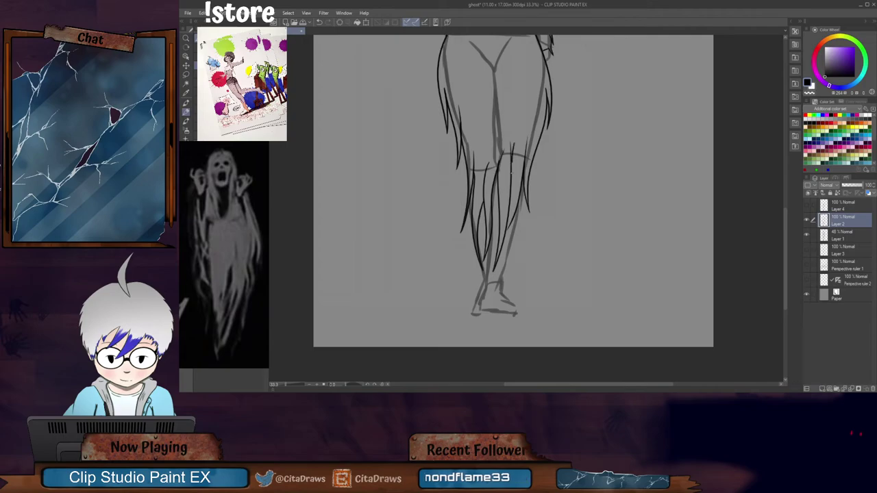
pyautogui.hotkey('ctrl', 'z')
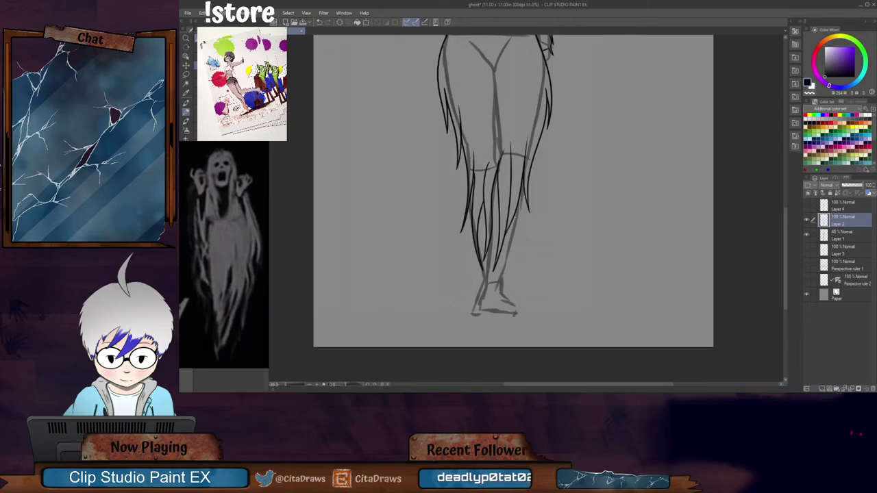
# Step: Add two diagonal fold lines running from the navel down across the lower belly
pyautogui.moveTo(787, 226); pyautogui.dragTo(787, 183)
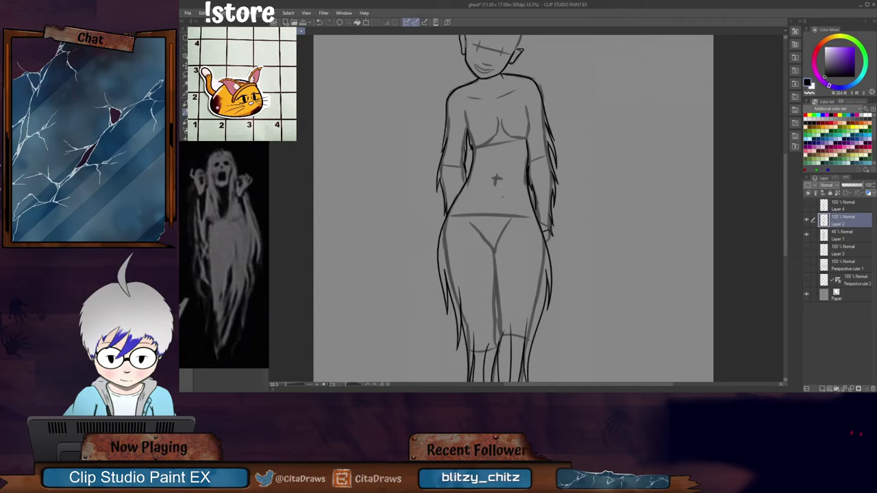
pyautogui.moveTo(505, 190); pyautogui.dragTo(498, 244)
pyautogui.hotkey('ctrl', 'z')
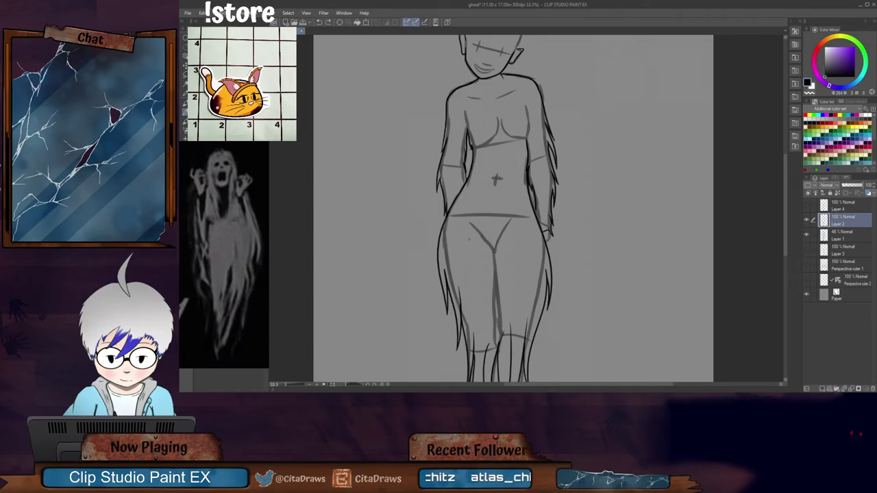
pyautogui.moveTo(494, 181); pyautogui.dragTo(472, 237)
pyautogui.moveTo(492, 209); pyautogui.dragTo(485, 234)
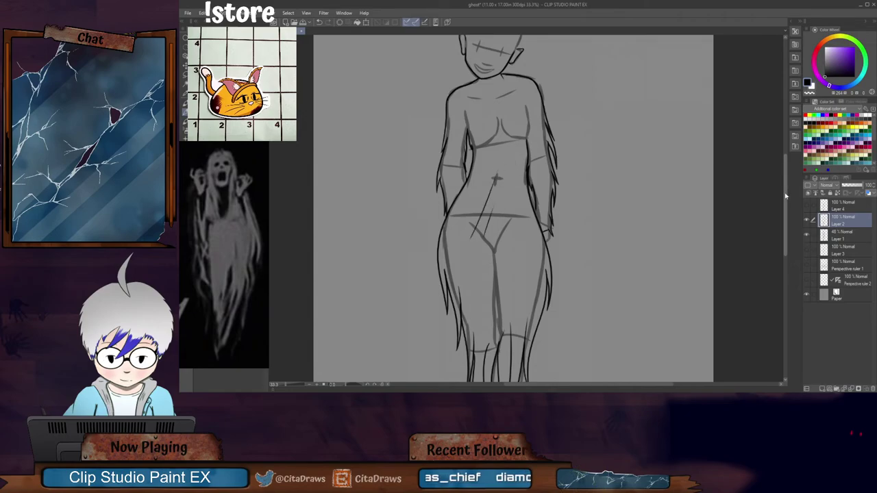
pyautogui.moveTo(786, 198); pyautogui.dragTo(788, 176)
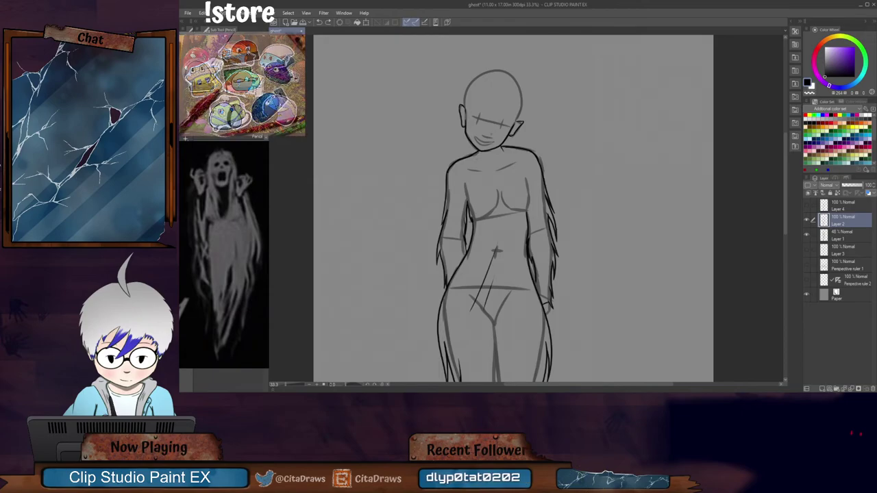
# Step: Draw a jagged, torn neckline hanging from both sides of the neck down over the upper chest
pyautogui.scroll(2, 479, 148)
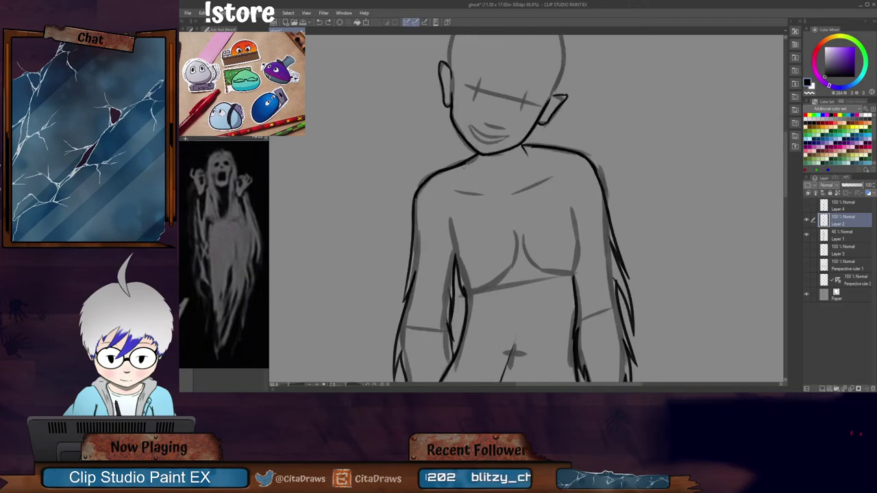
pyautogui.hotkey('ctrl', 'z')
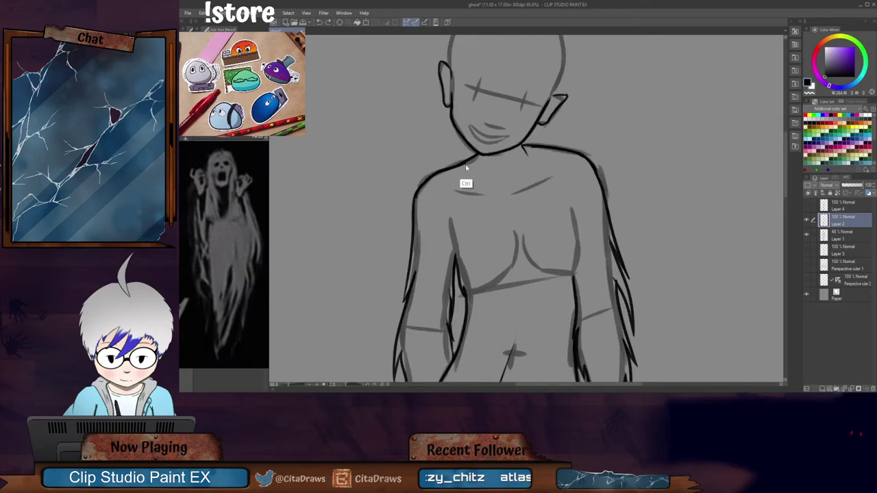
pyautogui.moveTo(464, 166)
pyautogui.mouseDown()
pyautogui.moveTo(497, 210)
pyautogui.moveTo(504, 238)
pyautogui.moveTo(507, 186)
pyautogui.moveTo(517, 234)
pyautogui.moveTo(517, 181)
pyautogui.moveTo(527, 231)
pyautogui.moveTo(519, 188)
pyautogui.moveTo(531, 224)
pyautogui.mouseUp()
pyautogui.hotkey('ctrl', 'z')
pyautogui.hotkey('ctrl', 'z')
pyautogui.hotkey('ctrl', 'z')
pyautogui.moveTo(518, 188)
pyautogui.mouseDown()
pyautogui.moveTo(527, 228)
pyautogui.moveTo(528, 176)
pyautogui.moveTo(546, 200)
pyautogui.mouseUp()
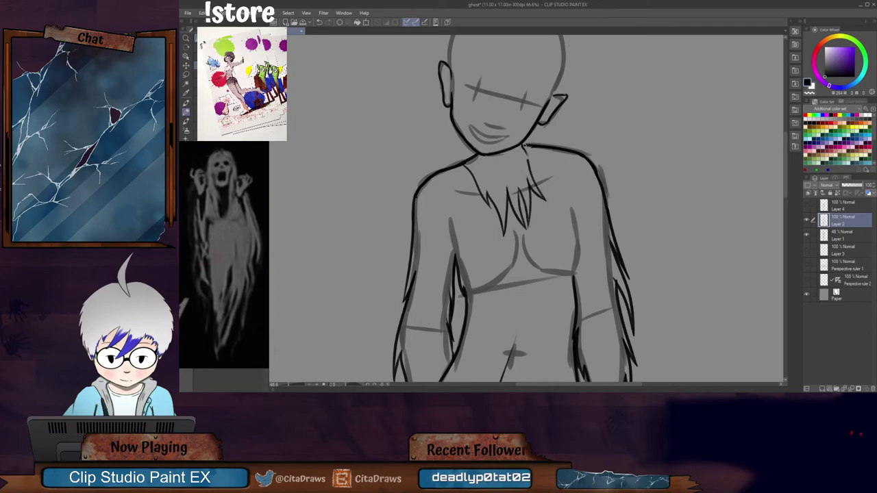
pyautogui.moveTo(521, 134); pyautogui.dragTo(446, 122)
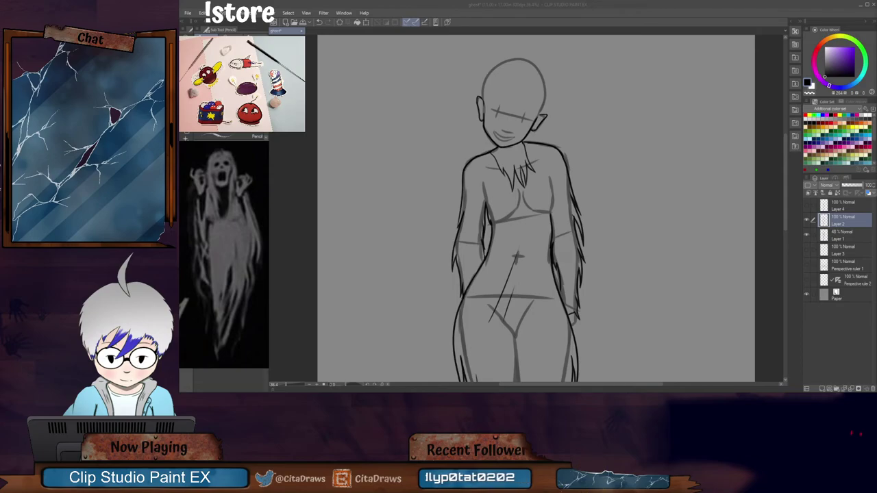
# Step: Add pointed tattered tufts sticking out along the tops and outer edges of both shoulders
pyautogui.moveTo(786, 190); pyautogui.dragTo(786, 194)
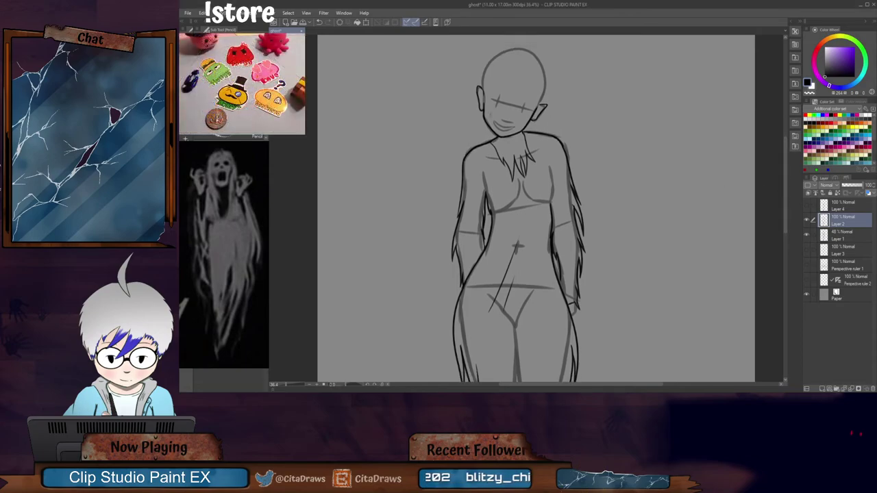
pyautogui.scroll(4, 518, 122)
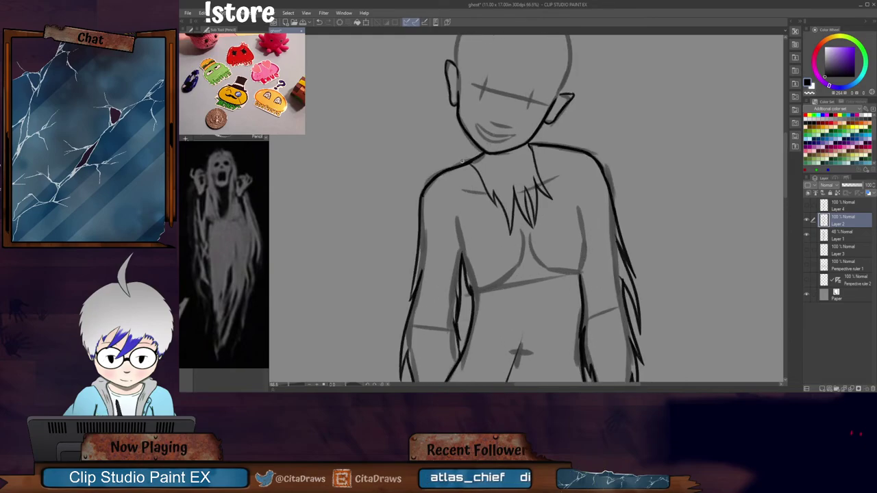
pyautogui.moveTo(442, 170); pyautogui.dragTo(405, 186)
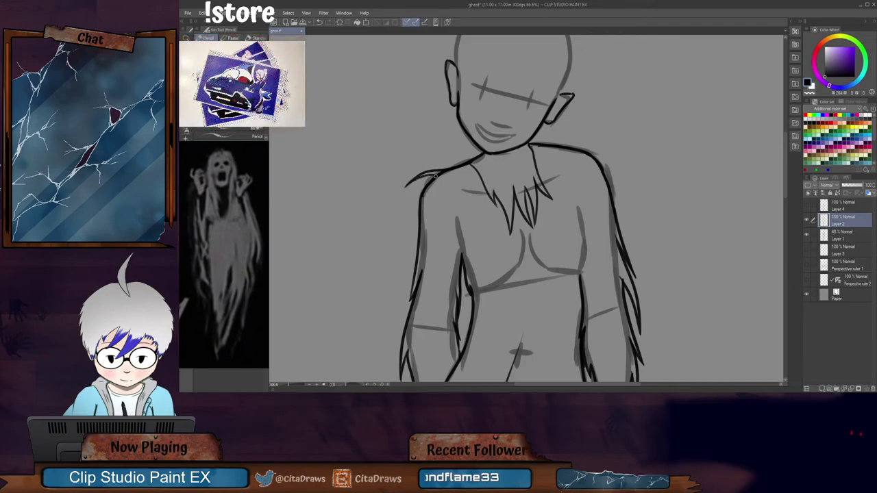
pyautogui.moveTo(426, 179)
pyautogui.mouseDown()
pyautogui.moveTo(404, 214)
pyautogui.moveTo(418, 200)
pyautogui.moveTo(404, 238)
pyautogui.mouseUp()
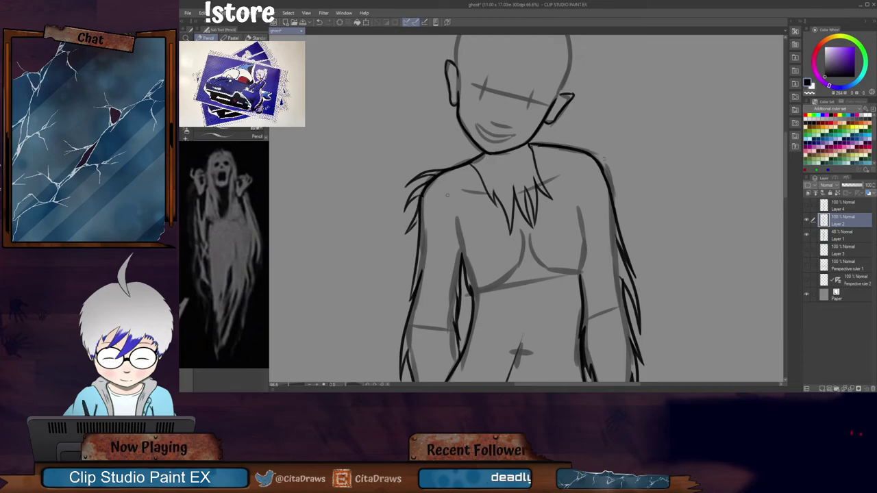
pyautogui.moveTo(553, 145)
pyautogui.mouseDown()
pyautogui.moveTo(595, 142)
pyautogui.moveTo(582, 146)
pyautogui.moveTo(626, 166)
pyautogui.mouseUp()
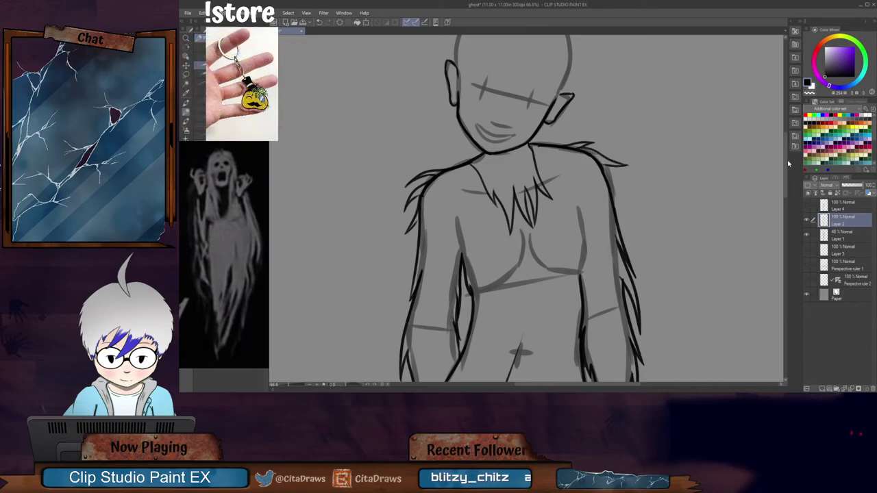
pyautogui.moveTo(620, 386); pyautogui.dragTo(639, 386)
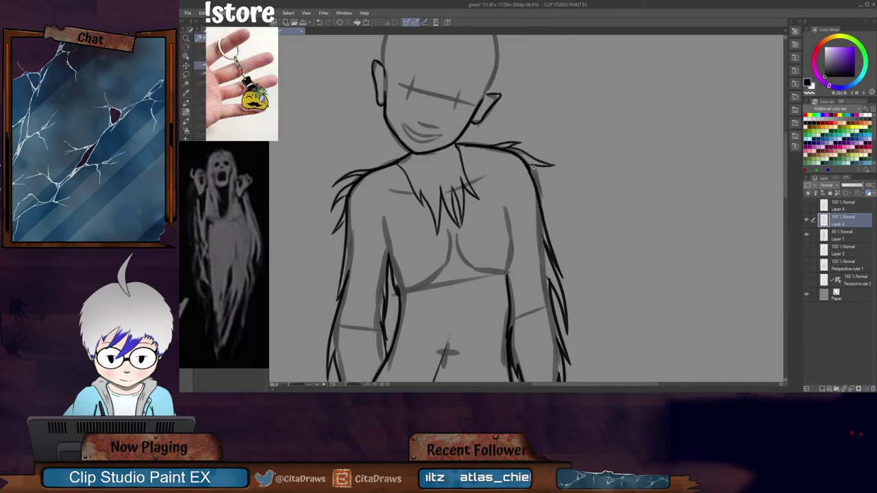
pyautogui.moveTo(536, 169); pyautogui.dragTo(559, 204)
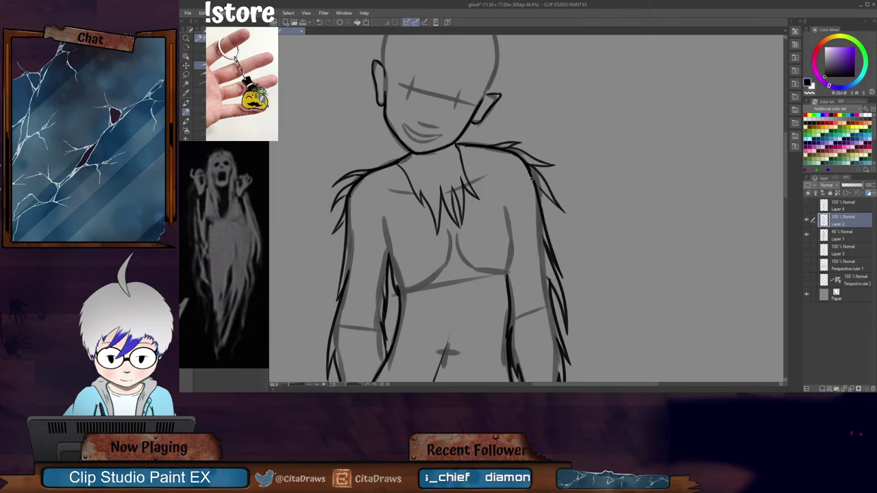
# Step: Examine the whole figure's line art by toggling the visibility of Layer 1, Layer 3 and Layer 4
pyautogui.scroll(-5, 531, 177)
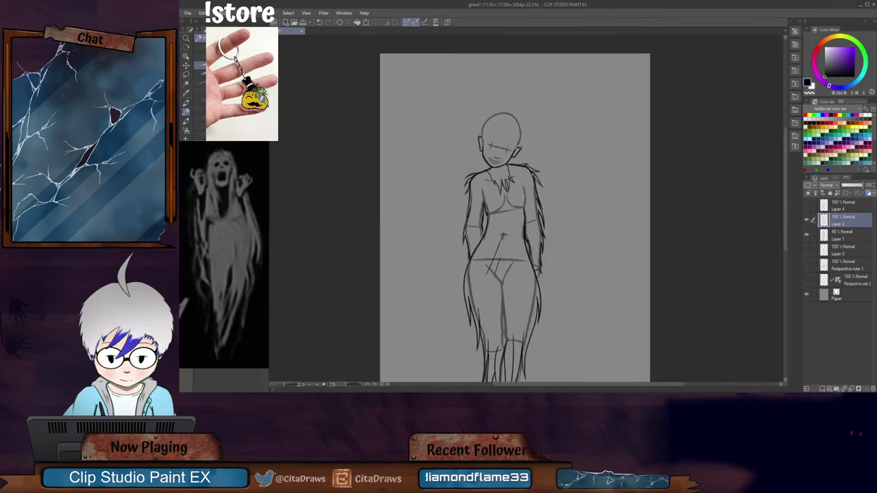
pyautogui.scroll(-2, 522, 226)
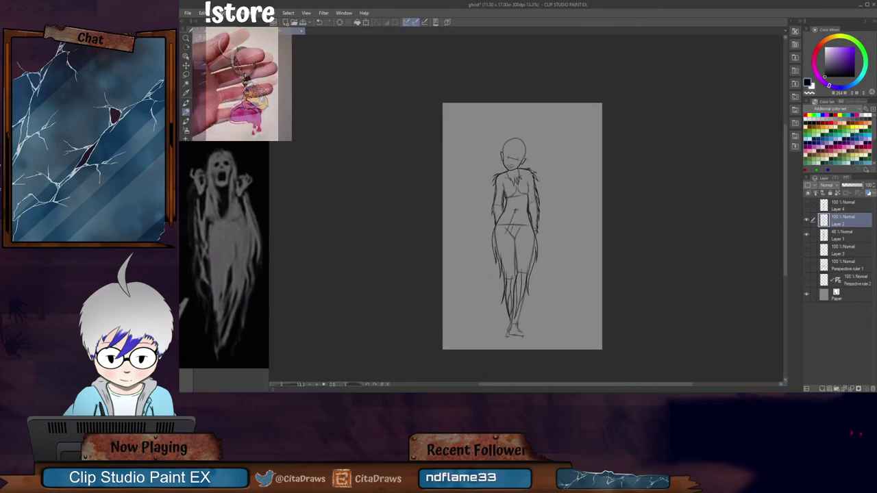
pyautogui.click(805, 236)
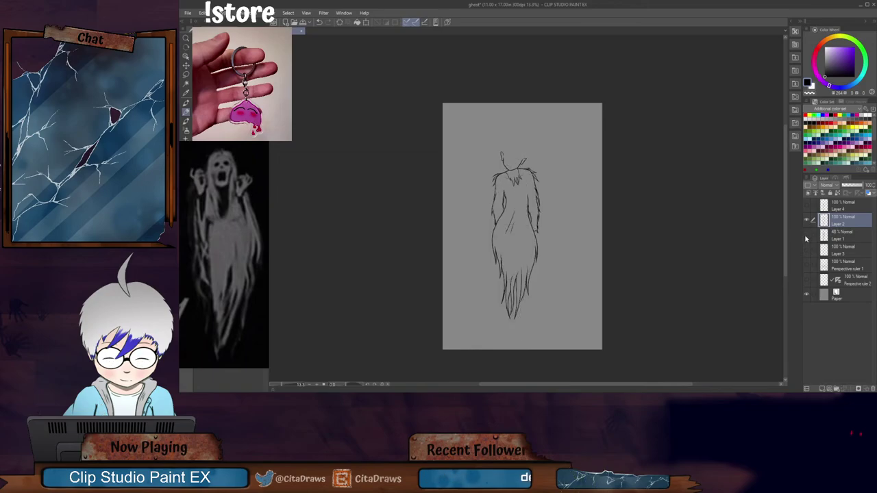
pyautogui.click(807, 237)
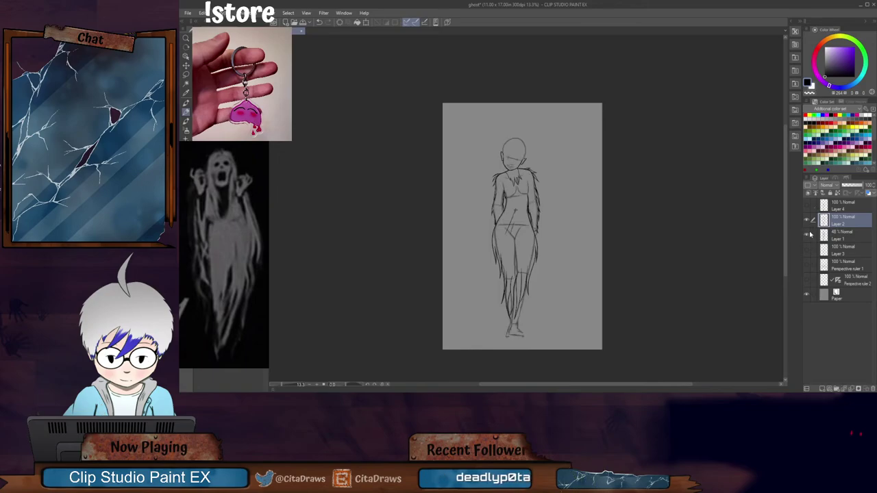
pyautogui.click(807, 252)
pyautogui.click(807, 252)
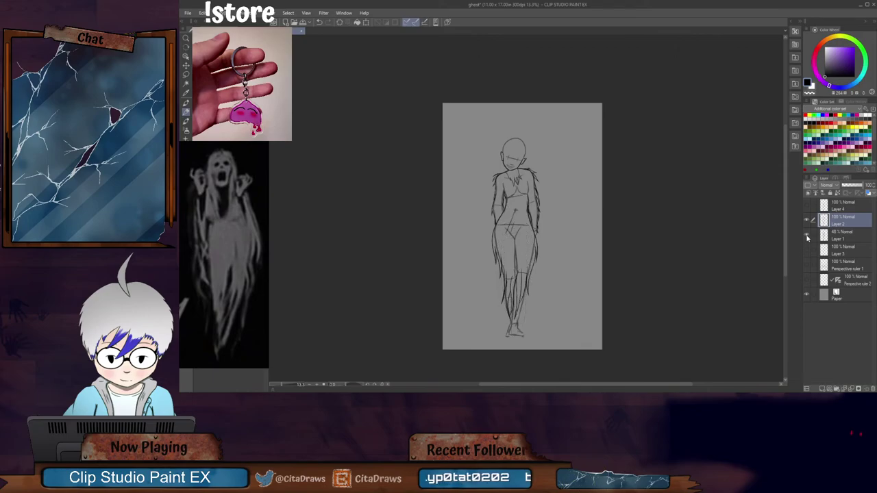
pyautogui.click(807, 207)
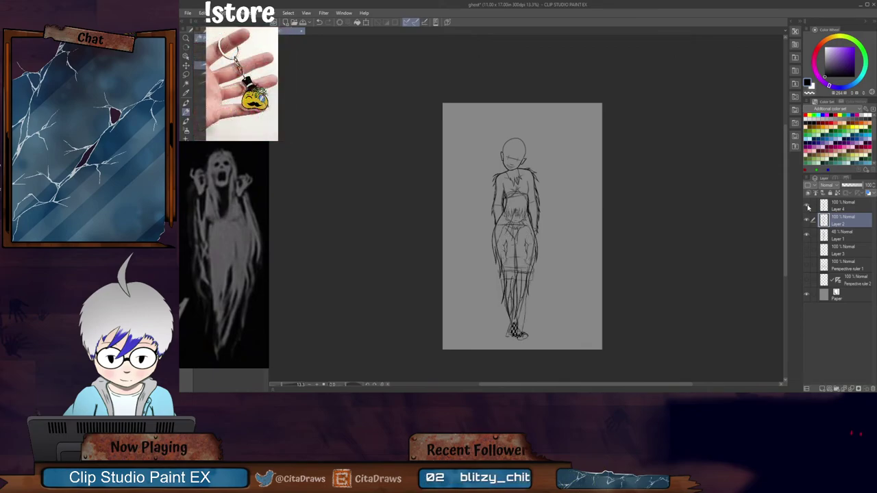
pyautogui.click(807, 207)
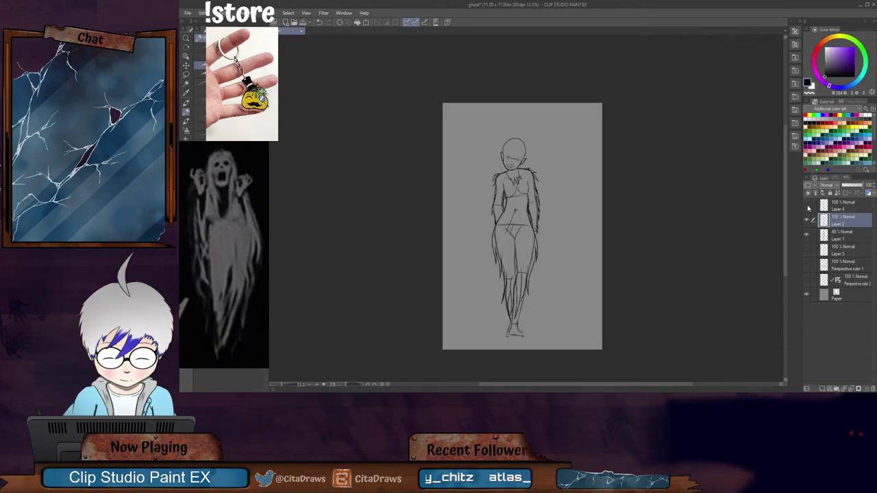
# Step: Sketch the front edge of a wide, tilted hat brim sweeping from beside the head across the face to the opposite shoulder
pyautogui.moveTo(785, 230); pyautogui.dragTo(785, 227)
pyautogui.scroll(6, 540, 151)
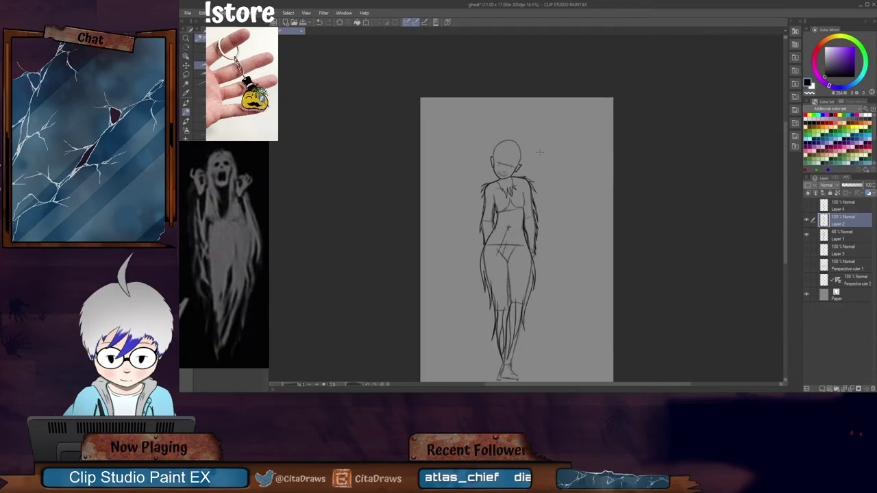
pyautogui.scroll(2, 499, 139)
pyautogui.scroll(-4, 498, 139)
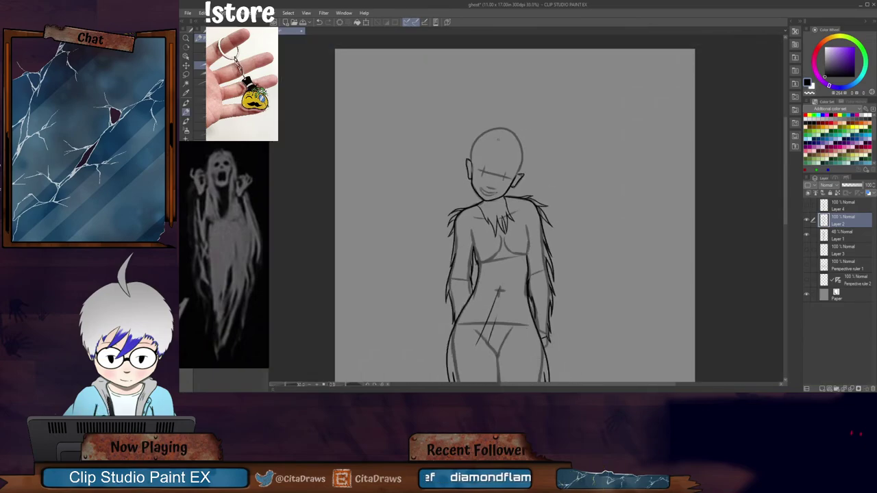
pyautogui.scroll(5, 498, 139)
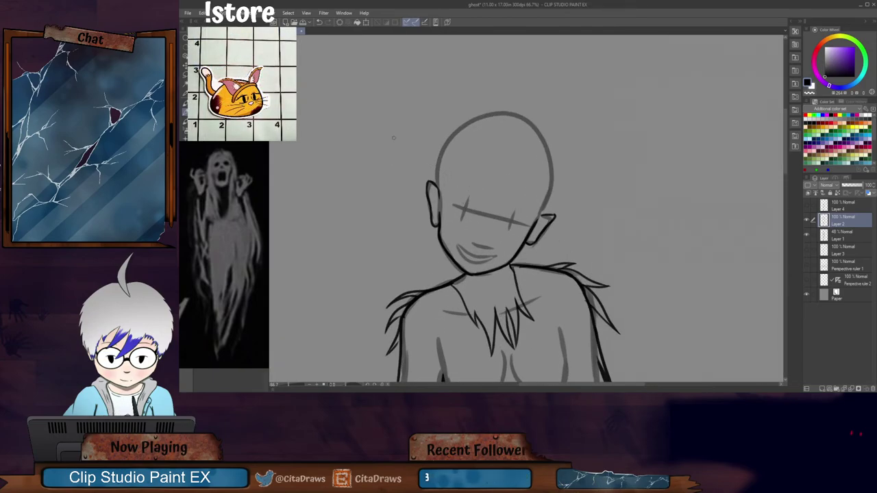
pyautogui.scroll(-3, 393, 137)
pyautogui.scroll(-1, 394, 138)
pyautogui.moveTo(388, 150); pyautogui.dragTo(406, 164)
pyautogui.hotkey('ctrl', 'z')
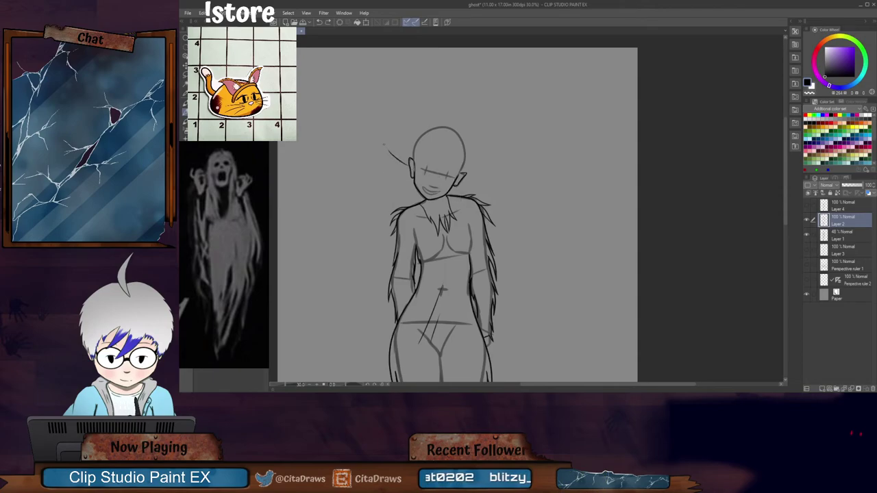
pyautogui.moveTo(382, 142); pyautogui.dragTo(411, 165)
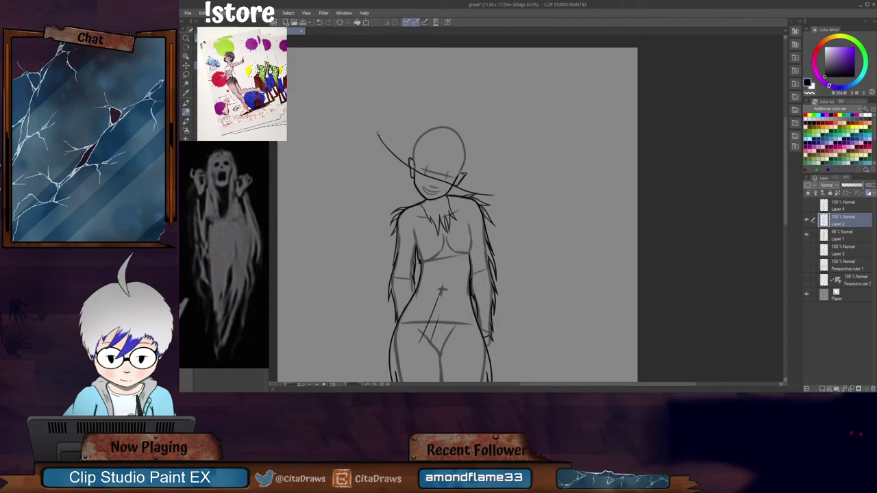
# Step: Curve both ends of the hat brim back toward the head and draw the rounded crown with its base line
pyautogui.moveTo(403, 135); pyautogui.dragTo(406, 136)
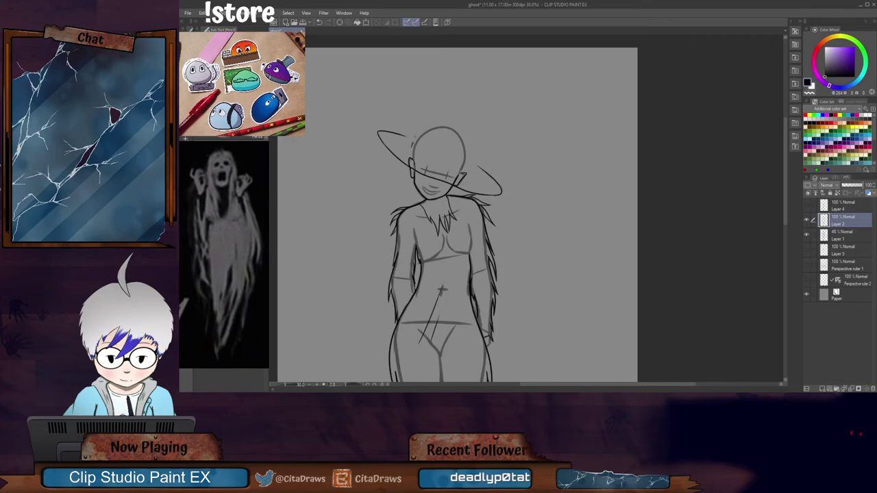
pyautogui.moveTo(421, 126); pyautogui.dragTo(415, 140)
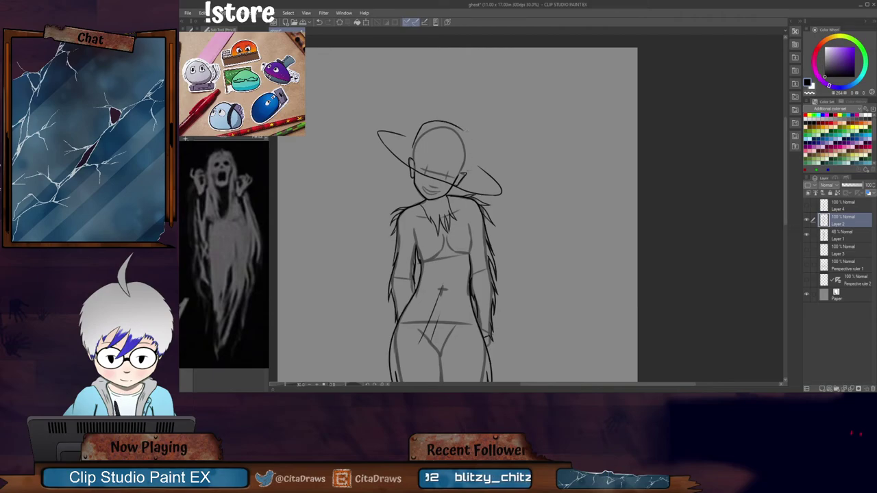
pyautogui.moveTo(468, 130); pyautogui.dragTo(469, 169)
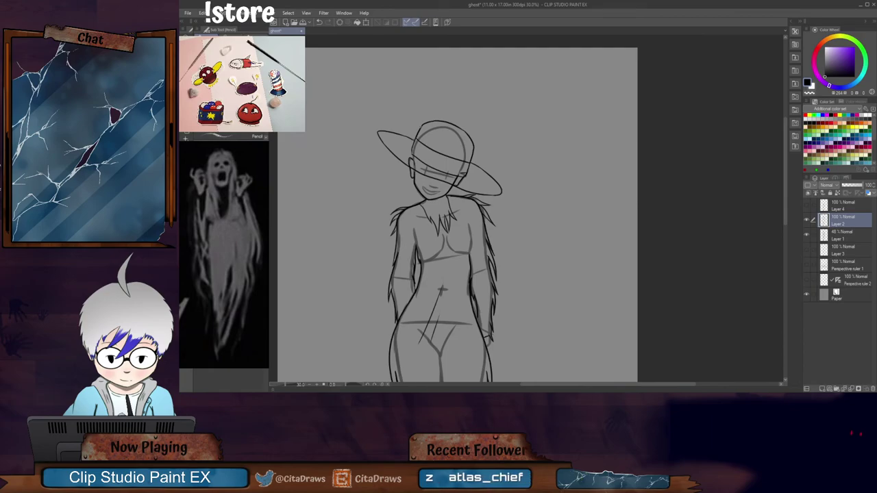
# Step: Add crease lines to the hat's band and crown, and check the line art with the Layer 1 sketch hidden
pyautogui.scroll(3, 457, 165)
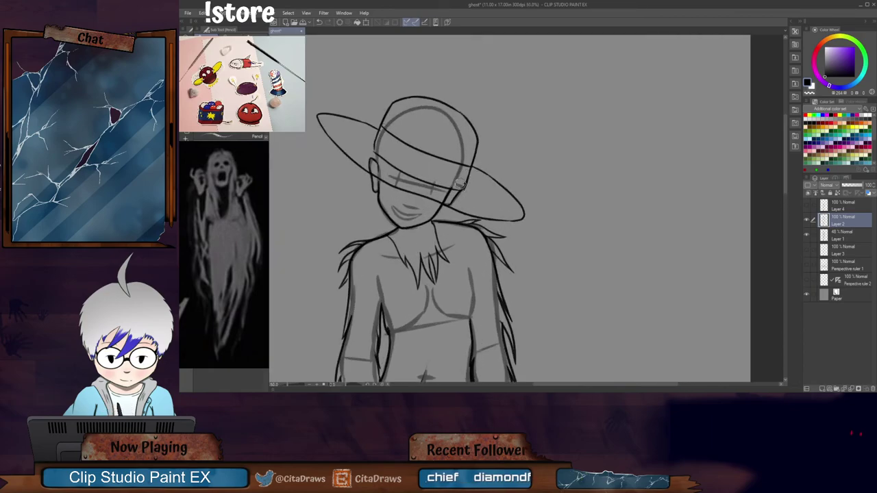
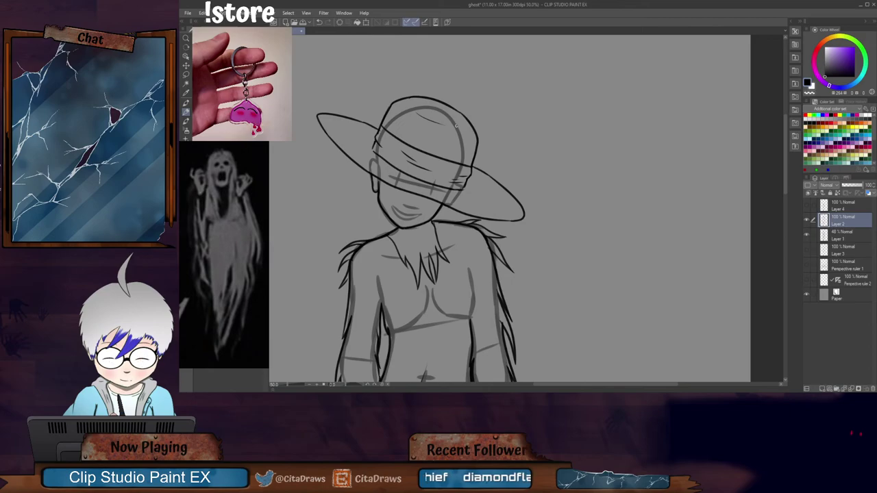
pyautogui.scroll(-5, 456, 126)
pyautogui.click(807, 237)
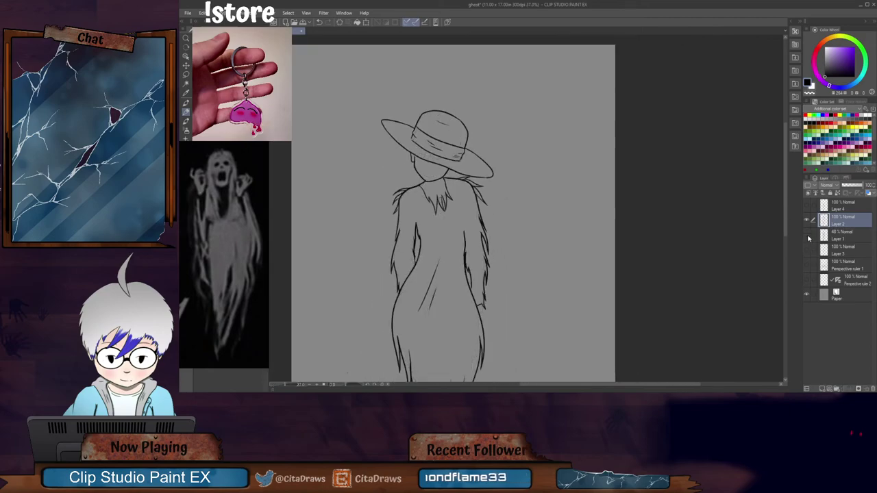
pyautogui.click(807, 236)
# Step: Draw a wide curved grin on the lower face beneath the hat brim, checking it with Layer 1 hidden
pyautogui.scroll(5, 434, 163)
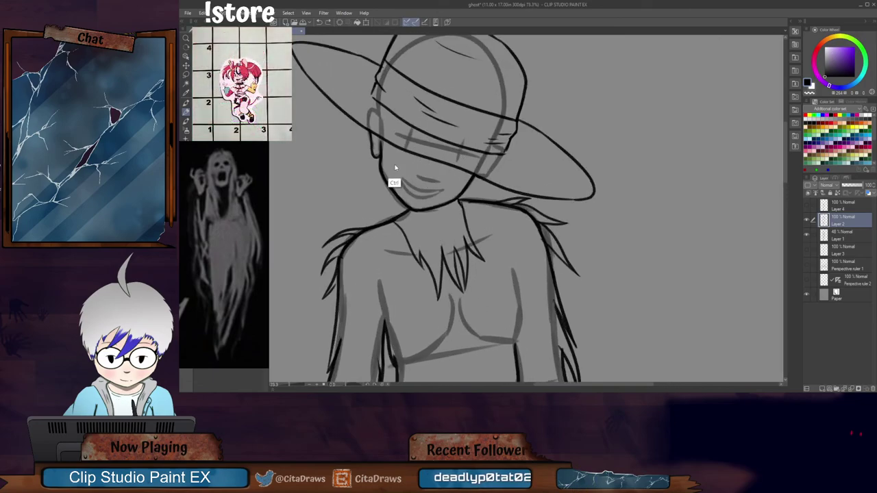
pyautogui.hotkey('ctrl', 'z')
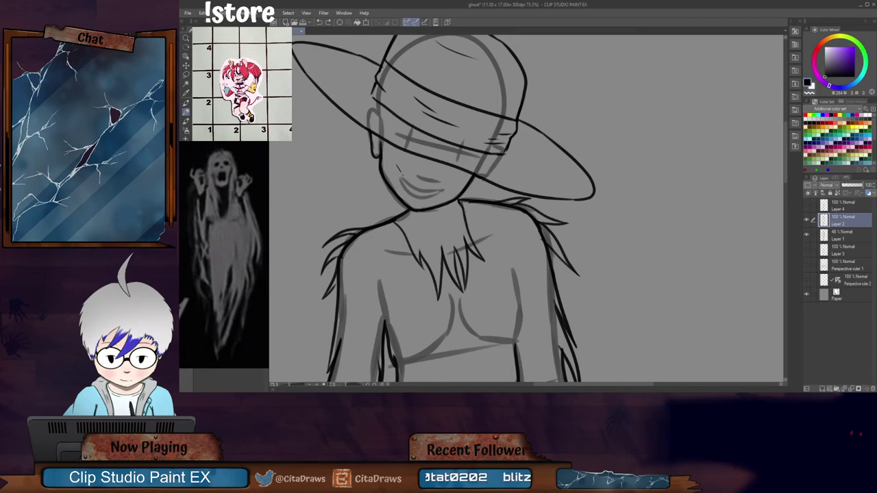
pyautogui.moveTo(423, 191); pyautogui.dragTo(440, 190)
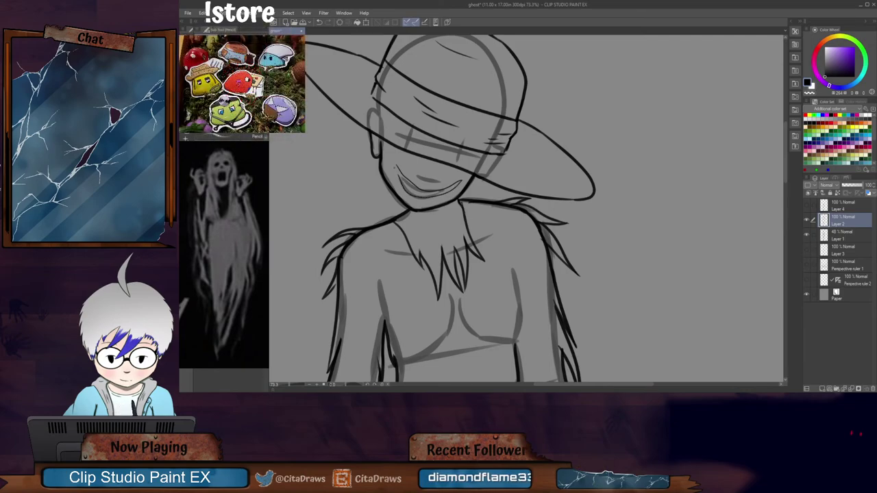
pyautogui.click(808, 236)
pyautogui.click(808, 236)
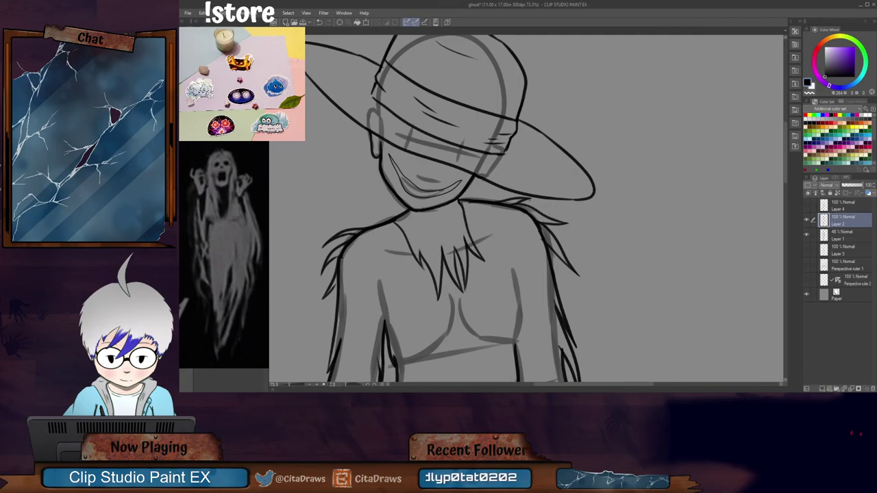
# Step: Hide the body sketch on Layer 1 and show the child figure on Layer 4 together with the ghost
pyautogui.scroll(-6, 529, 201)
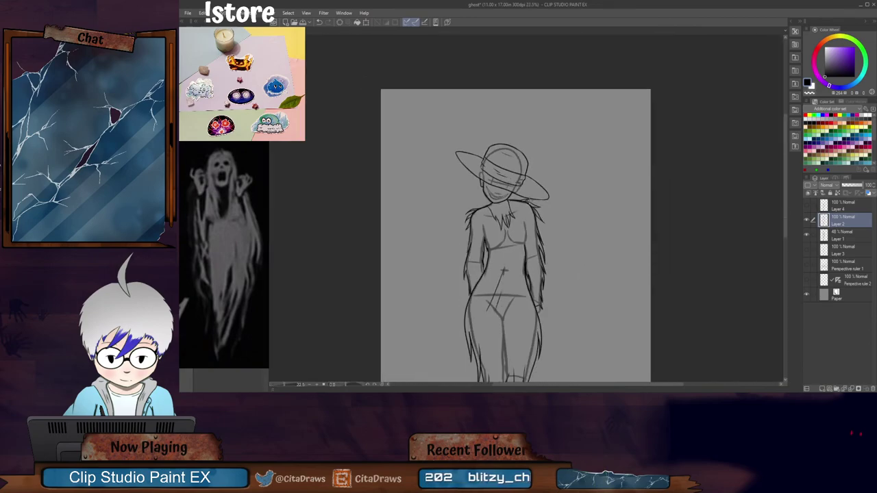
pyautogui.moveTo(786, 226); pyautogui.dragTo(785, 244)
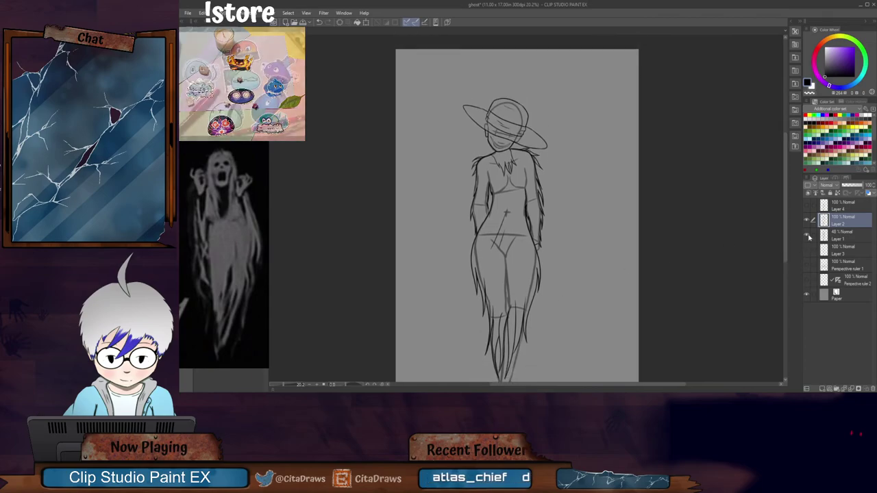
pyautogui.click(807, 236)
pyautogui.moveTo(586, 385); pyautogui.dragTo(602, 385)
pyautogui.scroll(-2, 592, 370)
pyautogui.scroll(2, 590, 370)
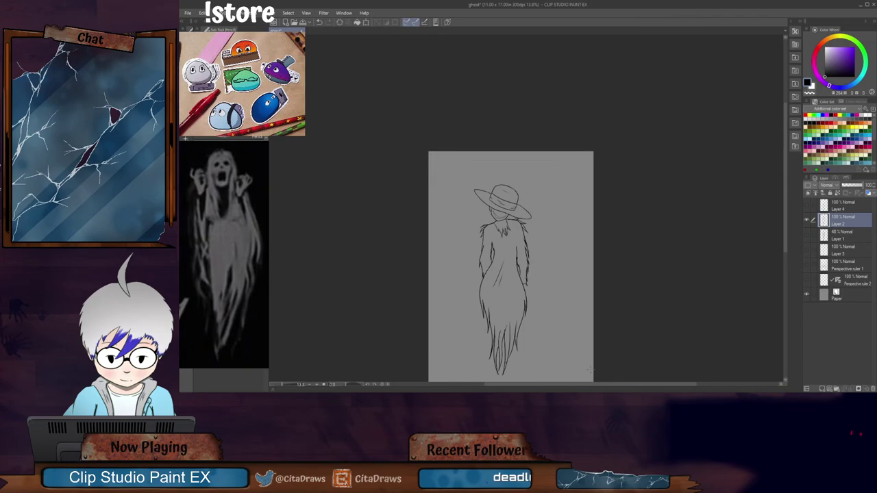
pyautogui.click(806, 206)
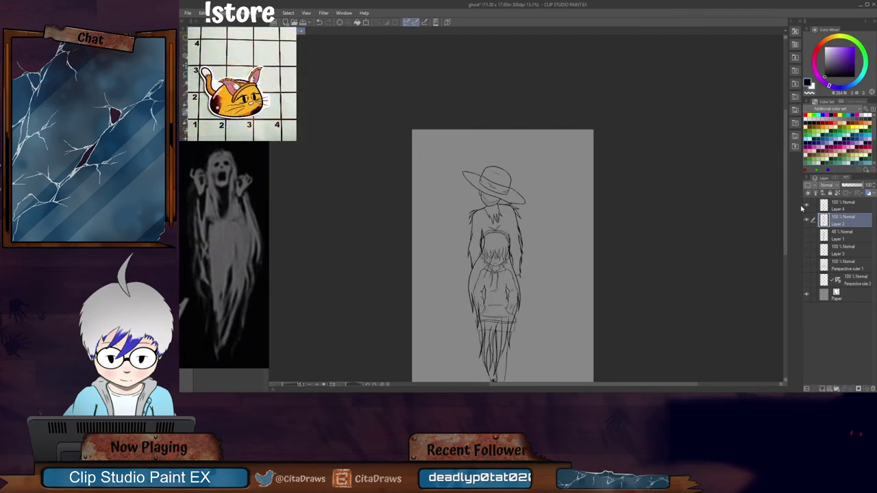
pyautogui.moveTo(785, 218); pyautogui.dragTo(786, 239)
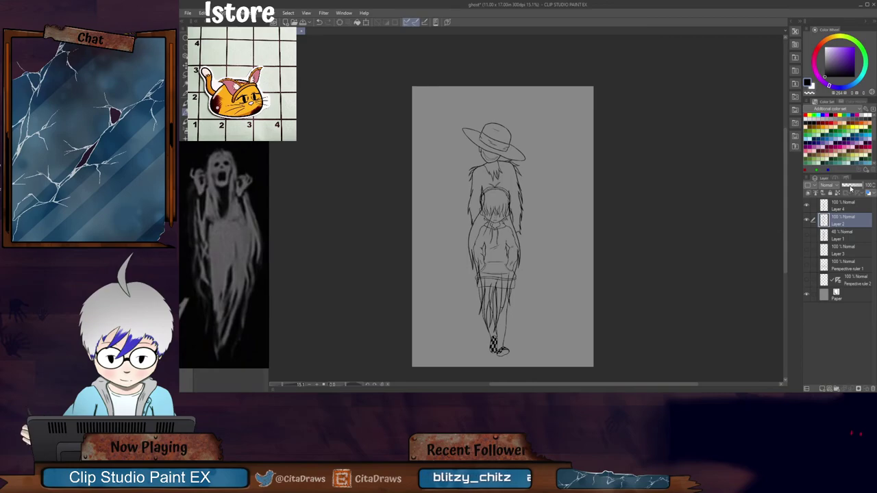
# Step: Lower the opacity of the ghost's Layer 2 to 45% and compare the drawing with and without it
pyautogui.moveTo(851, 189); pyautogui.dragTo(848, 189)
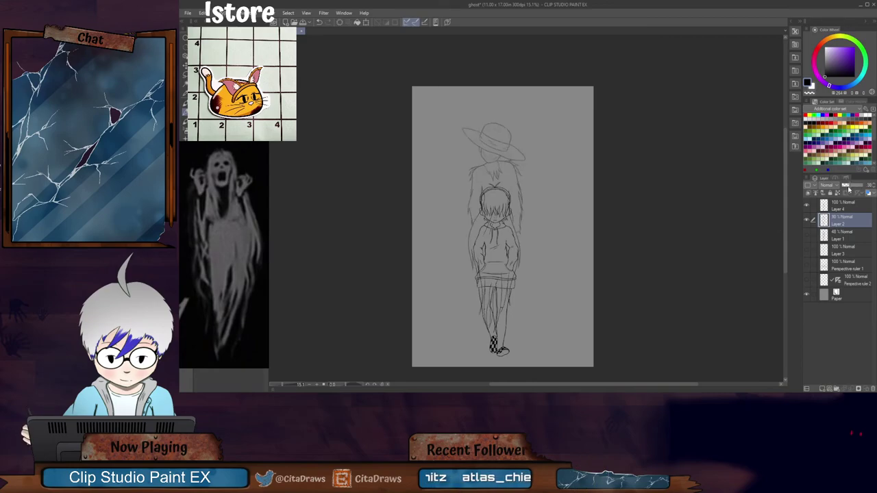
pyautogui.click(852, 188)
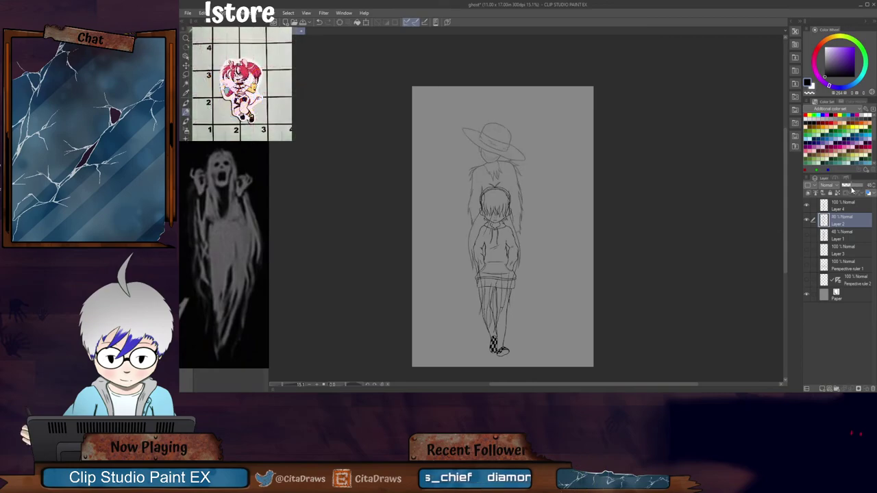
pyautogui.click(806, 221)
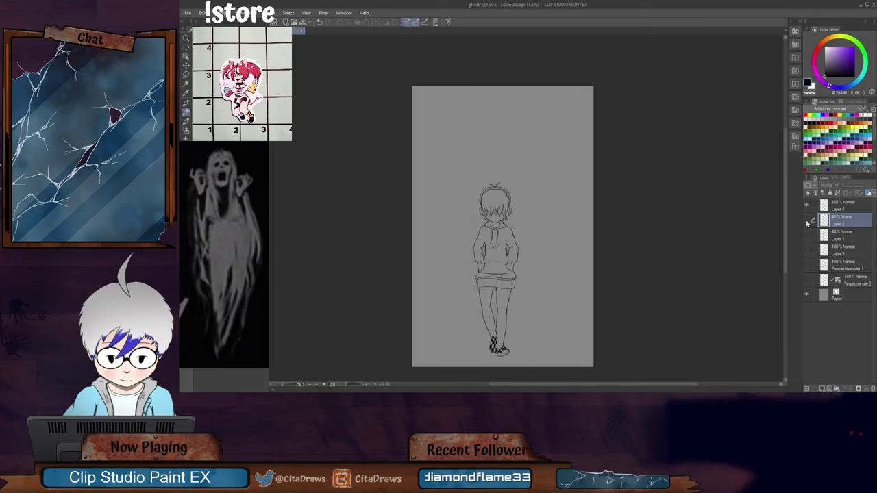
pyautogui.click(807, 221)
# Step: Start a free transformation of the ghost on Layer 2 and stretch its top upward to make it taller
pyautogui.hotkey('ctrl', 't')
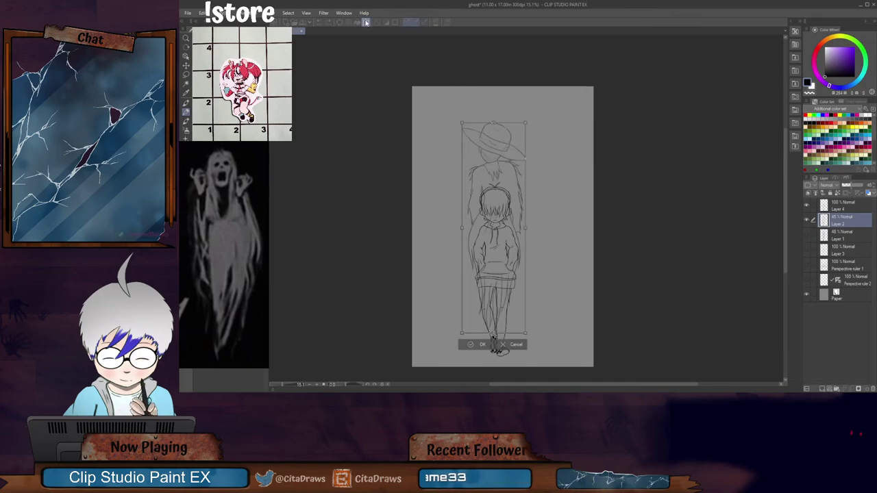
pyautogui.click(201, 13)
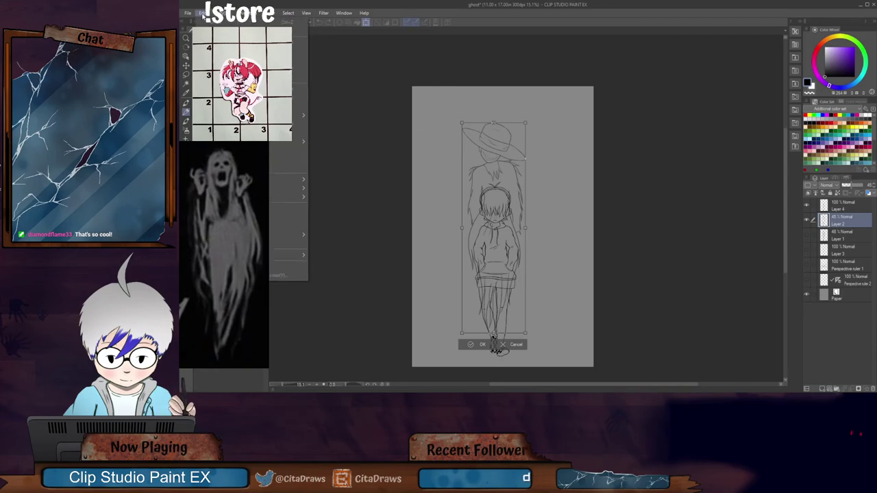
pyautogui.moveTo(289, 197)
pyautogui.click(352, 227)
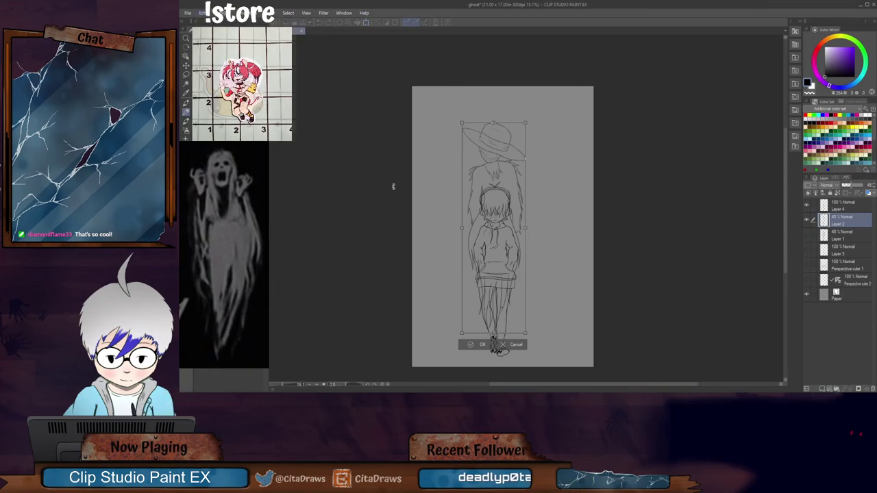
pyautogui.moveTo(495, 115)
pyautogui.mouseDown()
pyautogui.moveTo(495, 97)
pyautogui.moveTo(557, 97)
pyautogui.moveTo(537, 98)
pyautogui.mouseUp()
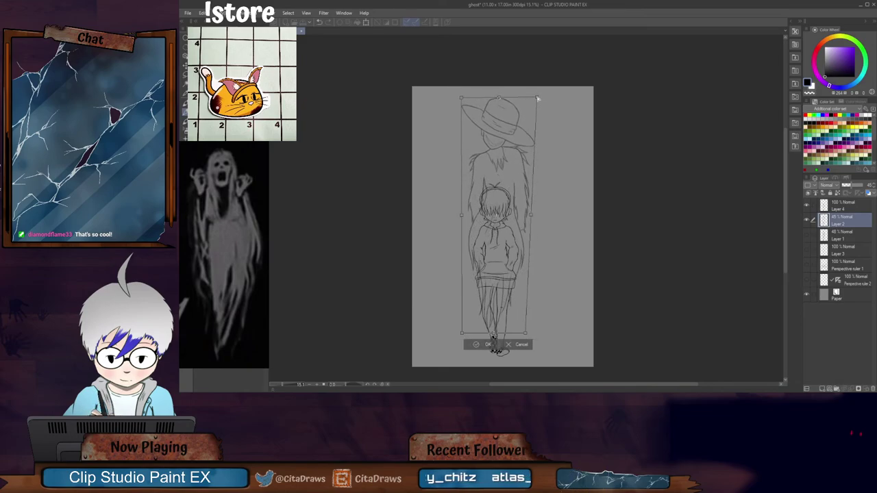
pyautogui.moveTo(462, 98); pyautogui.dragTo(448, 97)
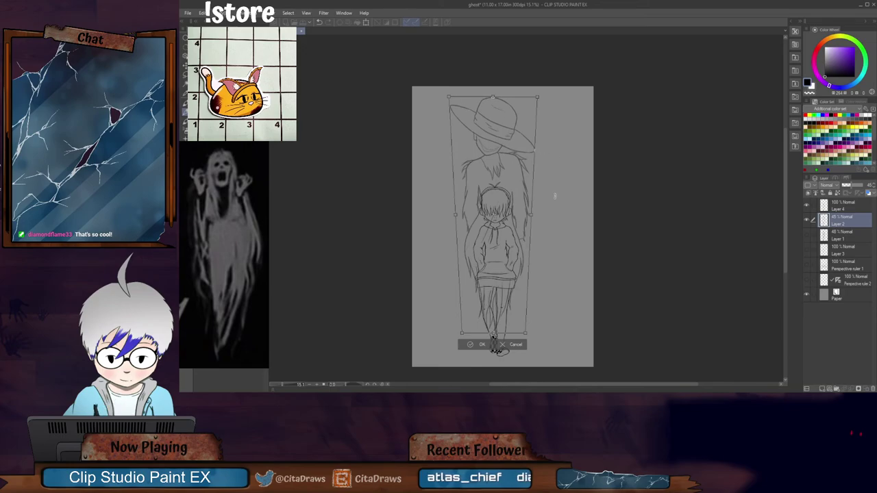
pyautogui.moveTo(522, 161); pyautogui.dragTo(526, 161)
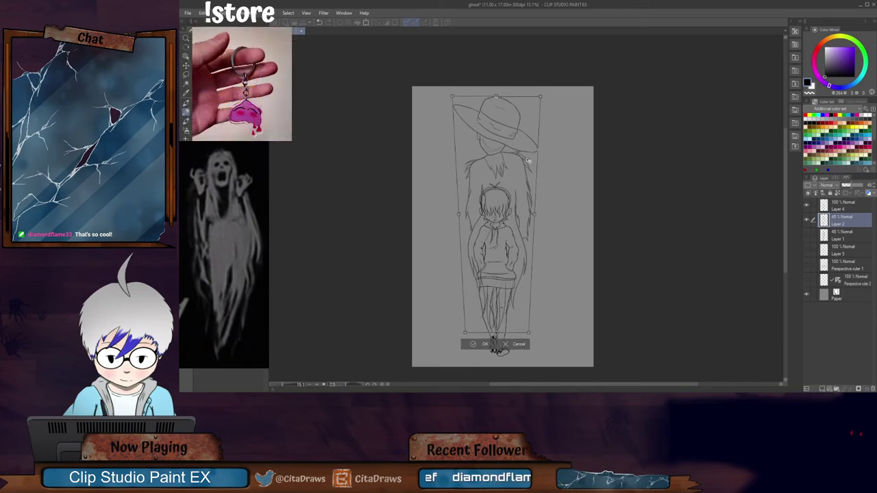
pyautogui.hotkey('ctrl', 'z')
pyautogui.hotkey('ctrl', 'z')
pyautogui.hotkey('ctrl', 'z')
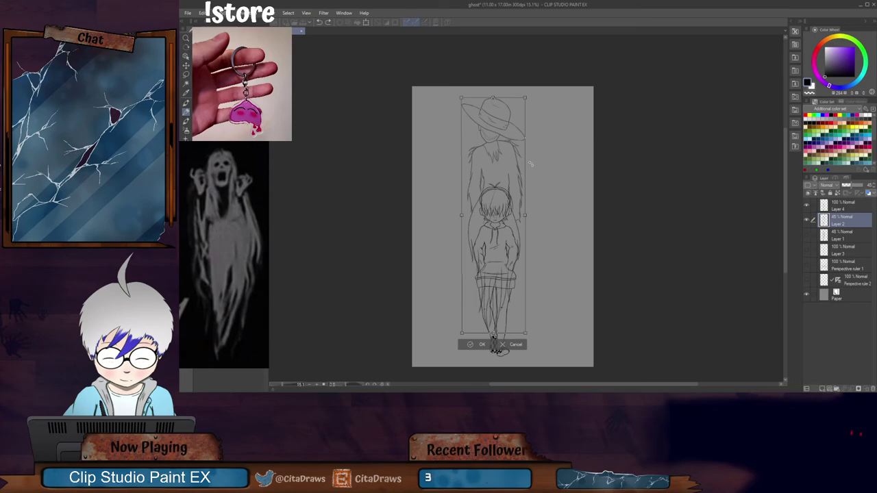
# Step: Stretch the ghost slightly higher toward the page's upper edge and apply the transformation
pyautogui.moveTo(493, 98); pyautogui.dragTo(494, 94)
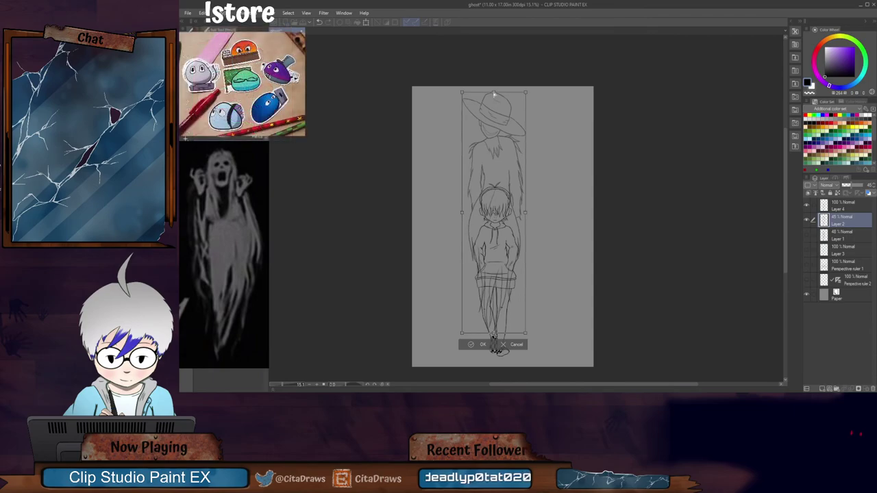
pyautogui.click(482, 345)
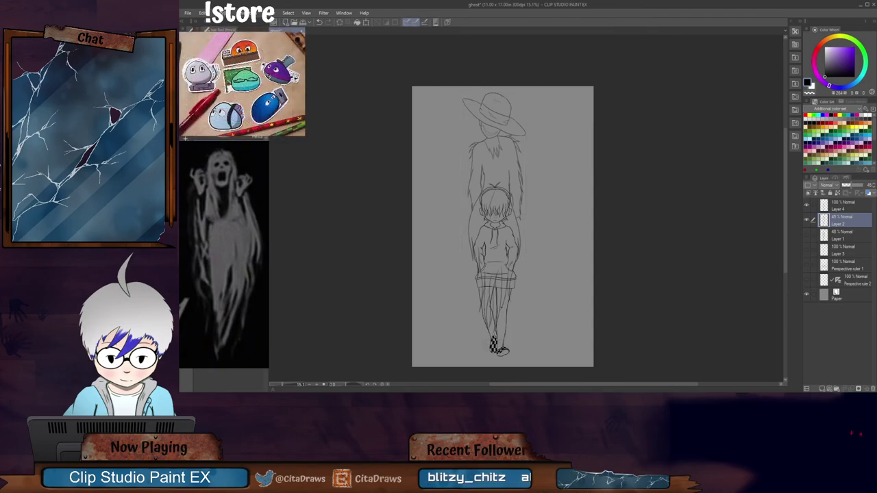
# Step: Move the ghost down behind the child figure and scale it down proportionally
pyautogui.click(366, 22)
pyautogui.moveTo(520, 158); pyautogui.dragTo(522, 192)
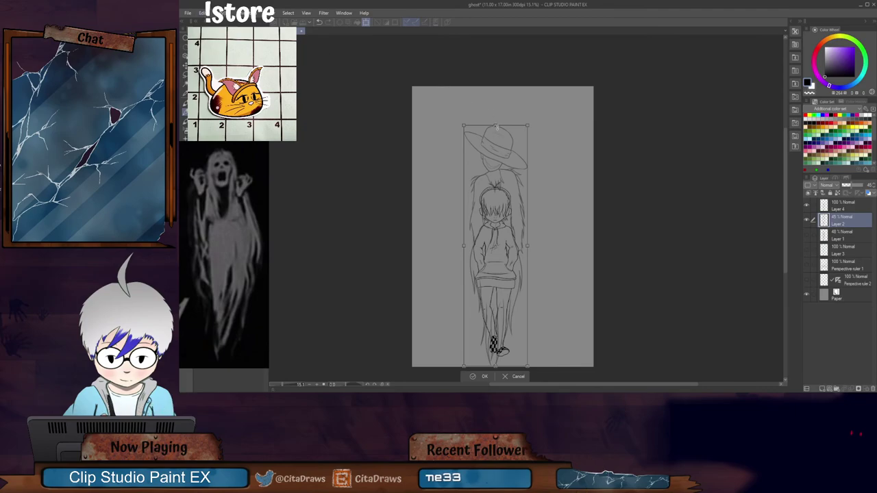
pyautogui.moveTo(496, 127); pyautogui.dragTo(501, 163)
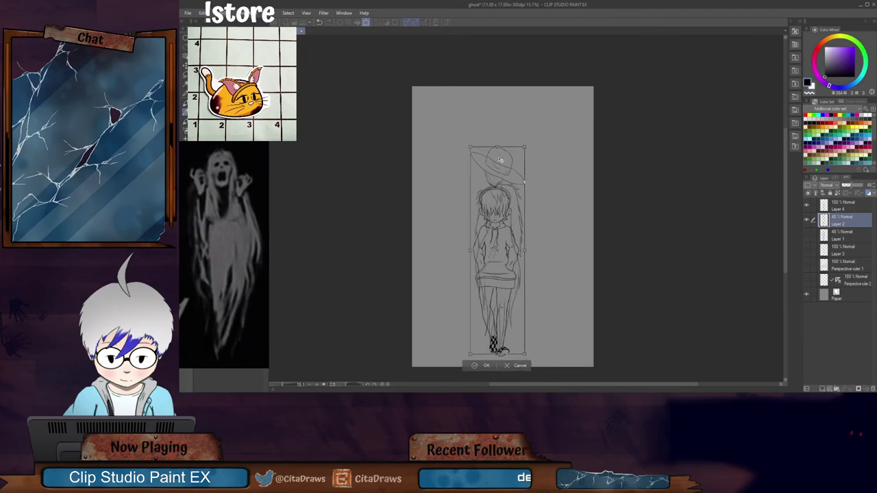
# Step: Stretch the ghost upward until the hat nears the page's upper edge, and widen it slightly on both sides
pyautogui.click(203, 12)
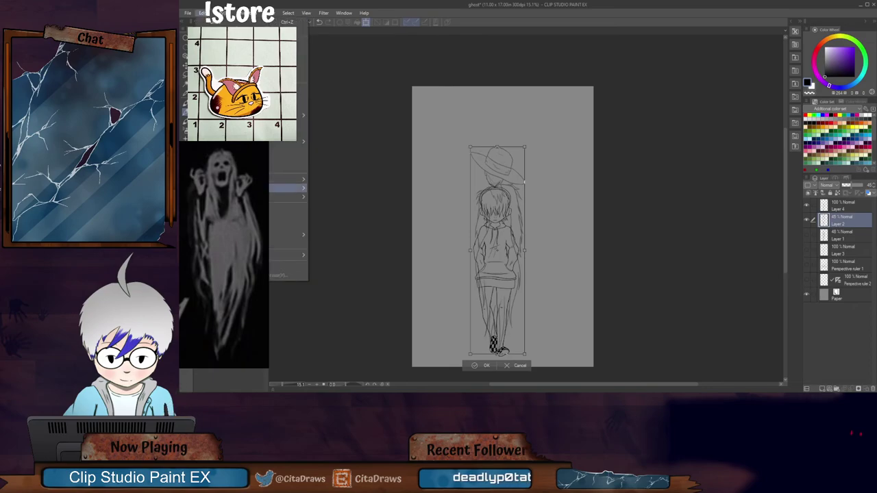
pyautogui.moveTo(287, 197)
pyautogui.click(347, 228)
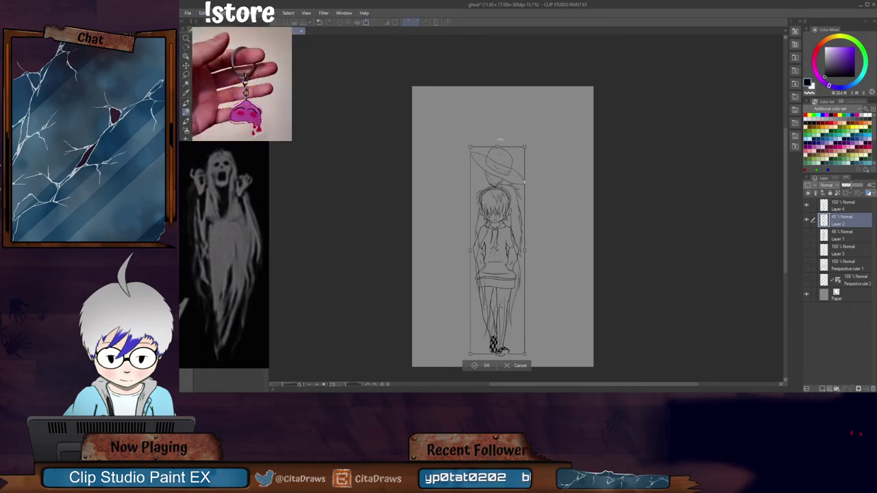
pyautogui.moveTo(498, 147); pyautogui.dragTo(498, 96)
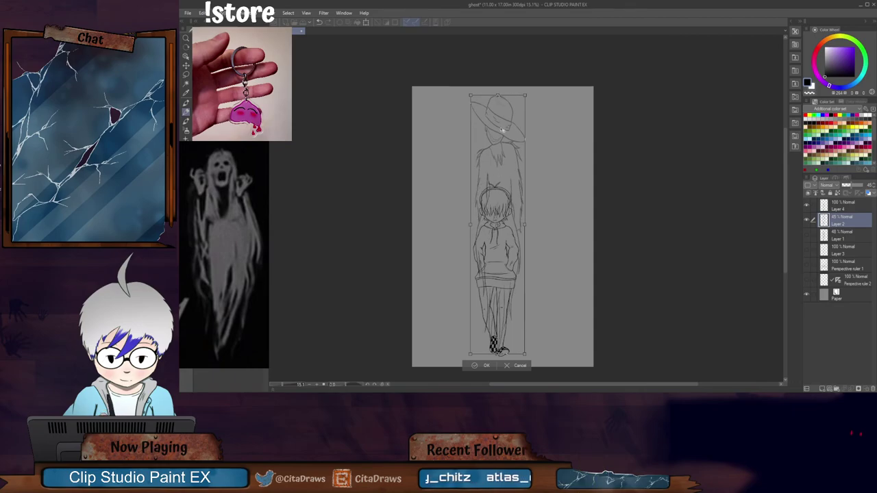
pyautogui.moveTo(470, 226); pyautogui.dragTo(469, 224)
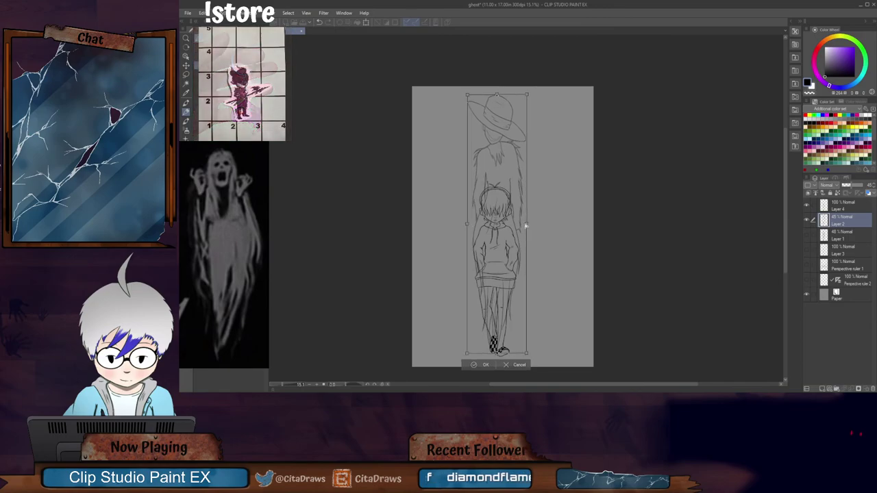
pyautogui.moveTo(525, 225); pyautogui.dragTo(528, 225)
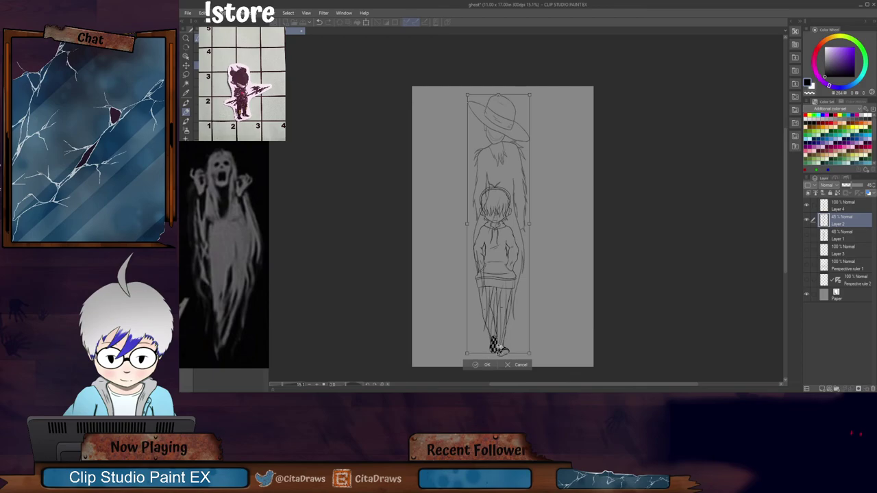
# Step: Nudge the ghost up slightly, apply the transformation, and check the figures against the lines on Perspective ruler 1
pyautogui.moveTo(500, 348); pyautogui.dragTo(499, 345)
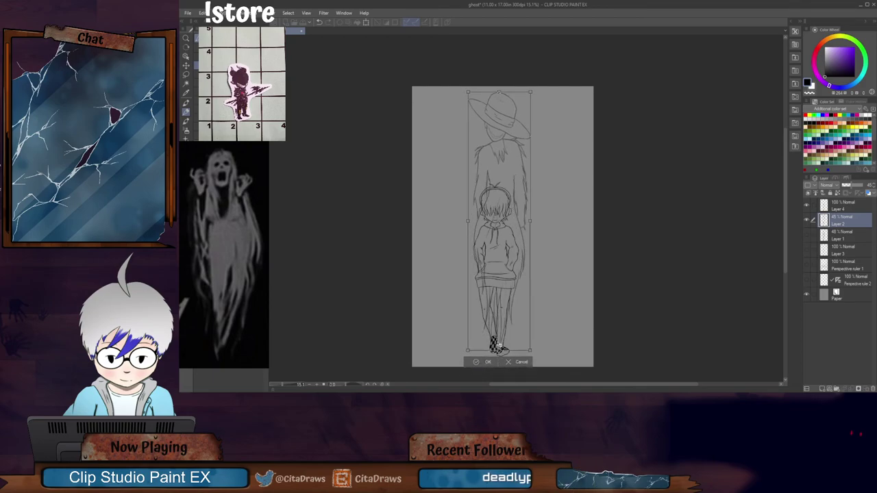
pyautogui.click(482, 363)
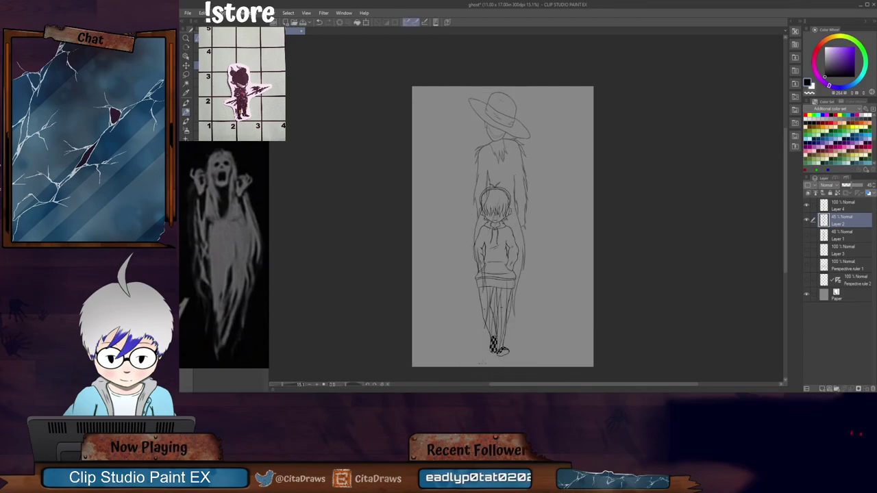
pyautogui.click(807, 265)
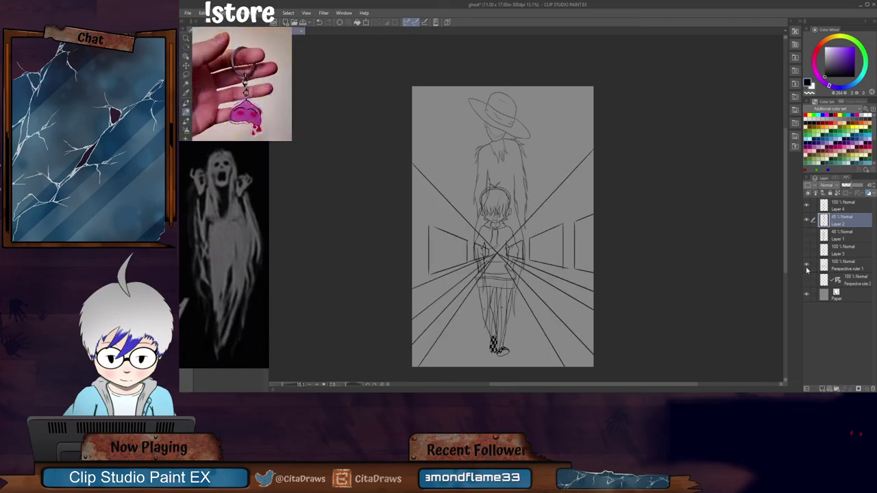
pyautogui.click(807, 267)
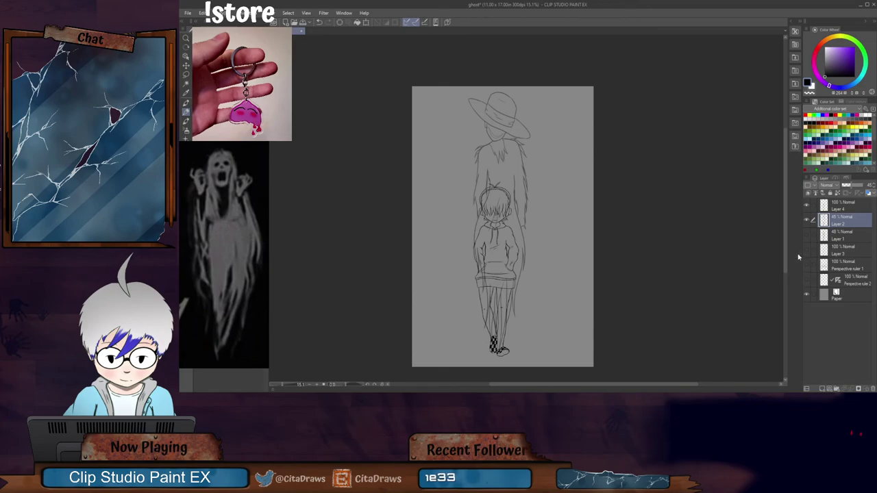
# Step: Raise the ghost layer's opacity to 100% and hide the child figure's layer, Layer 4
pyautogui.click(855, 187)
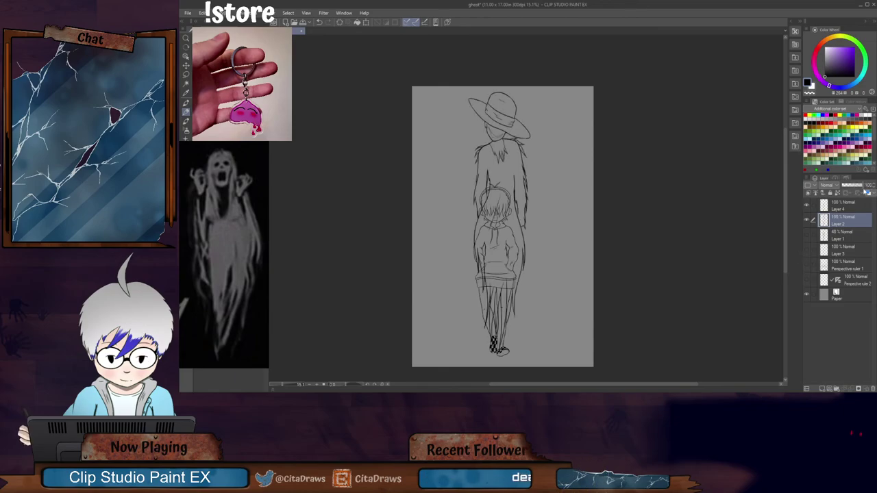
pyautogui.click(807, 205)
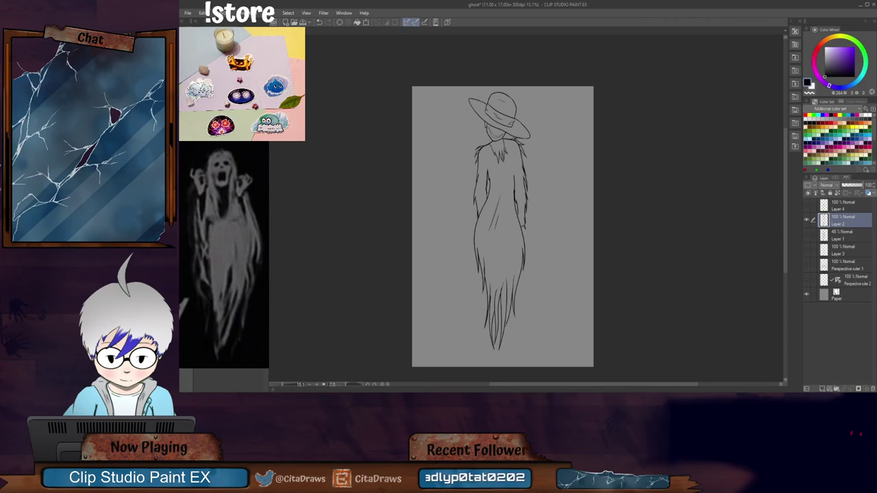
# Step: Switch to the web browser and view the CitaDraws Etsy shop and the photos in the Hyde art print listing
pyautogui.hotkey('alt', 'Tab')
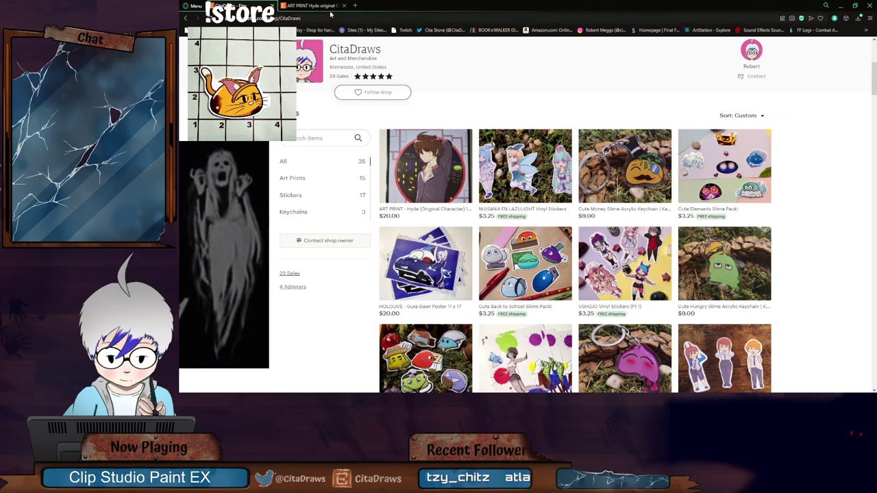
pyautogui.scroll(-1, 574, 153)
pyautogui.scroll(3, 573, 154)
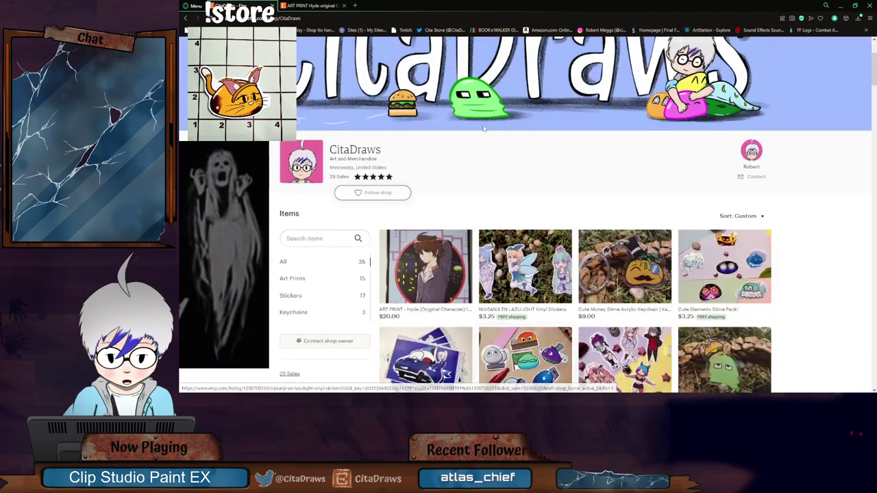
pyautogui.click(334, 6)
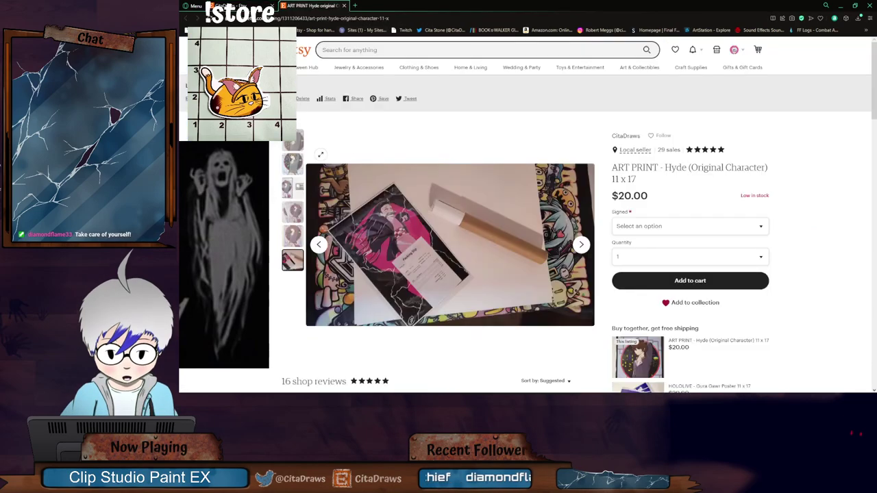
pyautogui.click(294, 146)
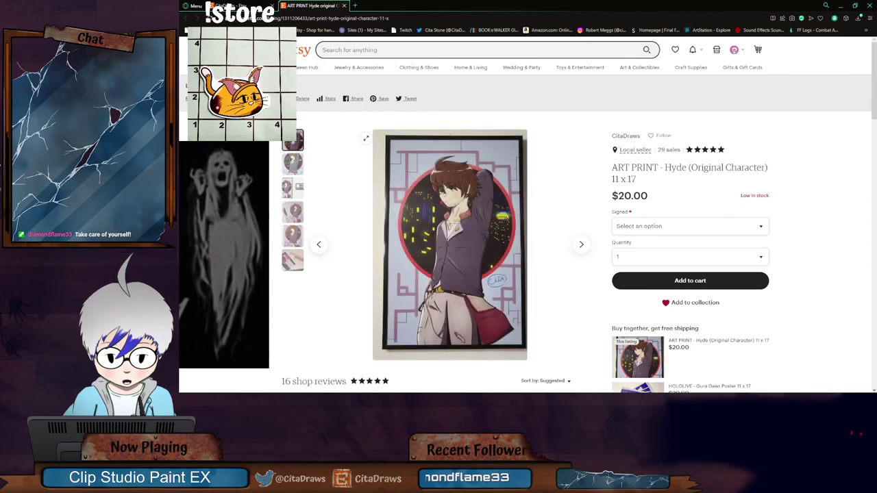
pyautogui.click(292, 212)
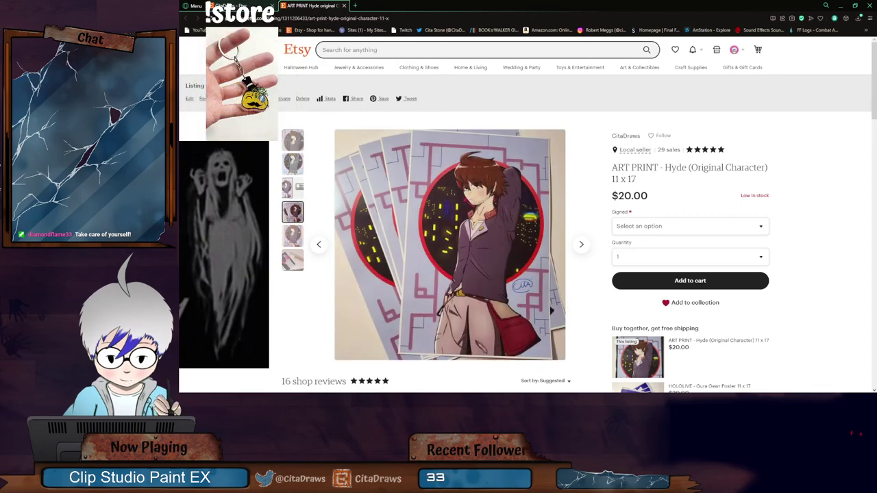
# Step: Return to the CitaDraws shop page and look through its full range of stickers, keychains and art prints
pyautogui.click(240, 6)
pyautogui.scroll(-3, 440, 145)
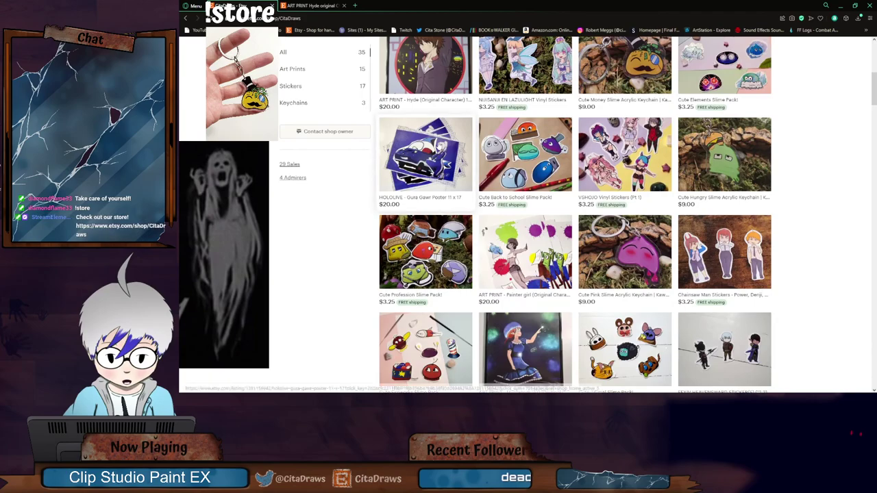
pyautogui.scroll(3, 439, 140)
pyautogui.scroll(-7, 439, 140)
pyautogui.scroll(-6, 439, 141)
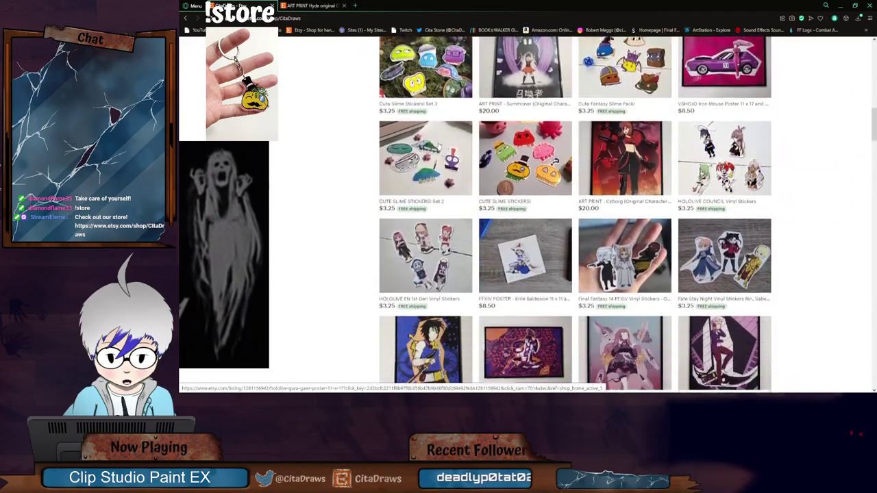
pyautogui.scroll(5, 439, 146)
pyautogui.scroll(2, 438, 146)
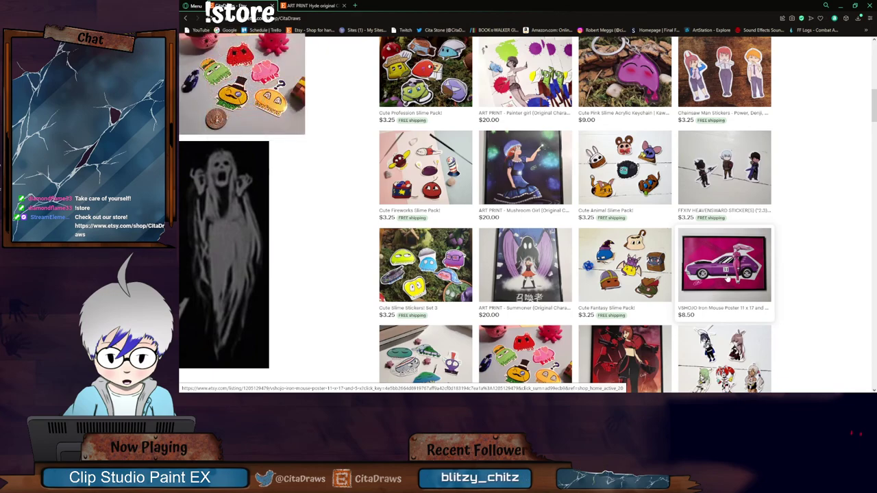
pyautogui.scroll(-1, 723, 271)
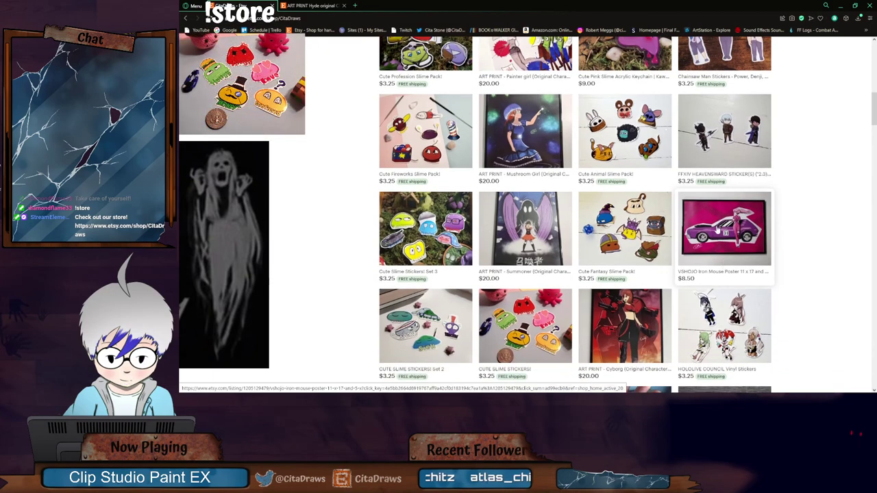
pyautogui.scroll(-7, 720, 218)
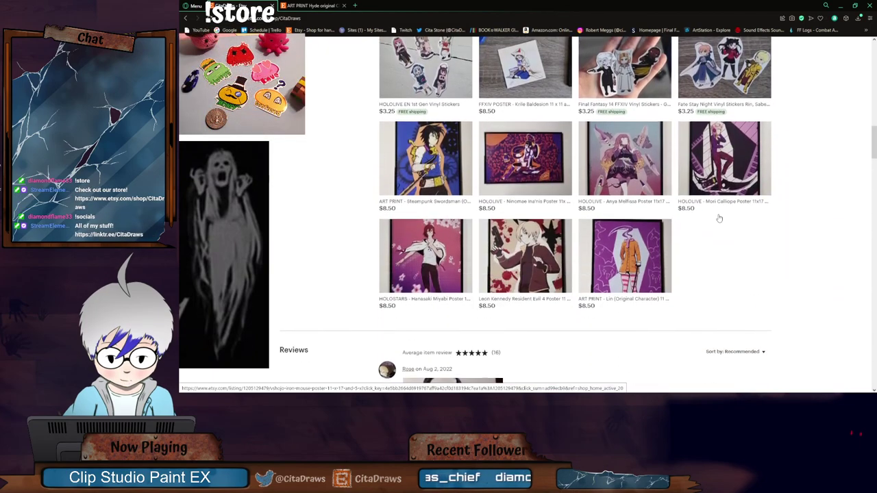
pyautogui.scroll(5, 720, 217)
pyautogui.scroll(10, 719, 218)
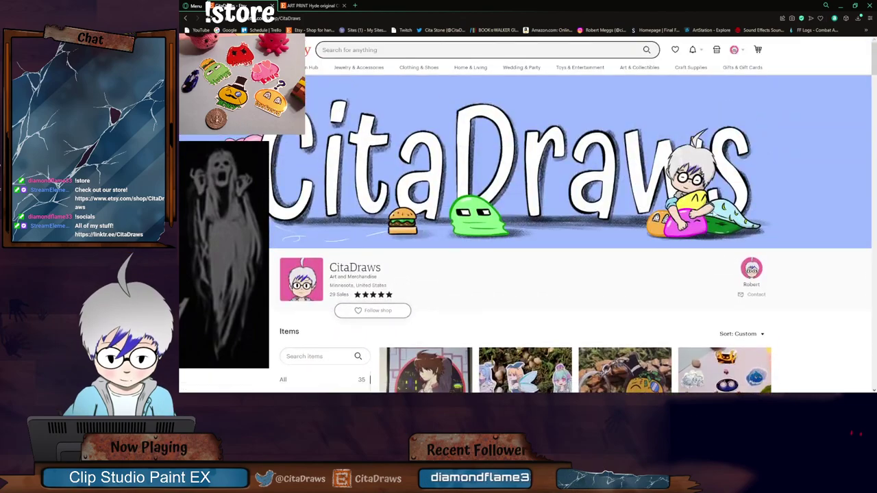
# Step: Open the CitaDraws Twitter profile and look through its pinned post and recent tweets
pyautogui.click(426, 31)
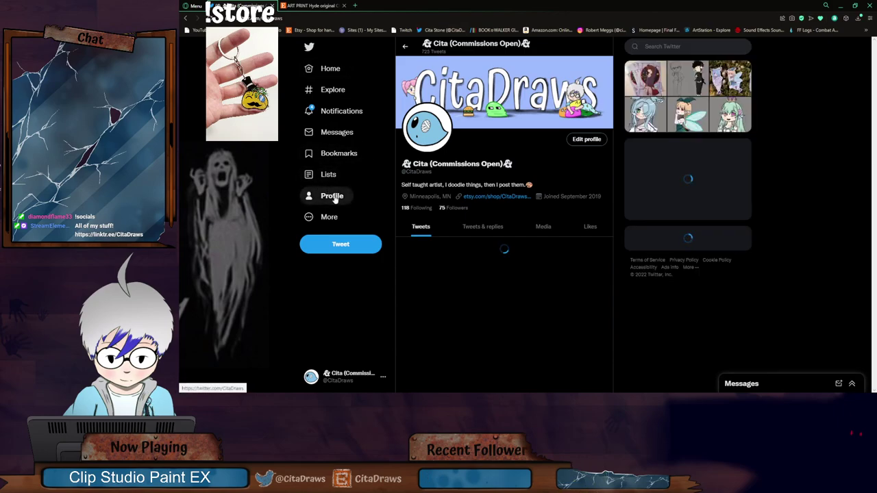
pyautogui.scroll(-5, 510, 206)
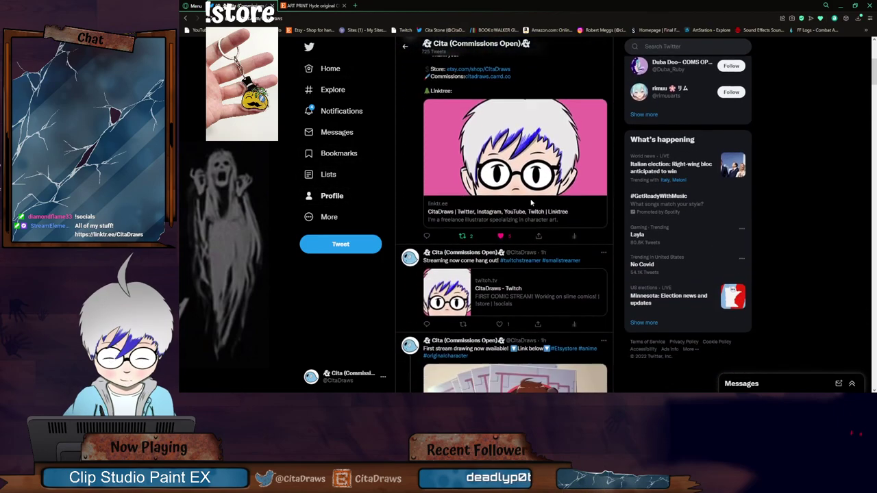
pyautogui.scroll(-6, 531, 204)
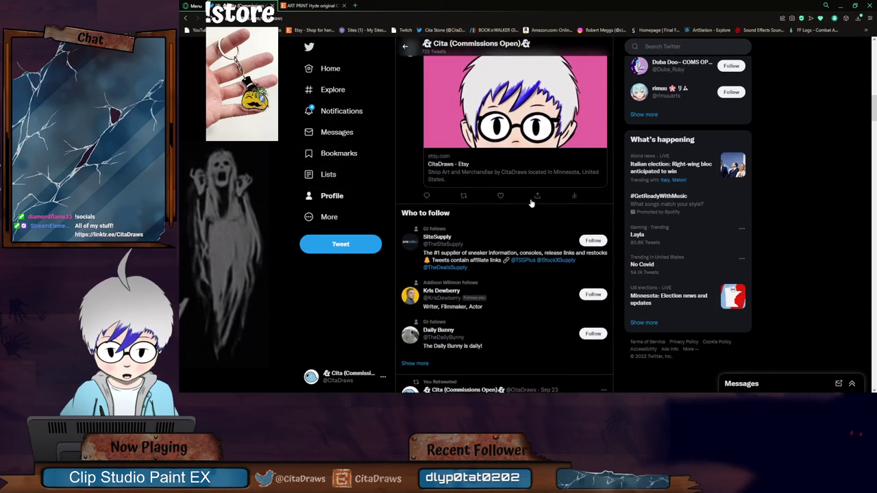
pyautogui.scroll(3, 531, 204)
pyautogui.scroll(-6, 531, 203)
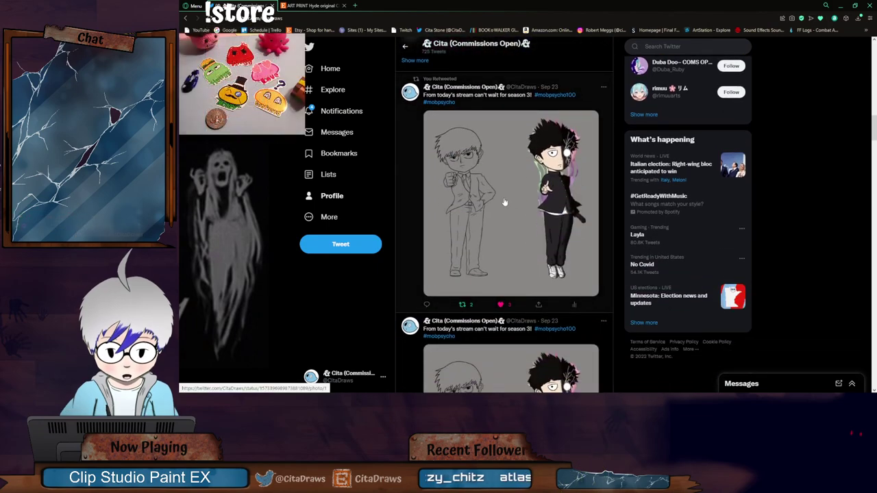
pyautogui.scroll(6, 506, 198)
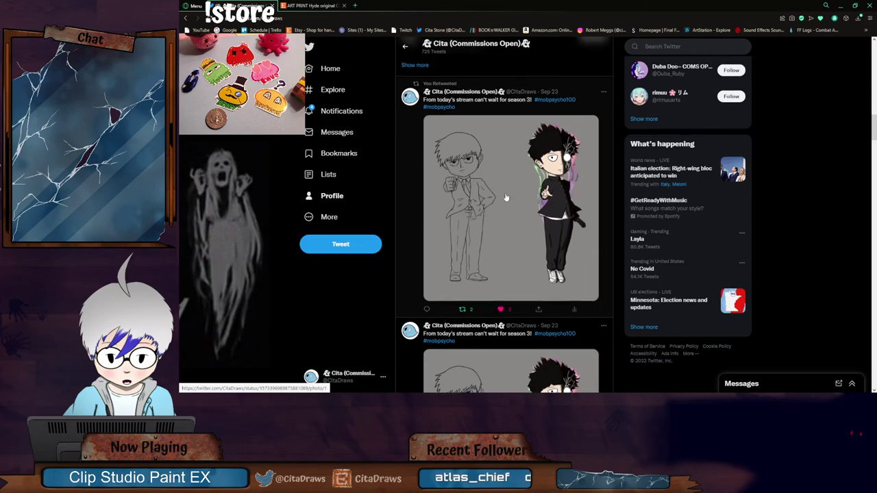
pyautogui.scroll(3, 506, 197)
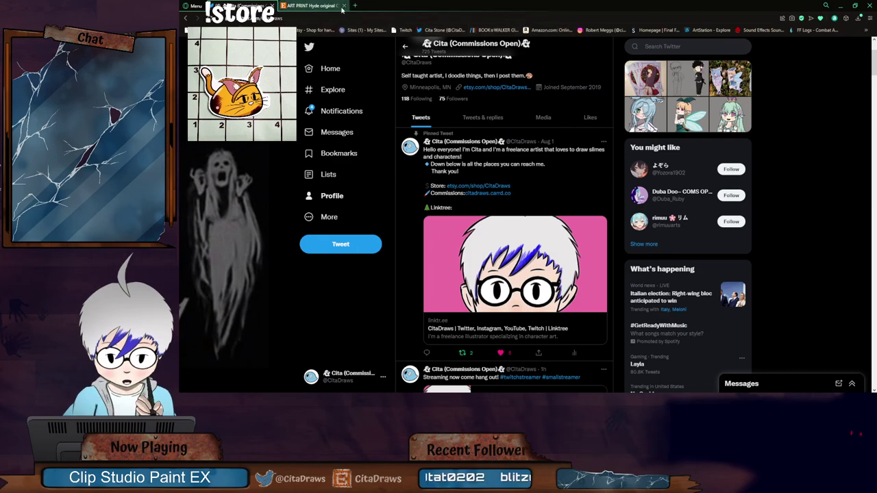
# Step: Open the Linktree page from the pinned tweet, review its links, and open the CitaDraws YouTube channel from it
pyautogui.click(497, 276)
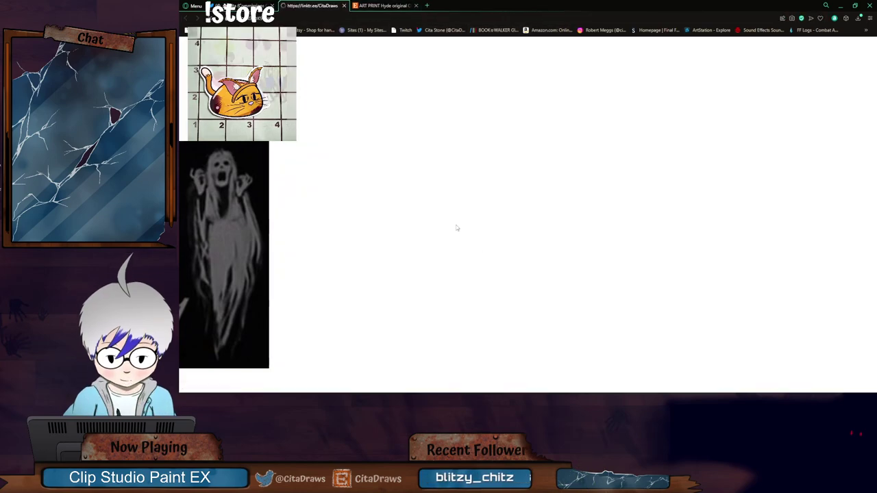
pyautogui.scroll(-1, 389, 145)
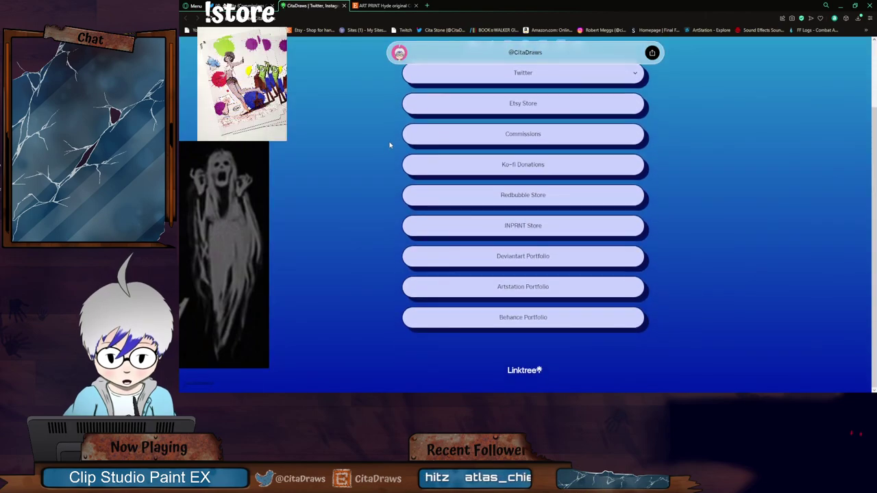
pyautogui.scroll(1, 401, 171)
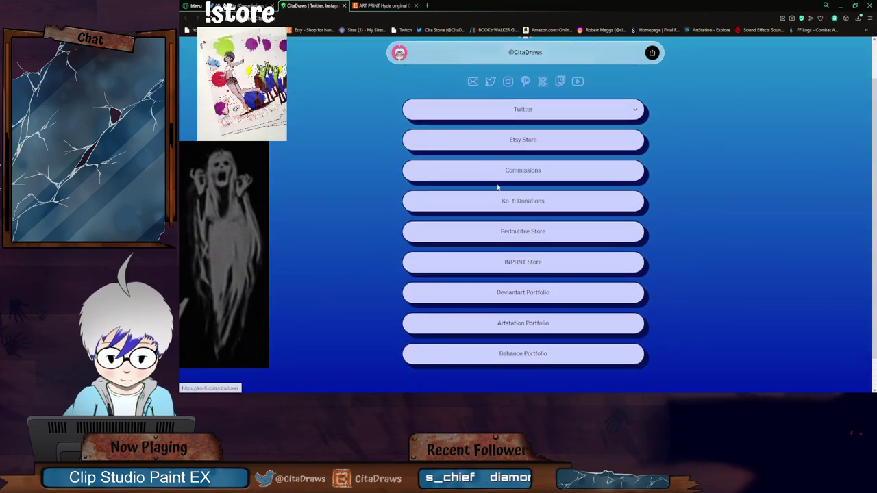
pyautogui.scroll(1, 490, 123)
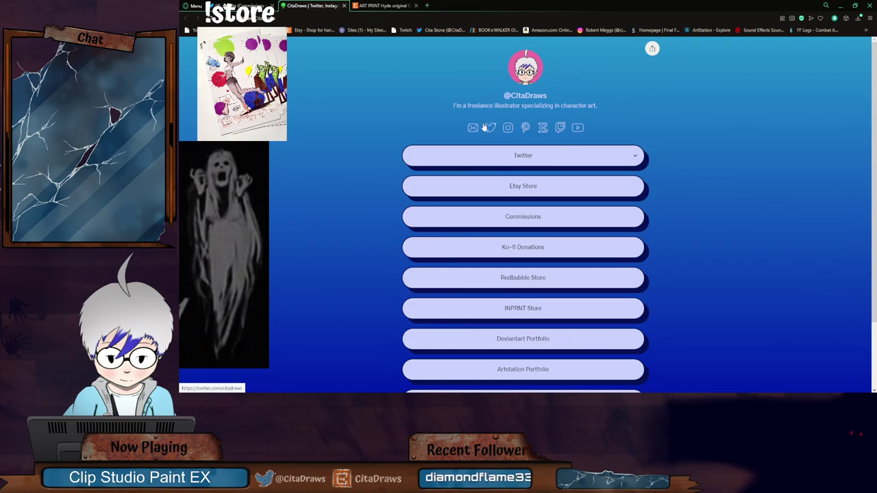
pyautogui.click(576, 130)
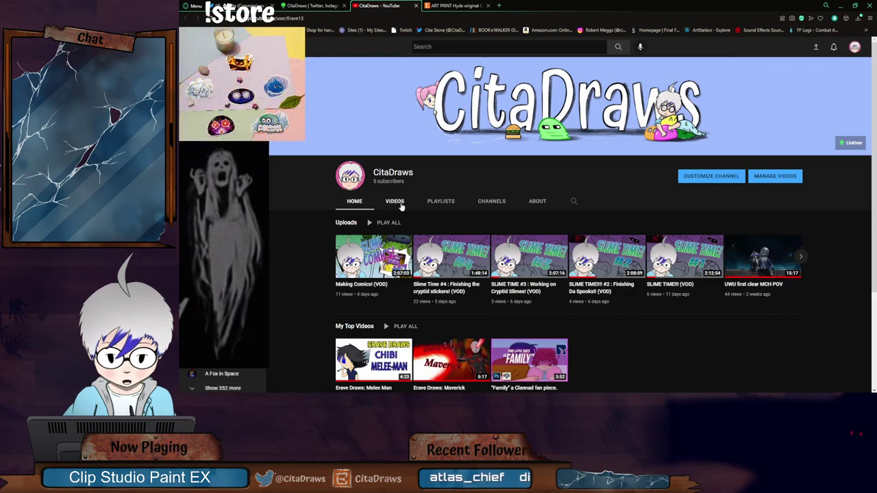
# Step: Close the YouTube and Linktree pages and return to the ghost drawing in Clip Studio Paint
pyautogui.click(415, 6)
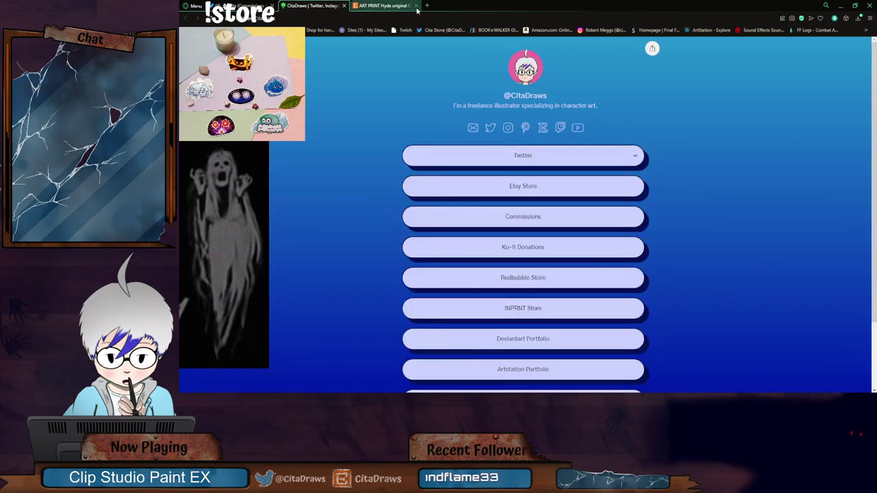
pyautogui.click(345, 6)
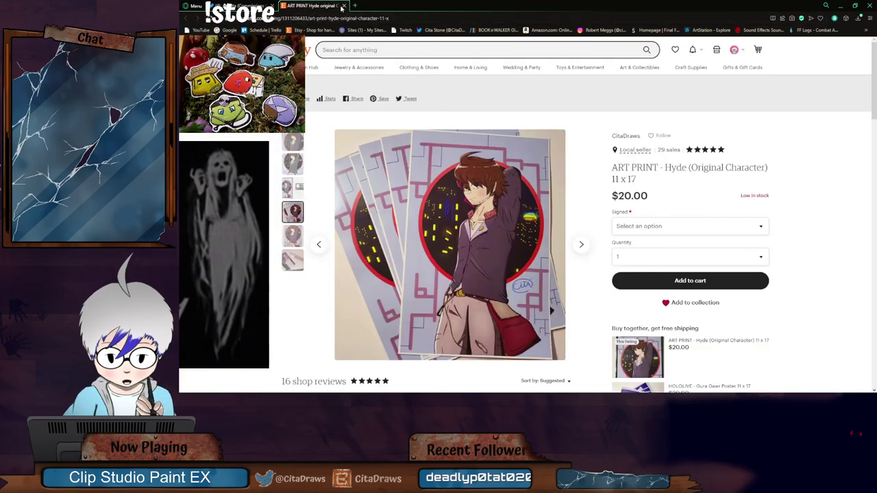
pyautogui.click(841, 5)
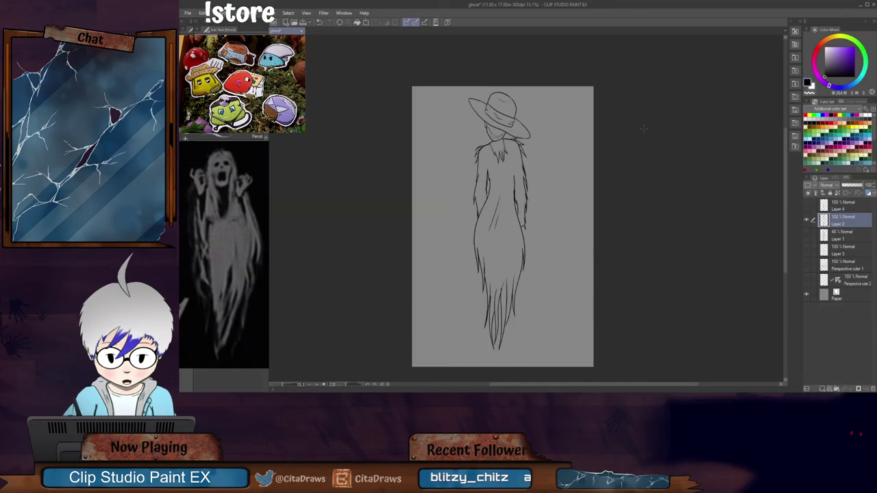